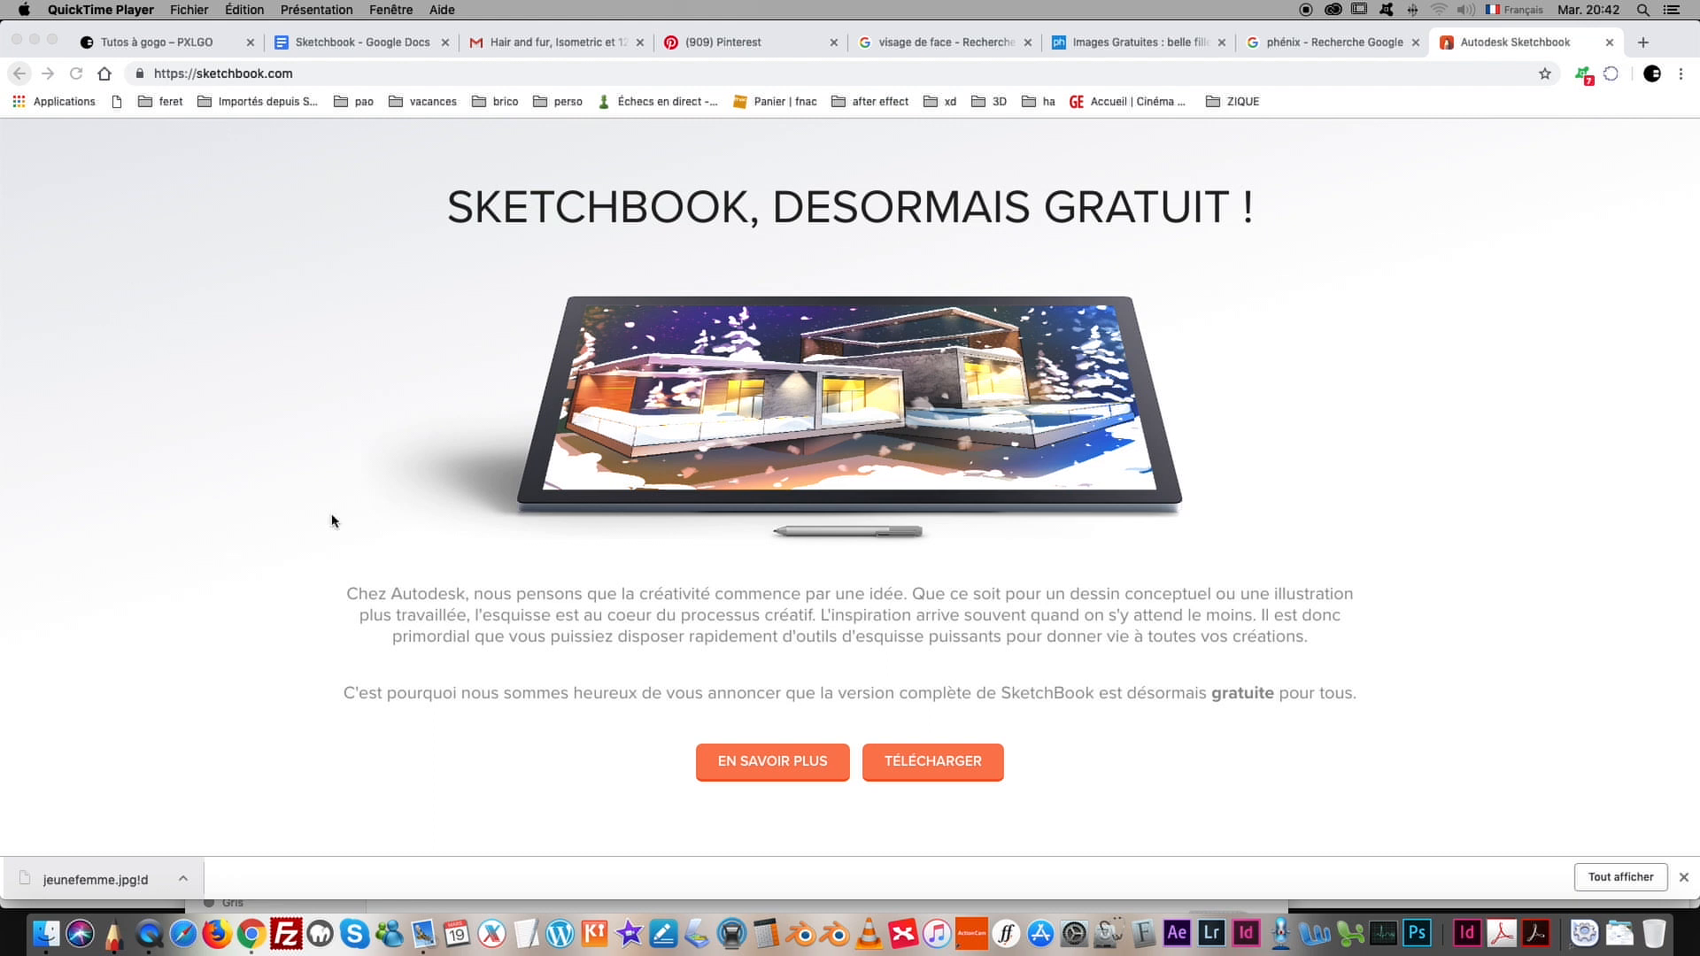
Step: Switch to SketchBook, shift the main toolbar left over the canvas and place the brush palette beside the colour editor
{"action": "left_click", "coordinate": [115, 939]}
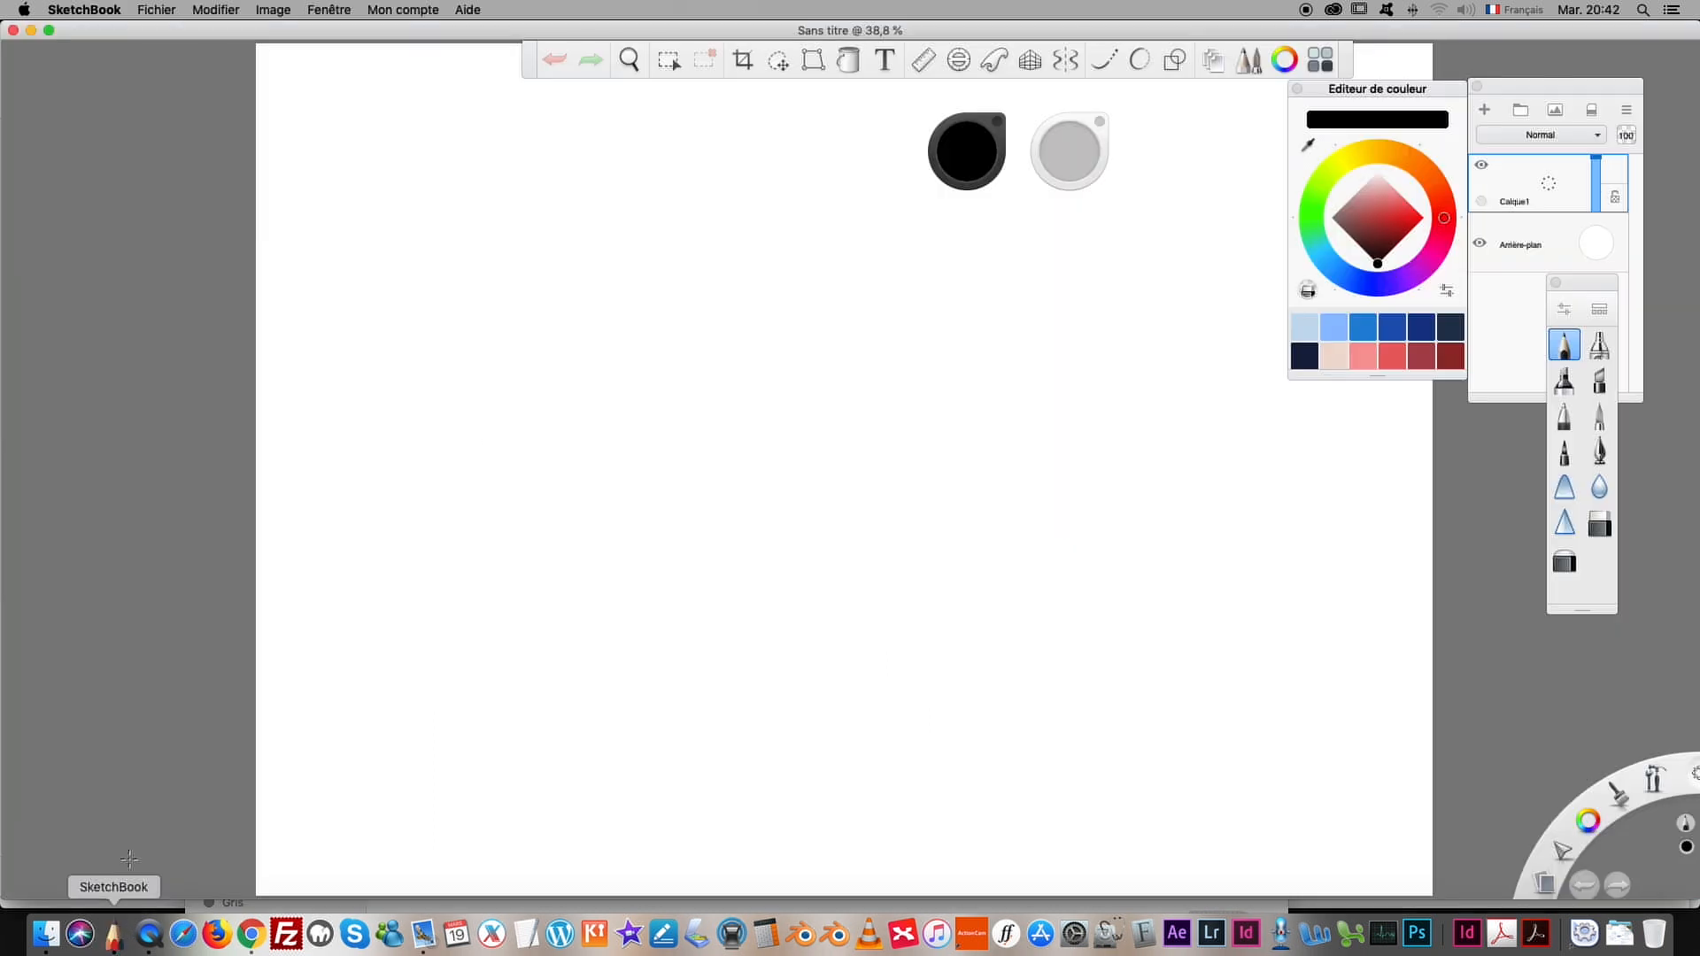
{"action": "left_click_drag", "start_coordinate": [528, 64], "coordinate": [432, 71]}
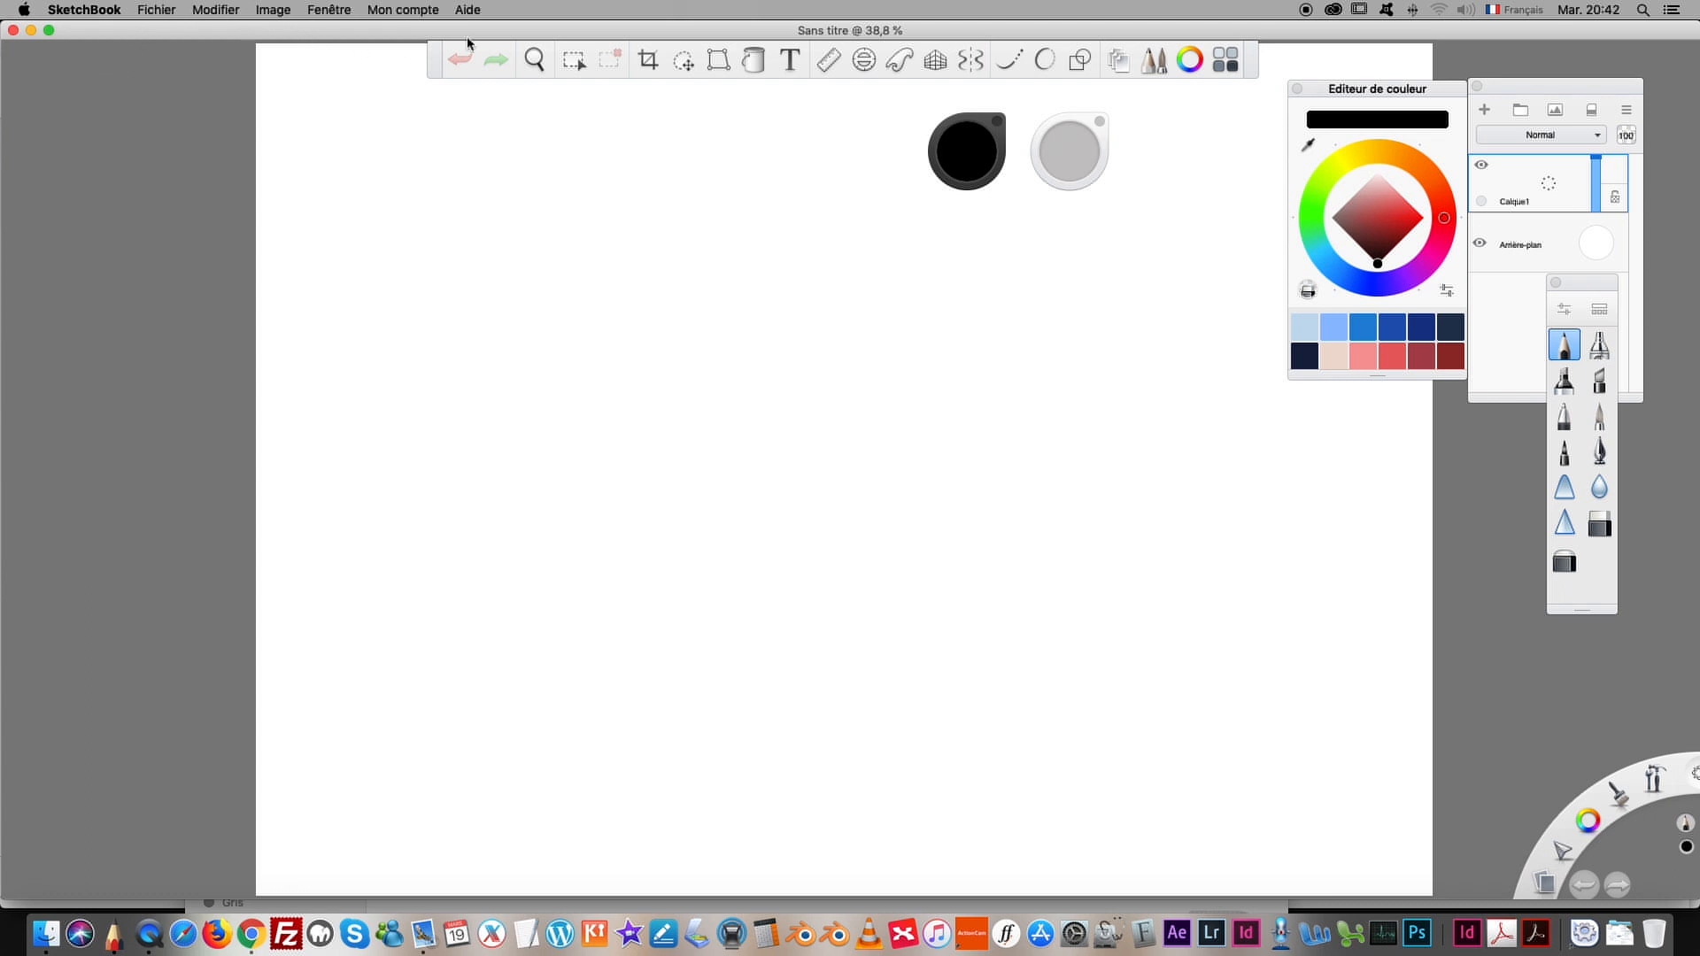
{"action": "left_click_drag", "start_coordinate": [435, 63], "coordinate": [317, 67]}
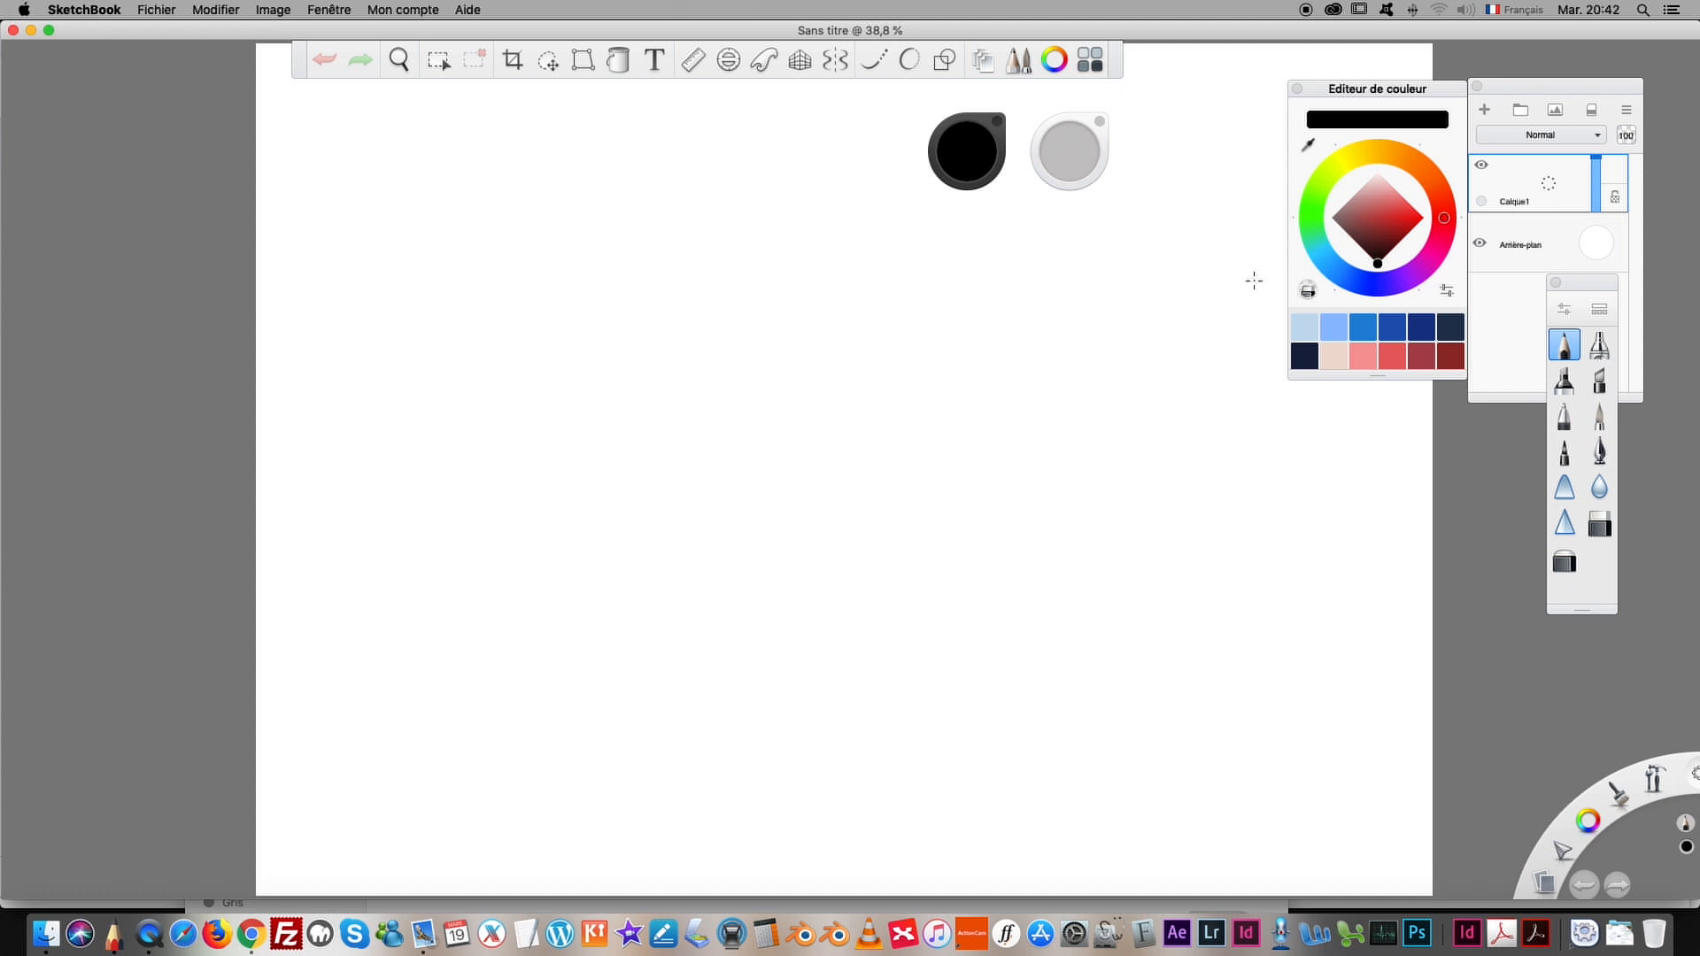
{"action": "mouse_move", "coordinate": [1575, 284]}
{"action": "left_mouse_down"}
{"action": "mouse_move", "coordinate": [1212, 156]}
{"action": "mouse_move", "coordinate": [1229, 89]}
{"action": "mouse_move", "coordinate": [1247, 96]}
{"action": "left_mouse_up"}
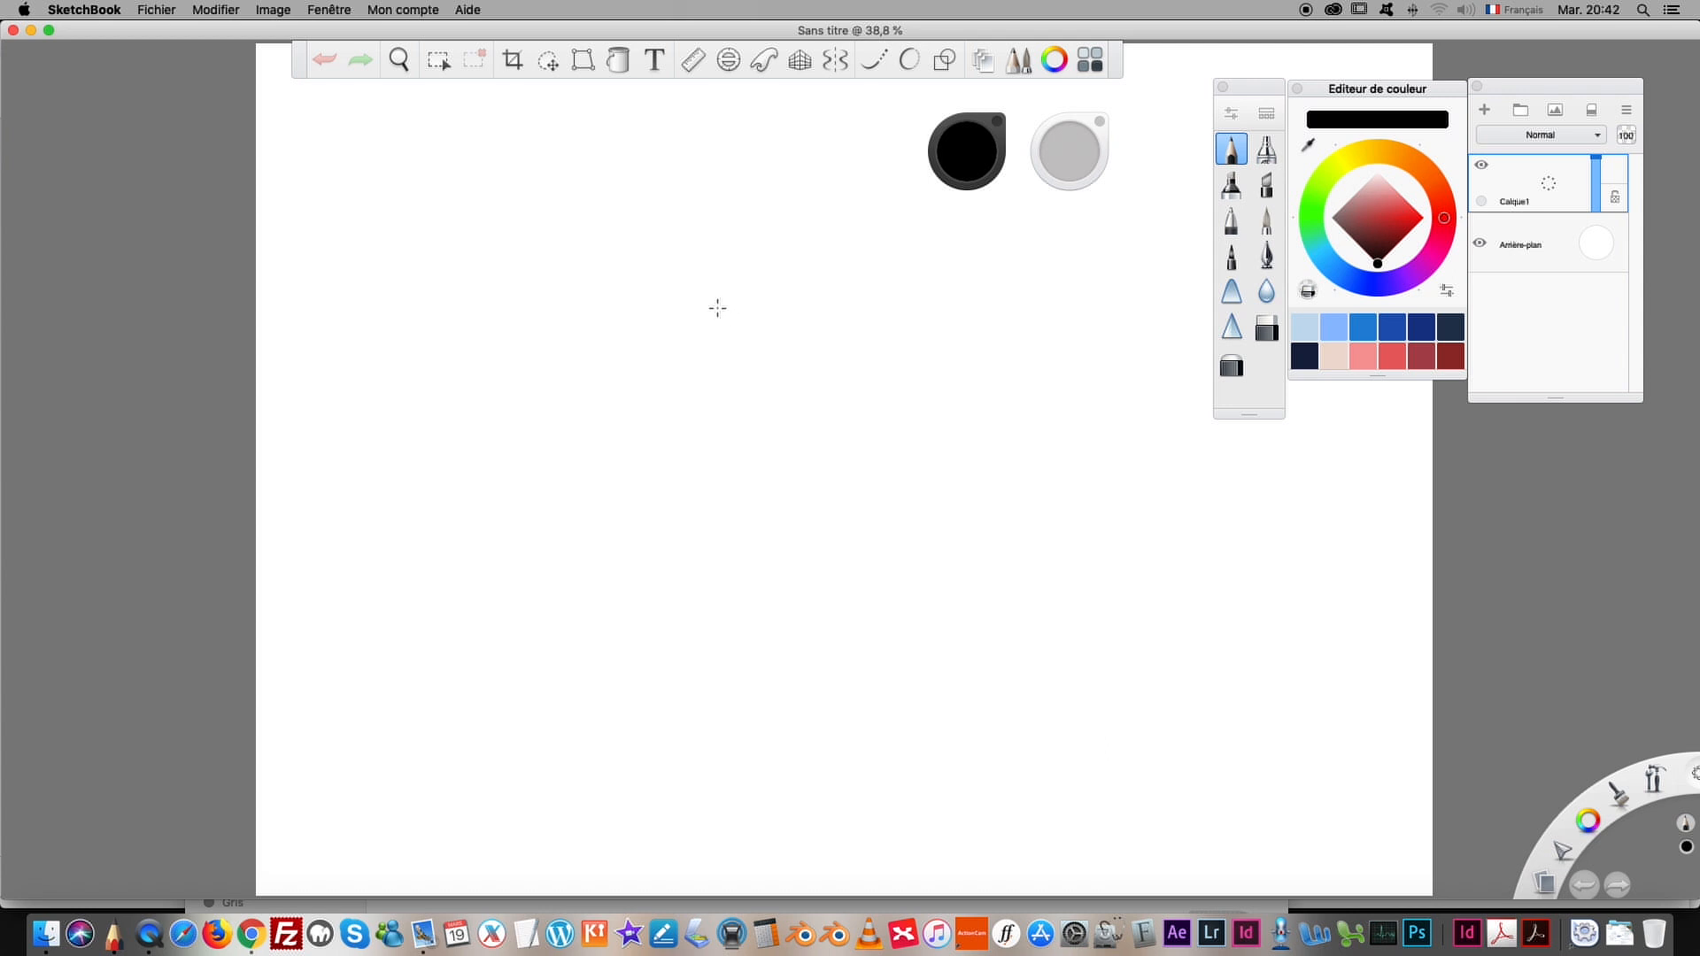
Step: Draw two wavy pencil test strokes across the upper canvas and zoom in on them to about 59%
{"action": "mouse_move", "coordinate": [551, 292]}
{"action": "left_mouse_down"}
{"action": "mouse_move", "coordinate": [563, 252]}
{"action": "mouse_move", "coordinate": [698, 250]}
{"action": "mouse_move", "coordinate": [917, 339]}
{"action": "mouse_move", "coordinate": [954, 395]}
{"action": "left_mouse_up"}
{"action": "mouse_move", "coordinate": [532, 289]}
{"action": "left_mouse_down"}
{"action": "mouse_move", "coordinate": [474, 270]}
{"action": "mouse_move", "coordinate": [395, 291]}
{"action": "mouse_move", "coordinate": [318, 354]}
{"action": "left_mouse_up"}
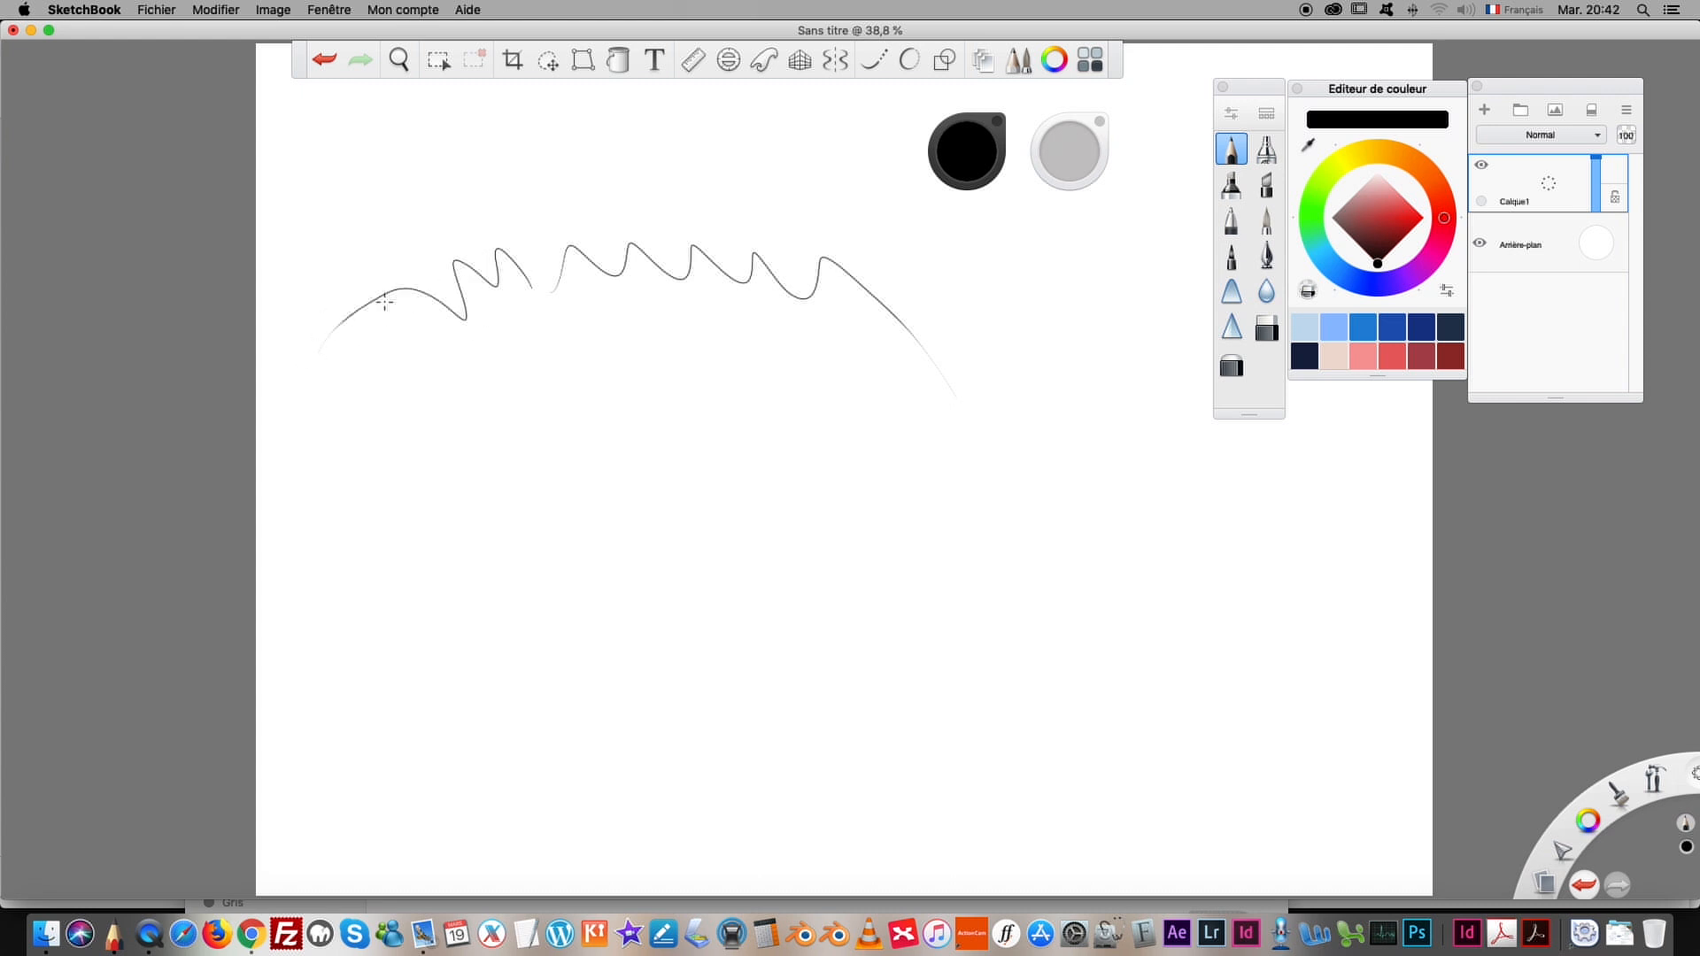
{"action": "left_click", "coordinate": [395, 66]}
{"action": "mouse_move", "coordinate": [429, 301]}
{"action": "left_mouse_down"}
{"action": "mouse_move", "coordinate": [437, 374]}
{"action": "mouse_move", "coordinate": [311, 182]}
{"action": "mouse_move", "coordinate": [334, 221]}
{"action": "mouse_move", "coordinate": [379, 187]}
{"action": "left_mouse_up"}
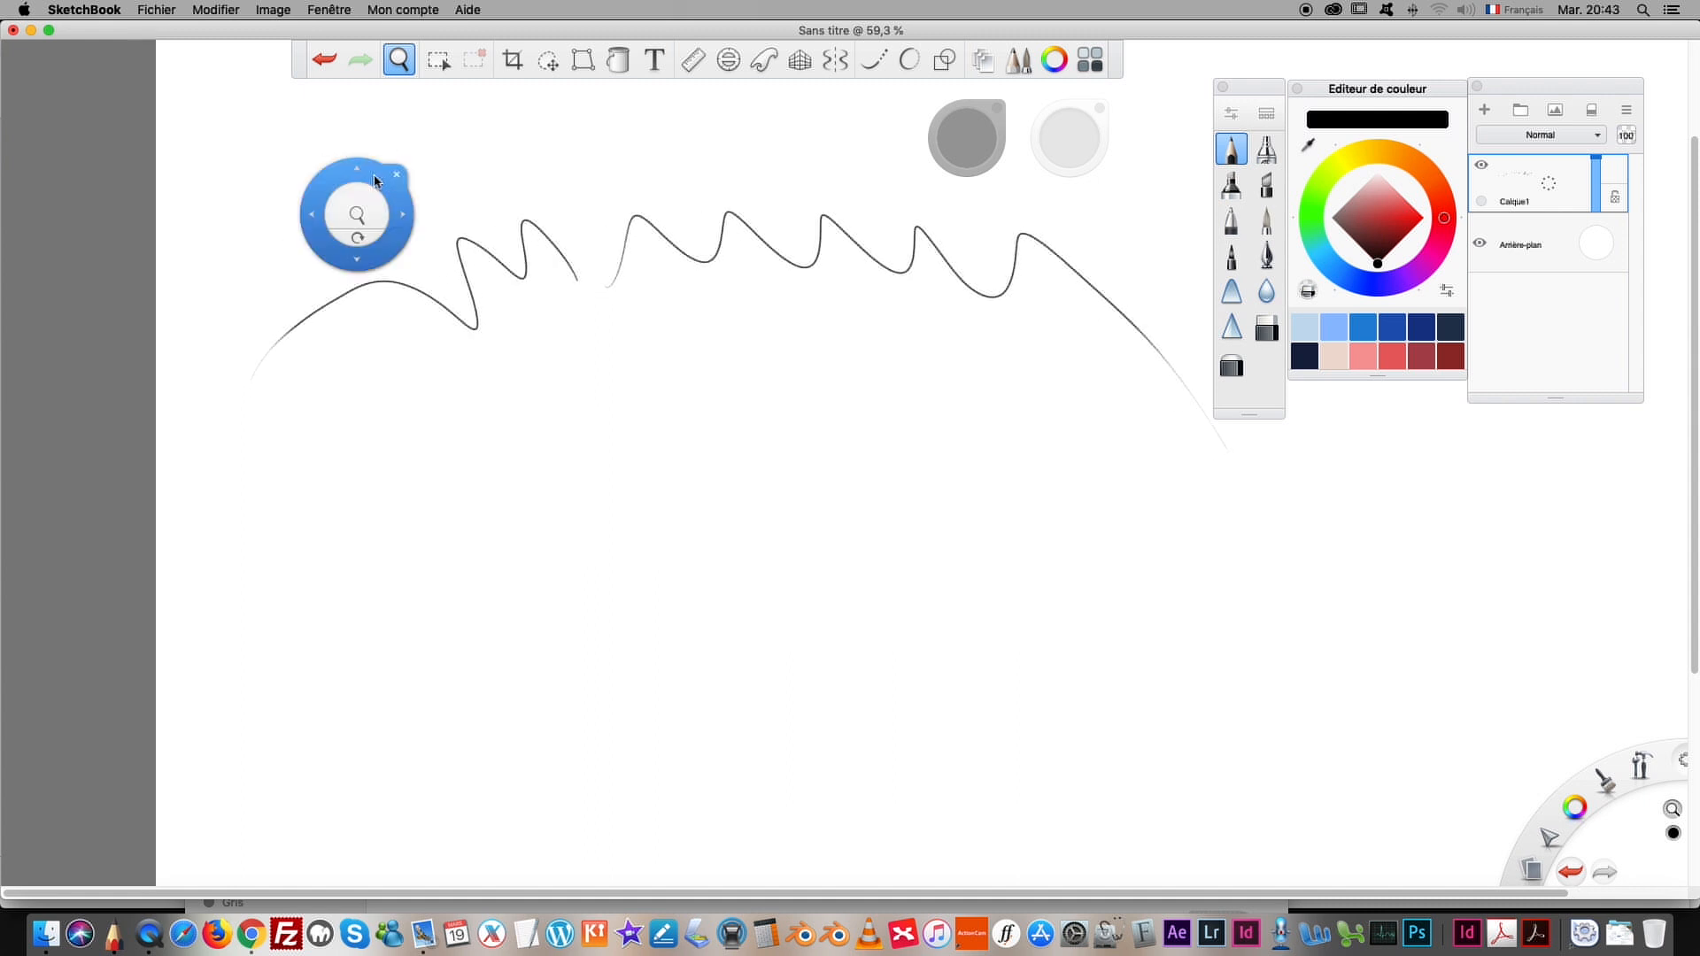
{"action": "left_click", "coordinate": [394, 178]}
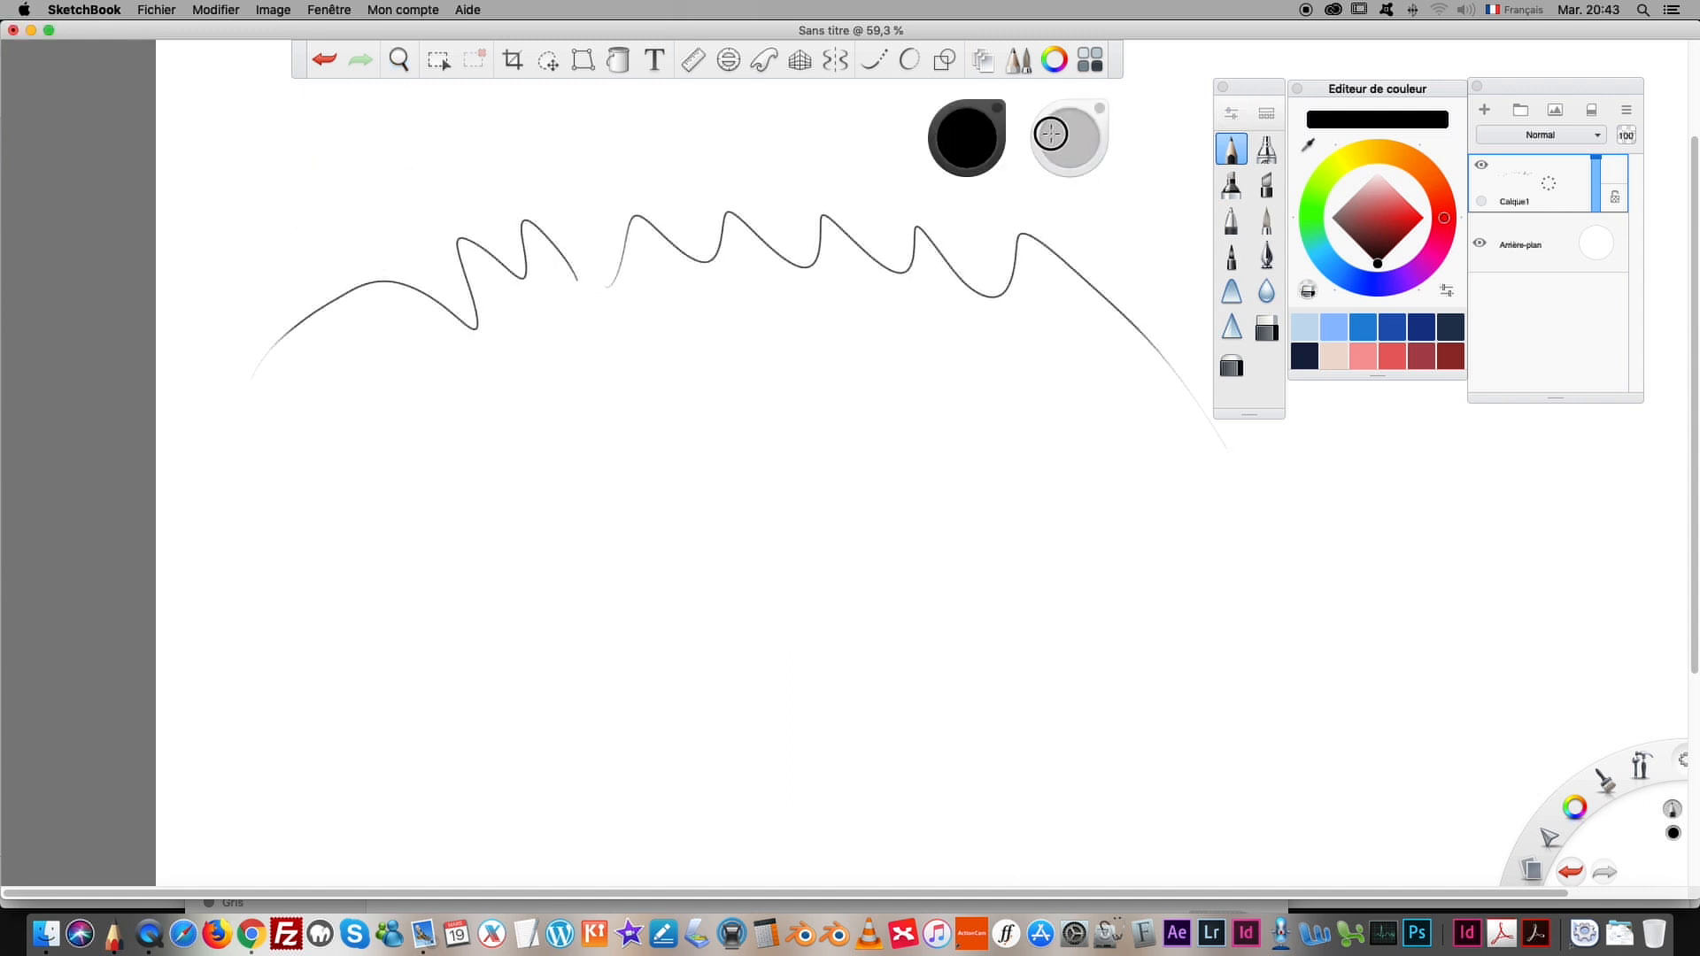
Step: Move the brush palette to the canvas's left edge and make test strokes with the airbrush and the chisel-tip marker
{"action": "mouse_move", "coordinate": [1249, 87]}
{"action": "left_mouse_down"}
{"action": "mouse_move", "coordinate": [835, 125]}
{"action": "mouse_move", "coordinate": [298, 133]}
{"action": "left_mouse_up"}
{"action": "left_click", "coordinate": [313, 189]}
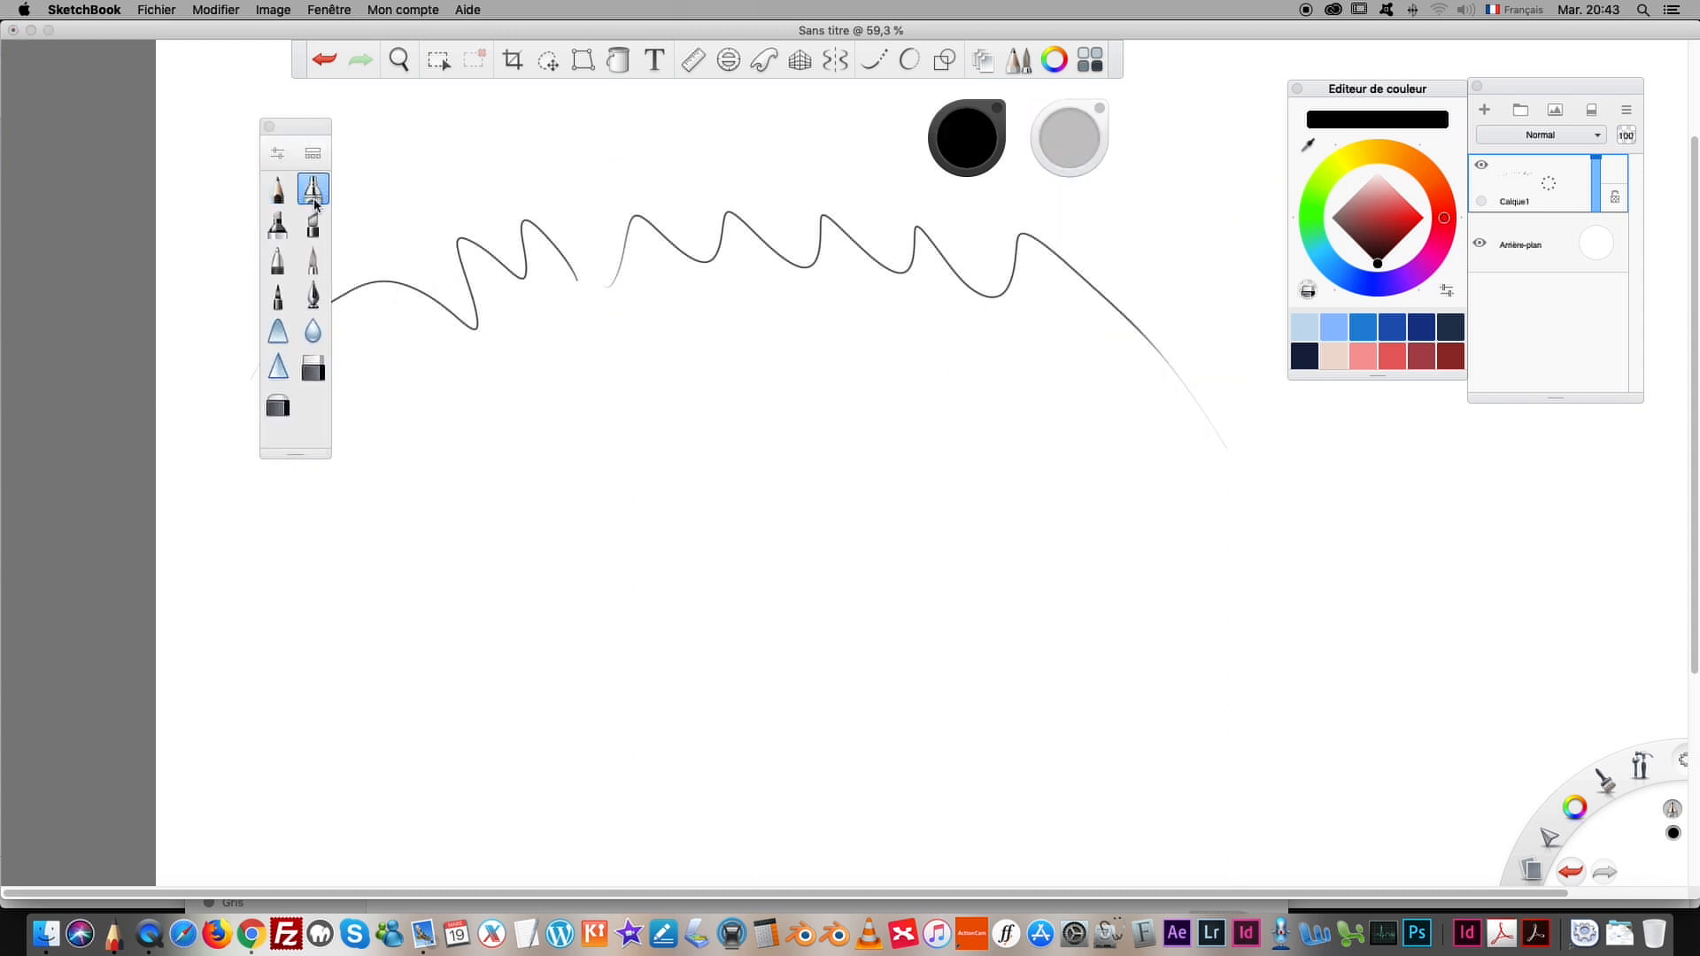
{"action": "mouse_move", "coordinate": [511, 366]}
{"action": "left_mouse_down"}
{"action": "mouse_move", "coordinate": [498, 398]}
{"action": "mouse_move", "coordinate": [367, 503]}
{"action": "left_mouse_up"}
{"action": "left_click", "coordinate": [312, 225]}
{"action": "mouse_move", "coordinate": [625, 403]}
{"action": "left_mouse_down"}
{"action": "mouse_move", "coordinate": [561, 322]}
{"action": "mouse_move", "coordinate": [543, 455]}
{"action": "mouse_move", "coordinate": [483, 549]}
{"action": "left_mouse_up"}
{"action": "left_click_drag", "start_coordinate": [474, 444], "coordinate": [313, 602]}
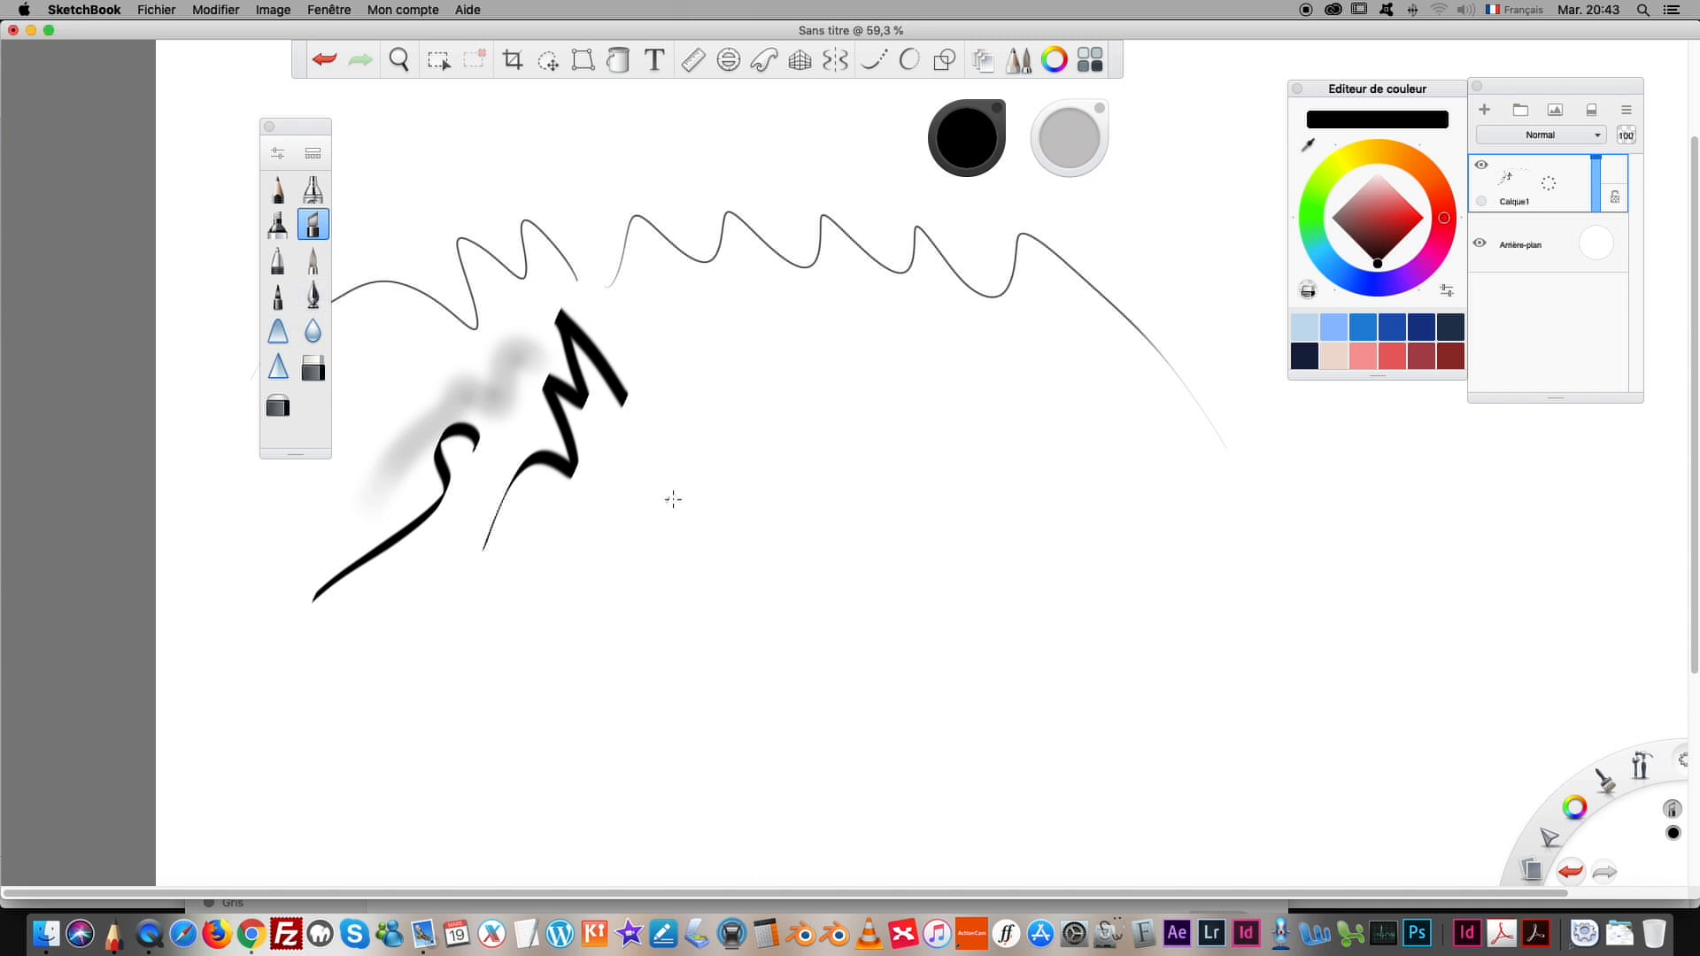
{"action": "mouse_move", "coordinate": [767, 490]}
{"action": "left_mouse_down"}
{"action": "mouse_move", "coordinate": [653, 501]}
{"action": "mouse_move", "coordinate": [478, 611]}
{"action": "left_mouse_up"}
Step: Draw several curved test strokes over the sketch with the fountain pen brush
{"action": "left_click", "coordinate": [313, 295]}
{"action": "left_click_drag", "start_coordinate": [679, 413], "coordinate": [398, 581]}
{"action": "left_click_drag", "start_coordinate": [782, 420], "coordinate": [539, 179]}
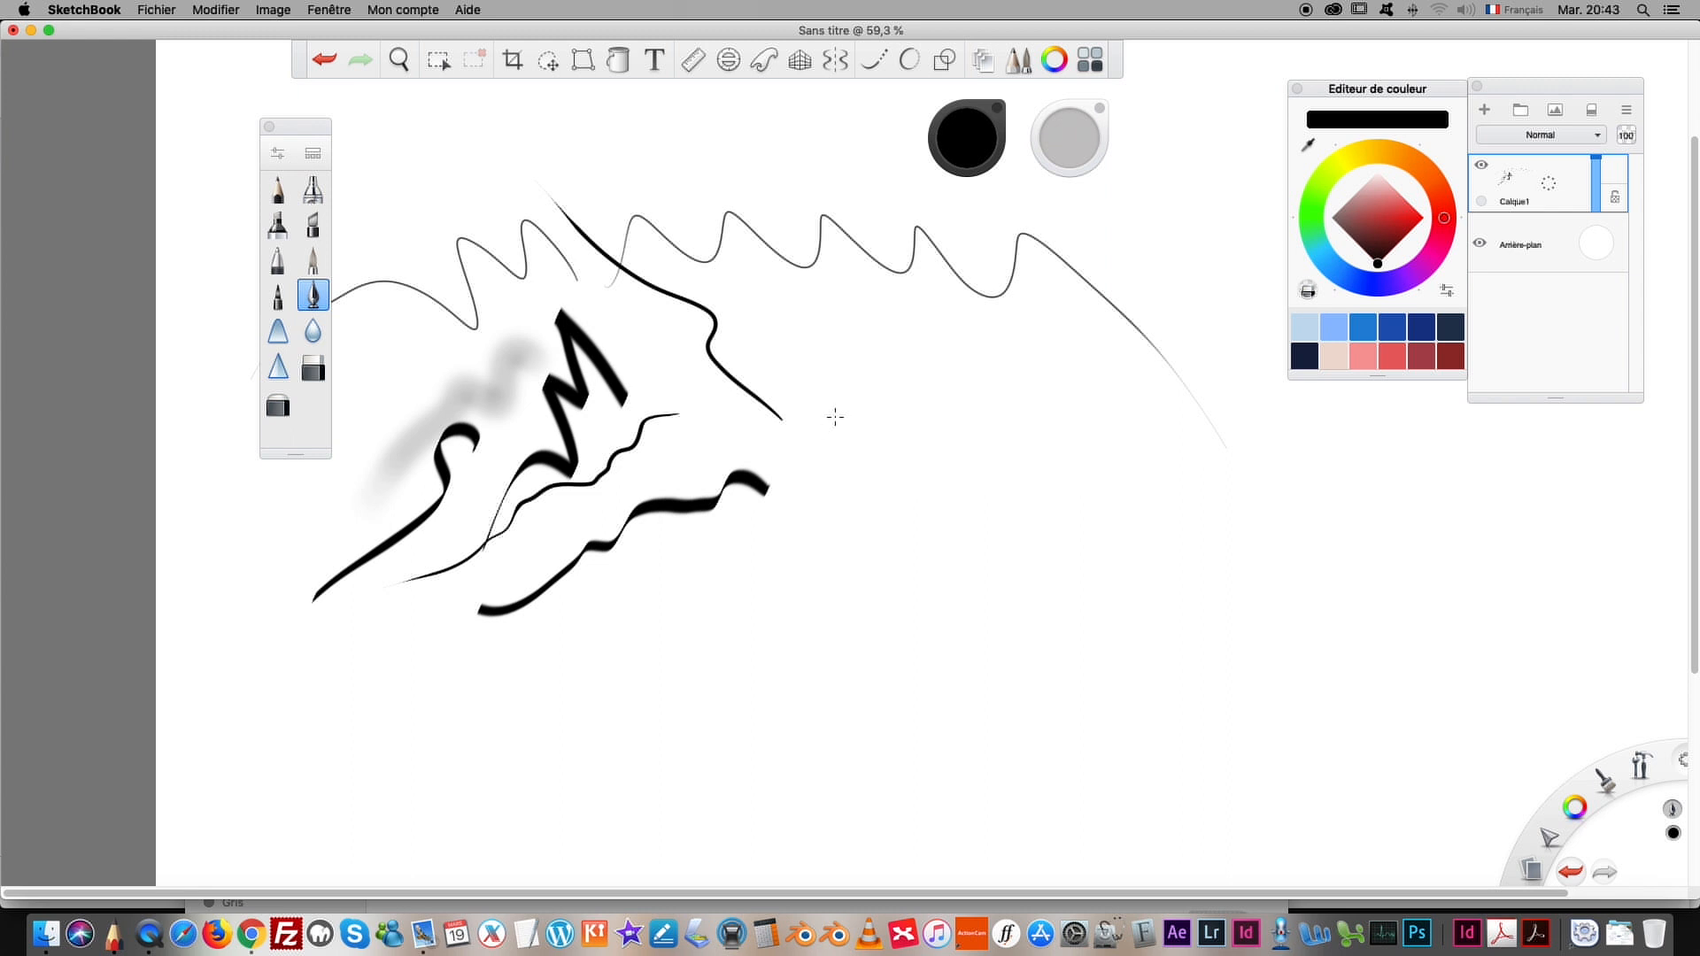
{"action": "left_click_drag", "start_coordinate": [876, 450], "coordinate": [742, 311]}
{"action": "left_click_drag", "start_coordinate": [611, 372], "coordinate": [469, 188]}
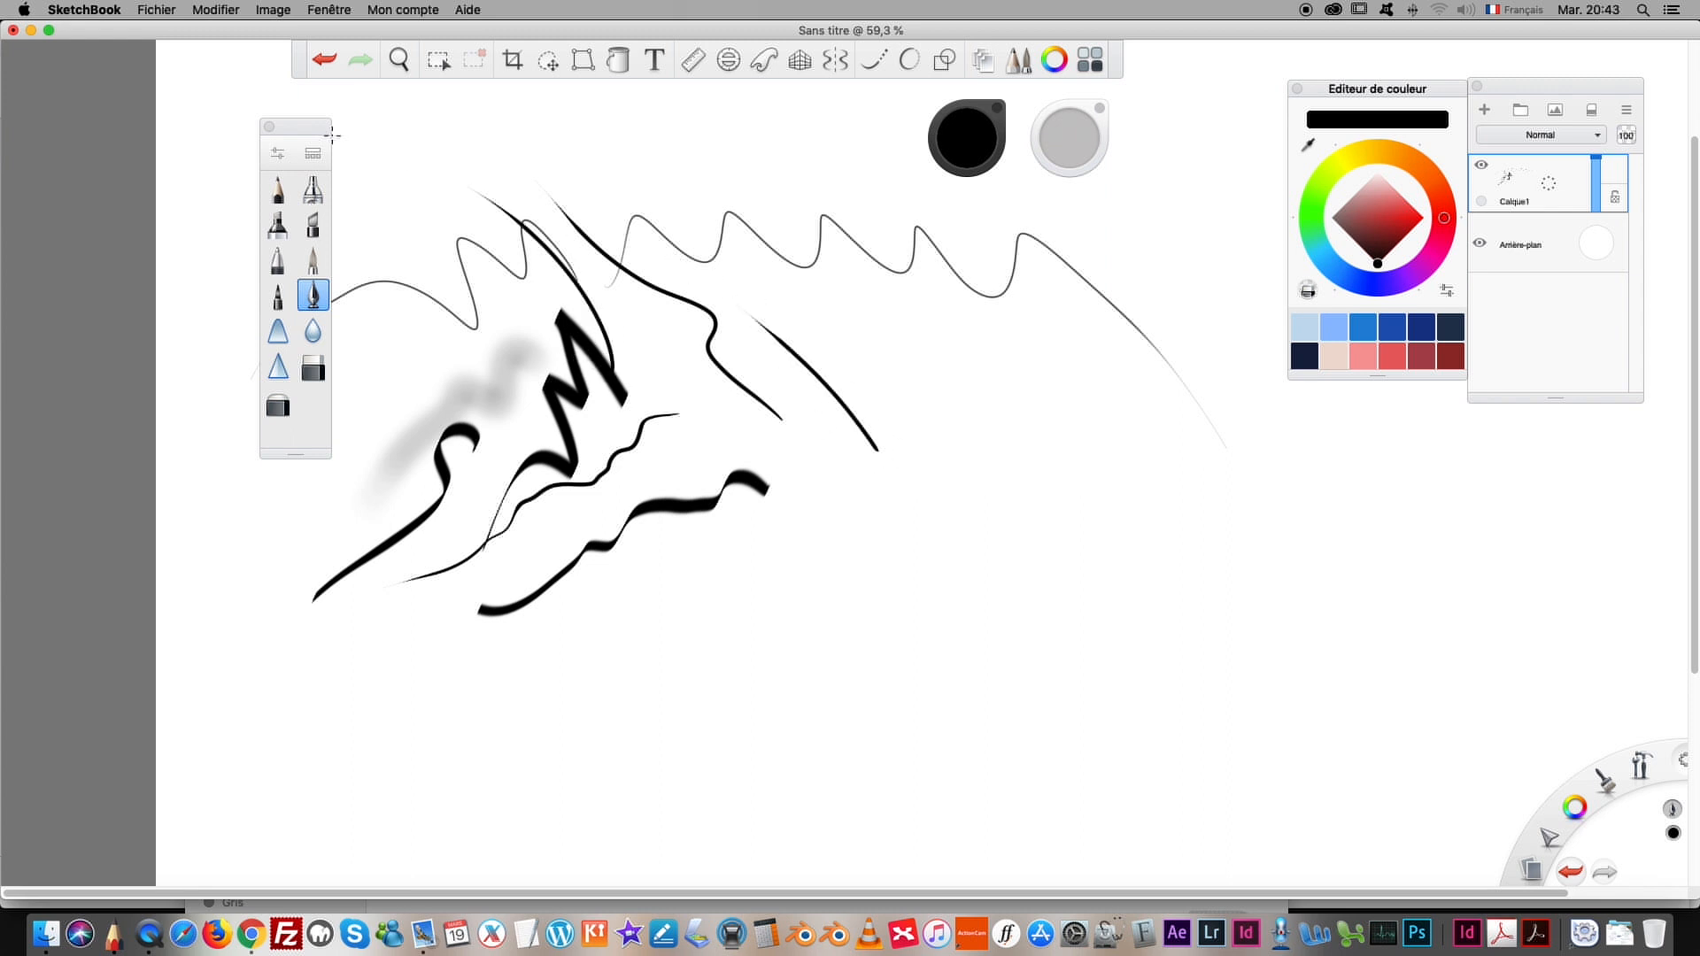
Step: Close the test drawing without saving it to return to a blank canvas
{"action": "left_click", "coordinate": [161, 20]}
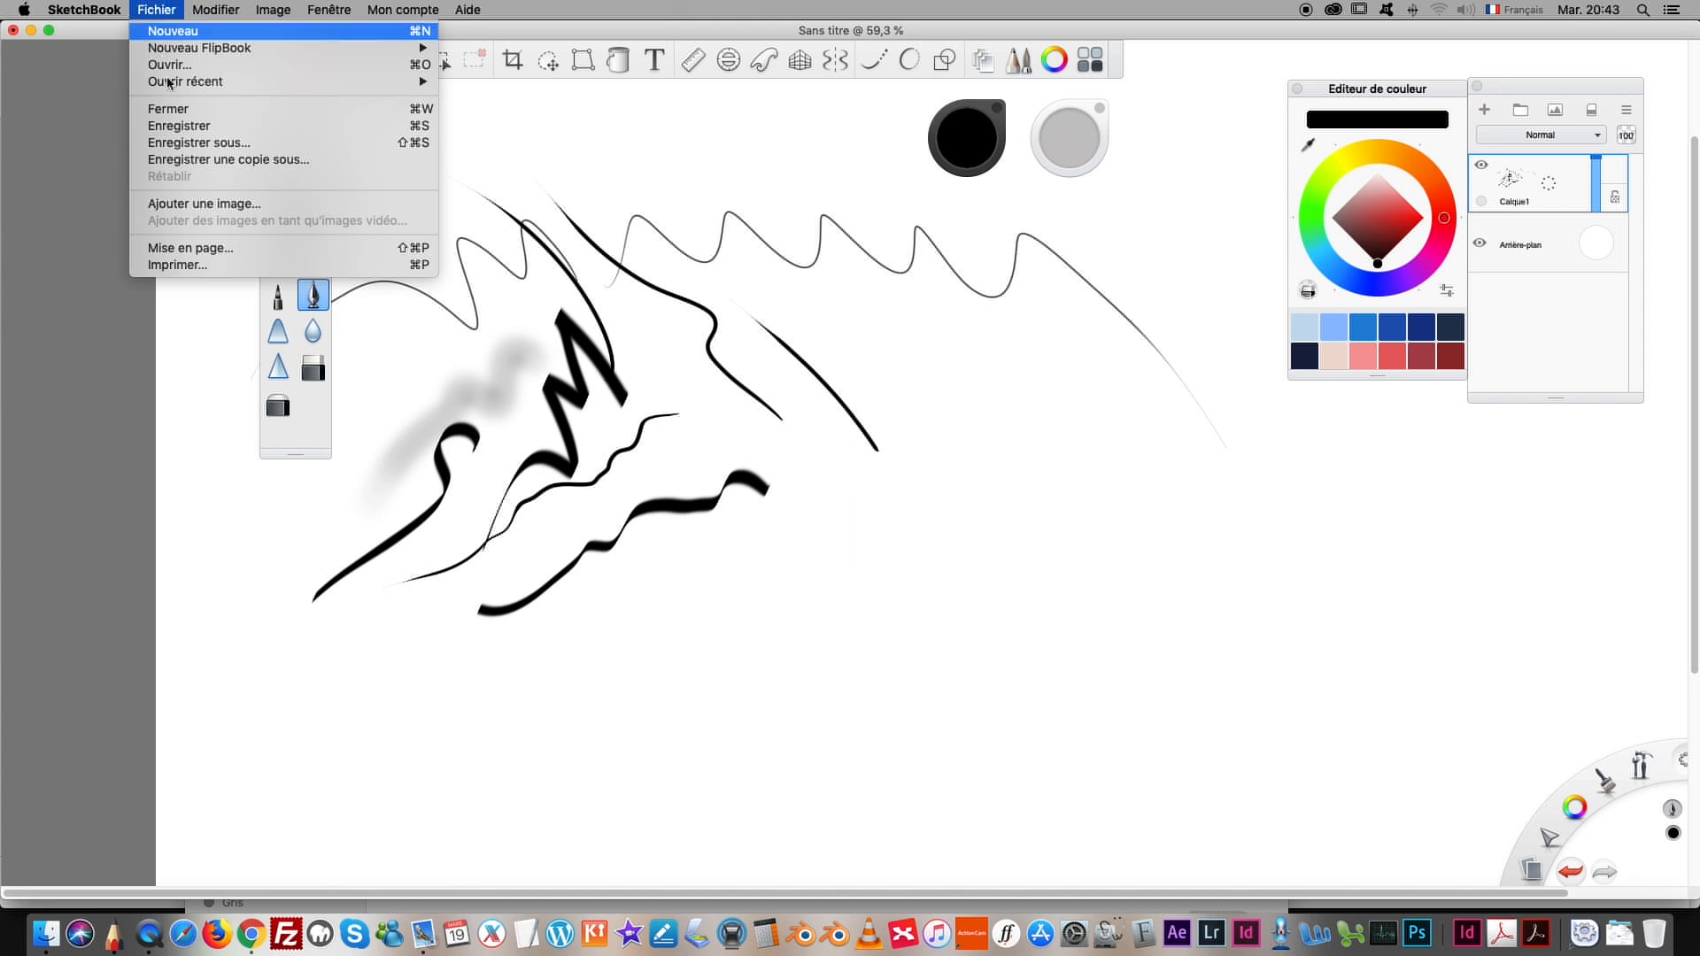
{"action": "left_click", "coordinate": [170, 110]}
{"action": "left_click", "coordinate": [759, 322]}
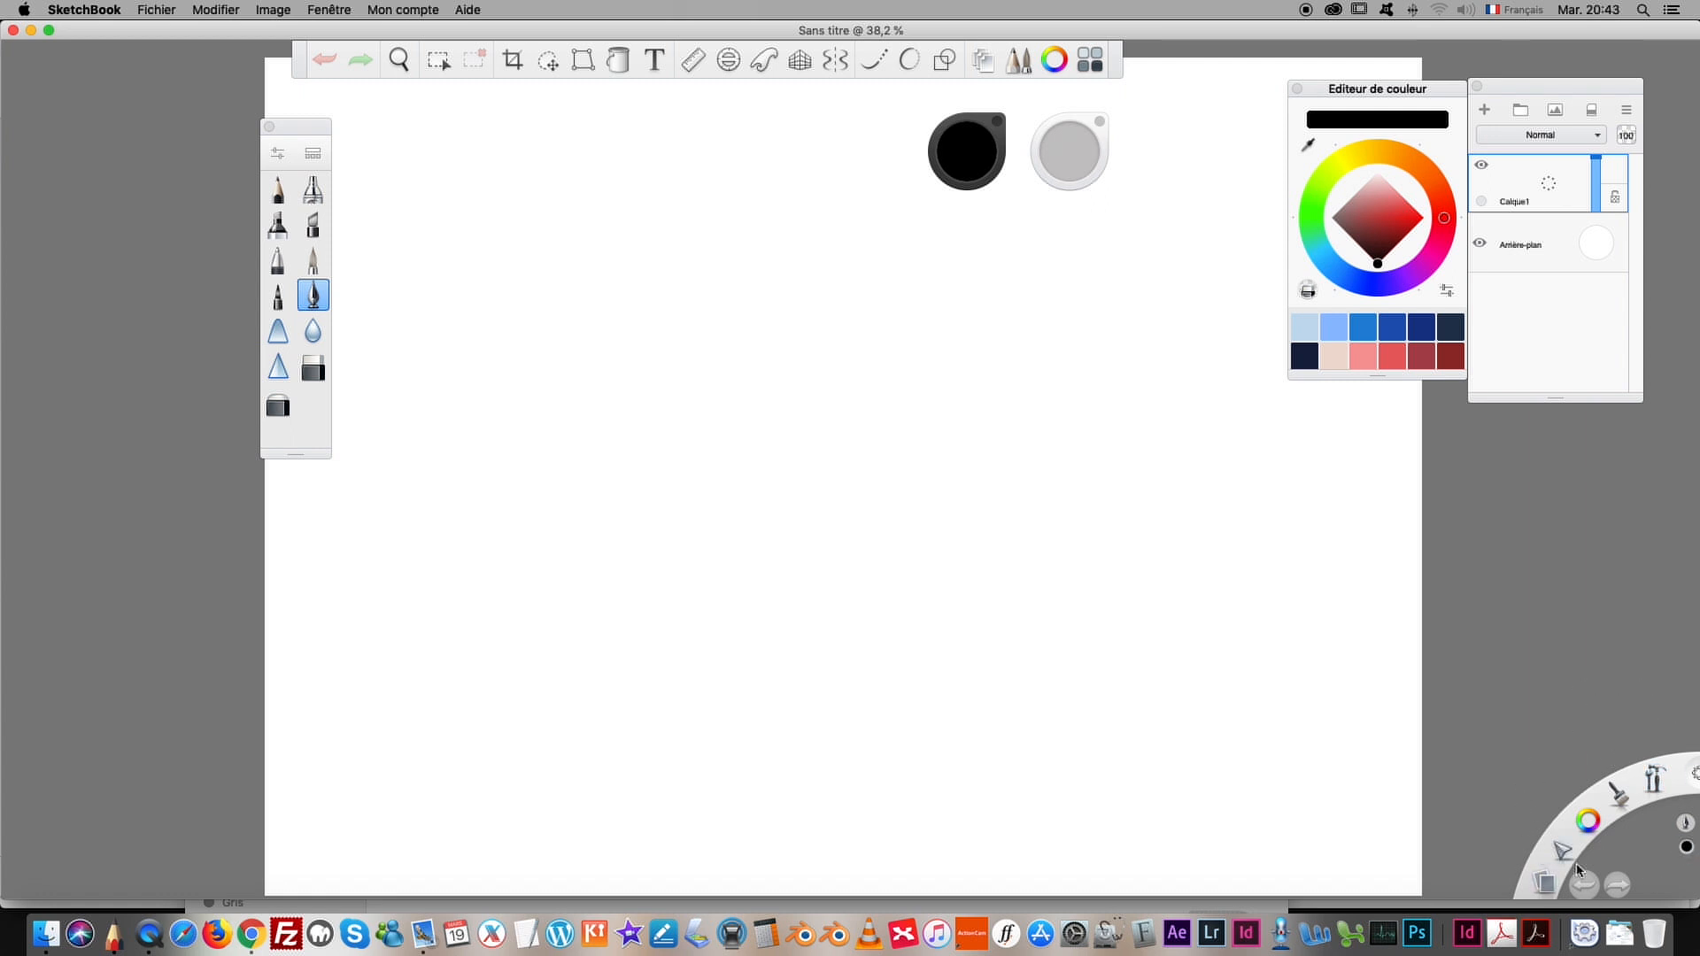
Step: Move the Lagoon to the opposite lower corner and try its brush and colour choices and its current-colour and current-tool toggles
{"action": "left_click", "coordinate": [1691, 778]}
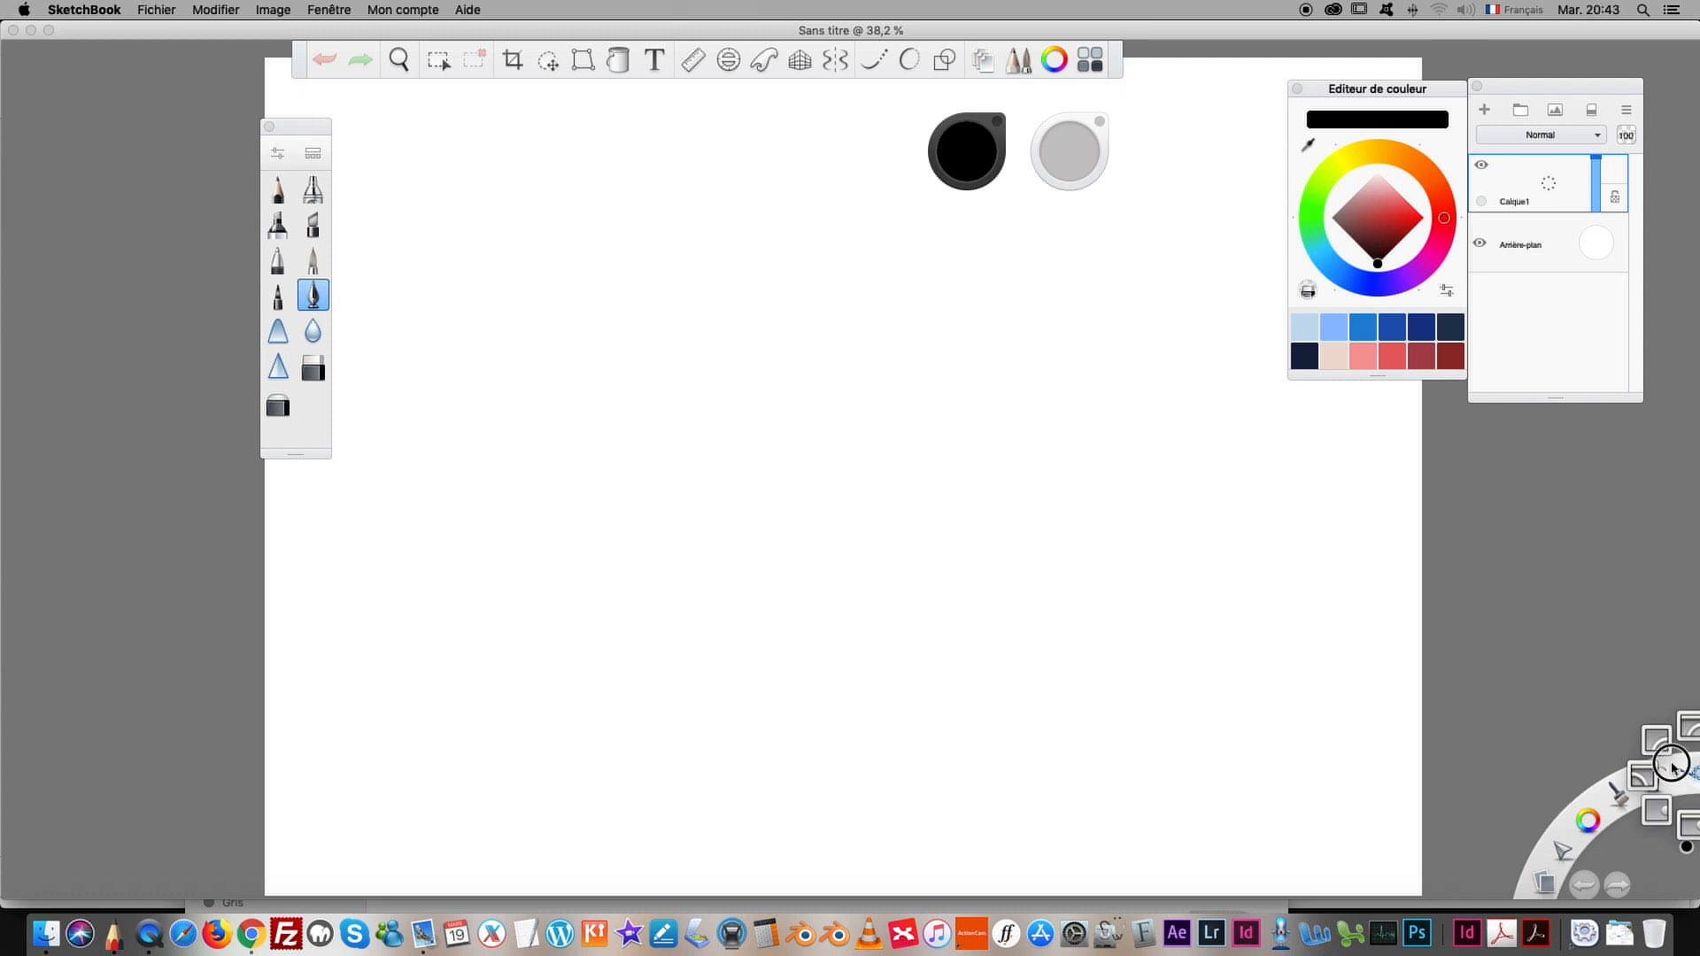
{"action": "left_click", "coordinate": [1640, 779]}
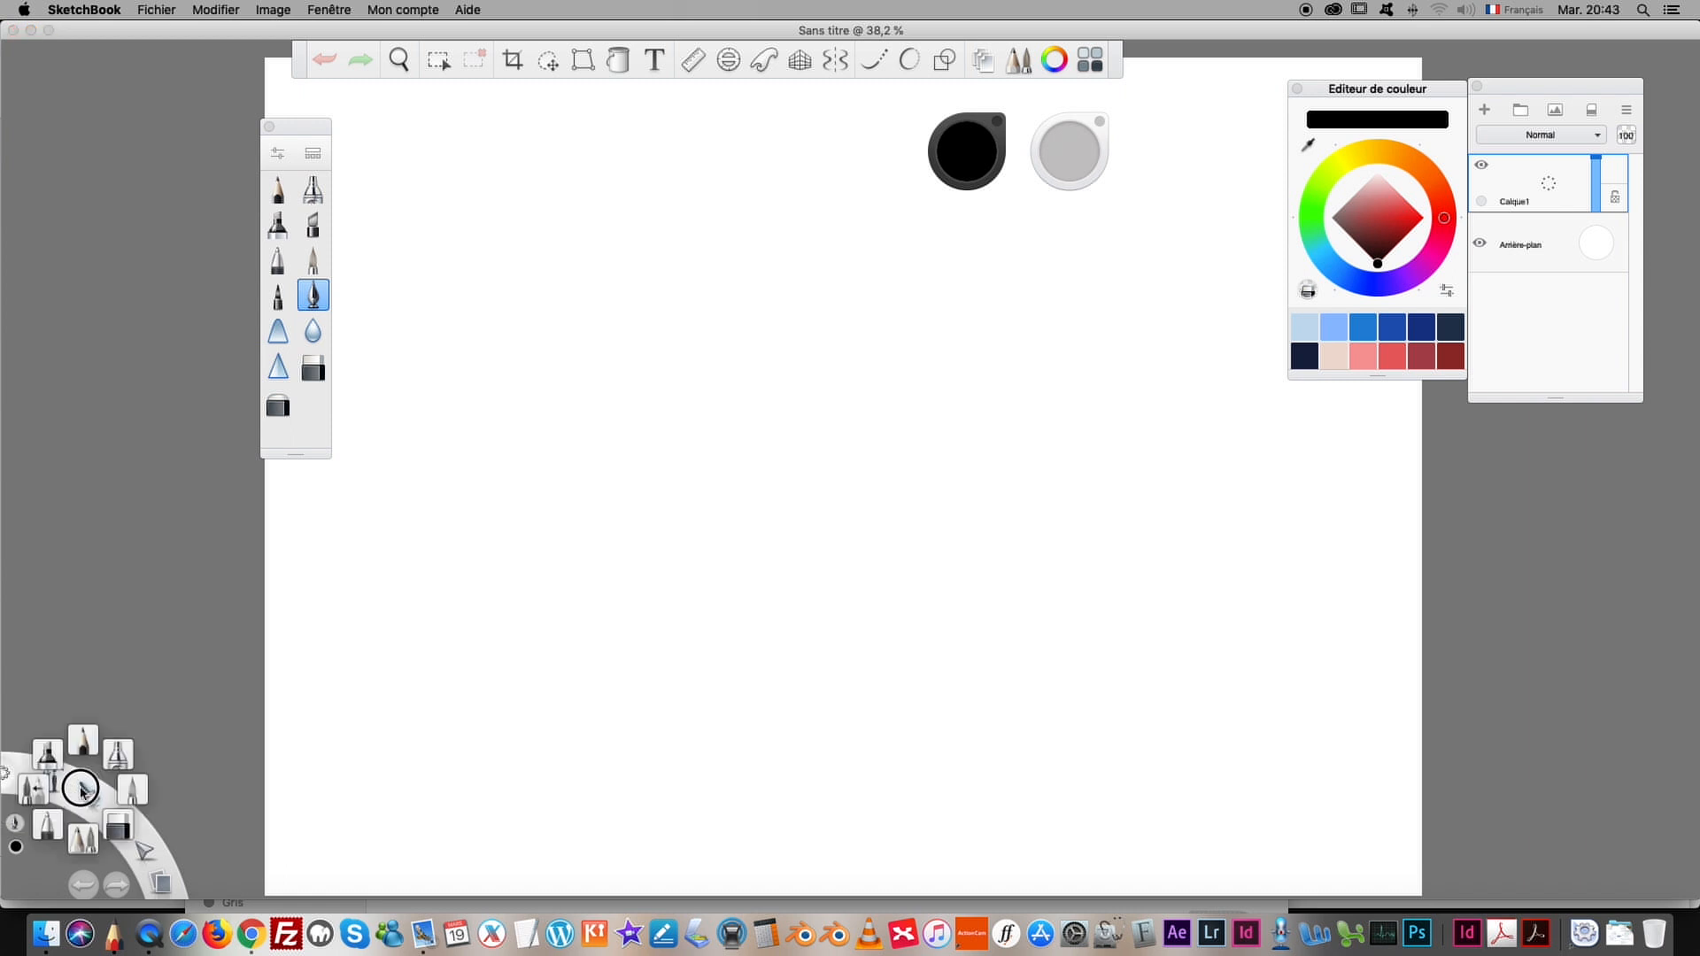
{"action": "mouse_move", "coordinate": [116, 819]}
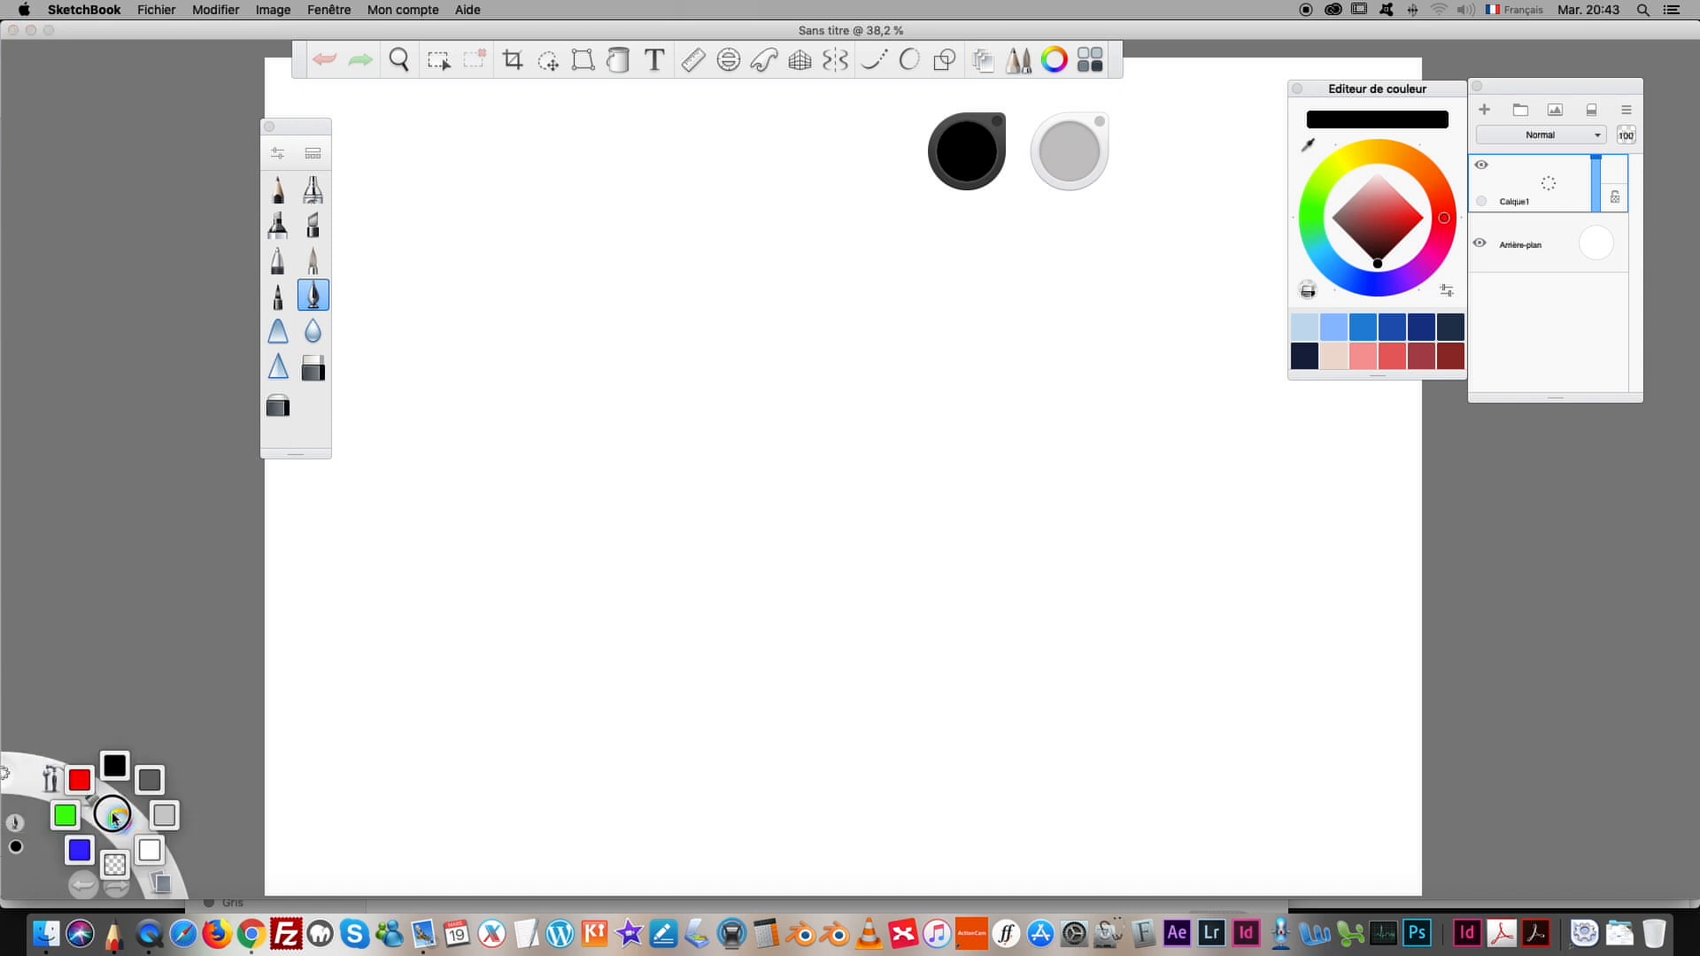
{"action": "mouse_move", "coordinate": [85, 791]}
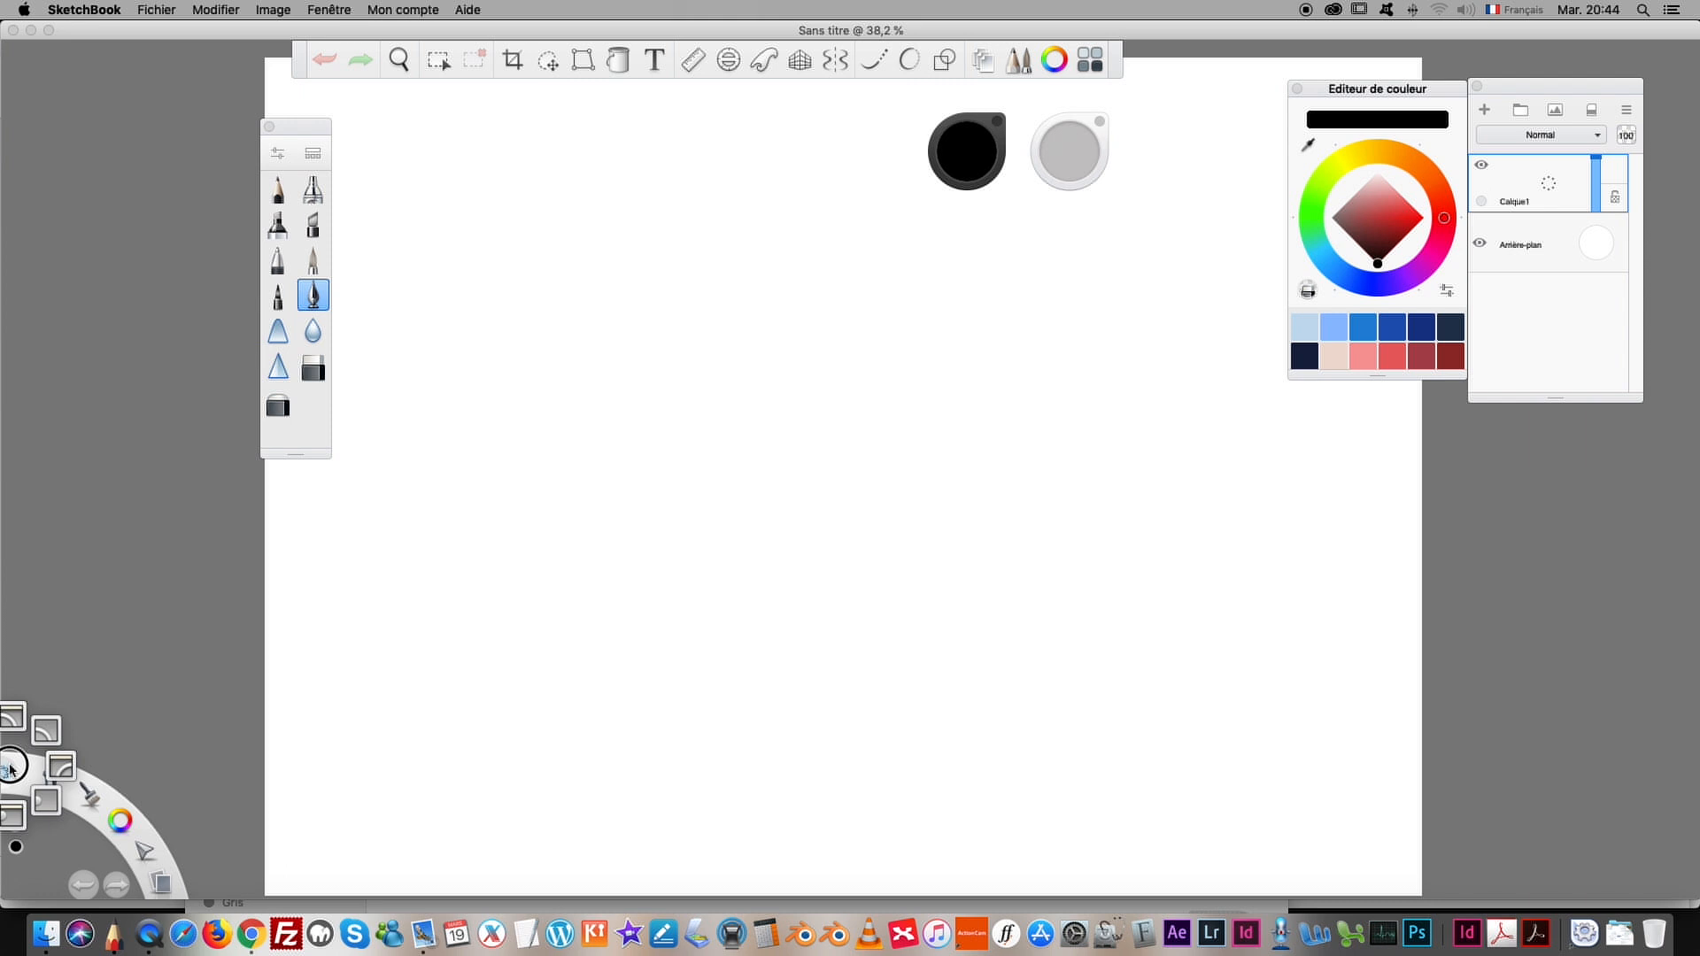
{"action": "left_click", "coordinate": [15, 846]}
{"action": "left_click", "coordinate": [15, 847]}
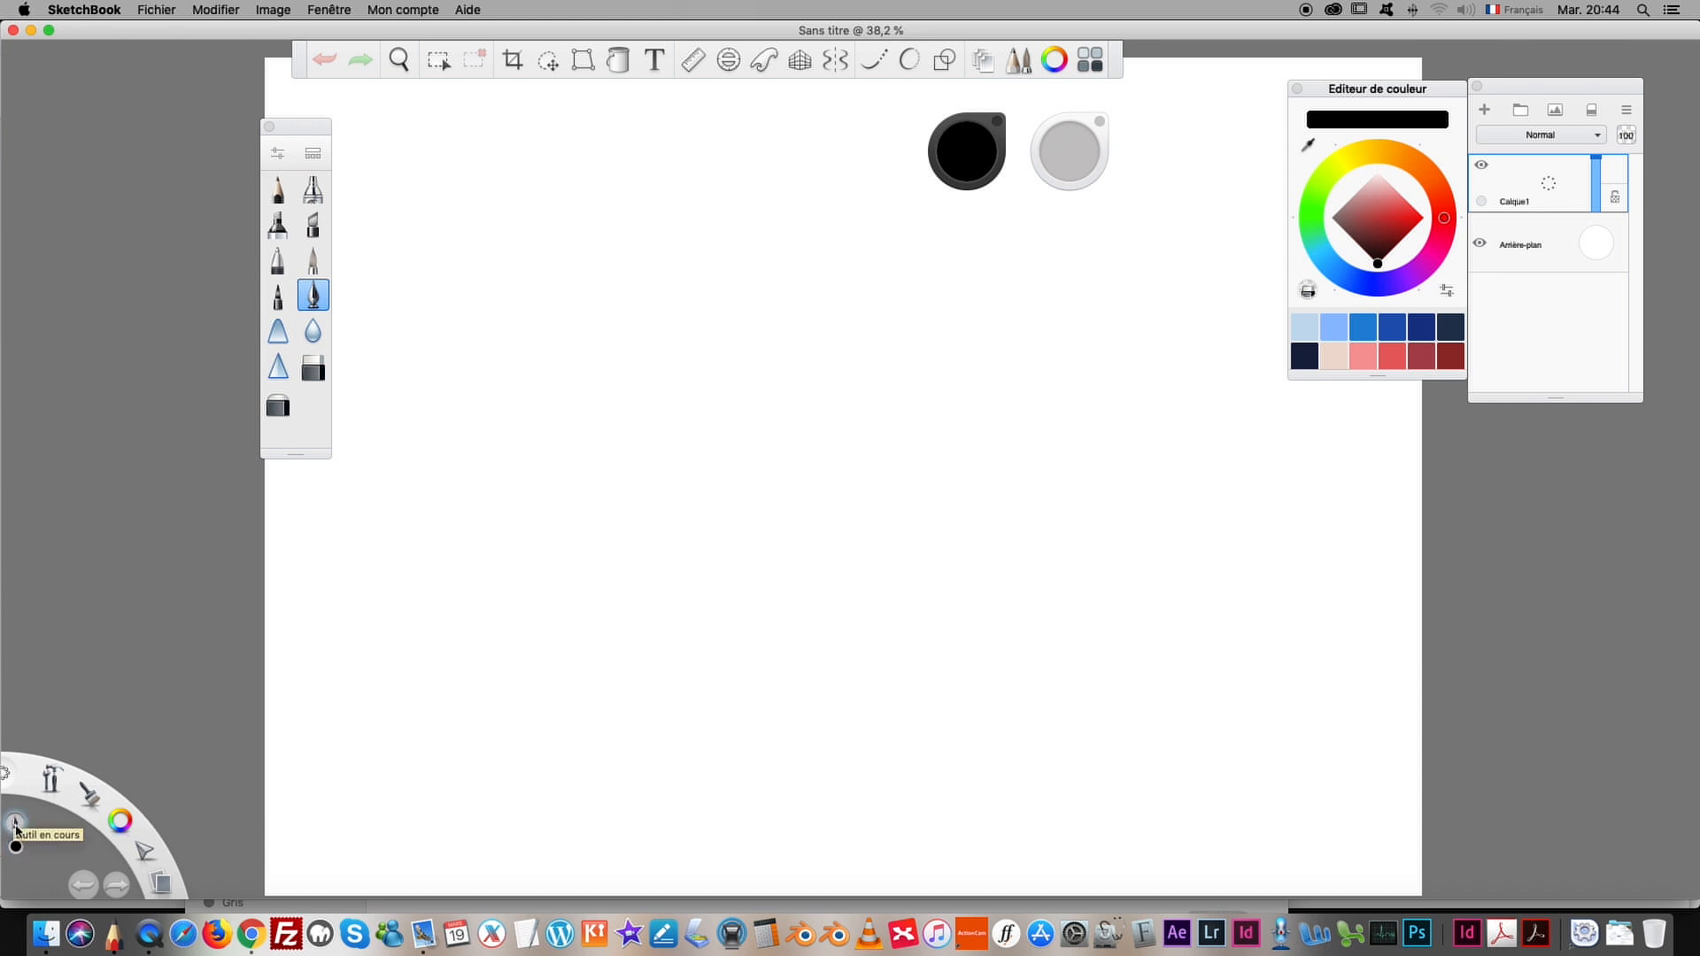
{"action": "left_click", "coordinate": [15, 822]}
{"action": "left_click", "coordinate": [13, 821]}
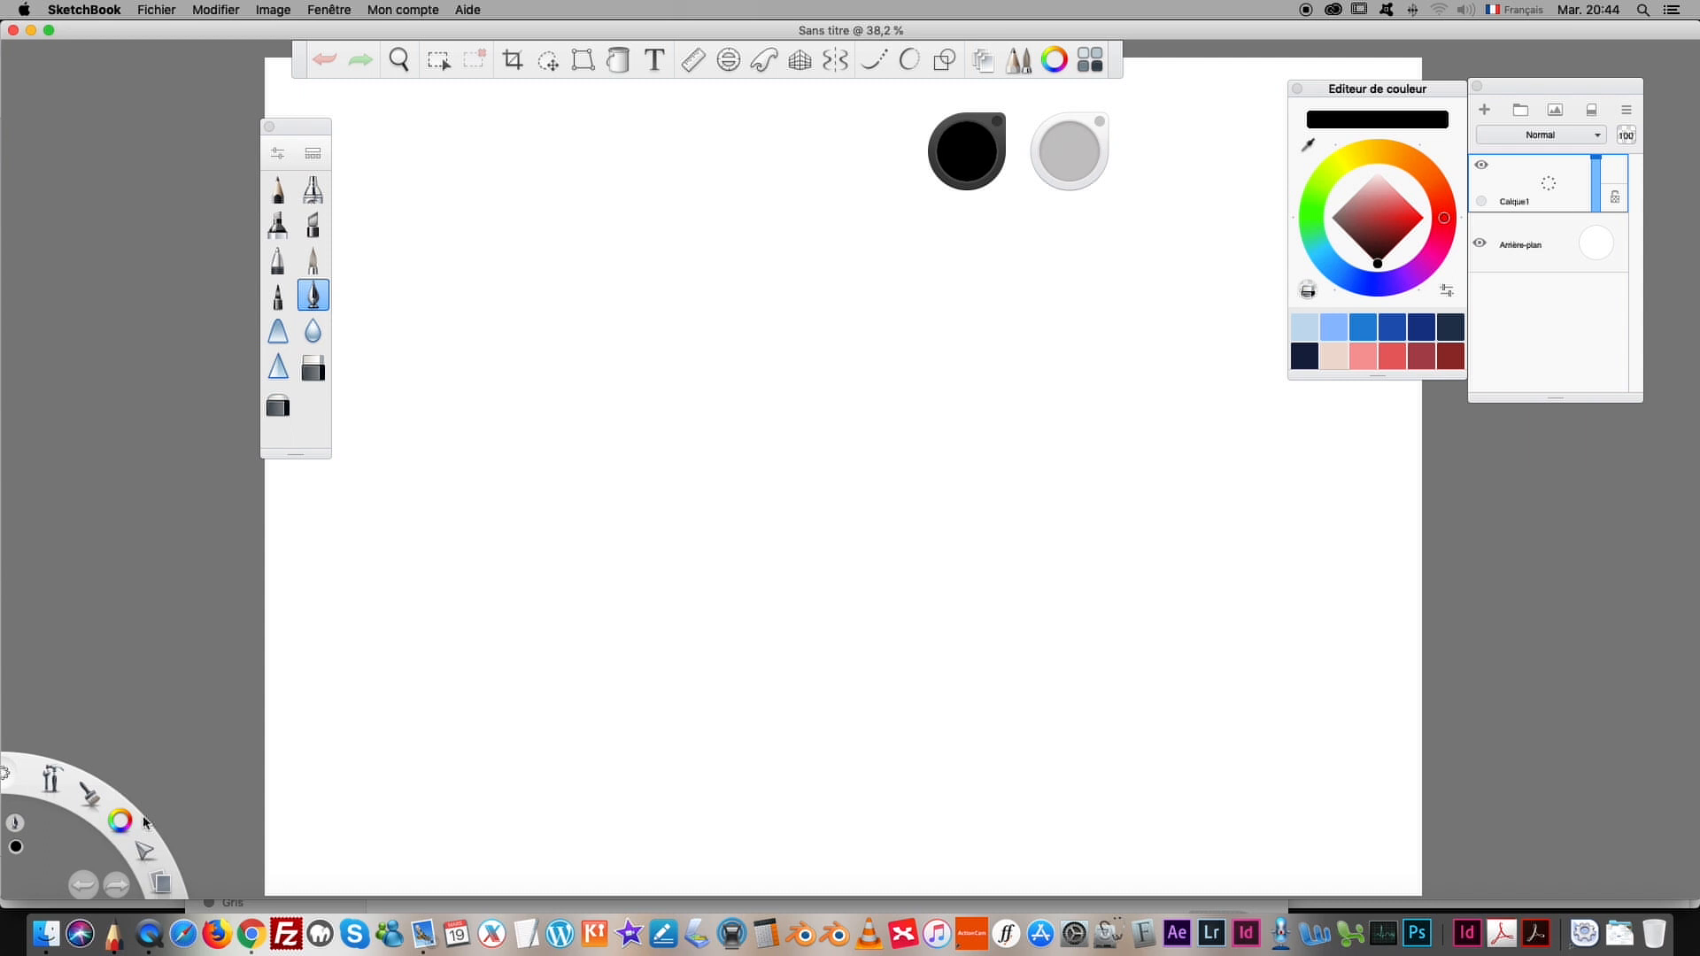
Step: Review the General and drawing-area preferences, including the default canvas size and width unit, and accept them with centimetres kept
{"action": "left_click", "coordinate": [98, 10]}
{"action": "left_click", "coordinate": [132, 13]}
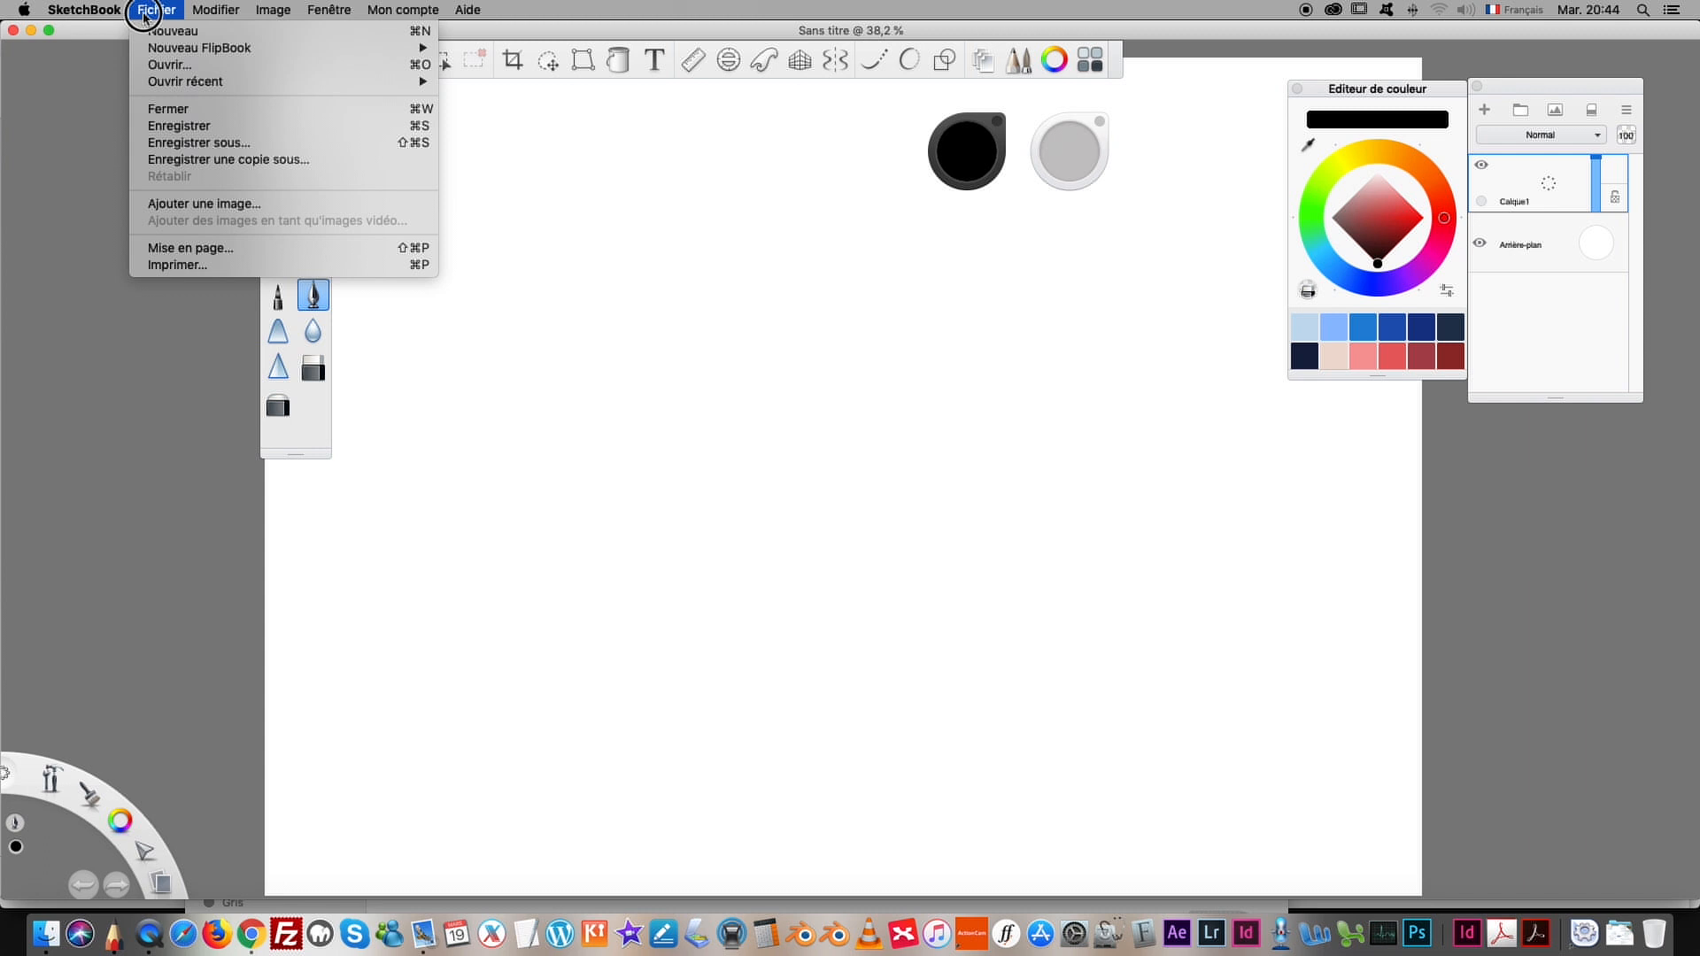
{"action": "mouse_move", "coordinate": [88, 11]}
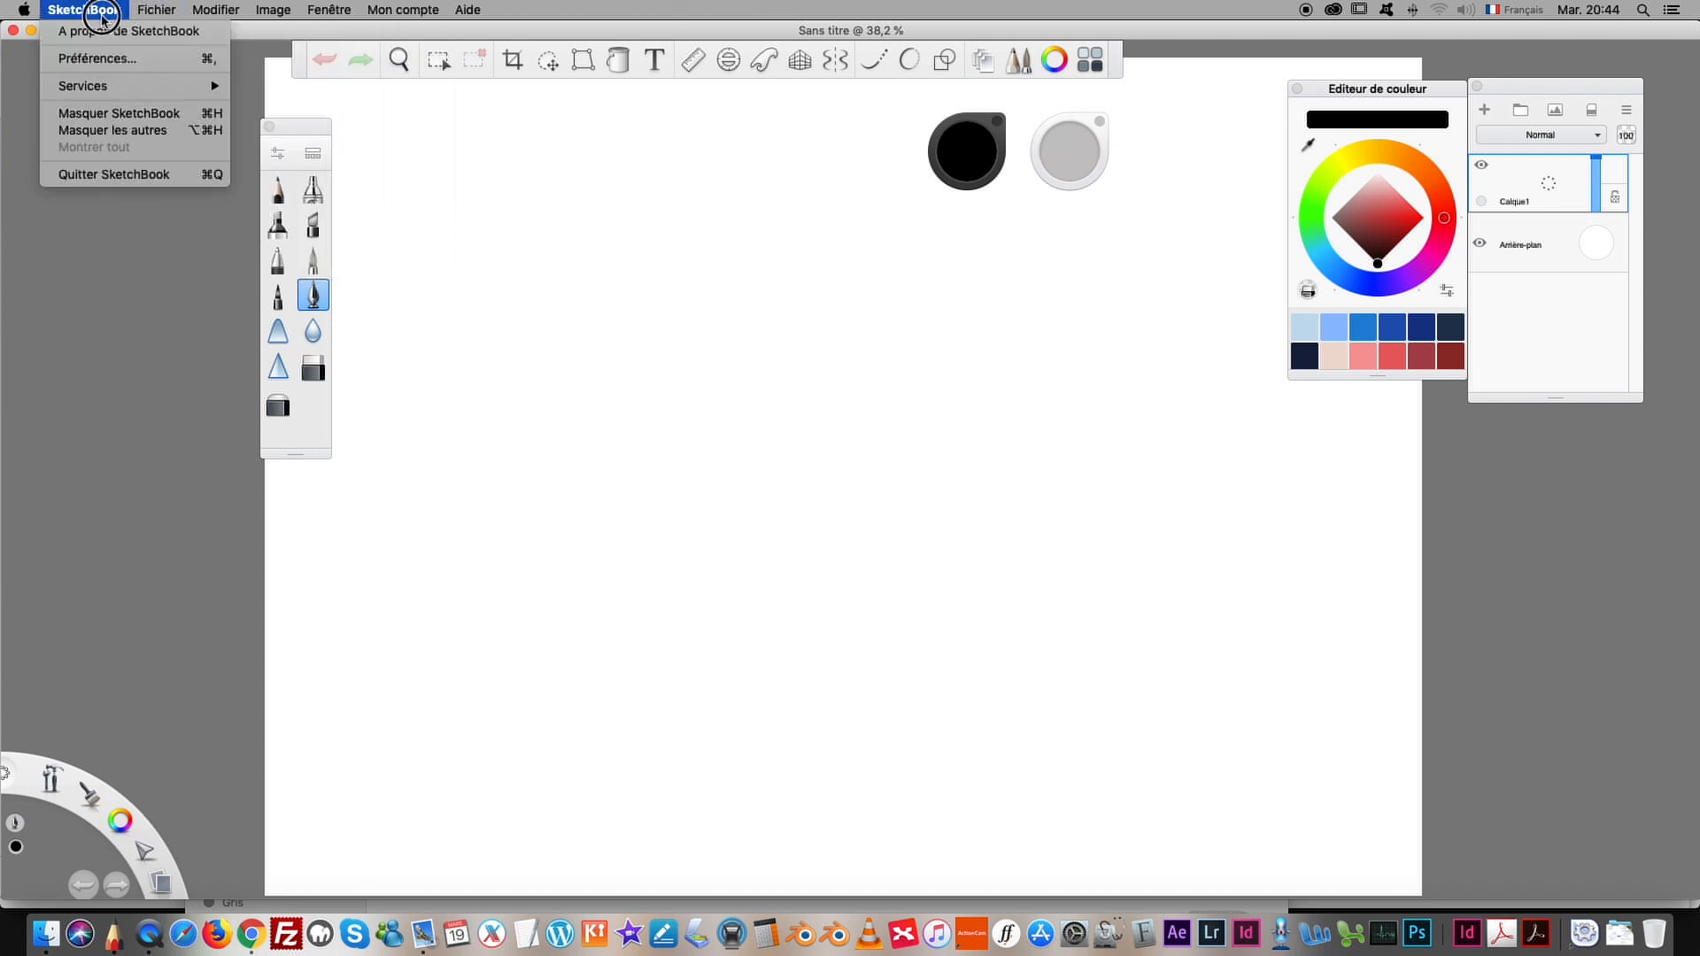
{"action": "left_click", "coordinate": [80, 63]}
{"action": "left_click_drag", "start_coordinate": [686, 191], "coordinate": [524, 177]}
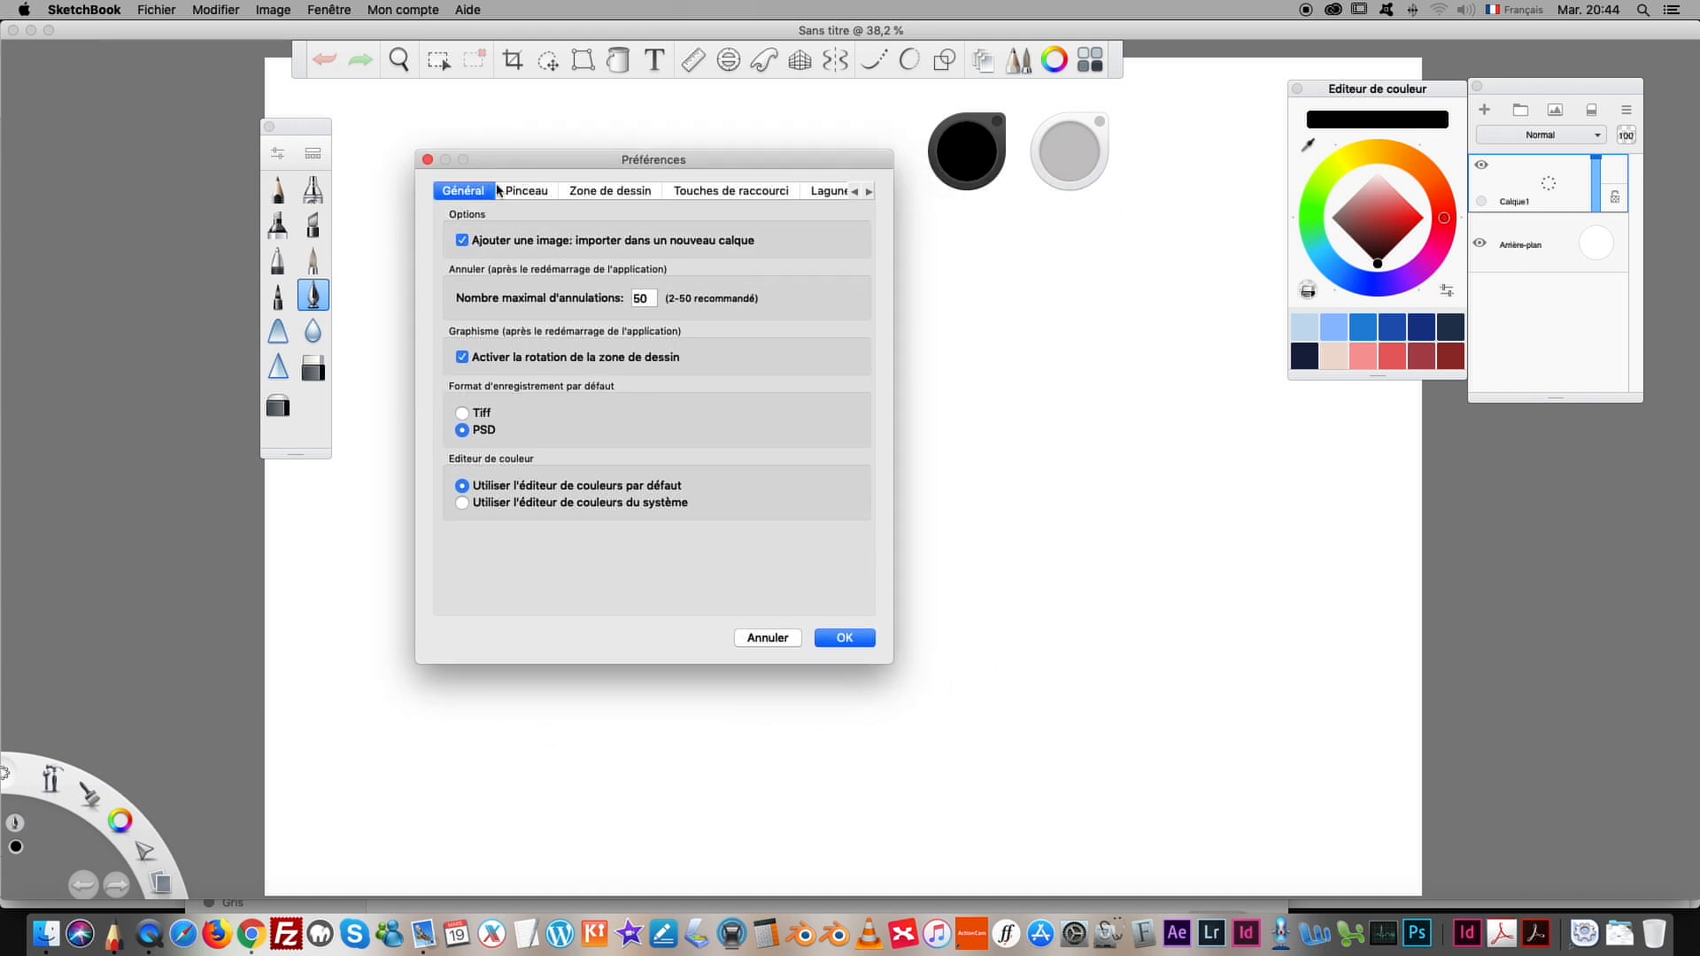
{"action": "left_click", "coordinate": [600, 196]}
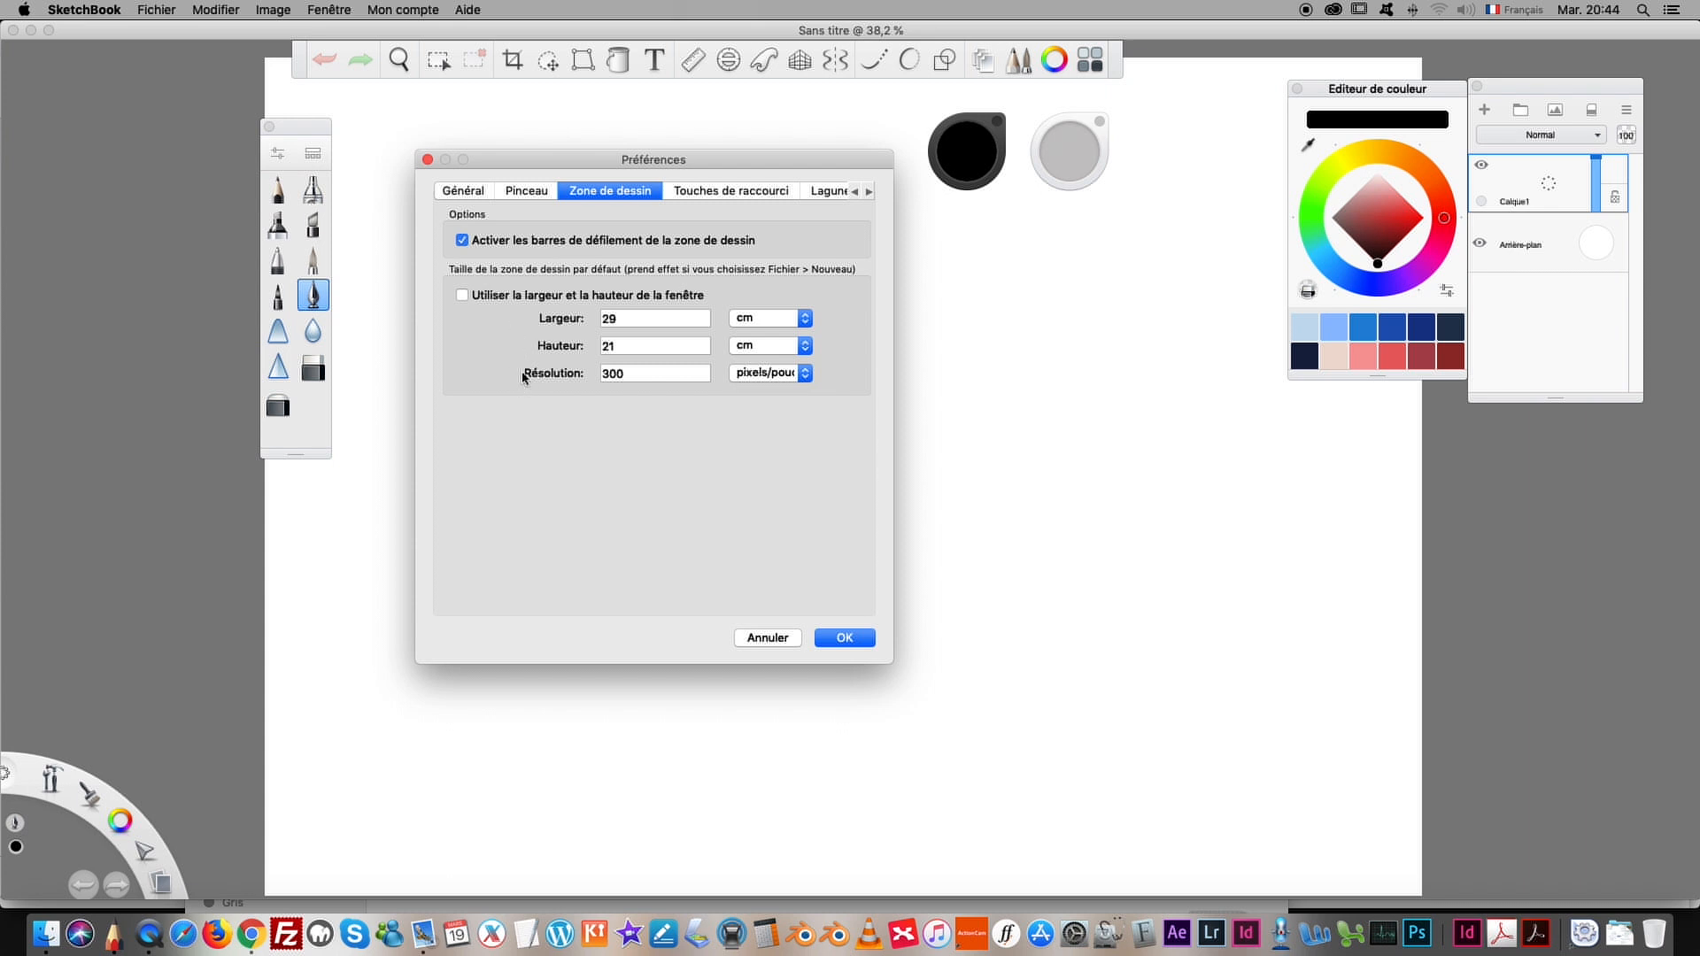
{"action": "left_click_drag", "start_coordinate": [487, 156], "coordinate": [426, 112]}
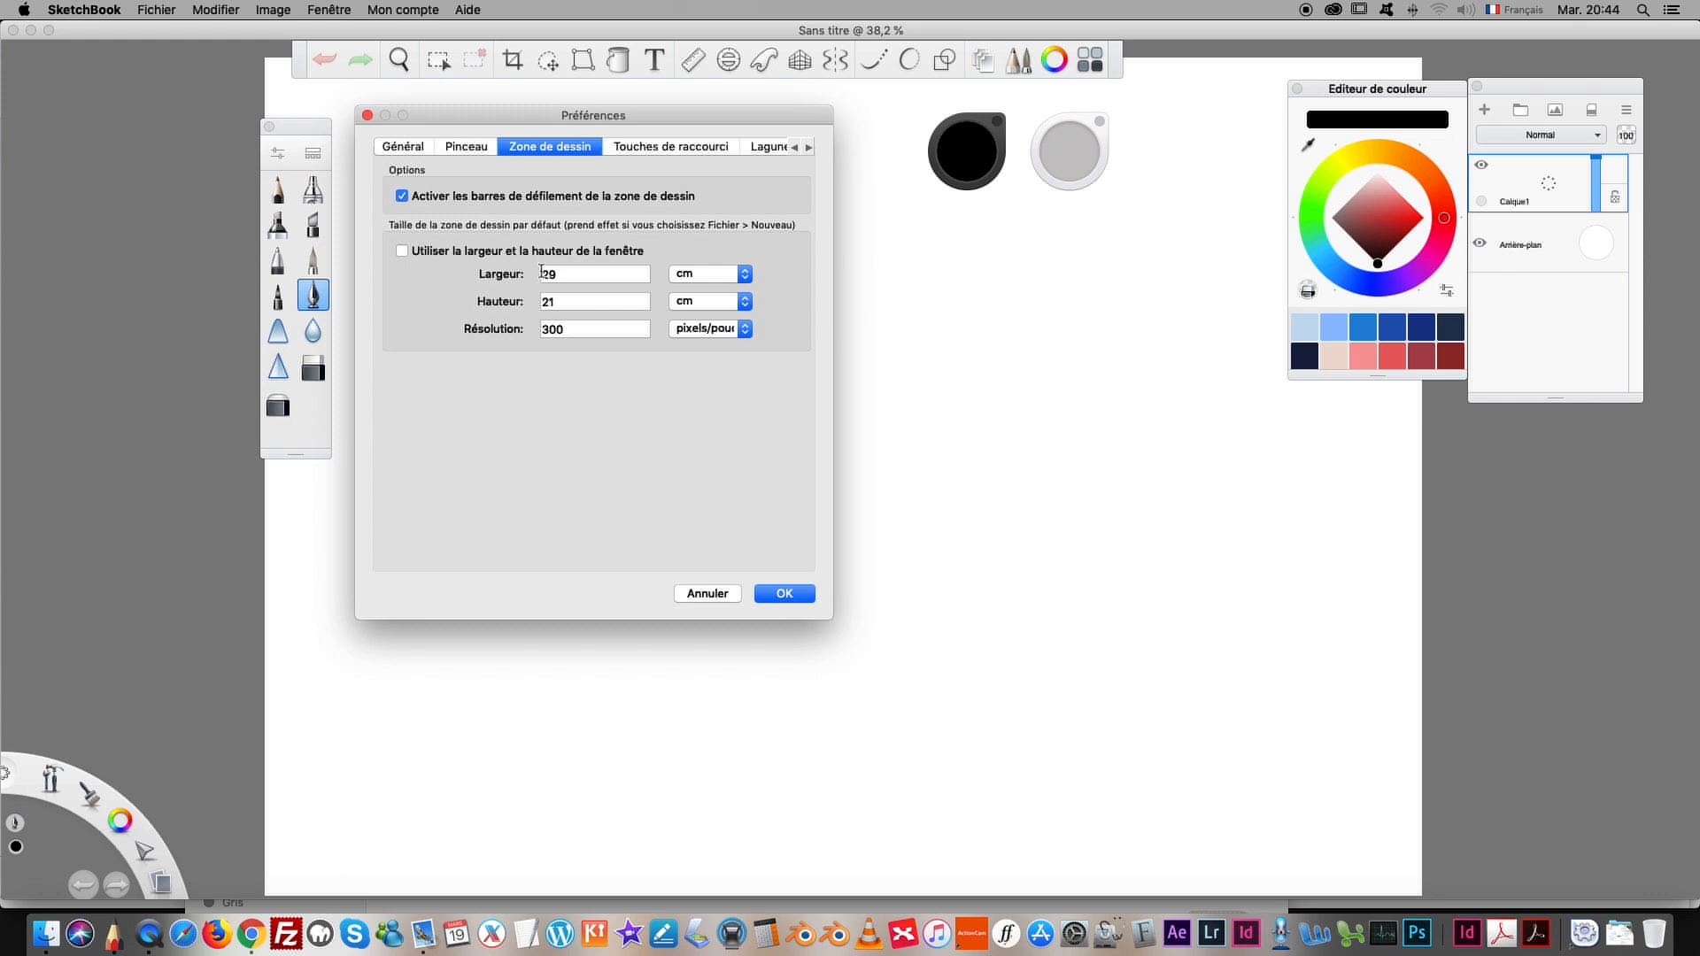
{"action": "left_click", "coordinate": [704, 274]}
{"action": "left_click", "coordinate": [695, 276]}
{"action": "left_click", "coordinate": [784, 593]}
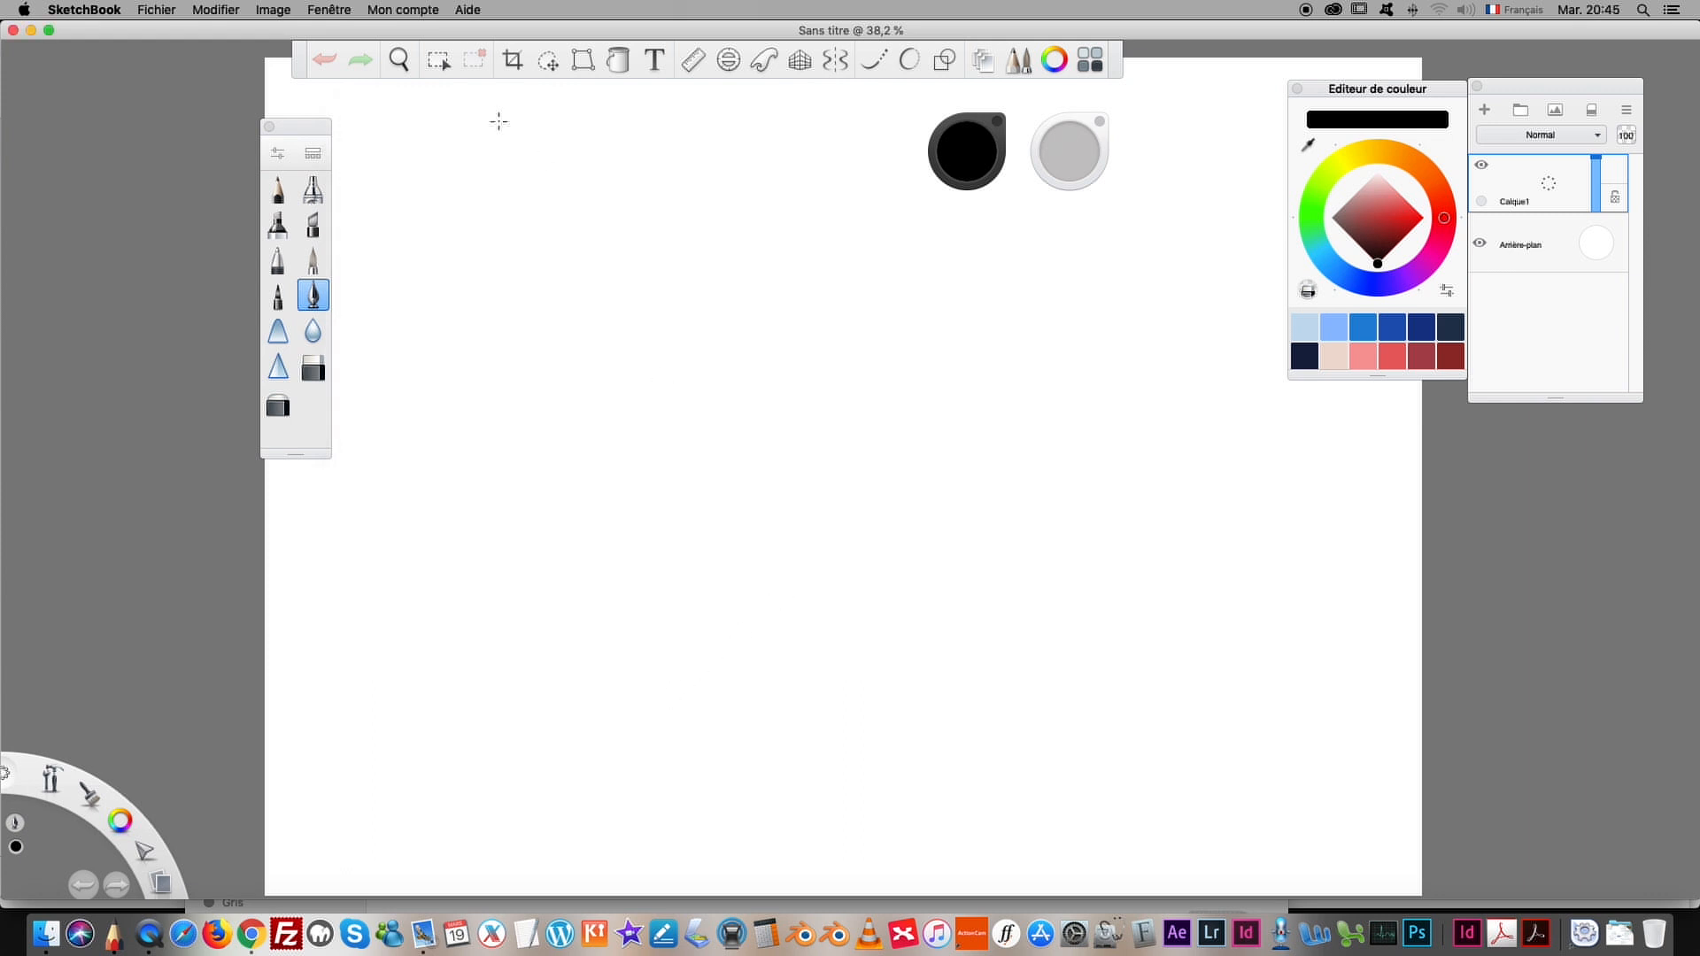
Step: Save the blank drawing as sketchtest.psd in the tuto_sketchbook folder
{"action": "left_click", "coordinate": [156, 9]}
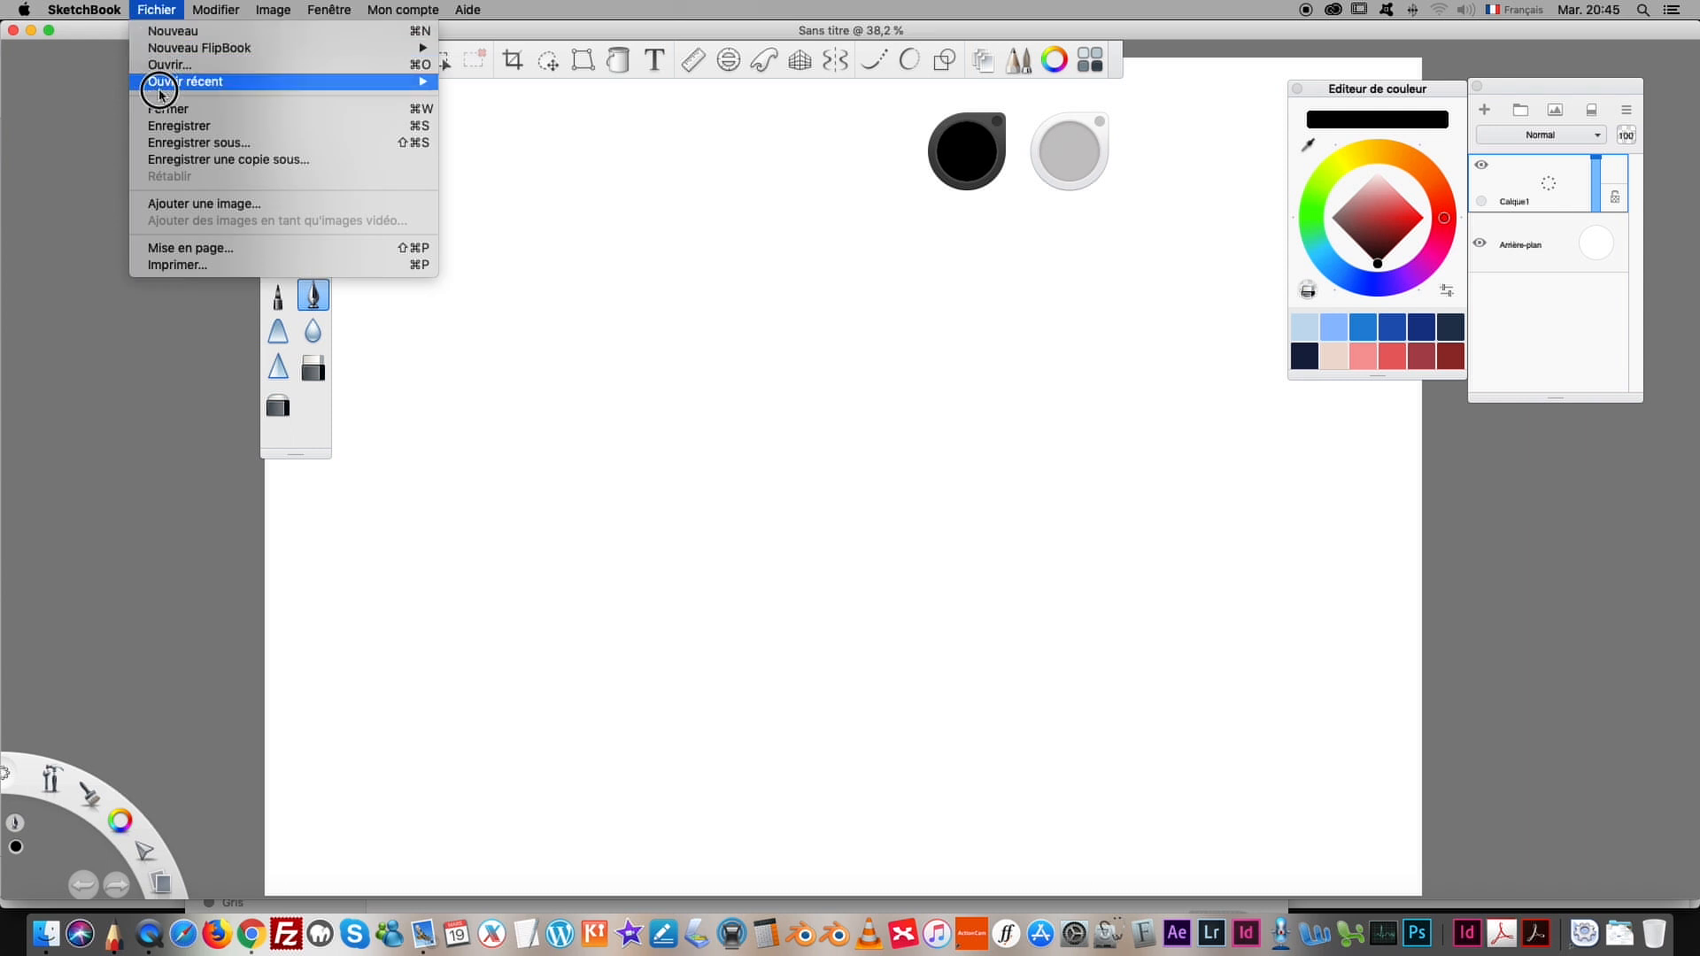
{"action": "left_click", "coordinate": [154, 142]}
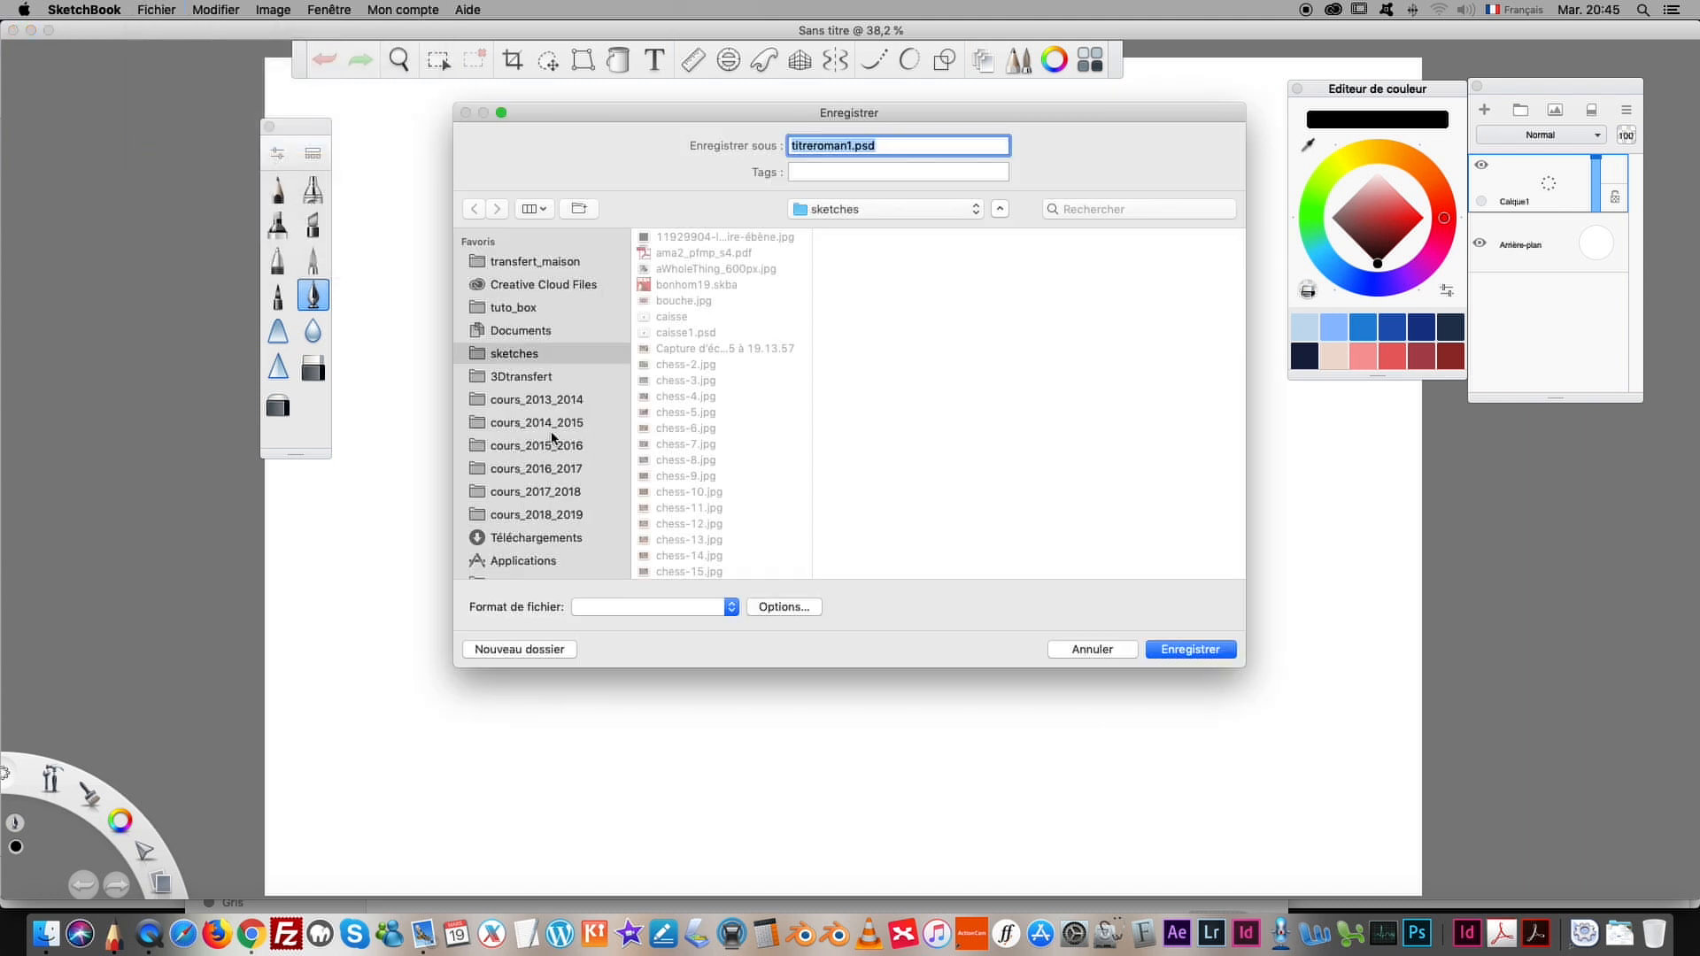
{"action": "scroll", "coordinate": [512, 383], "scroll_direction": "down", "scroll_amount": 5}
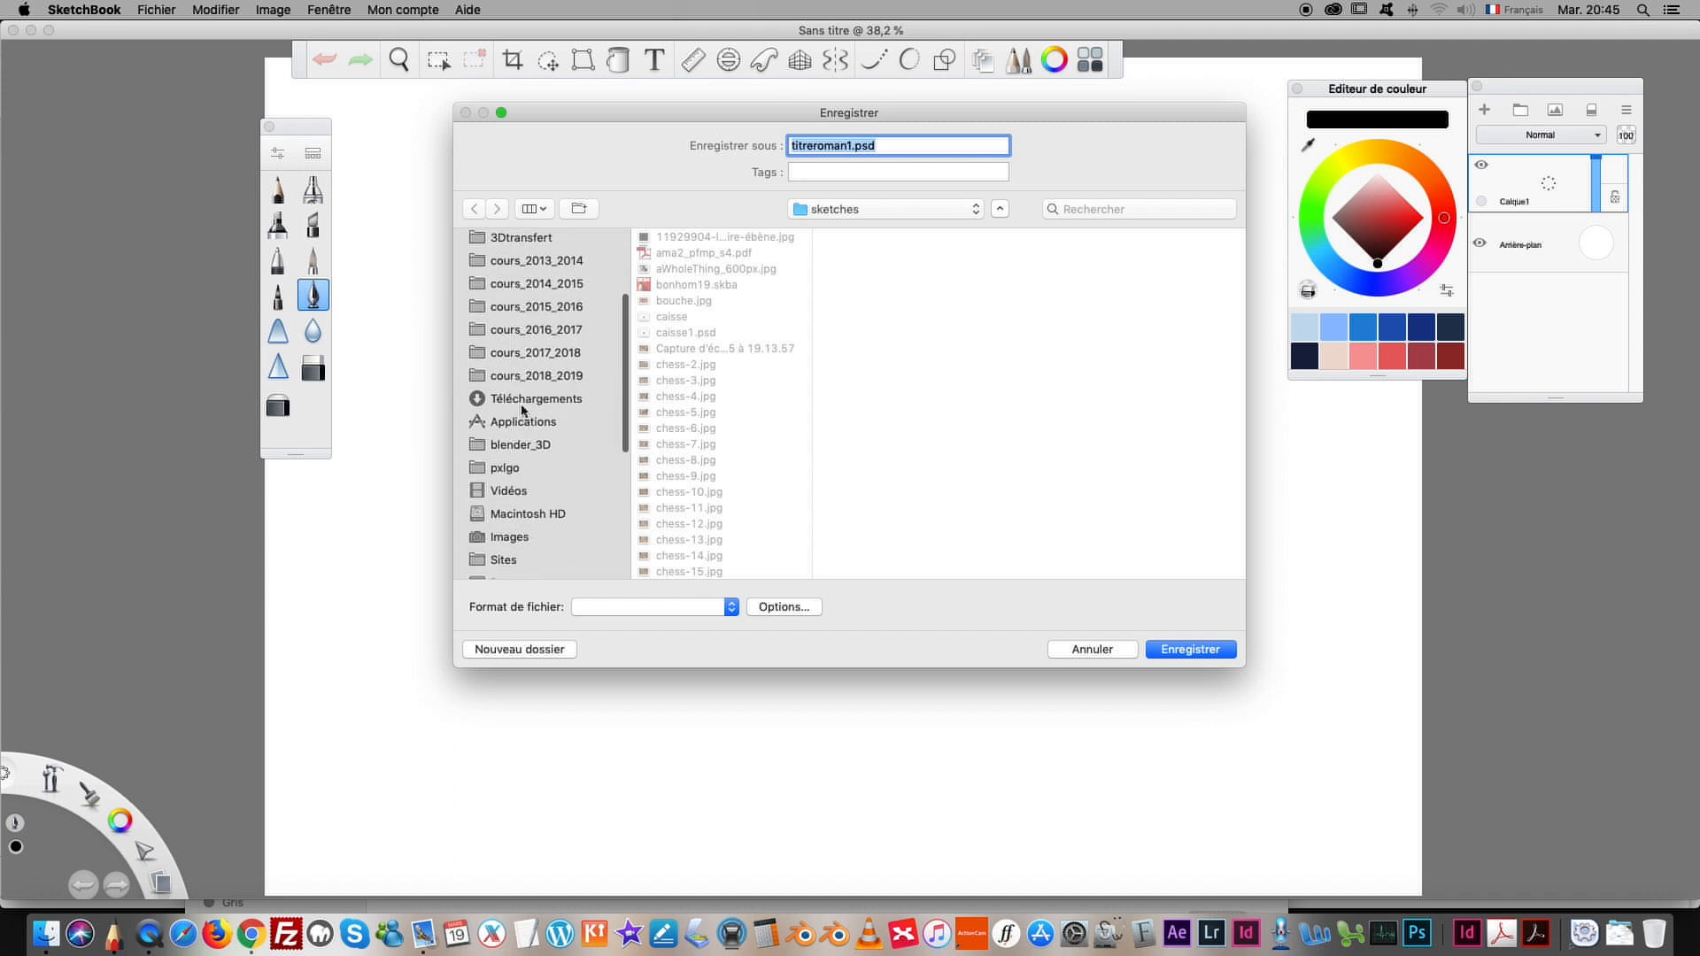
{"action": "scroll", "coordinate": [515, 522], "scroll_direction": "down", "scroll_amount": 2}
{"action": "left_click", "coordinate": [519, 462]}
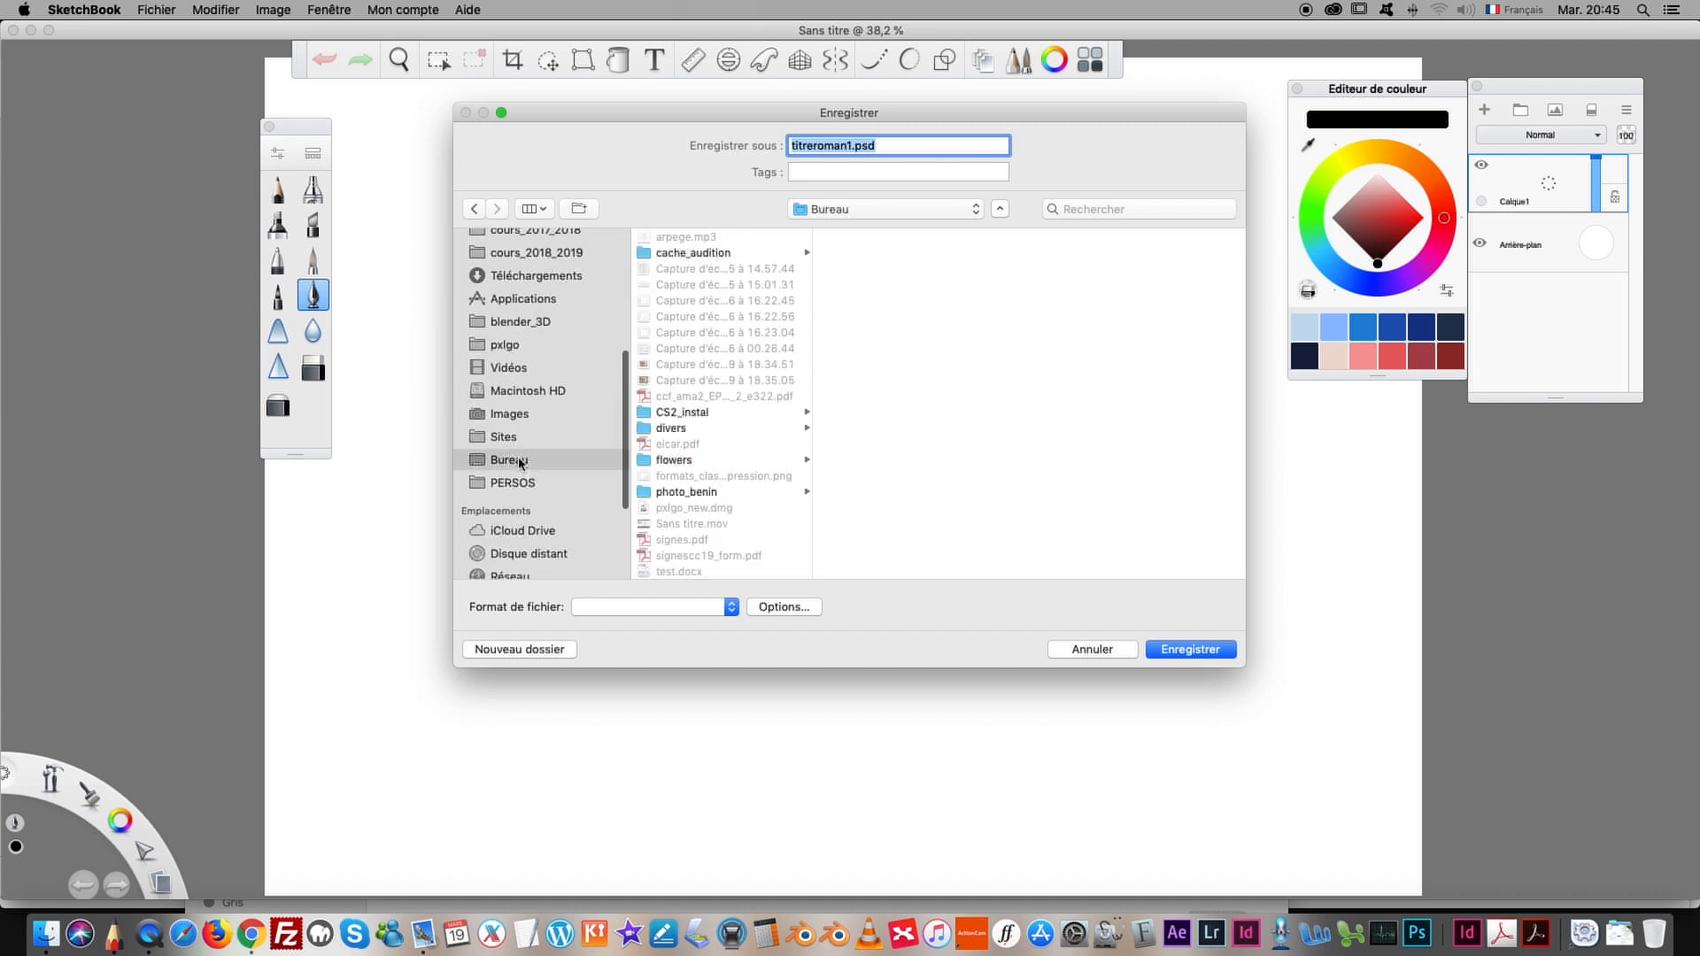
{"action": "left_click", "coordinate": [881, 208]}
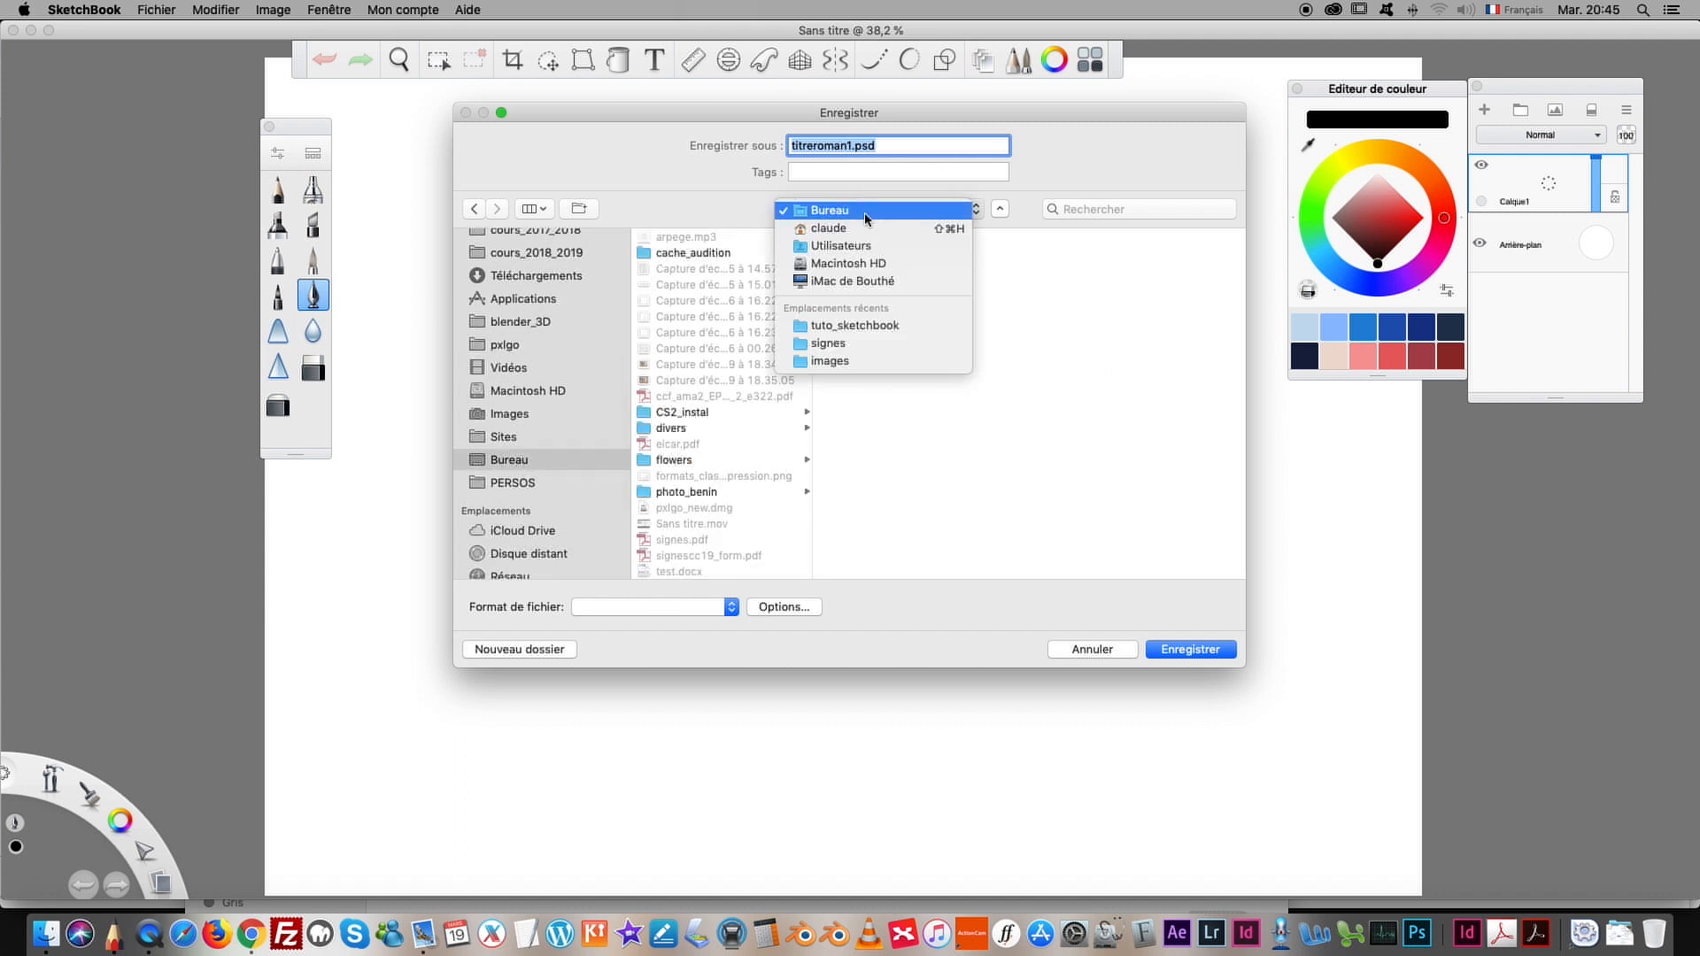
{"action": "left_click", "coordinate": [836, 325]}
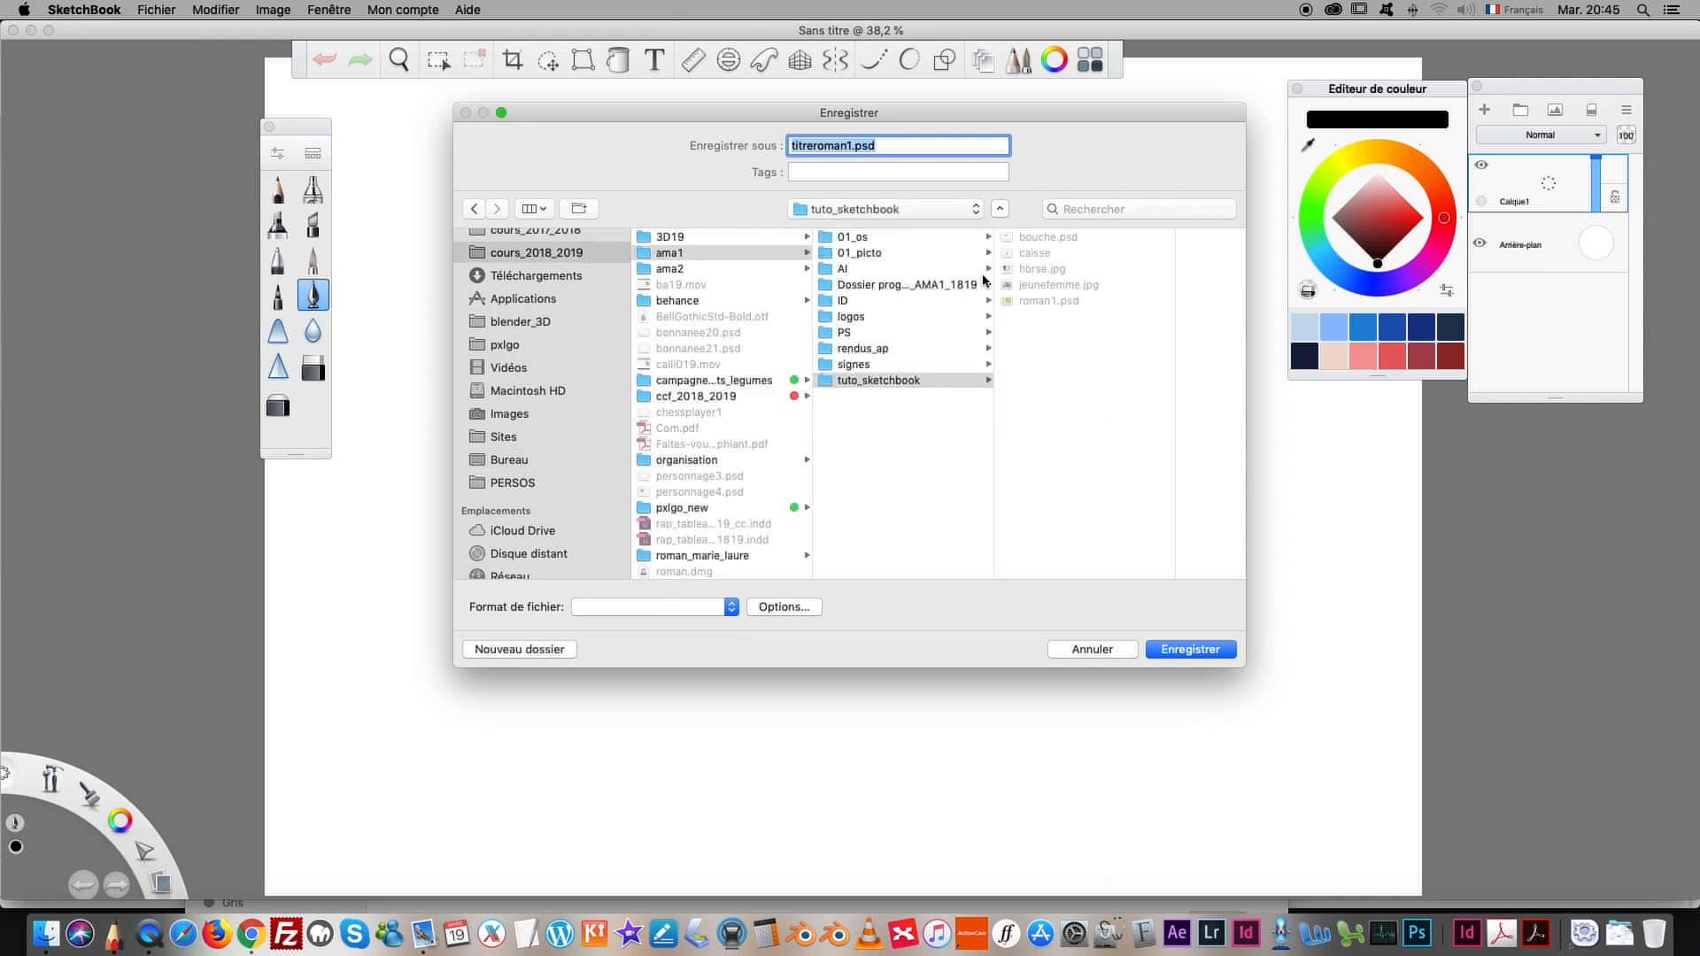
{"action": "left_click_drag", "start_coordinate": [852, 148], "coordinate": [714, 138]}
{"action": "type", "text": "sketchtest"}
{"action": "left_click", "coordinate": [1172, 651]}
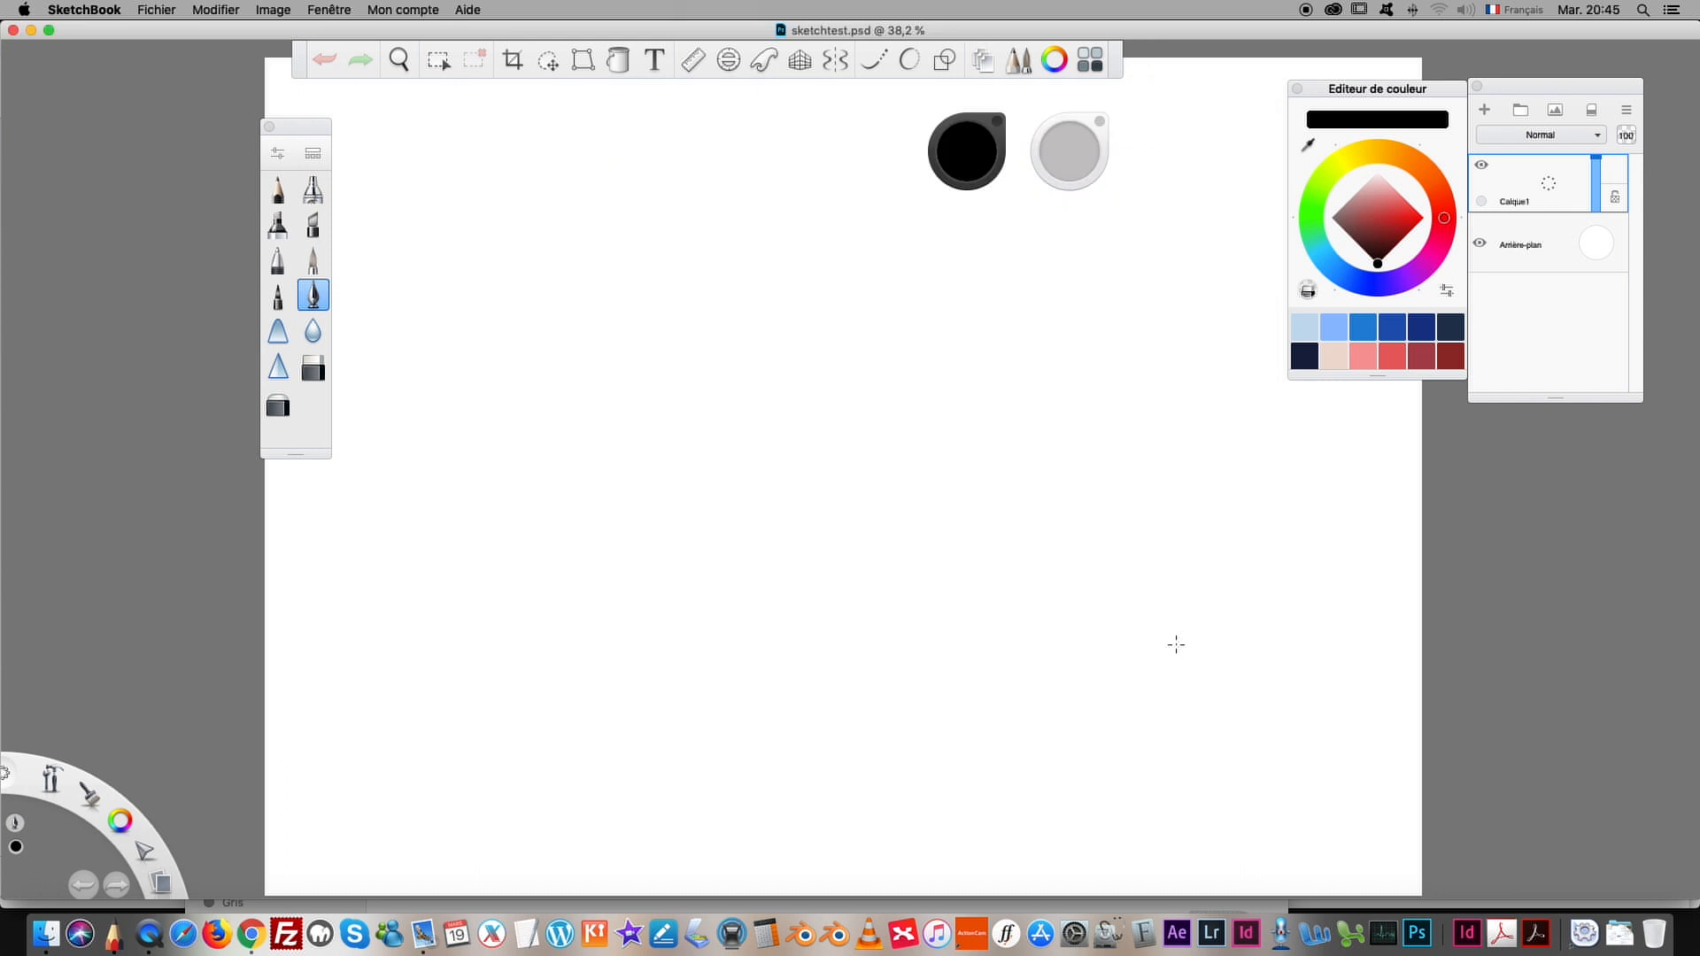
Step: Pull the layer editor over the canvas, close it, then show it again and place it near the upper middle of the canvas
{"action": "left_click_drag", "start_coordinate": [1527, 95], "coordinate": [740, 190]}
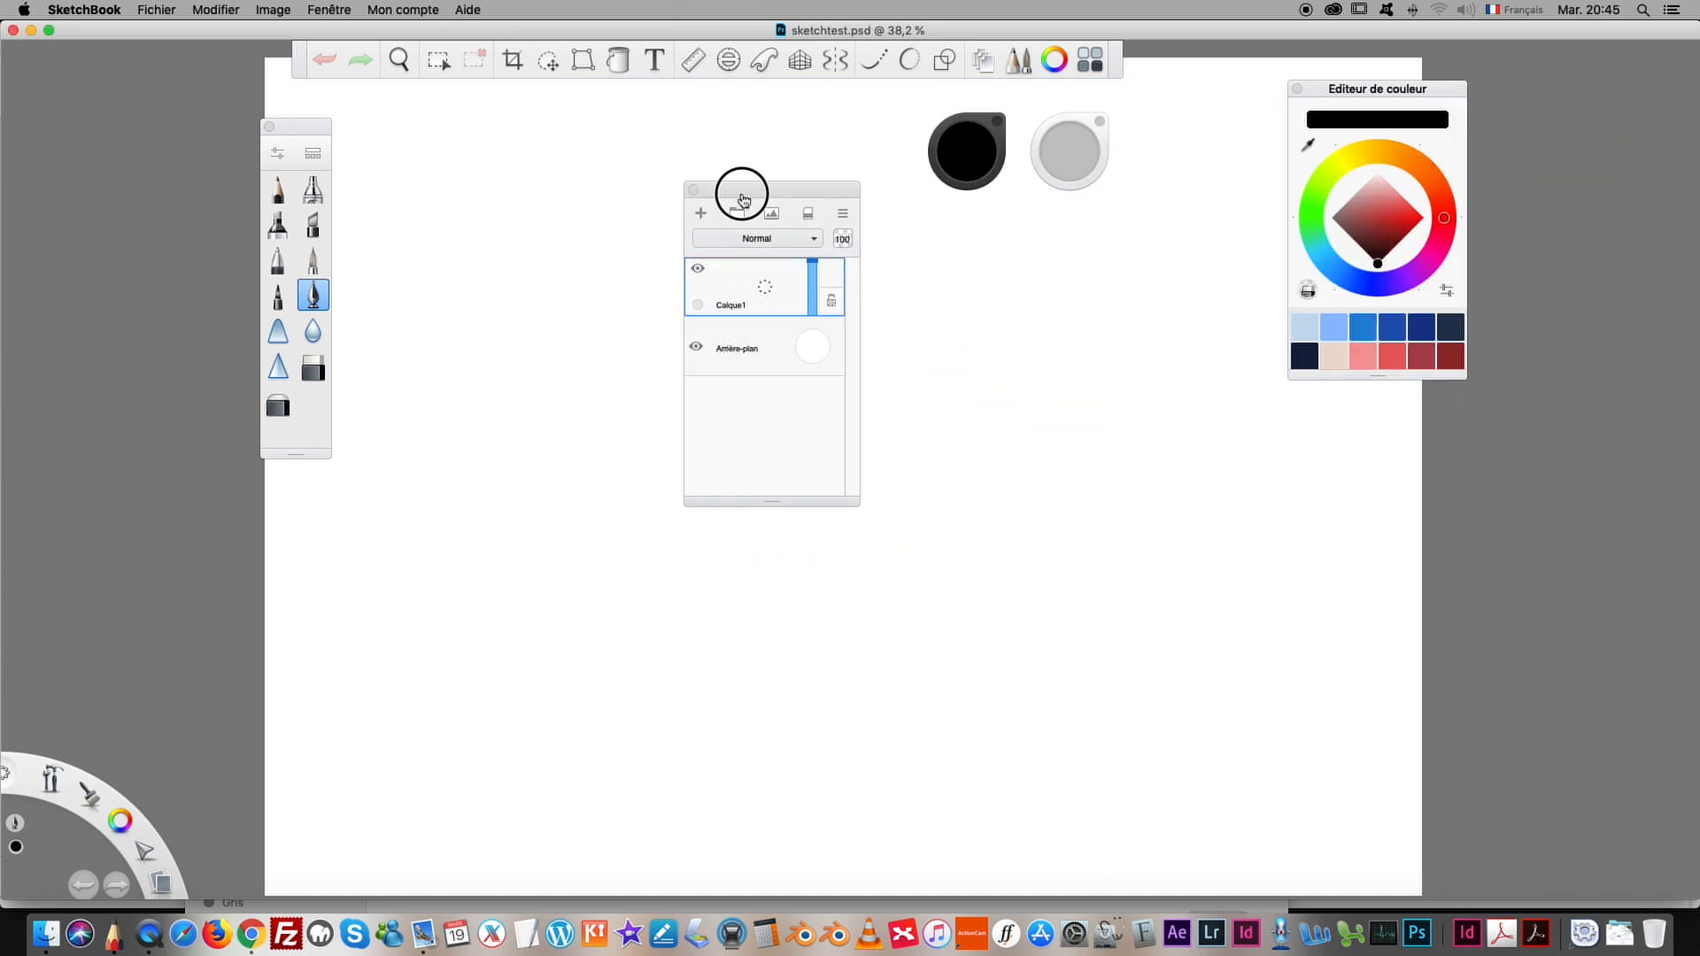
{"action": "left_click", "coordinate": [690, 188]}
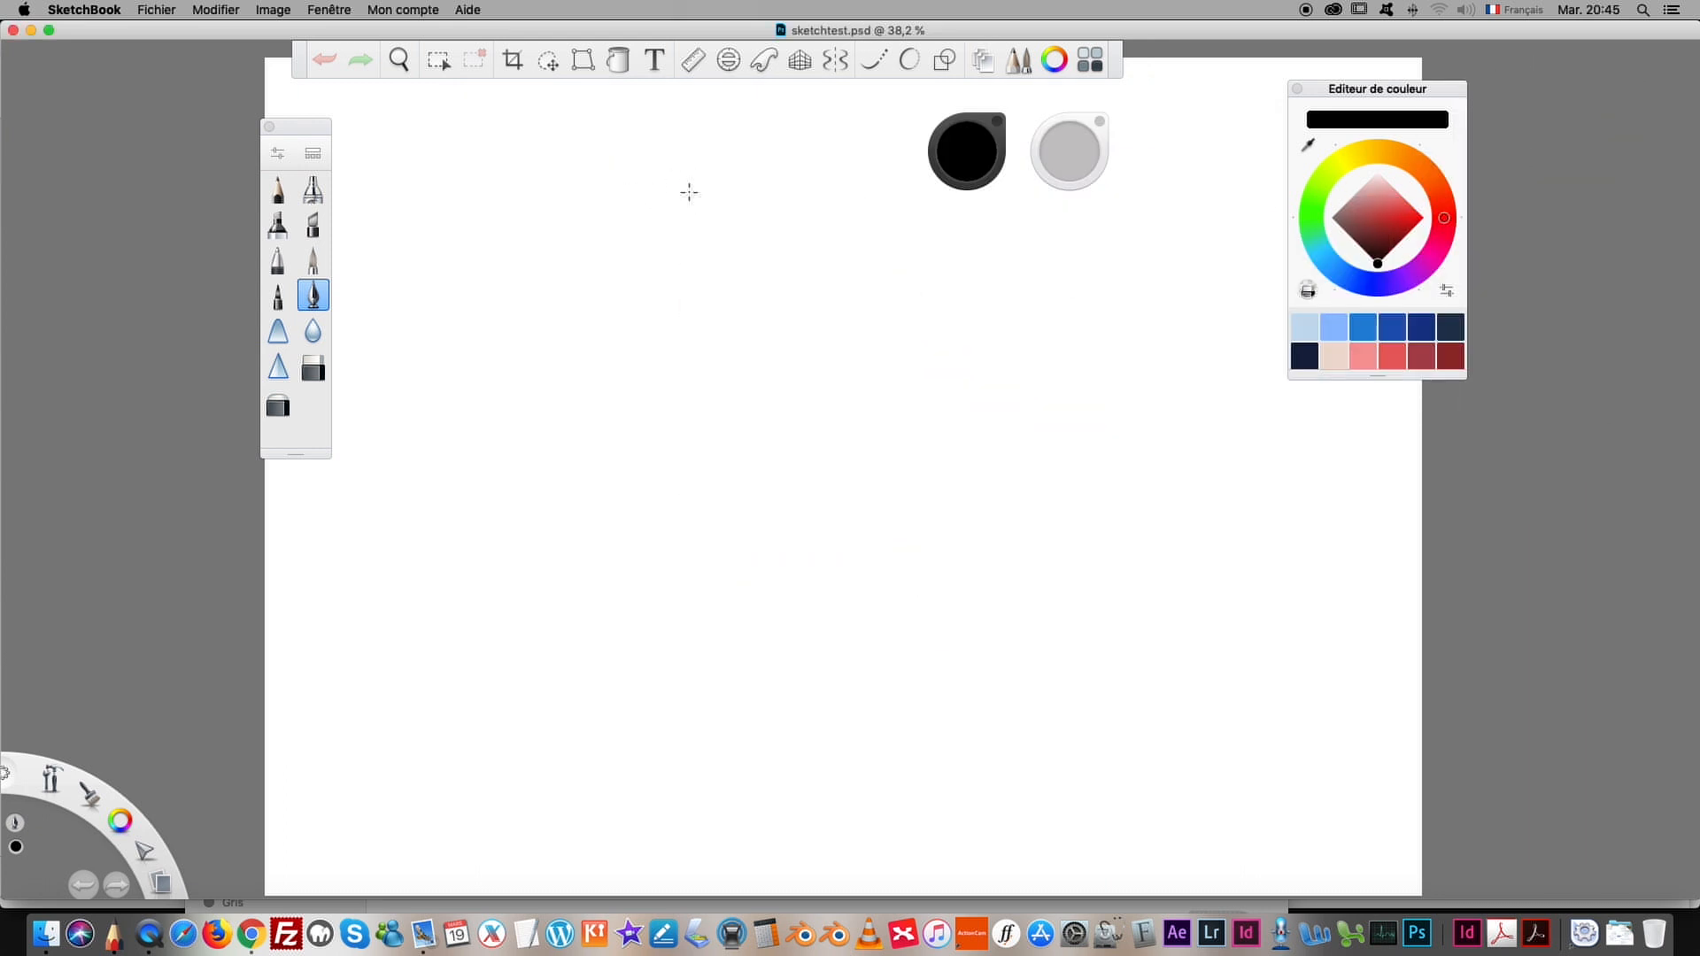
{"action": "left_click", "coordinate": [983, 60]}
{"action": "left_click_drag", "start_coordinate": [716, 190], "coordinate": [666, 158]}
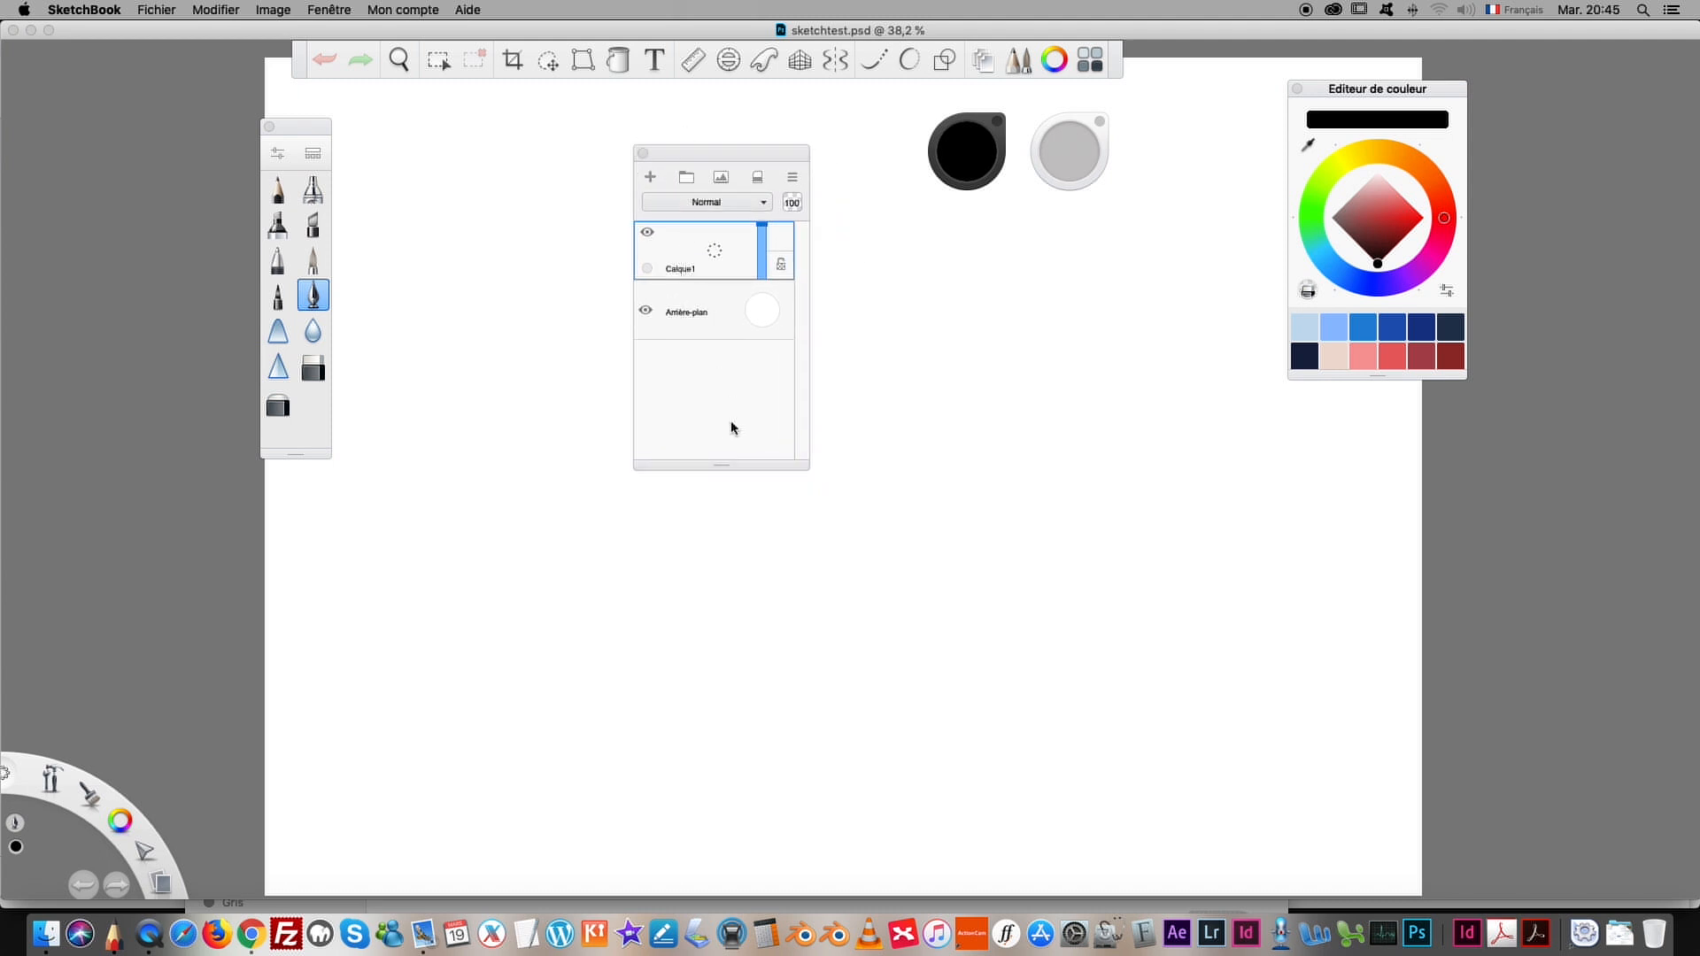
Step: Enlarge the layer editor, add layers Calque2, Calque3 and Calque4 above Calque1, and place the editor beneath the two pucks
{"action": "left_click_drag", "start_coordinate": [718, 466], "coordinate": [716, 552]}
{"action": "left_click", "coordinate": [715, 254]}
{"action": "left_click", "coordinate": [711, 257]}
{"action": "left_click_drag", "start_coordinate": [711, 258], "coordinate": [715, 207]}
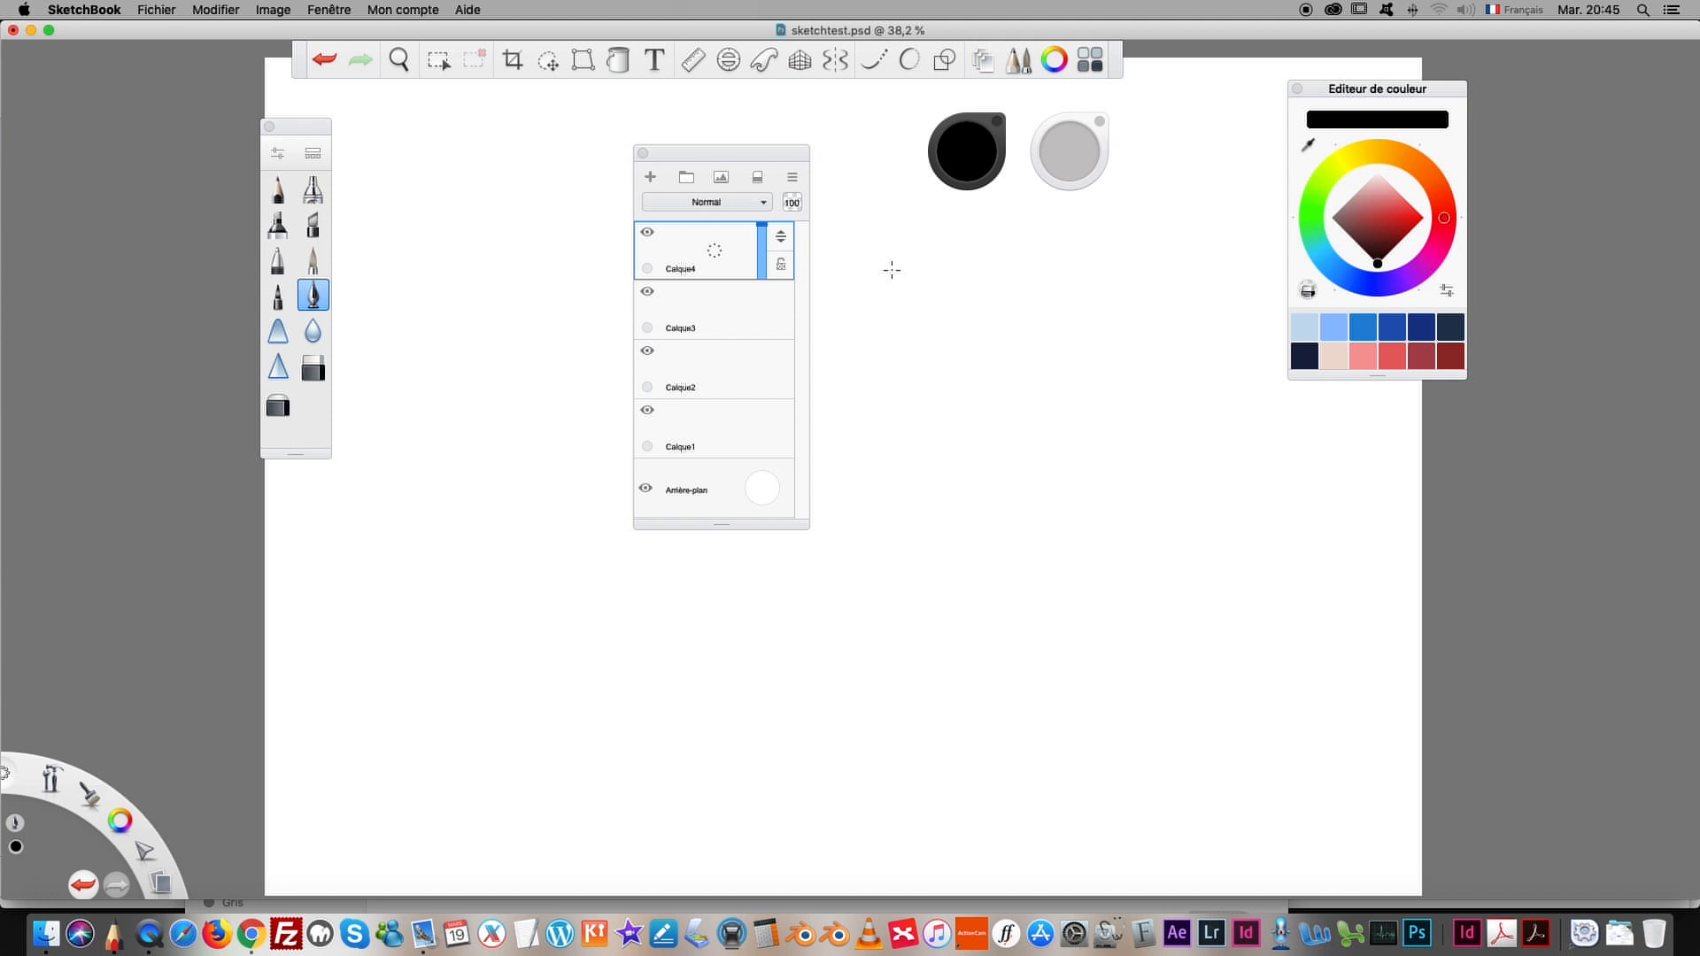
{"action": "left_click_drag", "start_coordinate": [696, 153], "coordinate": [1021, 241]}
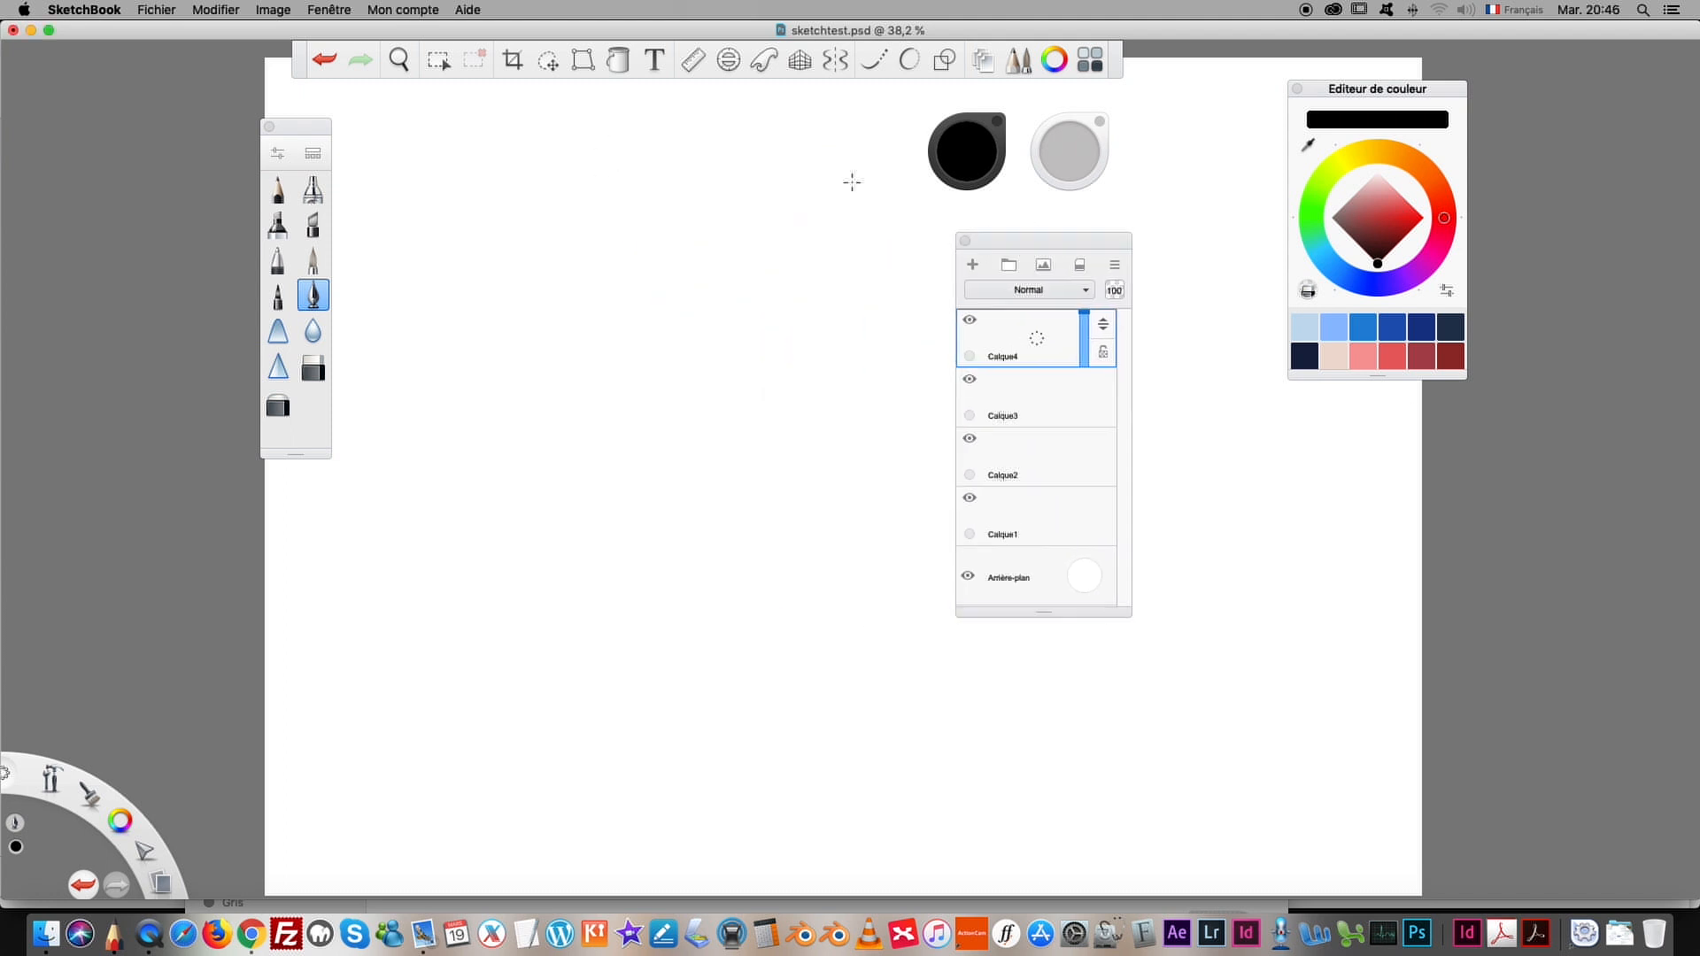
Step: Toggle the brush palette's display several times, and place the palette beside the colour editor
{"action": "left_click", "coordinate": [1015, 68]}
{"action": "left_click", "coordinate": [1015, 69]}
{"action": "left_click", "coordinate": [1014, 71]}
{"action": "left_click", "coordinate": [1014, 70]}
{"action": "left_click", "coordinate": [1013, 68]}
{"action": "left_click", "coordinate": [1007, 65]}
{"action": "mouse_move", "coordinate": [283, 136]}
{"action": "left_mouse_down"}
{"action": "mouse_move", "coordinate": [652, 189]}
{"action": "mouse_move", "coordinate": [1154, 160]}
{"action": "mouse_move", "coordinate": [1172, 140]}
{"action": "mouse_move", "coordinate": [1173, 218]}
{"action": "mouse_move", "coordinate": [1227, 76]}
{"action": "left_mouse_up"}
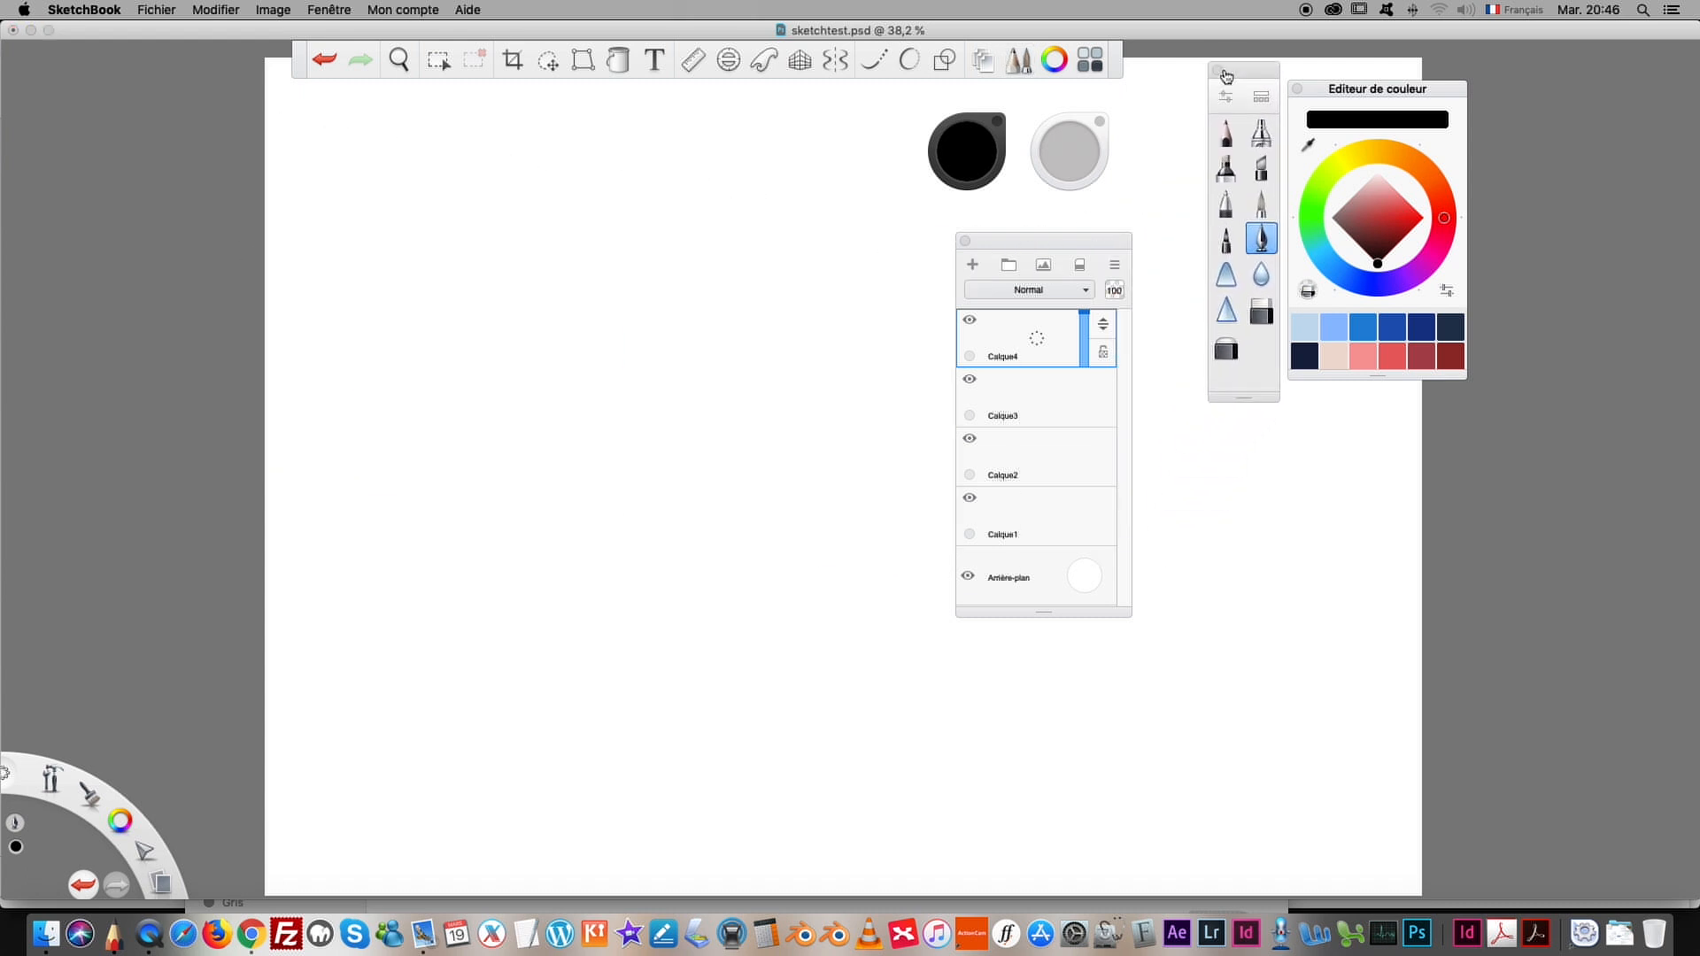
Step: Set the fountain pen's opacity to 54% with the brush puck, and try the same puck adjustment on the pencil
{"action": "left_click_drag", "start_coordinate": [1068, 147], "coordinate": [1068, 149]}
{"action": "left_click", "coordinate": [1226, 133]}
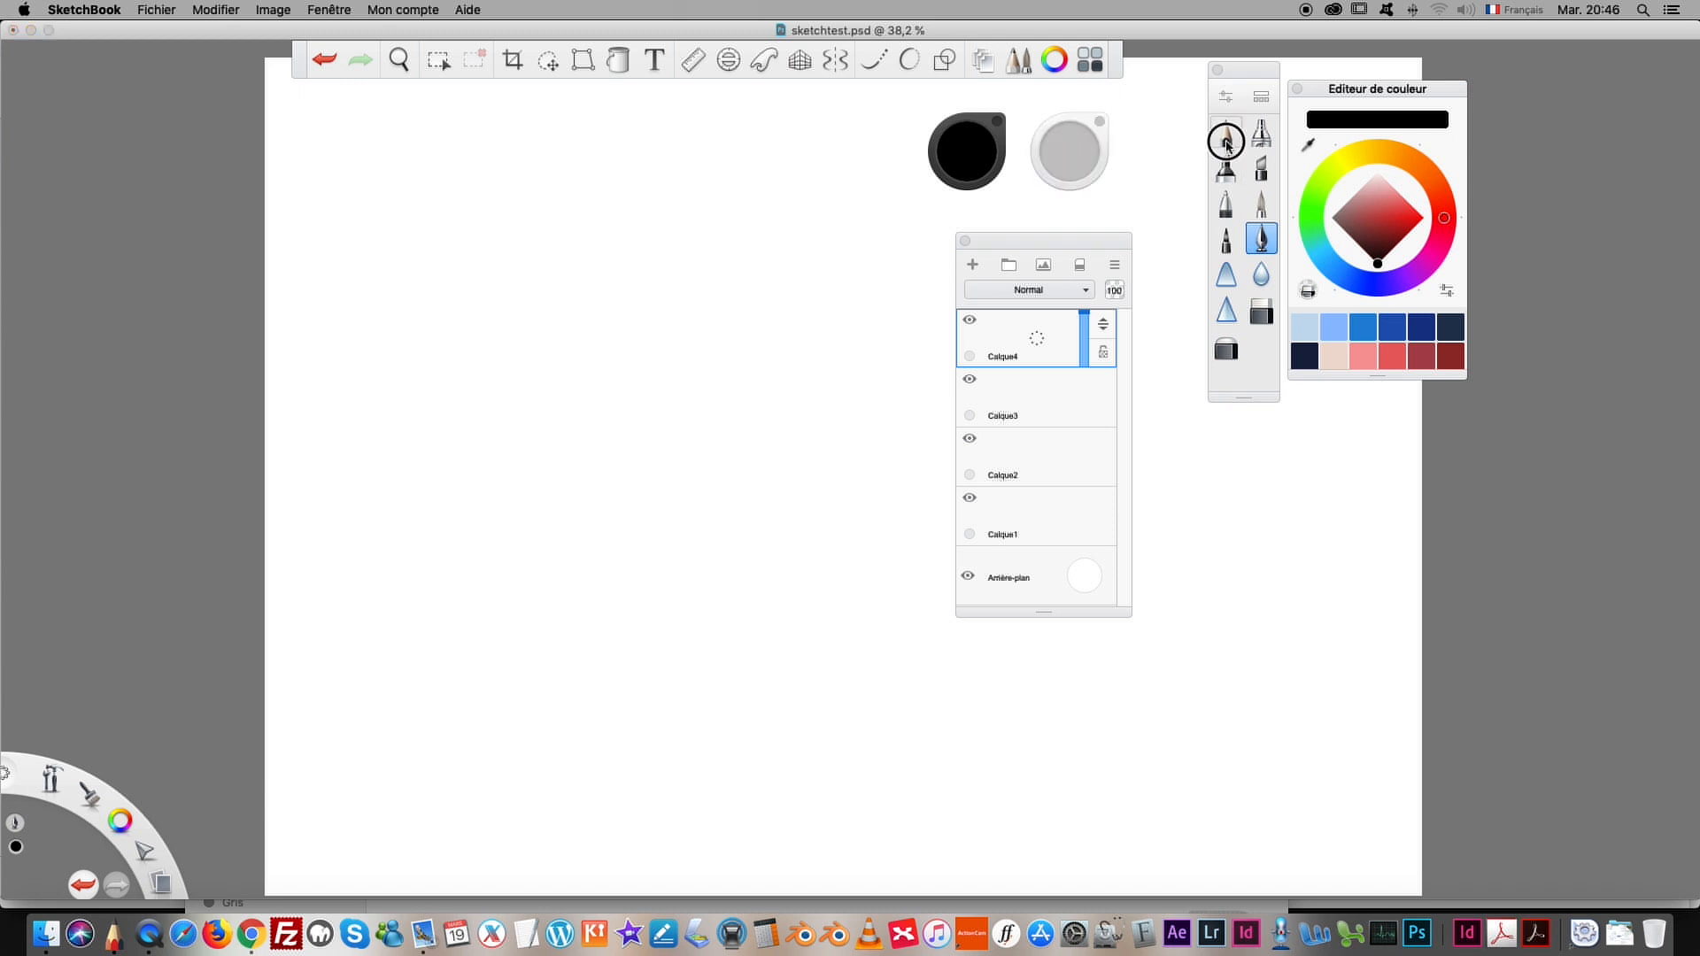
{"action": "left_click", "coordinate": [1261, 239]}
{"action": "mouse_move", "coordinate": [1060, 182]}
{"action": "left_mouse_down"}
{"action": "mouse_move", "coordinate": [1066, 152]}
{"action": "mouse_move", "coordinate": [1002, 236]}
{"action": "mouse_move", "coordinate": [797, 245]}
{"action": "mouse_move", "coordinate": [669, 217]}
{"action": "mouse_move", "coordinate": [816, 228]}
{"action": "left_mouse_up"}
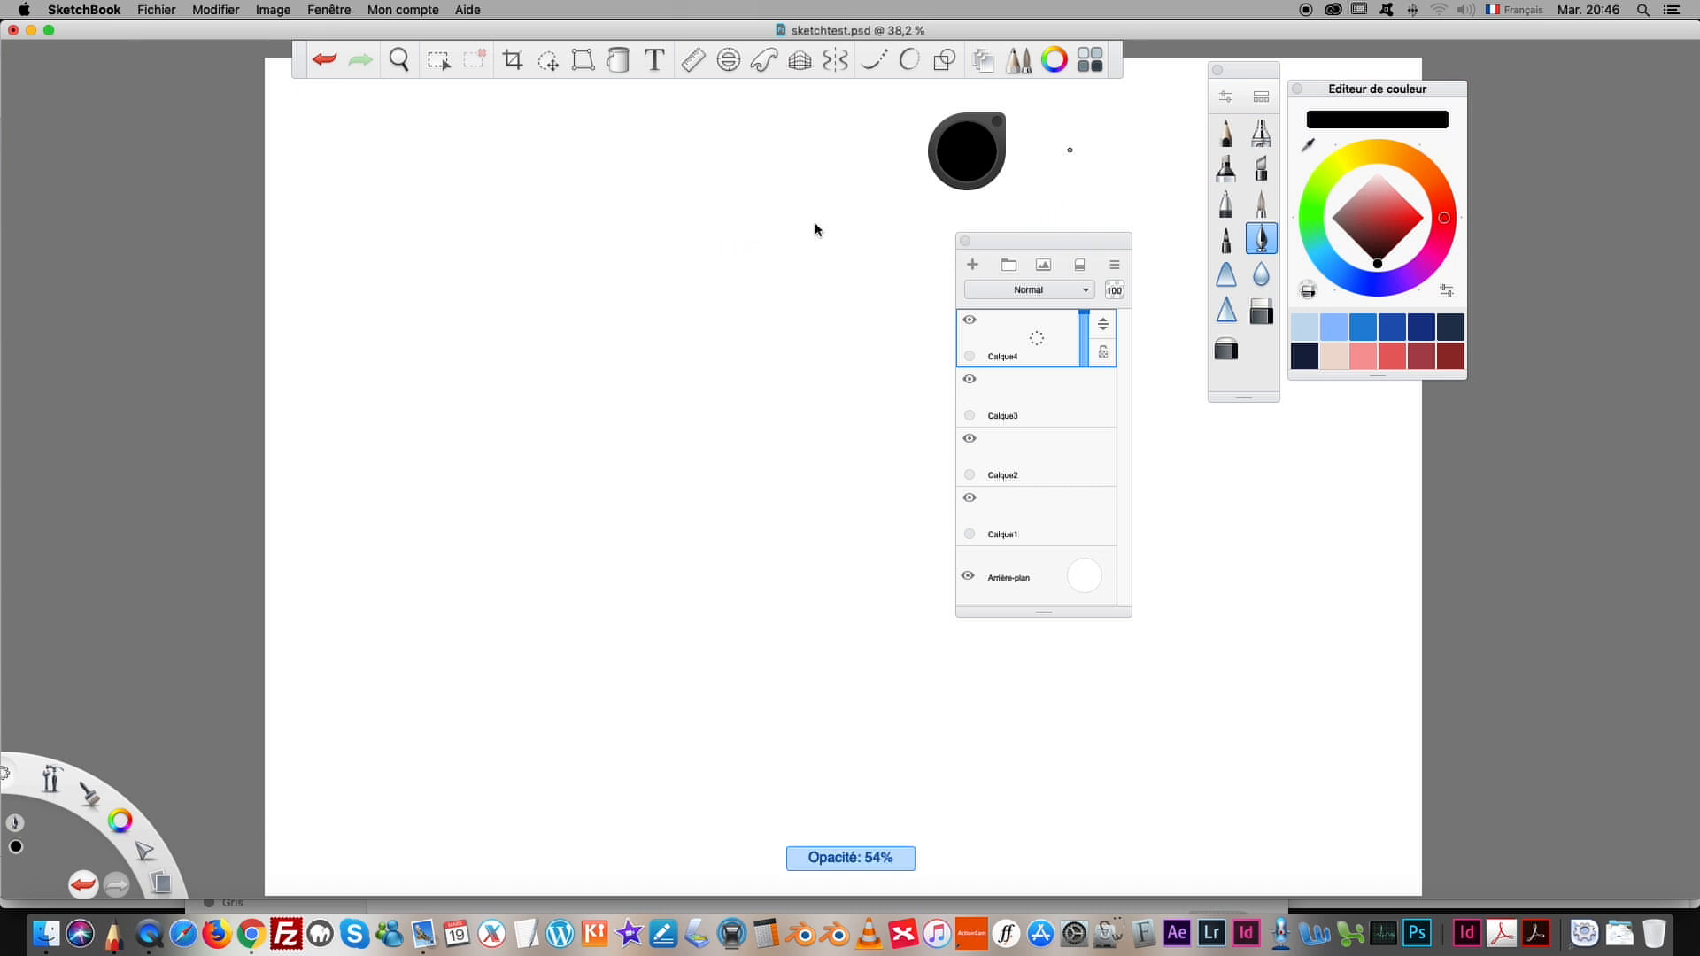
{"action": "left_click", "coordinate": [1226, 132]}
{"action": "mouse_move", "coordinate": [1078, 168]}
{"action": "left_mouse_down"}
{"action": "mouse_move", "coordinate": [932, 264]}
{"action": "mouse_move", "coordinate": [1097, 239]}
{"action": "mouse_move", "coordinate": [1295, 274]}
{"action": "left_mouse_up"}
Step: Scribble several test strokes with the pencil on the upper part of the canvas, on layer Calque4
{"action": "mouse_move", "coordinate": [843, 278]}
{"action": "left_mouse_down"}
{"action": "mouse_move", "coordinate": [714, 310]}
{"action": "mouse_move", "coordinate": [655, 352]}
{"action": "mouse_move", "coordinate": [696, 301]}
{"action": "mouse_move", "coordinate": [655, 163]}
{"action": "left_mouse_up"}
{"action": "mouse_move", "coordinate": [743, 245]}
{"action": "left_mouse_down"}
{"action": "mouse_move", "coordinate": [703, 163]}
{"action": "mouse_move", "coordinate": [683, 237]}
{"action": "mouse_move", "coordinate": [598, 142]}
{"action": "left_mouse_up"}
{"action": "mouse_move", "coordinate": [616, 227]}
{"action": "left_mouse_down"}
{"action": "mouse_move", "coordinate": [554, 182]}
{"action": "mouse_move", "coordinate": [536, 212]}
{"action": "left_mouse_up"}
{"action": "mouse_move", "coordinate": [551, 220]}
{"action": "left_mouse_down"}
{"action": "mouse_move", "coordinate": [604, 201]}
{"action": "mouse_move", "coordinate": [625, 150]}
{"action": "mouse_move", "coordinate": [660, 232]}
{"action": "mouse_move", "coordinate": [664, 215]}
{"action": "mouse_move", "coordinate": [626, 282]}
{"action": "mouse_move", "coordinate": [698, 220]}
{"action": "mouse_move", "coordinate": [724, 131]}
{"action": "left_mouse_up"}
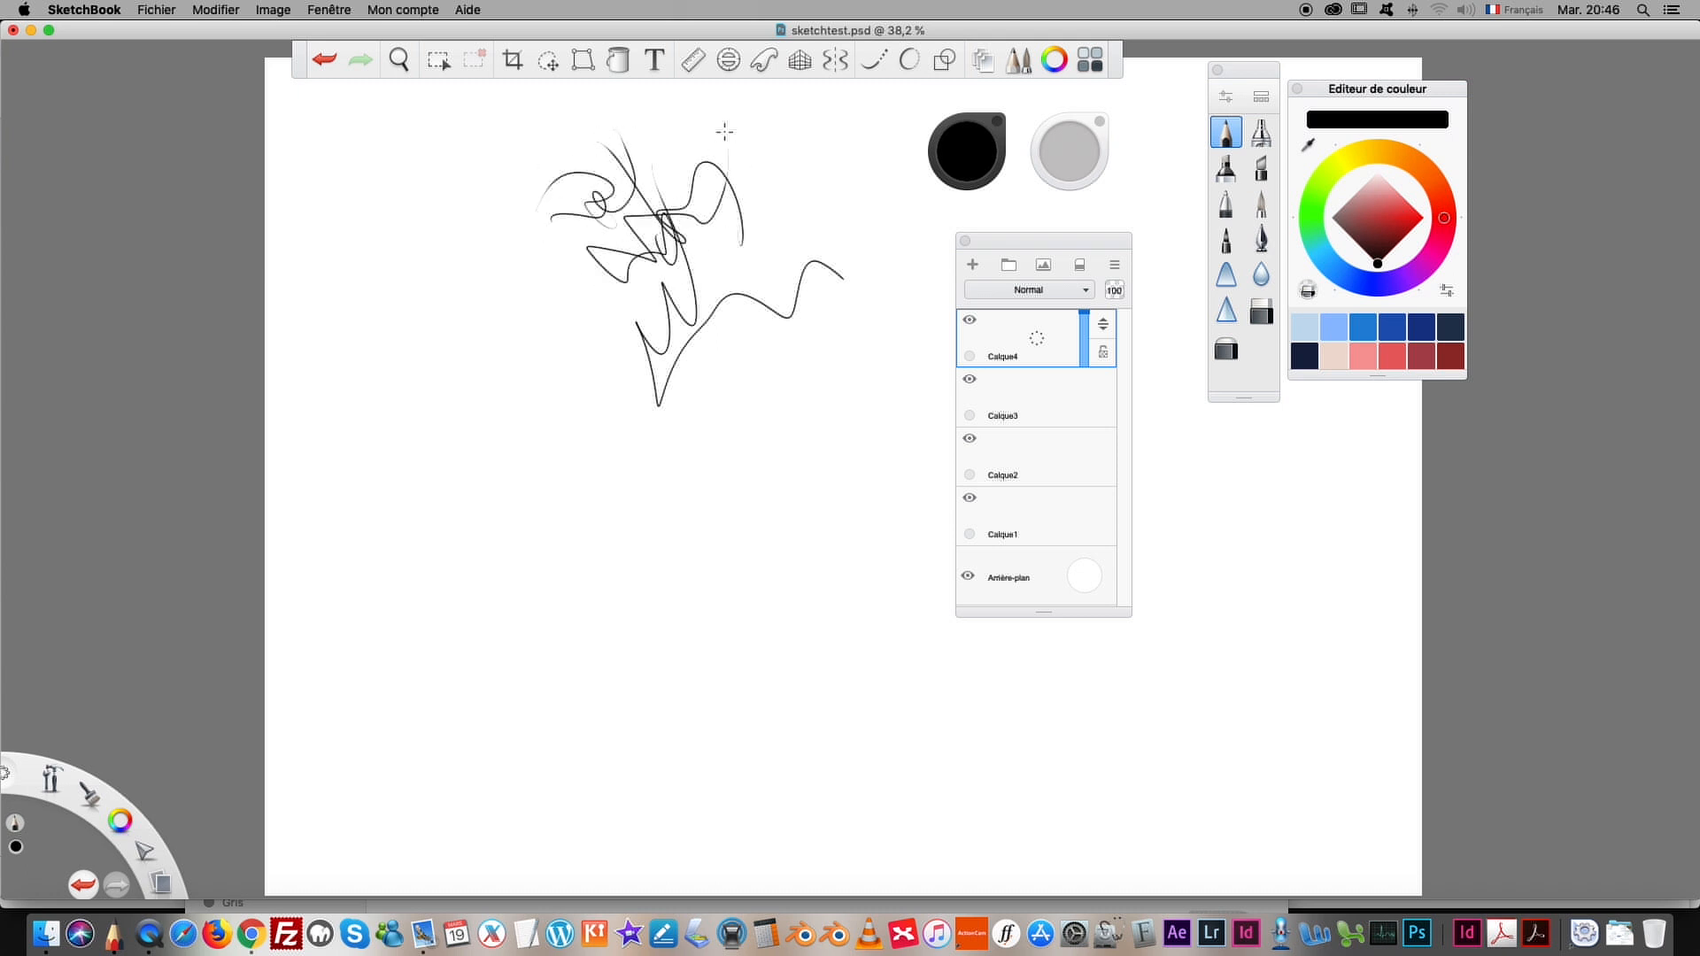
Step: Undo the pencil scribbles and the creation of layer Calque4
{"action": "left_click", "coordinate": [324, 59]}
{"action": "left_click", "coordinate": [324, 59]}
{"action": "left_click", "coordinate": [324, 59]}
{"action": "left_click", "coordinate": [324, 60]}
{"action": "left_click", "coordinate": [327, 64]}
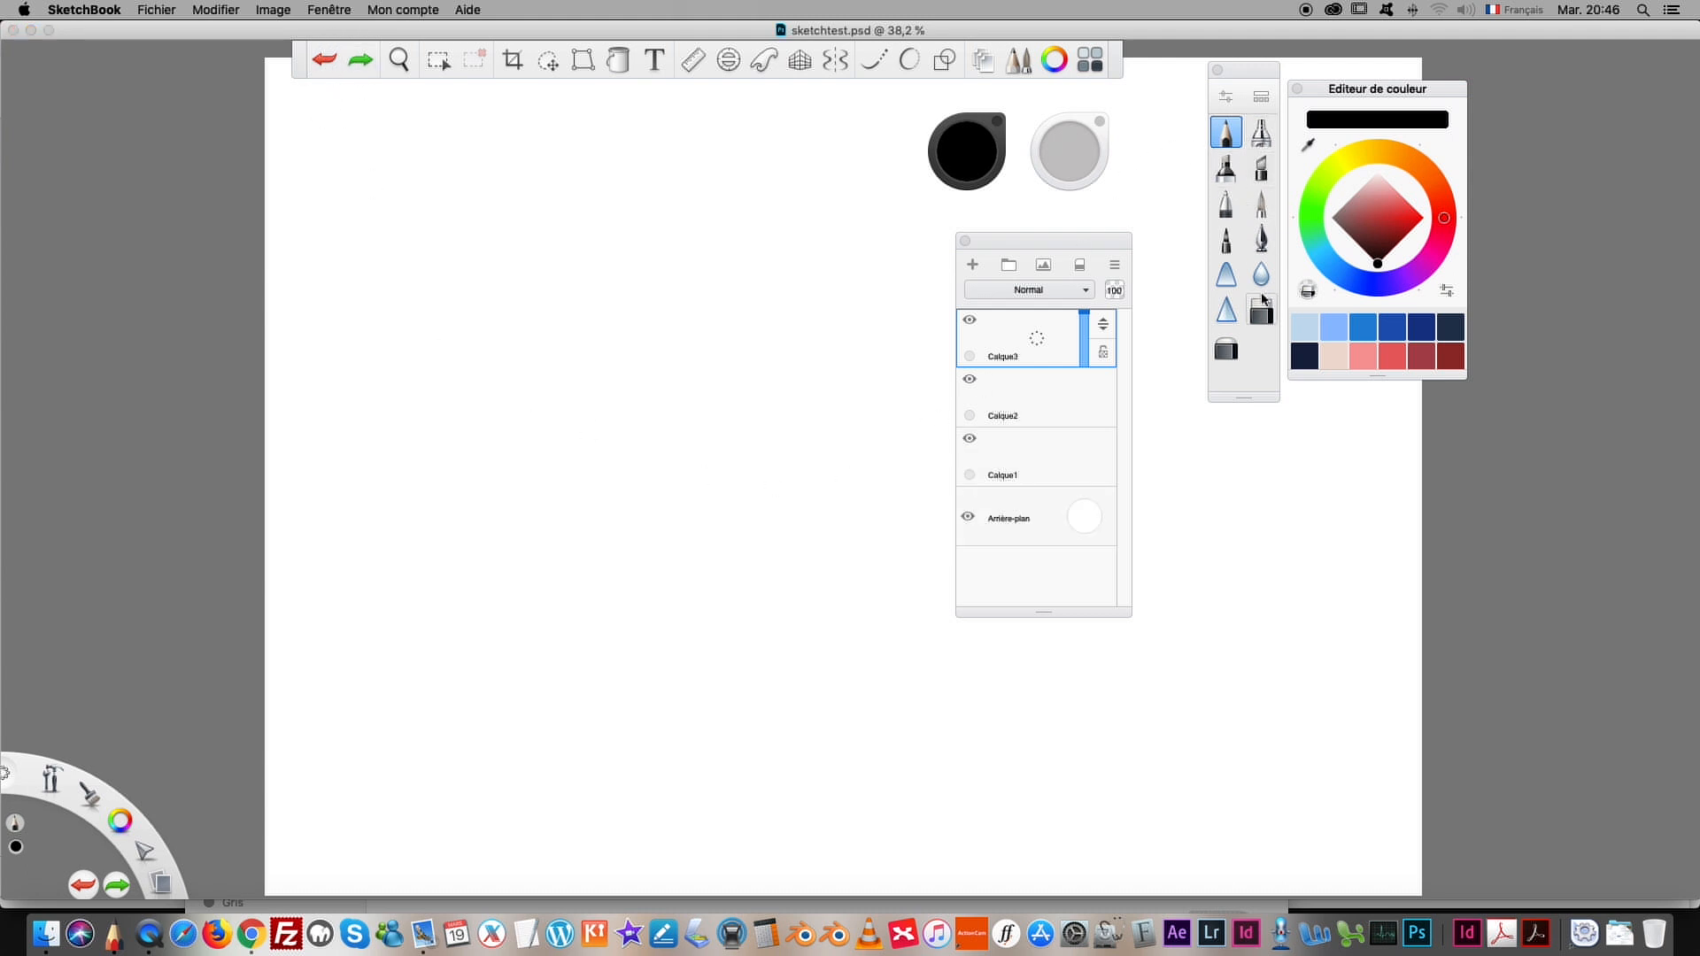
Step: Draw a wavy pencil line on Calque3, erase it with the hard eraser, and shift the layer editor slightly lower
{"action": "left_click_drag", "start_coordinate": [865, 221], "coordinate": [704, 394]}
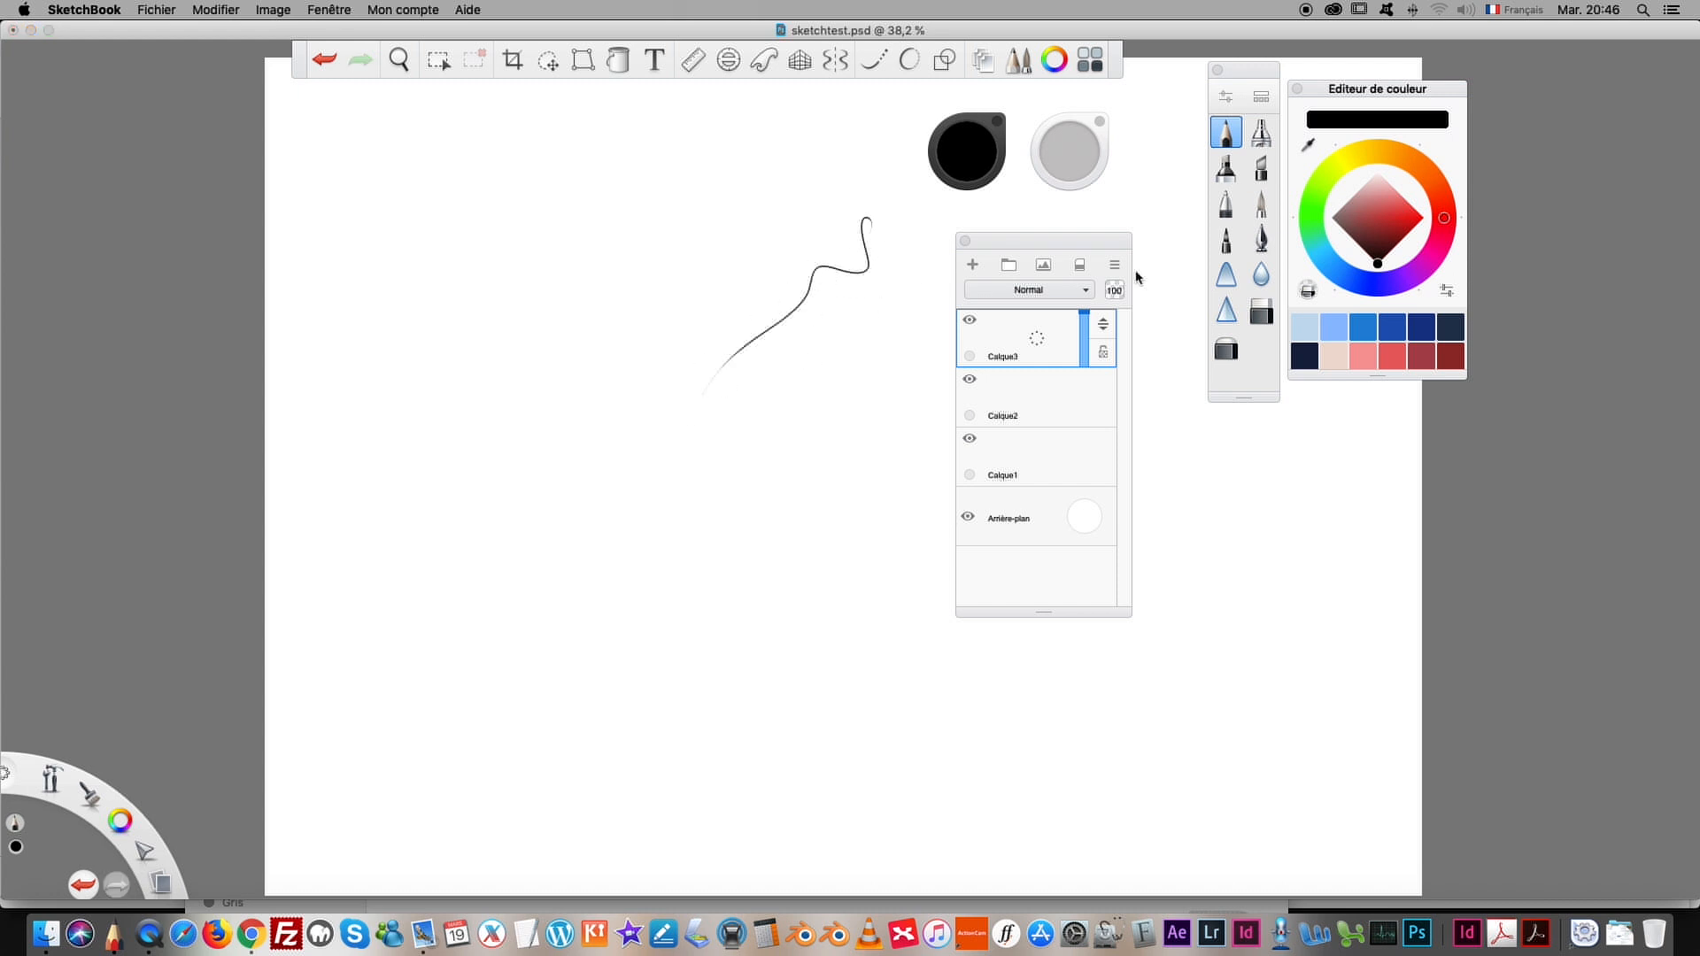
{"action": "left_click", "coordinate": [1261, 310]}
{"action": "mouse_move", "coordinate": [847, 226]}
{"action": "left_mouse_down"}
{"action": "mouse_move", "coordinate": [865, 216]}
{"action": "mouse_move", "coordinate": [868, 235]}
{"action": "mouse_move", "coordinate": [820, 284]}
{"action": "mouse_move", "coordinate": [815, 264]}
{"action": "mouse_move", "coordinate": [802, 275]}
{"action": "mouse_move", "coordinate": [713, 372]}
{"action": "mouse_move", "coordinate": [755, 349]}
{"action": "left_mouse_up"}
{"action": "left_click_drag", "start_coordinate": [1012, 241], "coordinate": [1027, 284]}
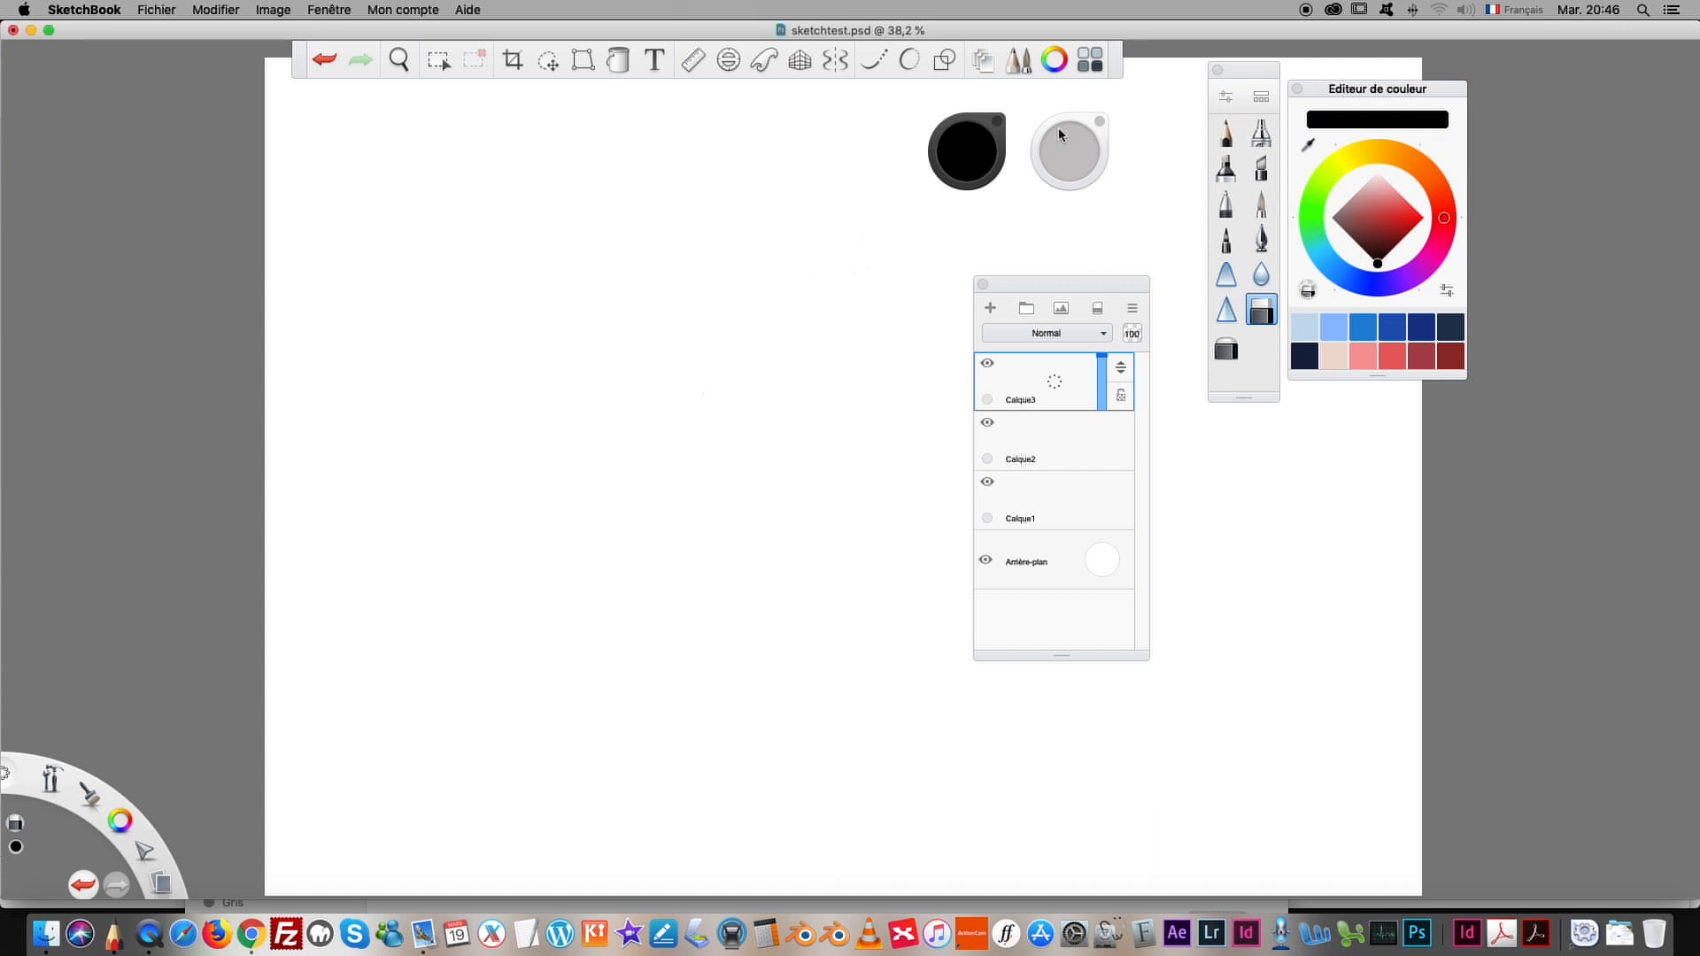
Step: Try the colour puck by picking a light violet and an orange as the pencil's drawing colour
{"action": "left_click", "coordinate": [975, 160]}
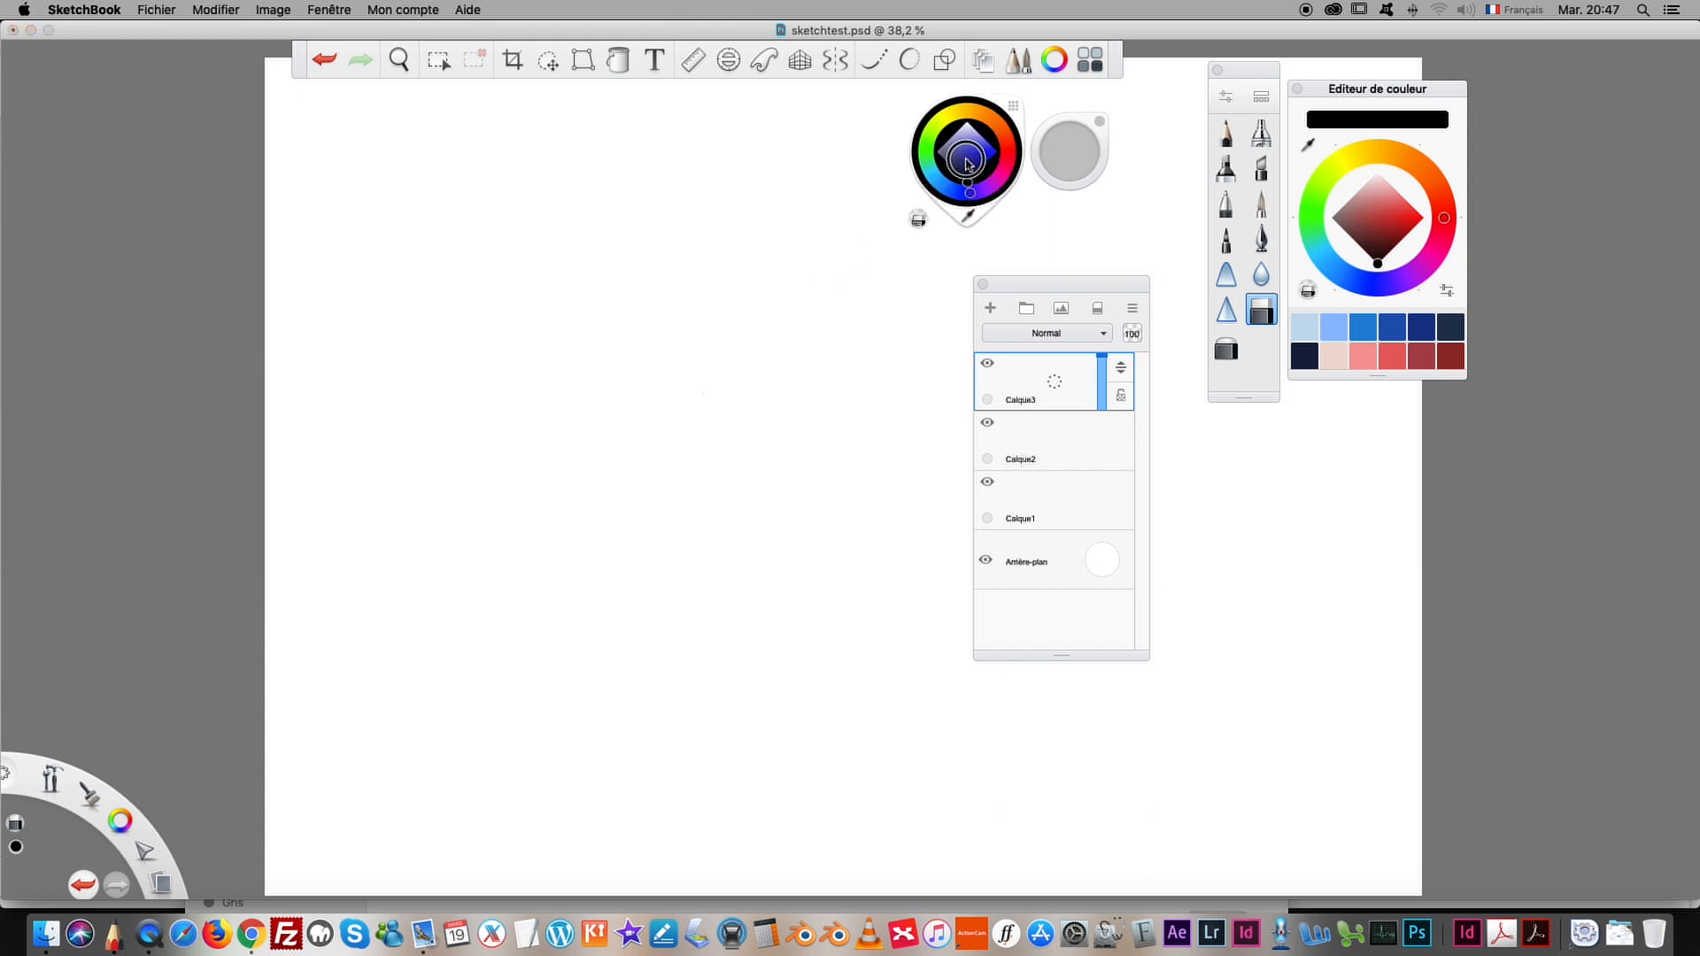
{"action": "left_click_drag", "start_coordinate": [975, 166], "coordinate": [966, 137]}
{"action": "left_click_drag", "start_coordinate": [1345, 93], "coordinate": [1352, 92]}
{"action": "left_click", "coordinate": [970, 148]}
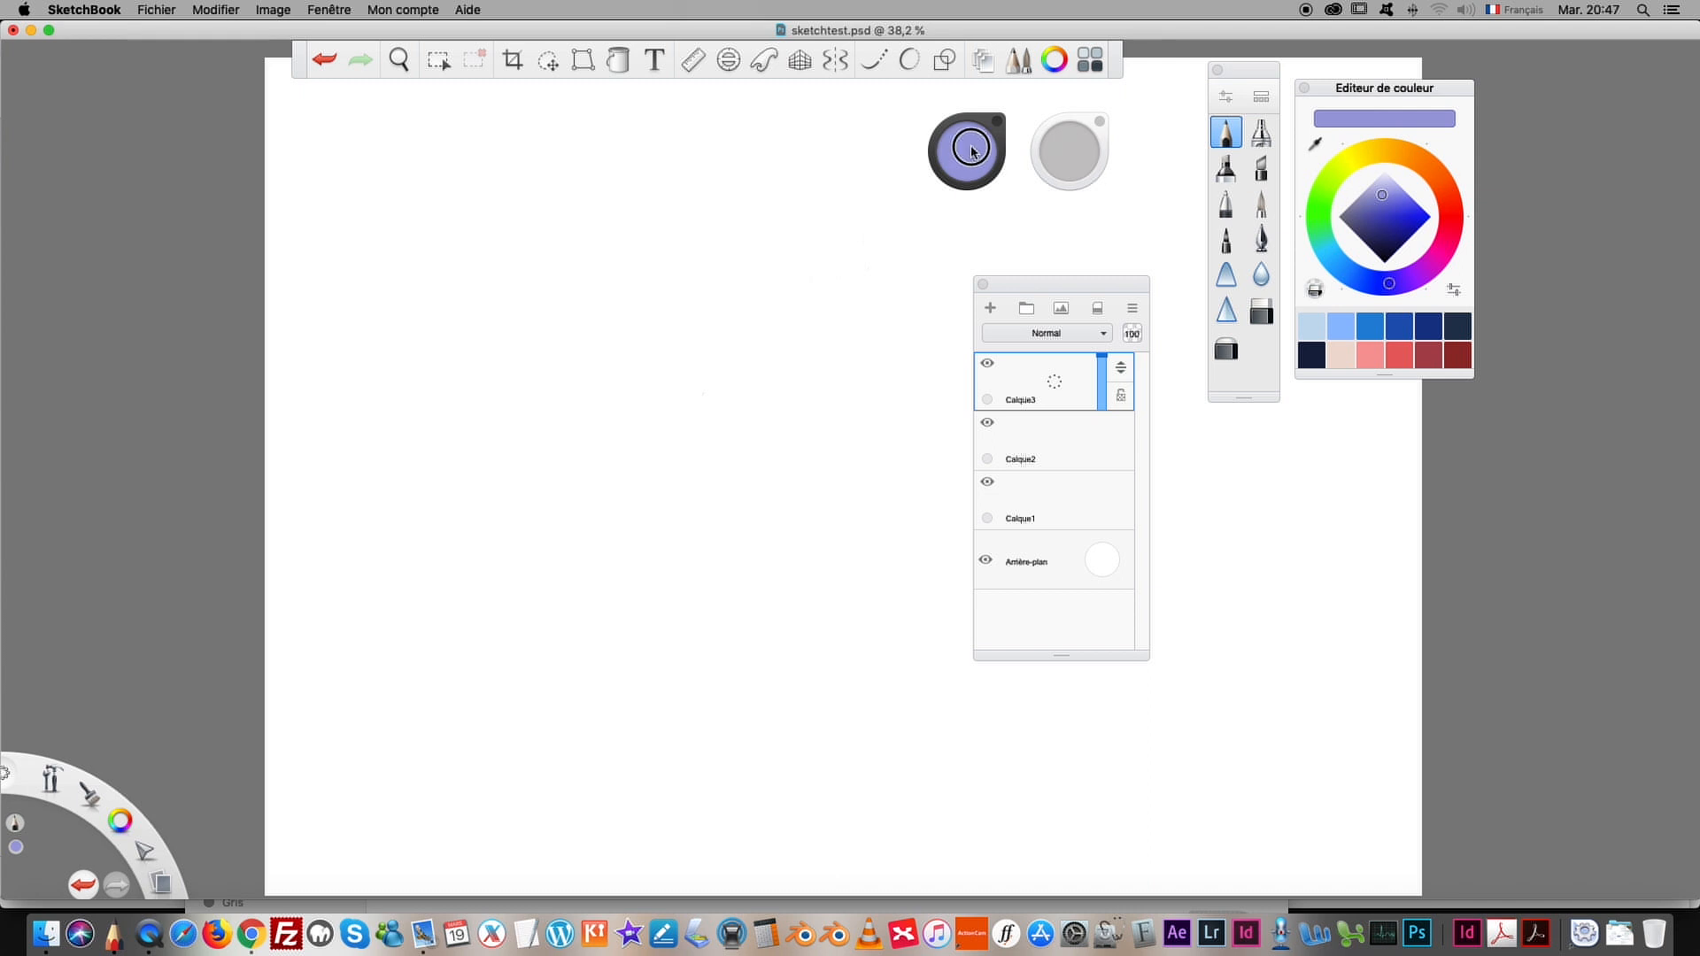
{"action": "left_click", "coordinate": [1003, 132]}
{"action": "left_click_drag", "start_coordinate": [966, 146], "coordinate": [977, 162]}
Step: Write an orange signature with the fountain pen on Calque3, and add a flourish to it in near-black
{"action": "left_click", "coordinate": [1261, 238]}
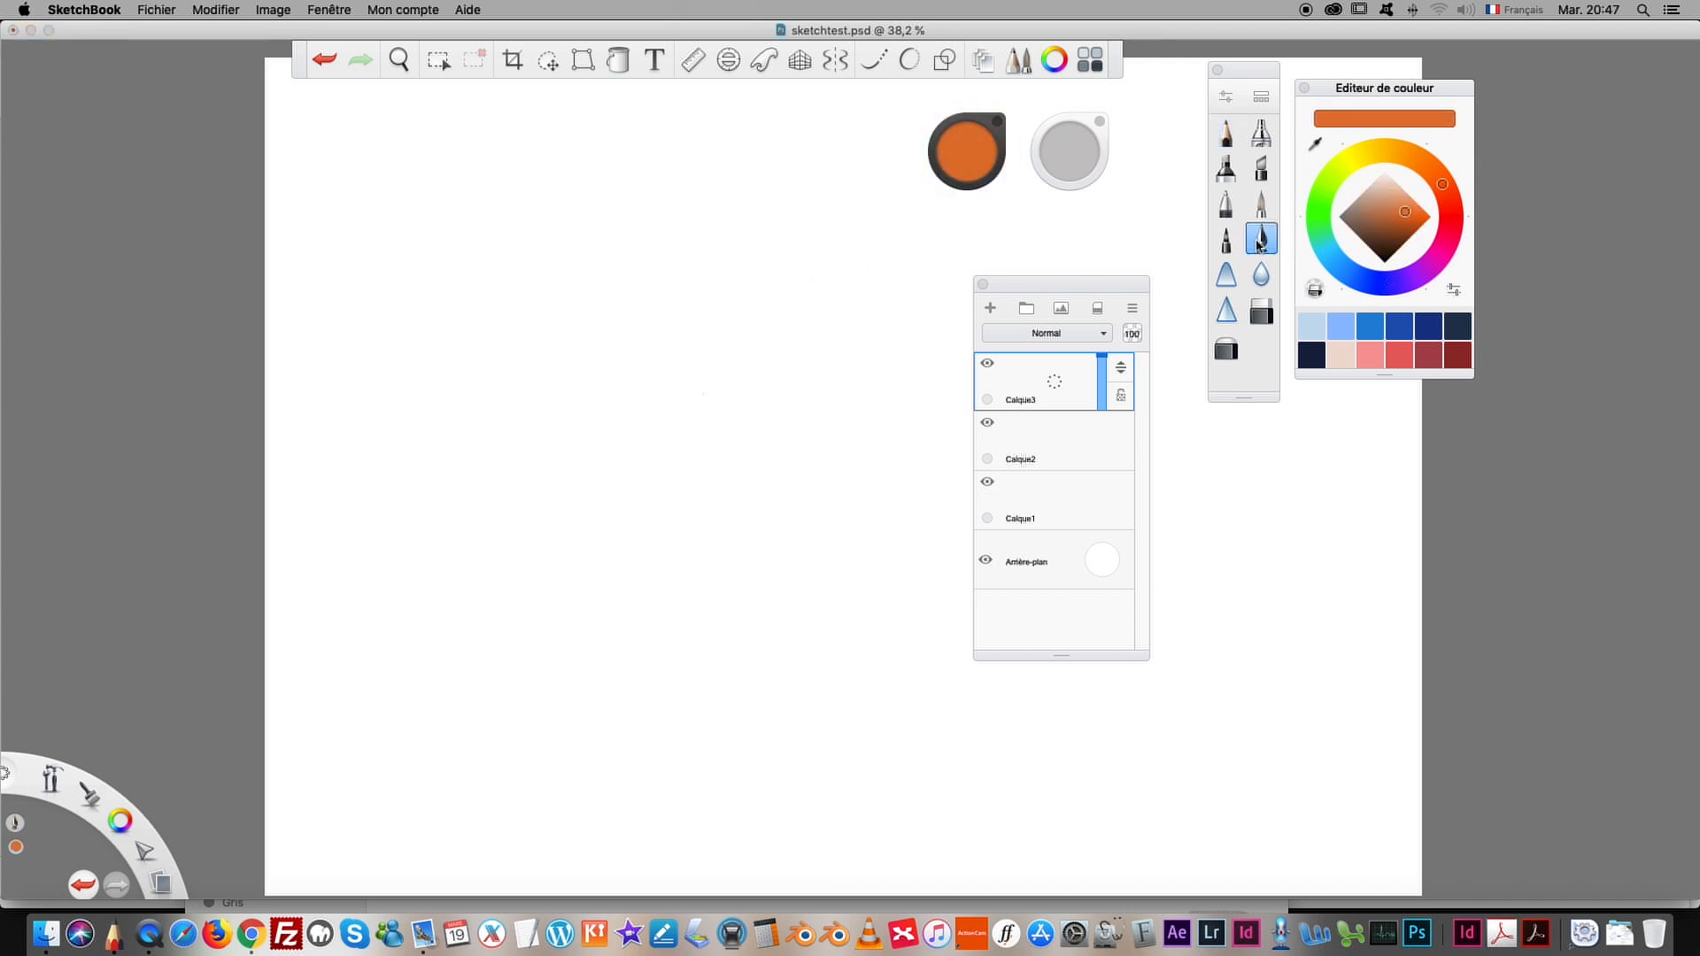
{"action": "mouse_move", "coordinate": [605, 275]}
{"action": "left_mouse_down"}
{"action": "mouse_move", "coordinate": [592, 327]}
{"action": "mouse_move", "coordinate": [653, 301]}
{"action": "mouse_move", "coordinate": [664, 322]}
{"action": "mouse_move", "coordinate": [712, 307]}
{"action": "mouse_move", "coordinate": [609, 388]}
{"action": "left_mouse_up"}
{"action": "left_click_drag", "start_coordinate": [961, 163], "coordinate": [965, 211]}
{"action": "mouse_move", "coordinate": [801, 216]}
{"action": "left_mouse_down"}
{"action": "mouse_move", "coordinate": [797, 154]}
{"action": "mouse_move", "coordinate": [624, 235]}
{"action": "left_mouse_up"}
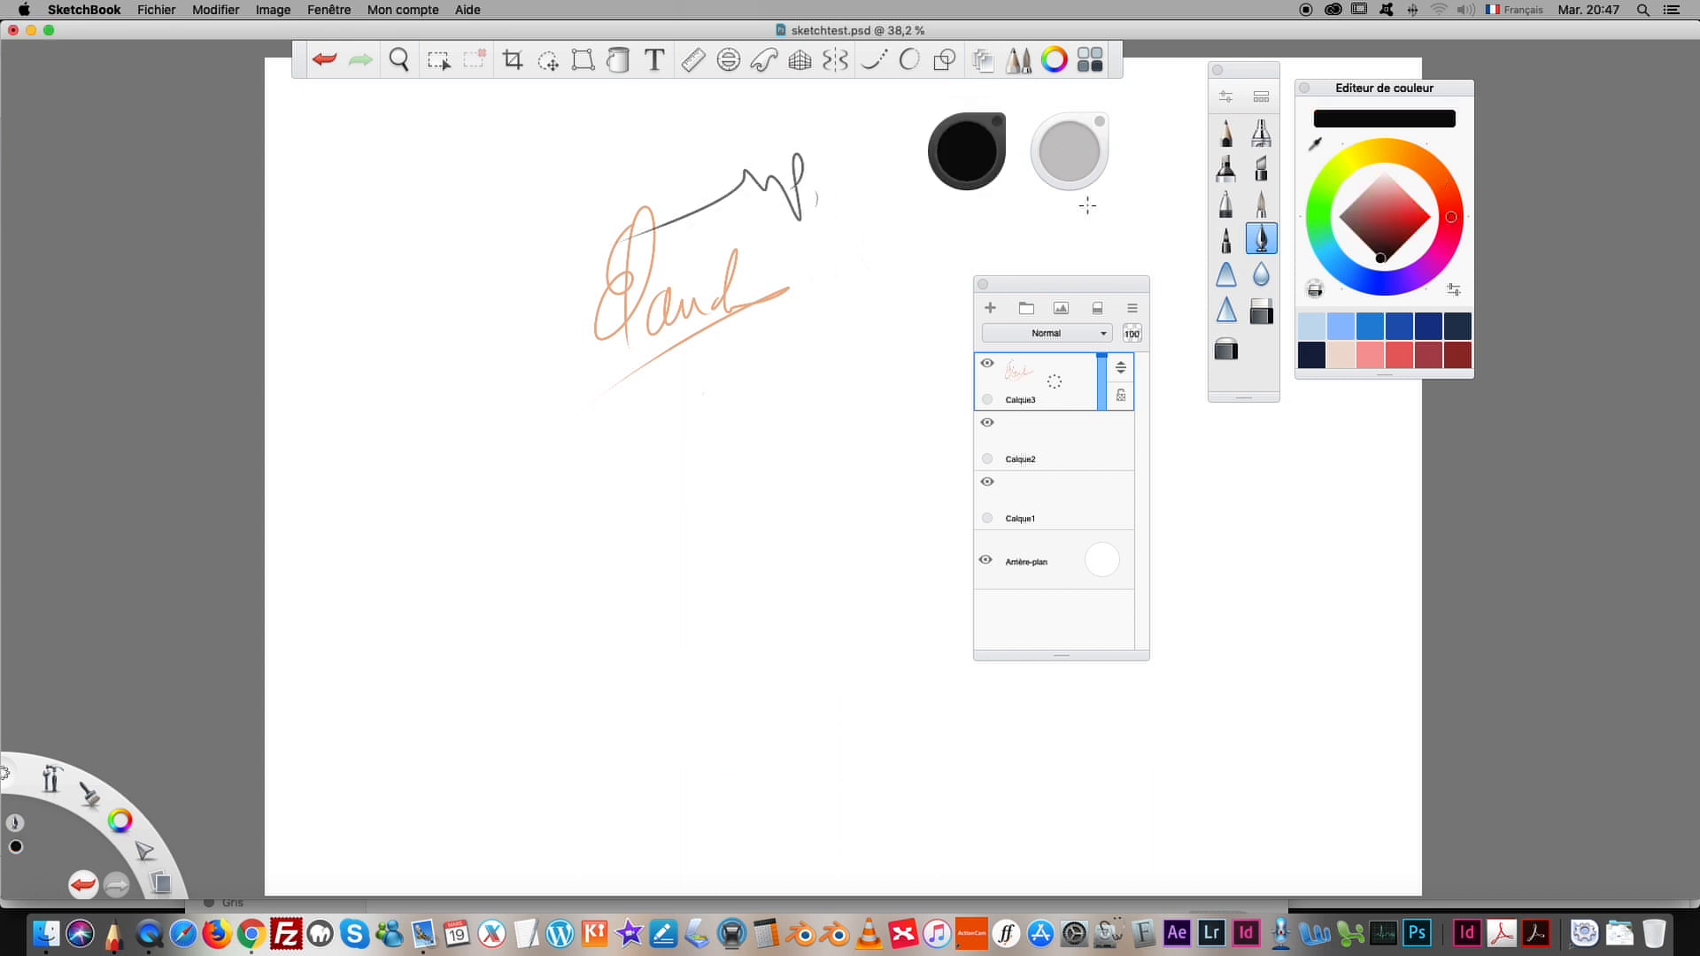
Step: Select Calque2, return to the signature layer Calque3, and delete Calque3 from the drawing
{"action": "left_click", "coordinate": [1070, 293]}
{"action": "left_click", "coordinate": [1081, 443]}
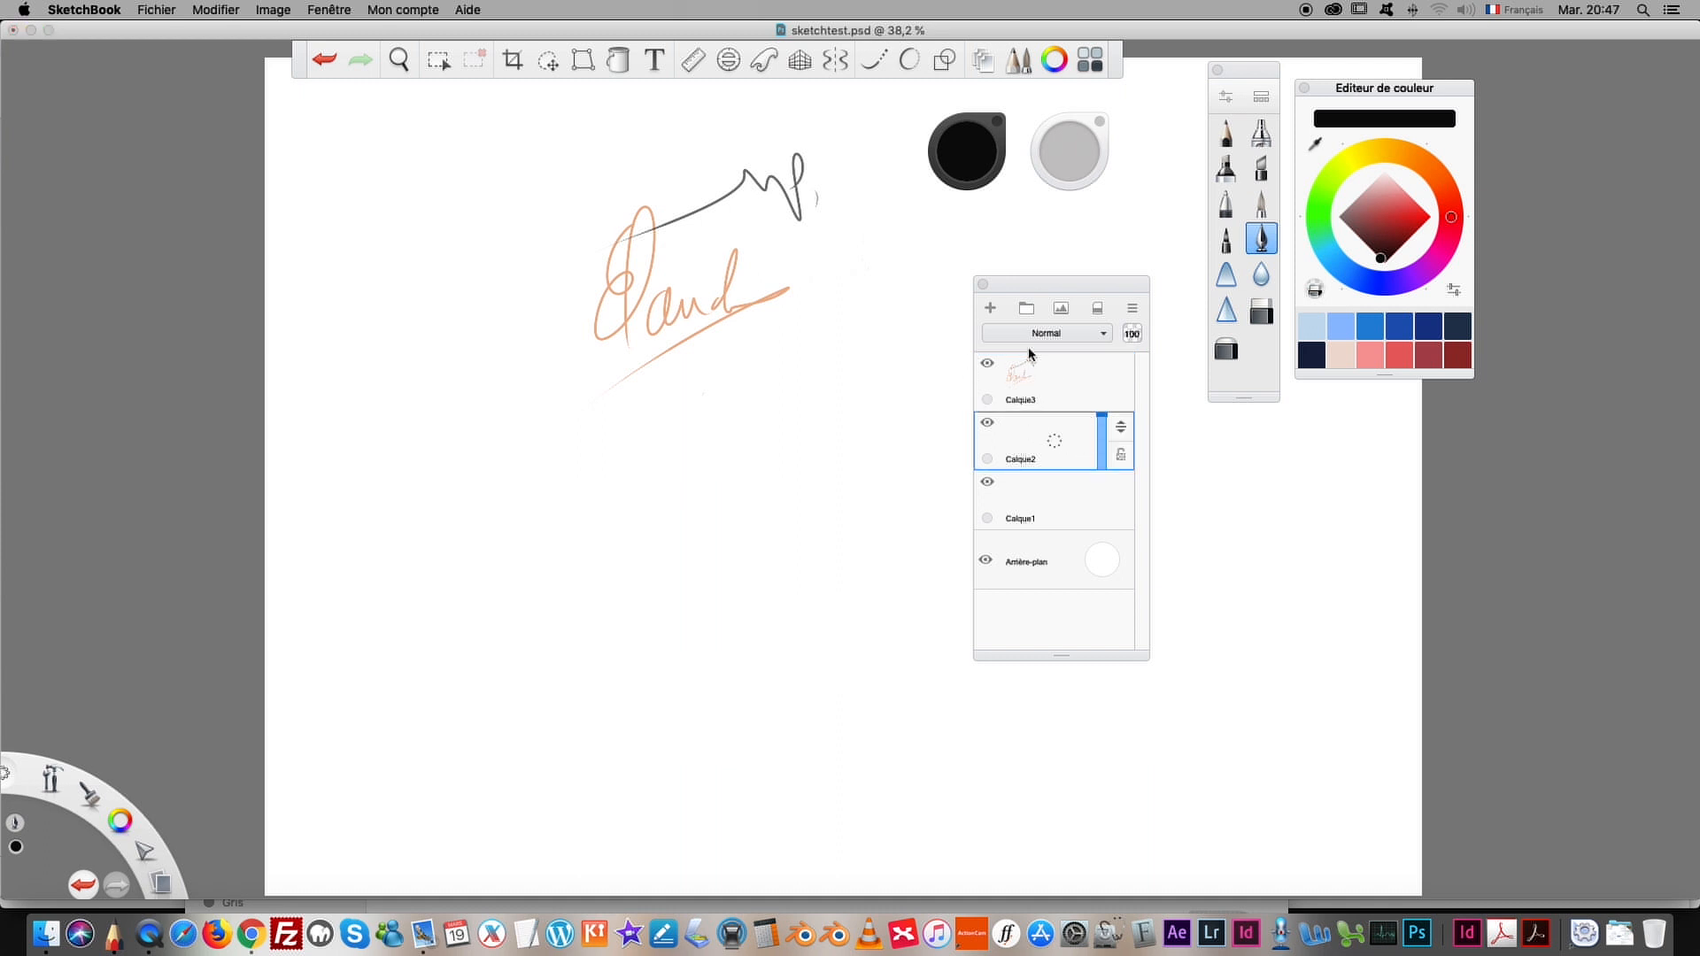
{"action": "left_click", "coordinate": [1060, 361]}
{"action": "mouse_move", "coordinate": [1058, 387]}
{"action": "left_mouse_down"}
{"action": "mouse_move", "coordinate": [1035, 391]}
{"action": "mouse_move", "coordinate": [1080, 352]}
{"action": "left_mouse_up"}
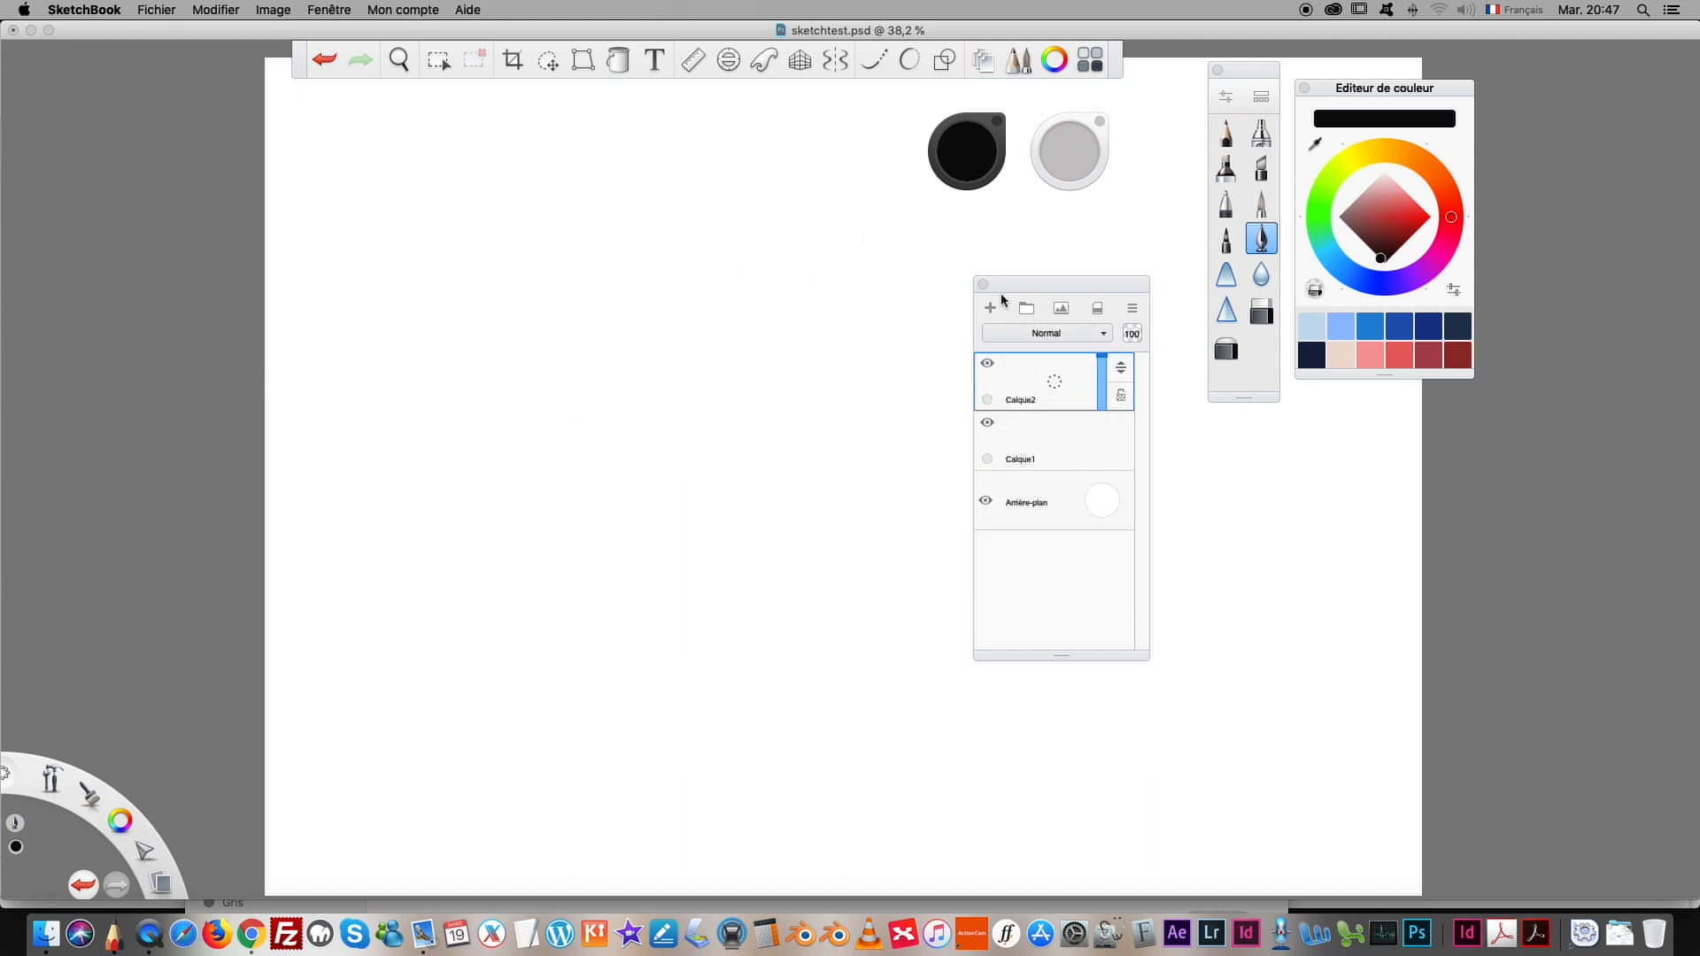
Step: Add the image horse.jpg from the tuto_sketchbook folder to the drawing
{"action": "left_click_drag", "start_coordinate": [142, 15], "coordinate": [160, 197]}
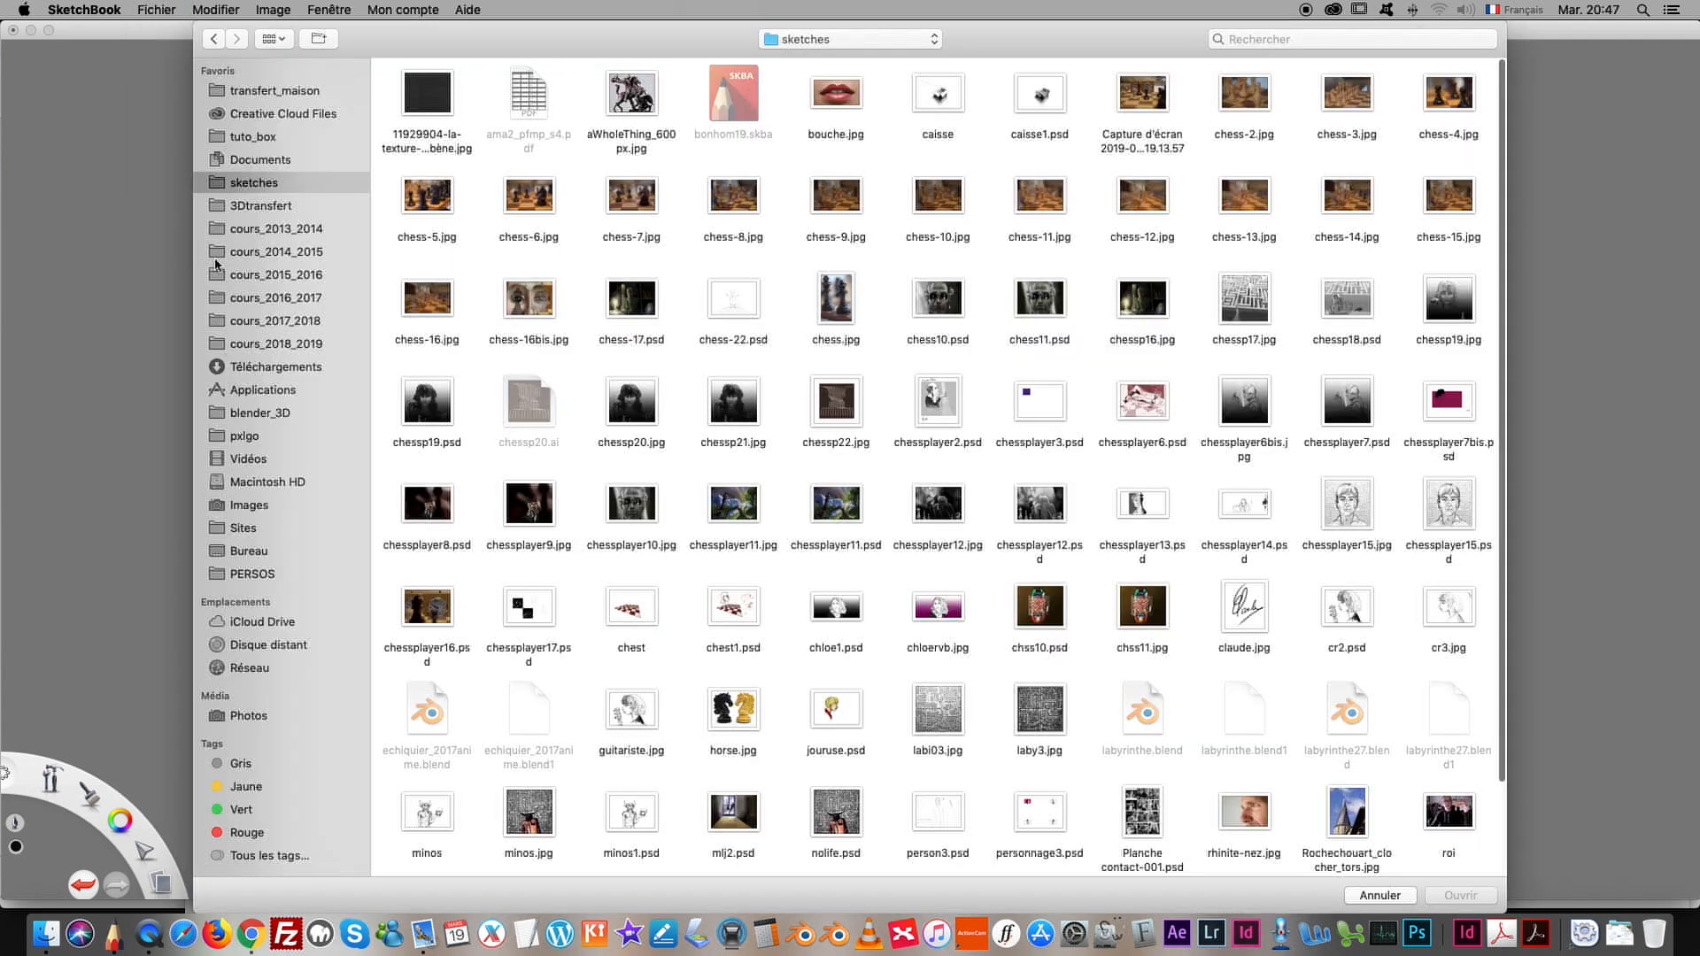
{"action": "left_click", "coordinate": [771, 37]}
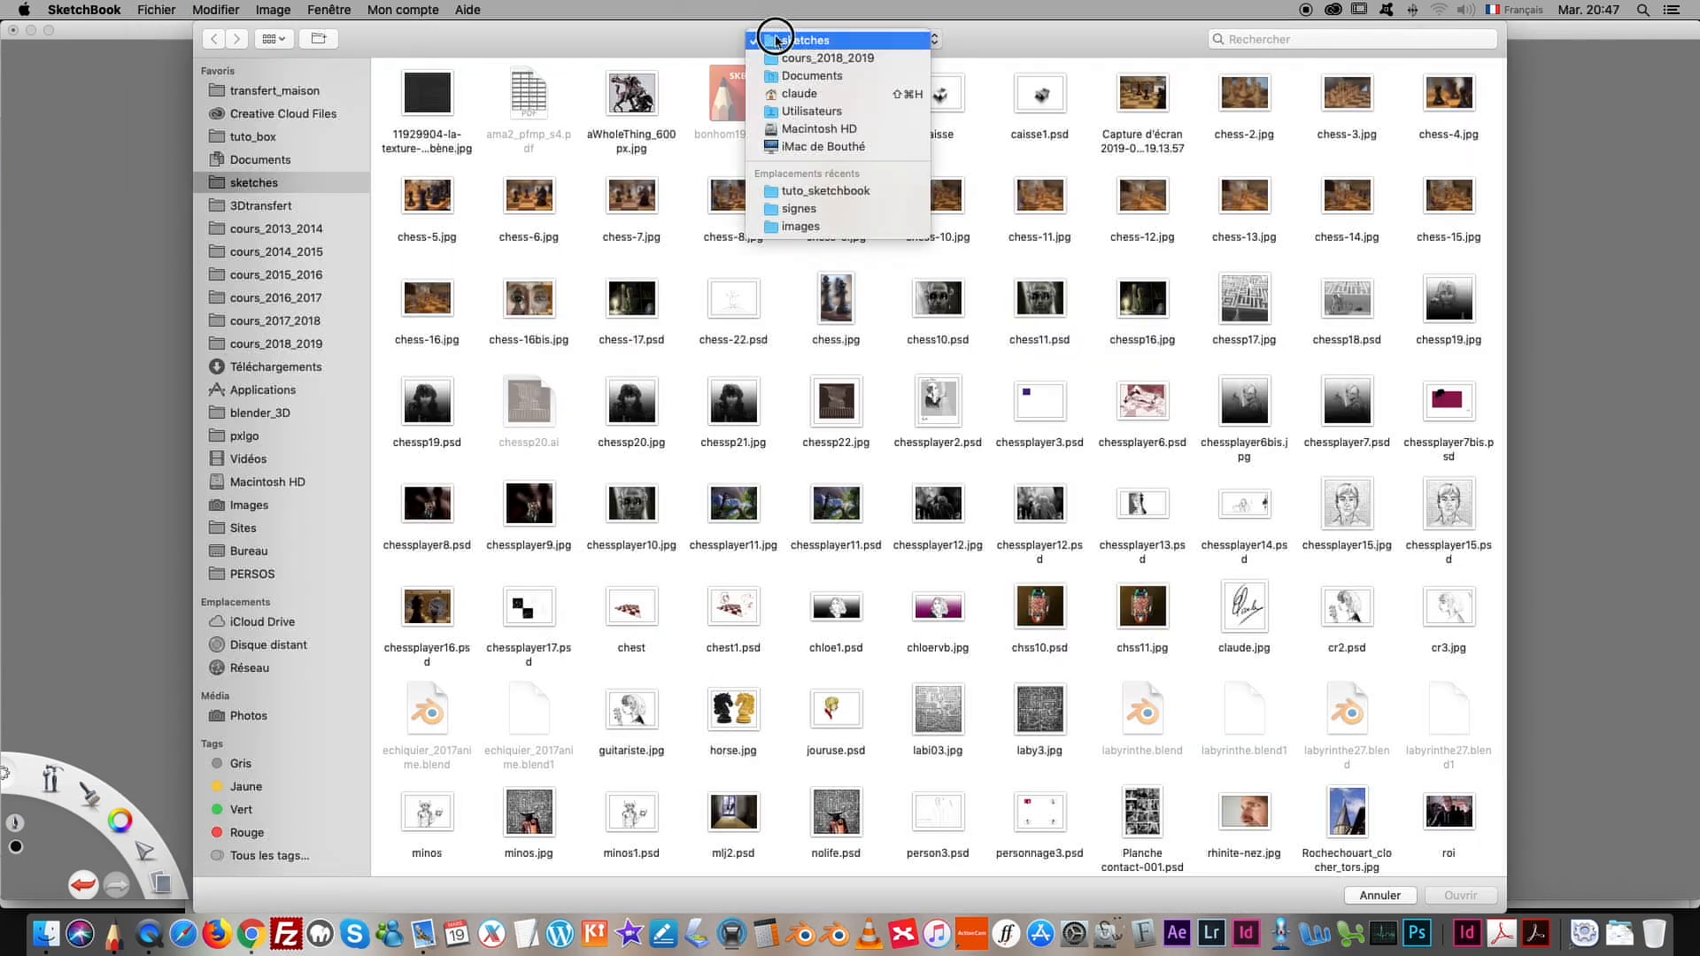
{"action": "left_click", "coordinate": [775, 190]}
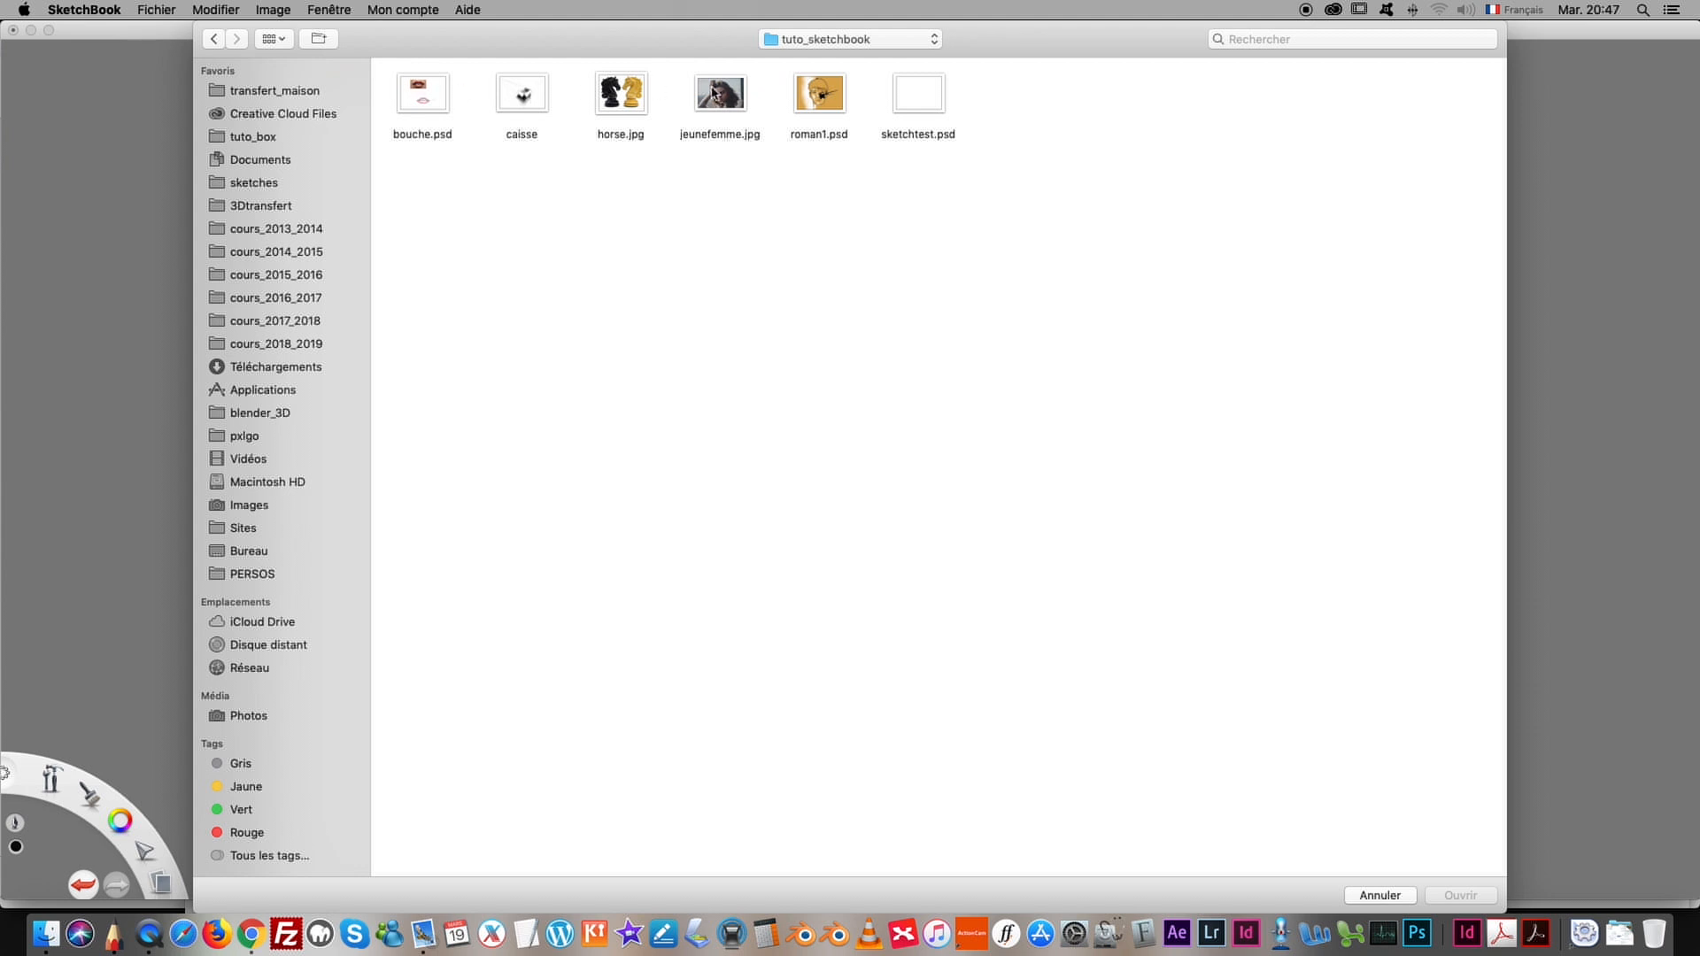
{"action": "left_click", "coordinate": [618, 92]}
{"action": "left_click", "coordinate": [1460, 895]}
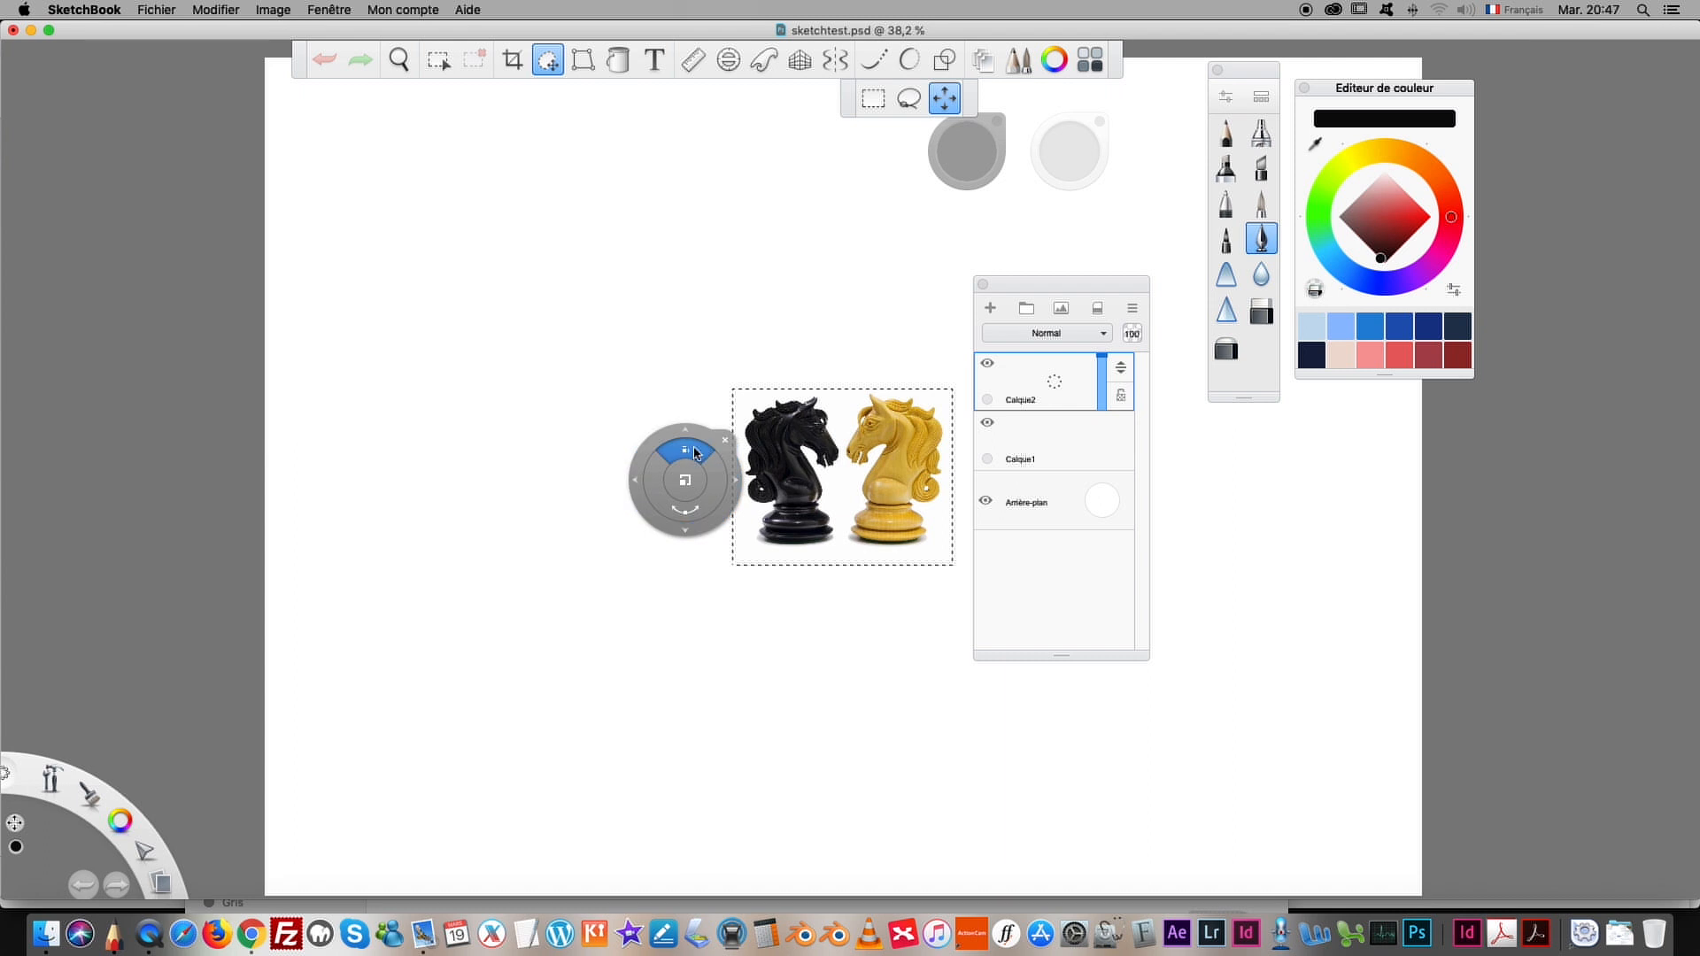
Step: Enlarge the imported chess knights image and move it to the upper left part of the canvas
{"action": "left_click_drag", "start_coordinate": [667, 432], "coordinate": [930, 778]}
{"action": "left_click_drag", "start_coordinate": [540, 418], "coordinate": [709, 584]}
{"action": "left_click_drag", "start_coordinate": [589, 475], "coordinate": [670, 484]}
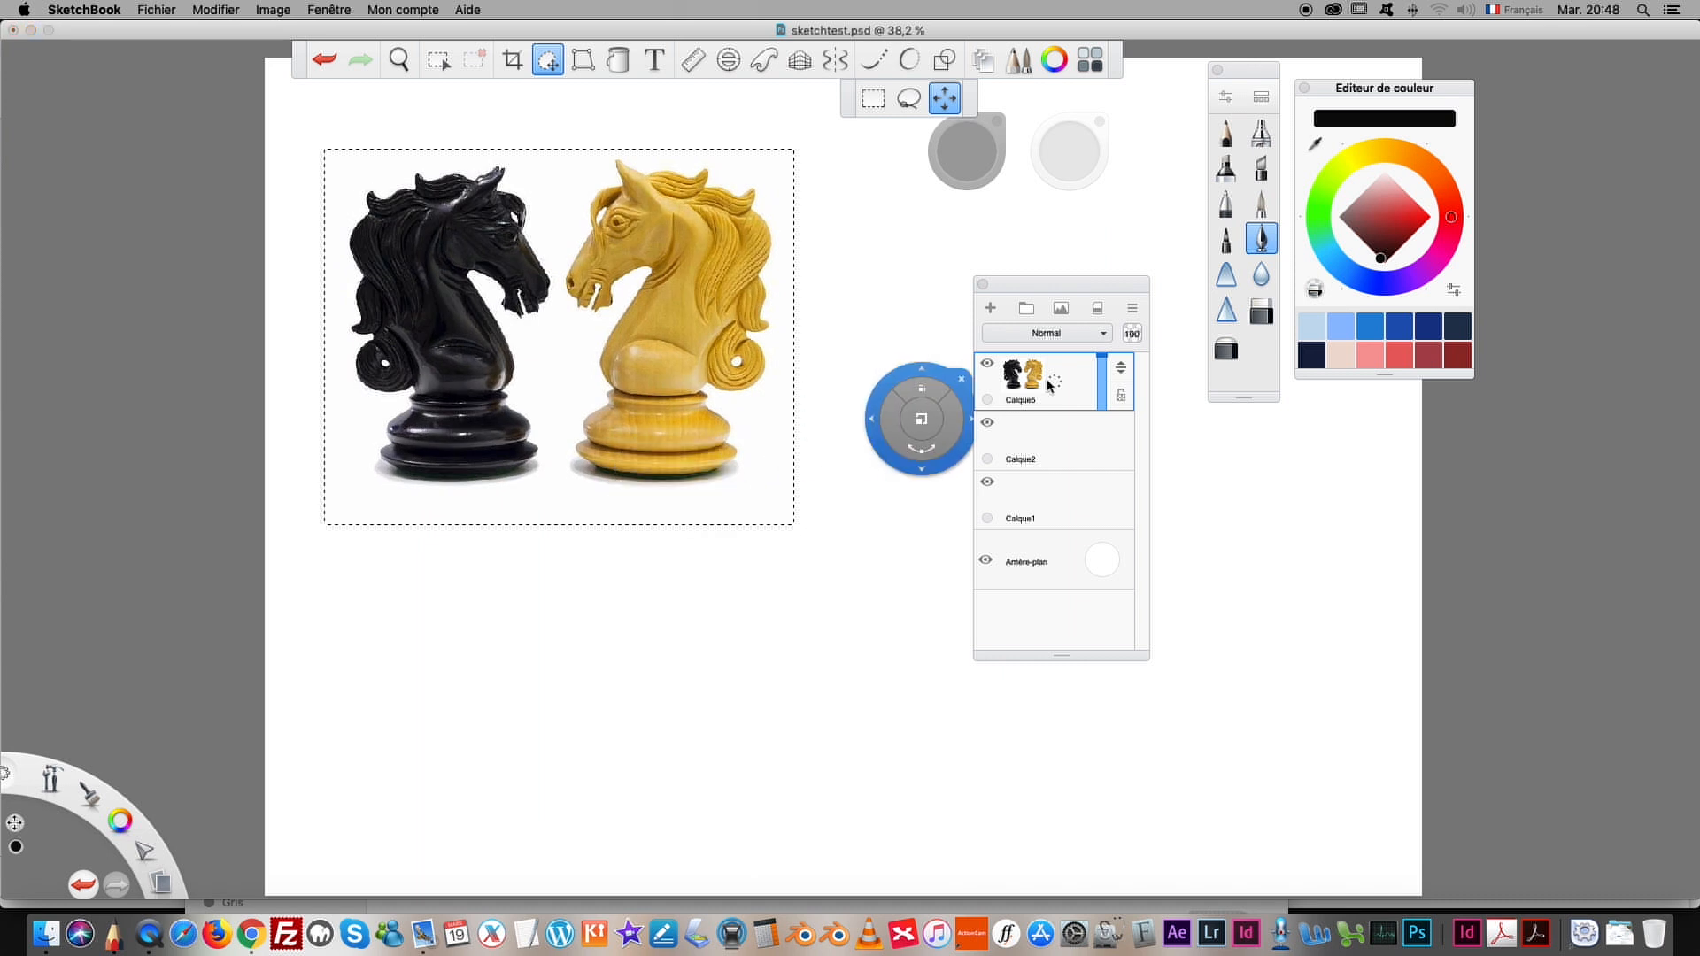
Step: Shift the layer editor away from the image, and move the knights layer Calque5 below Calque1, just above the background
{"action": "left_click_drag", "start_coordinate": [1115, 376], "coordinate": [1115, 481]}
{"action": "left_click_drag", "start_coordinate": [1055, 284], "coordinate": [1163, 354]}
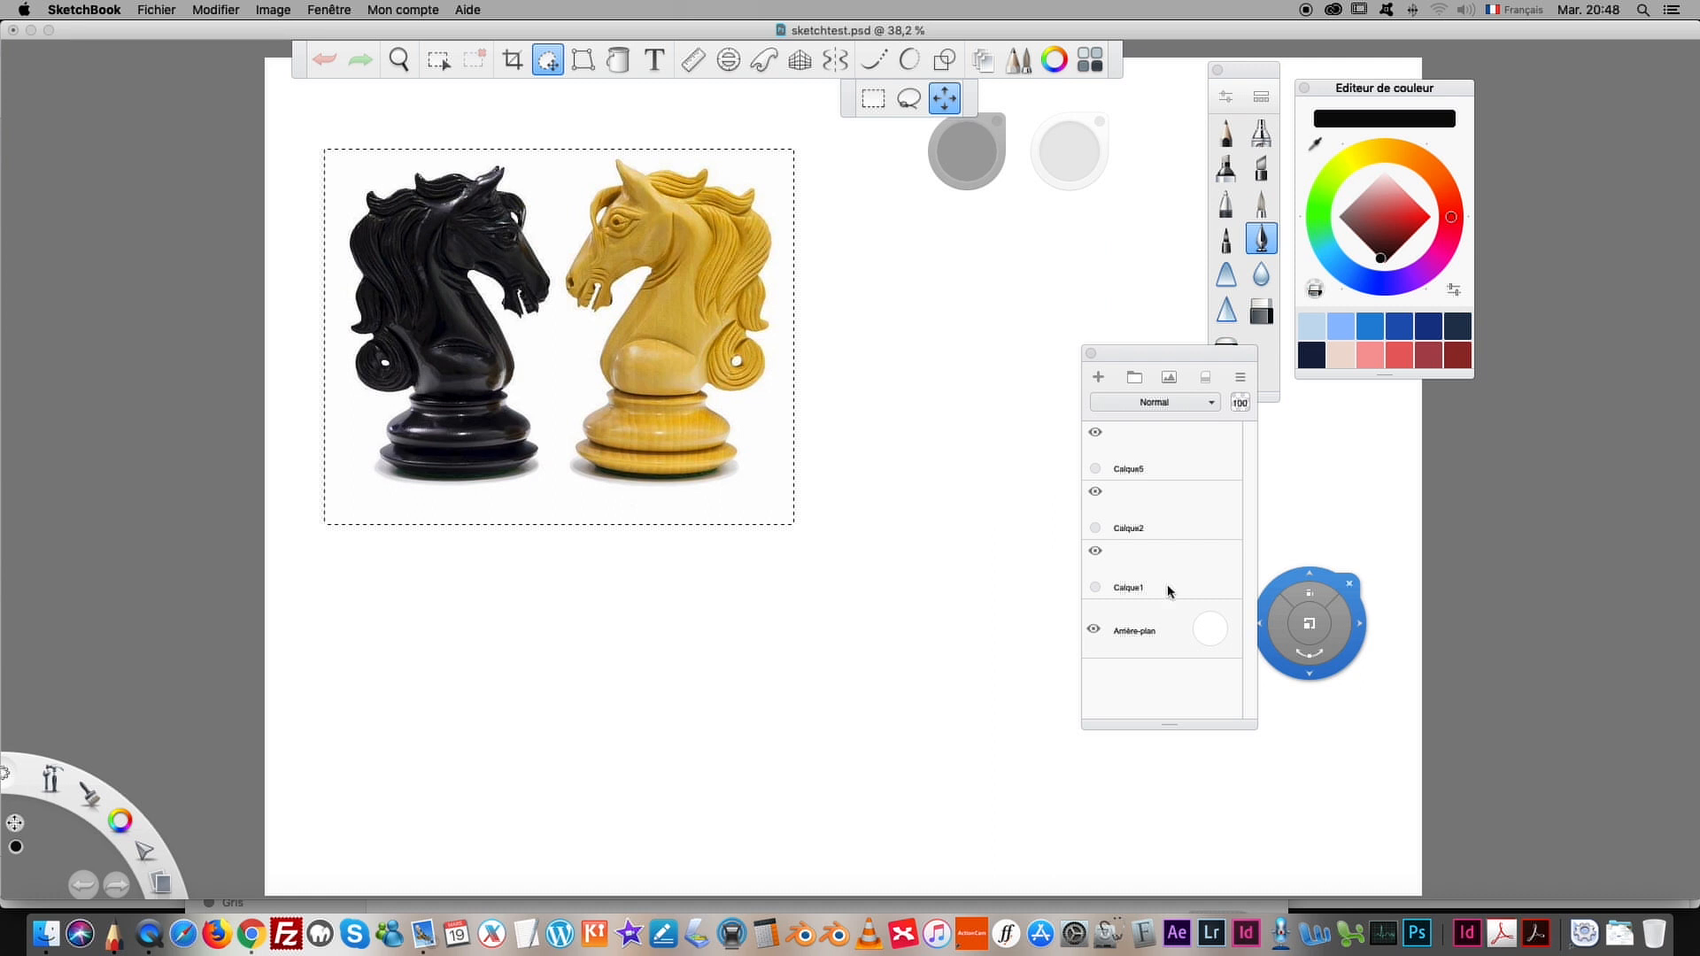
{"action": "left_click", "coordinate": [1156, 457]}
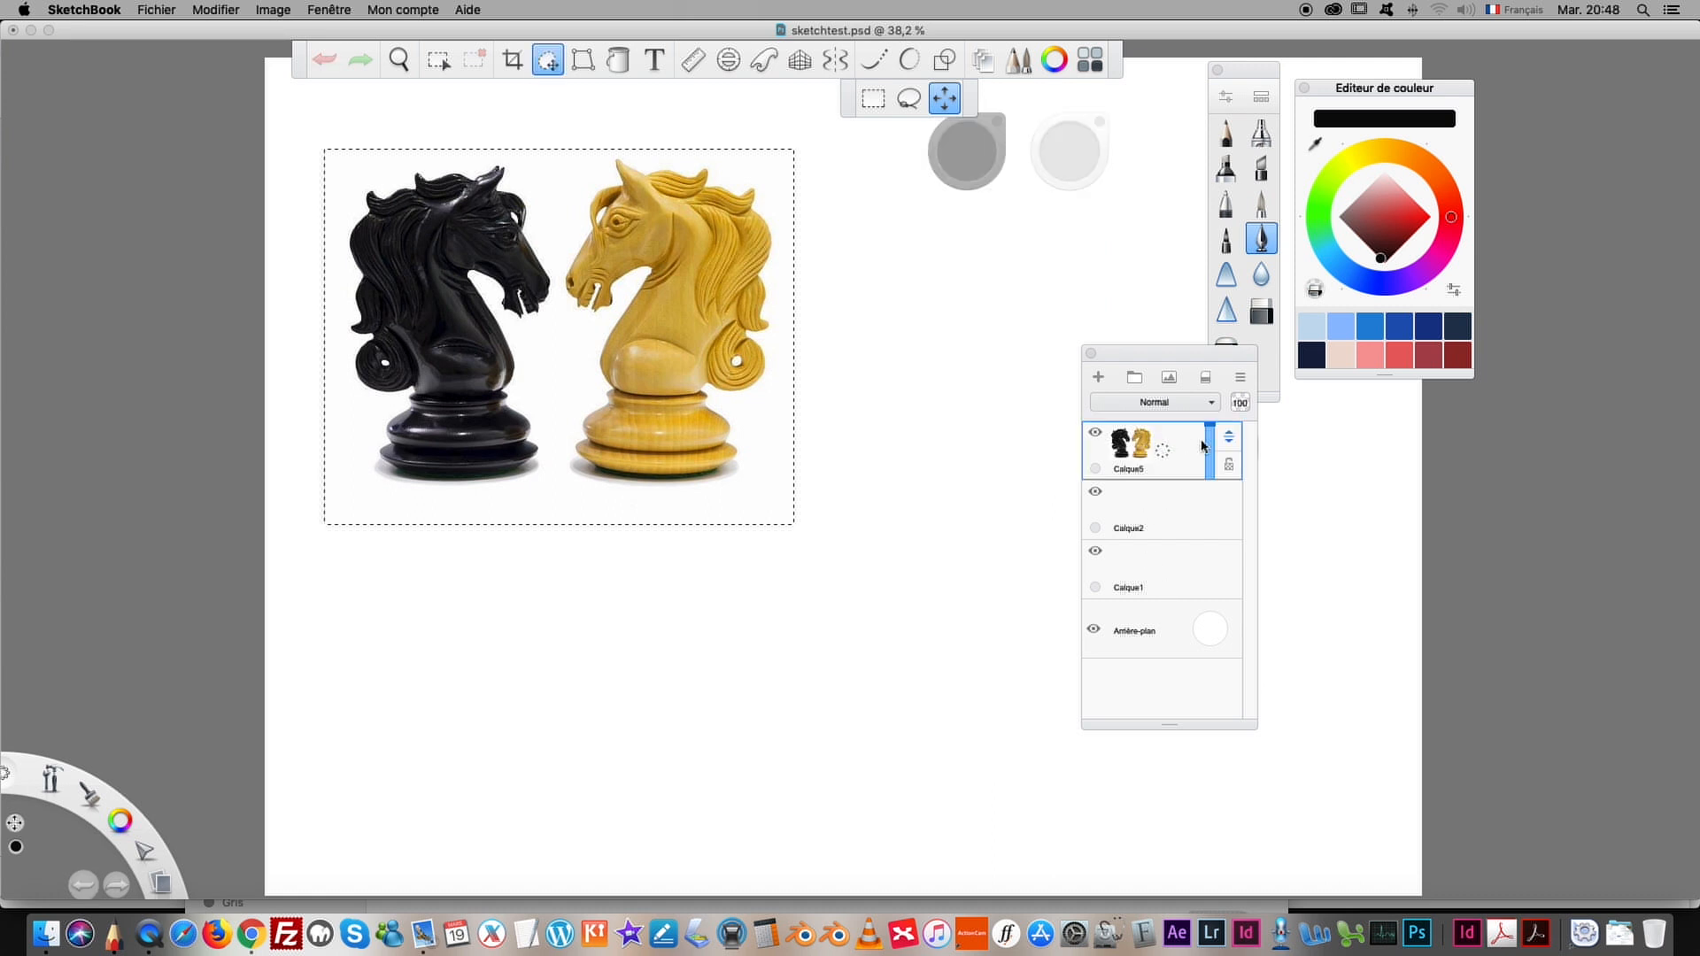
{"action": "left_click_drag", "start_coordinate": [1227, 439], "coordinate": [1236, 569]}
Step: Lower the opacity of the knights layer Calque5 to 34 so it can serve as a tracing template
{"action": "left_click", "coordinate": [1188, 523]}
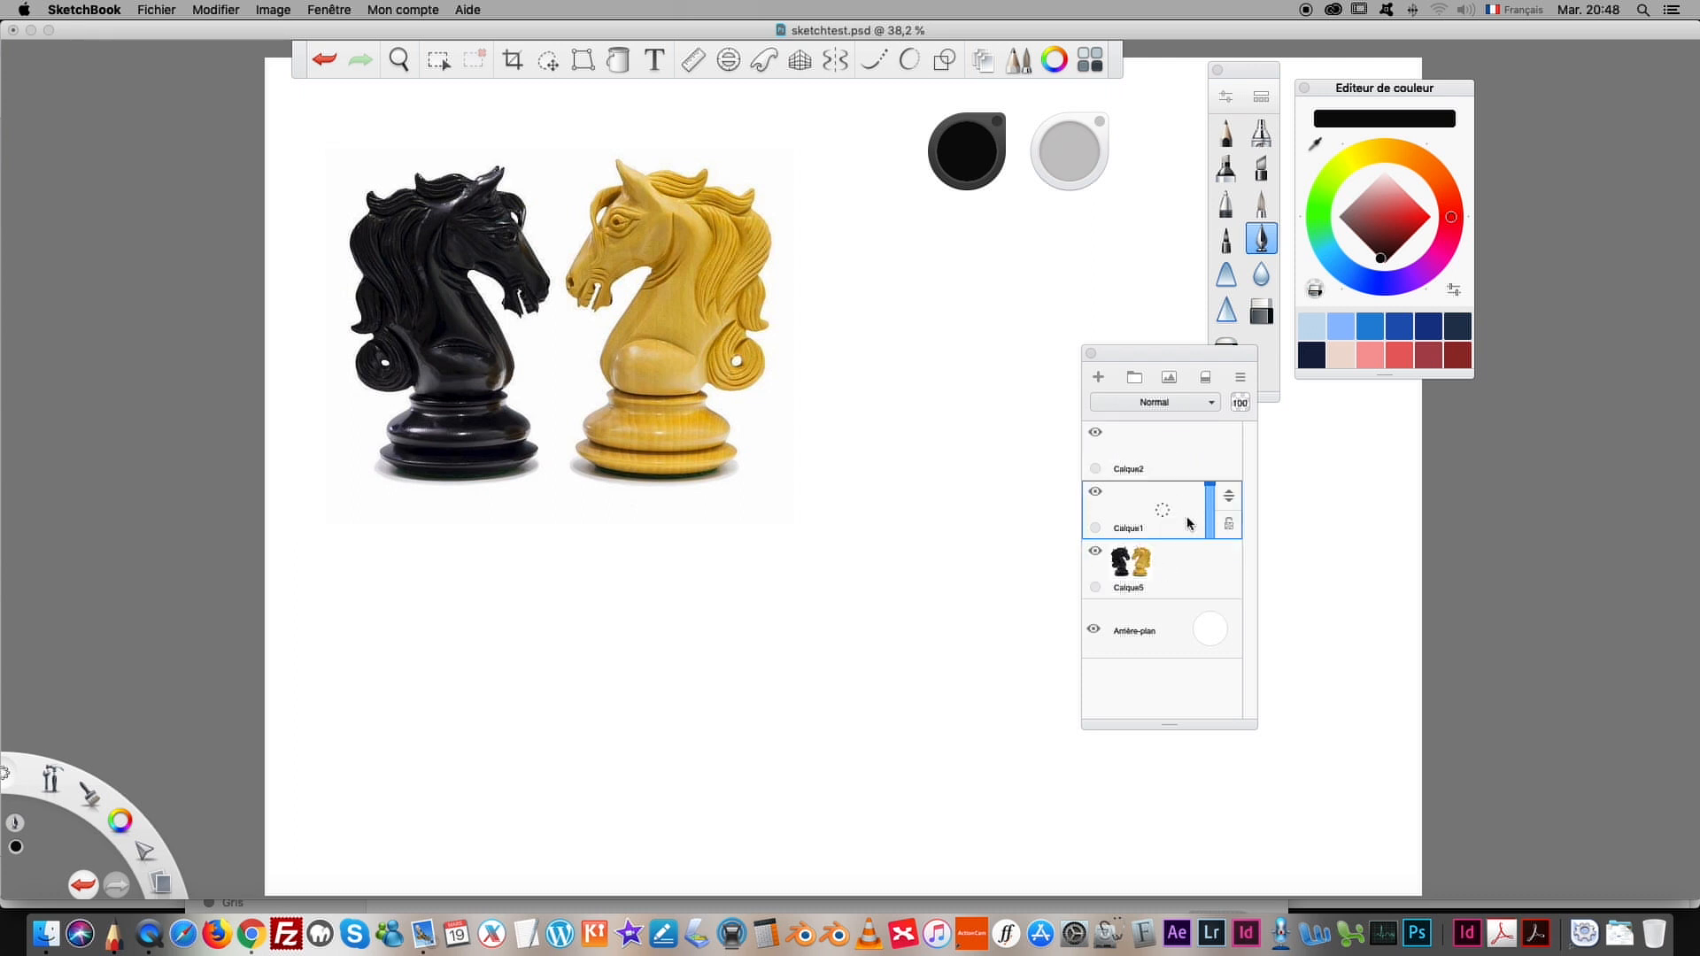
{"action": "left_click", "coordinate": [1204, 554]}
{"action": "left_click_drag", "start_coordinate": [1208, 547], "coordinate": [1207, 584]}
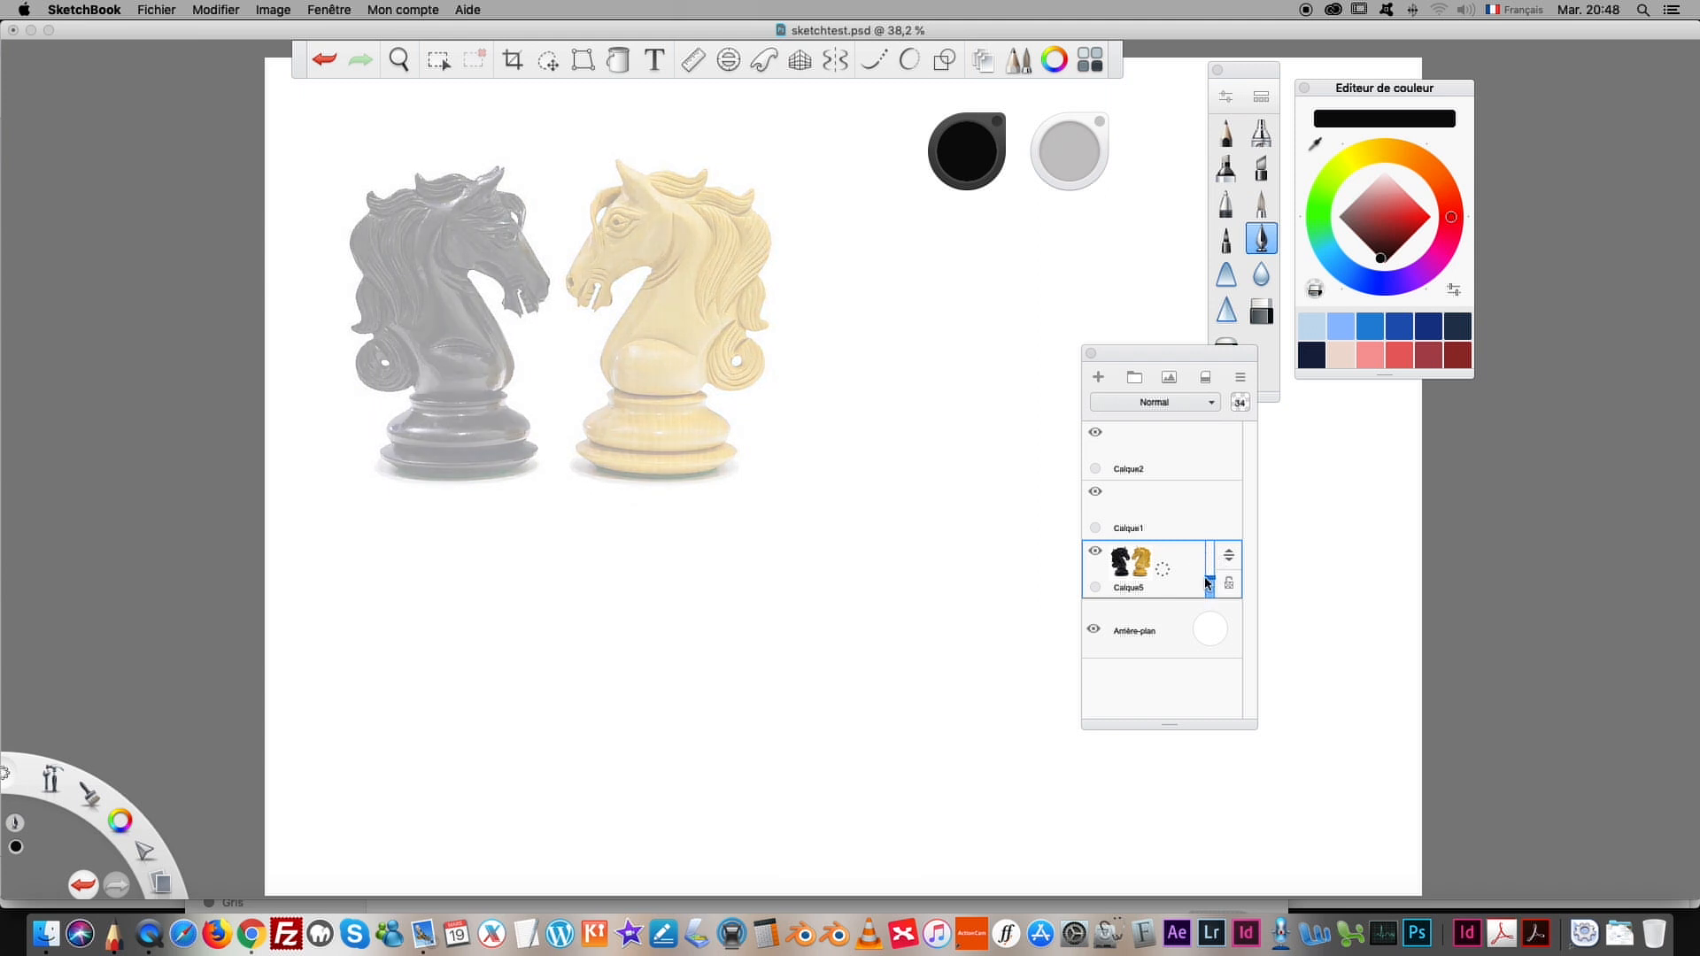
Step: Make the empty layer Calque1 active above the faded knights and choose the pencil for tracing
{"action": "left_click", "coordinate": [397, 71]}
{"action": "left_click", "coordinate": [396, 67]}
{"action": "left_click_drag", "start_coordinate": [344, 210], "coordinate": [494, 485]}
{"action": "left_click_drag", "start_coordinate": [437, 412], "coordinate": [444, 316]}
{"action": "left_click_drag", "start_coordinate": [440, 388], "coordinate": [399, 380]}
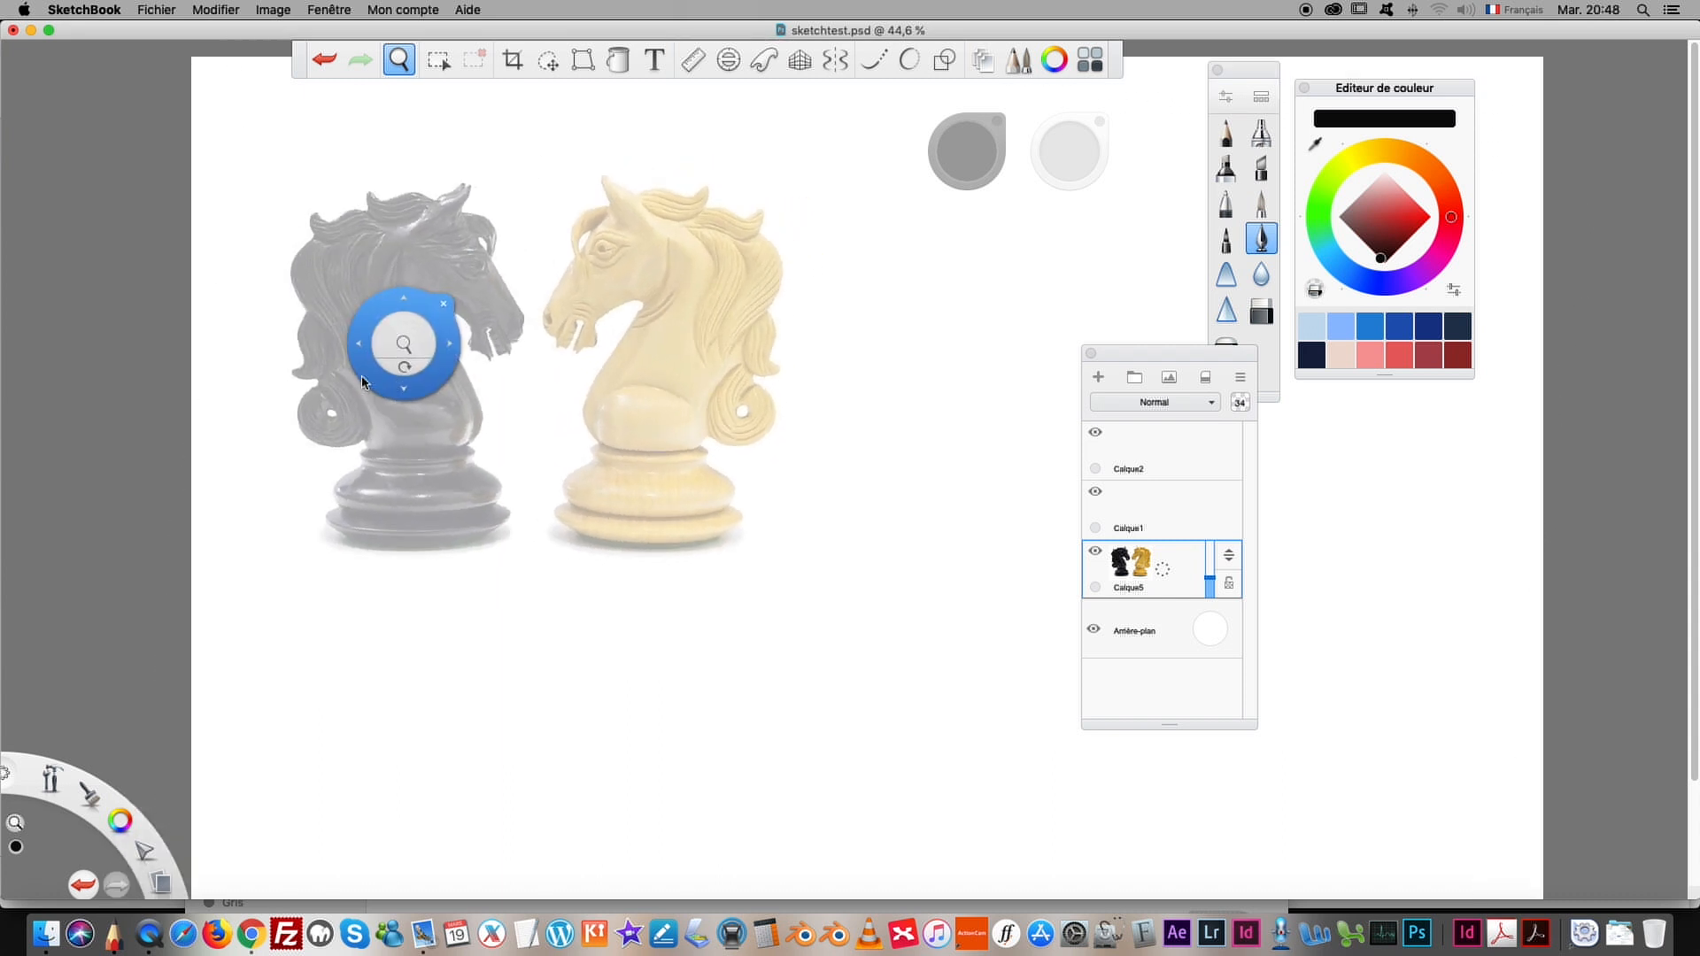
{"action": "left_click", "coordinate": [444, 304]}
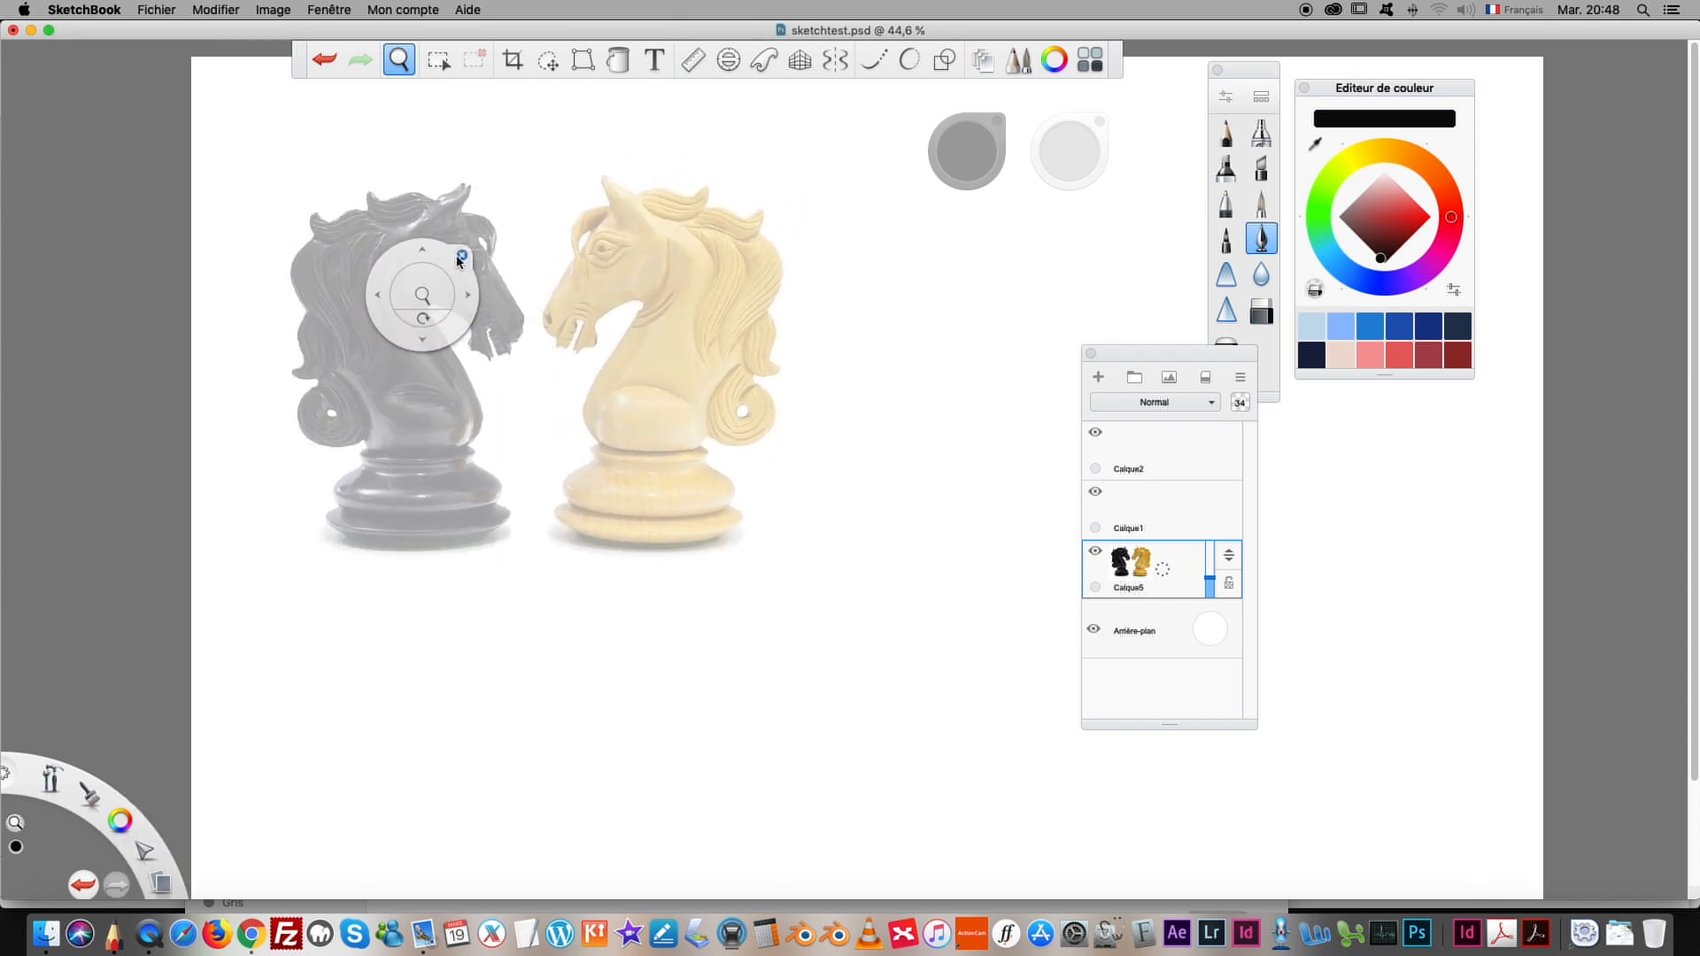
{"action": "left_click", "coordinate": [1178, 511]}
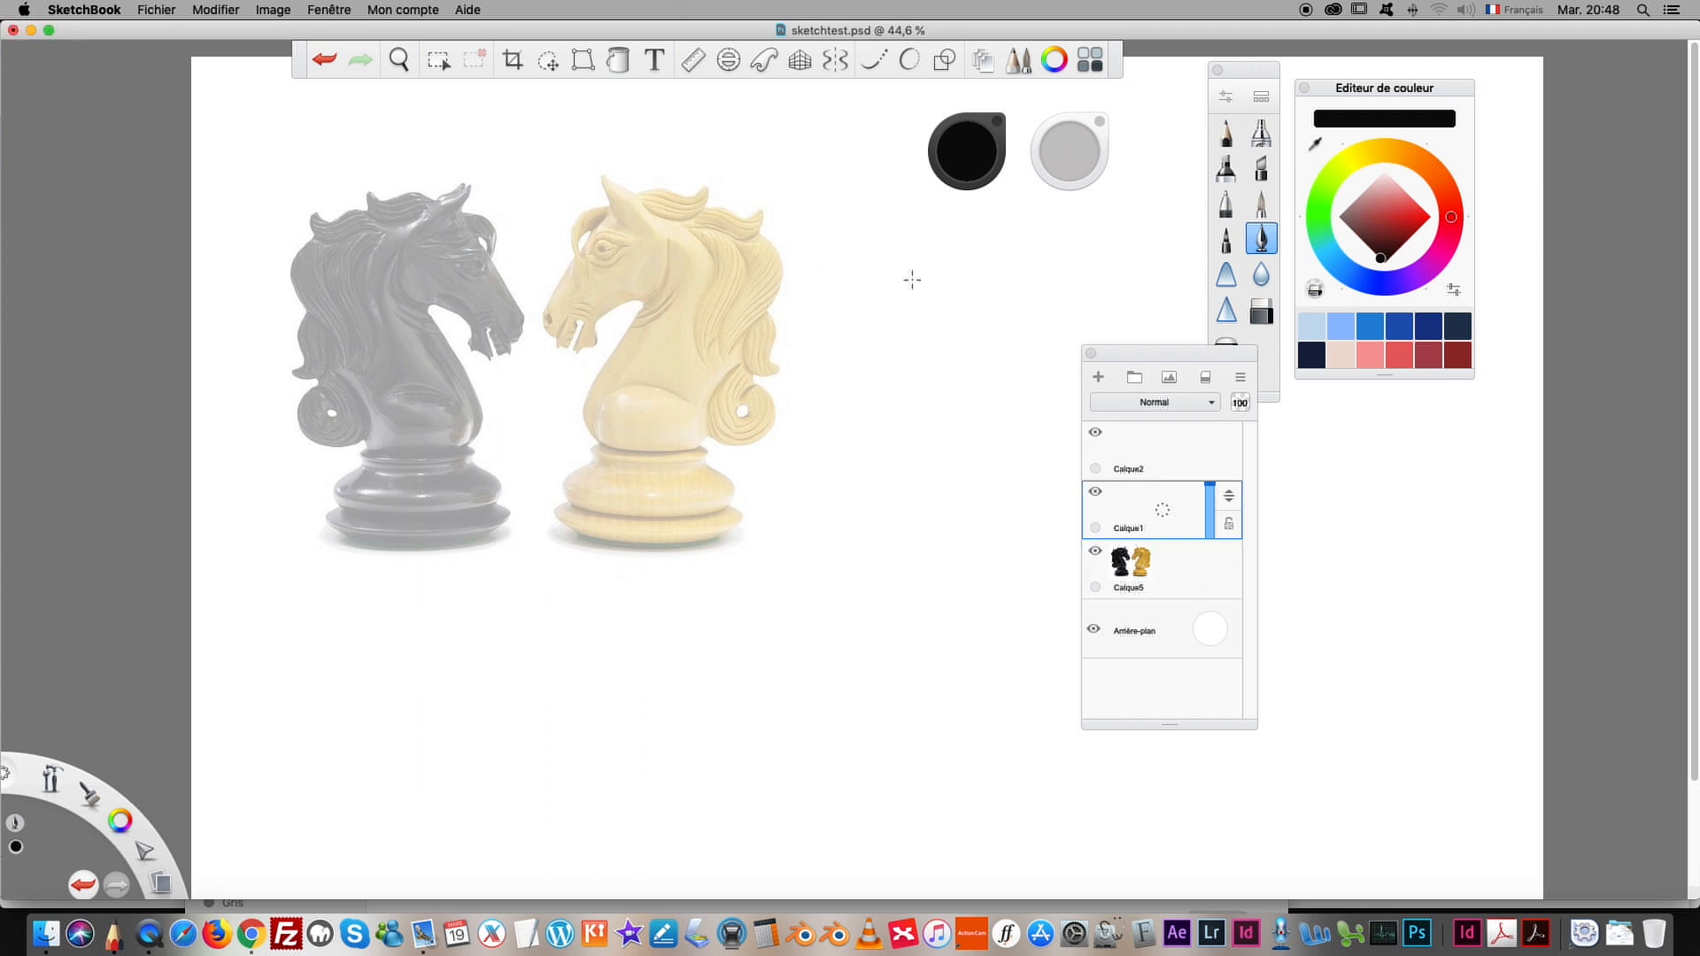
{"action": "left_click", "coordinate": [1227, 137]}
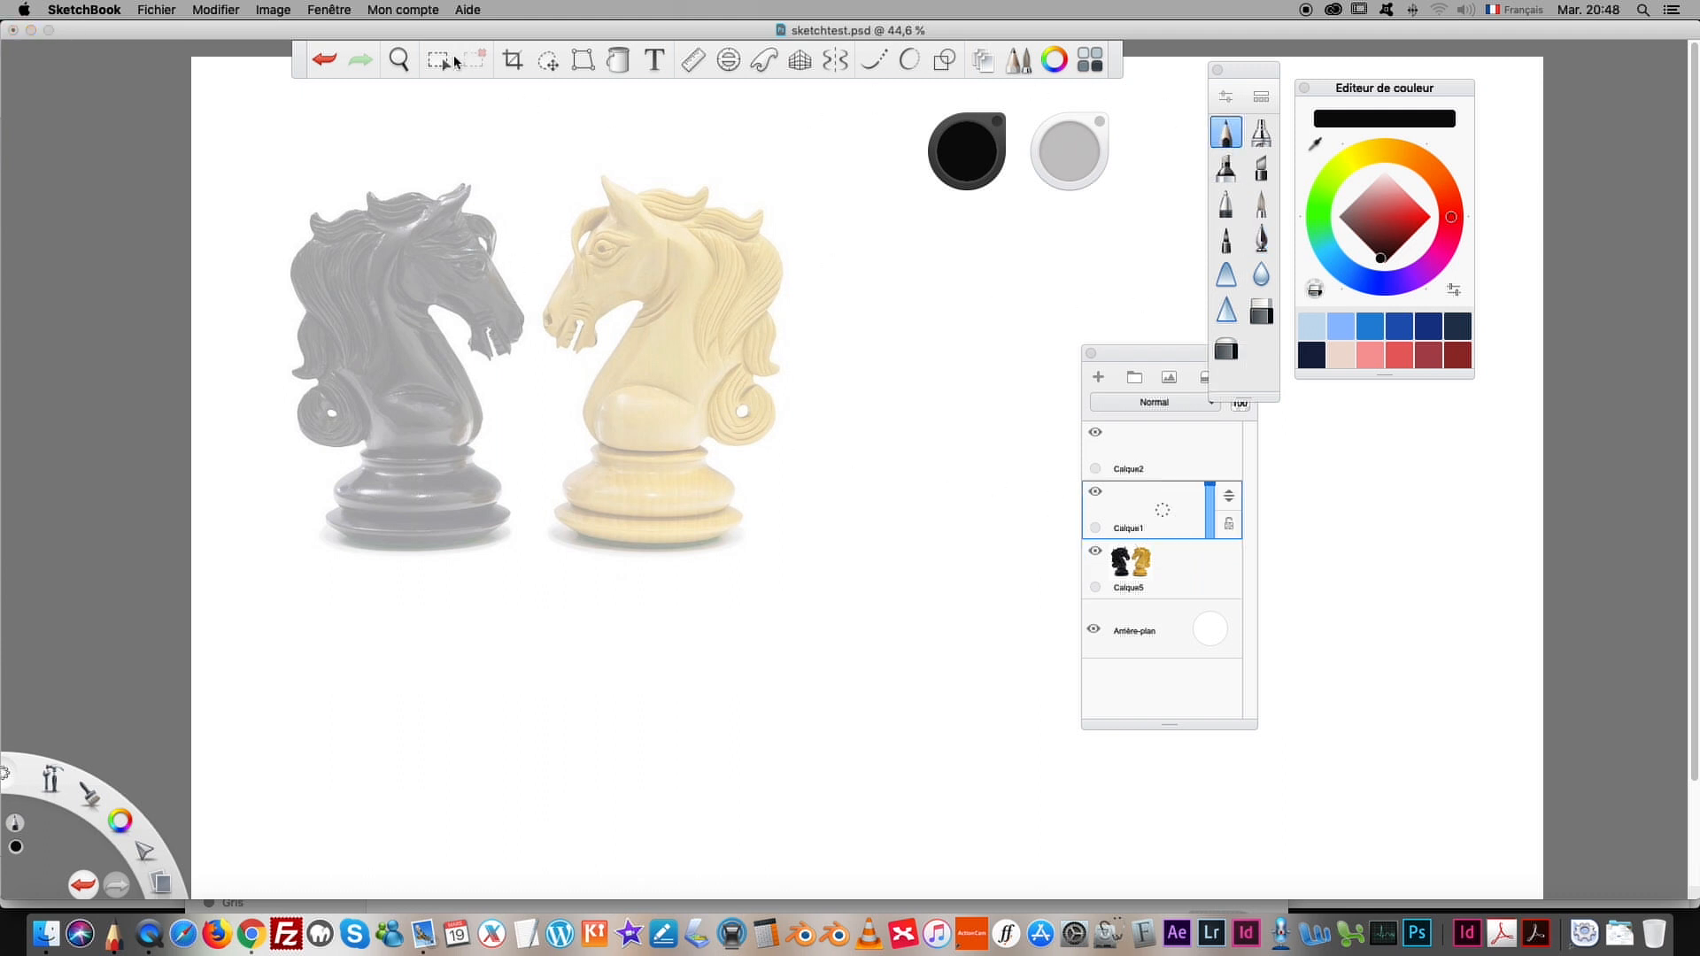
Step: Trace the light knight's mouth, throat and chest outline in pencil on Calque1
{"action": "left_click", "coordinate": [400, 59]}
{"action": "left_click_drag", "start_coordinate": [398, 266], "coordinate": [466, 186]}
{"action": "left_click_drag", "start_coordinate": [489, 287], "coordinate": [303, 369]}
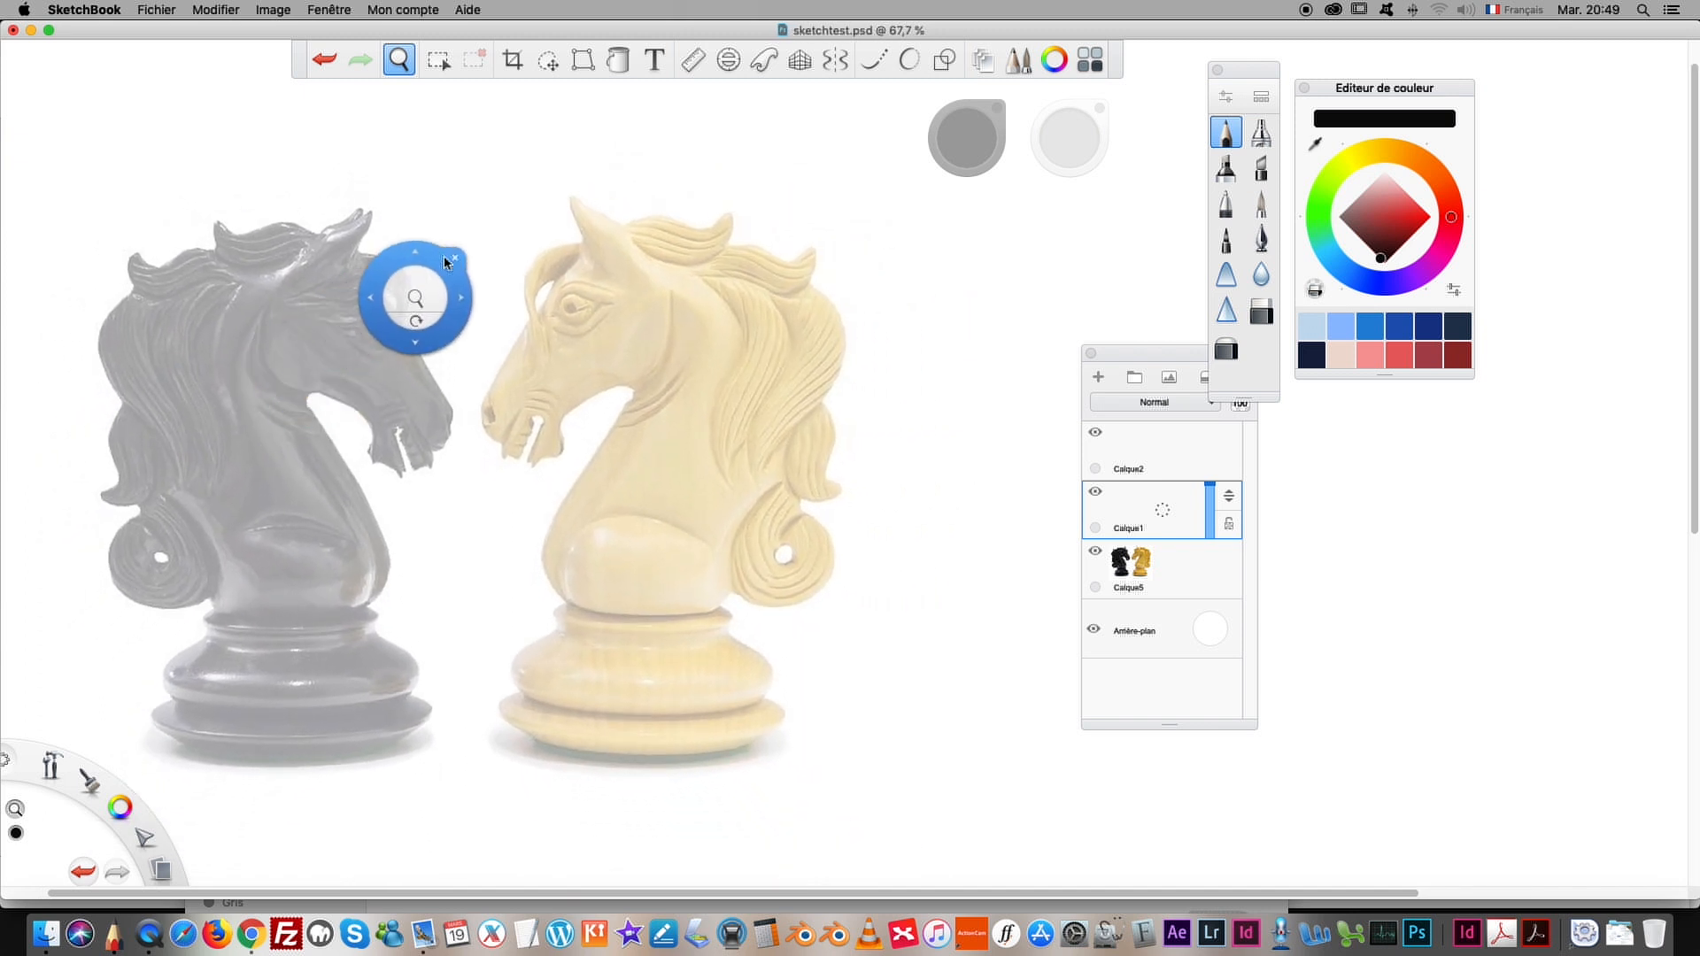
{"action": "left_click", "coordinate": [455, 258]}
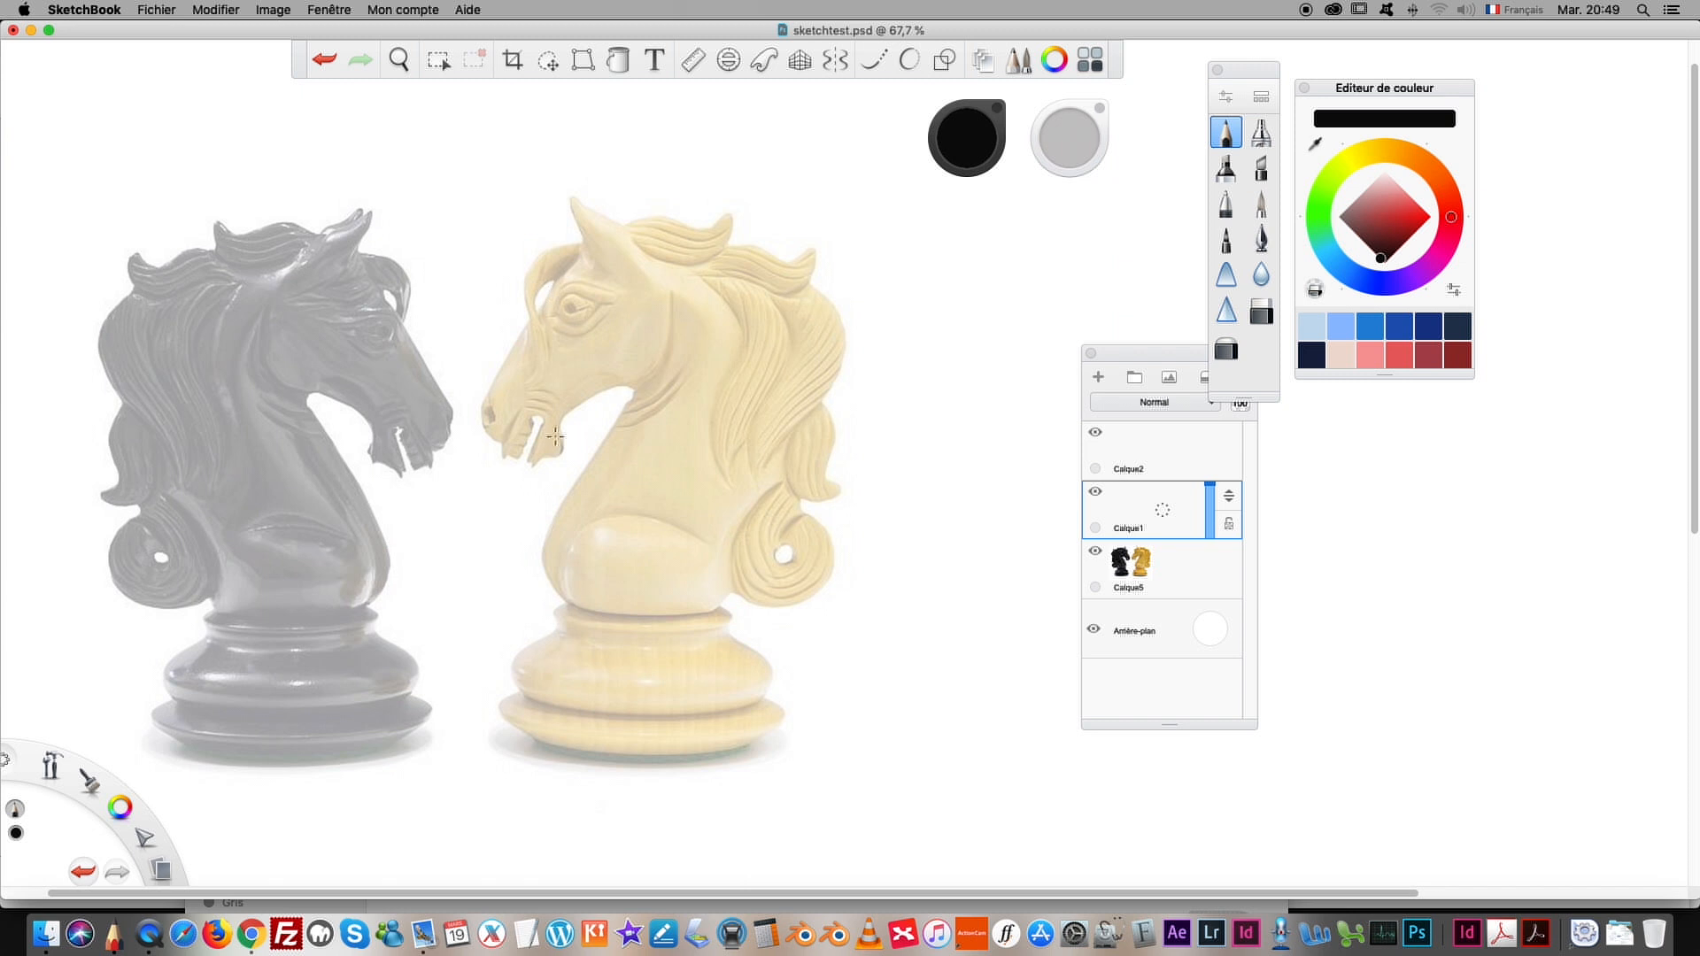
{"action": "left_click", "coordinate": [399, 60]}
{"action": "mouse_move", "coordinate": [345, 178]}
{"action": "left_mouse_down"}
{"action": "mouse_move", "coordinate": [319, 129]}
{"action": "mouse_move", "coordinate": [319, 161]}
{"action": "left_mouse_up"}
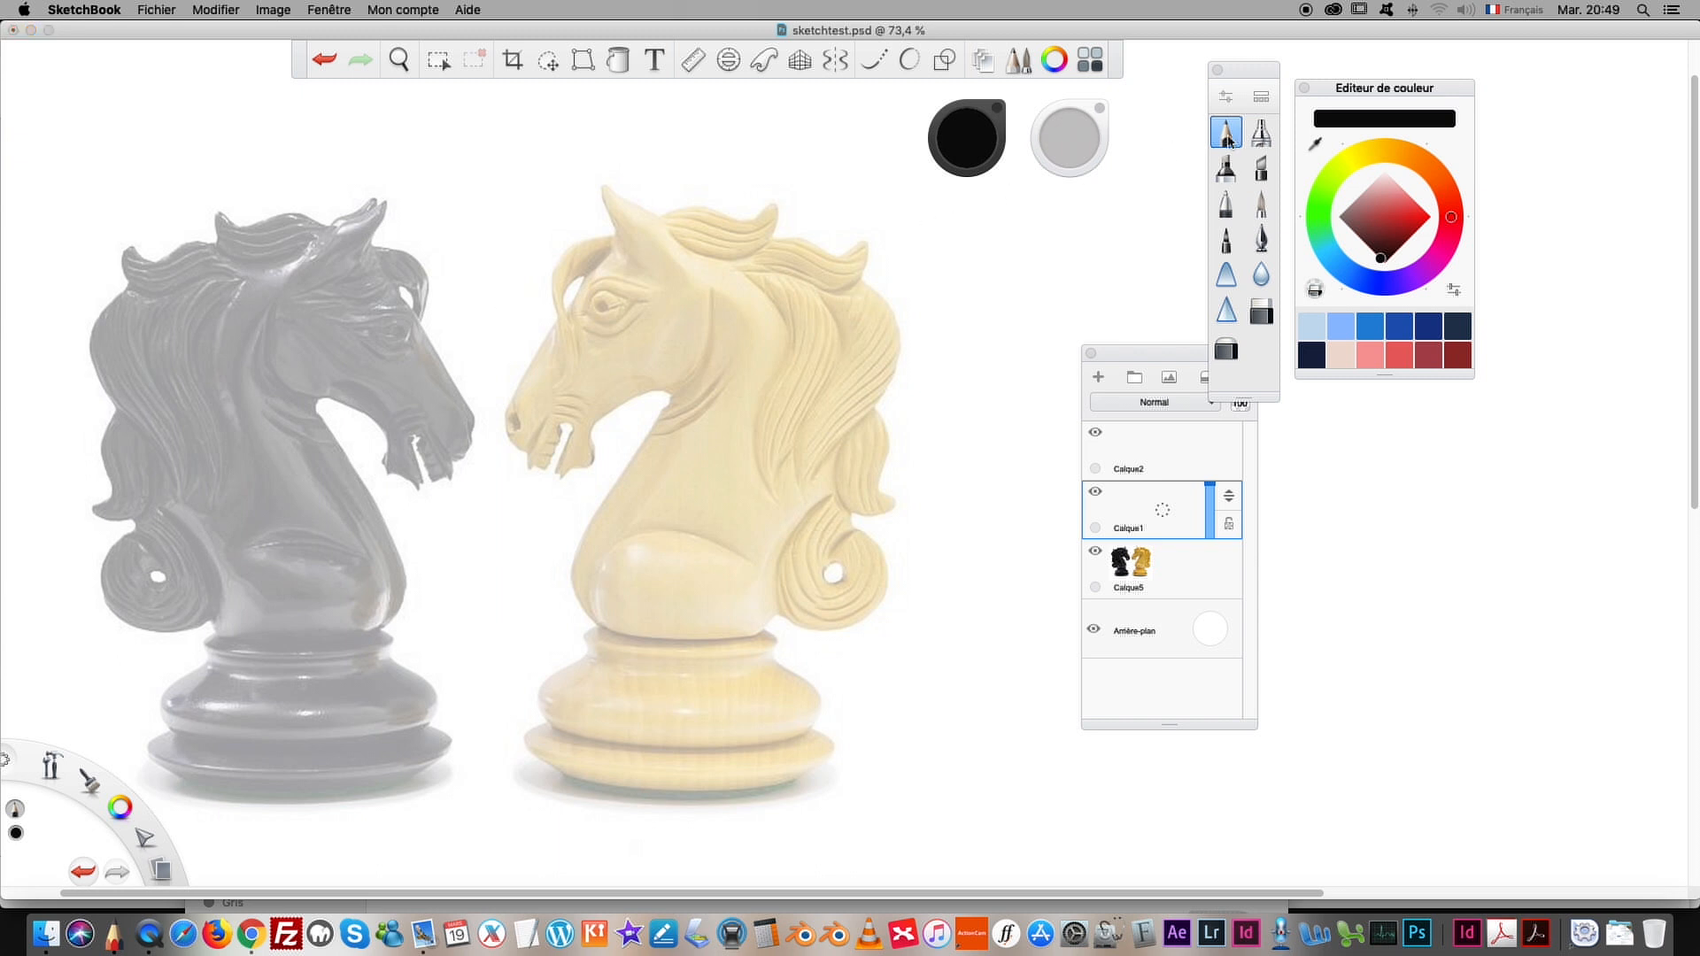
{"action": "mouse_move", "coordinate": [535, 440]}
{"action": "left_mouse_down"}
{"action": "mouse_move", "coordinate": [540, 459]}
{"action": "mouse_move", "coordinate": [565, 425]}
{"action": "mouse_move", "coordinate": [560, 471]}
{"action": "mouse_move", "coordinate": [651, 390]}
{"action": "mouse_move", "coordinate": [666, 405]}
{"action": "mouse_move", "coordinate": [581, 542]}
{"action": "mouse_move", "coordinate": [602, 620]}
{"action": "left_mouse_up"}
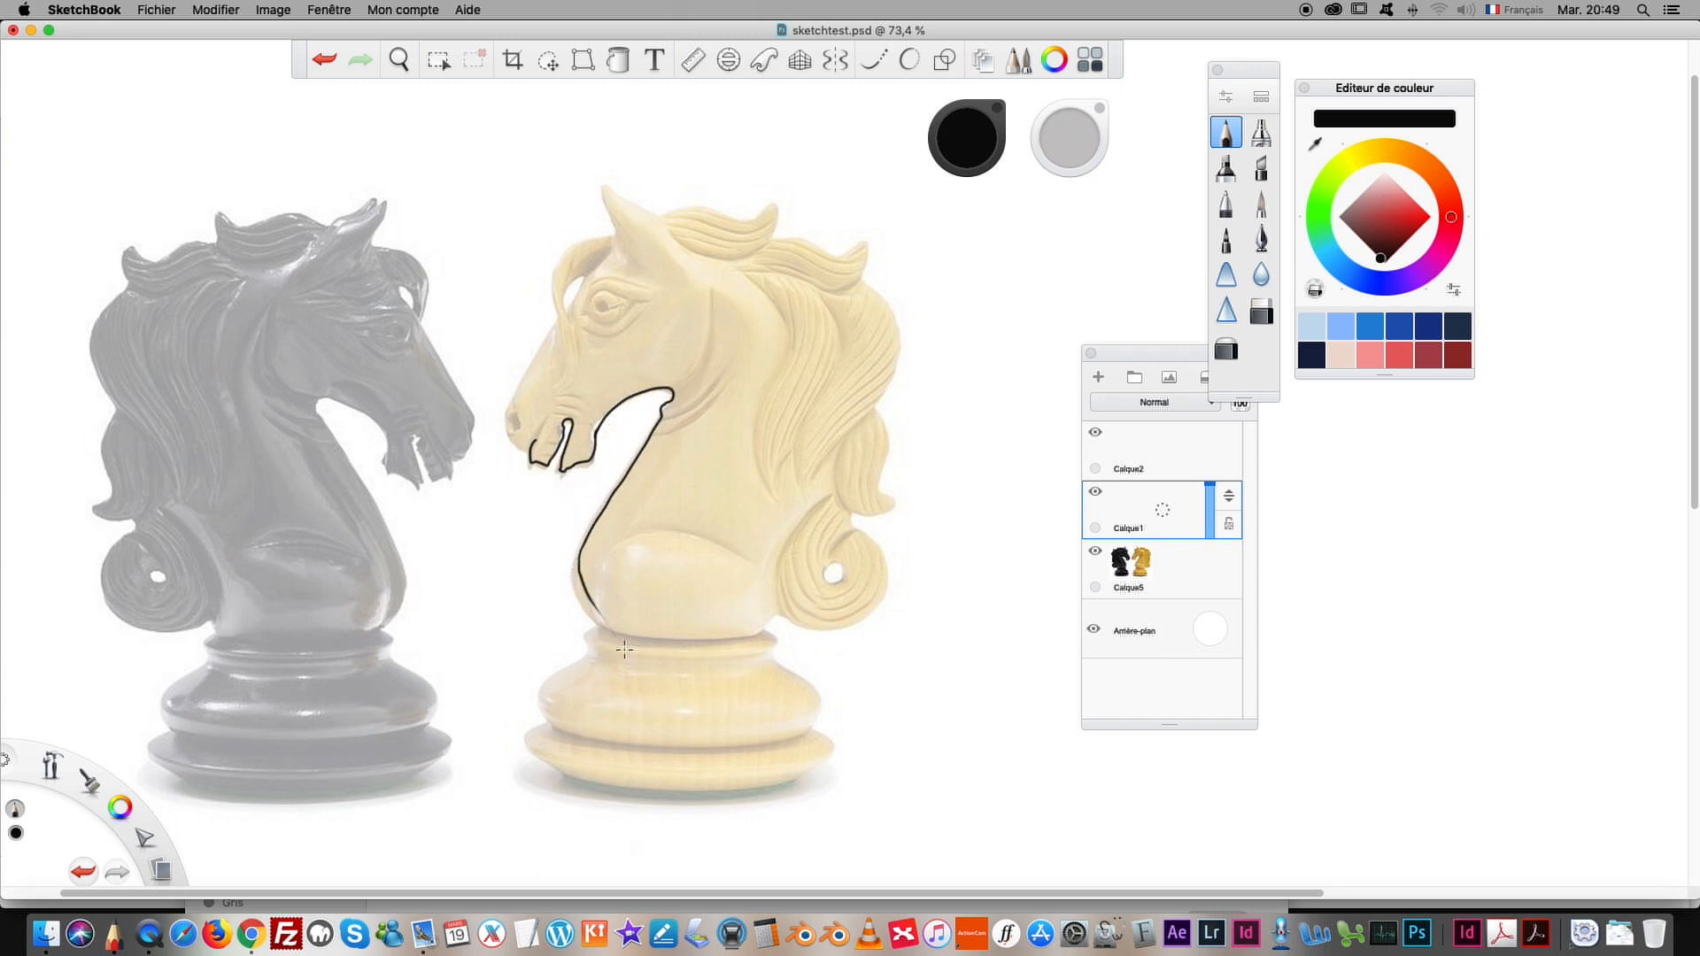
Step: Turn on Predictive Stroke, and trace both sides and the bottom edge of the light knight's base
{"action": "left_click", "coordinate": [872, 59]}
{"action": "left_click", "coordinate": [909, 60]}
{"action": "mouse_move", "coordinate": [595, 625]}
{"action": "left_mouse_down"}
{"action": "mouse_move", "coordinate": [538, 694]}
{"action": "mouse_move", "coordinate": [547, 720]}
{"action": "mouse_move", "coordinate": [526, 733]}
{"action": "mouse_move", "coordinate": [561, 776]}
{"action": "left_mouse_up"}
{"action": "mouse_move", "coordinate": [771, 662]}
{"action": "left_mouse_down"}
{"action": "mouse_move", "coordinate": [818, 705]}
{"action": "mouse_move", "coordinate": [780, 671]}
{"action": "mouse_move", "coordinate": [818, 733]}
{"action": "mouse_move", "coordinate": [802, 784]}
{"action": "left_mouse_up"}
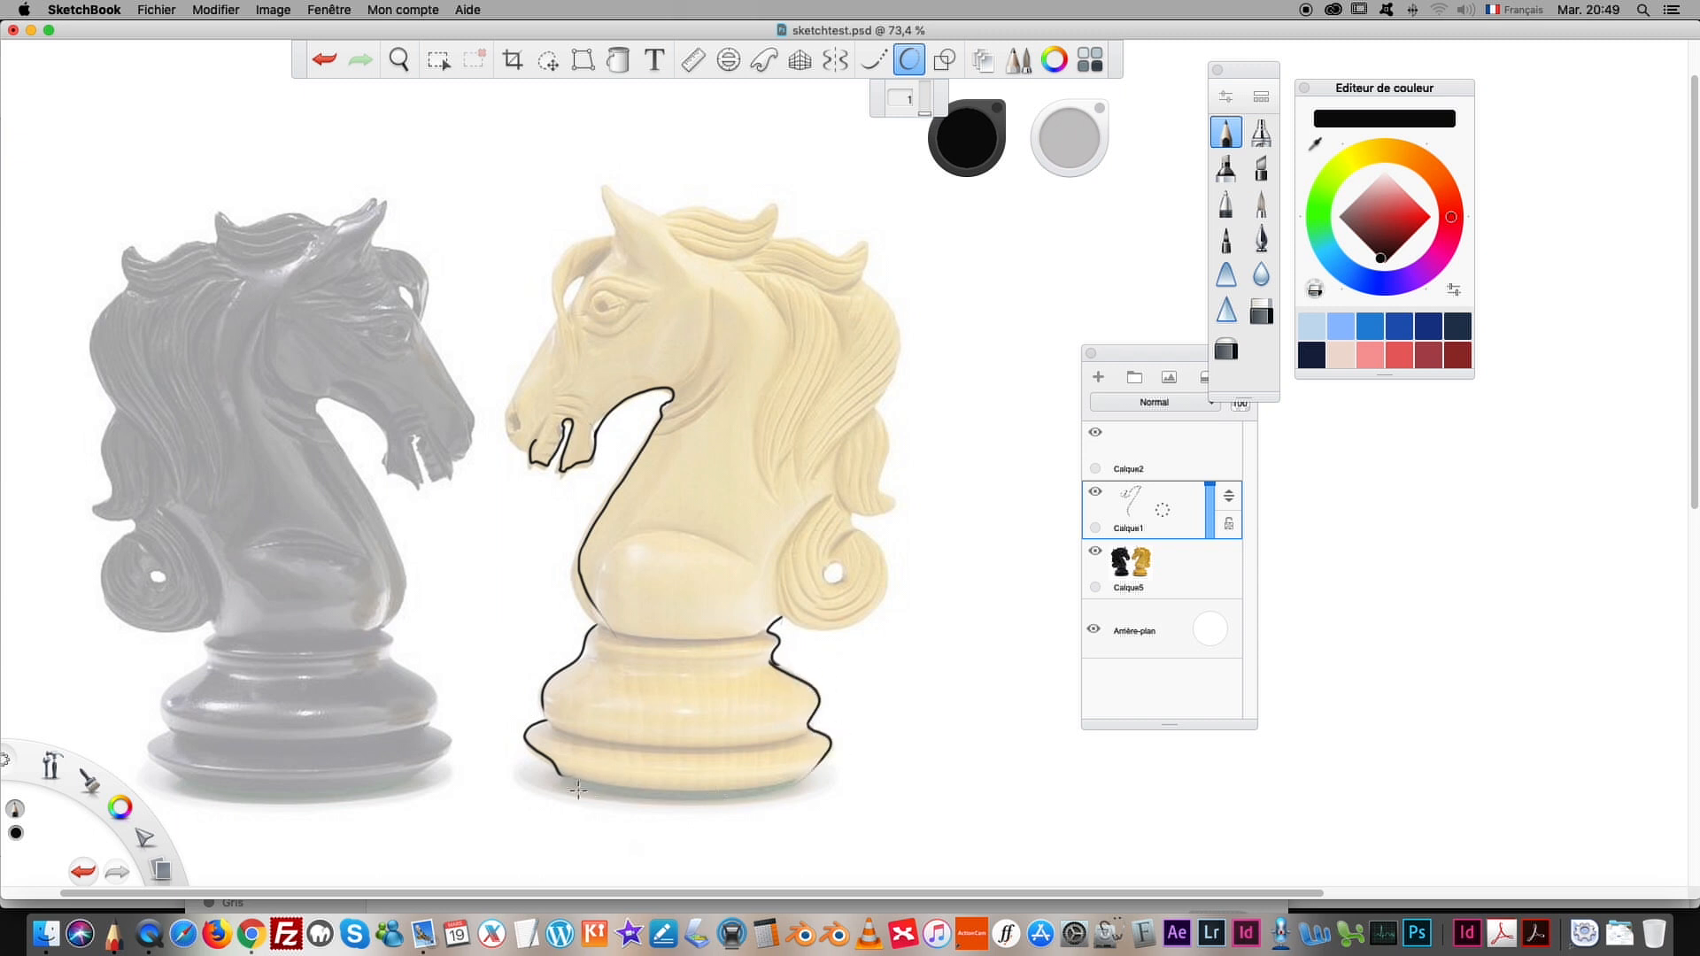
{"action": "mouse_move", "coordinate": [562, 767]}
{"action": "left_mouse_down"}
{"action": "mouse_move", "coordinate": [789, 790]}
{"action": "mouse_move", "coordinate": [838, 746]}
{"action": "left_mouse_up"}
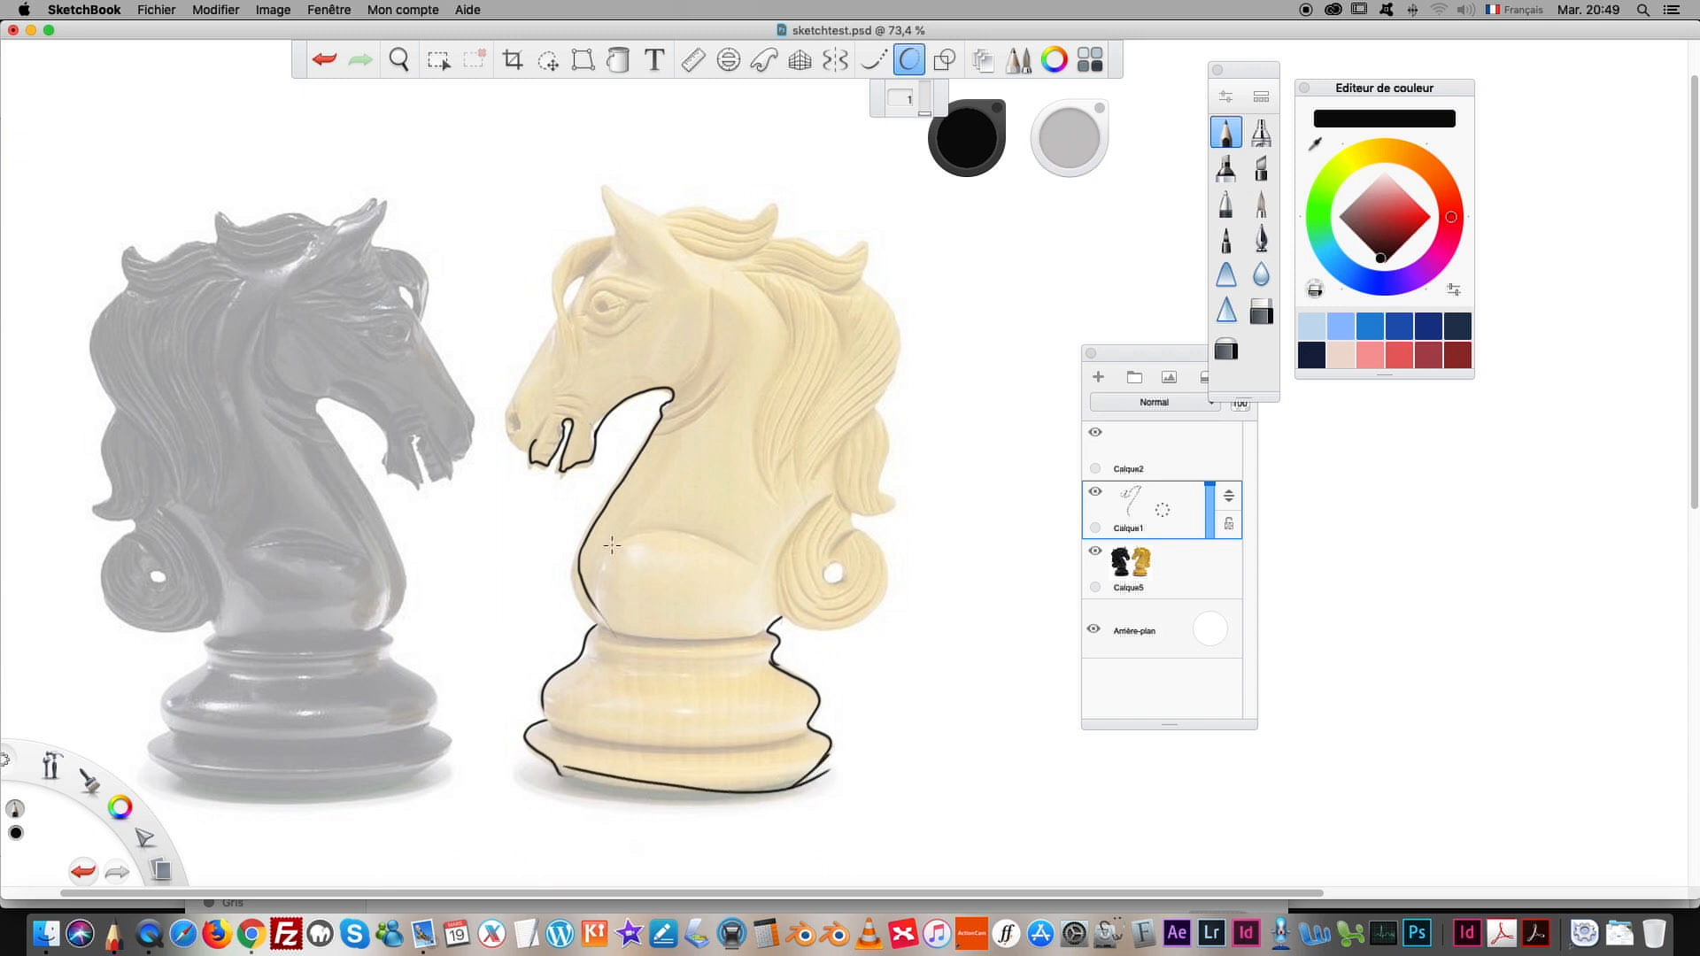
Step: Trace the curve across the light knight's chest, the neck crease and the jaw line
{"action": "left_click_drag", "start_coordinate": [753, 562], "coordinate": [581, 565]}
{"action": "left_click_drag", "start_coordinate": [679, 412], "coordinate": [748, 321]}
{"action": "left_click_drag", "start_coordinate": [673, 392], "coordinate": [721, 264]}
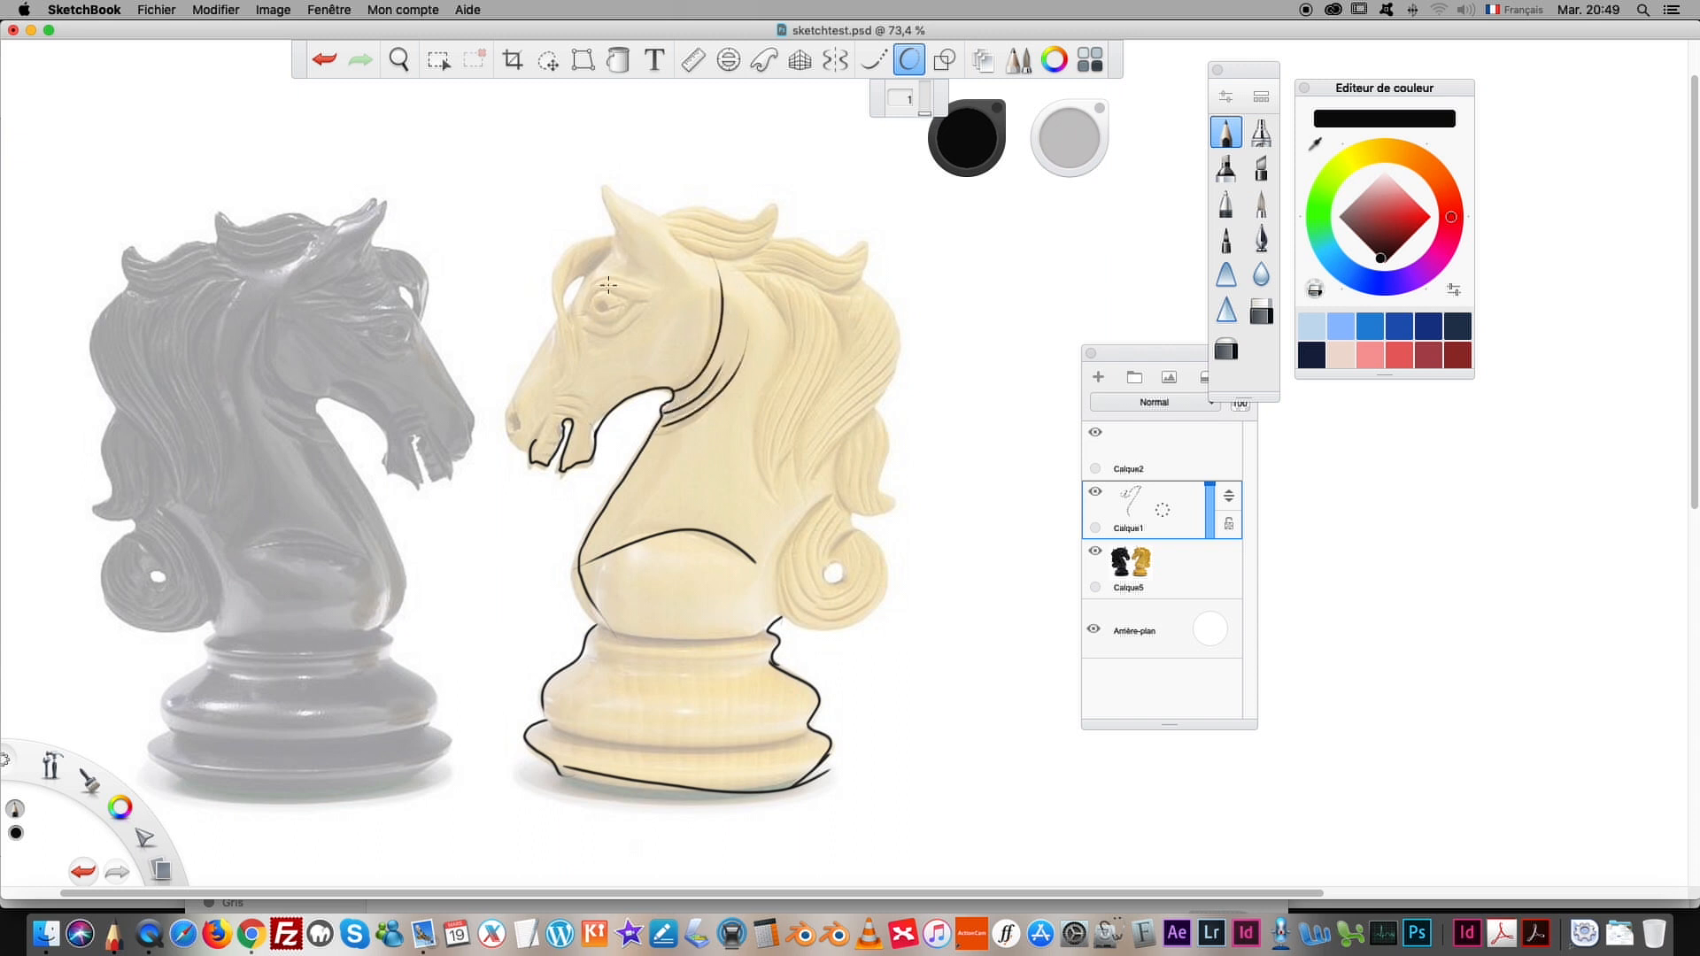
Step: Trace the light knight's eye, ear, forelock, mane and tail curl, and the collar and ring lines across its base
{"action": "mouse_move", "coordinate": [634, 297]}
{"action": "left_mouse_down"}
{"action": "mouse_move", "coordinate": [584, 312]}
{"action": "mouse_move", "coordinate": [585, 270]}
{"action": "mouse_move", "coordinate": [547, 323]}
{"action": "mouse_move", "coordinate": [562, 251]}
{"action": "mouse_move", "coordinate": [605, 228]}
{"action": "mouse_move", "coordinate": [603, 192]}
{"action": "mouse_move", "coordinate": [803, 365]}
{"action": "left_mouse_up"}
{"action": "mouse_move", "coordinate": [666, 217]}
{"action": "left_mouse_down"}
{"action": "mouse_move", "coordinate": [741, 230]}
{"action": "mouse_move", "coordinate": [785, 206]}
{"action": "mouse_move", "coordinate": [700, 249]}
{"action": "mouse_move", "coordinate": [784, 235]}
{"action": "mouse_move", "coordinate": [859, 256]}
{"action": "mouse_move", "coordinate": [862, 273]}
{"action": "mouse_move", "coordinate": [754, 275]}
{"action": "mouse_move", "coordinate": [839, 359]}
{"action": "mouse_move", "coordinate": [792, 465]}
{"action": "mouse_move", "coordinate": [806, 341]}
{"action": "mouse_move", "coordinate": [883, 393]}
{"action": "mouse_move", "coordinate": [816, 494]}
{"action": "mouse_move", "coordinate": [880, 463]}
{"action": "mouse_move", "coordinate": [849, 407]}
{"action": "left_mouse_up"}
{"action": "mouse_move", "coordinate": [834, 493]}
{"action": "left_mouse_down"}
{"action": "mouse_move", "coordinate": [857, 548]}
{"action": "mouse_move", "coordinate": [840, 551]}
{"action": "mouse_move", "coordinate": [845, 482]}
{"action": "left_mouse_up"}
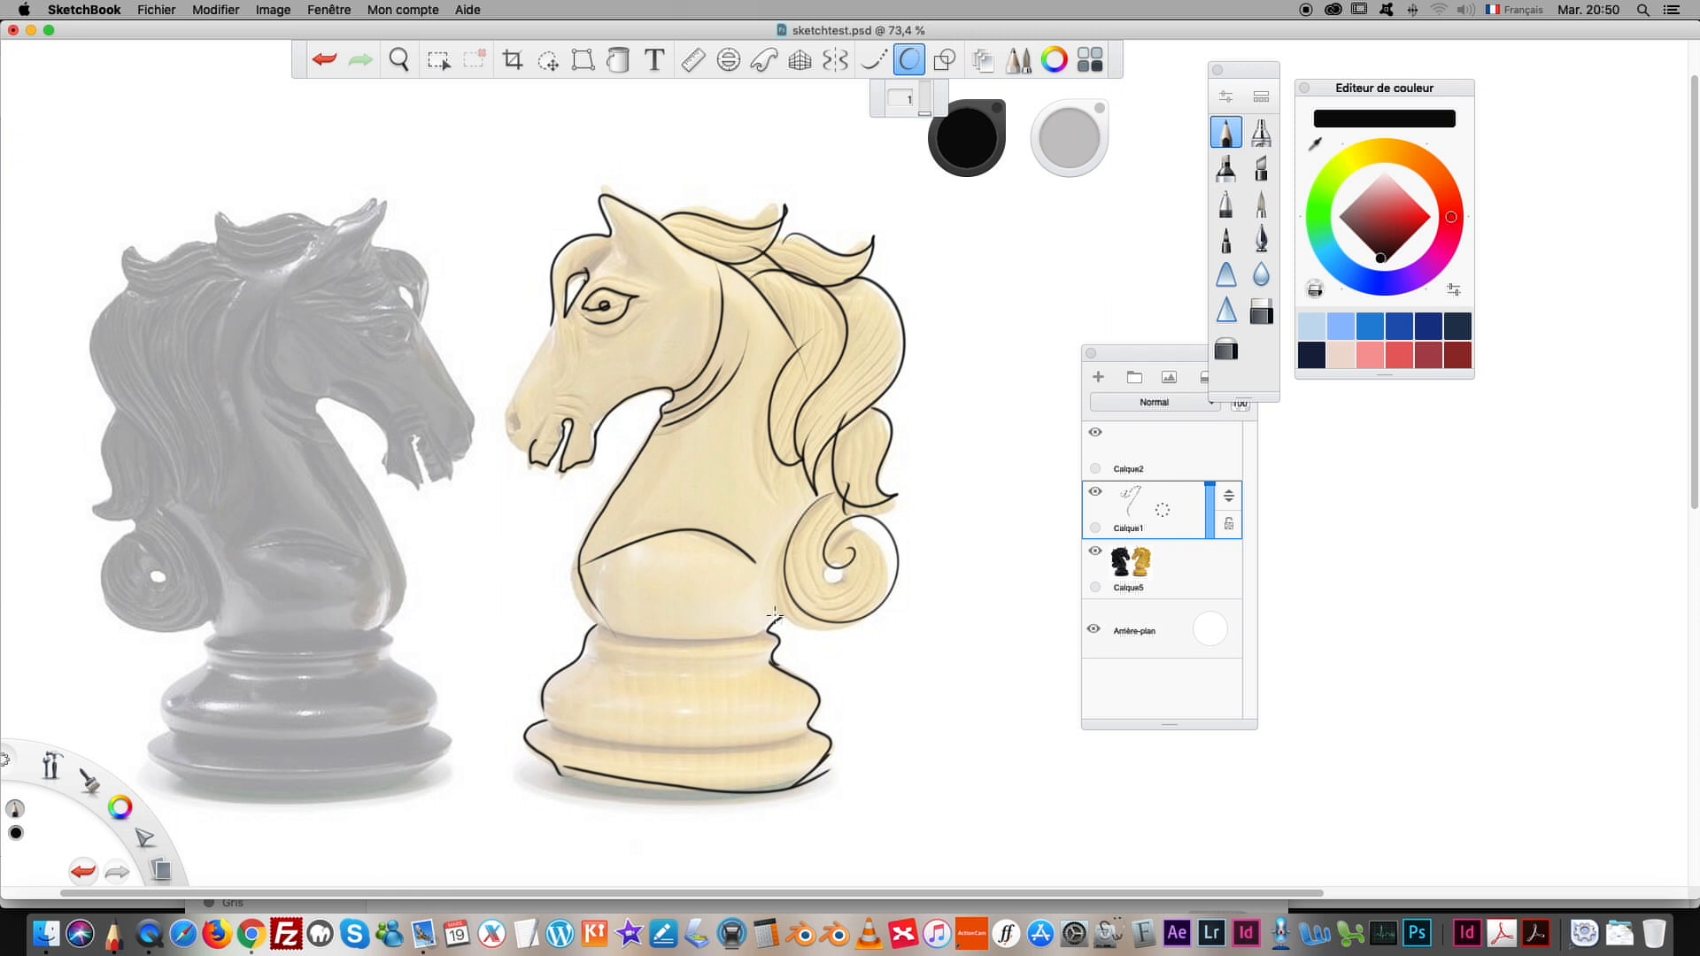
{"action": "mouse_move", "coordinate": [778, 624]}
{"action": "left_mouse_down"}
{"action": "mouse_move", "coordinate": [606, 634]}
{"action": "mouse_move", "coordinate": [626, 648]}
{"action": "left_mouse_up"}
{"action": "left_click_drag", "start_coordinate": [819, 719], "coordinate": [556, 736]}
Step: Trace the light knight's nostril, muzzle, brow and face folds, and draw the inner strands of its mane
{"action": "left_click_drag", "start_coordinate": [556, 405], "coordinate": [576, 415]}
{"action": "mouse_move", "coordinate": [578, 401]}
{"action": "left_mouse_down"}
{"action": "mouse_move", "coordinate": [507, 456]}
{"action": "mouse_move", "coordinate": [526, 457]}
{"action": "mouse_move", "coordinate": [503, 423]}
{"action": "mouse_move", "coordinate": [556, 315]}
{"action": "mouse_move", "coordinate": [561, 362]}
{"action": "mouse_move", "coordinate": [562, 311]}
{"action": "mouse_move", "coordinate": [561, 356]}
{"action": "left_mouse_up"}
{"action": "left_click_drag", "start_coordinate": [520, 409], "coordinate": [519, 411]}
{"action": "mouse_move", "coordinate": [566, 354]}
{"action": "left_mouse_down"}
{"action": "mouse_move", "coordinate": [554, 382]}
{"action": "mouse_move", "coordinate": [575, 345]}
{"action": "left_mouse_up"}
{"action": "mouse_move", "coordinate": [580, 281]}
{"action": "left_mouse_down"}
{"action": "mouse_move", "coordinate": [615, 276]}
{"action": "mouse_move", "coordinate": [590, 322]}
{"action": "mouse_move", "coordinate": [647, 307]}
{"action": "mouse_move", "coordinate": [585, 321]}
{"action": "left_mouse_up"}
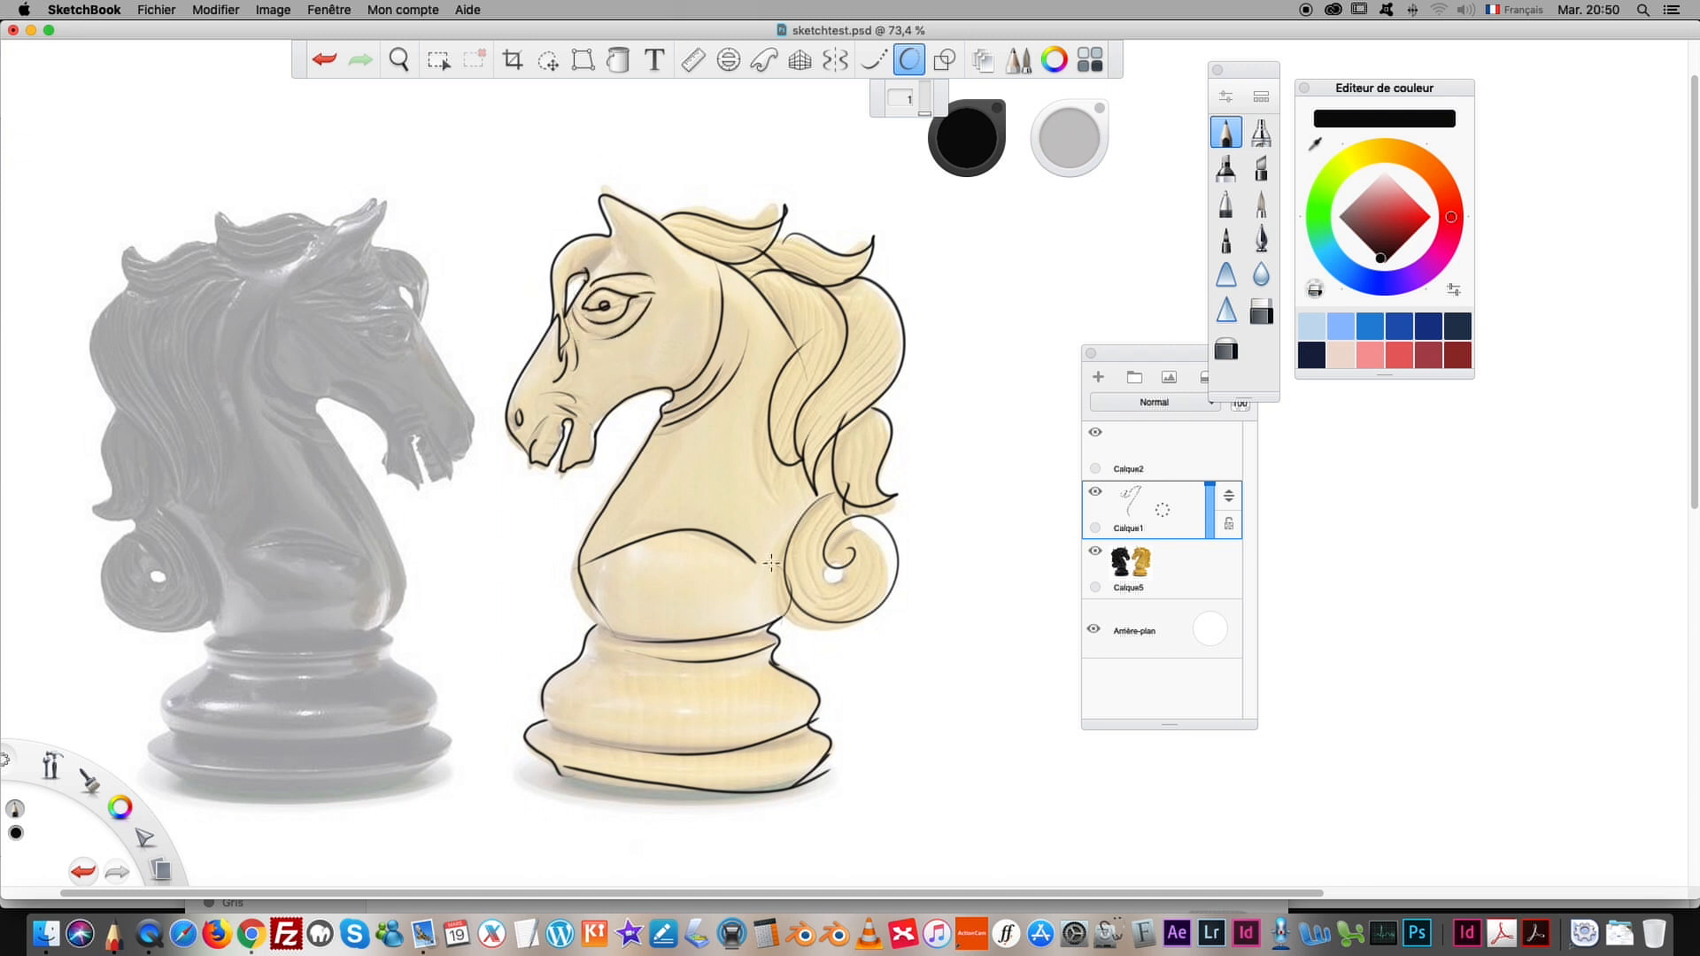
{"action": "mouse_move", "coordinate": [758, 470]}
{"action": "left_mouse_down"}
{"action": "mouse_move", "coordinate": [777, 401]}
{"action": "mouse_move", "coordinate": [787, 479]}
{"action": "mouse_move", "coordinate": [818, 342]}
{"action": "mouse_move", "coordinate": [836, 370]}
{"action": "mouse_move", "coordinate": [798, 427]}
{"action": "mouse_move", "coordinate": [812, 444]}
{"action": "mouse_move", "coordinate": [841, 275]}
{"action": "left_mouse_up"}
{"action": "left_click_drag", "start_coordinate": [823, 455], "coordinate": [871, 271]}
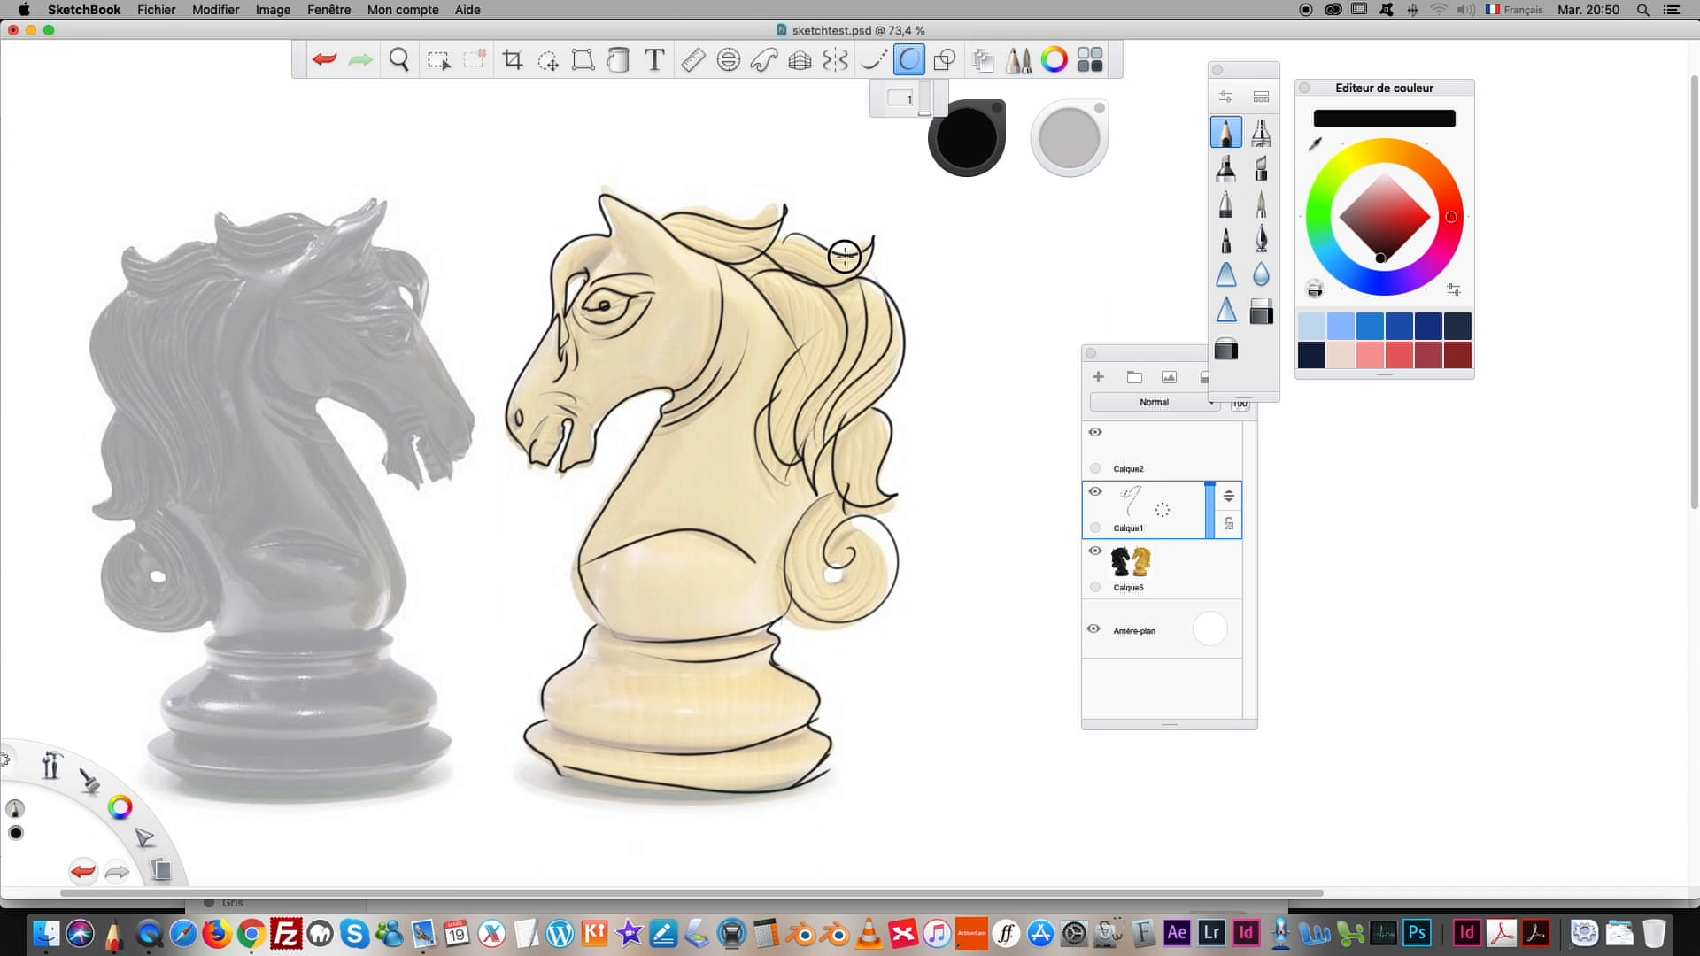
Step: Turn off Predictive Stroke and add freehand lines under the base and along the mouth, forelock, cheek, neck and mane
{"action": "left_click", "coordinate": [905, 66]}
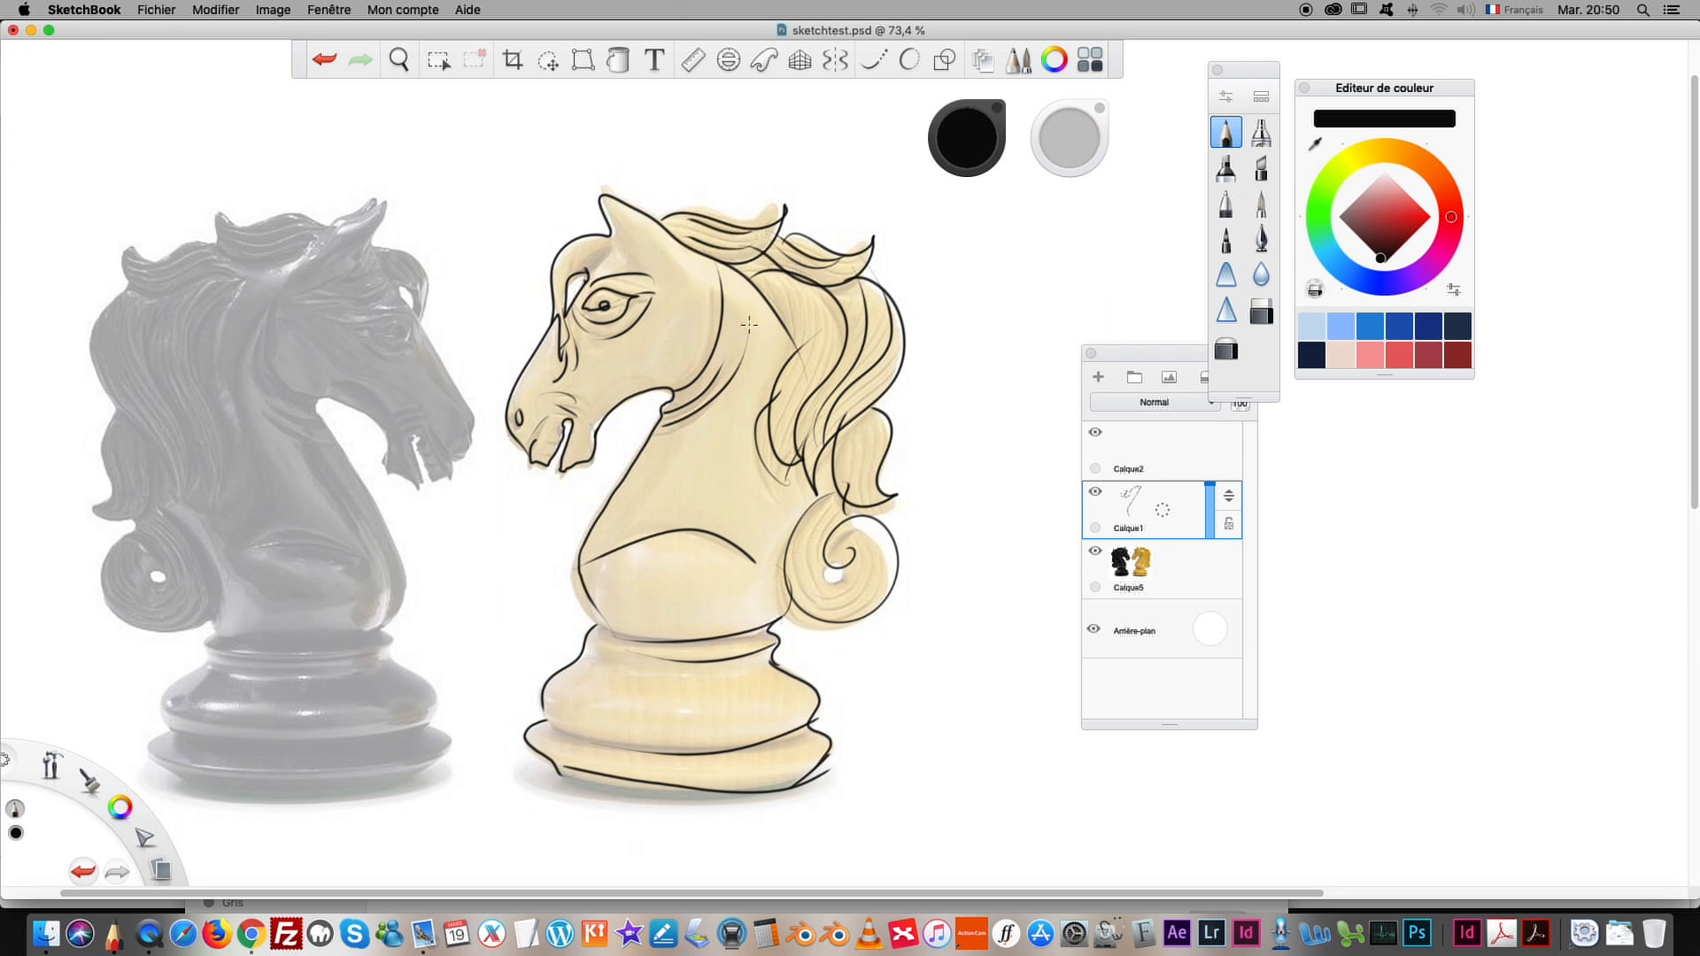
{"action": "mouse_move", "coordinate": [556, 767]}
{"action": "left_mouse_down"}
{"action": "mouse_move", "coordinate": [816, 767]}
{"action": "mouse_move", "coordinate": [740, 797]}
{"action": "mouse_move", "coordinate": [611, 801]}
{"action": "left_mouse_up"}
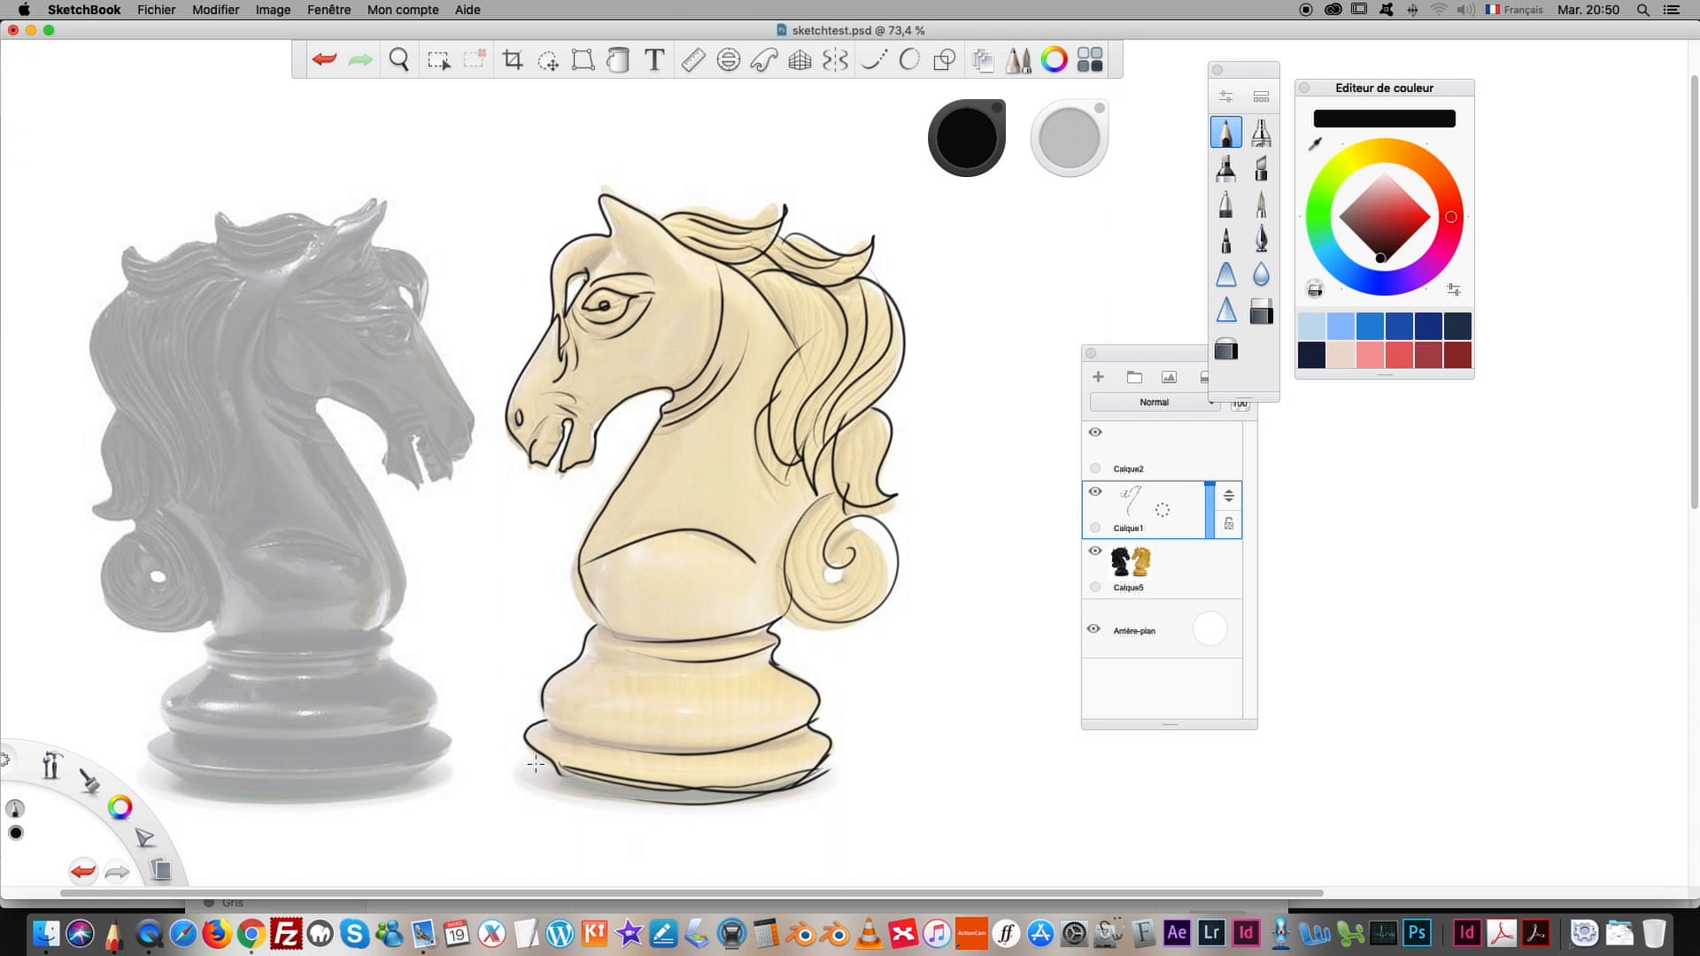
{"action": "left_click_drag", "start_coordinate": [543, 724], "coordinate": [580, 735]}
{"action": "mouse_move", "coordinate": [559, 433]}
{"action": "left_mouse_down"}
{"action": "mouse_move", "coordinate": [533, 464]}
{"action": "mouse_move", "coordinate": [561, 431]}
{"action": "left_mouse_up"}
{"action": "left_click_drag", "start_coordinate": [568, 310], "coordinate": [580, 333]}
{"action": "mouse_move", "coordinate": [649, 229]}
{"action": "left_mouse_down"}
{"action": "mouse_move", "coordinate": [710, 297]}
{"action": "mouse_move", "coordinate": [687, 476]}
{"action": "left_mouse_up"}
{"action": "mouse_move", "coordinate": [816, 299]}
{"action": "left_mouse_down"}
{"action": "mouse_move", "coordinate": [811, 370]}
{"action": "mouse_move", "coordinate": [794, 386]}
{"action": "mouse_move", "coordinate": [820, 299]}
{"action": "mouse_move", "coordinate": [831, 320]}
{"action": "mouse_move", "coordinate": [802, 408]}
{"action": "left_mouse_up"}
{"action": "left_click_drag", "start_coordinate": [804, 352], "coordinate": [778, 399]}
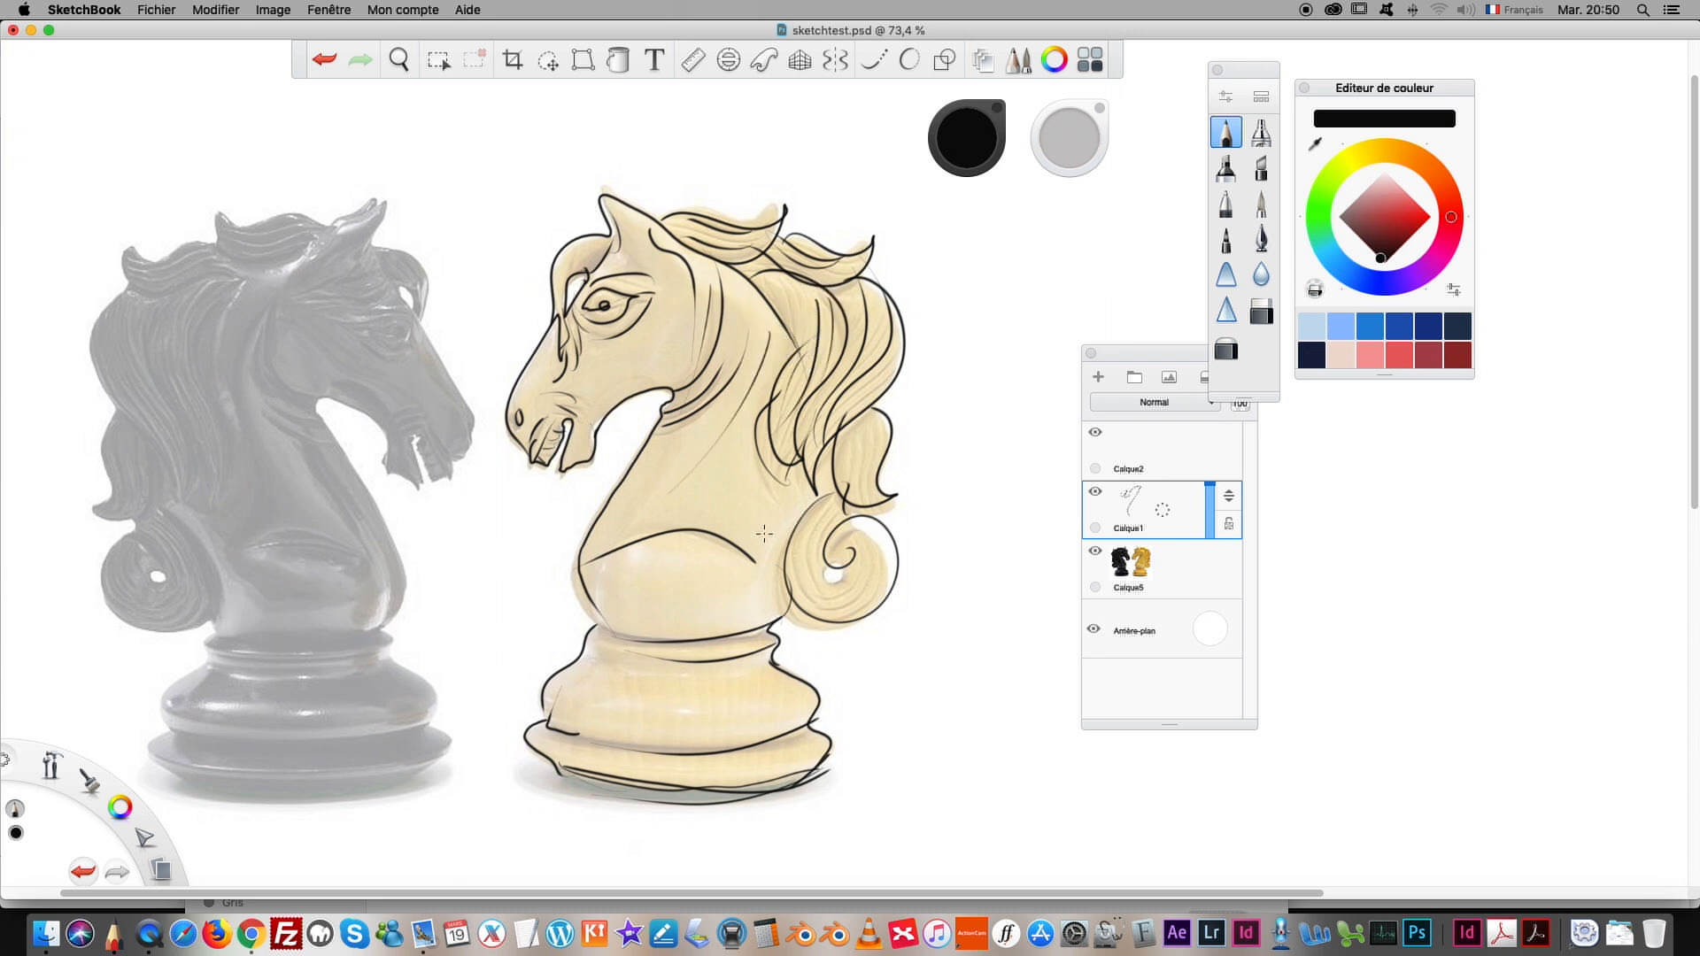
Step: Hide the knight photo layer Calque5 and move the layer Calque2 below Calque1
{"action": "left_click", "coordinate": [1135, 562]}
{"action": "left_click", "coordinate": [1093, 553]}
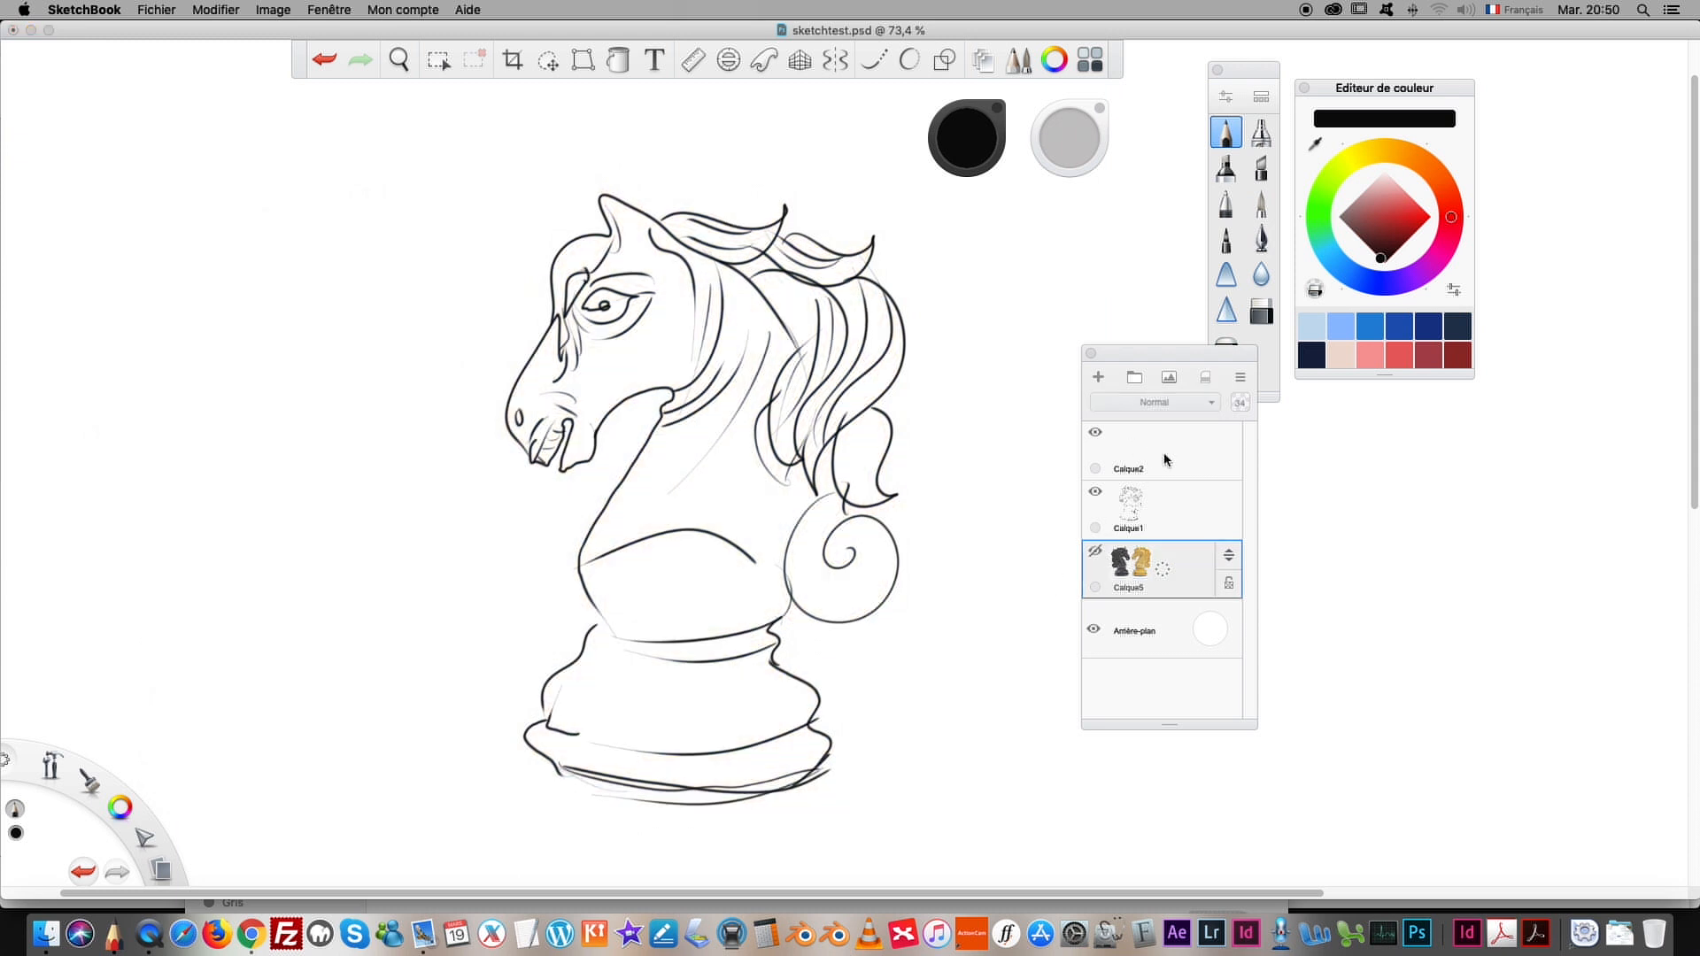
{"action": "left_click", "coordinate": [1186, 441]}
{"action": "left_click_drag", "start_coordinate": [1230, 448], "coordinate": [1217, 557]}
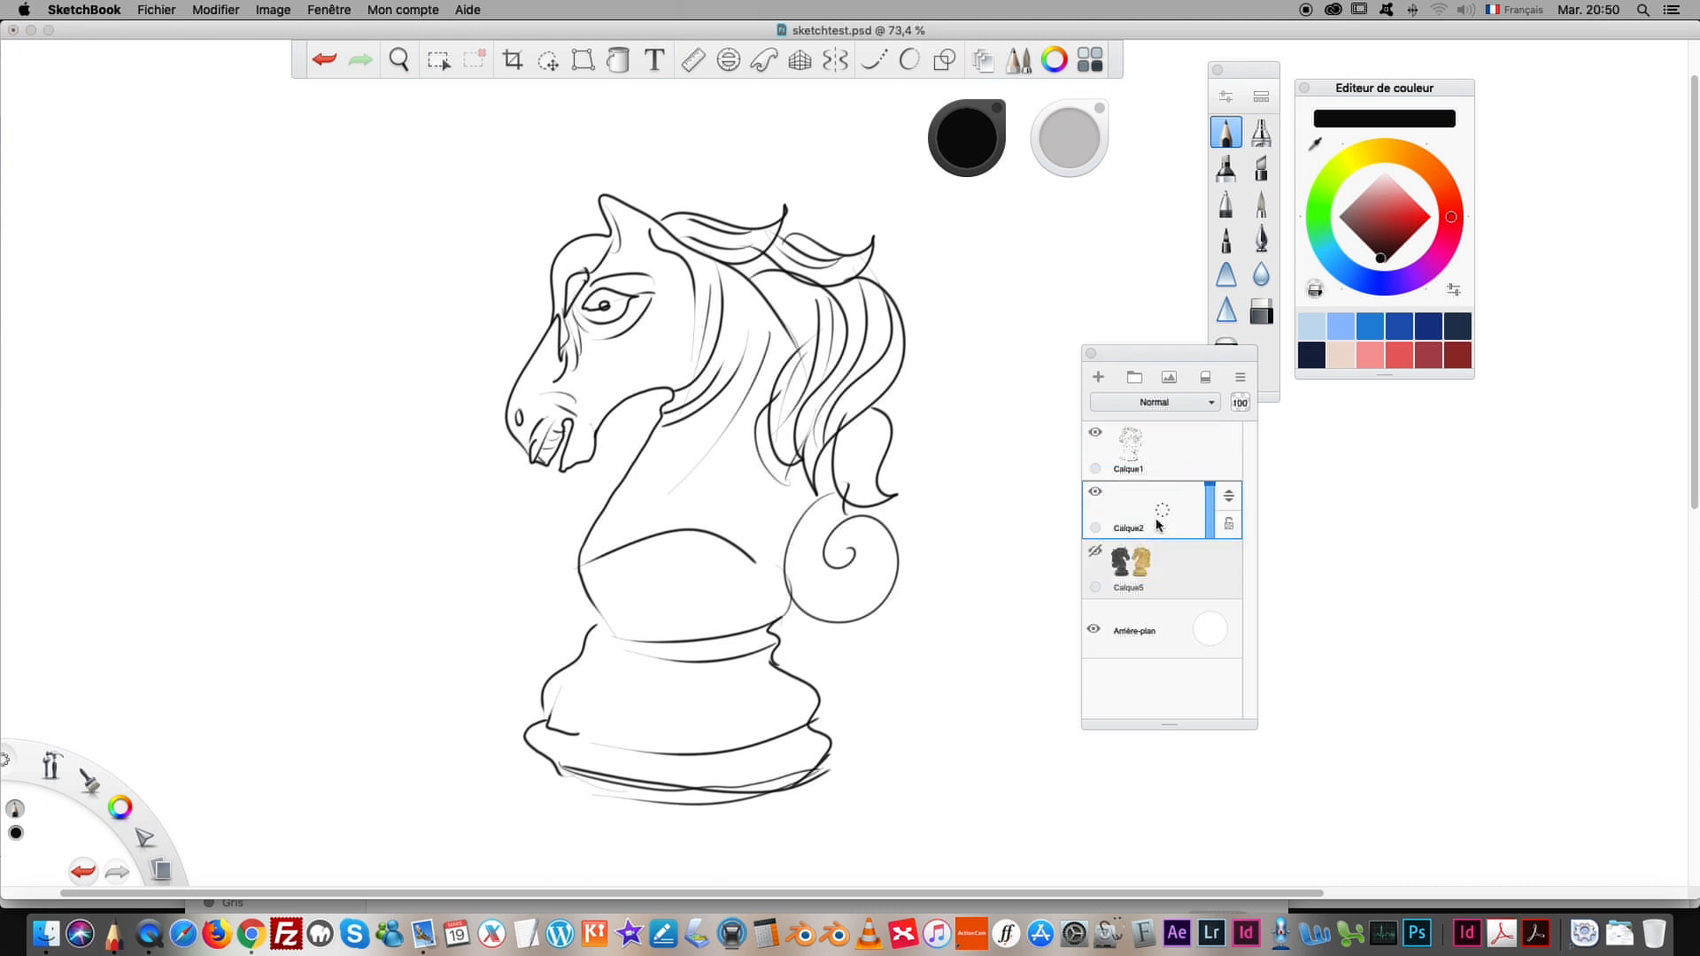
Step: Choose the airbrush, try red as the brush color, and set the color back to black
{"action": "left_click", "coordinate": [1260, 134]}
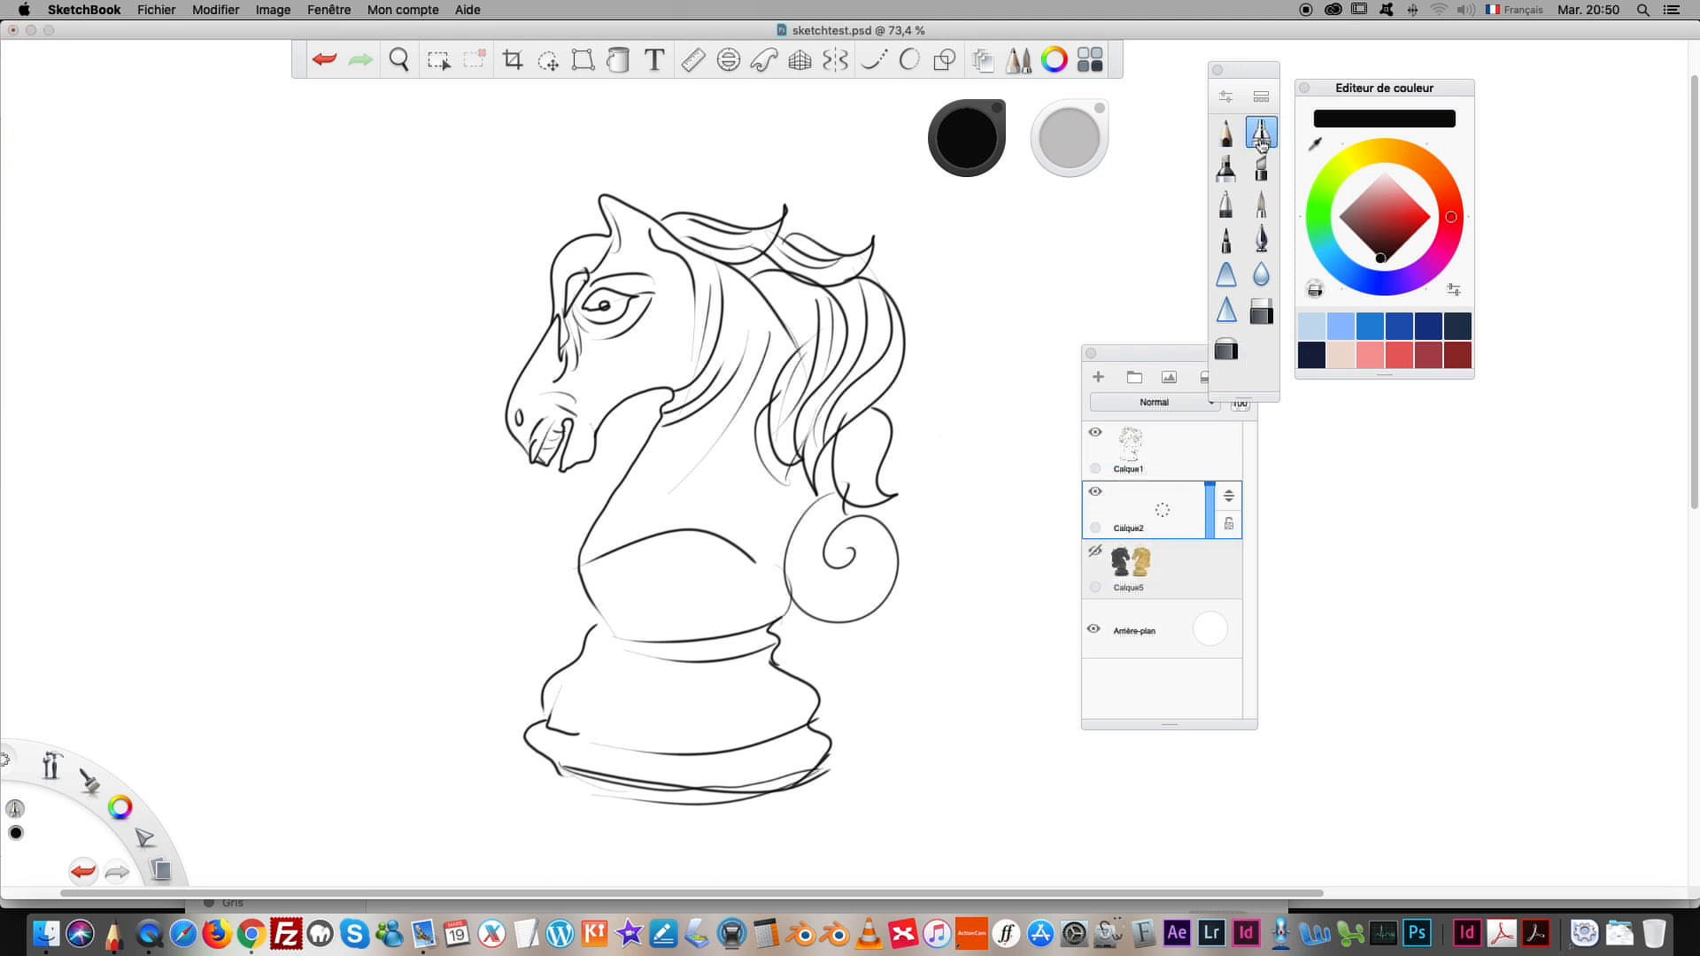
{"action": "left_click", "coordinate": [1412, 218]}
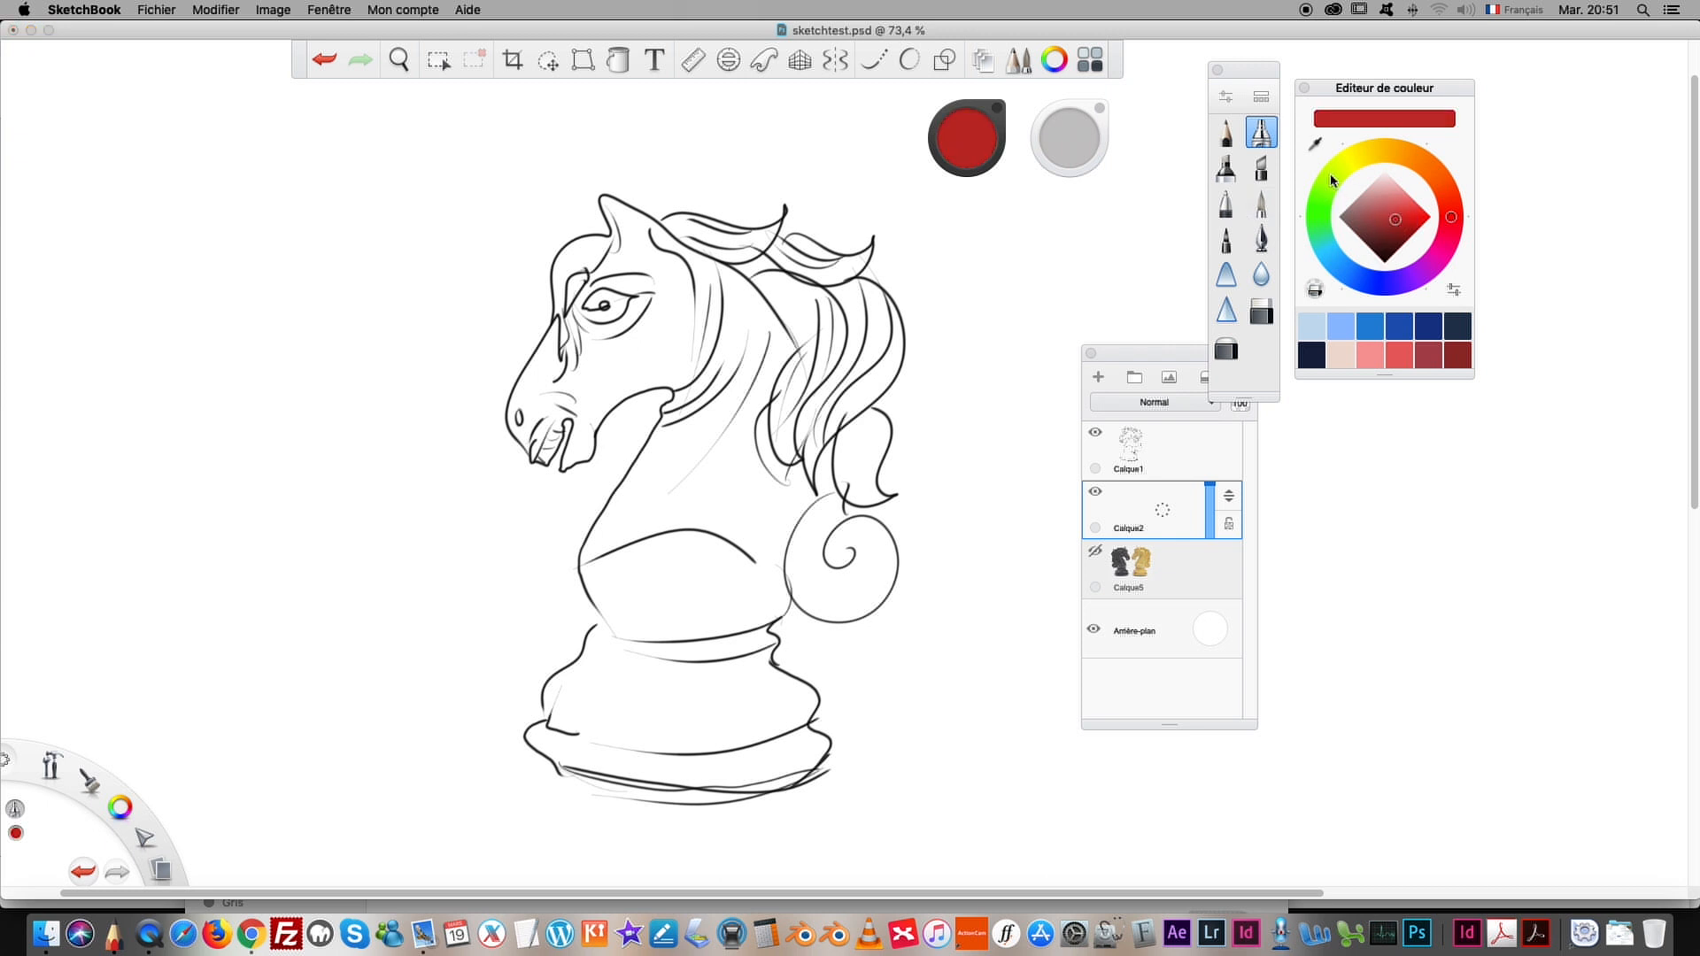
{"action": "left_click", "coordinate": [964, 138]}
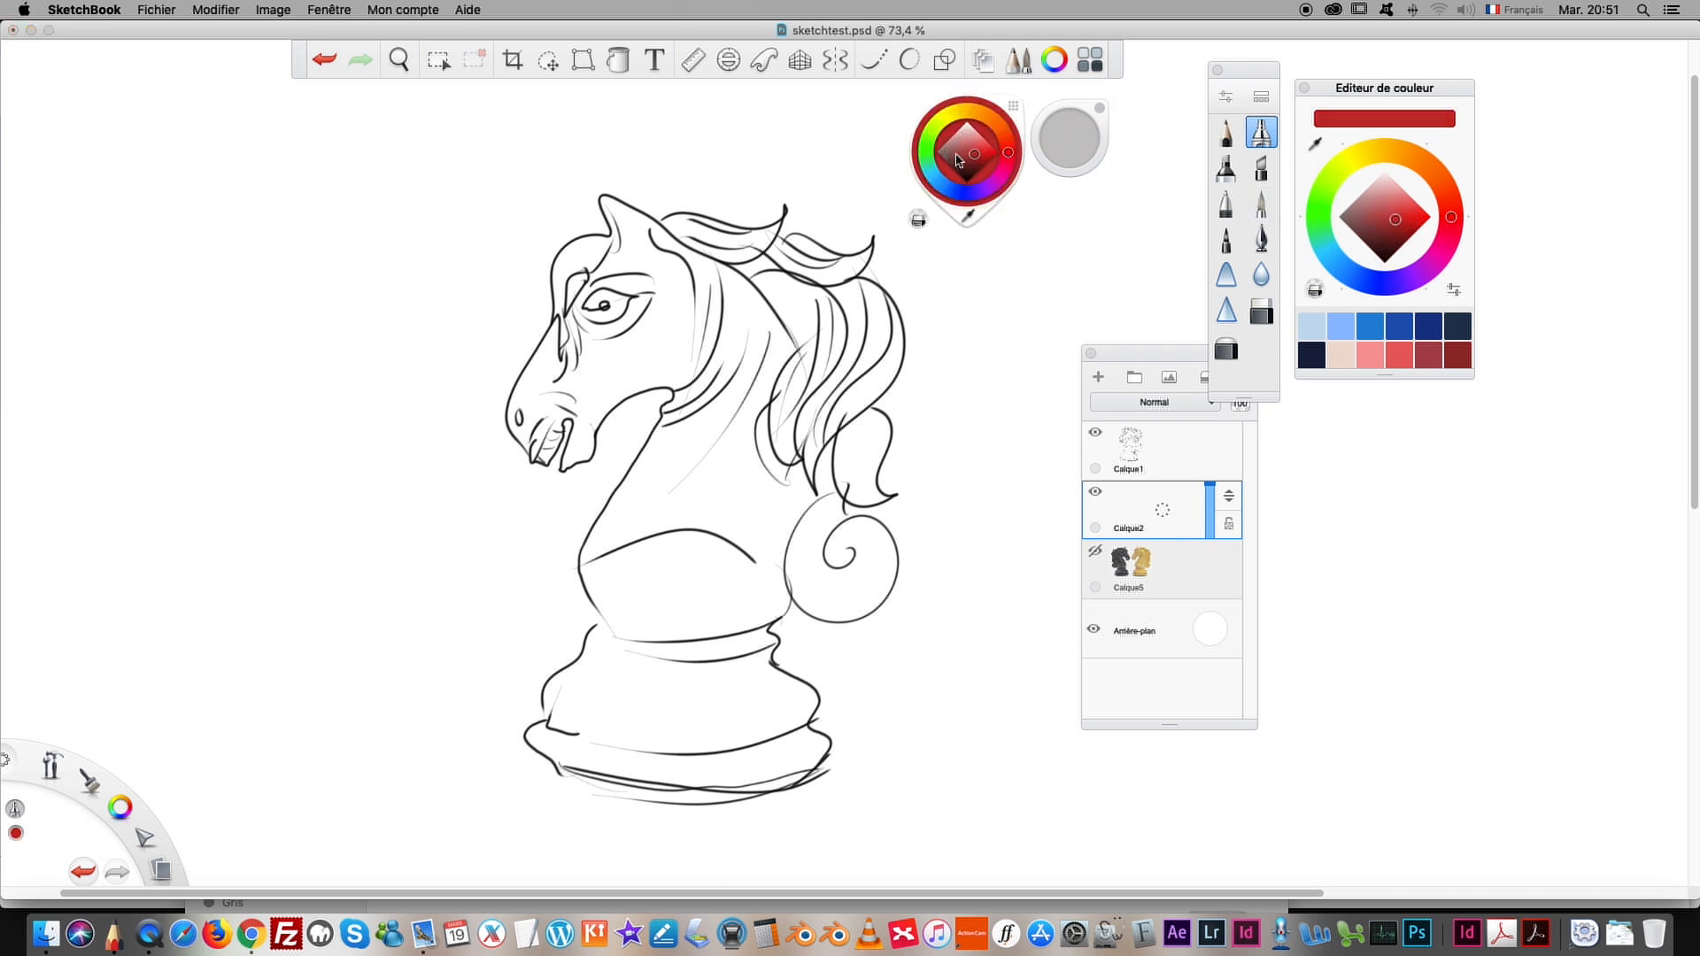
{"action": "left_click_drag", "start_coordinate": [1388, 248], "coordinate": [1383, 273]}
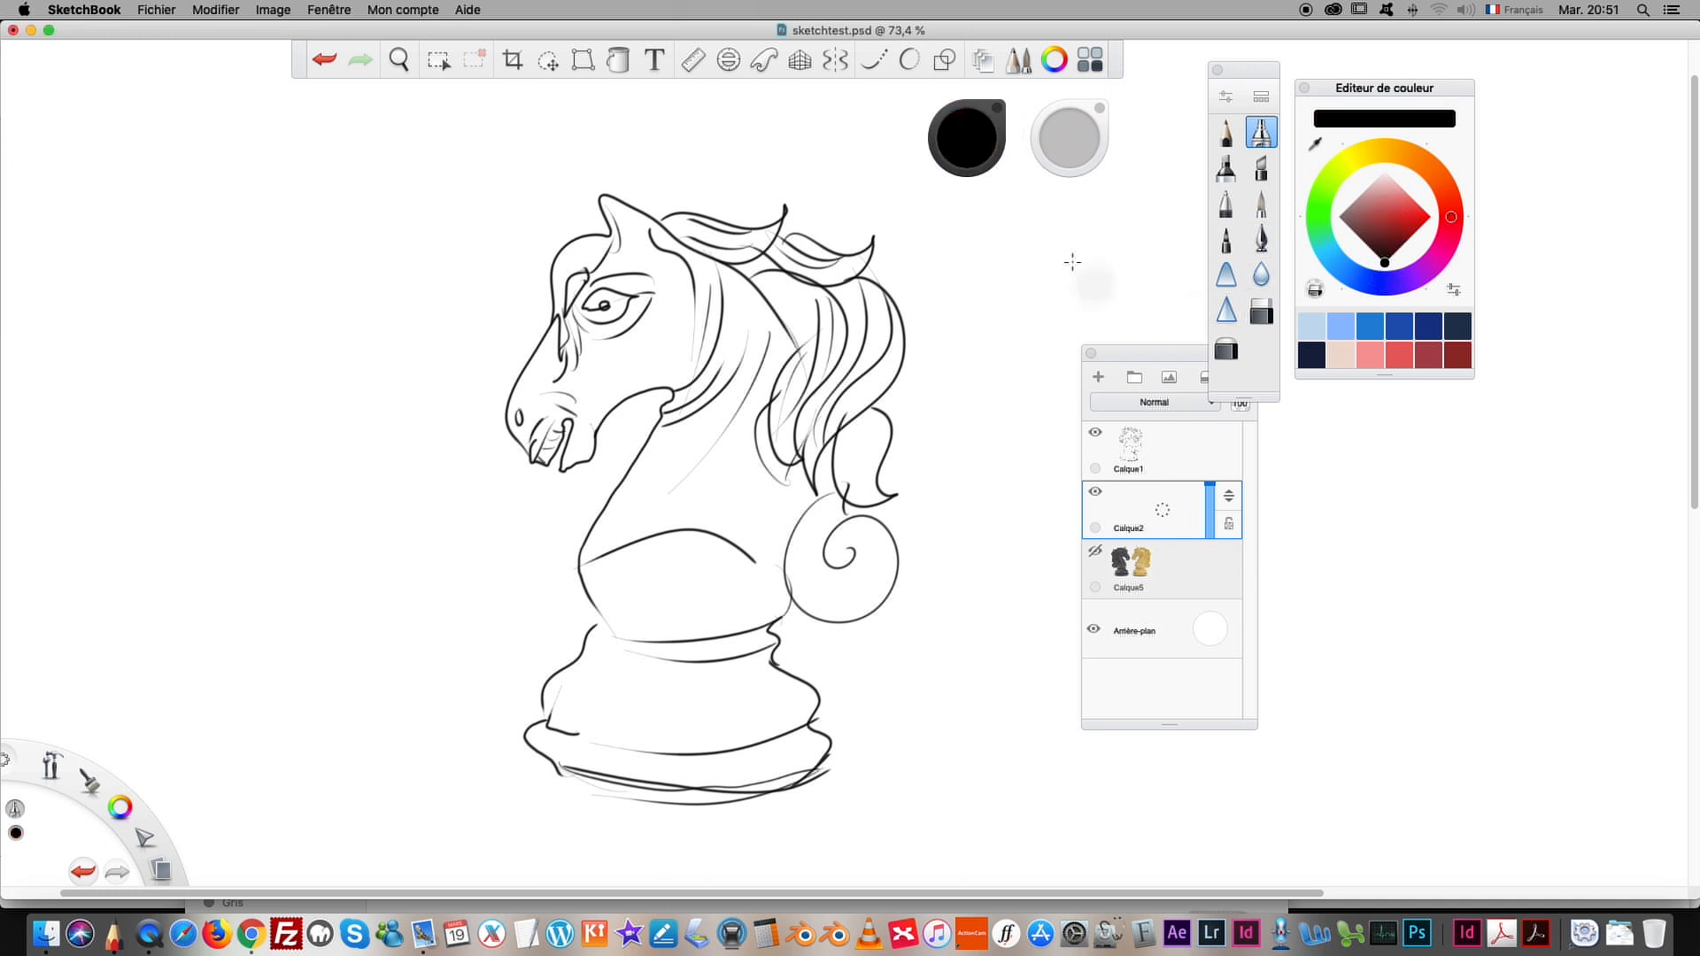
Step: Open the airbrush properties, raise the flow to 32%, and paint a test stroke beside the knight's mane
{"action": "left_click", "coordinate": [1261, 141]}
{"action": "mouse_move", "coordinate": [263, 550]}
{"action": "left_mouse_down"}
{"action": "mouse_move", "coordinate": [390, 280]}
{"action": "mouse_move", "coordinate": [336, 95]}
{"action": "mouse_move", "coordinate": [363, 81]}
{"action": "left_mouse_up"}
{"action": "mouse_move", "coordinate": [281, 341]}
{"action": "left_mouse_down"}
{"action": "mouse_move", "coordinate": [336, 338]}
{"action": "mouse_move", "coordinate": [300, 339]}
{"action": "left_mouse_up"}
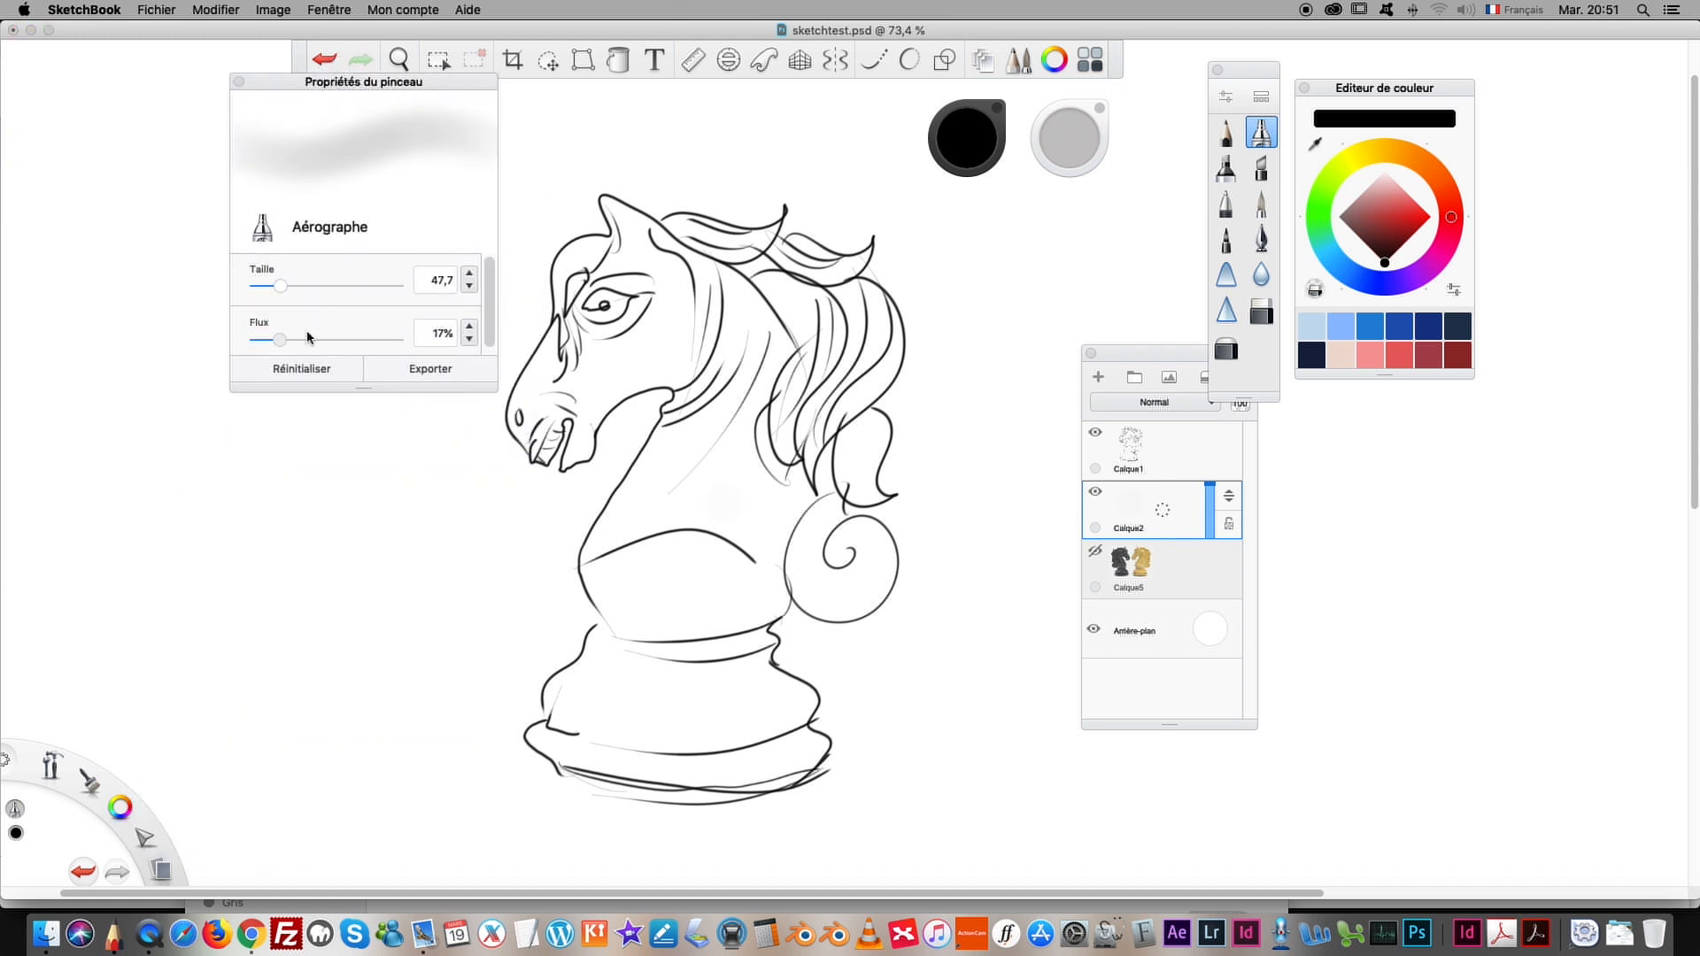
{"action": "mouse_move", "coordinate": [990, 456]}
{"action": "left_mouse_down"}
{"action": "mouse_move", "coordinate": [962, 227]}
{"action": "mouse_move", "coordinate": [947, 534]}
{"action": "left_mouse_up"}
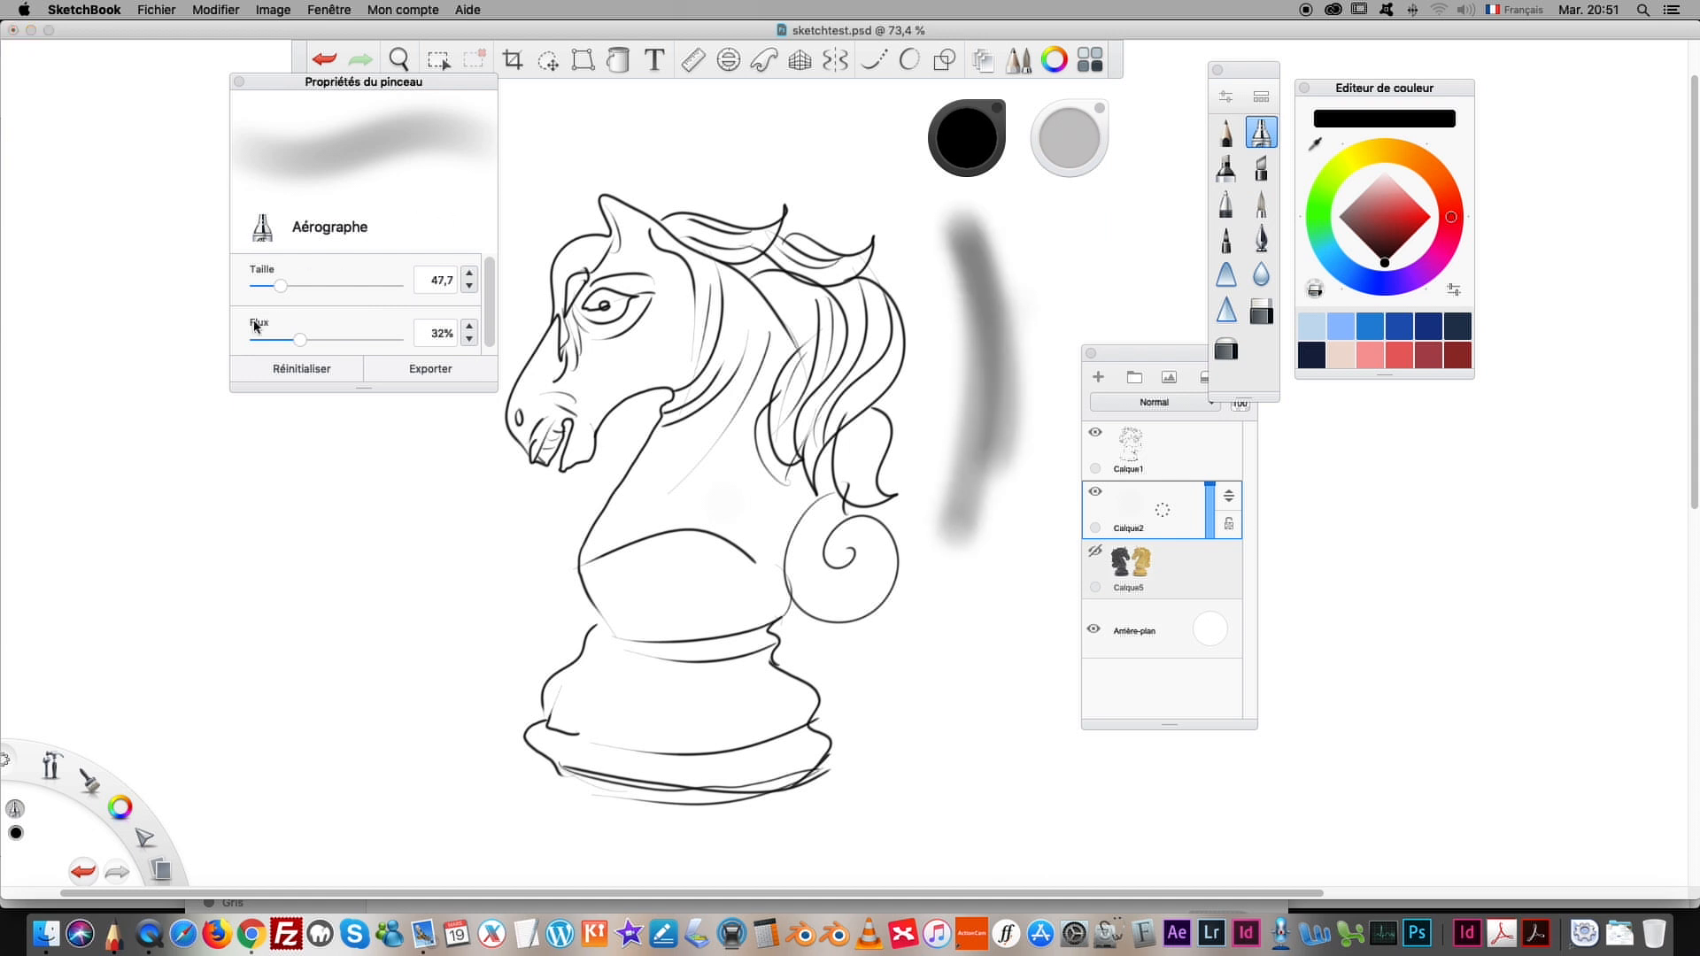
Step: Test the airbrush beside the knight at size 16.1, and again at size 6.6 with 46% flow
{"action": "left_click_drag", "start_coordinate": [268, 287], "coordinate": [262, 286]}
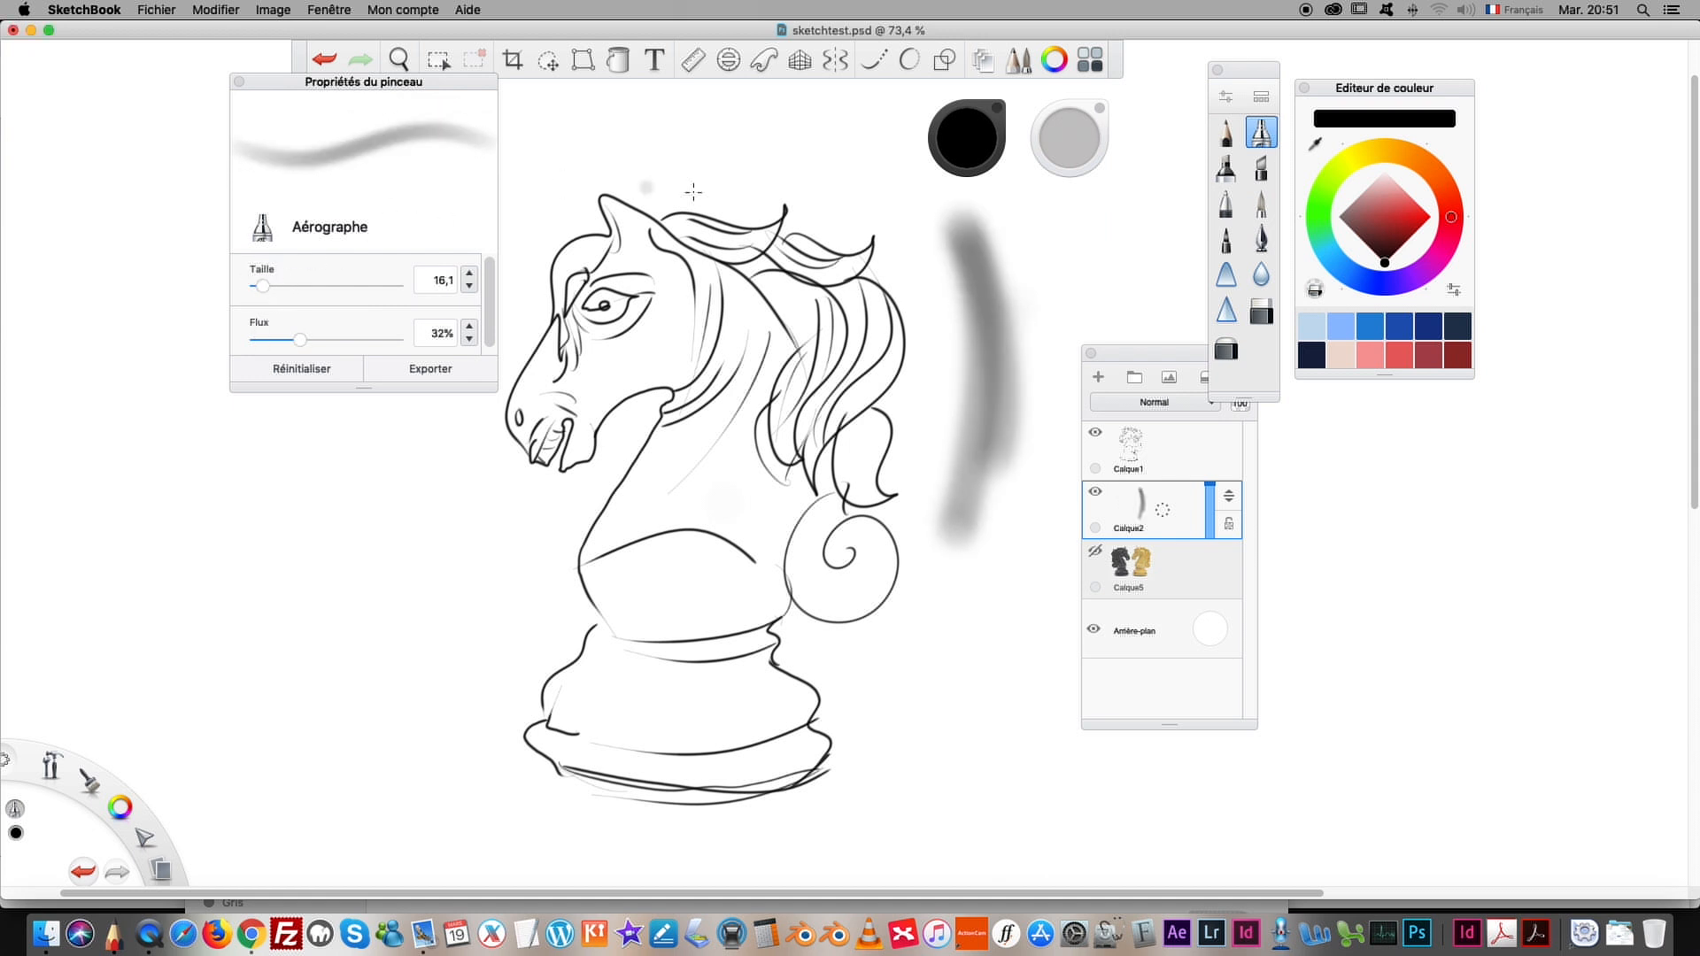
{"action": "left_click_drag", "start_coordinate": [996, 232], "coordinate": [944, 611]}
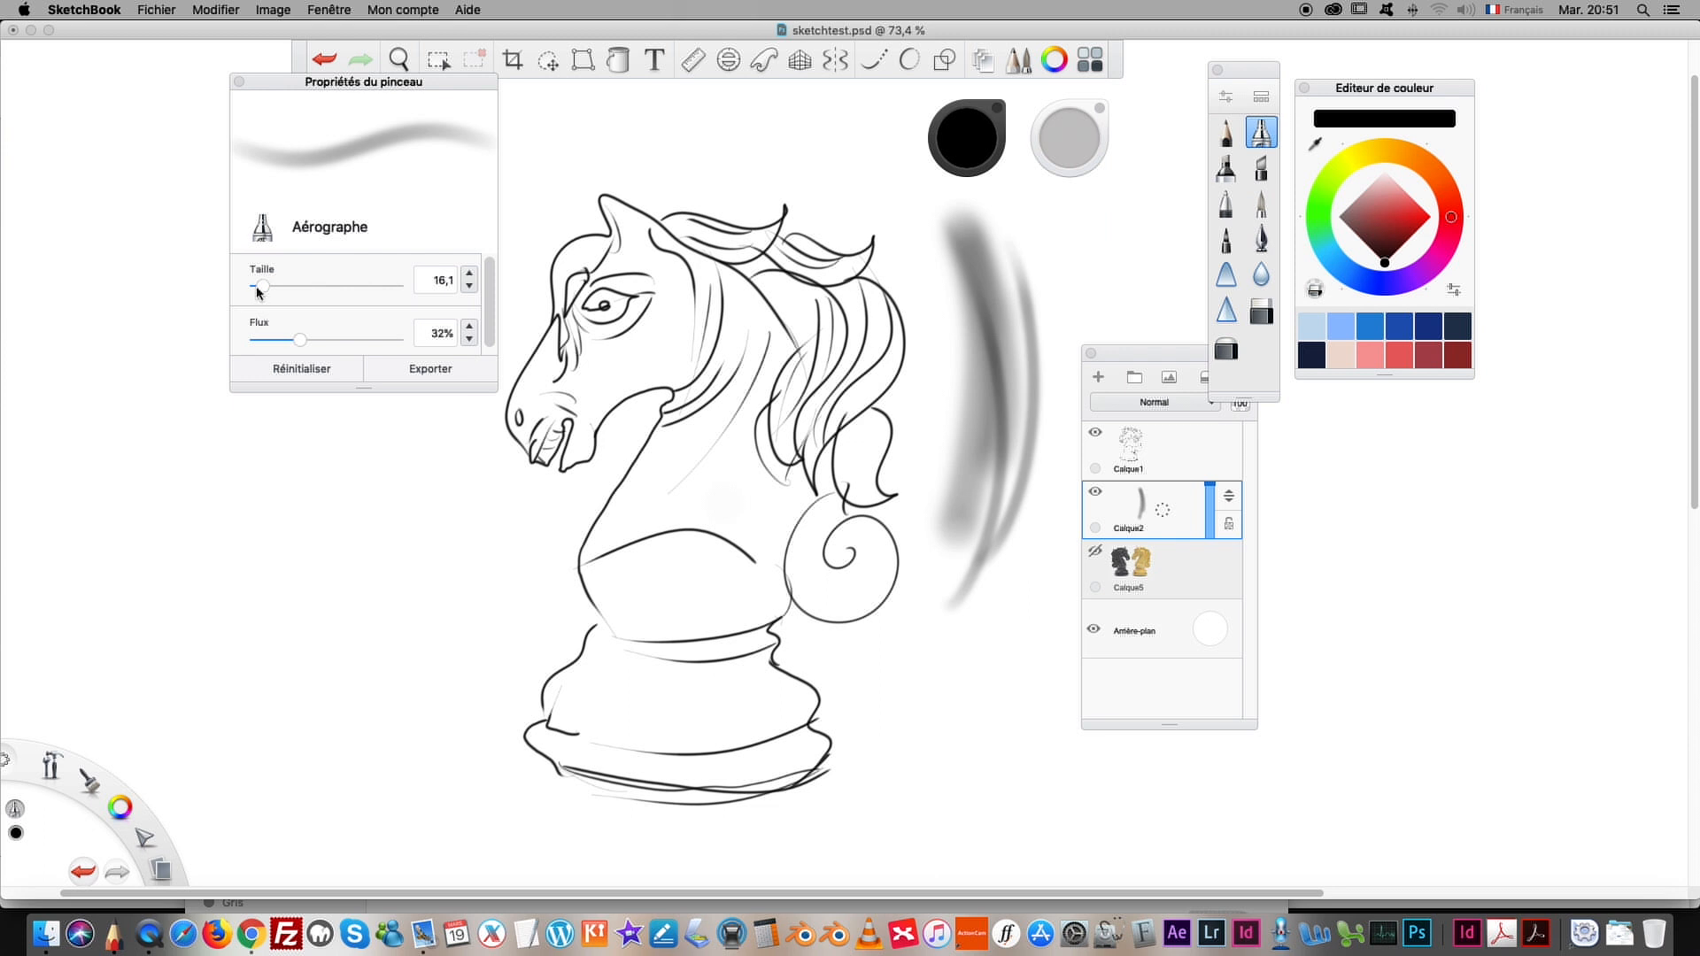
{"action": "left_click_drag", "start_coordinate": [259, 290], "coordinate": [252, 286]}
{"action": "left_click_drag", "start_coordinate": [301, 340], "coordinate": [321, 340]}
{"action": "mouse_move", "coordinate": [1018, 390]}
{"action": "left_mouse_down"}
{"action": "mouse_move", "coordinate": [1051, 254]}
{"action": "mouse_move", "coordinate": [994, 380]}
{"action": "mouse_move", "coordinate": [979, 553]}
{"action": "left_mouse_up"}
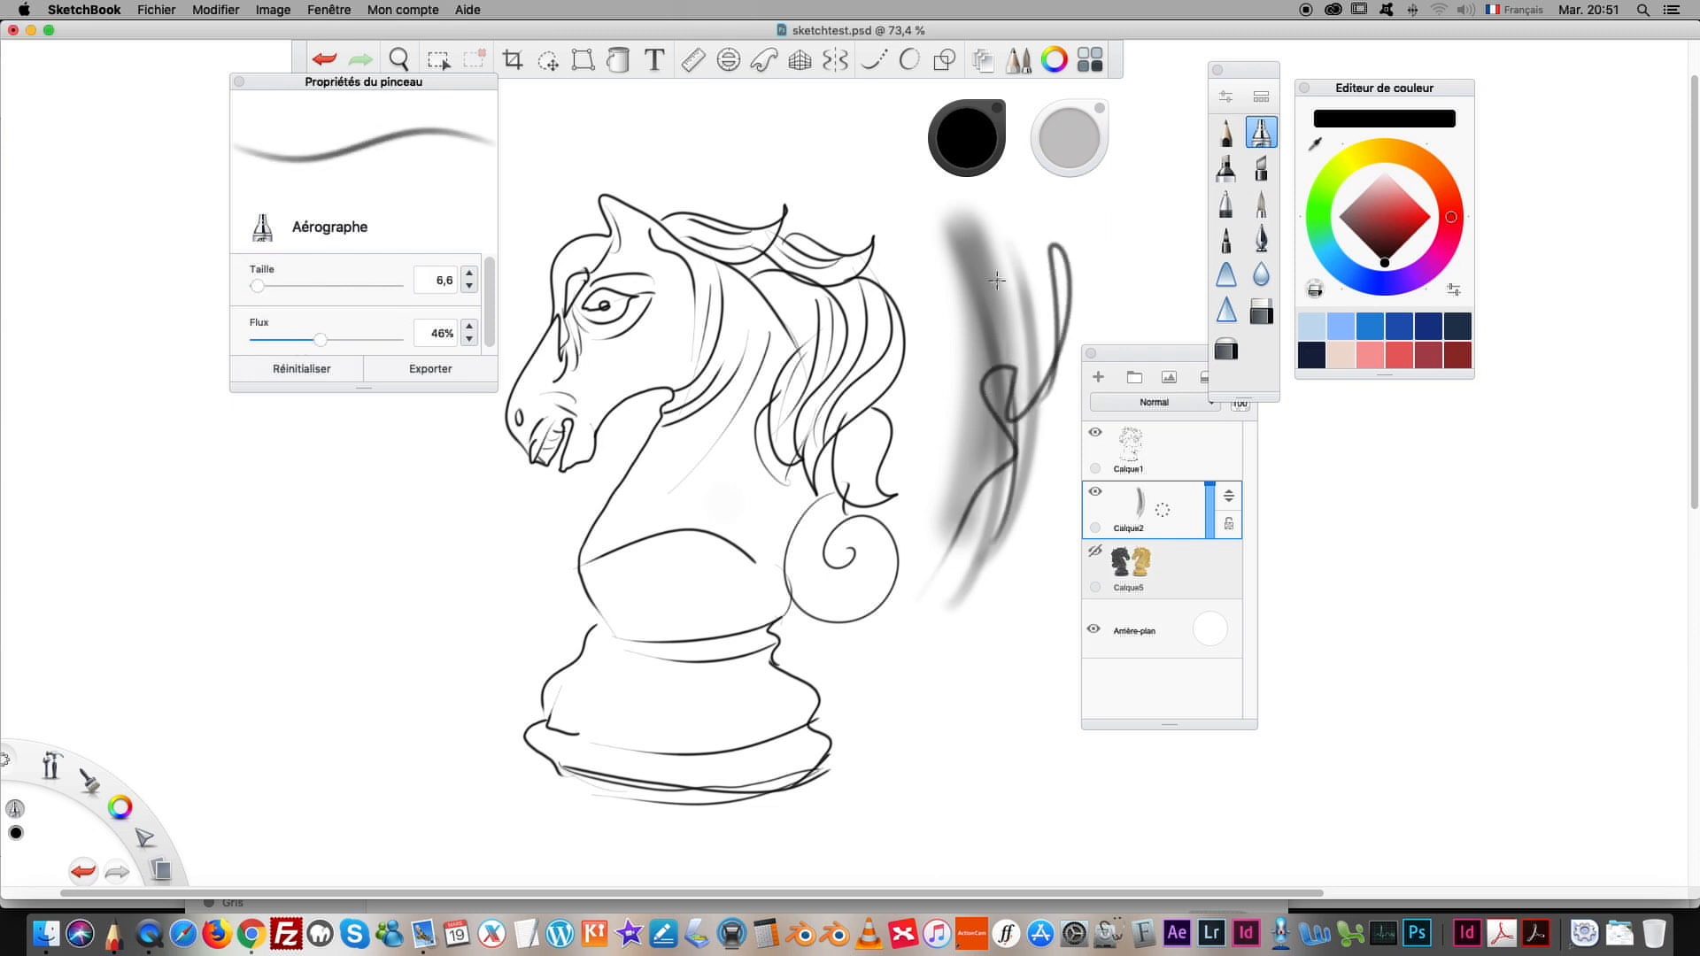
Step: Set the airbrush to size 93.6 and 9% flow, and rearrange the layer and brush property windows around the drawing
{"action": "mouse_move", "coordinate": [321, 340]}
{"action": "left_mouse_down"}
{"action": "mouse_move", "coordinate": [272, 339]}
{"action": "mouse_move", "coordinate": [259, 282]}
{"action": "mouse_move", "coordinate": [290, 285]}
{"action": "mouse_move", "coordinate": [264, 338]}
{"action": "mouse_move", "coordinate": [299, 282]}
{"action": "mouse_move", "coordinate": [320, 280]}
{"action": "mouse_move", "coordinate": [306, 284]}
{"action": "left_mouse_up"}
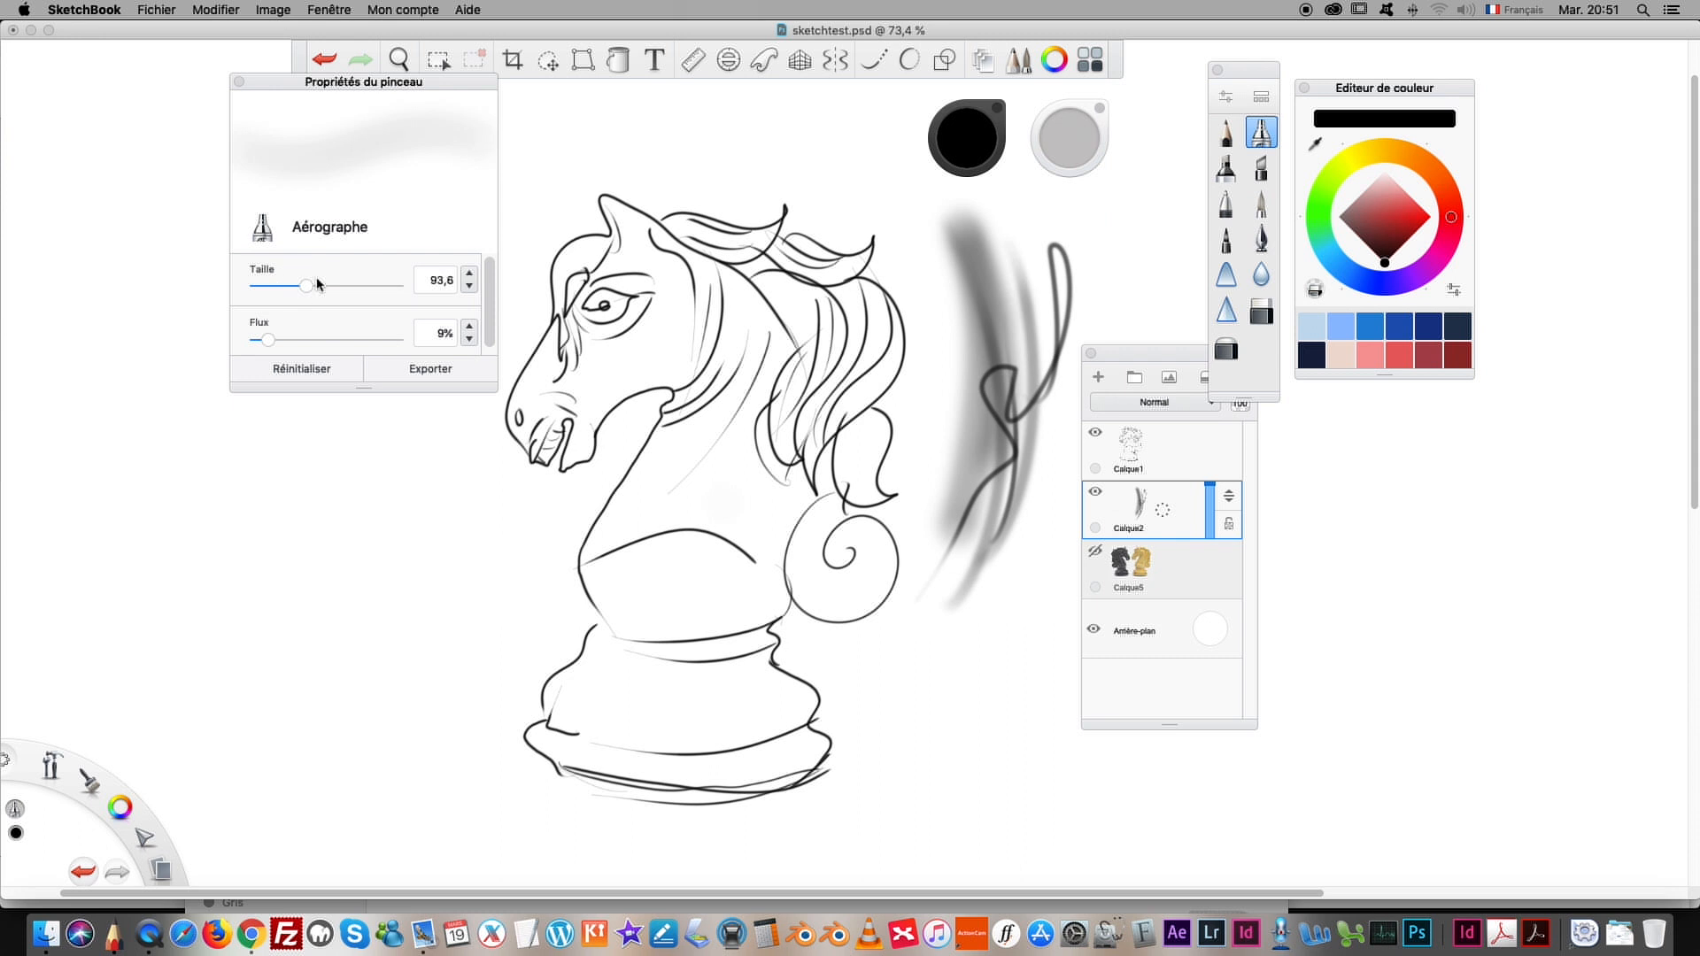
{"action": "left_click_drag", "start_coordinate": [1150, 356], "coordinate": [1152, 329]}
{"action": "left_click", "coordinate": [1178, 417]}
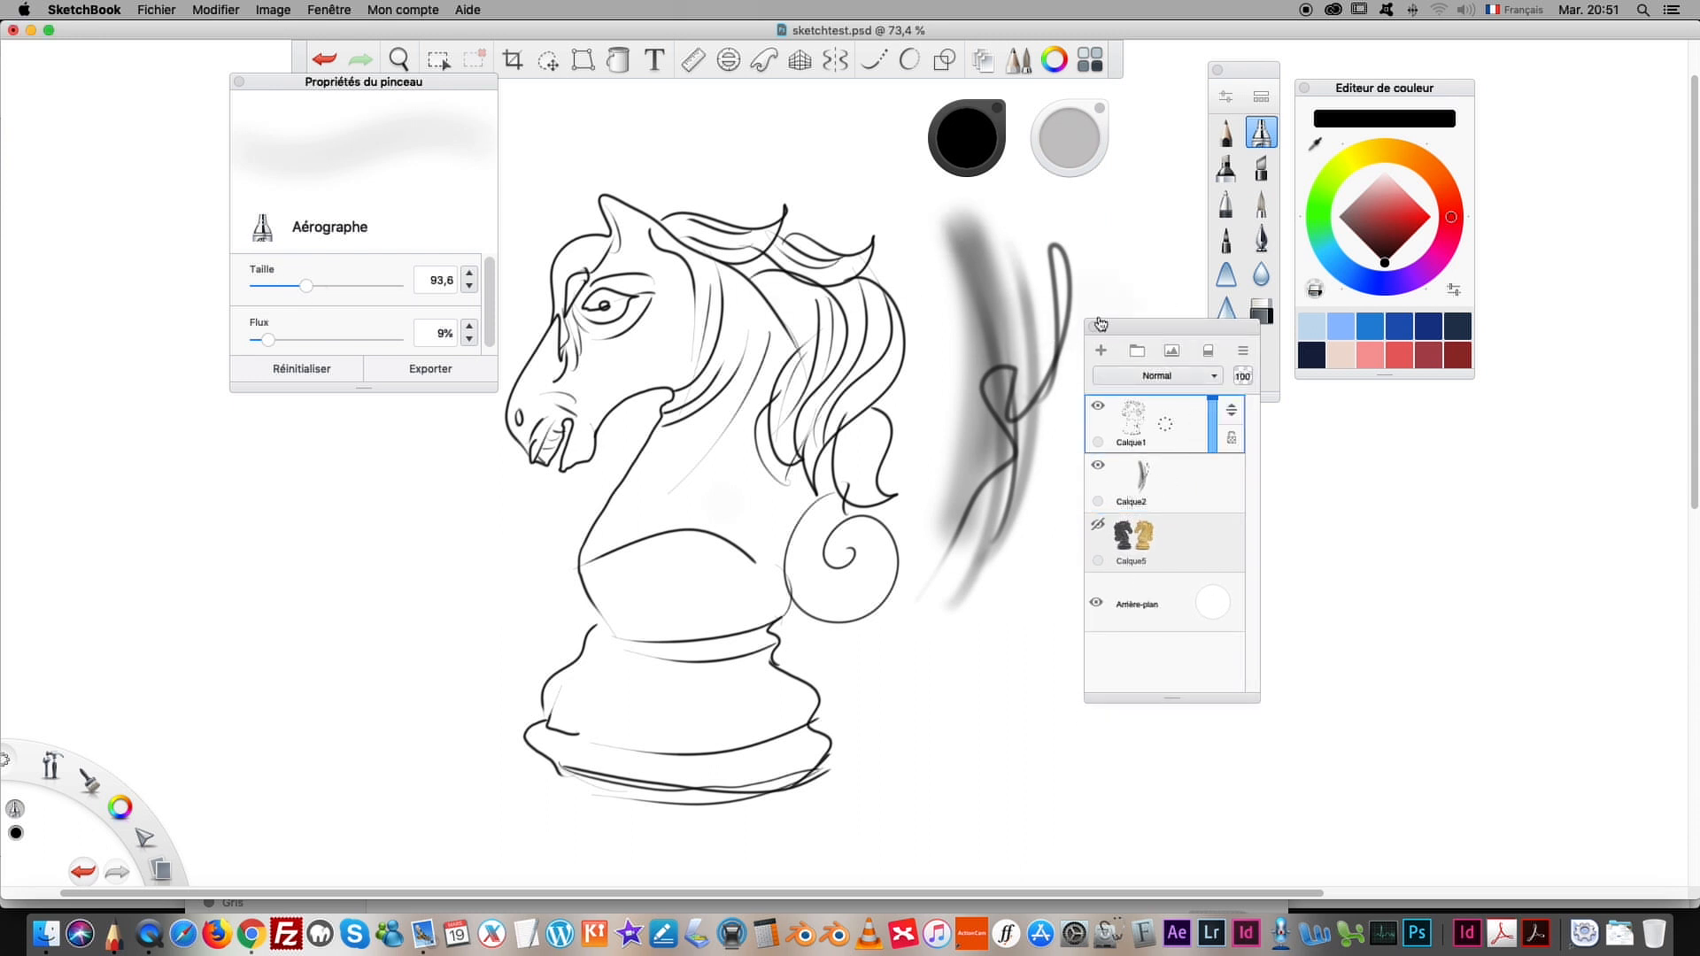
{"action": "mouse_move", "coordinate": [385, 80]}
{"action": "left_mouse_down"}
{"action": "mouse_move", "coordinate": [286, 124]}
{"action": "mouse_move", "coordinate": [402, 76]}
{"action": "mouse_move", "coordinate": [358, 468]}
{"action": "left_mouse_up"}
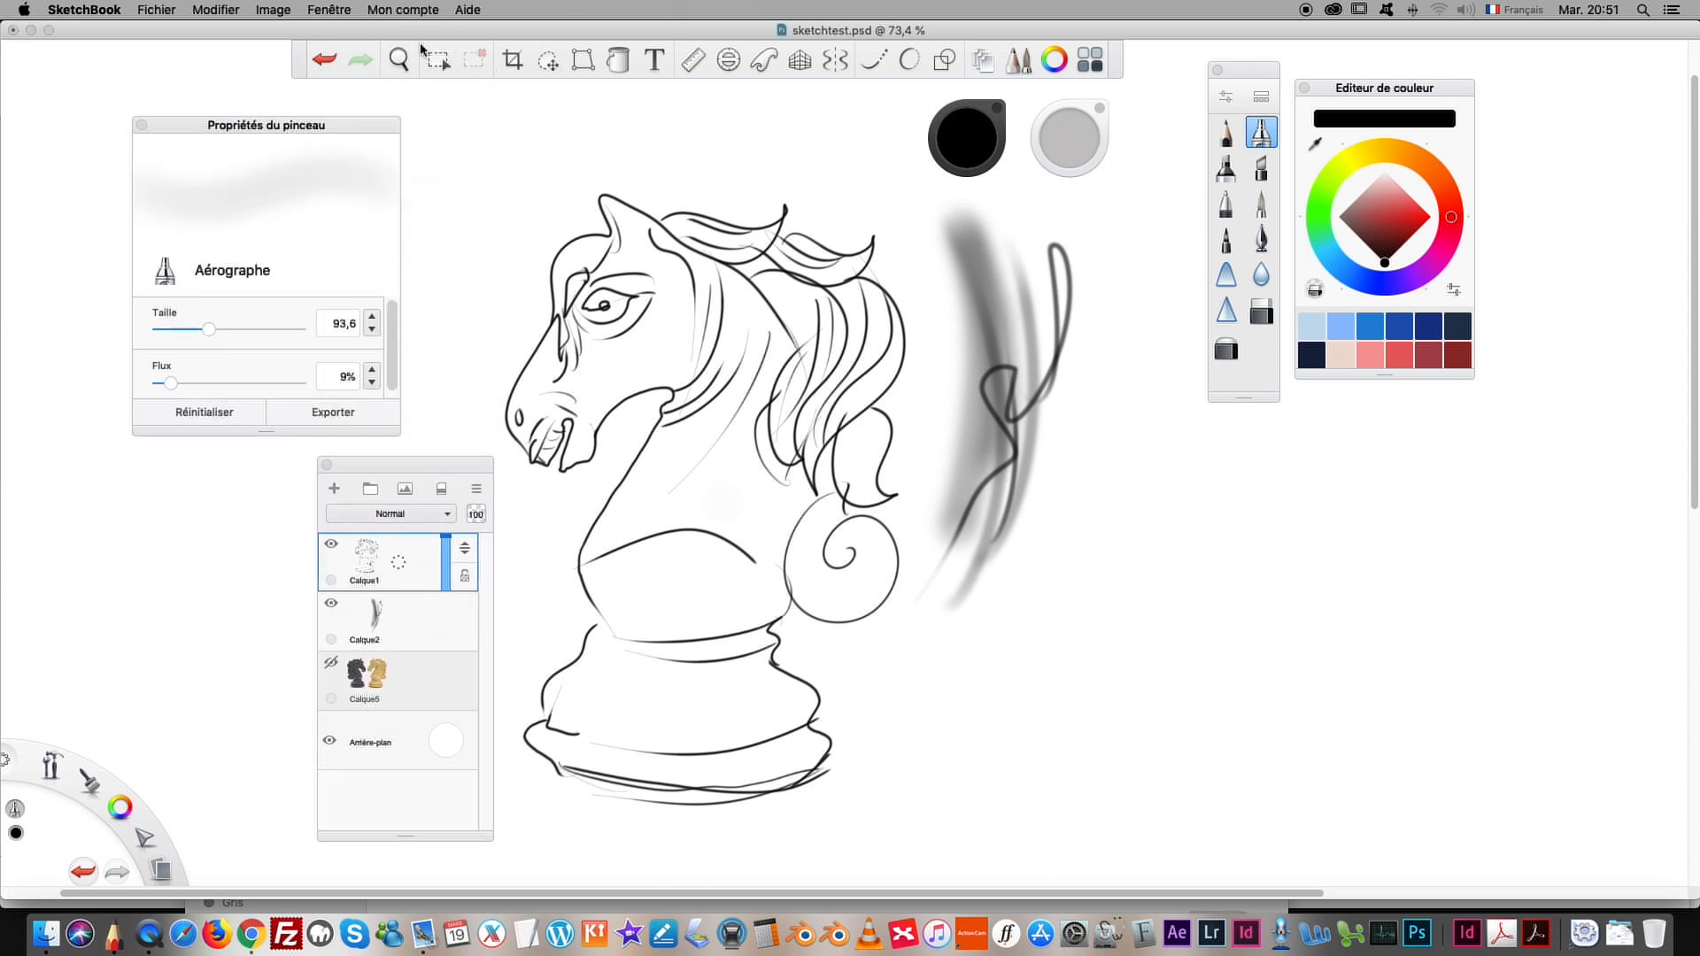
Step: Select the whole knight drawing by tracing around its outer contour with the lasso
{"action": "left_click", "coordinate": [437, 59]}
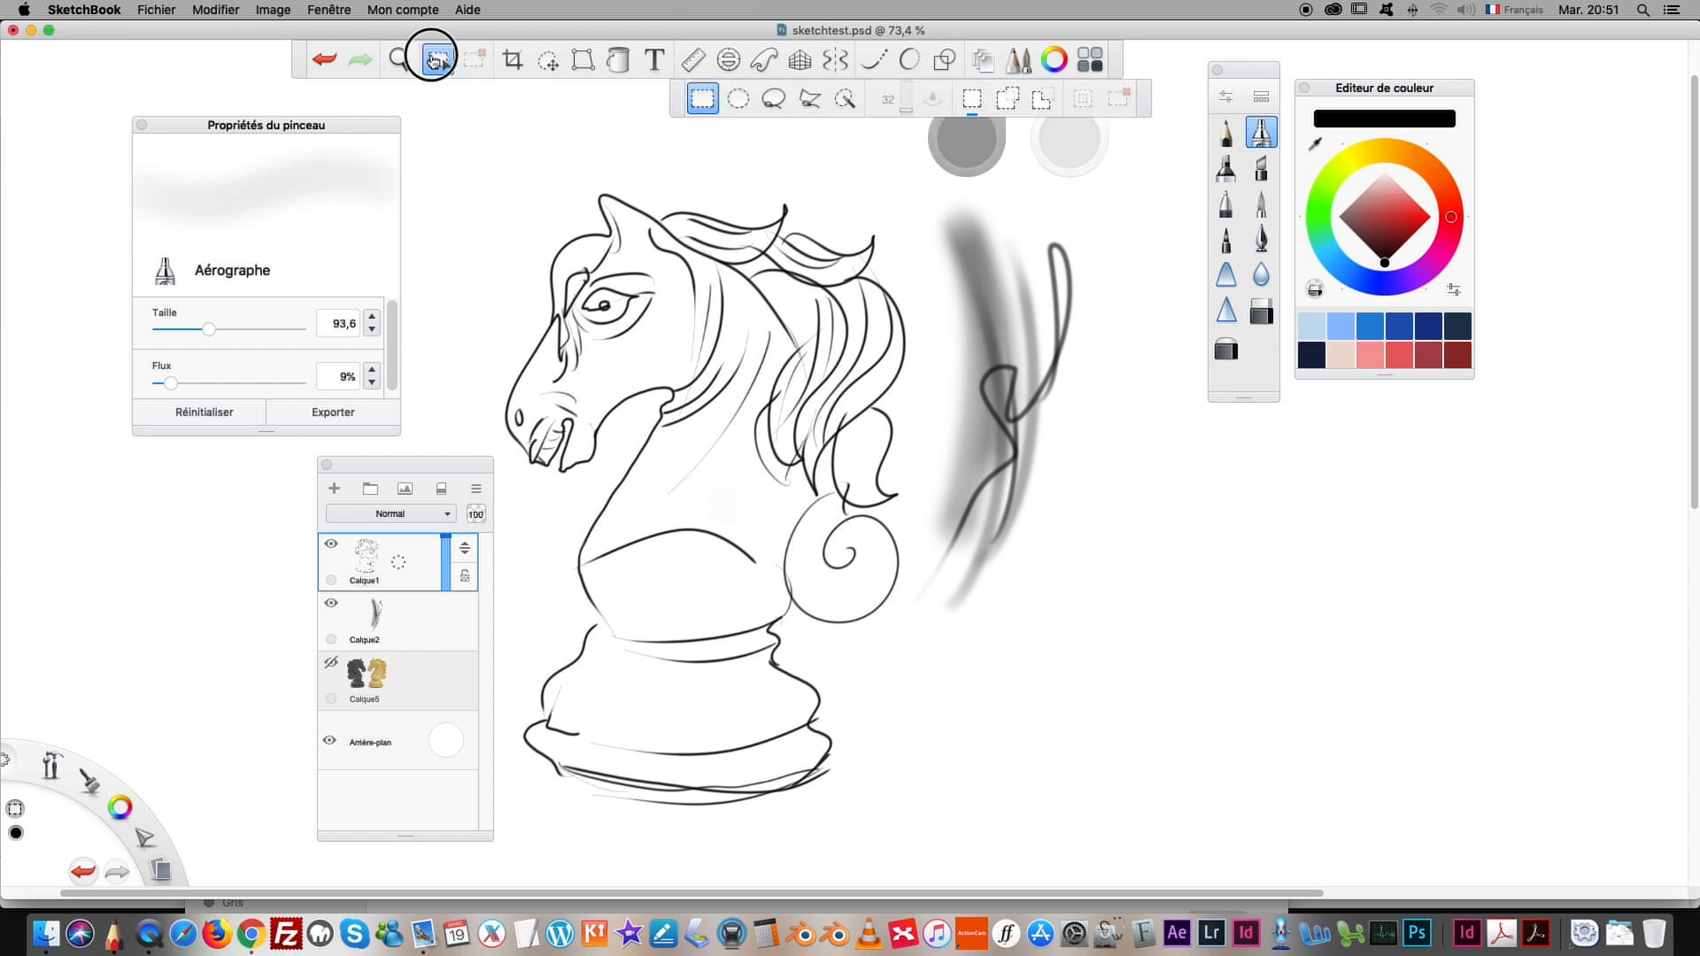
{"action": "left_click", "coordinate": [771, 99]}
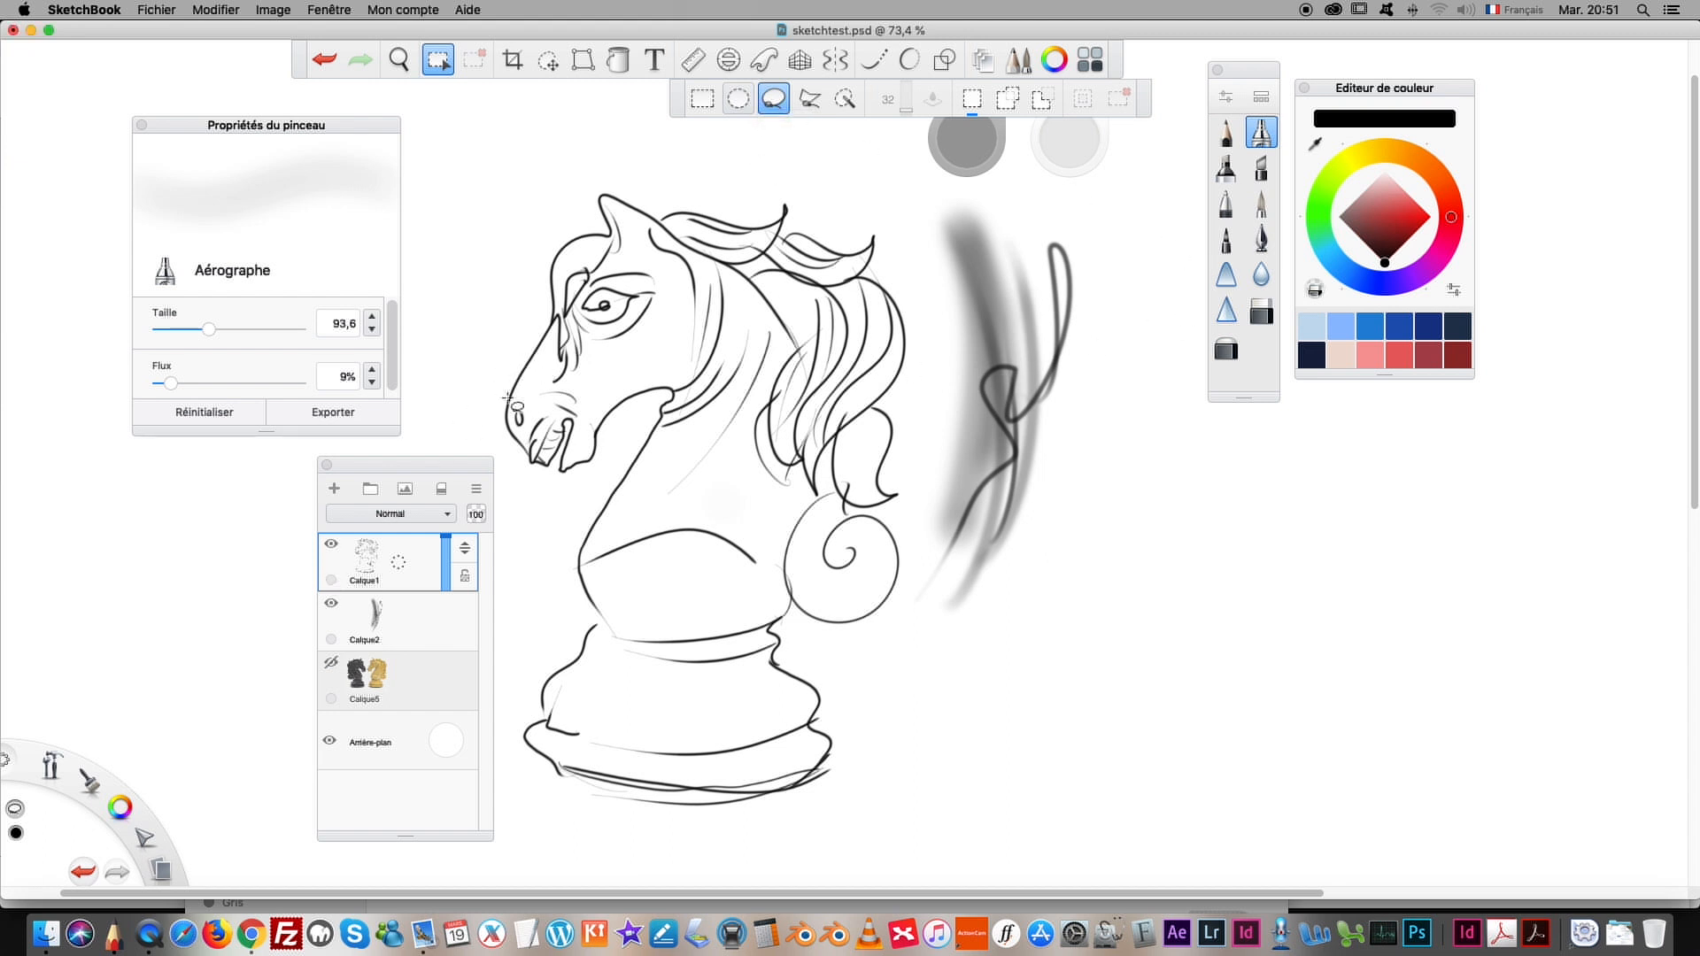
{"action": "mouse_move", "coordinate": [504, 410]}
{"action": "left_mouse_down"}
{"action": "mouse_move", "coordinate": [605, 200]}
{"action": "mouse_move", "coordinate": [784, 213]}
{"action": "mouse_move", "coordinate": [881, 266]}
{"action": "mouse_move", "coordinate": [899, 305]}
{"action": "mouse_move", "coordinate": [901, 366]}
{"action": "mouse_move", "coordinate": [877, 405]}
{"action": "mouse_move", "coordinate": [894, 489]}
{"action": "mouse_move", "coordinate": [870, 512]}
{"action": "mouse_move", "coordinate": [898, 541]}
{"action": "mouse_move", "coordinate": [837, 620]}
{"action": "mouse_move", "coordinate": [791, 604]}
{"action": "mouse_move", "coordinate": [776, 641]}
{"action": "mouse_move", "coordinate": [820, 722]}
{"action": "mouse_move", "coordinate": [760, 797]}
{"action": "mouse_move", "coordinate": [560, 780]}
{"action": "mouse_move", "coordinate": [538, 752]}
{"action": "left_mouse_up"}
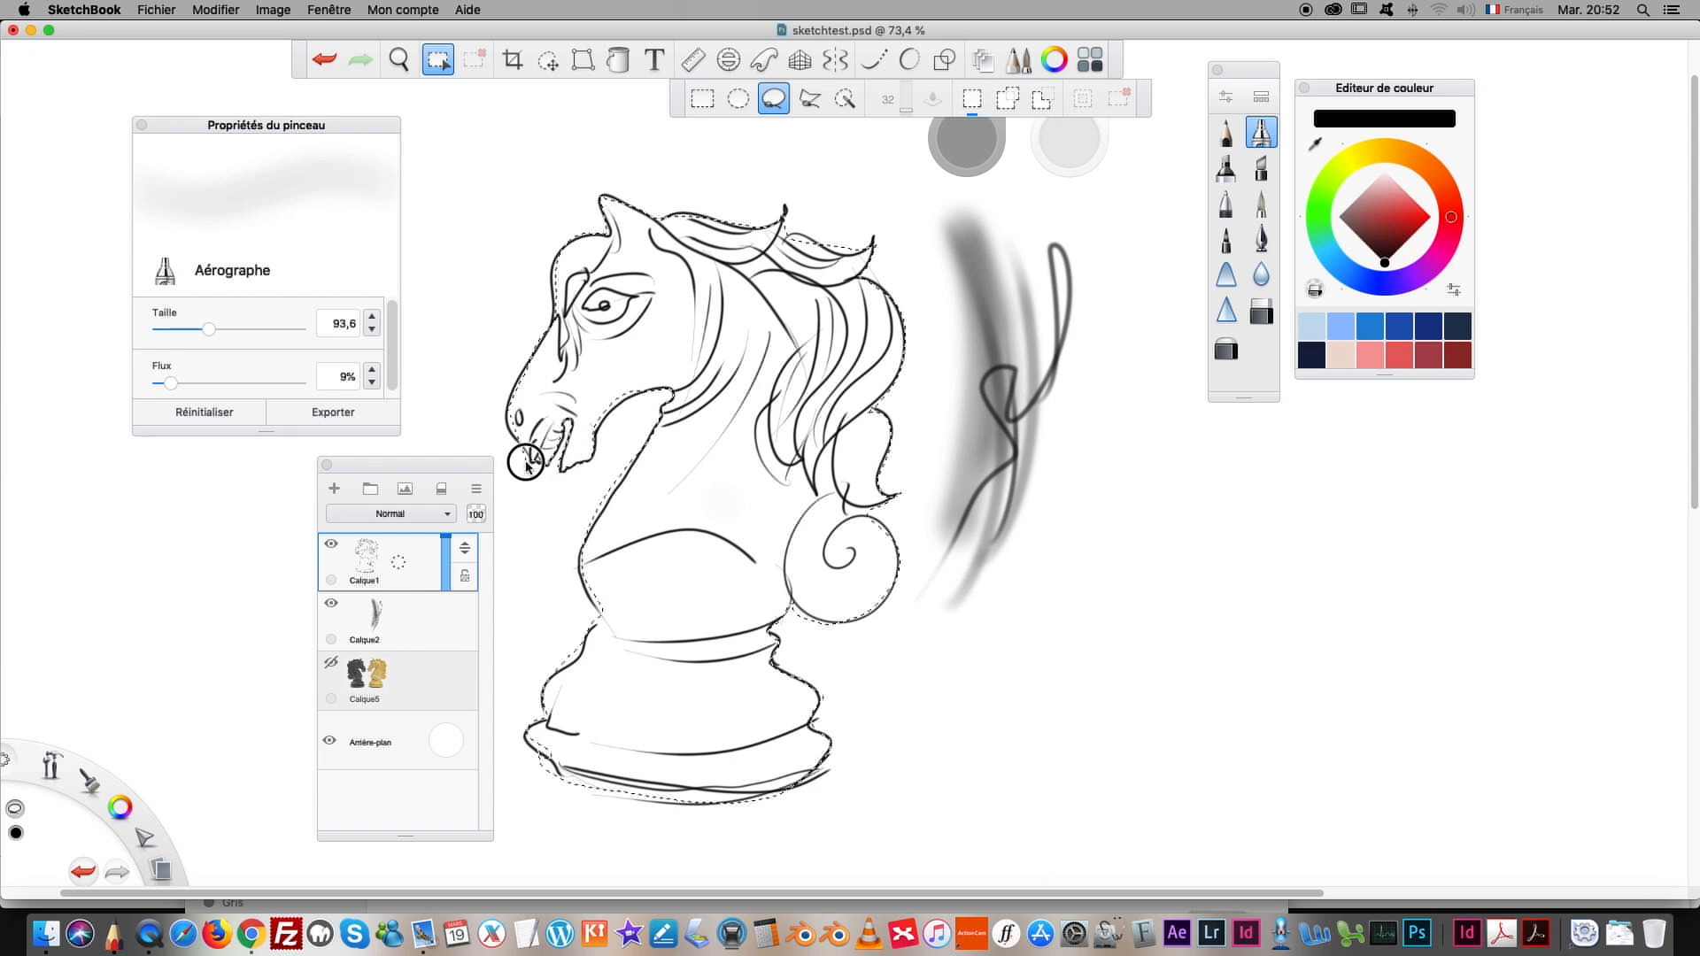
{"action": "left_click_drag", "start_coordinate": [514, 389], "coordinate": [524, 365]}
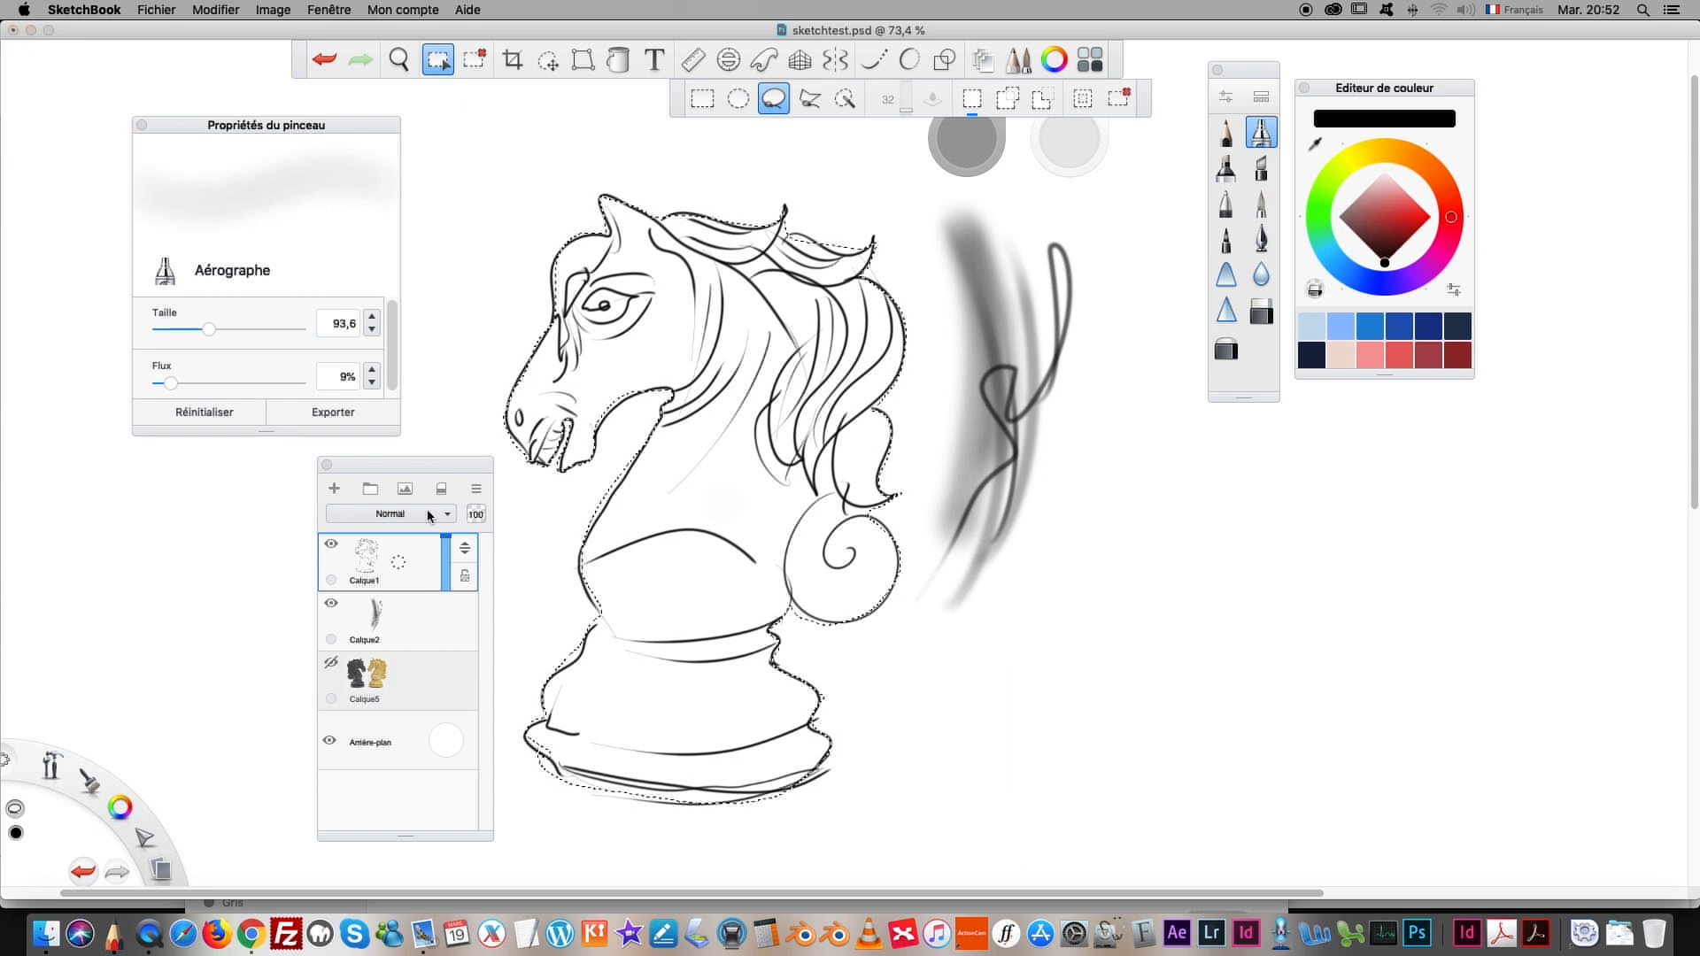
Step: Make Calque2 active with the airbrush at size 99.9, and place the brush properties beneath the color editor
{"action": "left_click", "coordinate": [425, 622]}
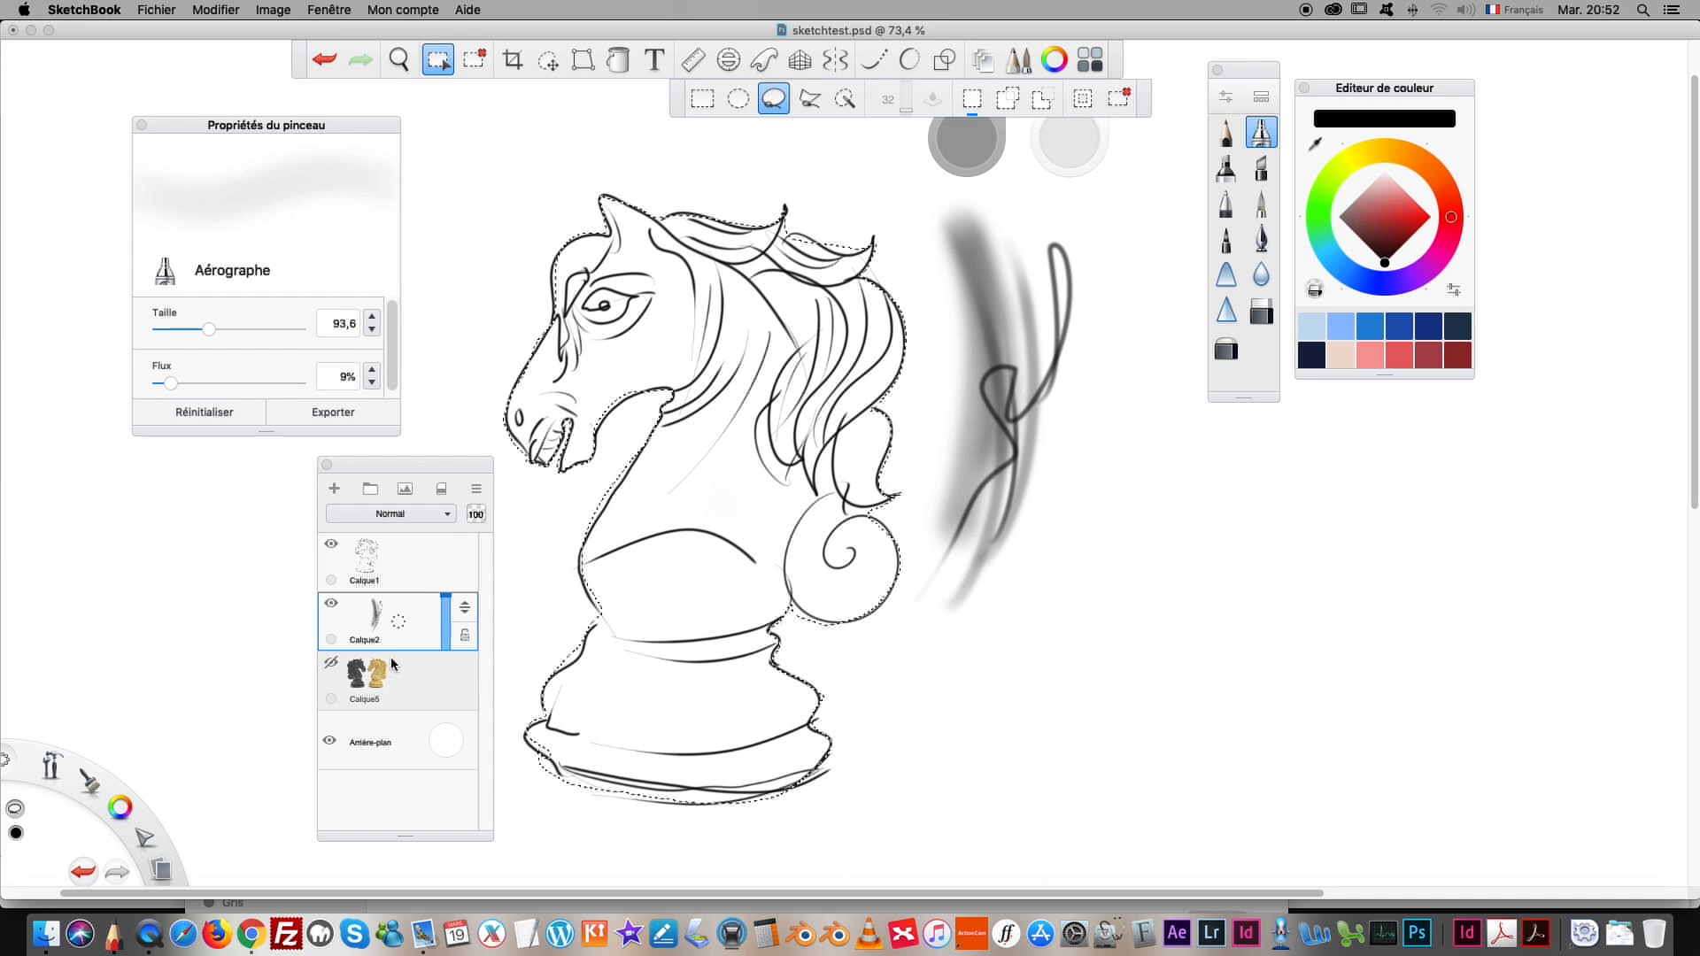
{"action": "left_click", "coordinate": [1261, 142]}
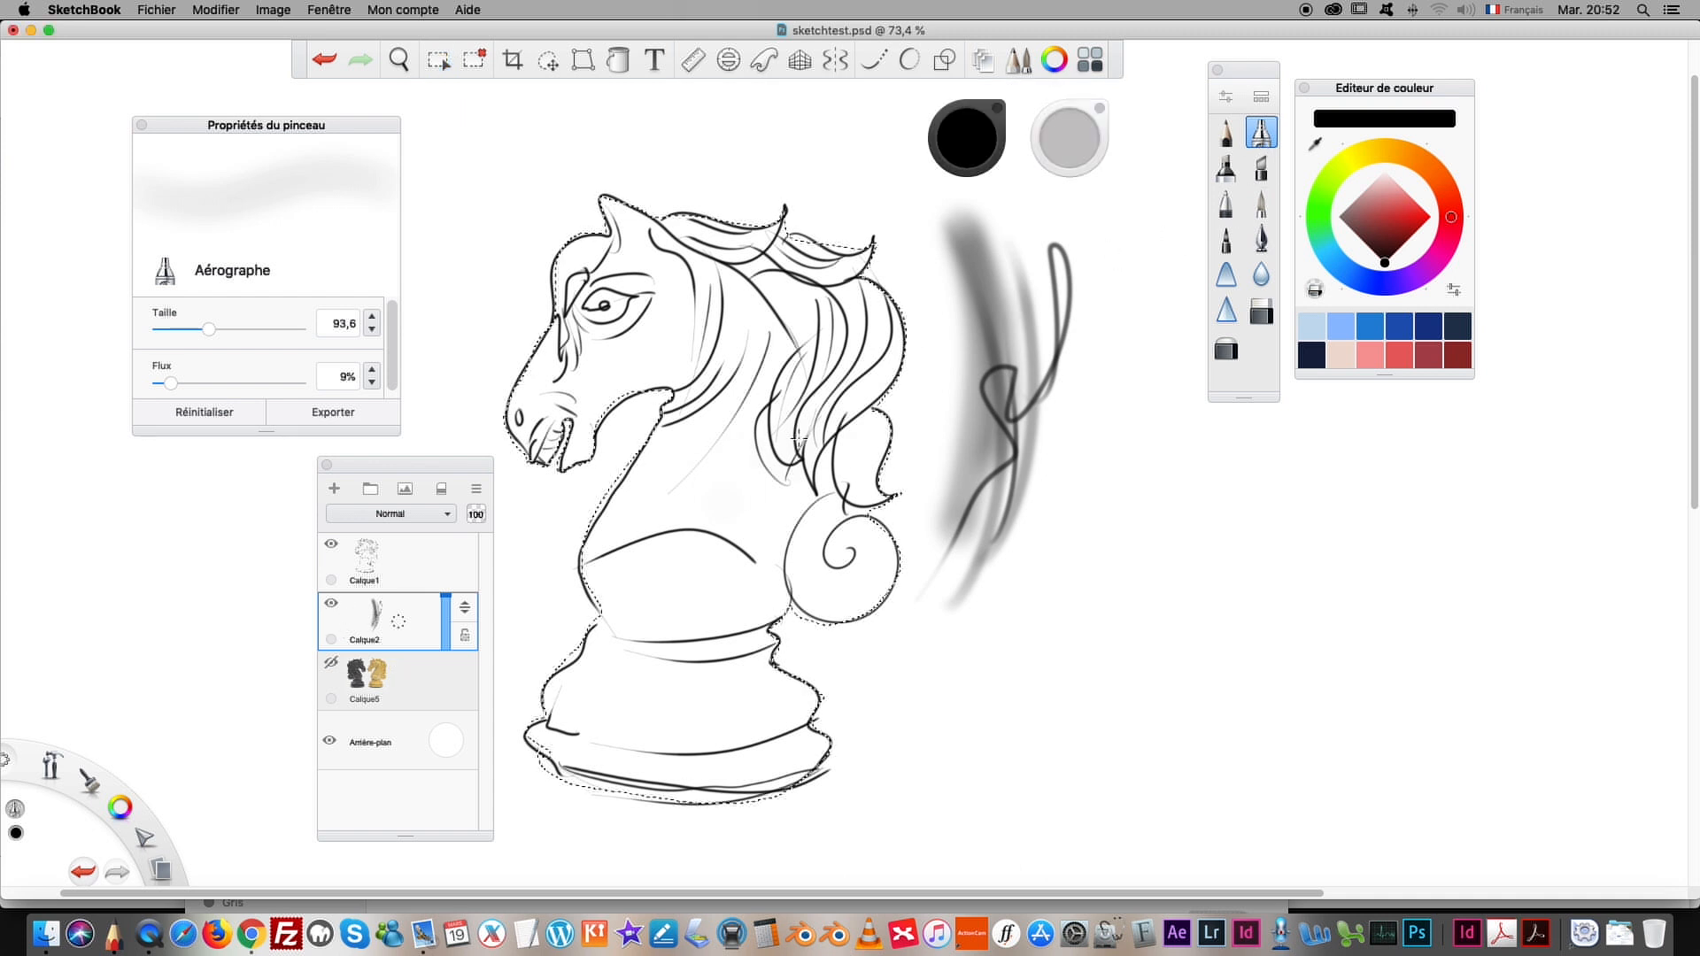
{"action": "left_click_drag", "start_coordinate": [210, 330], "coordinate": [212, 329]}
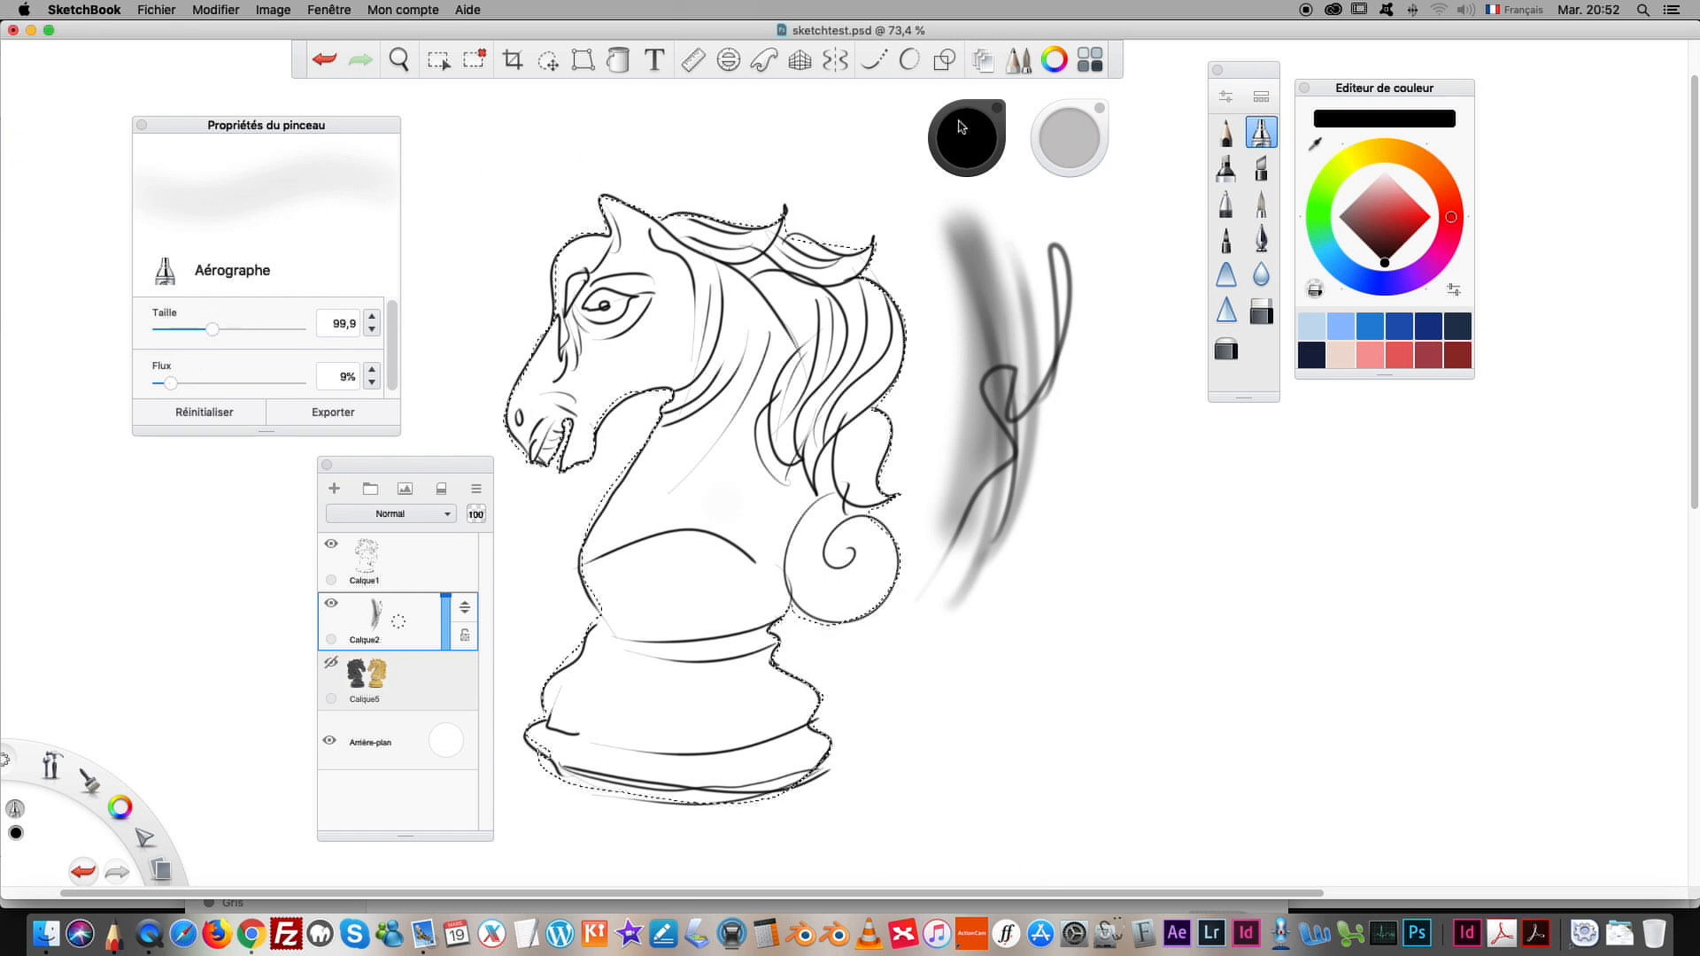
{"action": "left_click_drag", "start_coordinate": [309, 130], "coordinate": [1413, 438]}
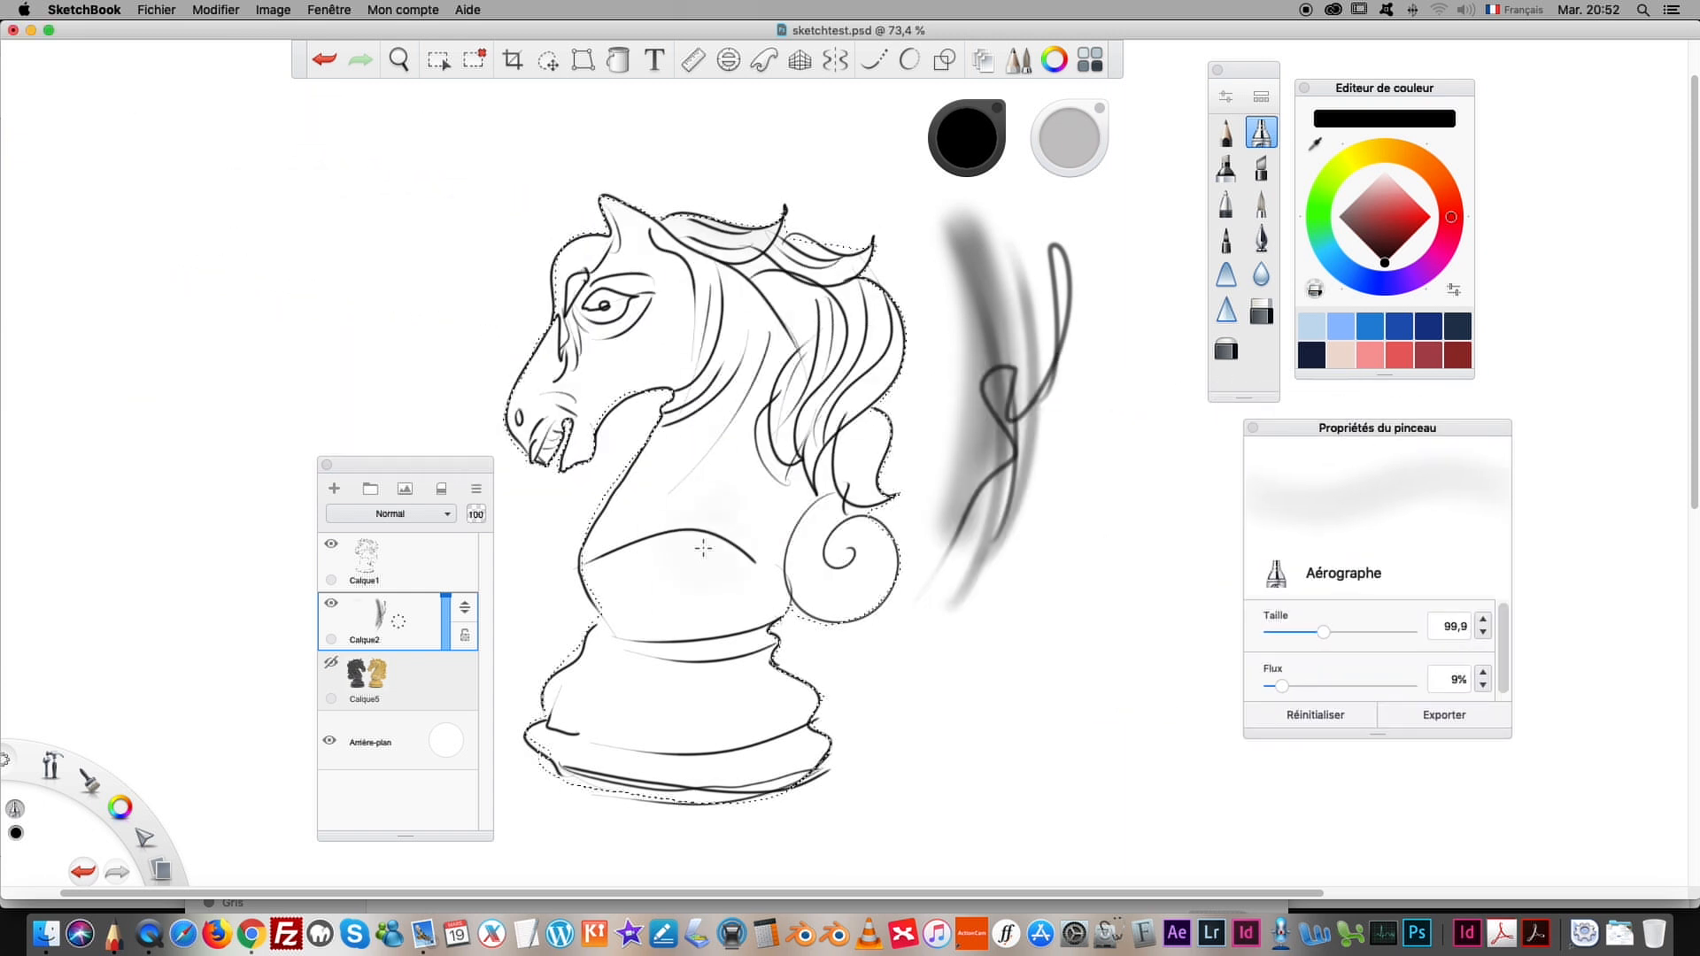
Step: Show the photo layer Calque5 again and crop the canvas to the light knight
{"action": "left_click_drag", "start_coordinate": [399, 469], "coordinate": [1152, 410]}
{"action": "left_click", "coordinate": [1178, 627]}
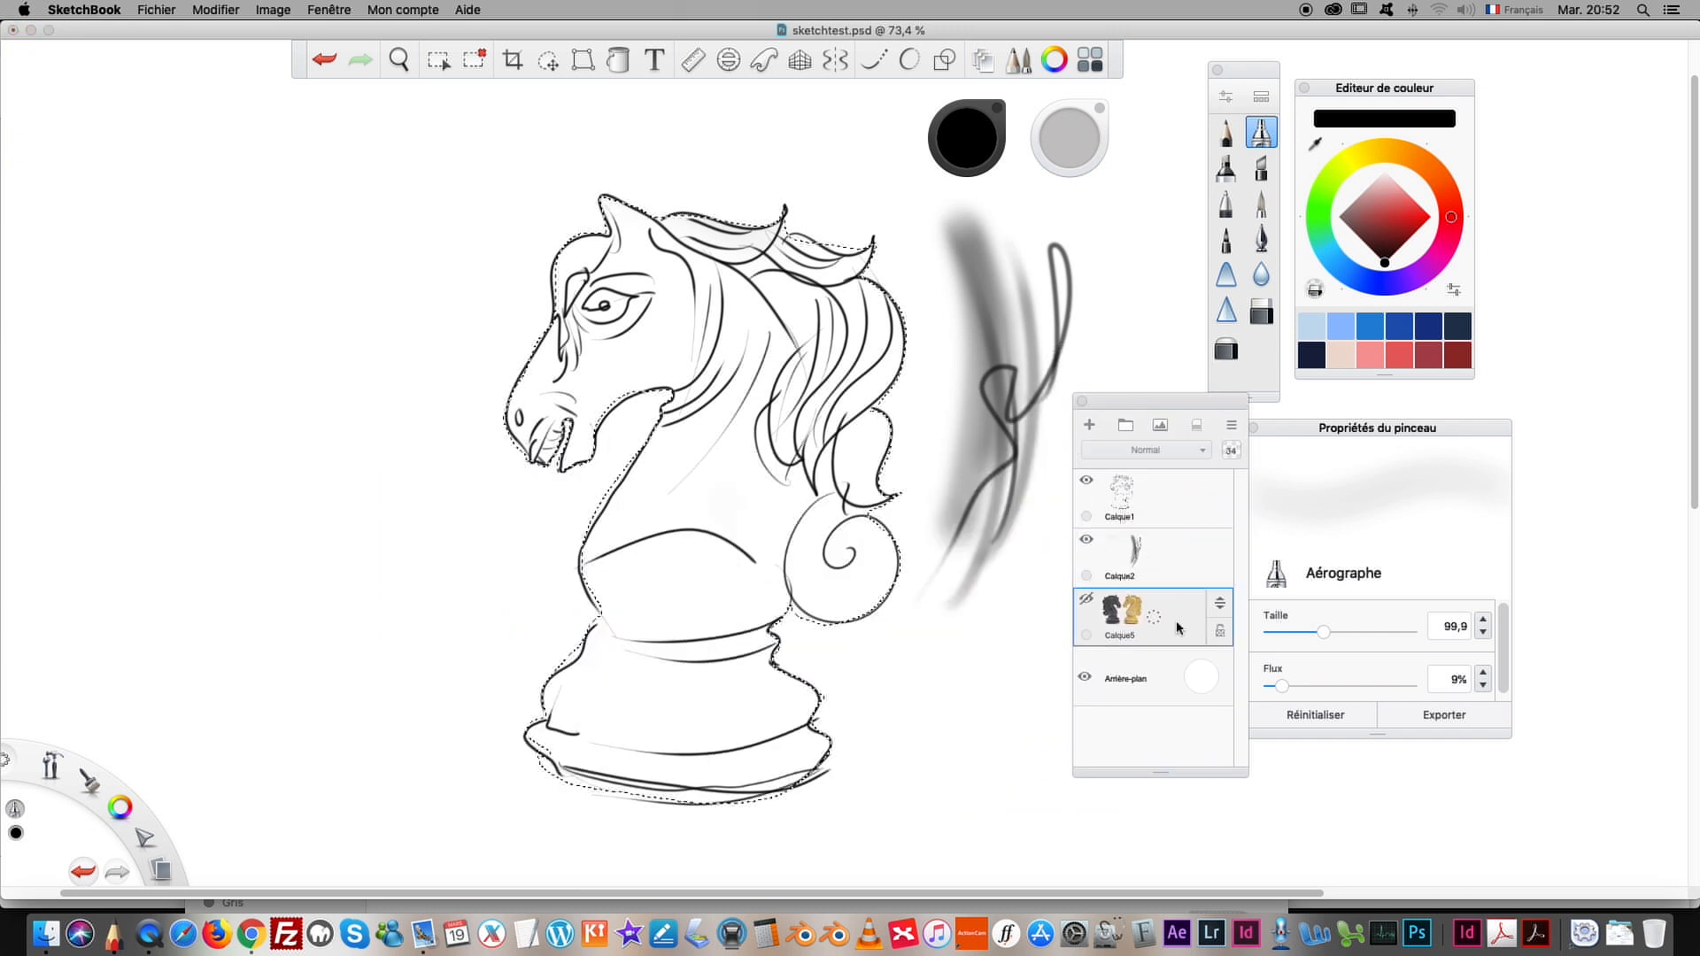
{"action": "left_click", "coordinate": [1087, 601]}
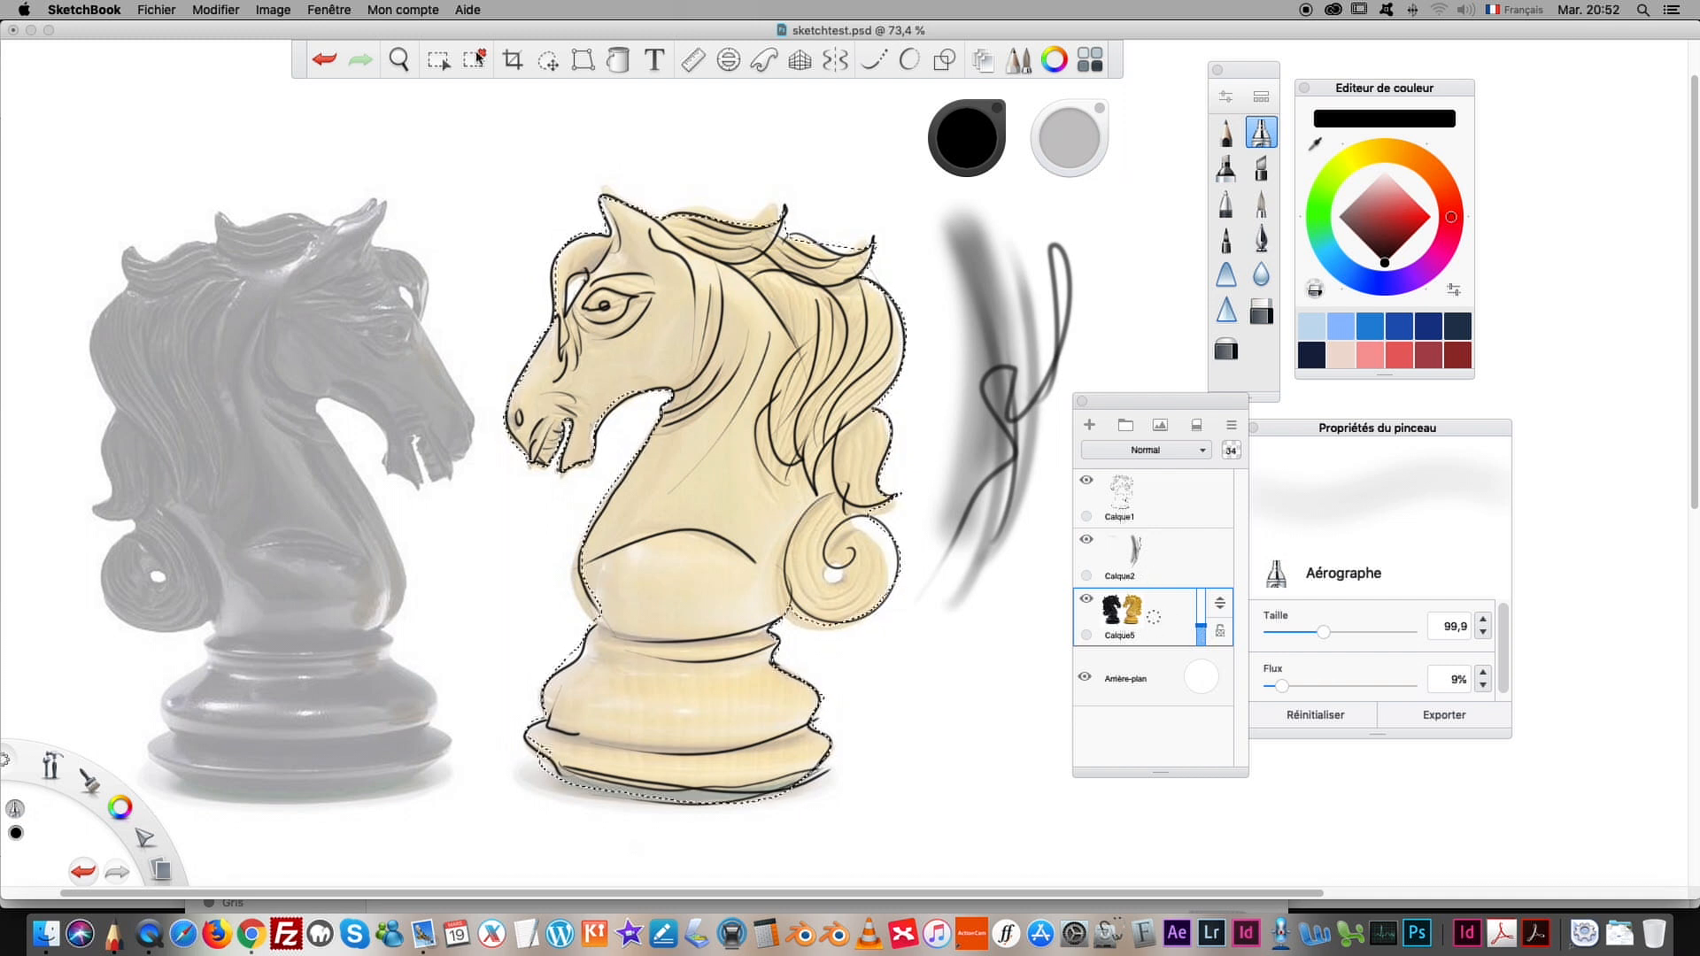
{"action": "left_click", "coordinate": [512, 59]}
{"action": "key", "text": "Return"}
Step: Move the photo on Calque5 off the canvas, checking the shift with an undo and a redo
{"action": "left_click", "coordinate": [547, 60]}
{"action": "left_click_drag", "start_coordinate": [528, 236], "coordinate": [114, 232]}
{"action": "left_click", "coordinate": [312, 62]}
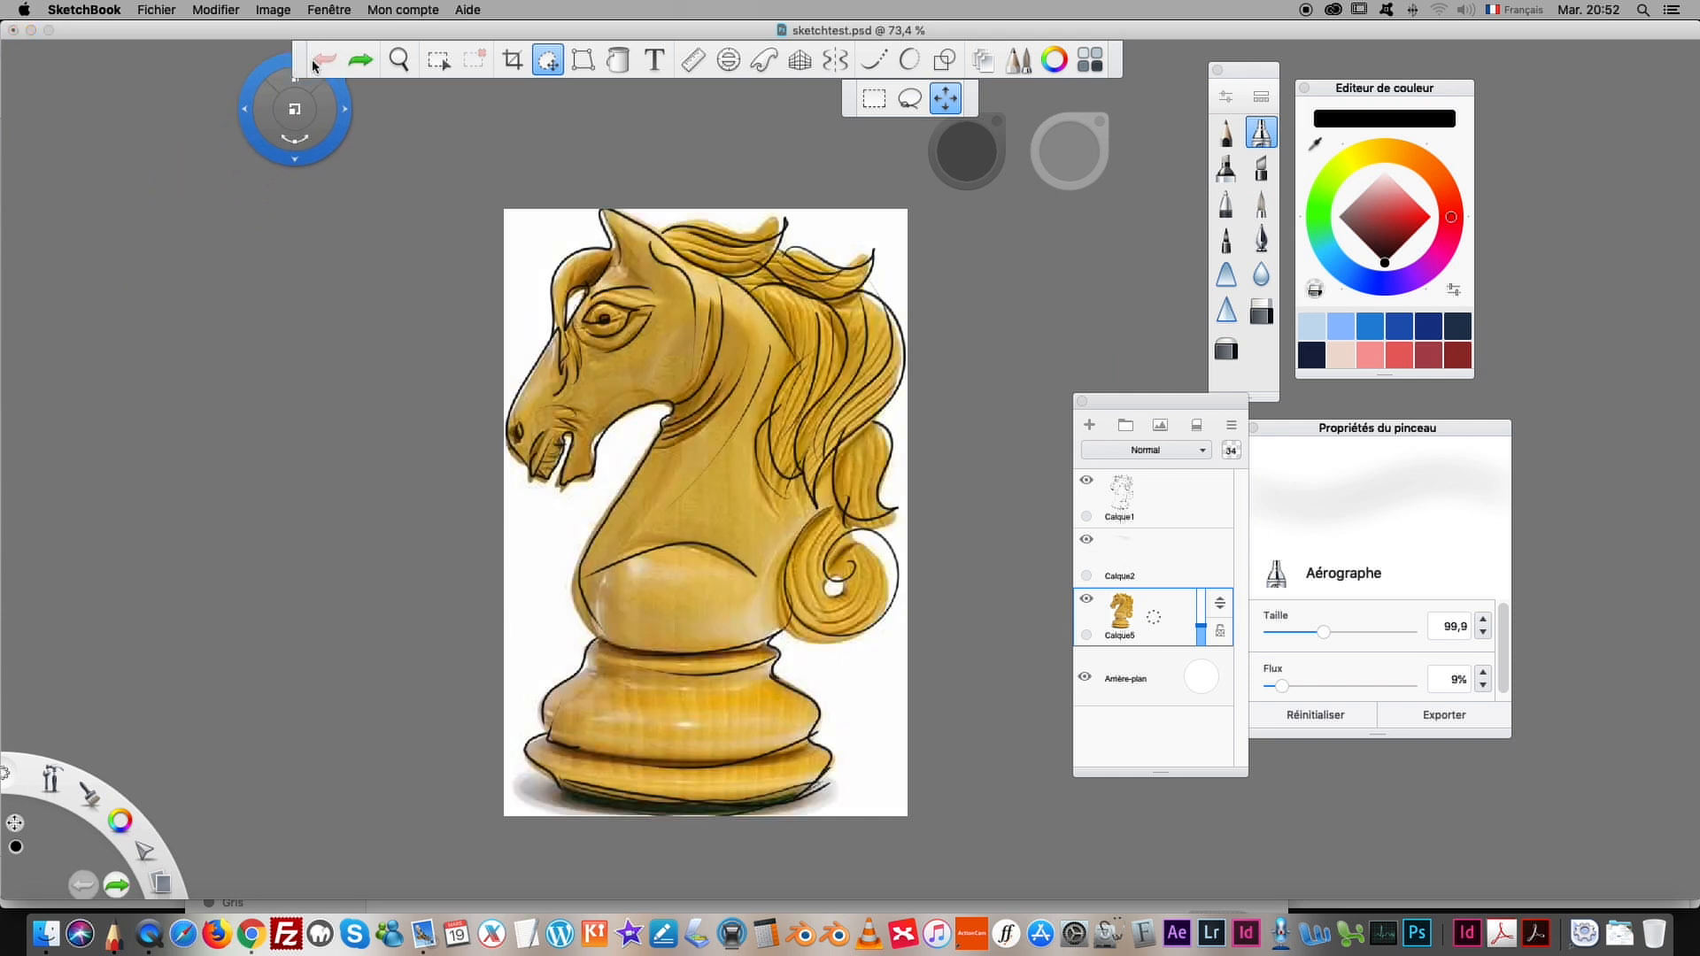
{"action": "left_click", "coordinate": [355, 62]}
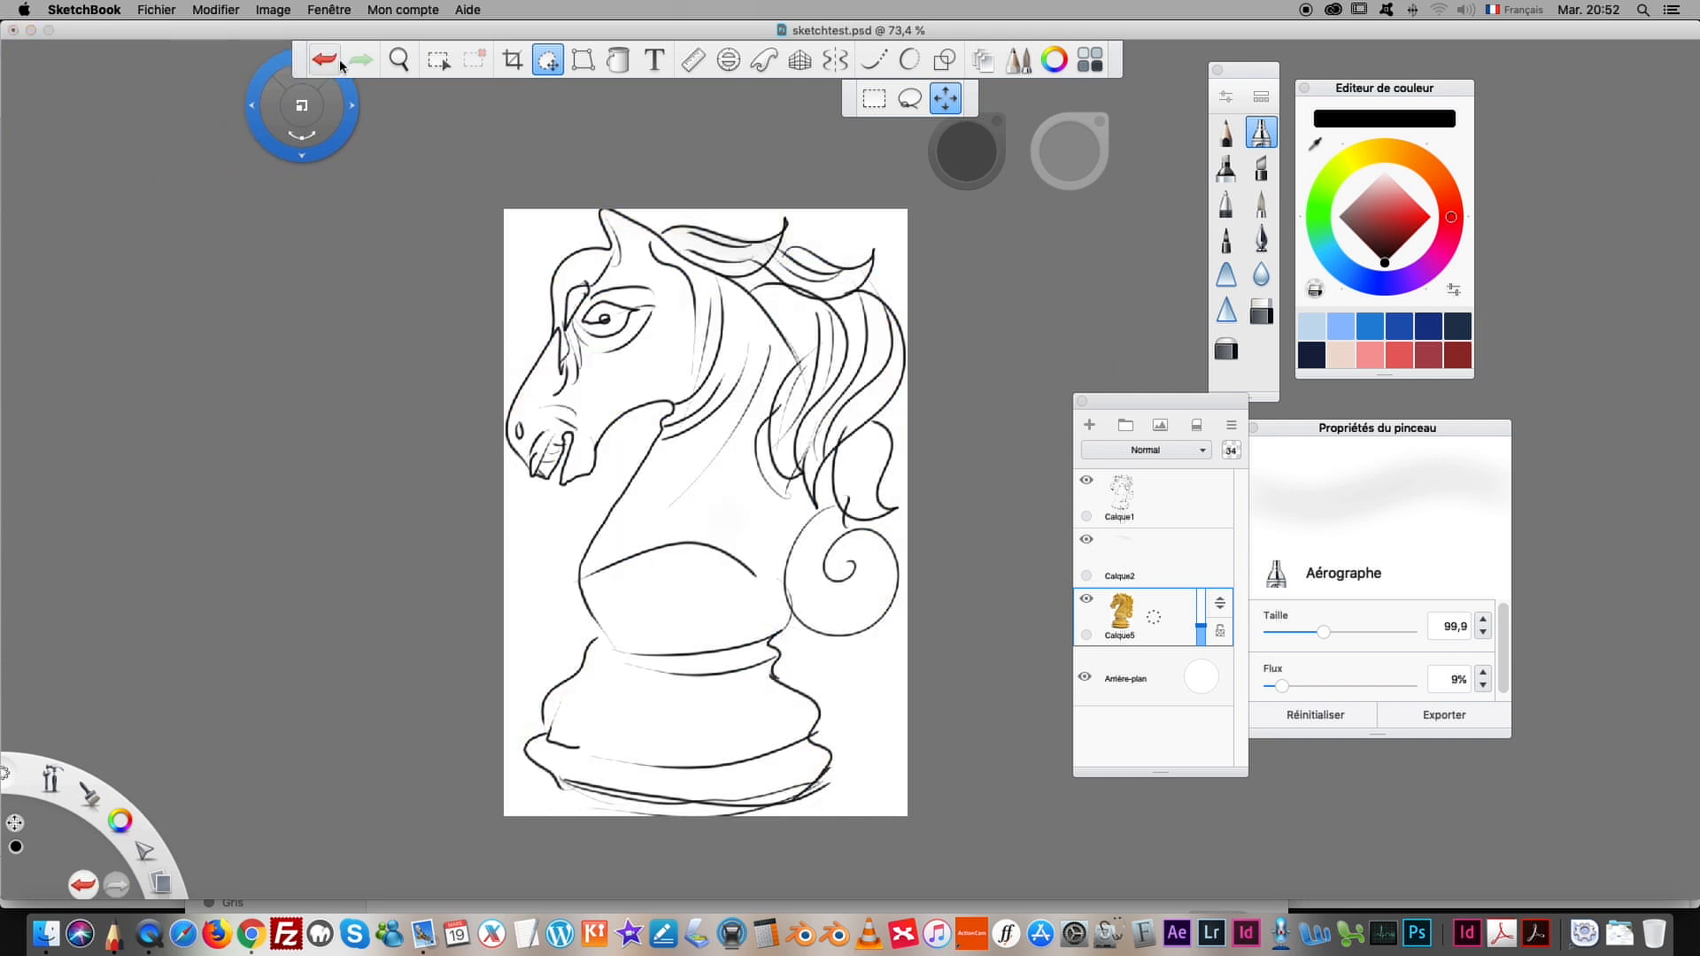
Step: Make Calque2 the active layer and leave the layer transform to return to the airbrush
{"action": "left_click", "coordinate": [1178, 556]}
{"action": "left_click", "coordinate": [1201, 630]}
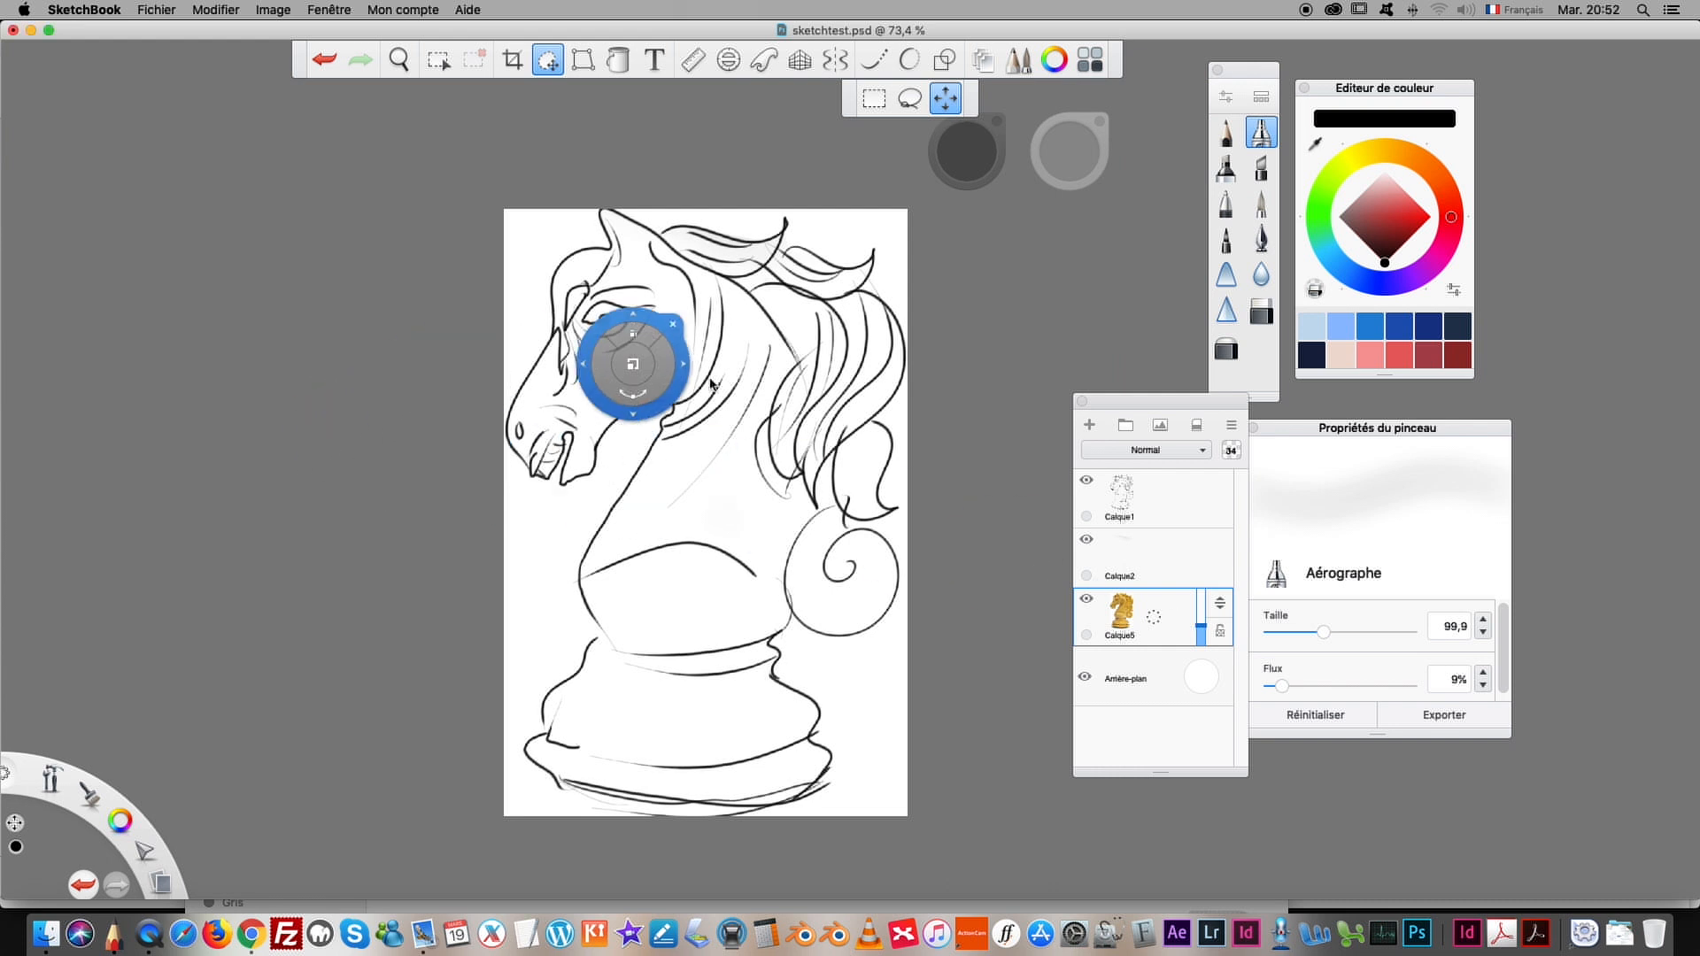
{"action": "left_click", "coordinate": [1189, 556]}
{"action": "left_click", "coordinate": [1103, 506]}
{"action": "left_click", "coordinate": [1171, 556]}
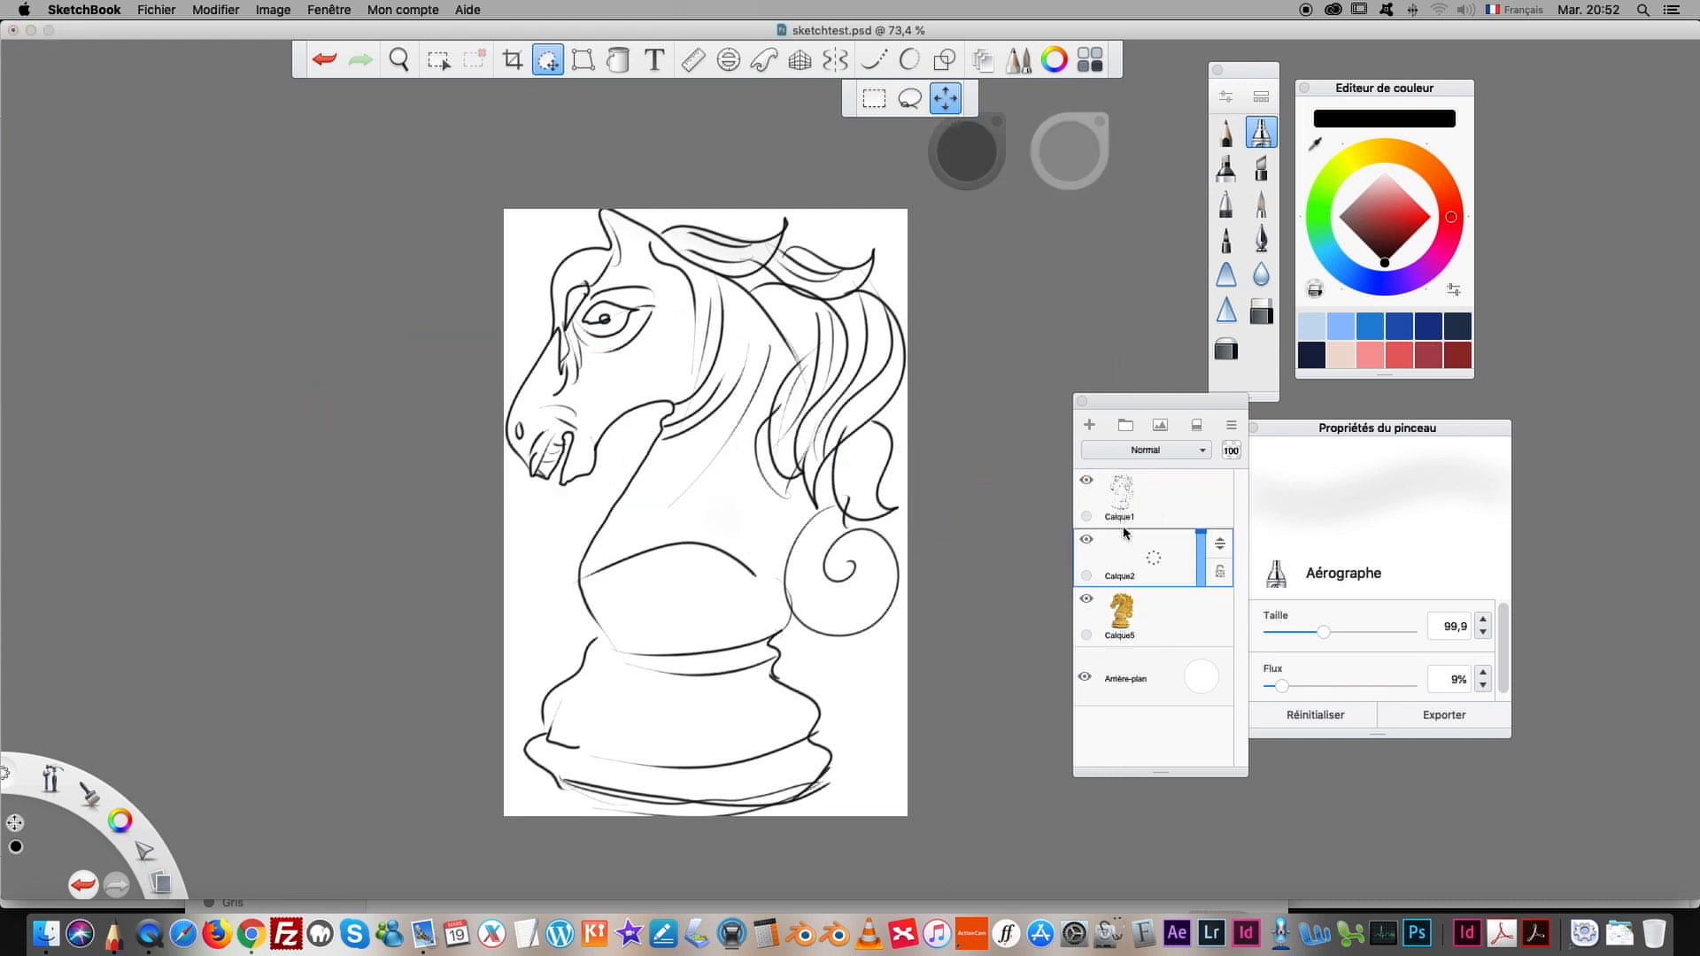
{"action": "left_click", "coordinate": [708, 325]}
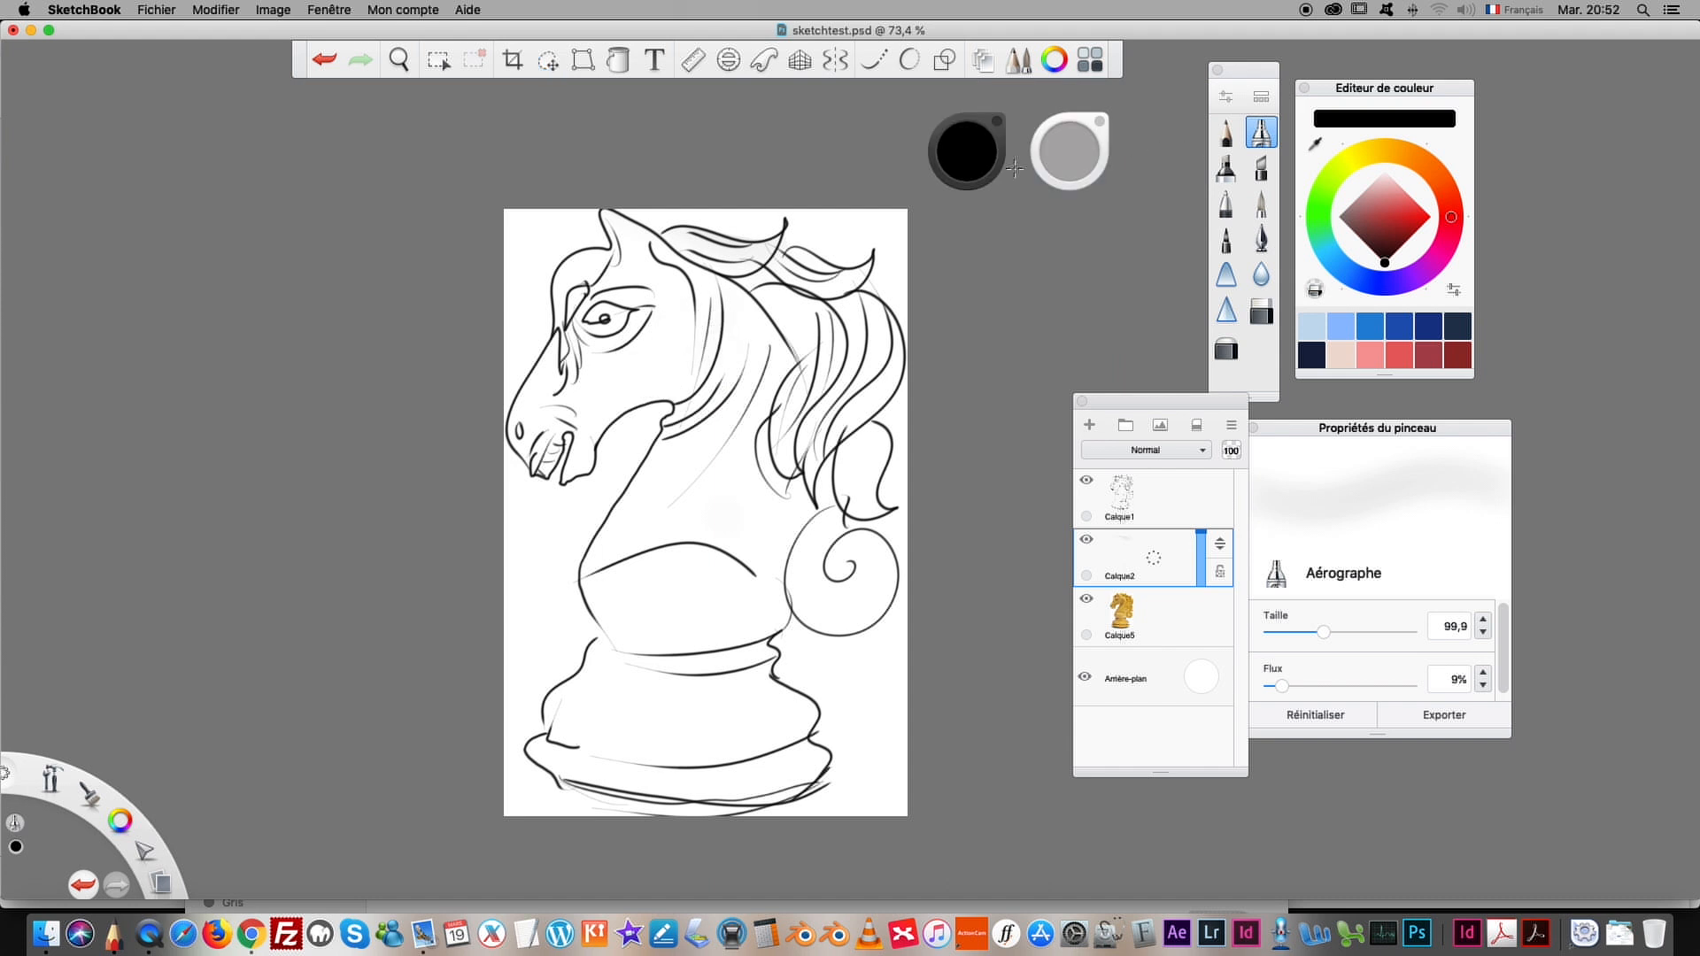
Step: Undo the photo's shift and the crop, back to the full canvas with the light knight selected
{"action": "left_click", "coordinate": [315, 62]}
{"action": "left_click", "coordinate": [314, 62]}
{"action": "left_click", "coordinate": [311, 66]}
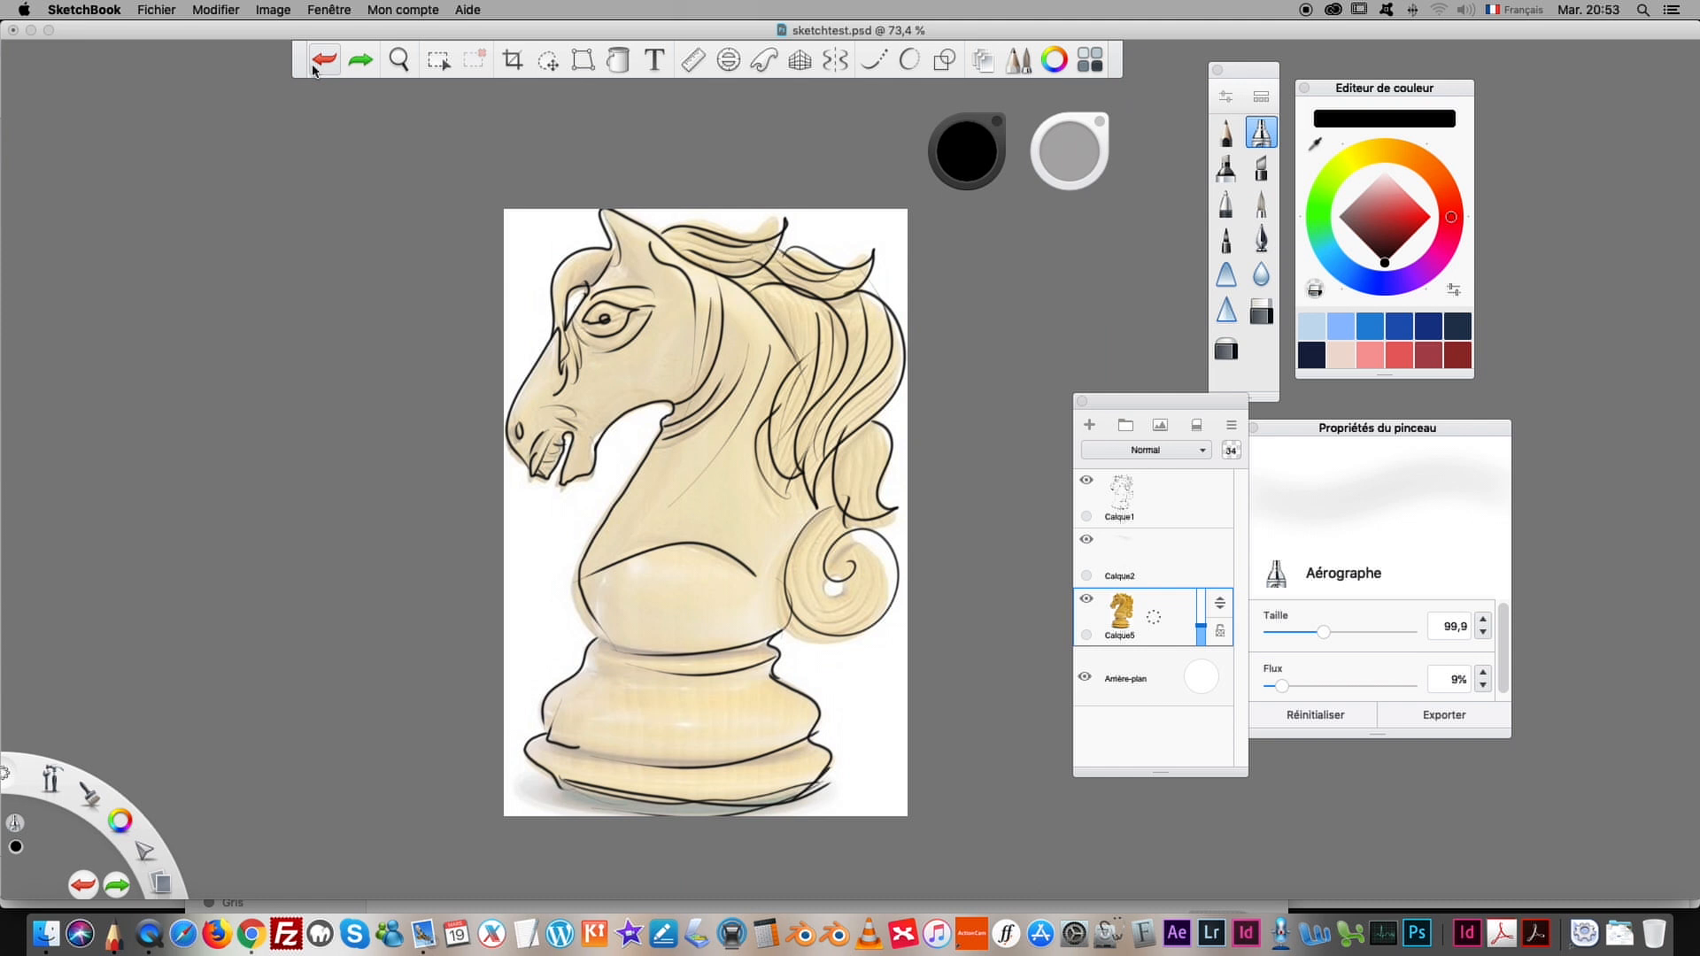
{"action": "left_click", "coordinate": [313, 68]}
{"action": "left_click", "coordinate": [359, 60]}
{"action": "left_click", "coordinate": [318, 67]}
{"action": "left_click", "coordinate": [319, 66]}
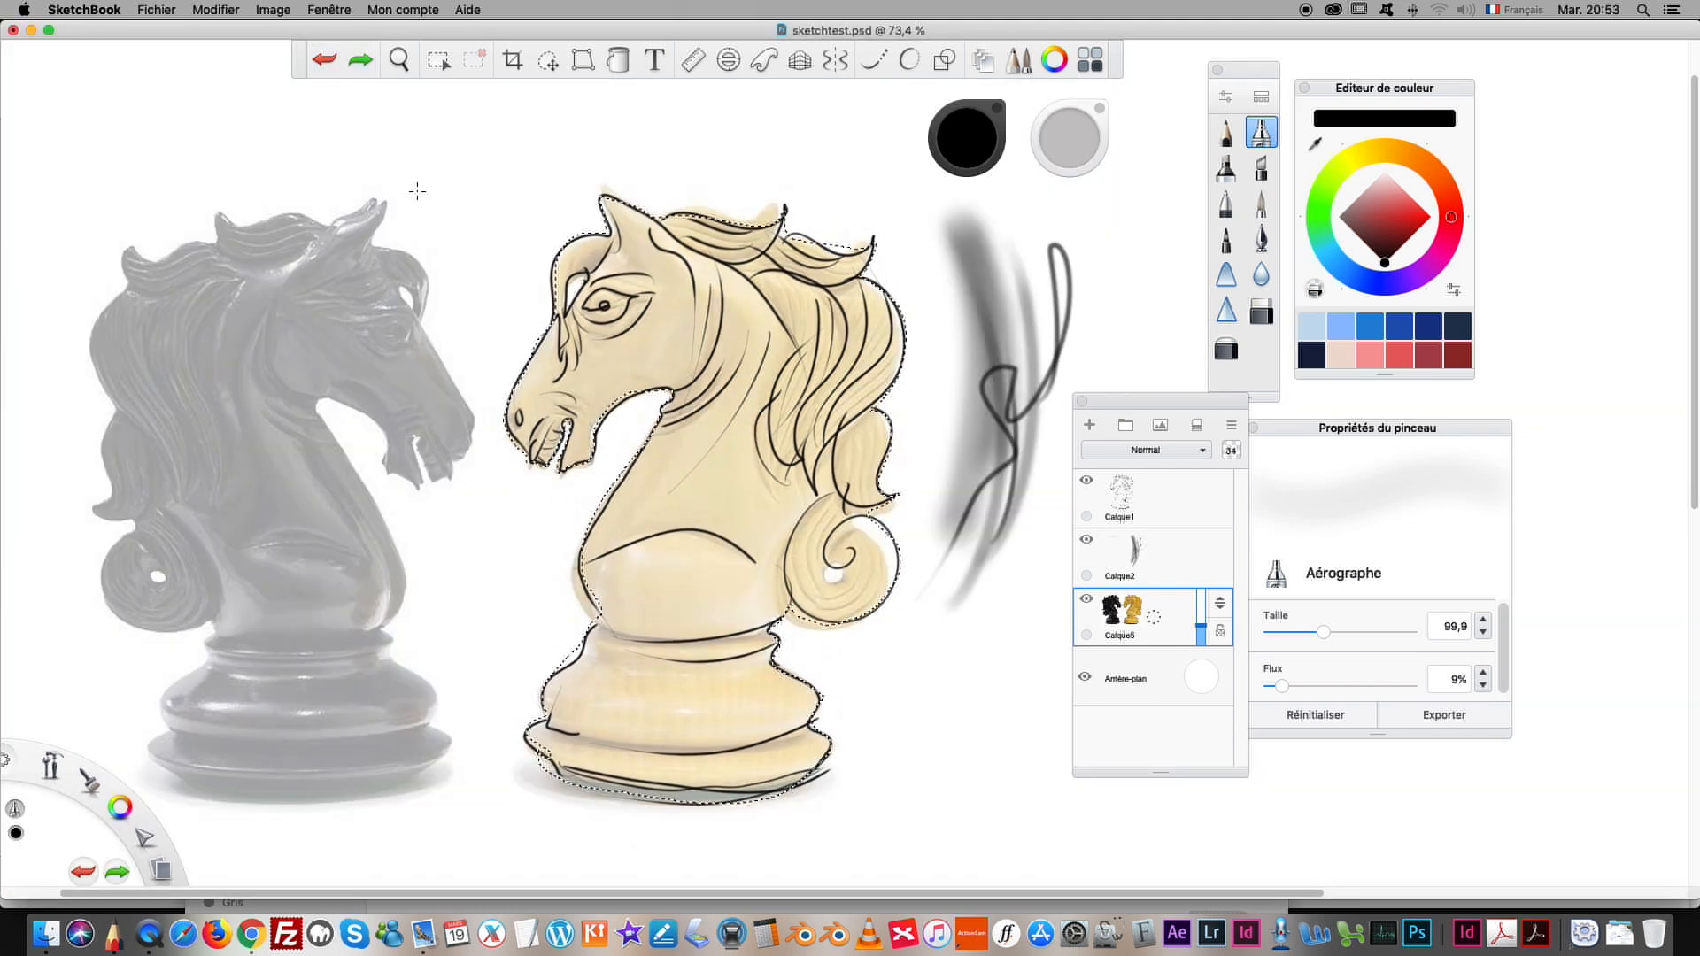
Step: Hide Calque5 and shade the selected knight on Calque2 with the airbrush, setting its size to 55.6 and 19.2 and its flow to 36%
{"action": "left_click", "coordinate": [1180, 559]}
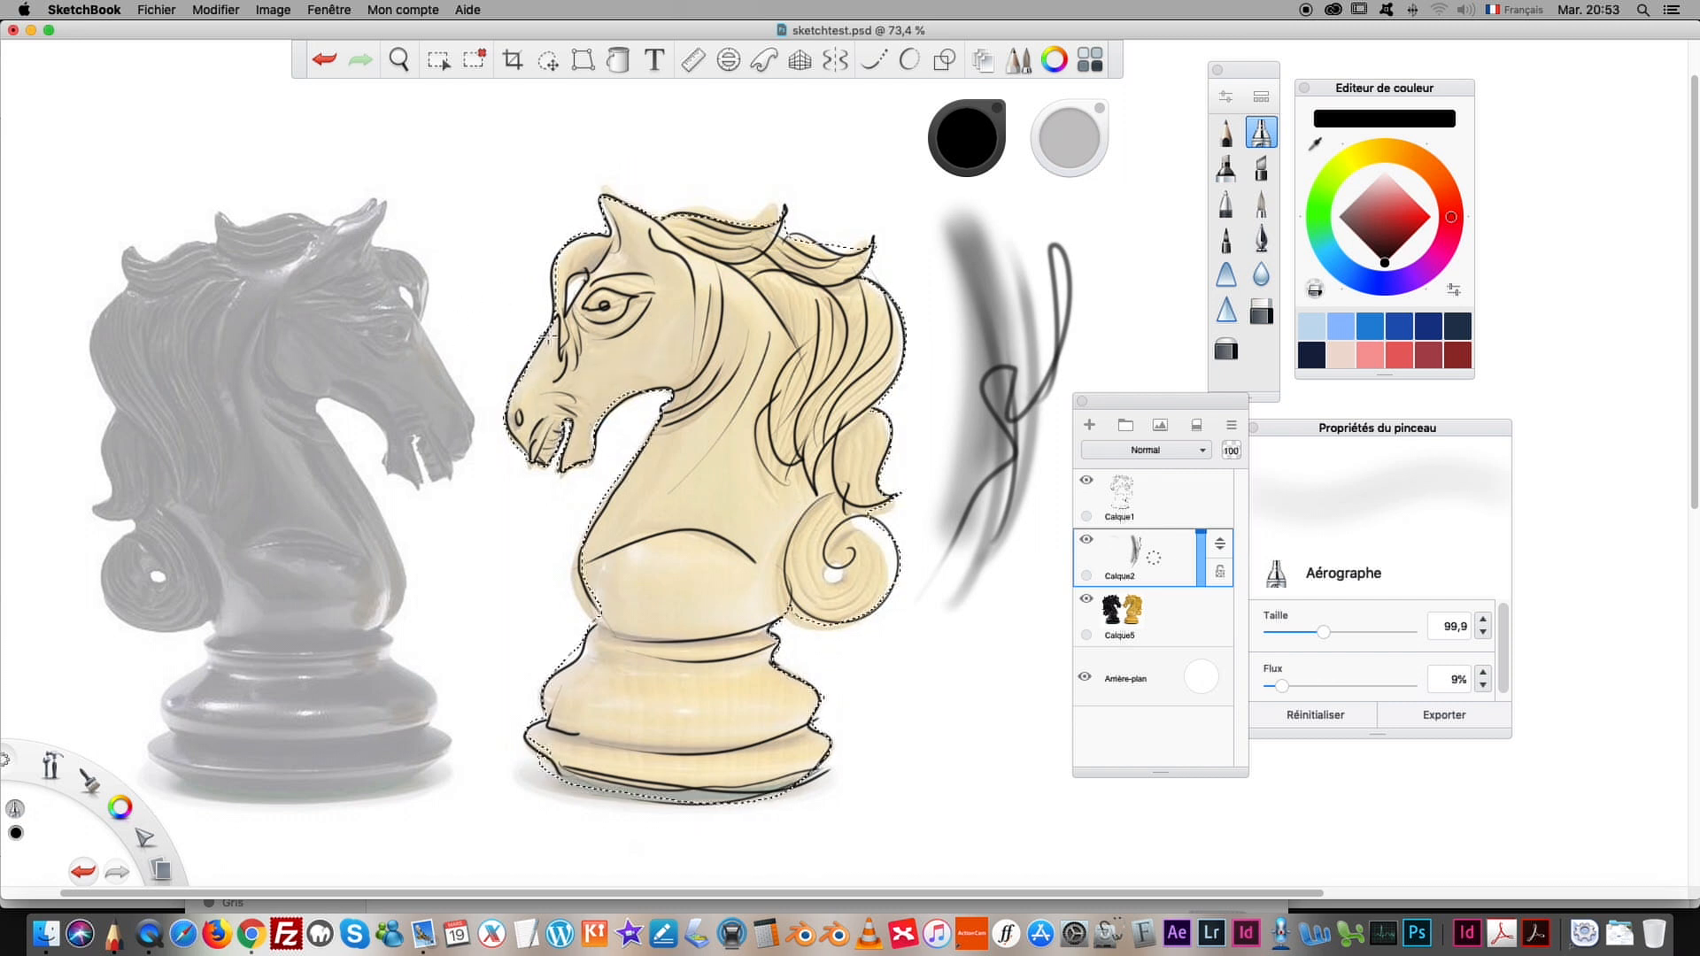
{"action": "left_click", "coordinate": [1086, 600]}
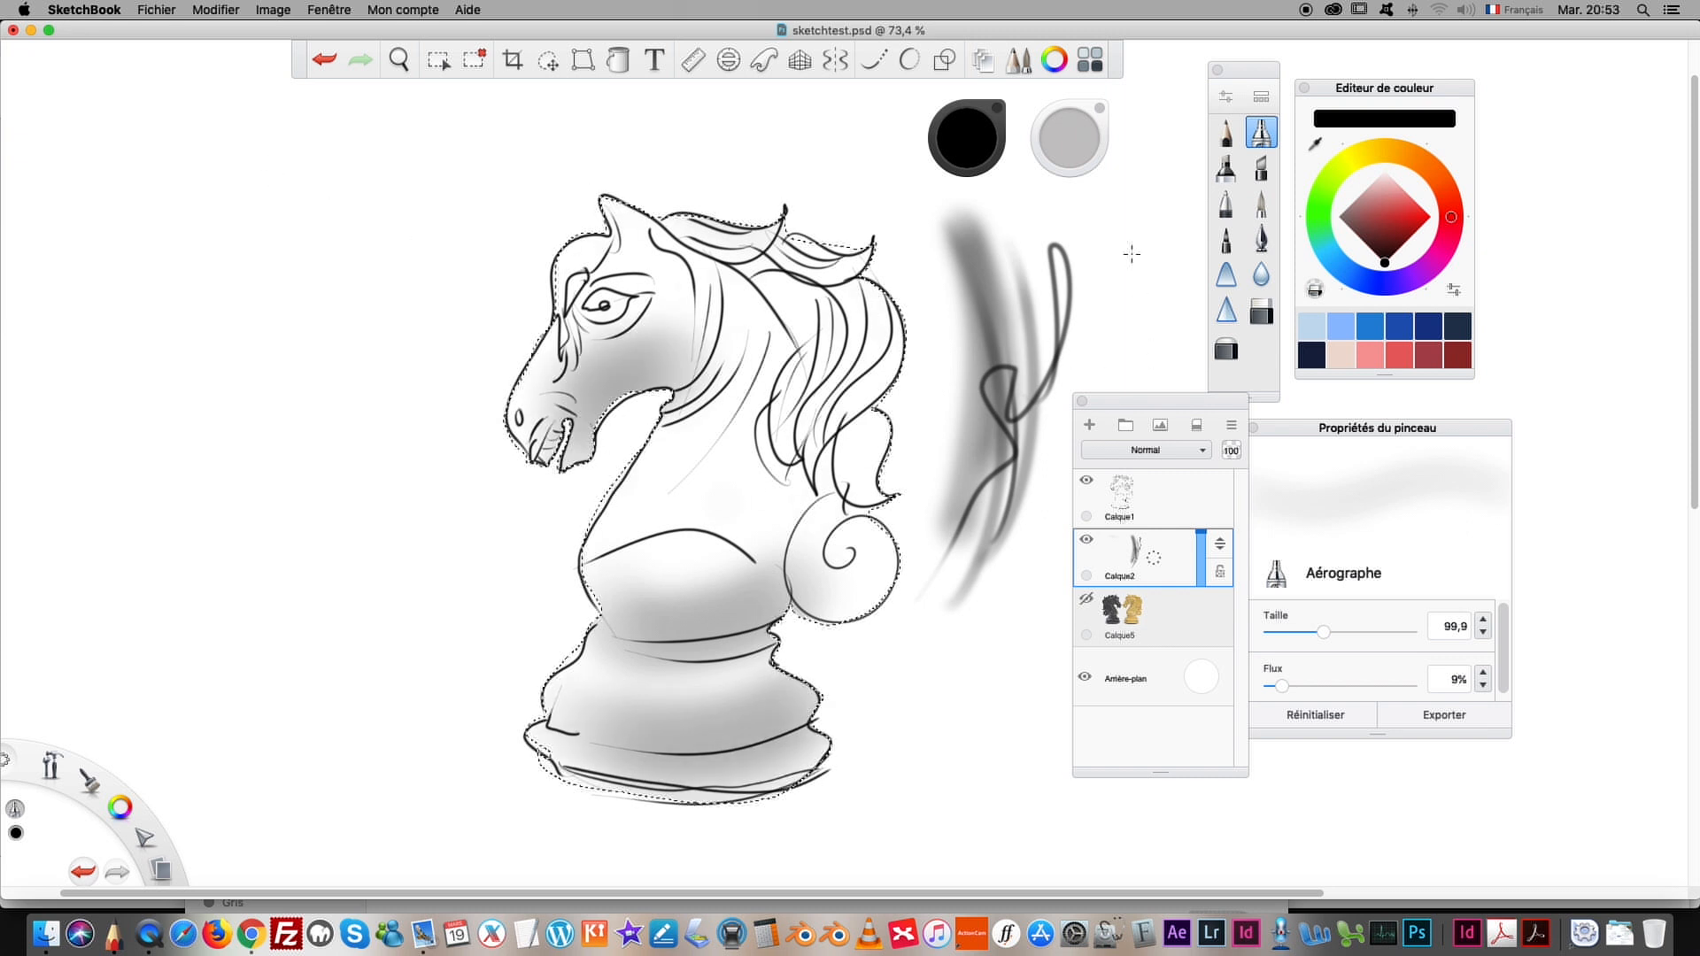
{"action": "double_click", "coordinate": [1260, 133]}
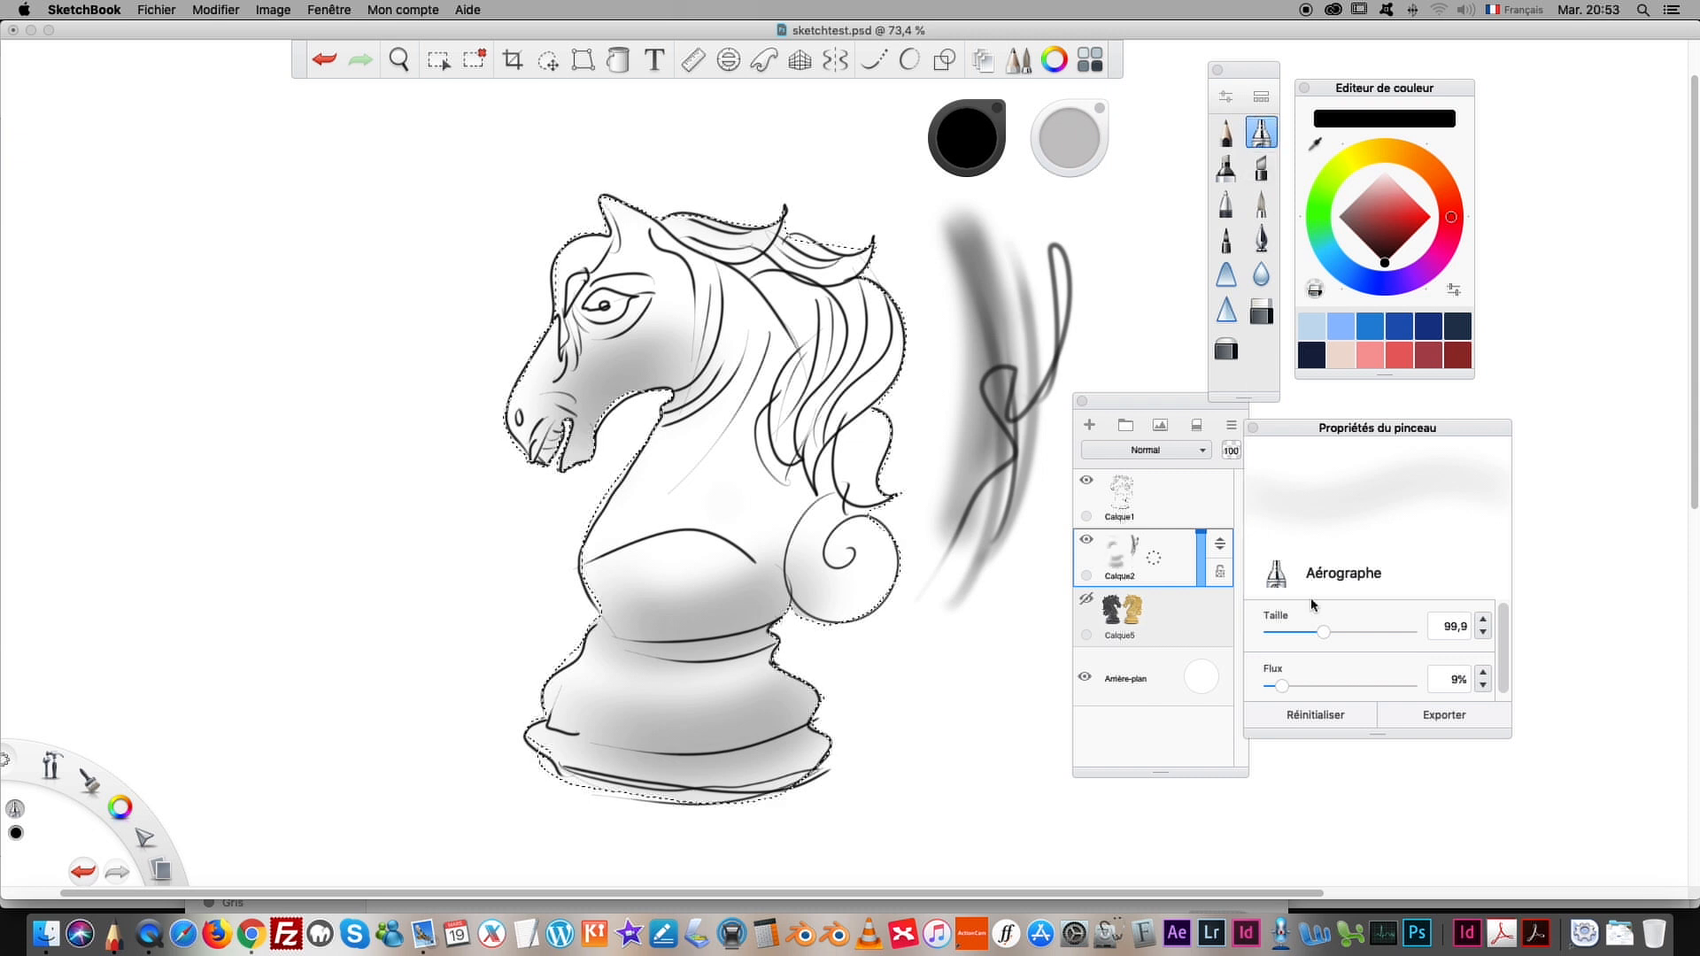
{"action": "mouse_move", "coordinate": [1325, 632]}
{"action": "left_mouse_down"}
{"action": "mouse_move", "coordinate": [1308, 631]}
{"action": "mouse_move", "coordinate": [1319, 685]}
{"action": "mouse_move", "coordinate": [1298, 631]}
{"action": "left_mouse_up"}
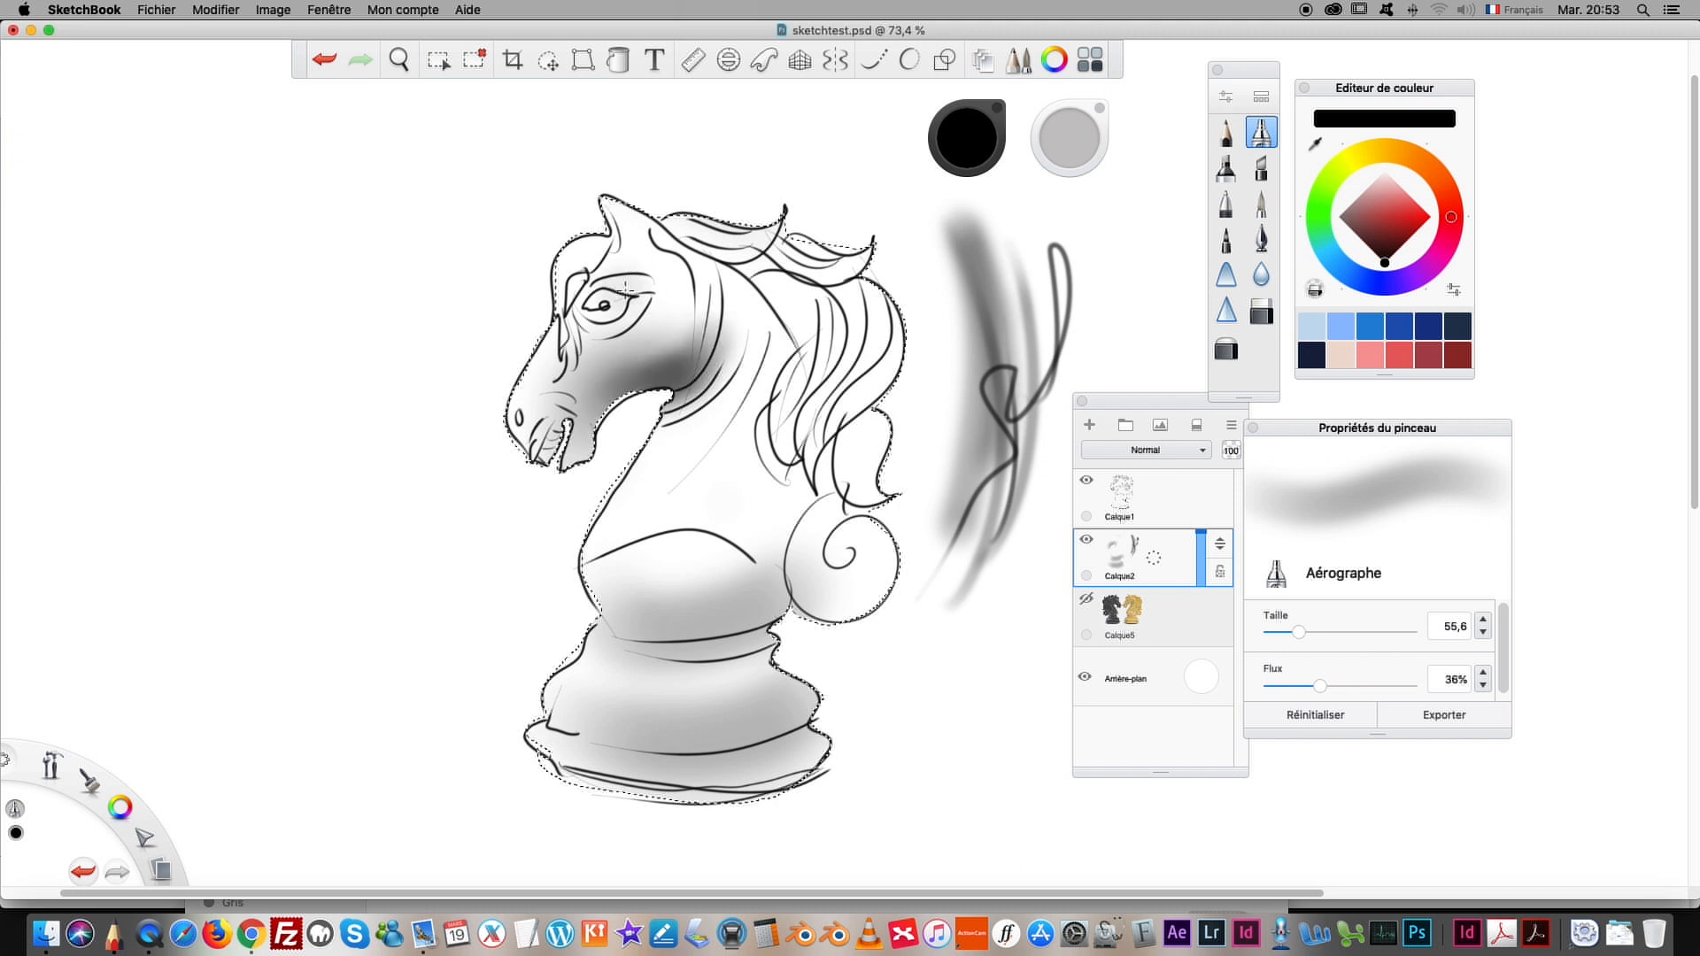
{"action": "left_click_drag", "start_coordinate": [1298, 632], "coordinate": [1279, 634]}
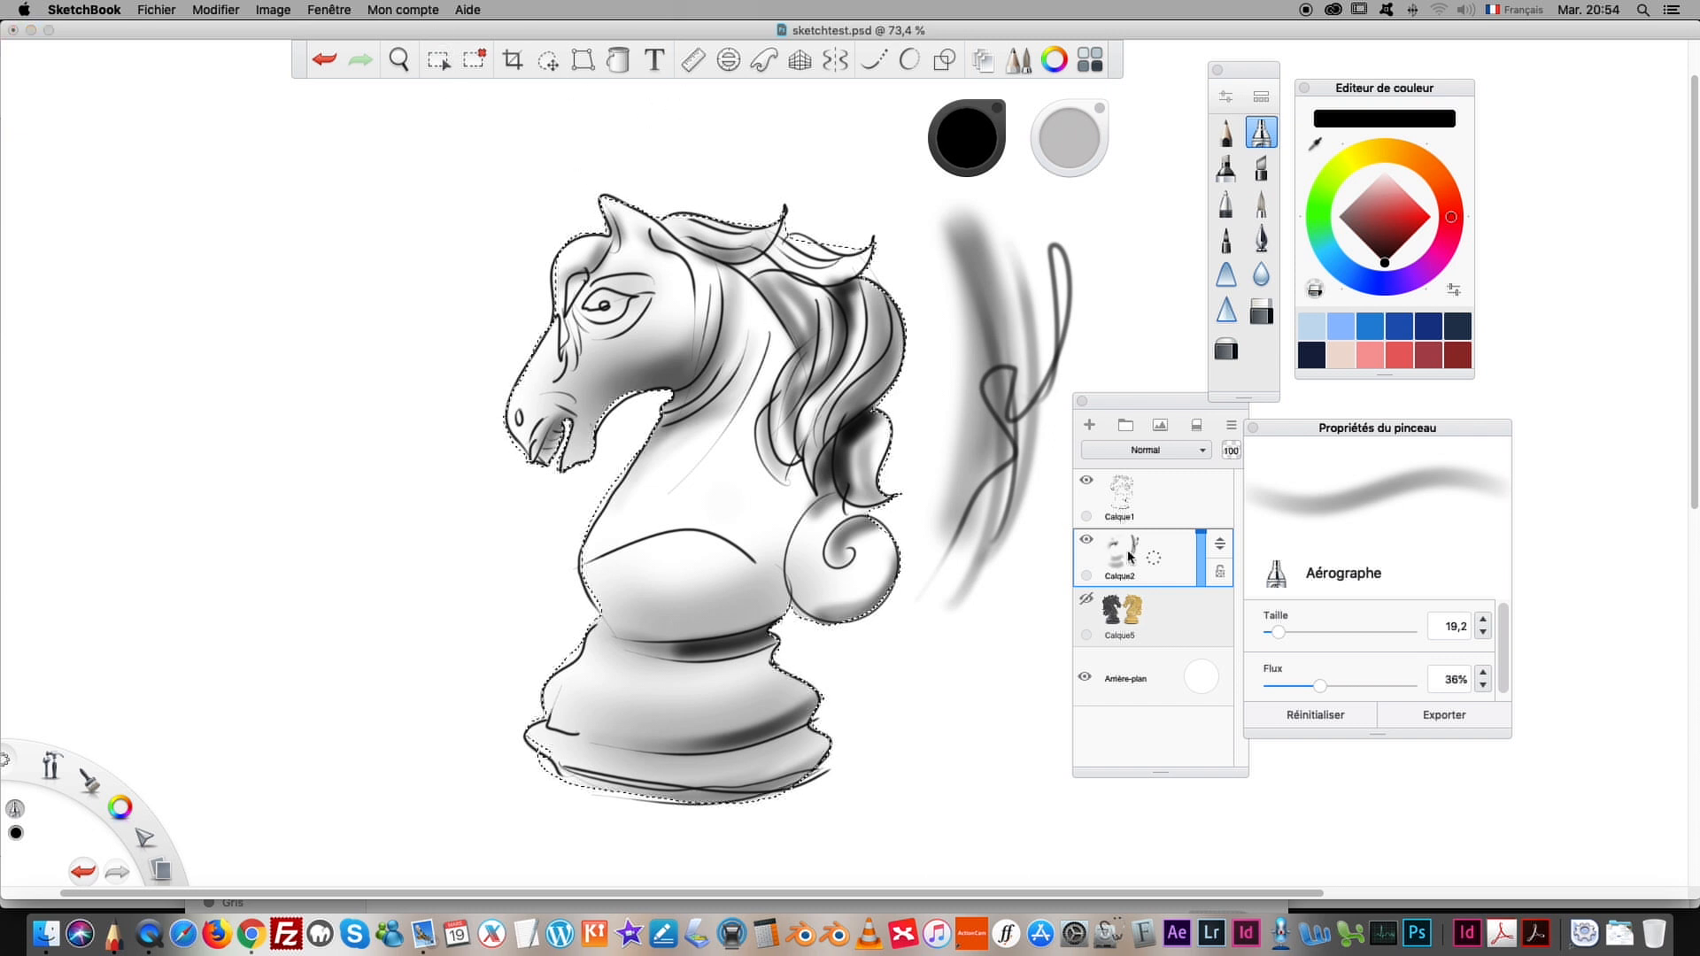
Step: Clear the selection around the knight and switch Calque2 off and on to compare the drawing with and without shading
{"action": "left_click", "coordinate": [474, 60]}
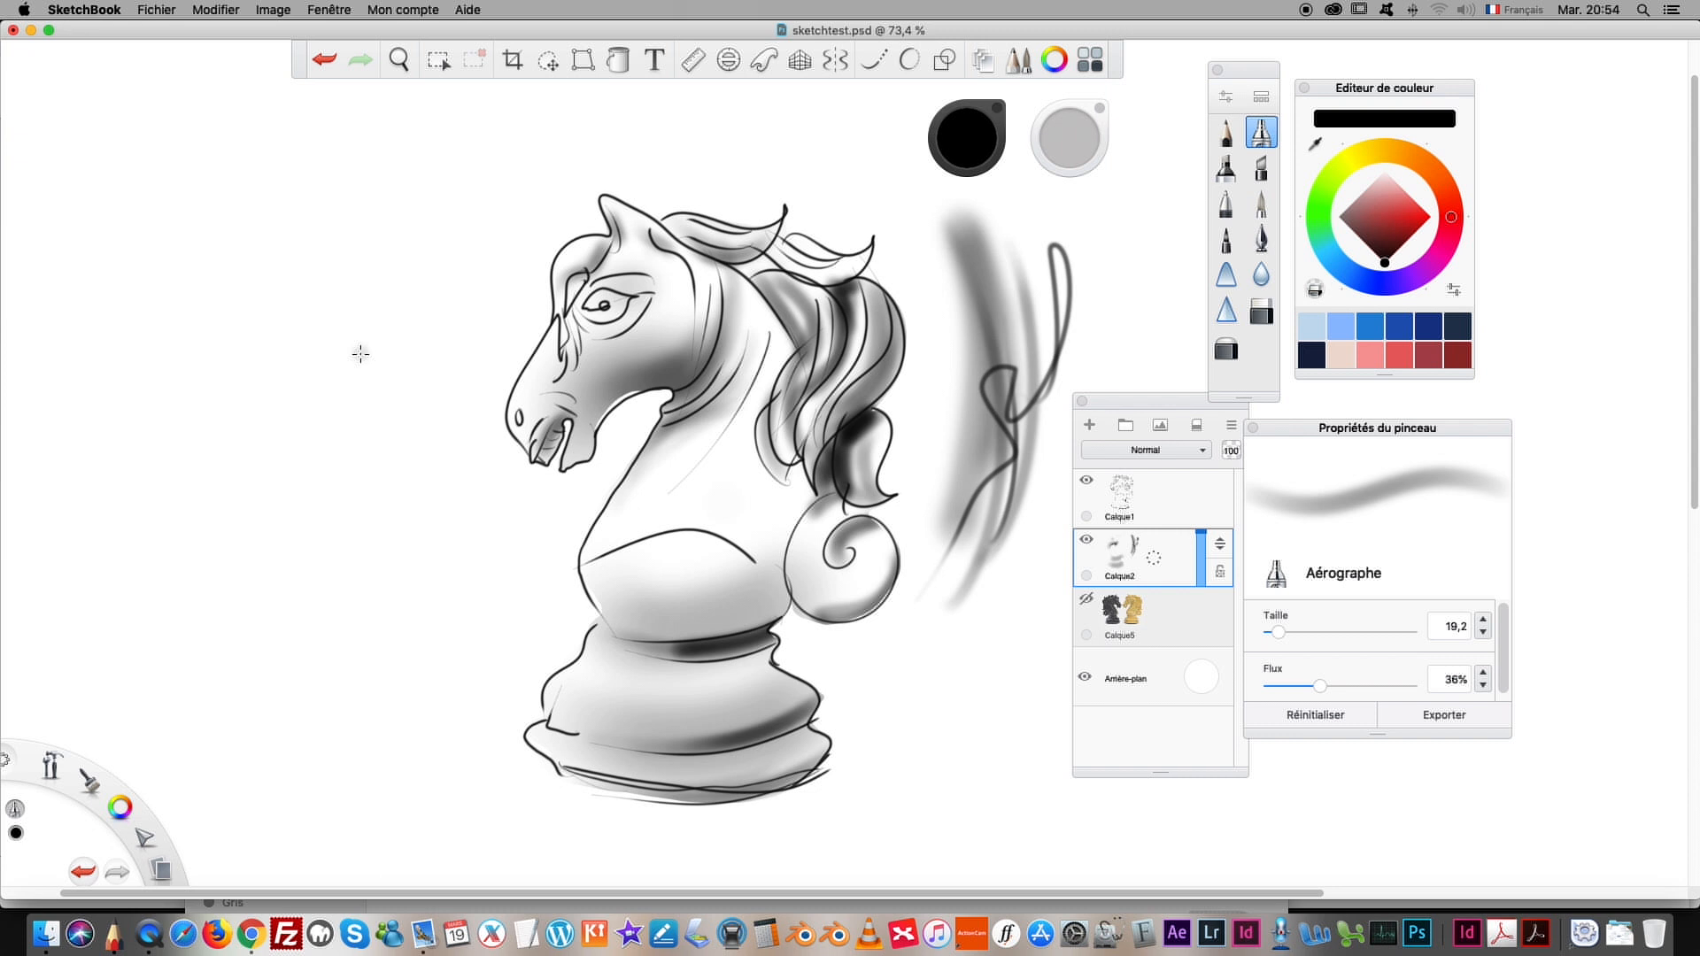
{"action": "left_click", "coordinate": [1088, 542]}
{"action": "left_click", "coordinate": [1087, 543]}
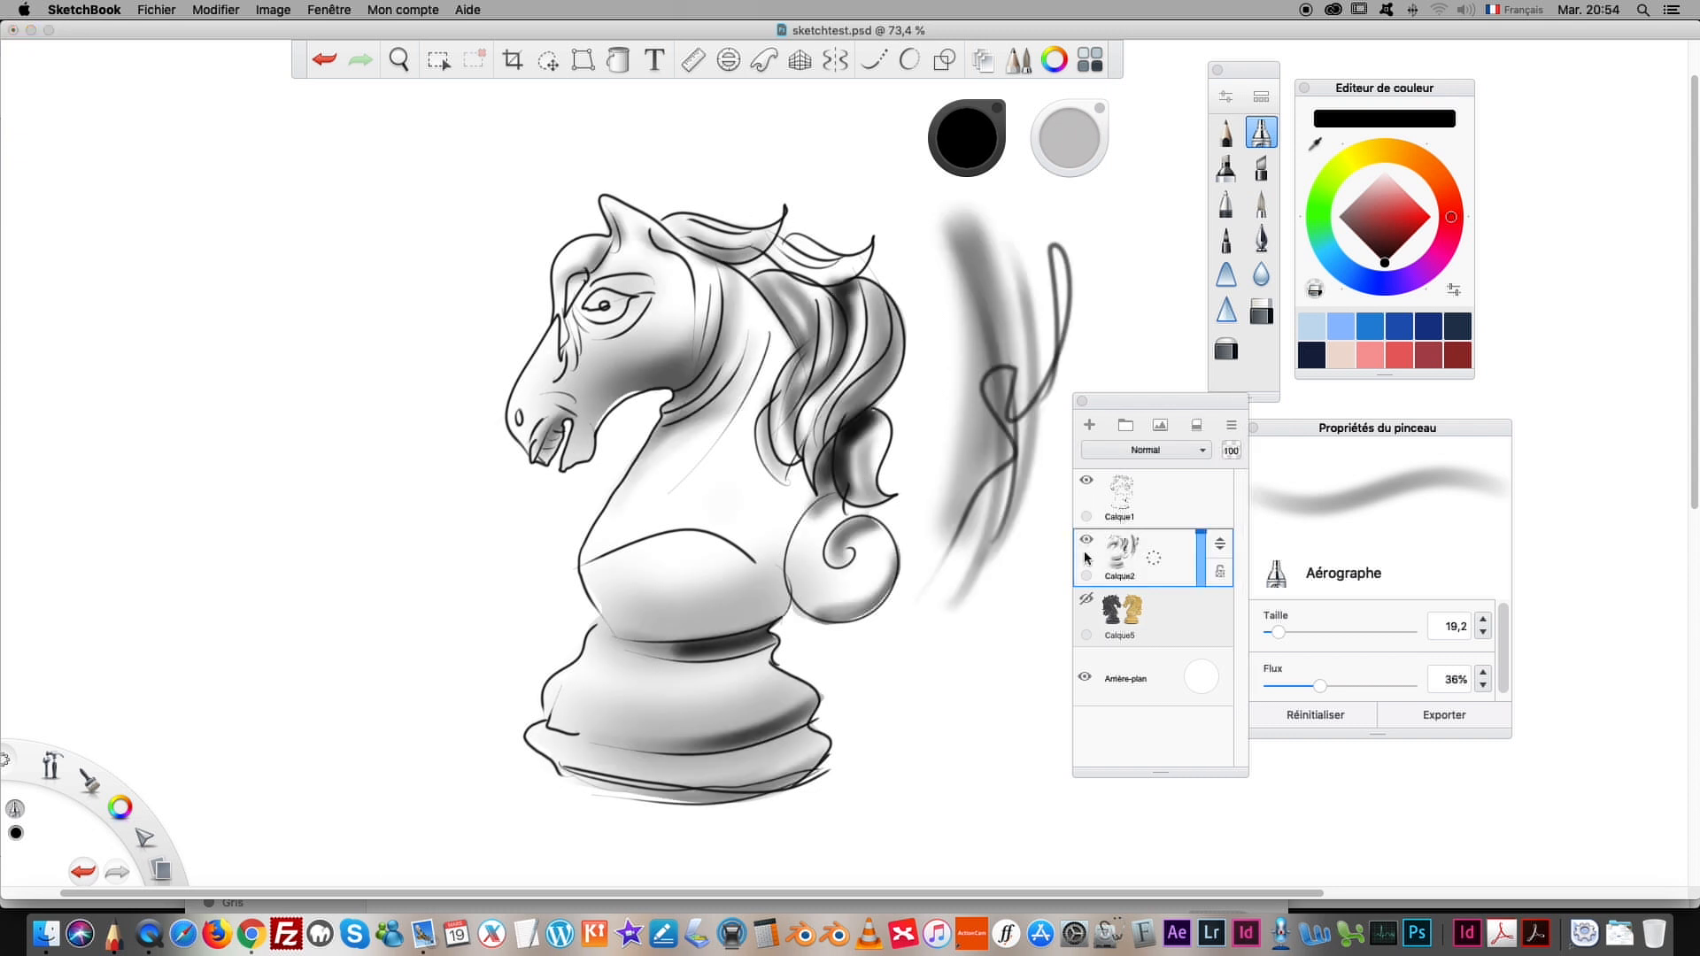
Step: Move the layer list clear of the test strokes, lasso the strokes beside the knight on Calque2, delete them and deselect
{"action": "mouse_move", "coordinate": [1162, 405]}
{"action": "left_mouse_down"}
{"action": "mouse_move", "coordinate": [708, 329]}
{"action": "mouse_move", "coordinate": [358, 129]}
{"action": "mouse_move", "coordinate": [398, 105]}
{"action": "mouse_move", "coordinate": [1066, 390]}
{"action": "mouse_move", "coordinate": [1024, 425]}
{"action": "left_mouse_up"}
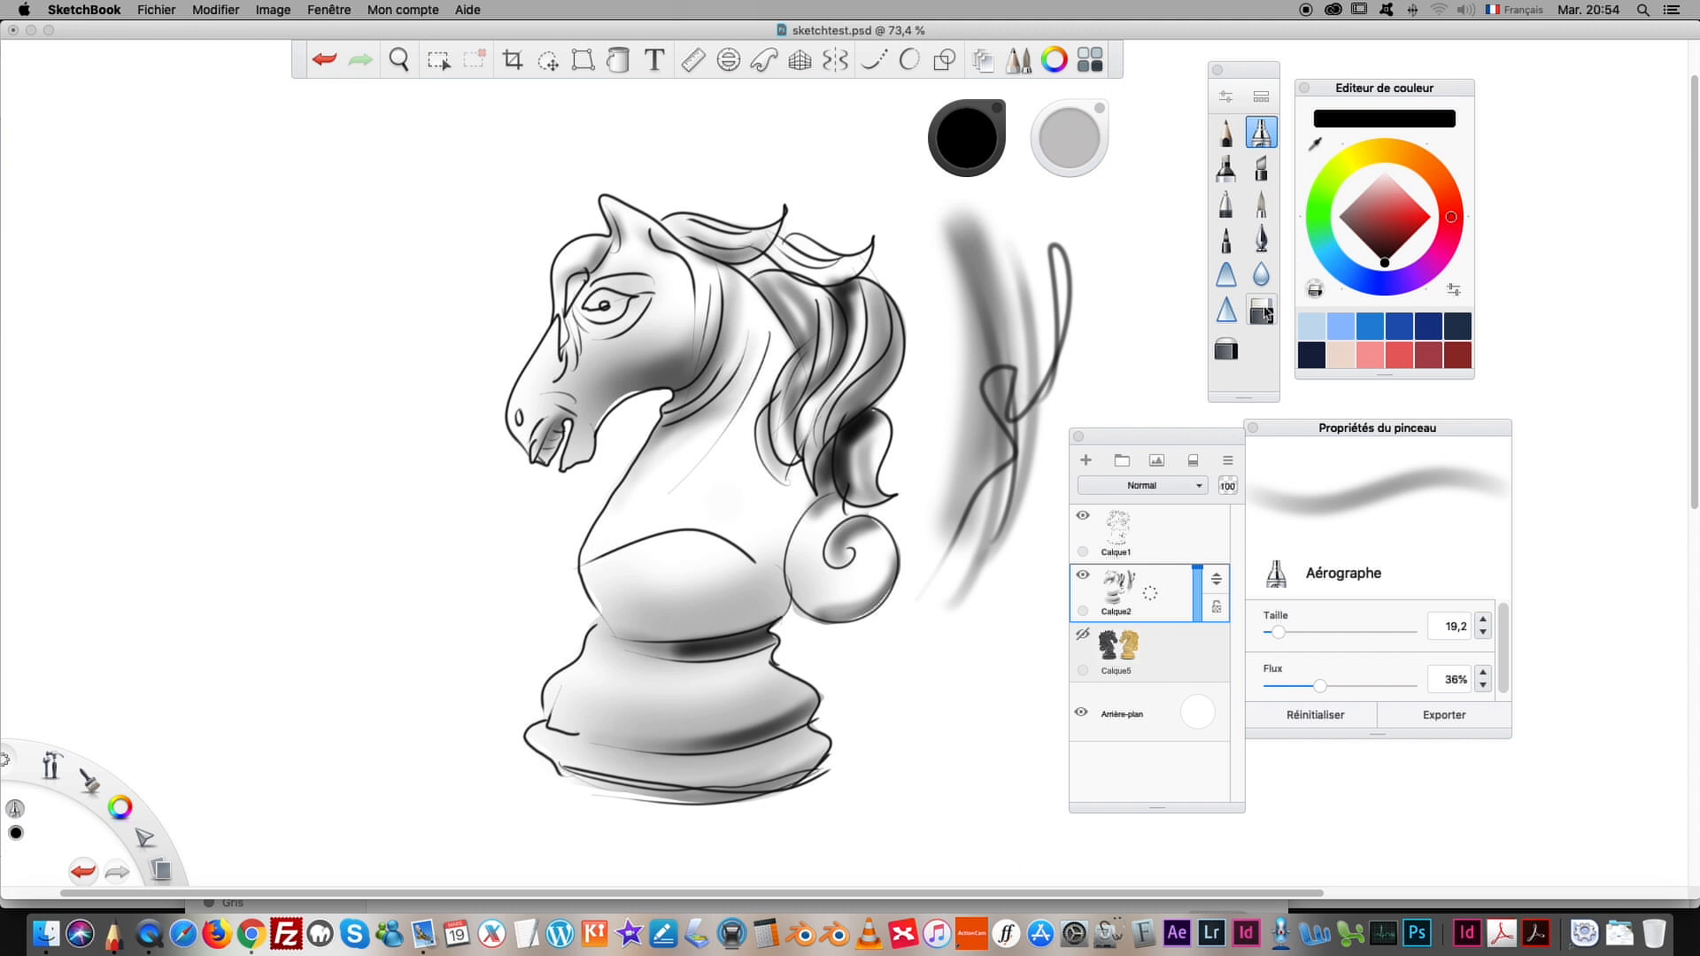
{"action": "left_click", "coordinate": [436, 60]}
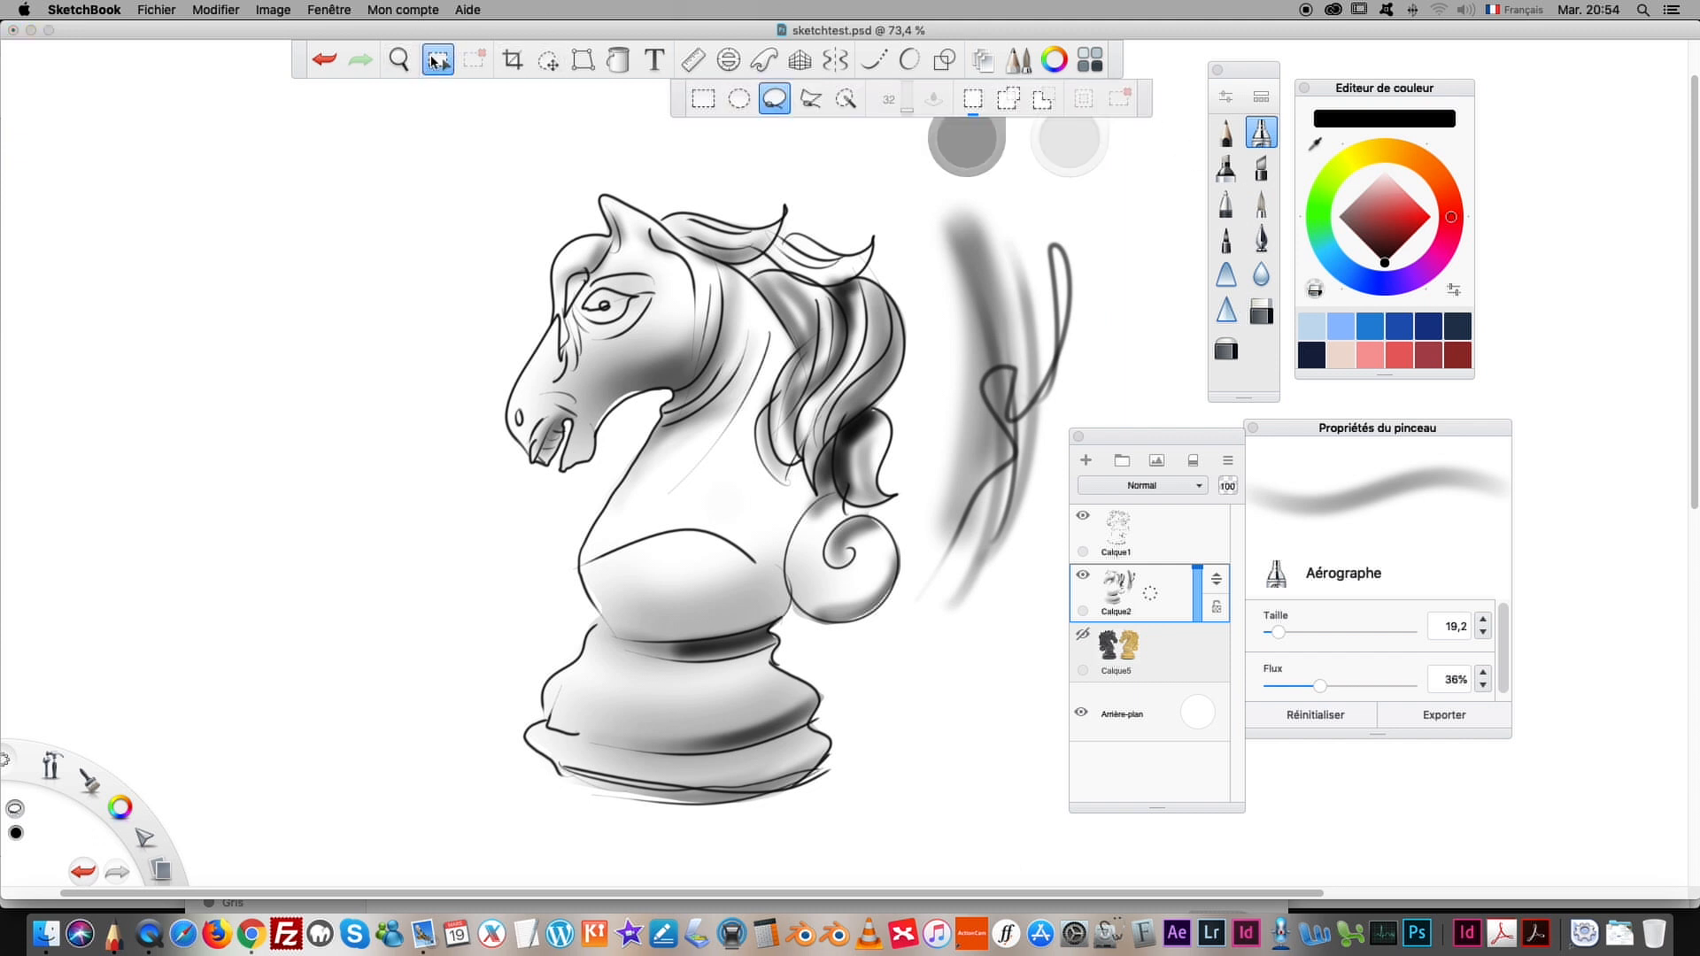
{"action": "mouse_move", "coordinate": [901, 186]}
{"action": "left_mouse_down"}
{"action": "mouse_move", "coordinate": [998, 670]}
{"action": "mouse_move", "coordinate": [1120, 459]}
{"action": "mouse_move", "coordinate": [912, 201]}
{"action": "mouse_move", "coordinate": [958, 691]}
{"action": "mouse_move", "coordinate": [1119, 394]}
{"action": "mouse_move", "coordinate": [941, 190]}
{"action": "mouse_move", "coordinate": [912, 217]}
{"action": "mouse_move", "coordinate": [914, 243]}
{"action": "left_mouse_up"}
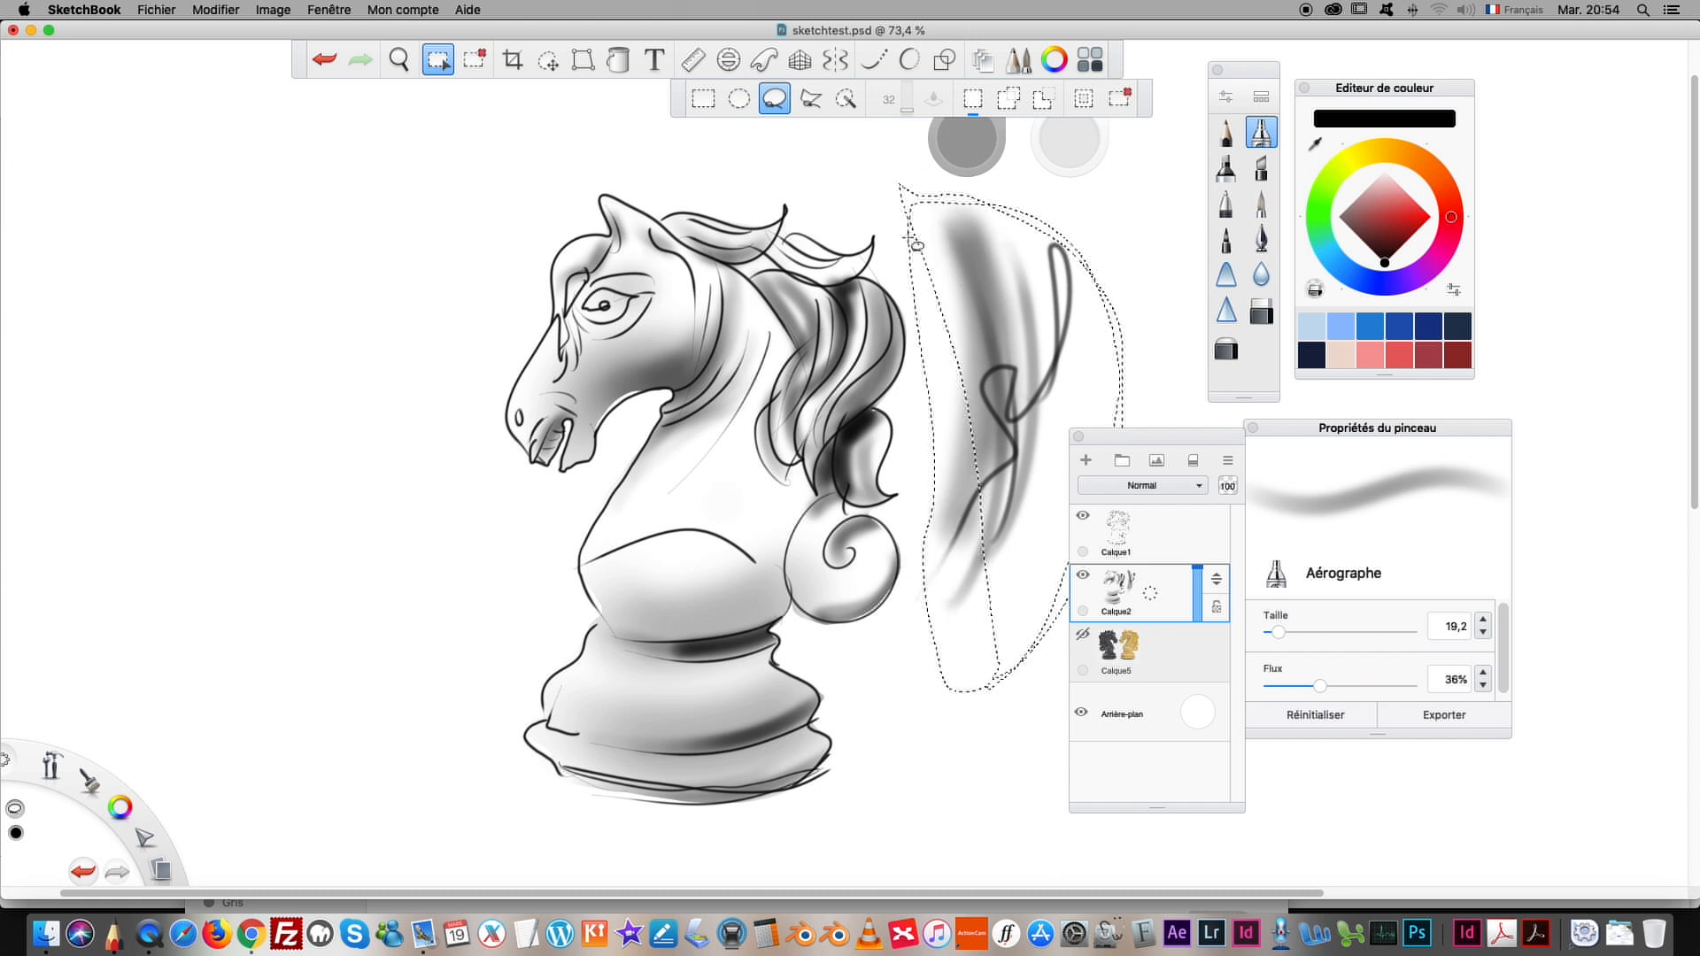
{"action": "key", "text": "Delete"}
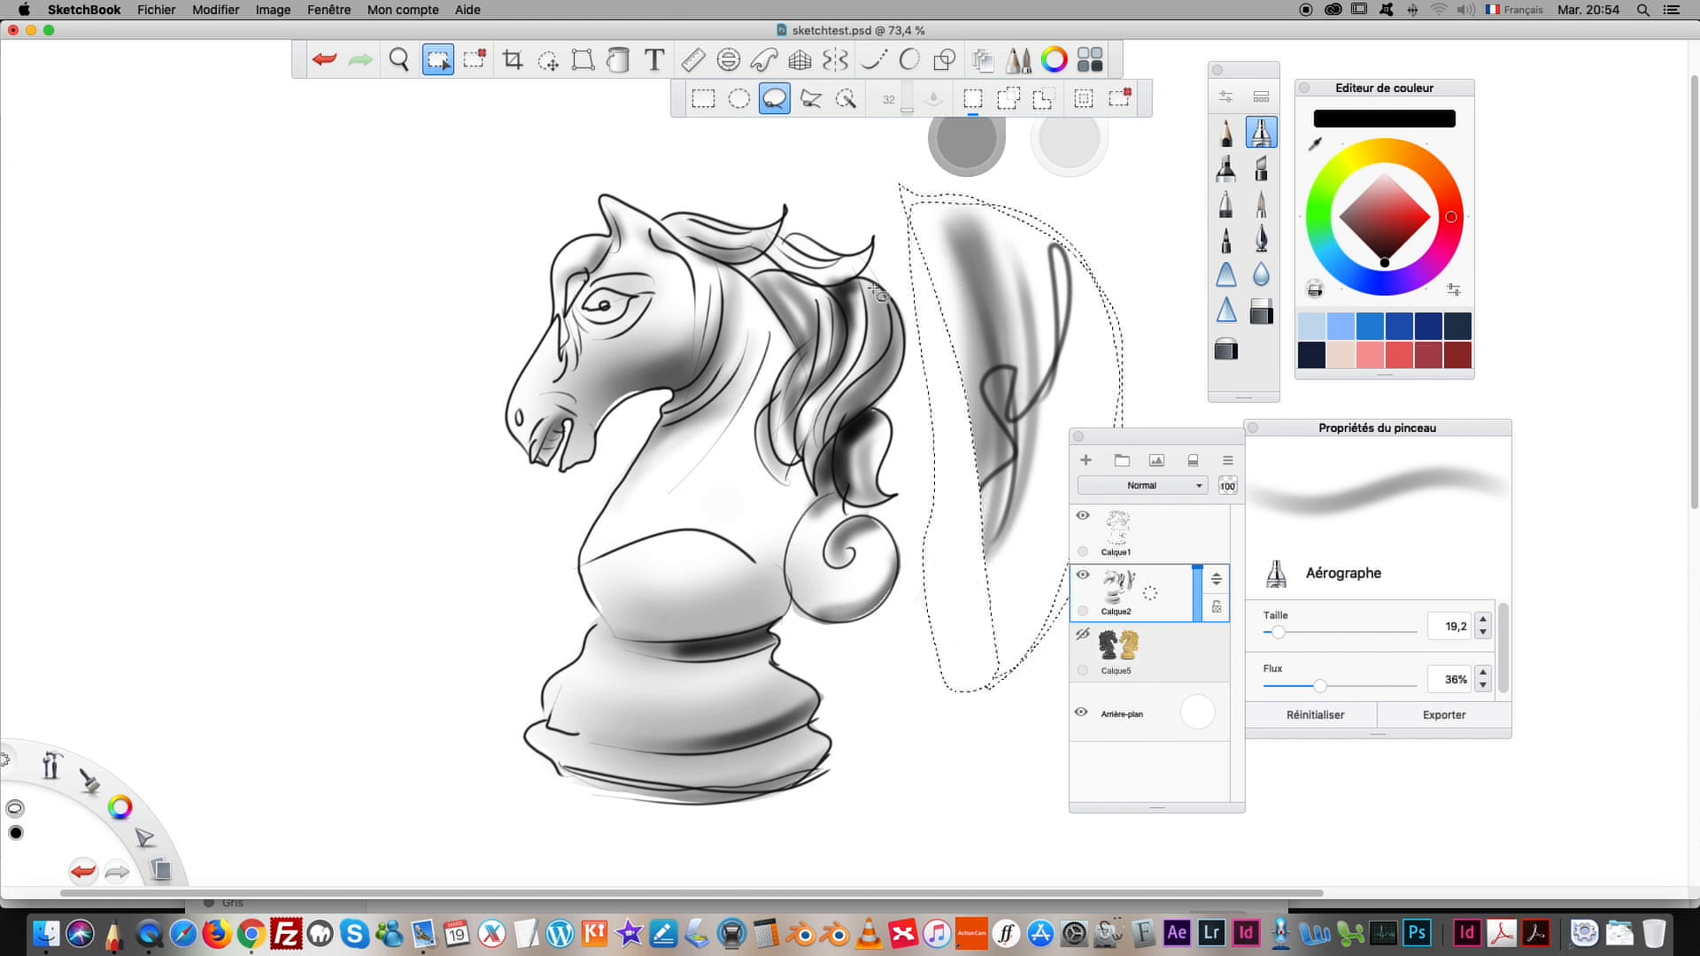
{"action": "left_click", "coordinate": [1087, 221]}
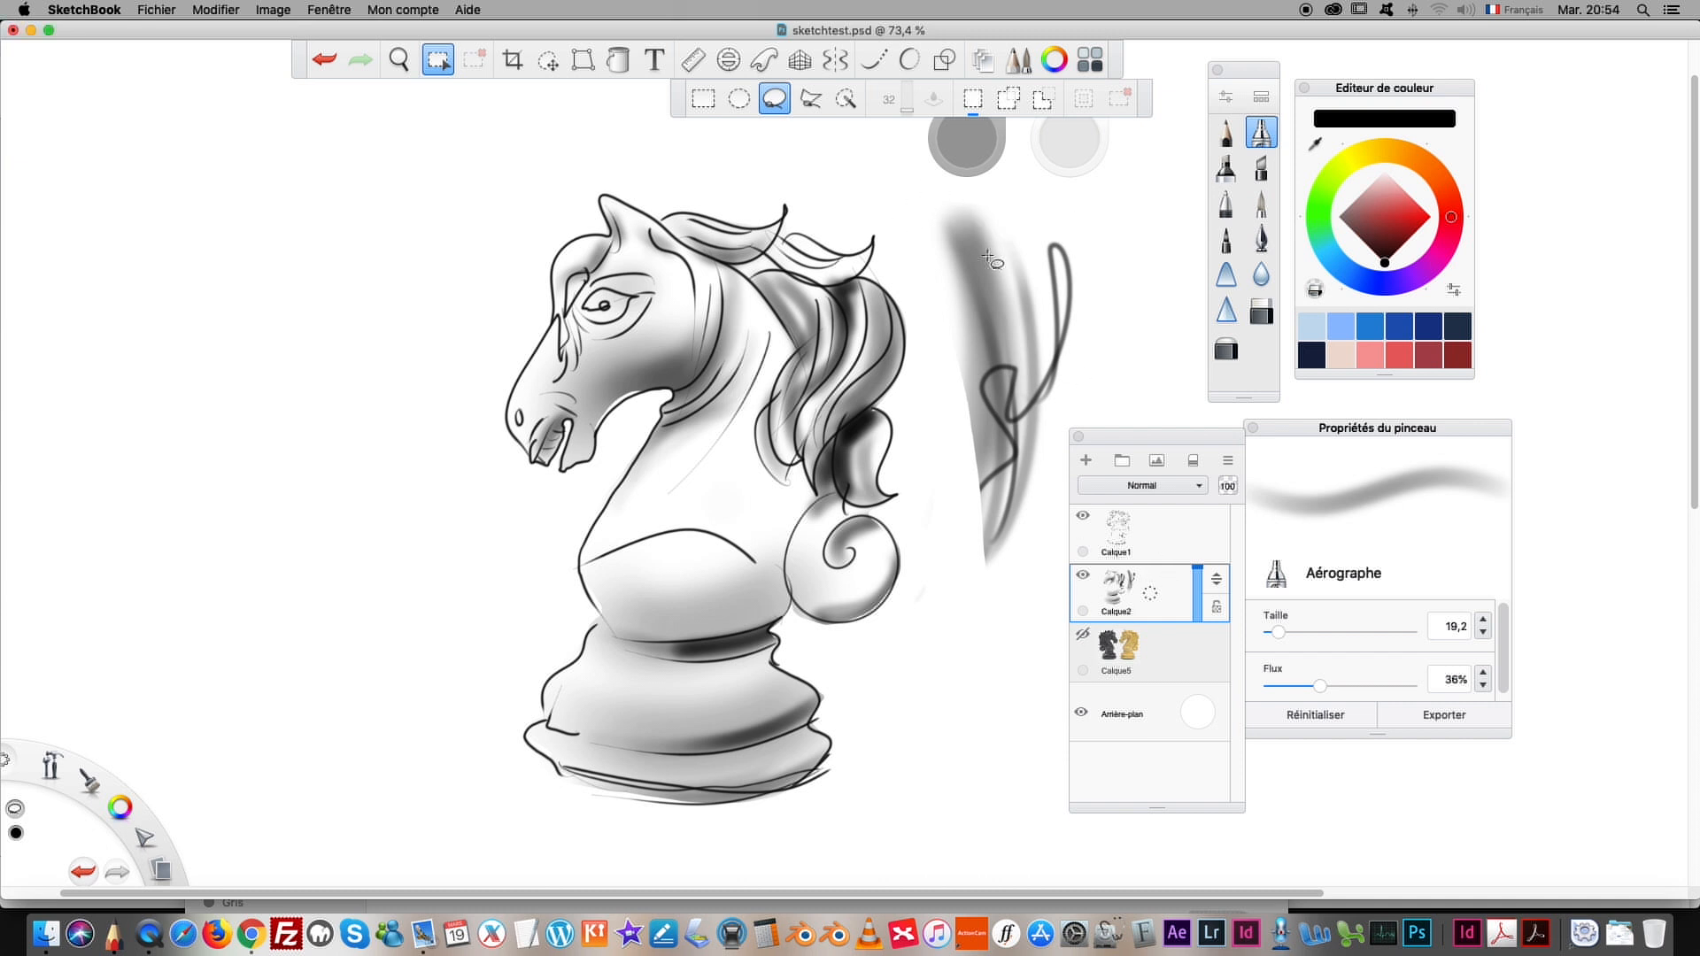
Step: Delete the remaining test strokes beside the knight with a rectangular selection and save the drawing
{"action": "left_click", "coordinate": [705, 110]}
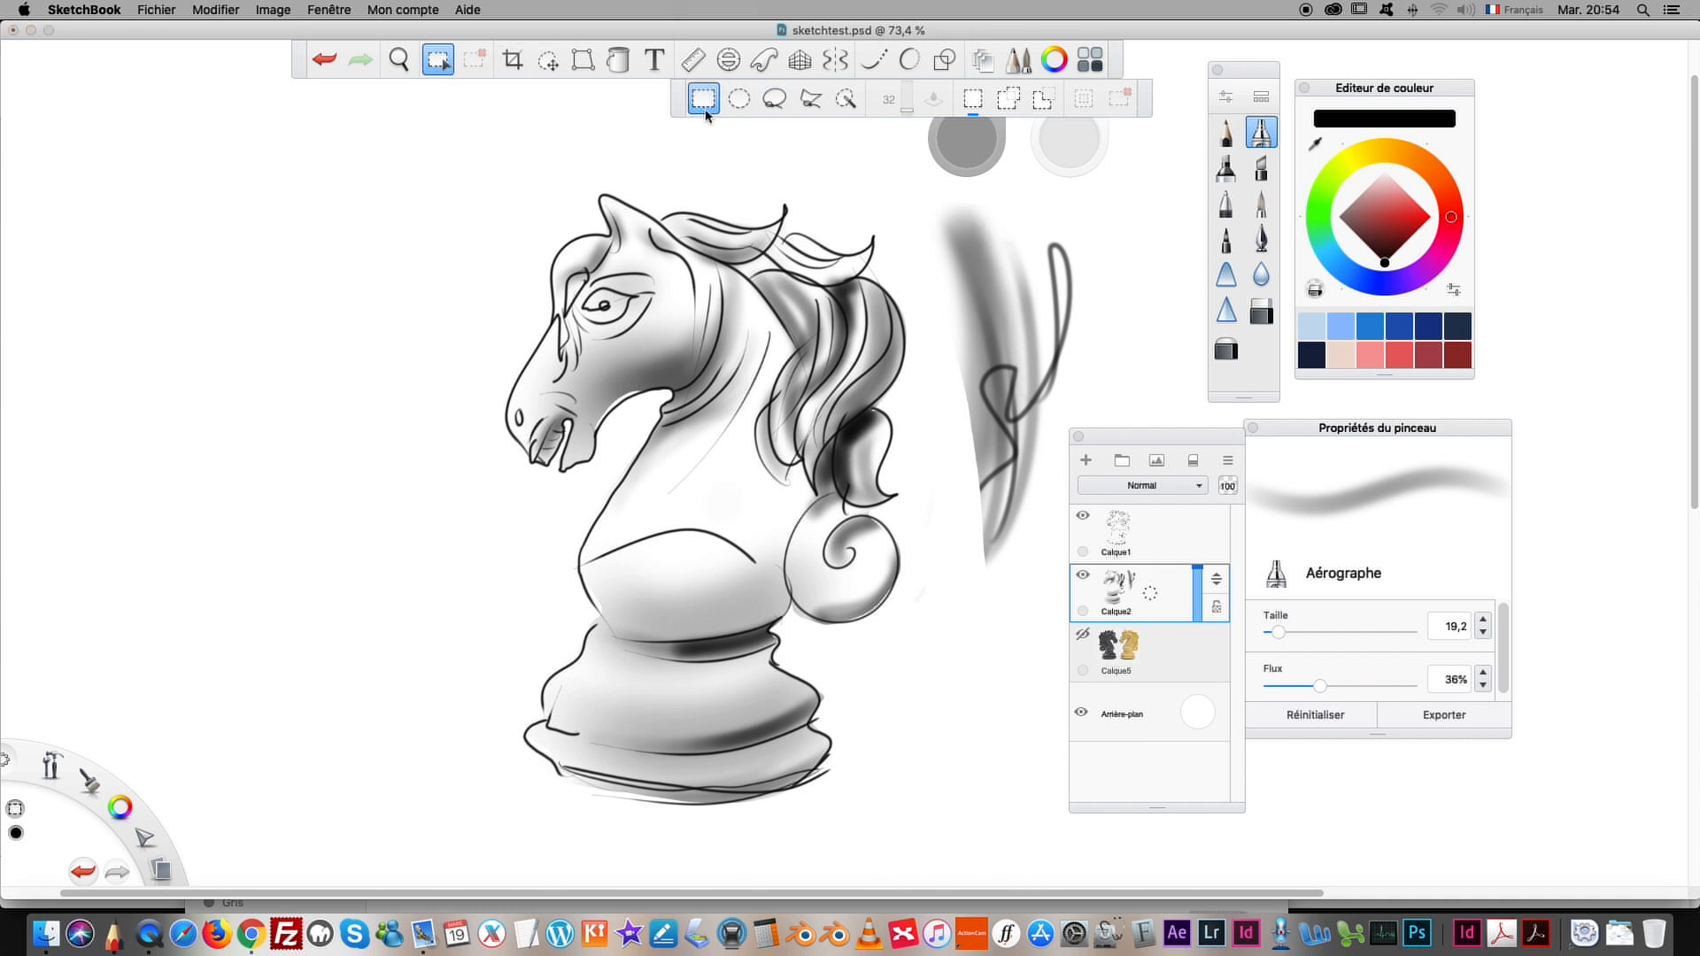
{"action": "mouse_move", "coordinate": [921, 192]}
{"action": "left_mouse_down"}
{"action": "mouse_move", "coordinate": [971, 191]}
{"action": "mouse_move", "coordinate": [1063, 619]}
{"action": "mouse_move", "coordinate": [1101, 672]}
{"action": "left_mouse_up"}
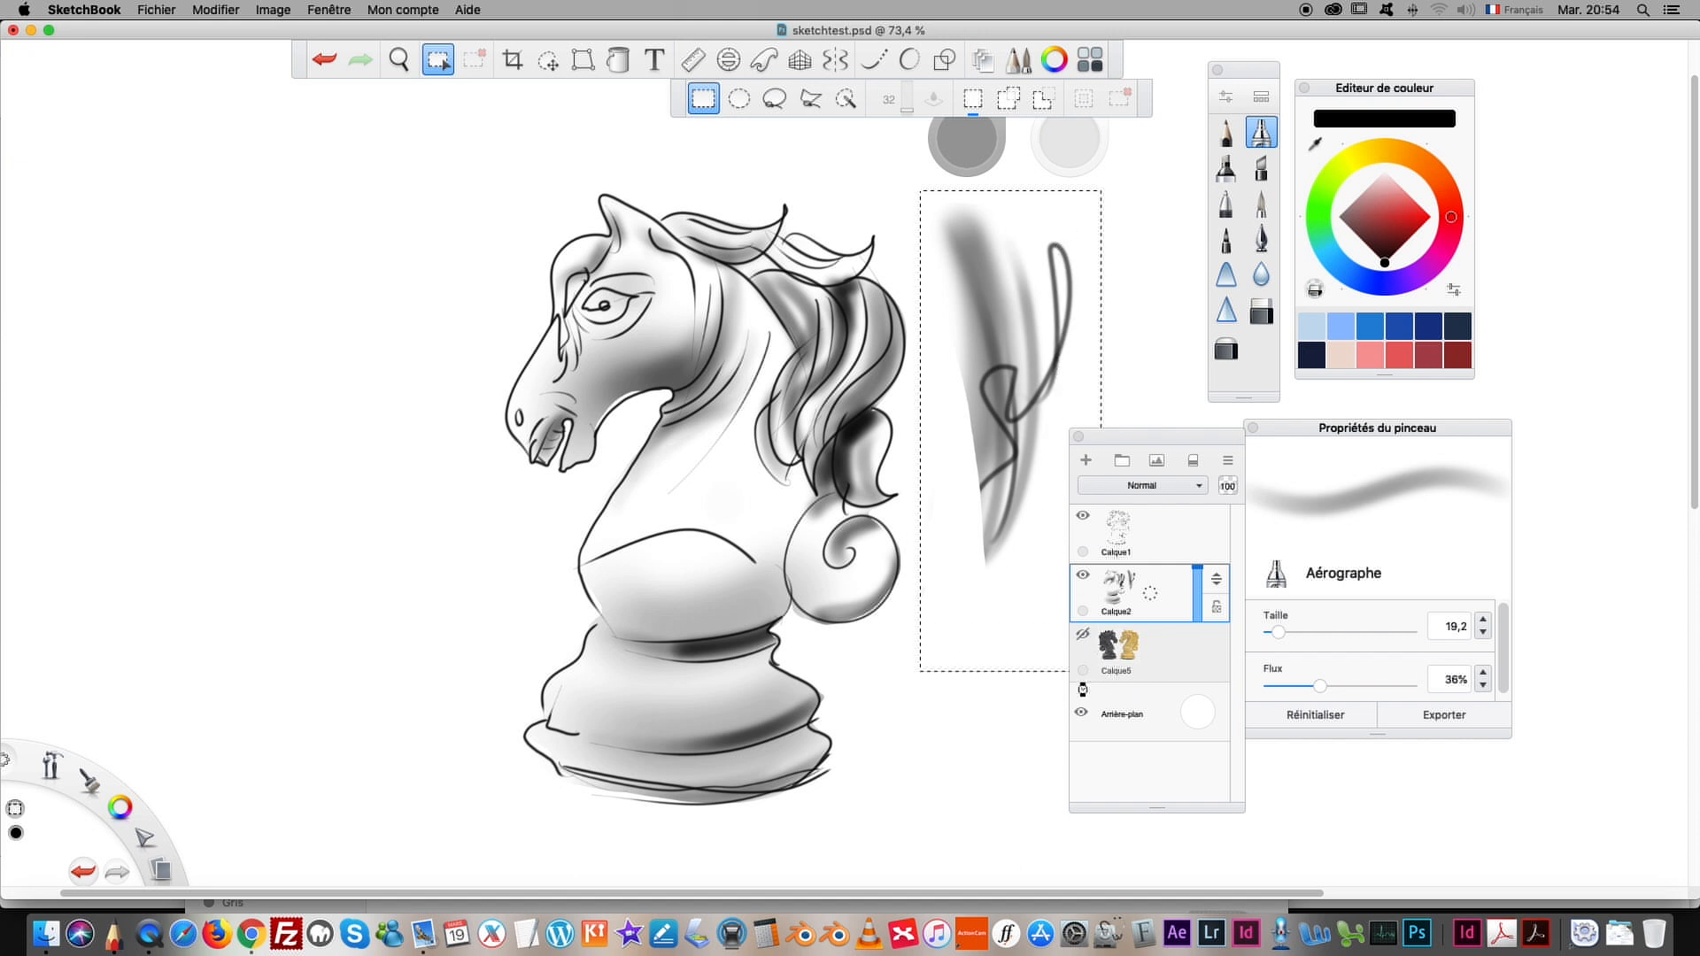
{"action": "key", "text": "Delete"}
{"action": "left_click", "coordinate": [841, 163]}
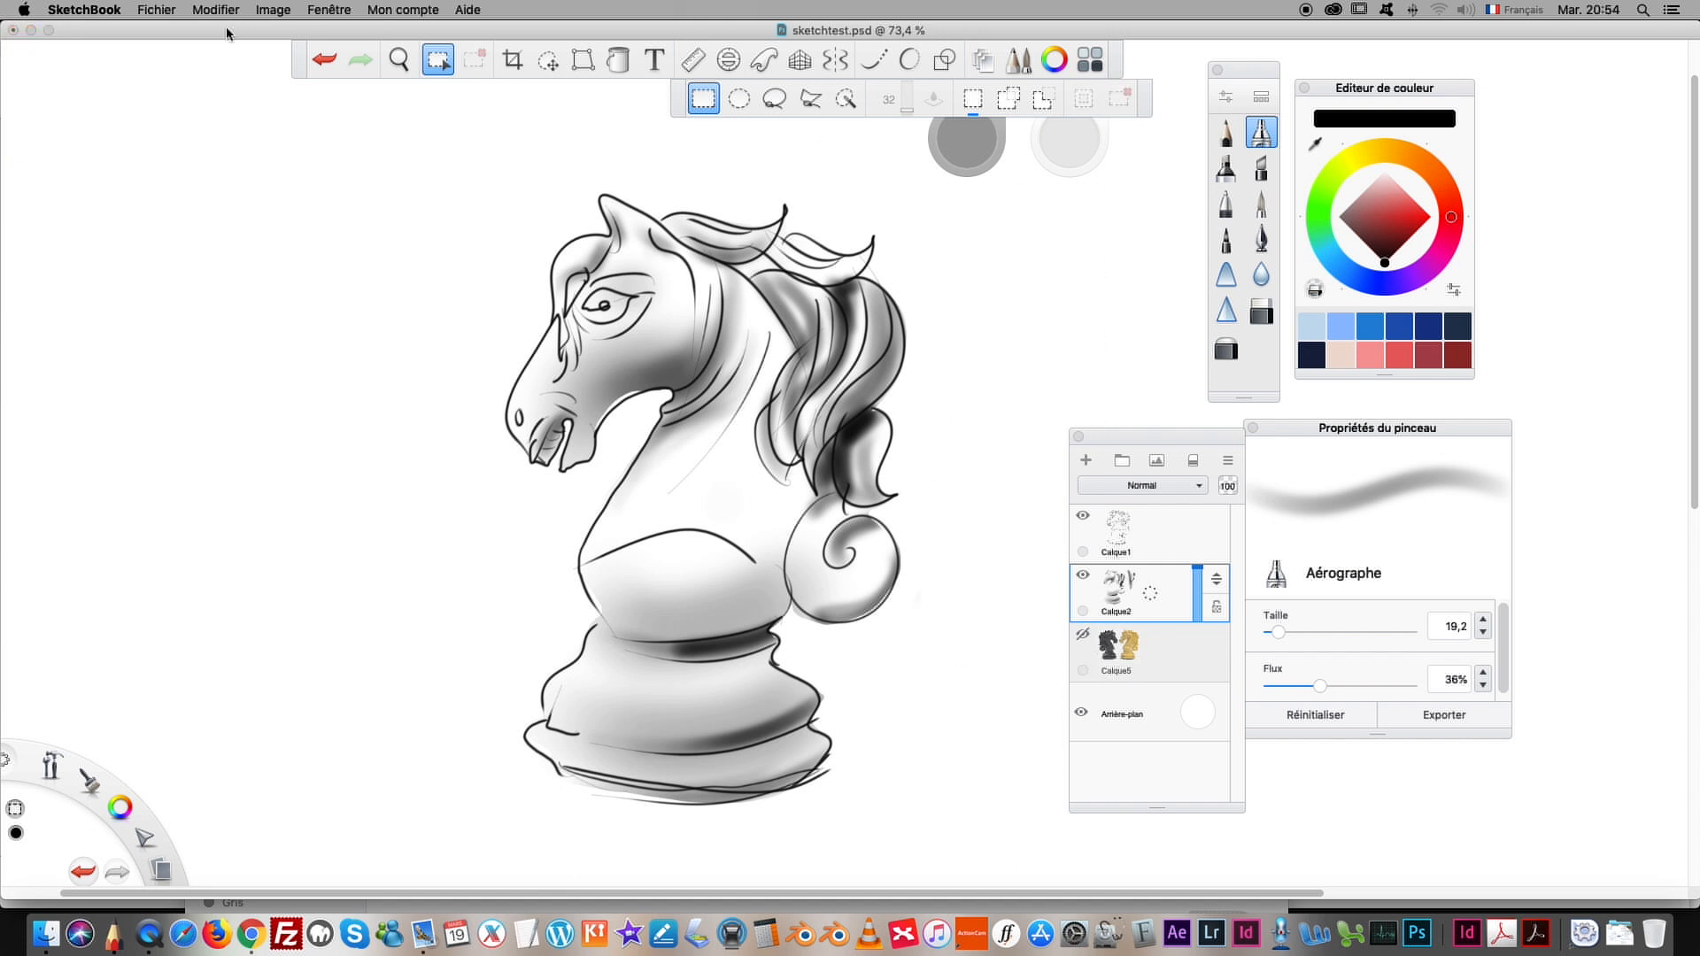
{"action": "left_click", "coordinate": [156, 11]}
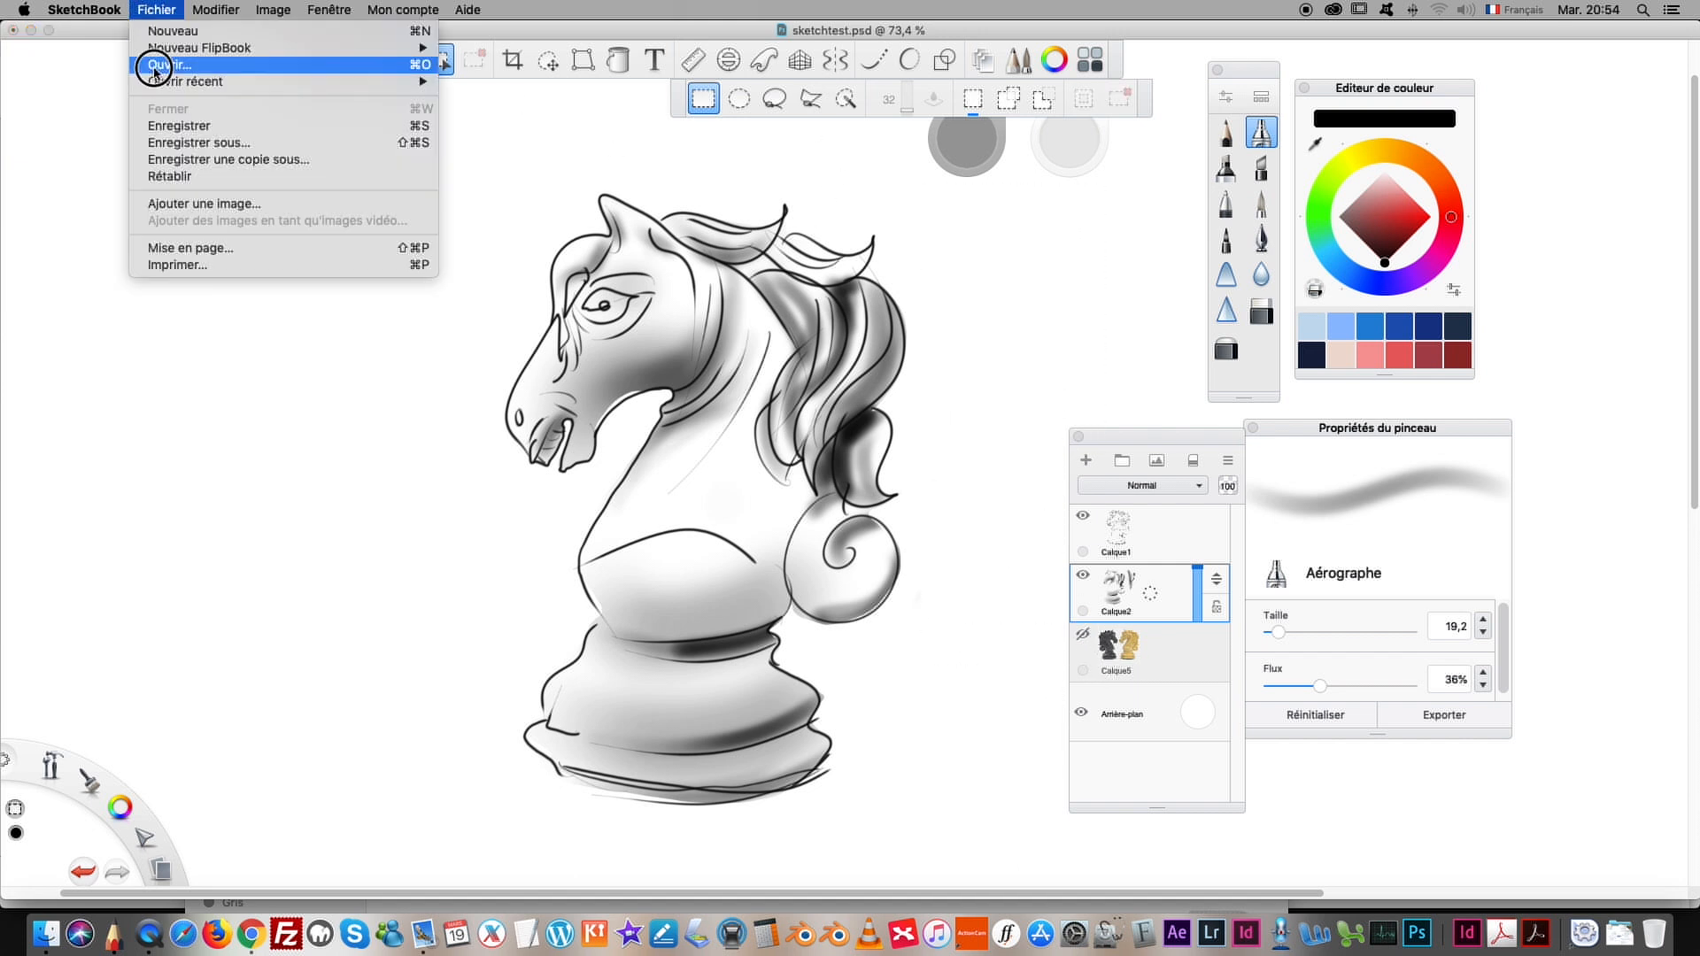
{"action": "left_click", "coordinate": [142, 126]}
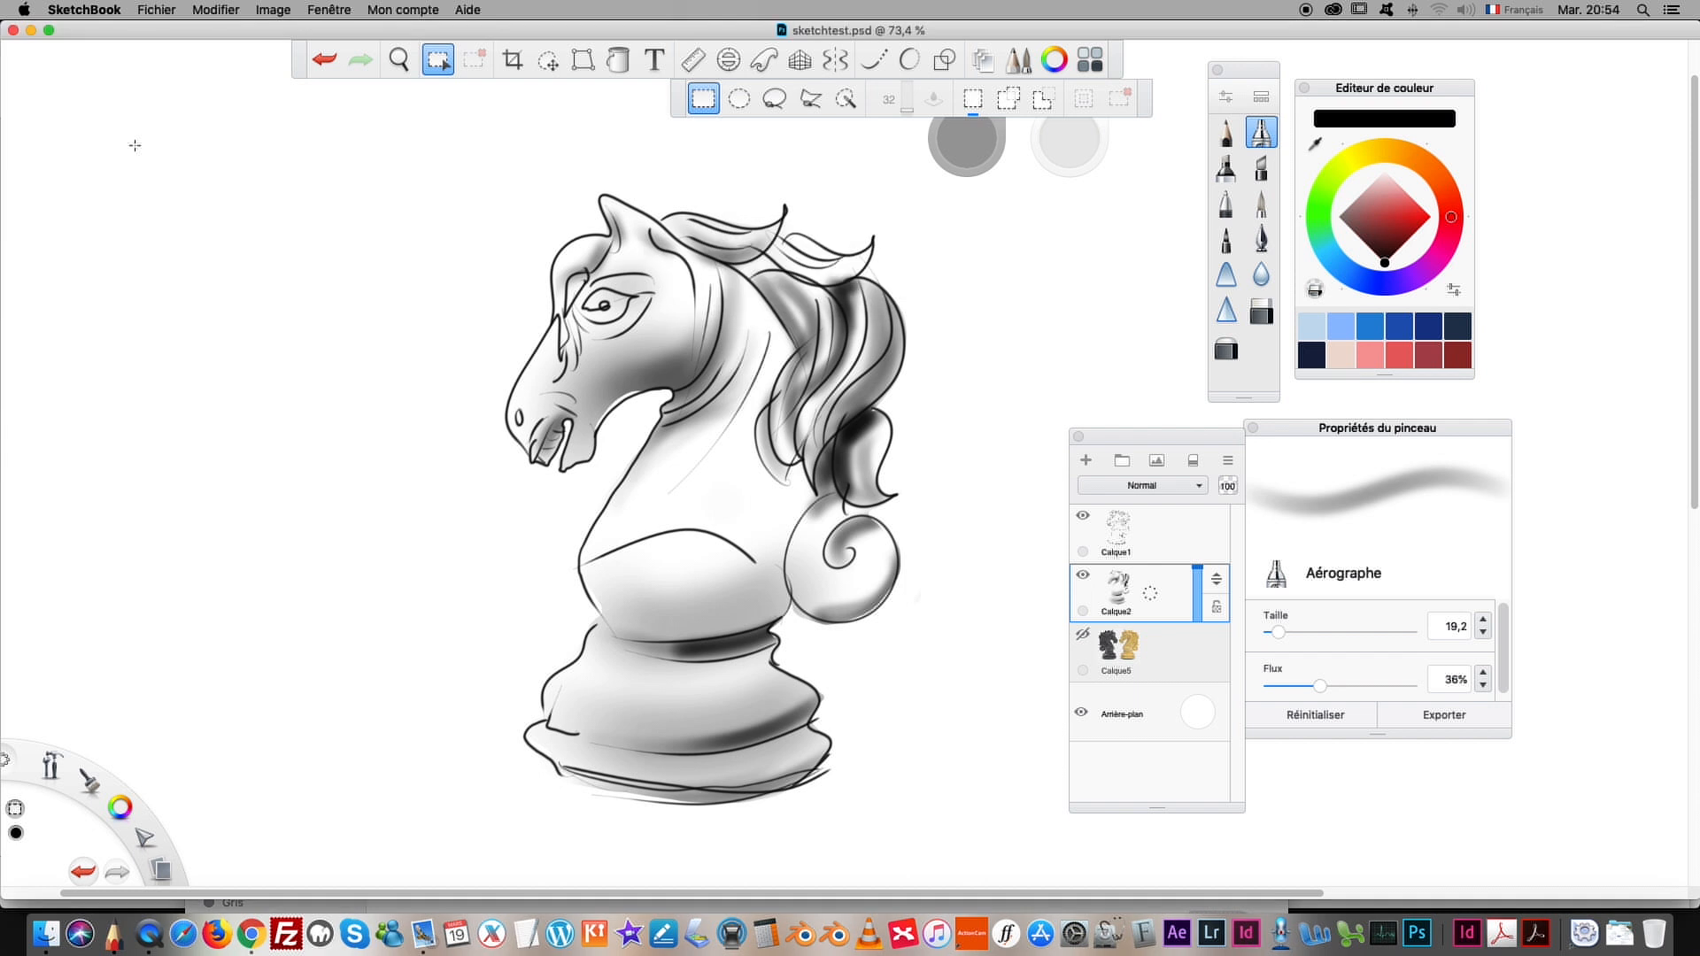
Step: Place the layer list beneath the color pucks and leave the selection tool to return to the airbrush
{"action": "left_click_drag", "start_coordinate": [1126, 435], "coordinate": [1069, 210]}
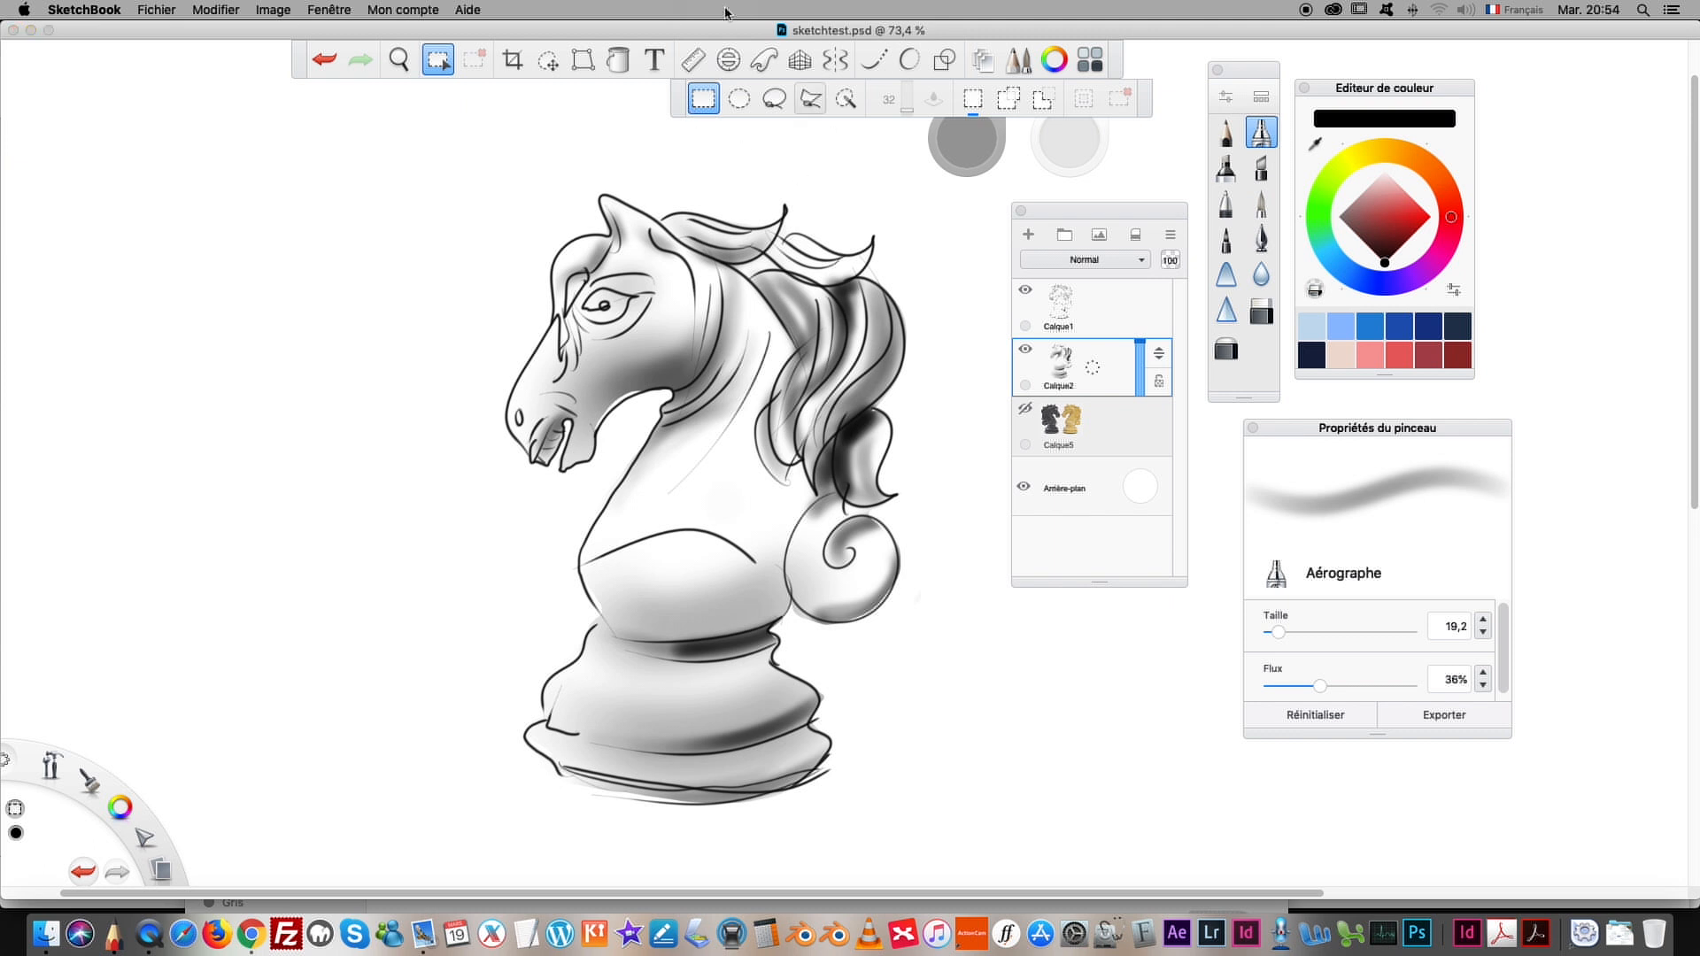
{"action": "left_click", "coordinate": [437, 60]}
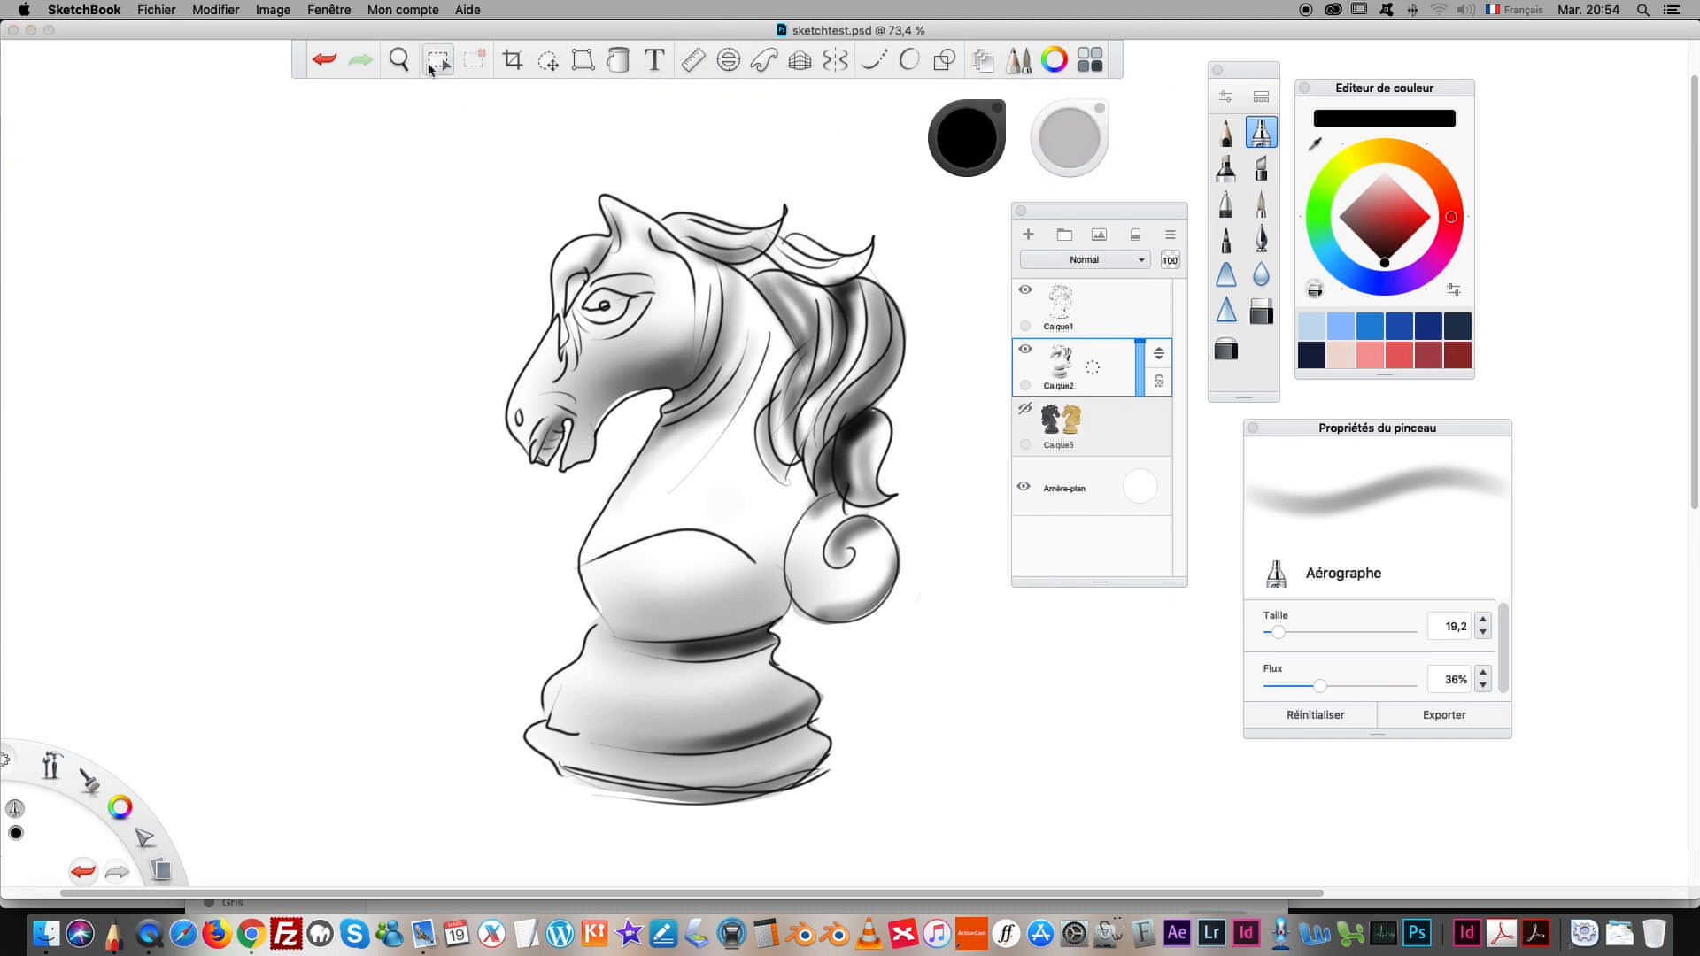
{"action": "mouse_move", "coordinate": [1082, 213]}
{"action": "left_mouse_down"}
{"action": "mouse_move", "coordinate": [1065, 213]}
{"action": "mouse_move", "coordinate": [1088, 218]}
{"action": "left_mouse_up"}
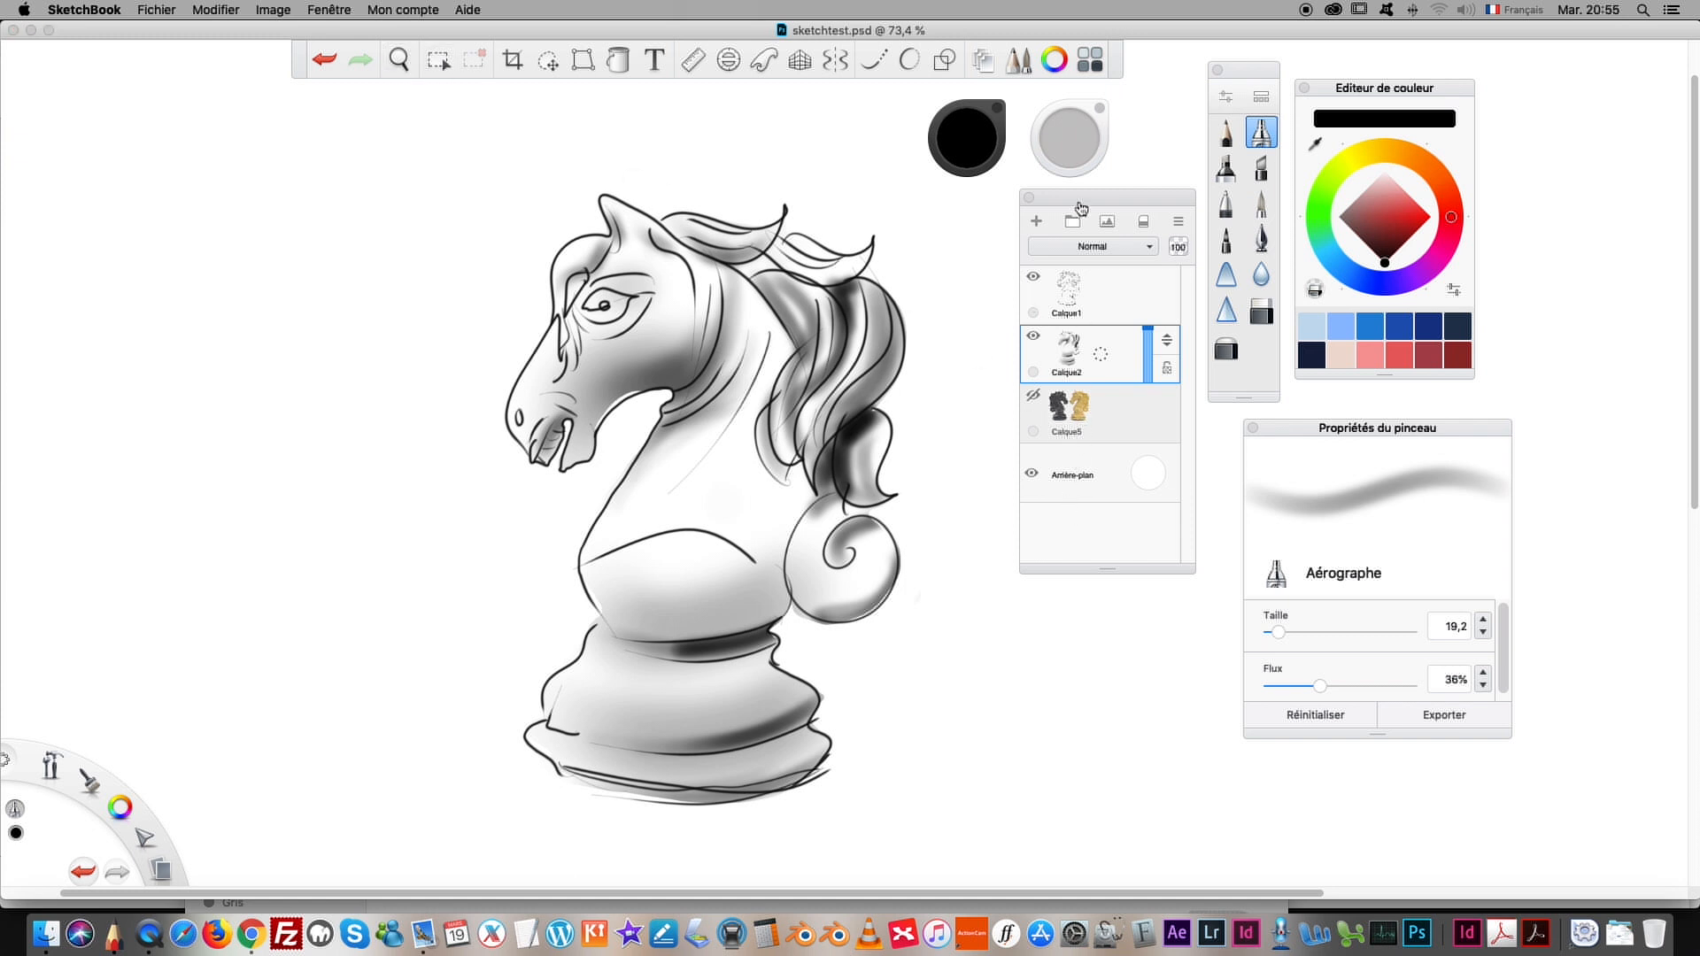
Step: Add a new layer, place it between Calque2 and Calque5, and make it active
{"action": "left_click", "coordinate": [1036, 222]}
{"action": "left_click", "coordinate": [1149, 416]}
{"action": "left_click_drag", "start_coordinate": [1167, 403], "coordinate": [1151, 350]}
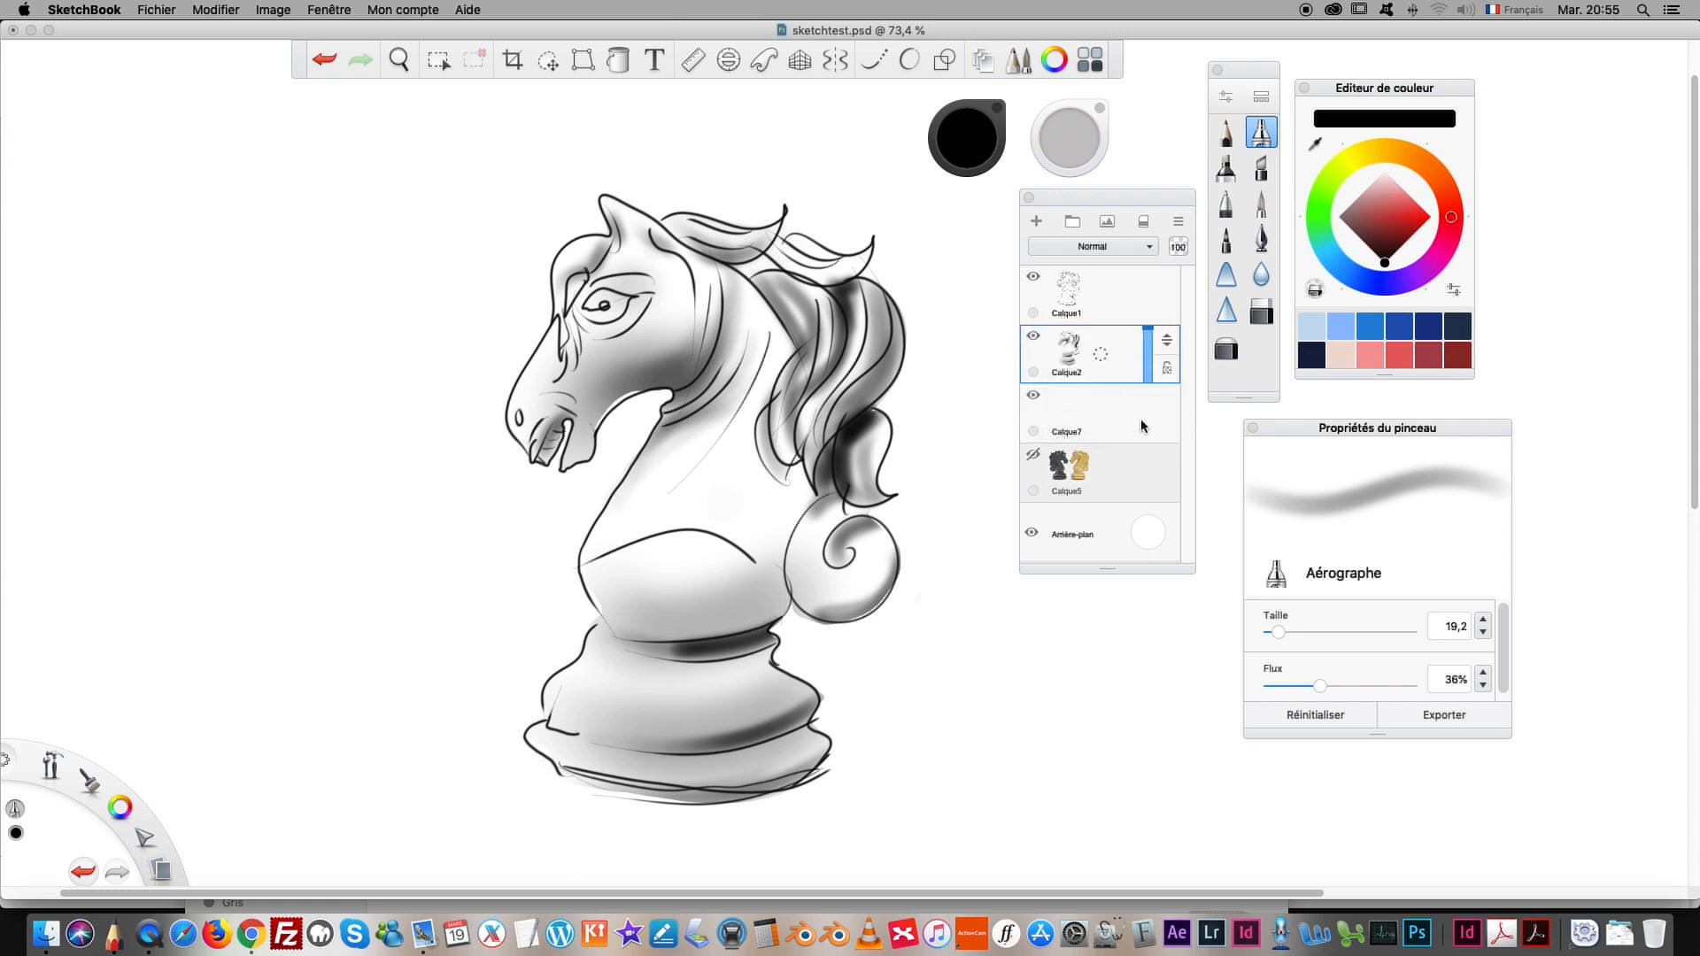
{"action": "left_click", "coordinate": [436, 62]}
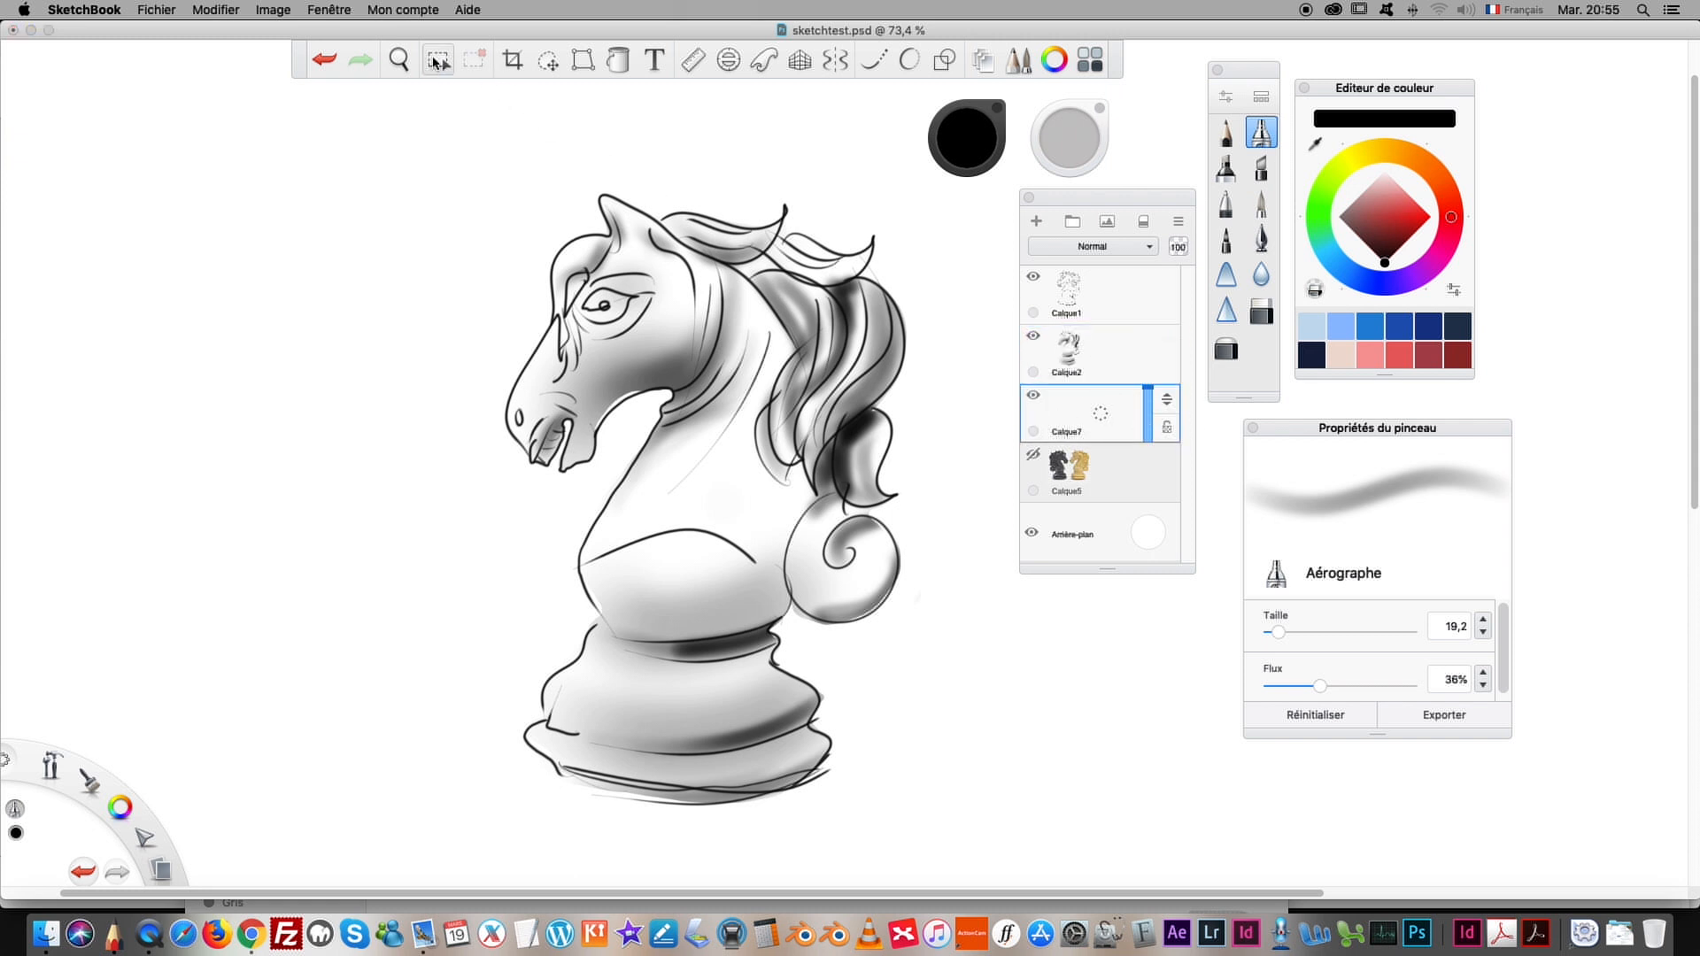
Step: Try an airbrushed rectangle around the knight, undo it, and draw a tall rectangle across the knight with the size 3.5 pencil on Calque7
{"action": "left_click", "coordinate": [944, 61]}
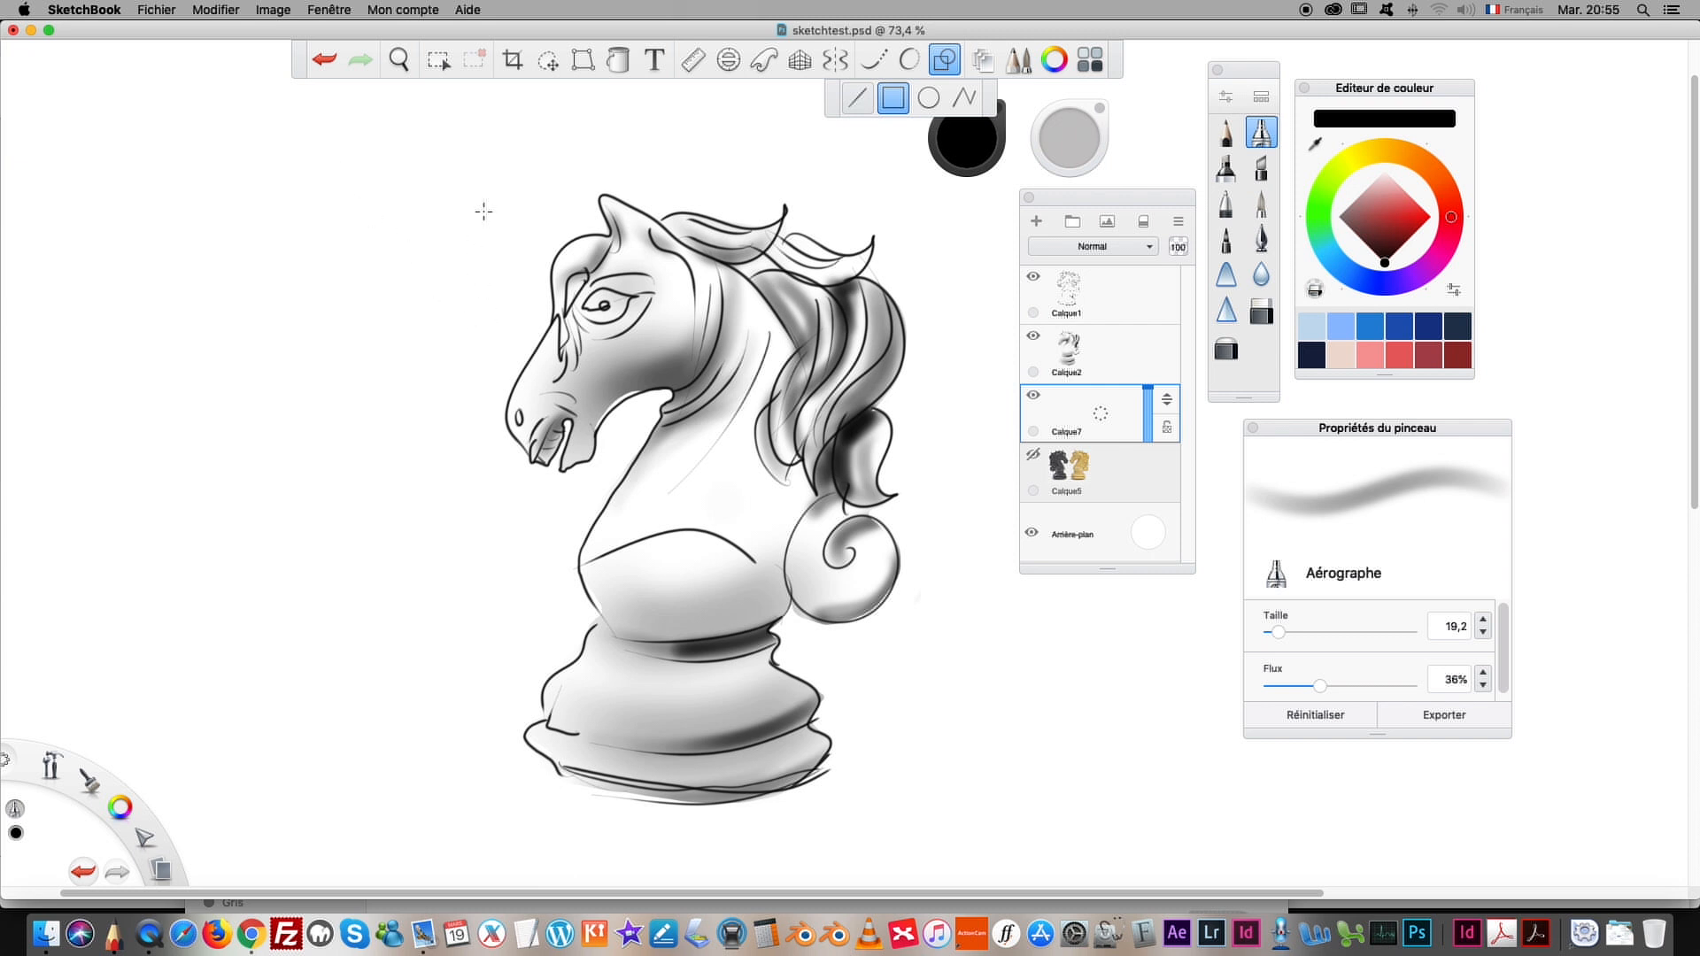
{"action": "mouse_move", "coordinate": [451, 216]}
{"action": "left_mouse_down"}
{"action": "mouse_move", "coordinate": [452, 384]}
{"action": "mouse_move", "coordinate": [744, 809]}
{"action": "mouse_move", "coordinate": [936, 812]}
{"action": "left_mouse_up"}
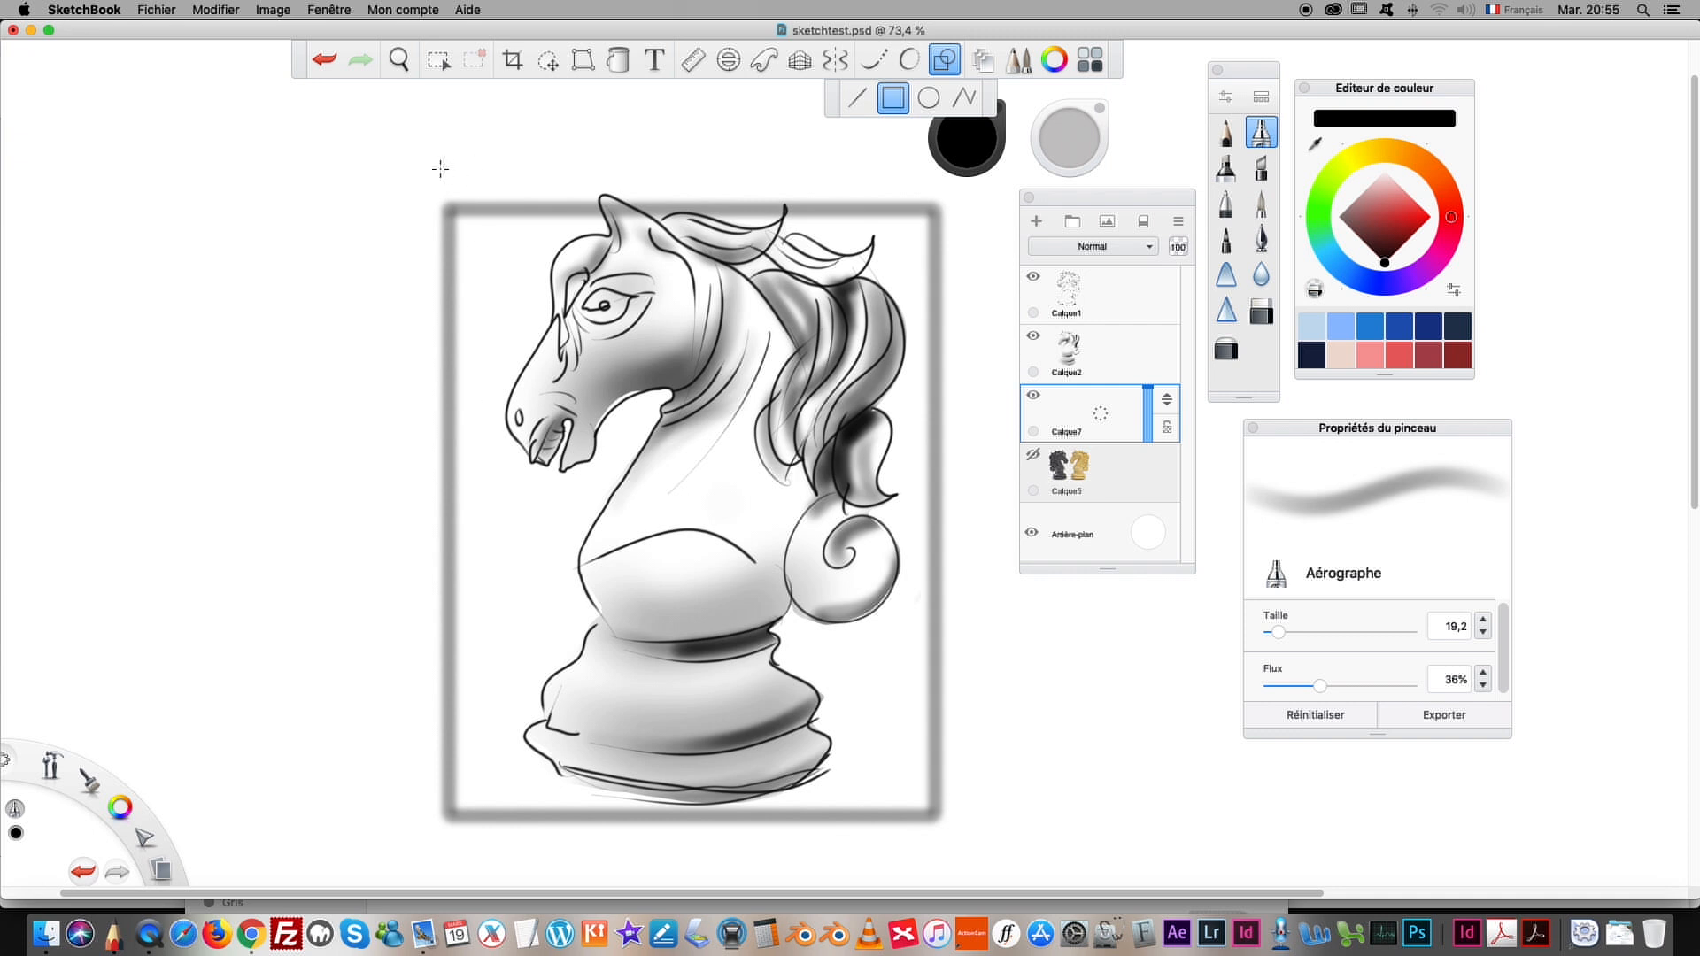
{"action": "left_click", "coordinate": [322, 60]}
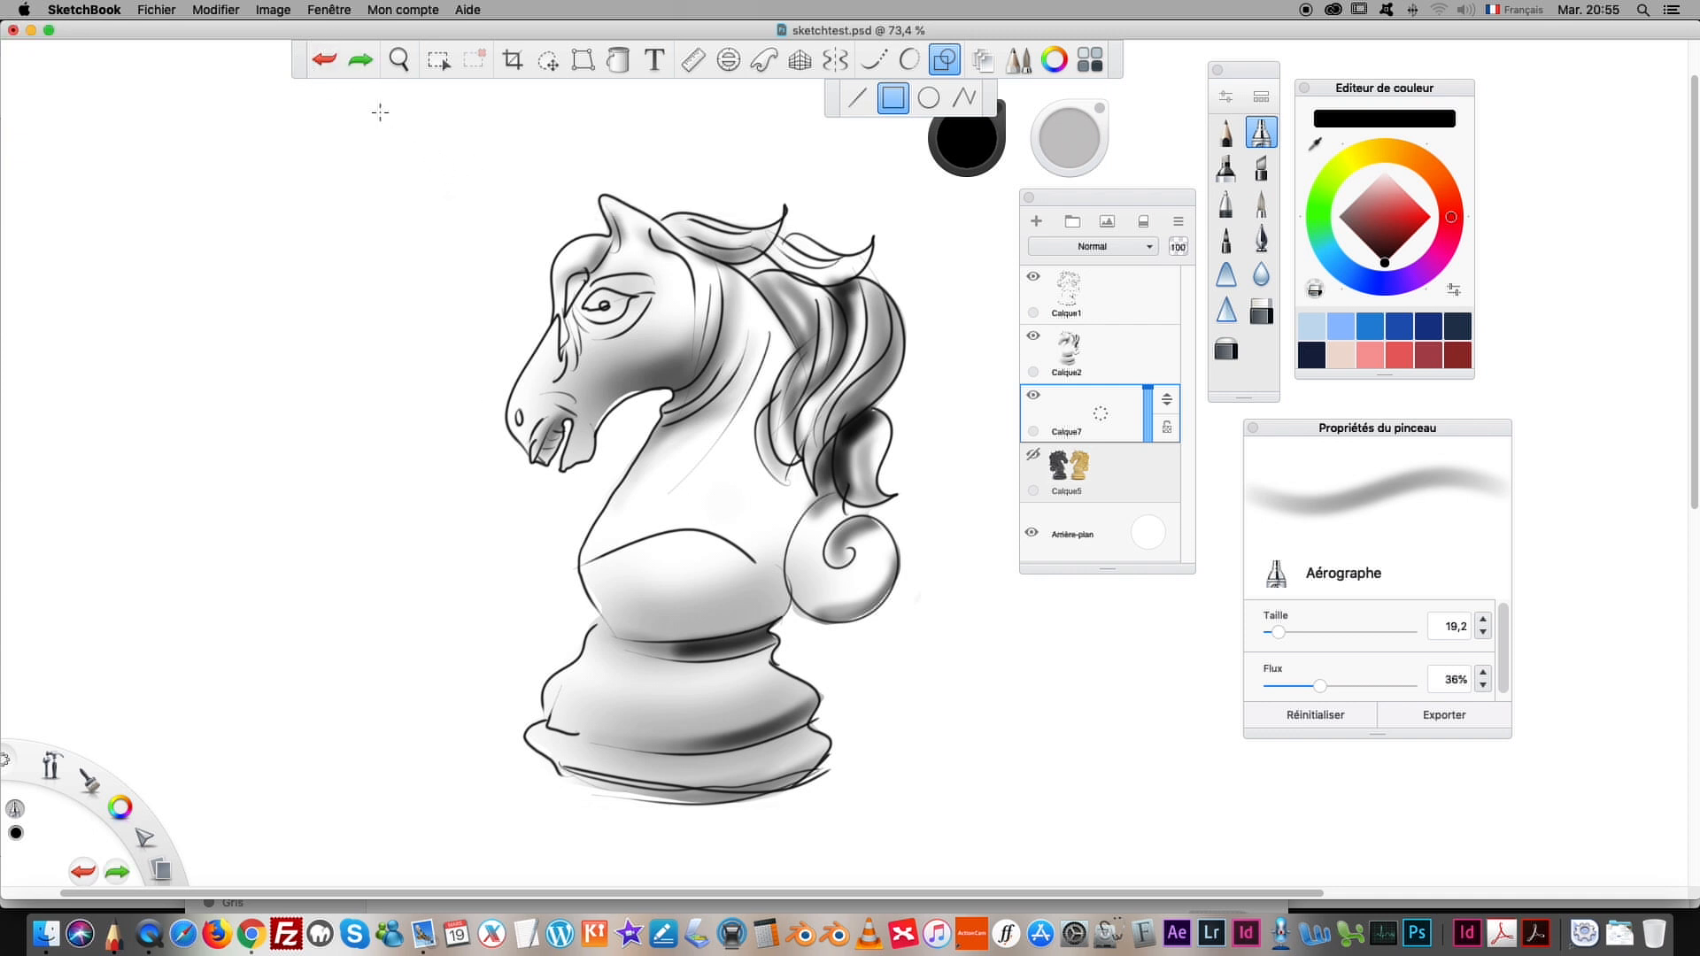
{"action": "left_click", "coordinate": [1227, 135]}
{"action": "left_click_drag", "start_coordinate": [643, 173], "coordinate": [910, 837]}
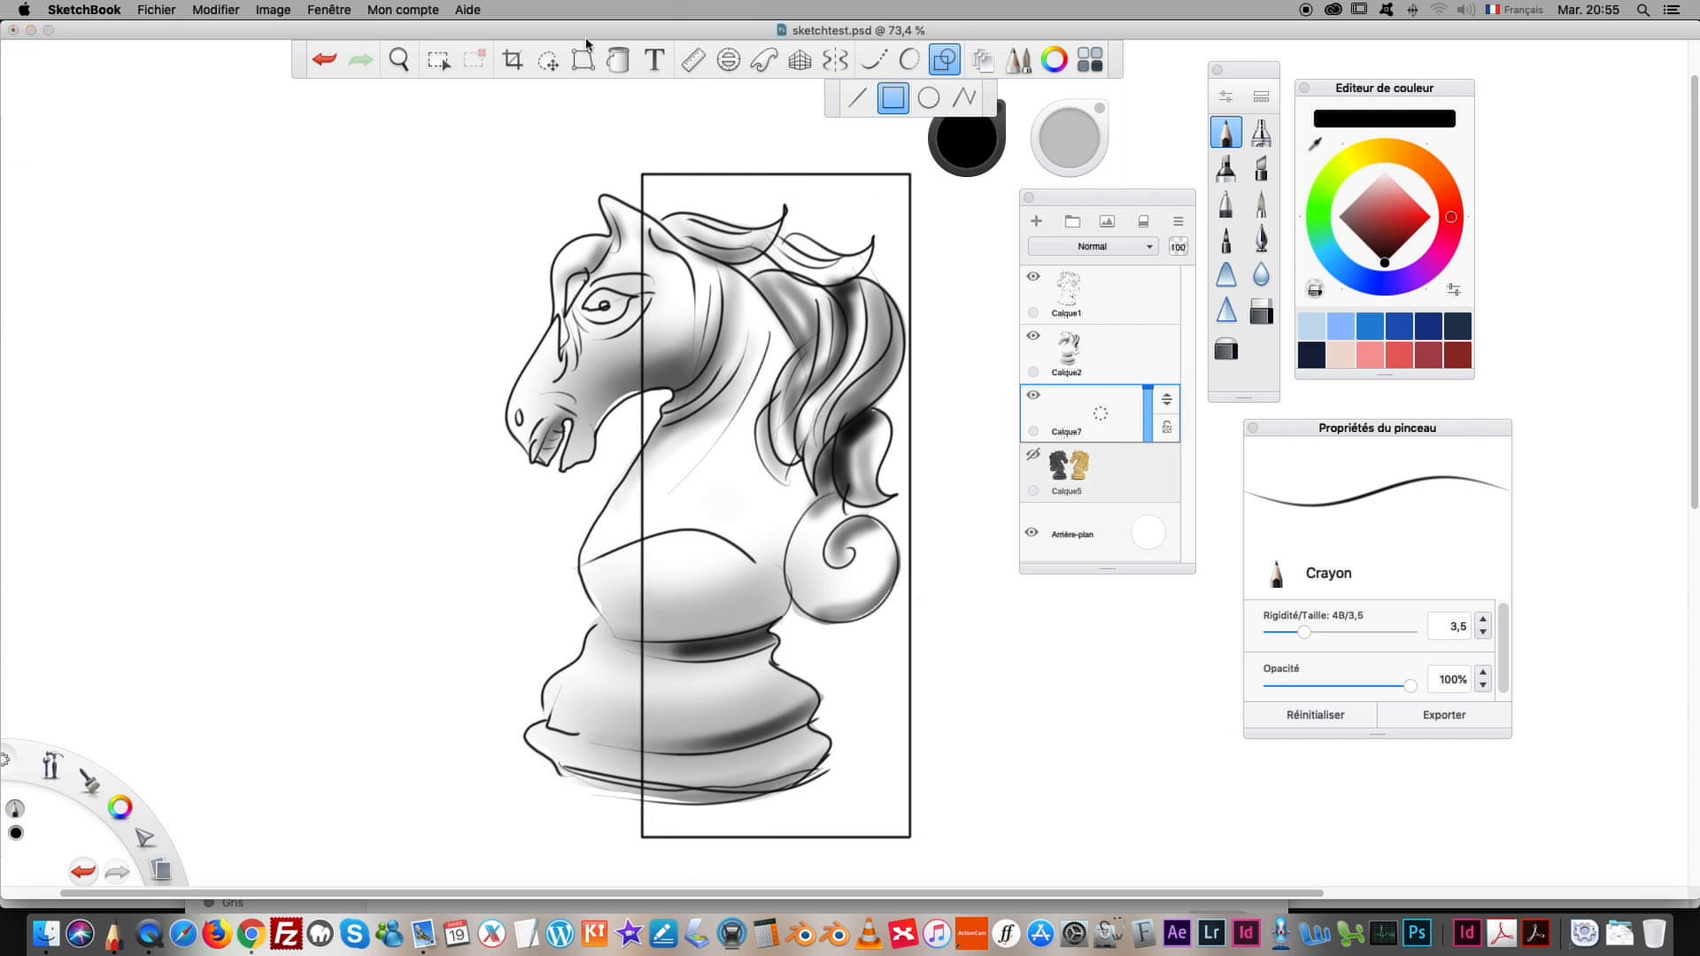
Step: Hide Calque1 and Calque2 to isolate the rectangle, and take up the solid flood fill
{"action": "left_click", "coordinate": [1032, 276]}
{"action": "left_click", "coordinate": [1032, 336]}
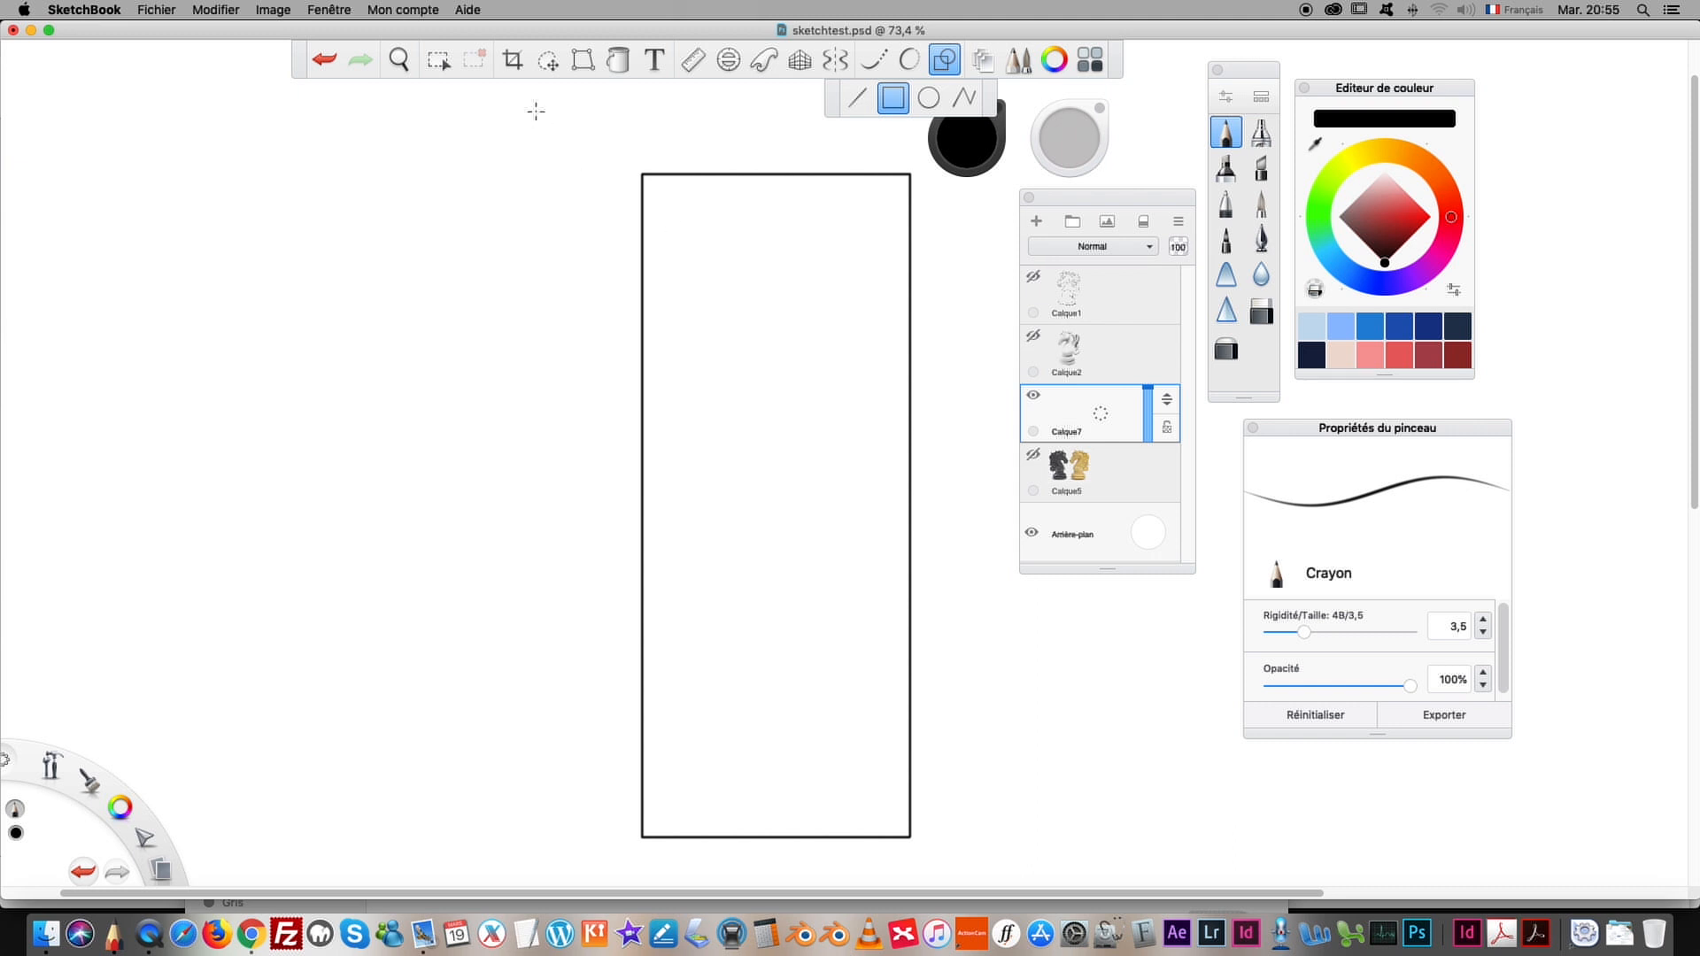
{"action": "left_click", "coordinate": [617, 60]}
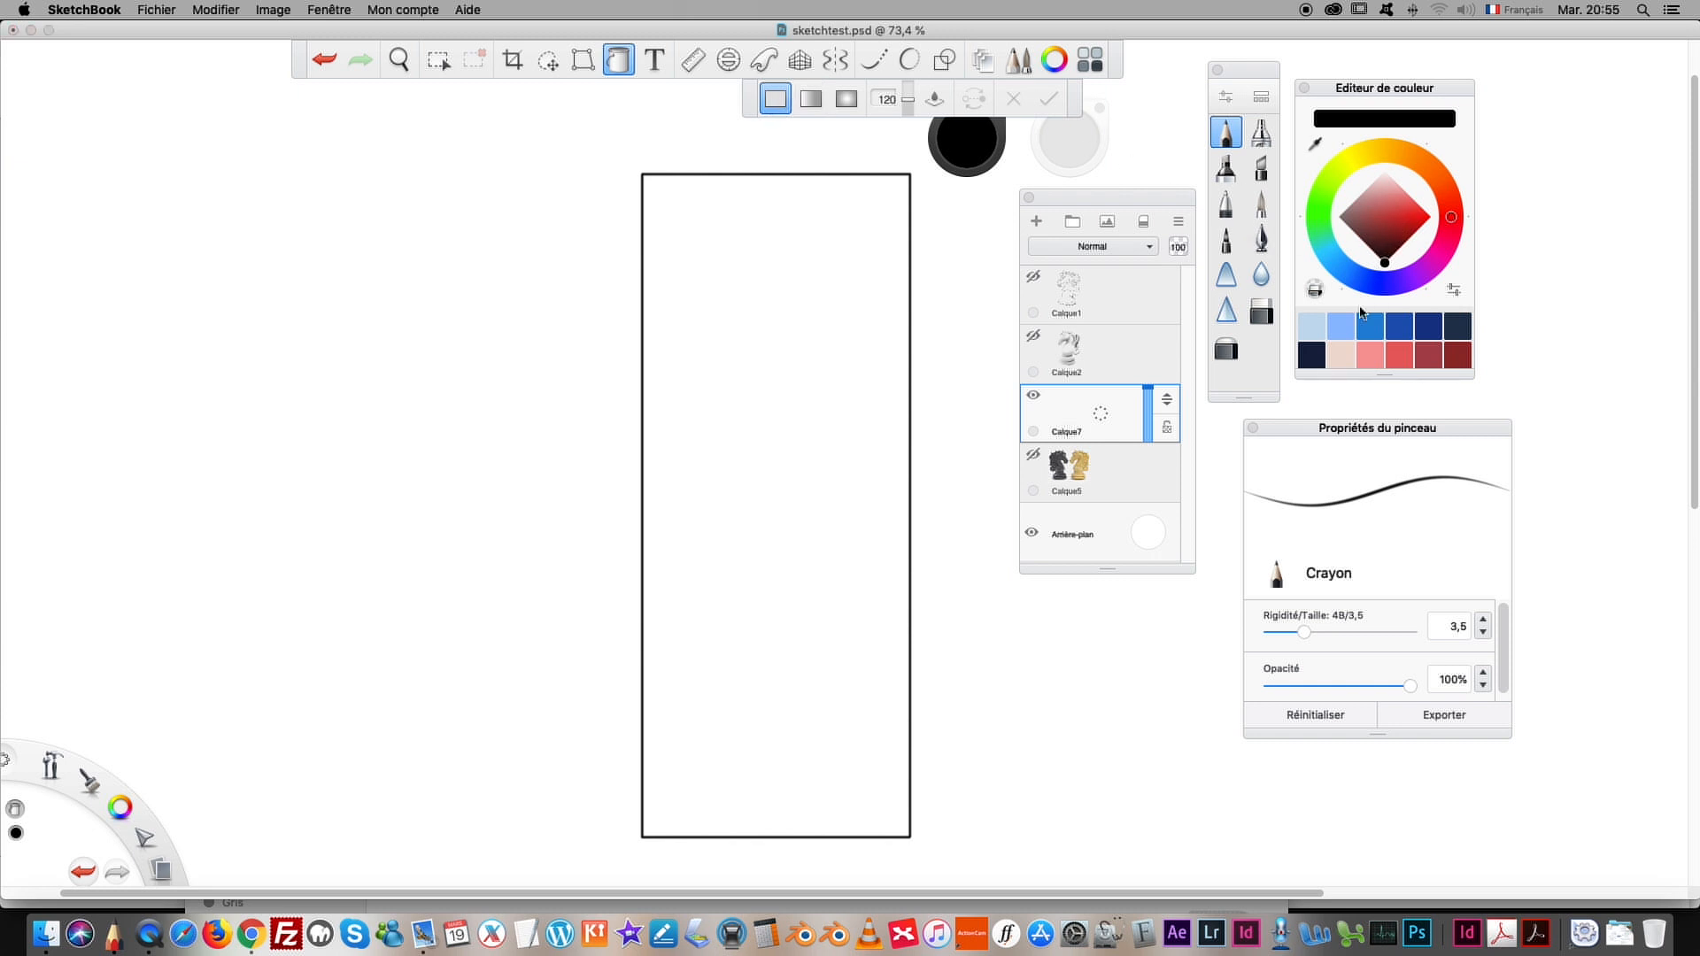
Step: Open the COPIC color library, place it beside the color editor and compare its Design and Illustration sets
{"action": "left_click", "coordinate": [1081, 64]}
{"action": "left_click_drag", "start_coordinate": [1063, 285], "coordinate": [1579, 113]}
{"action": "left_click", "coordinate": [1612, 210]}
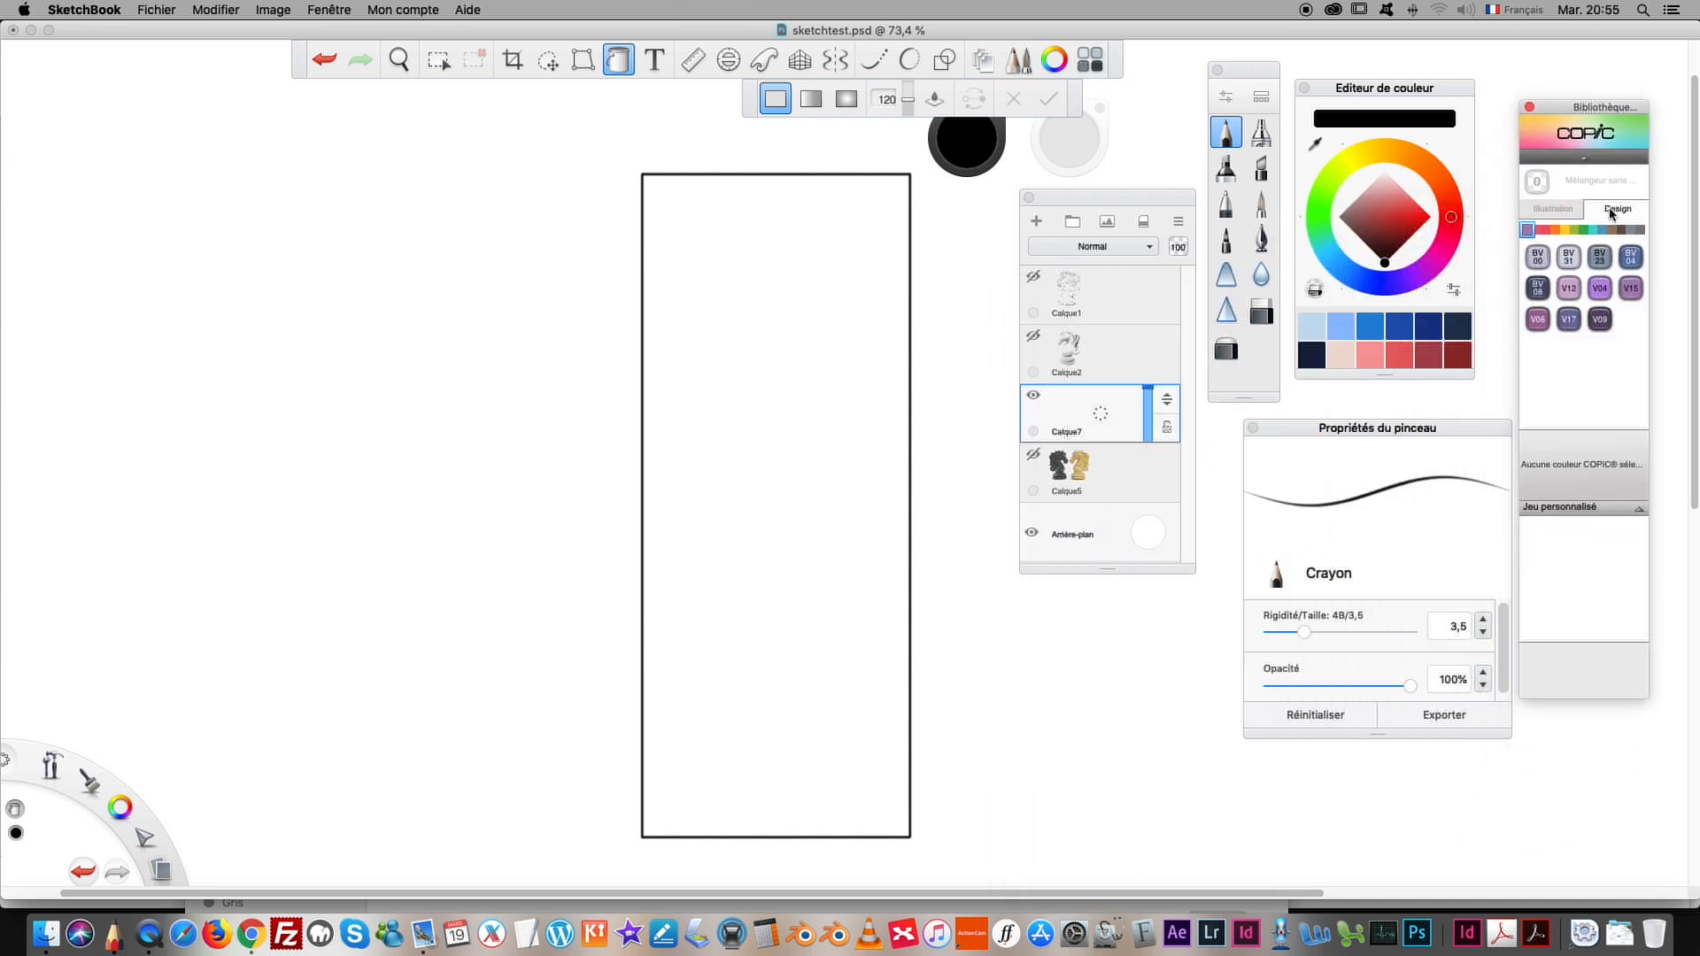
{"action": "left_click", "coordinate": [1565, 217]}
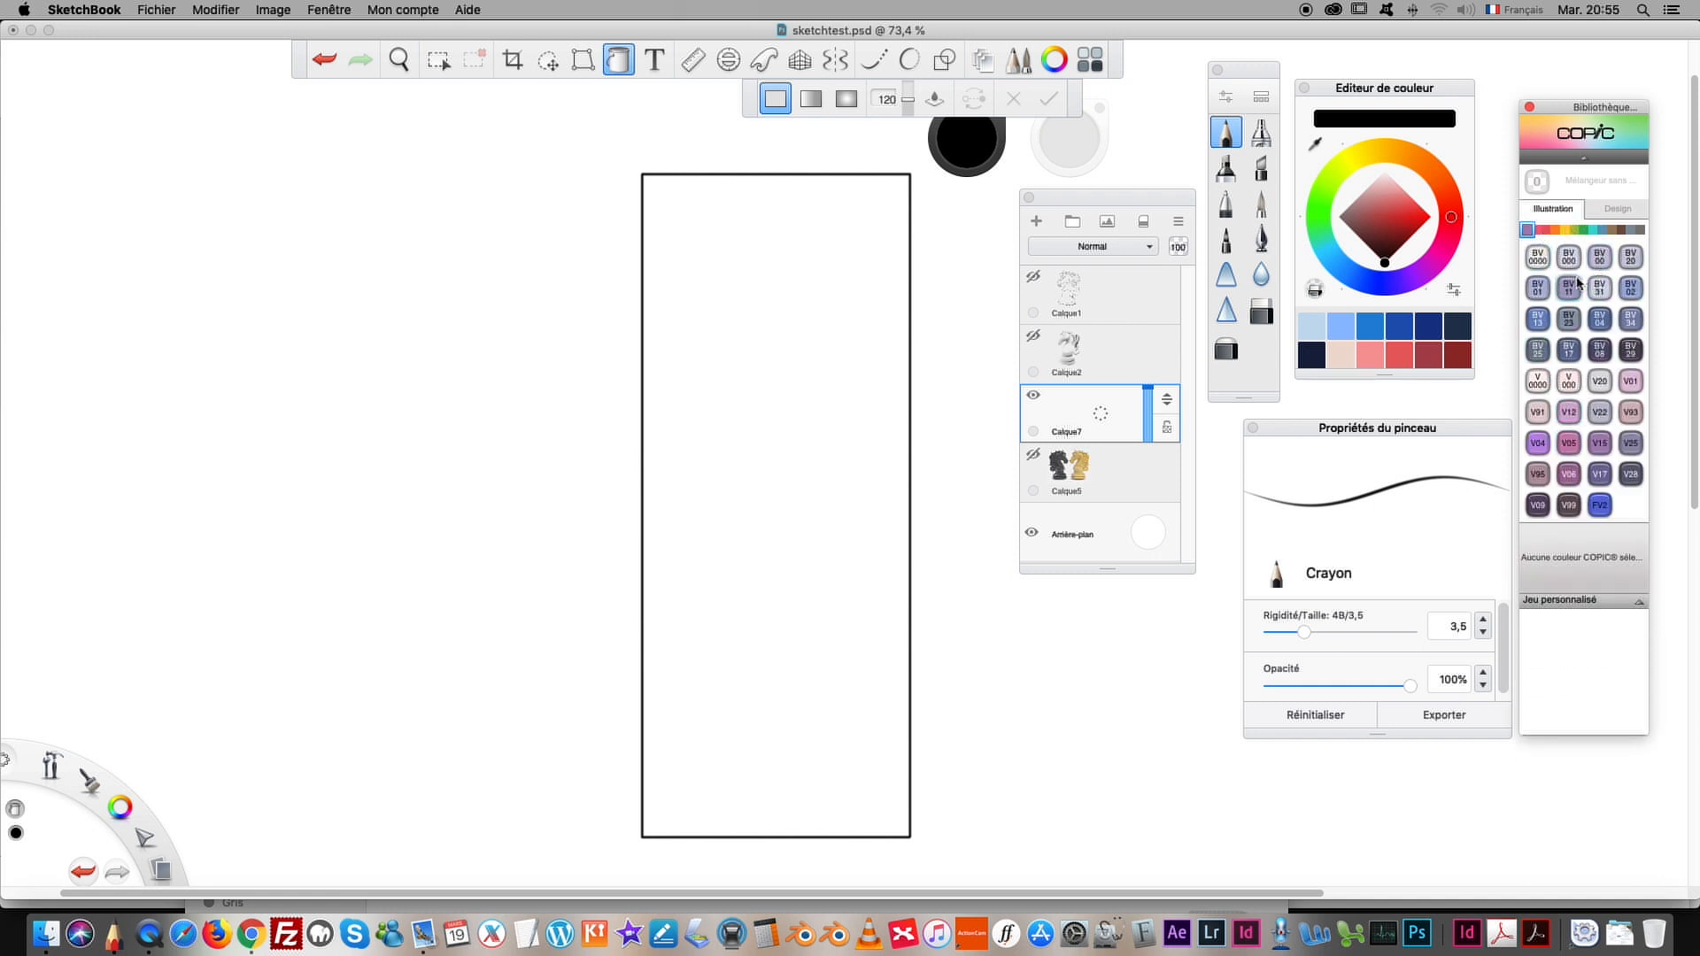
Step: Fill the rectangle on Calque7 with COPIC C5 Cool Gray No.5 from the gray family
{"action": "left_click", "coordinate": [1630, 230]}
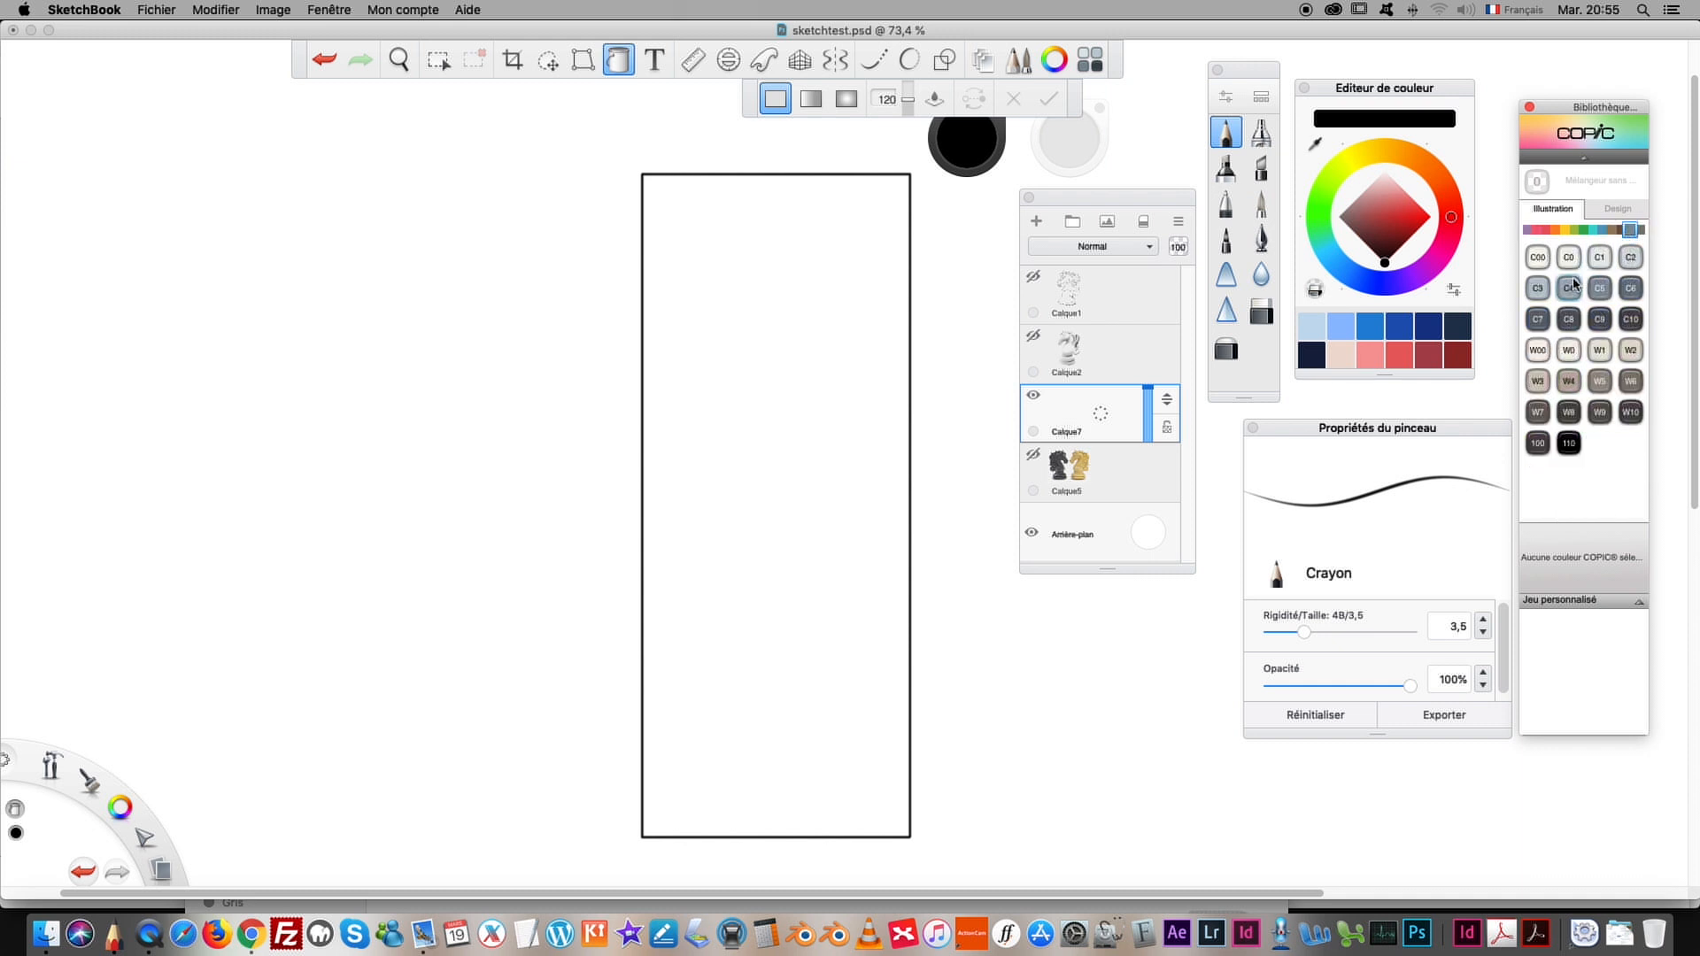
{"action": "left_click", "coordinate": [1599, 288]}
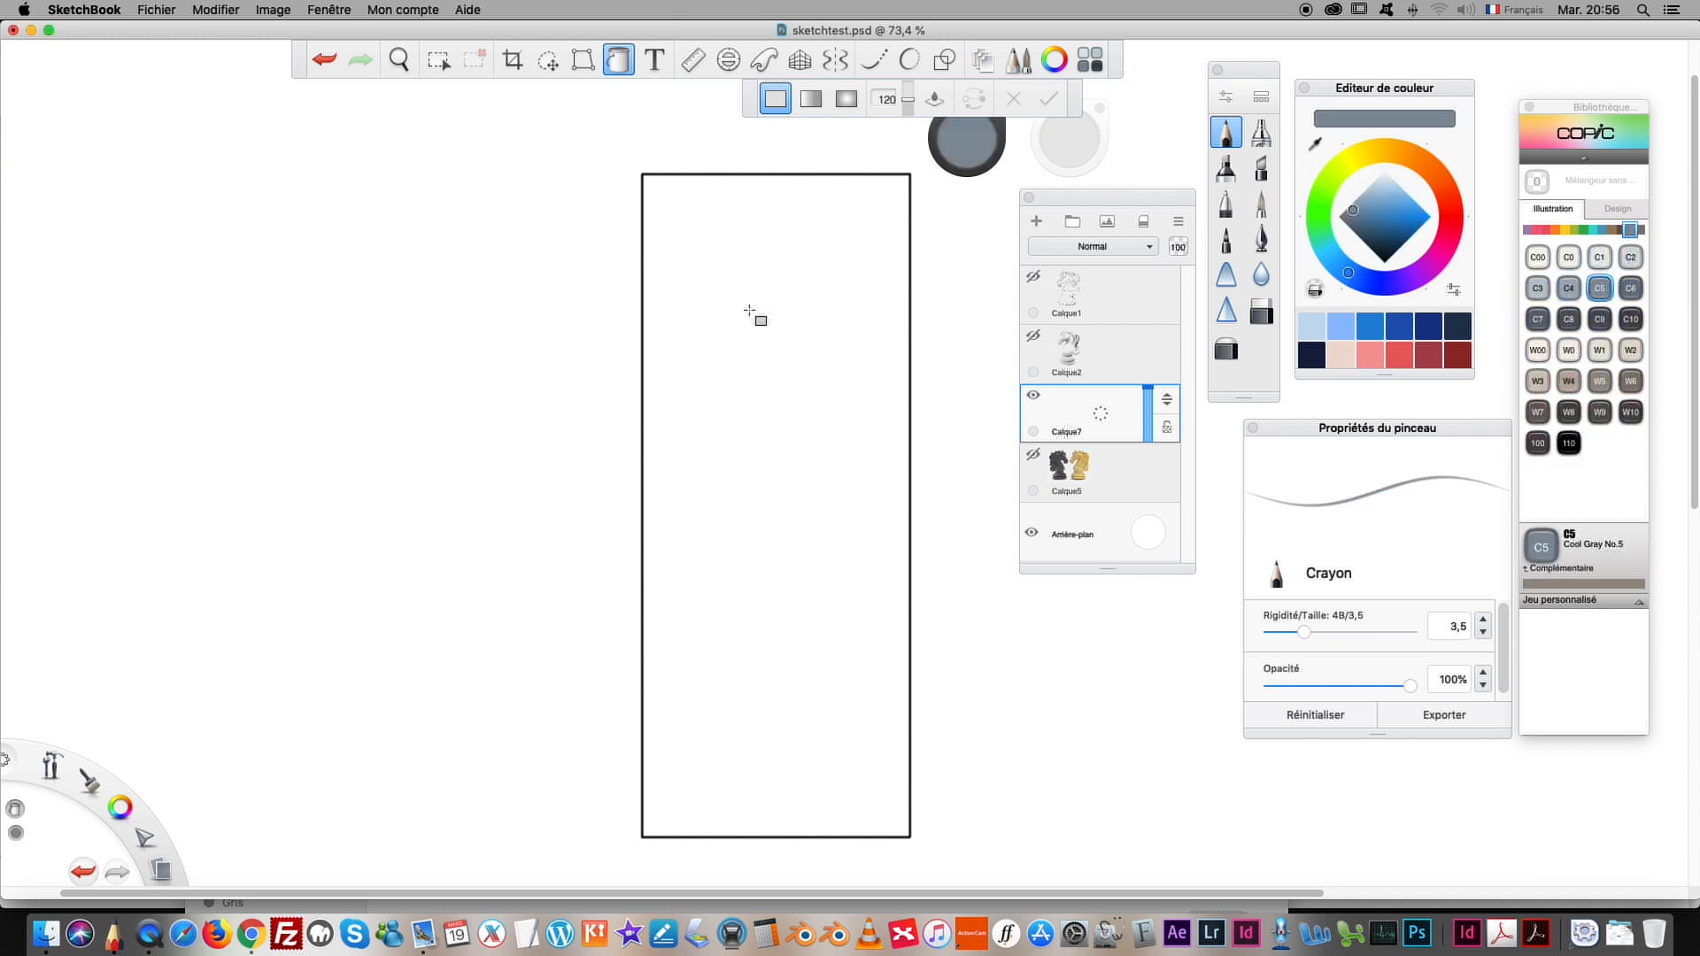
{"action": "left_click", "coordinate": [750, 311]}
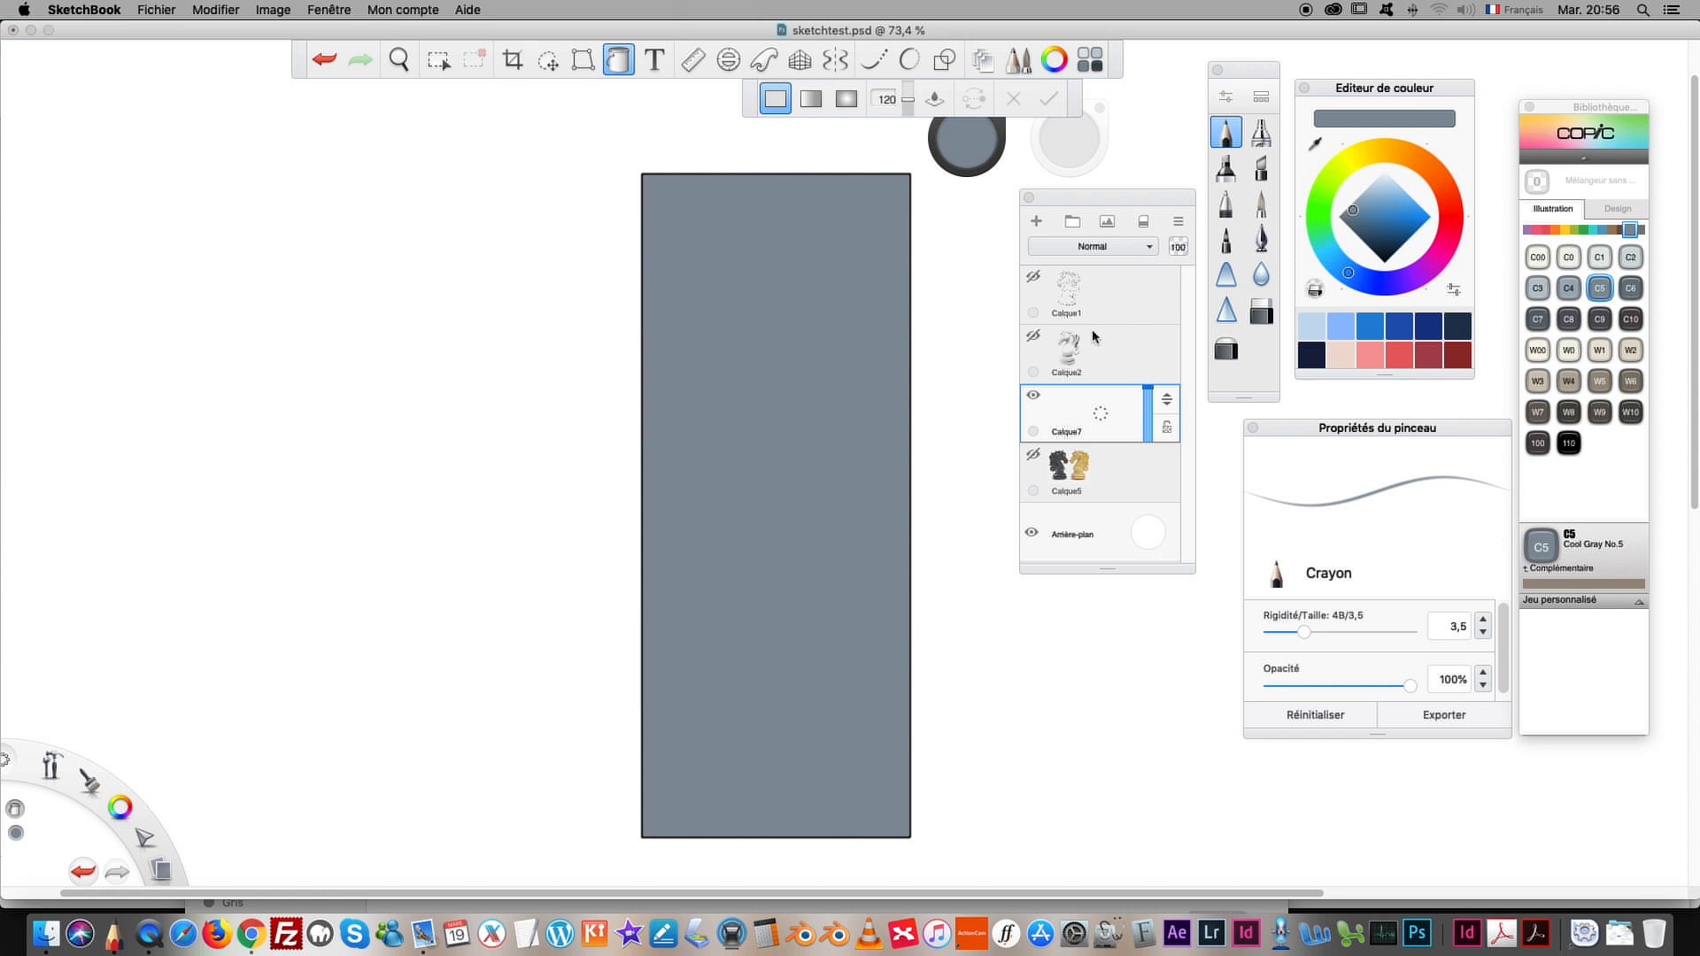
Step: Show the knight's shading layer Calque2 and line layer Calque1 again over the gray rectangle
{"action": "left_click", "coordinate": [1033, 341]}
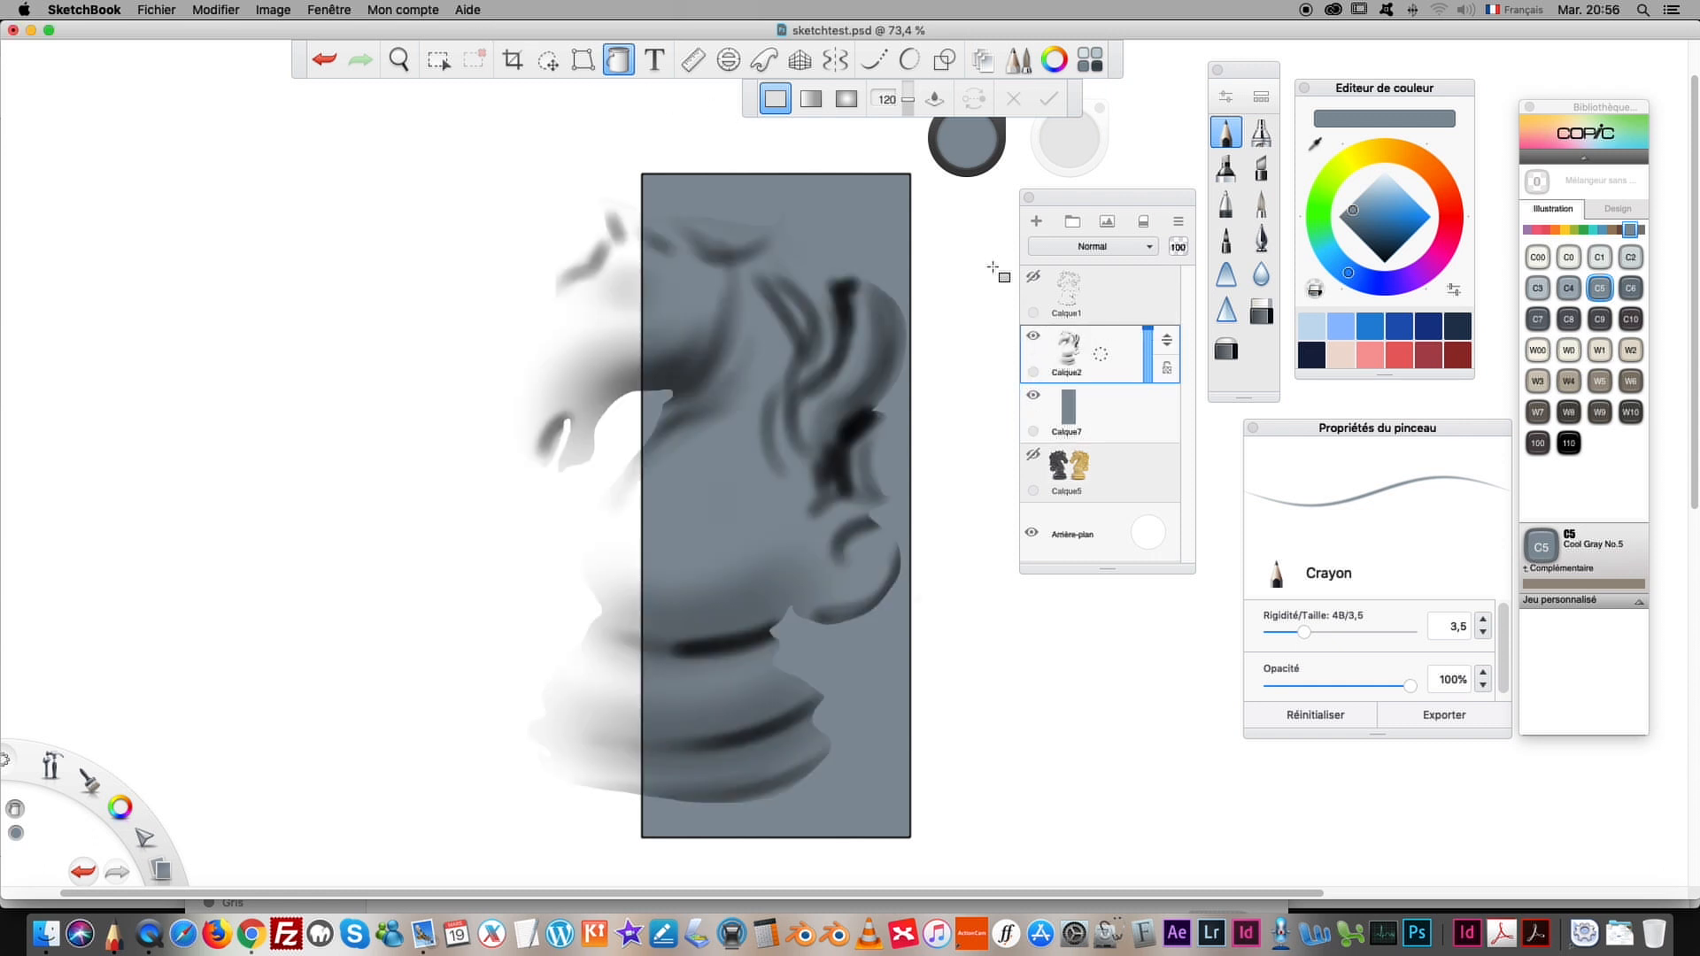
{"action": "left_click", "coordinate": [1032, 276]}
{"action": "left_click_drag", "start_coordinate": [365, 29], "coordinate": [364, 37]}
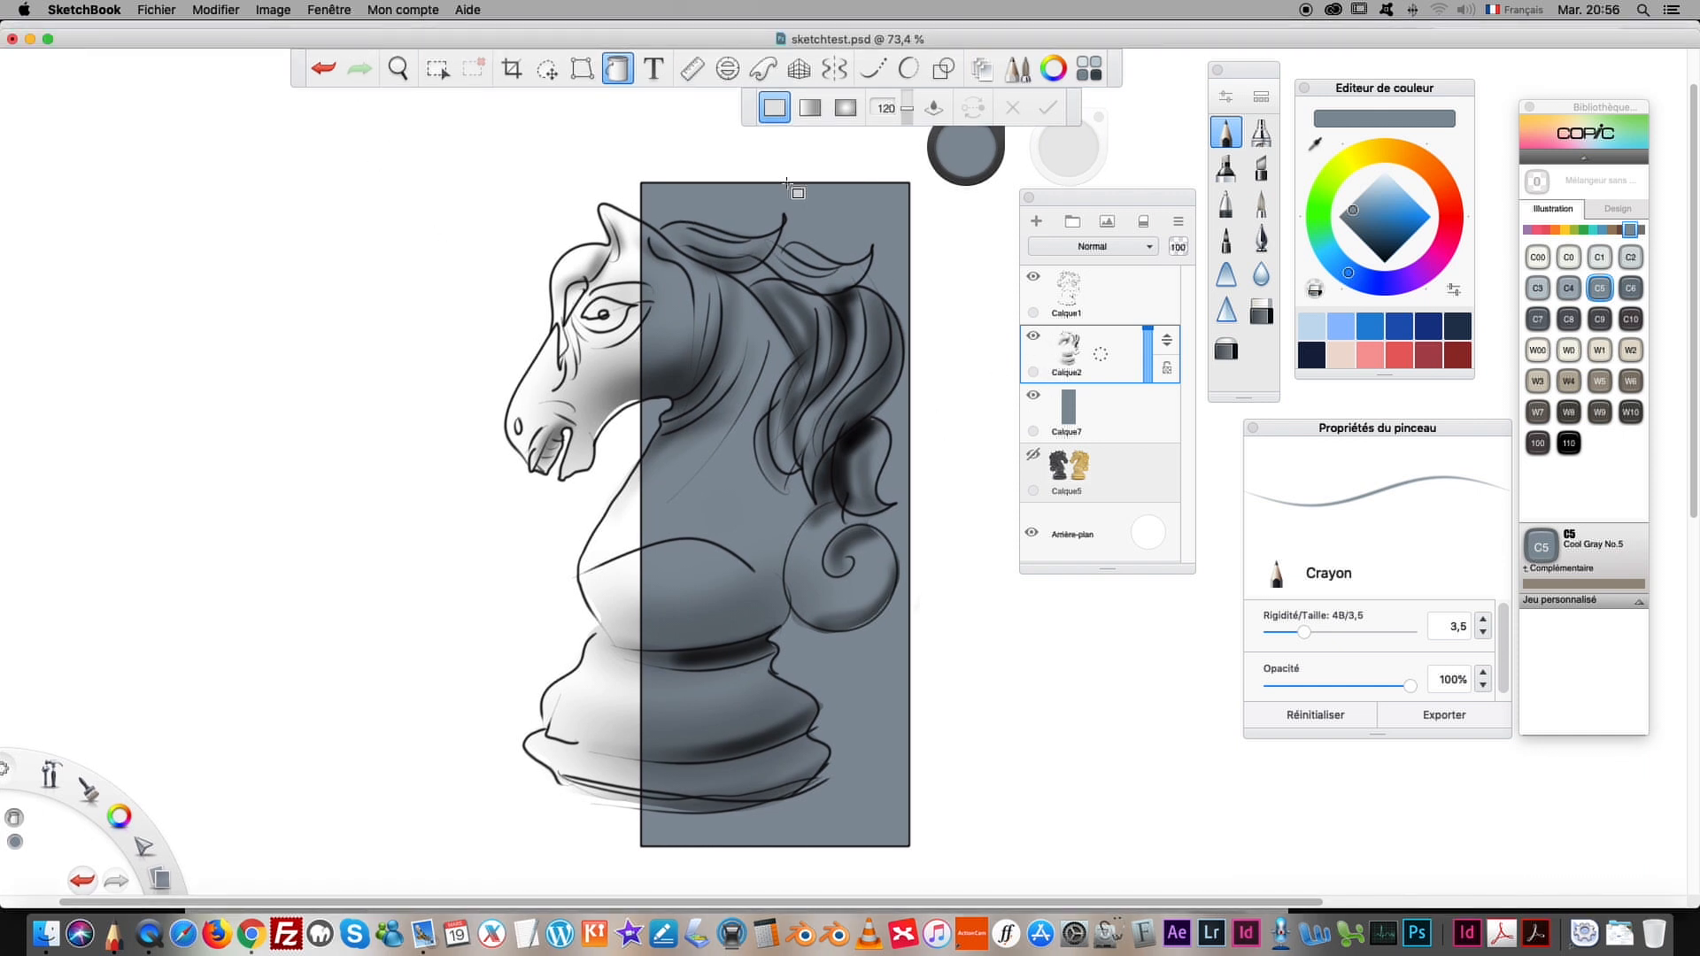
Step: Move the gray rectangle on Calque7 out from behind the knight to the empty area beside its muzzle
{"action": "left_click", "coordinate": [1119, 420]}
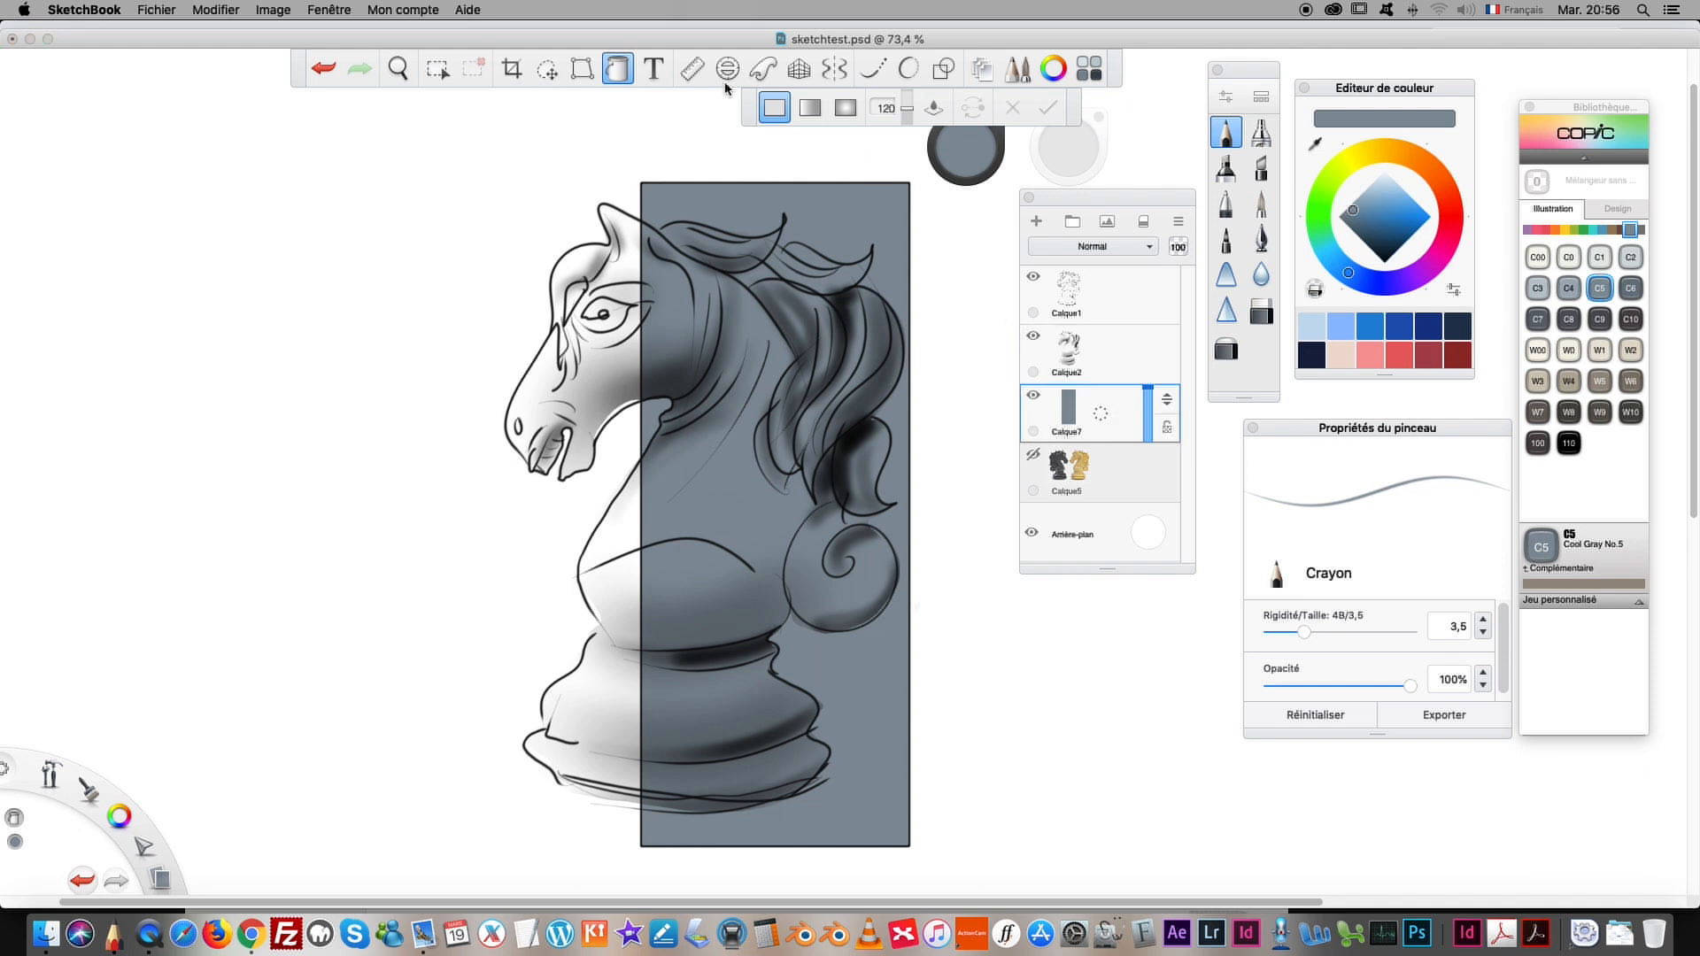
{"action": "left_click", "coordinate": [547, 68]}
{"action": "left_click_drag", "start_coordinate": [542, 102], "coordinate": [114, 98]}
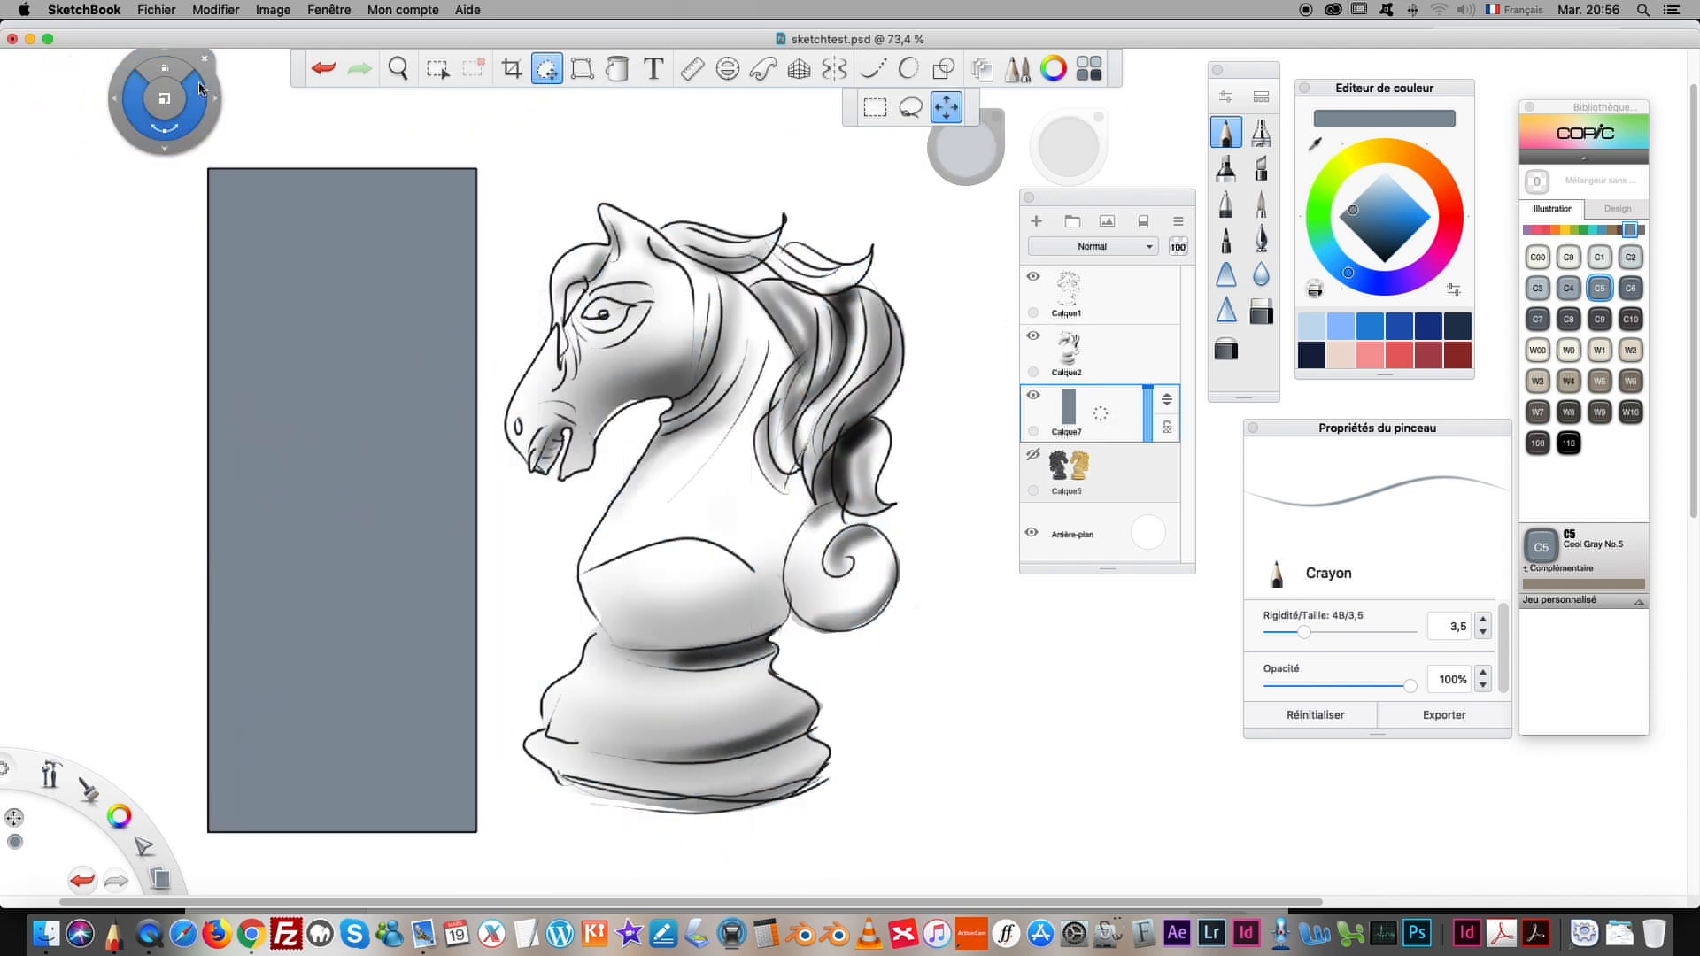
{"action": "left_click", "coordinate": [200, 56]}
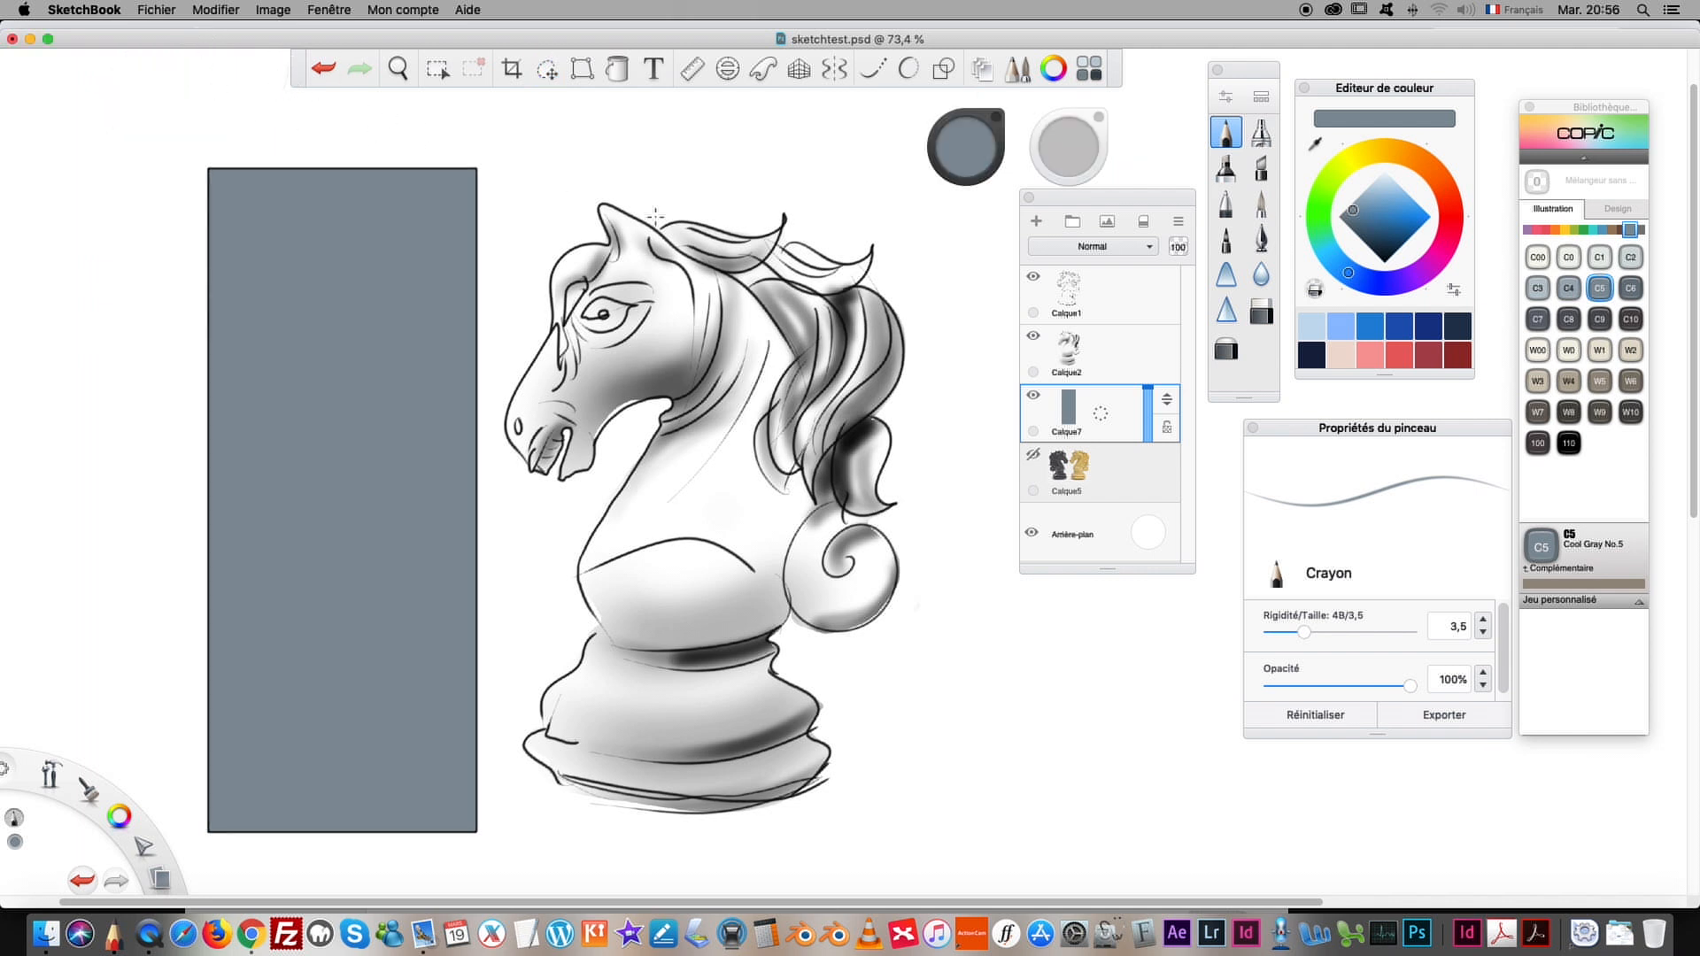
Step: Merge the visible knight layers Calque1 and Calque2 with Calque7 and the background hidden, and show the background again
{"action": "left_click", "coordinate": [398, 69]}
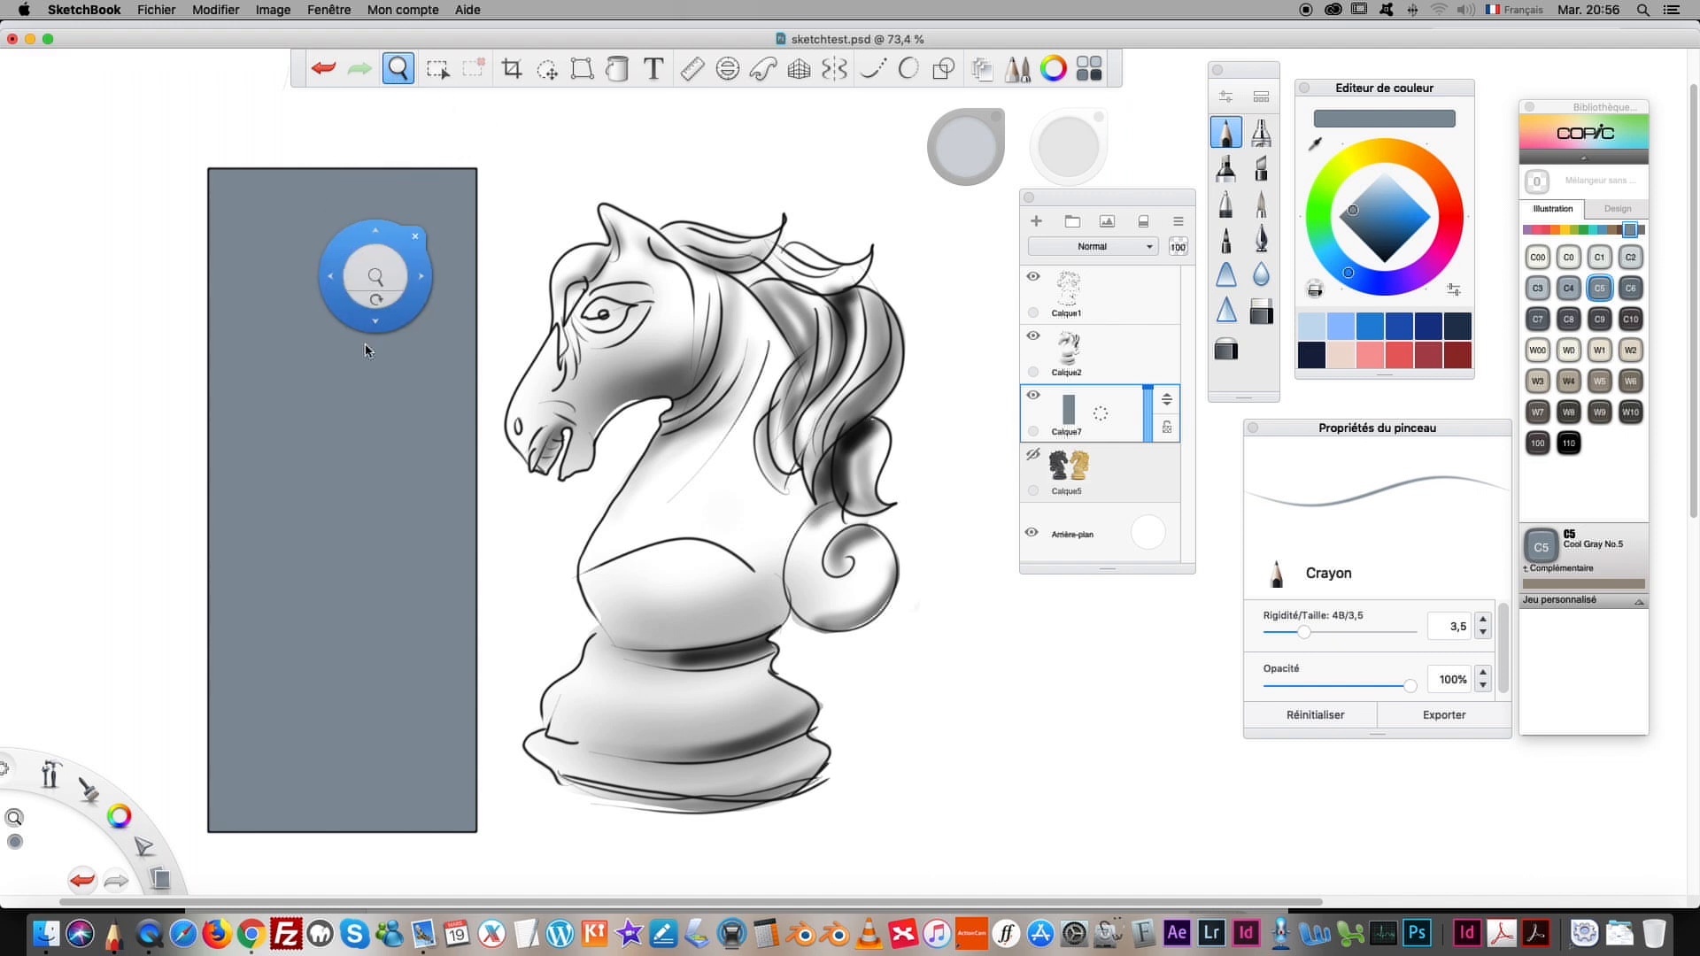
{"action": "left_click_drag", "start_coordinate": [379, 304], "coordinate": [357, 487]}
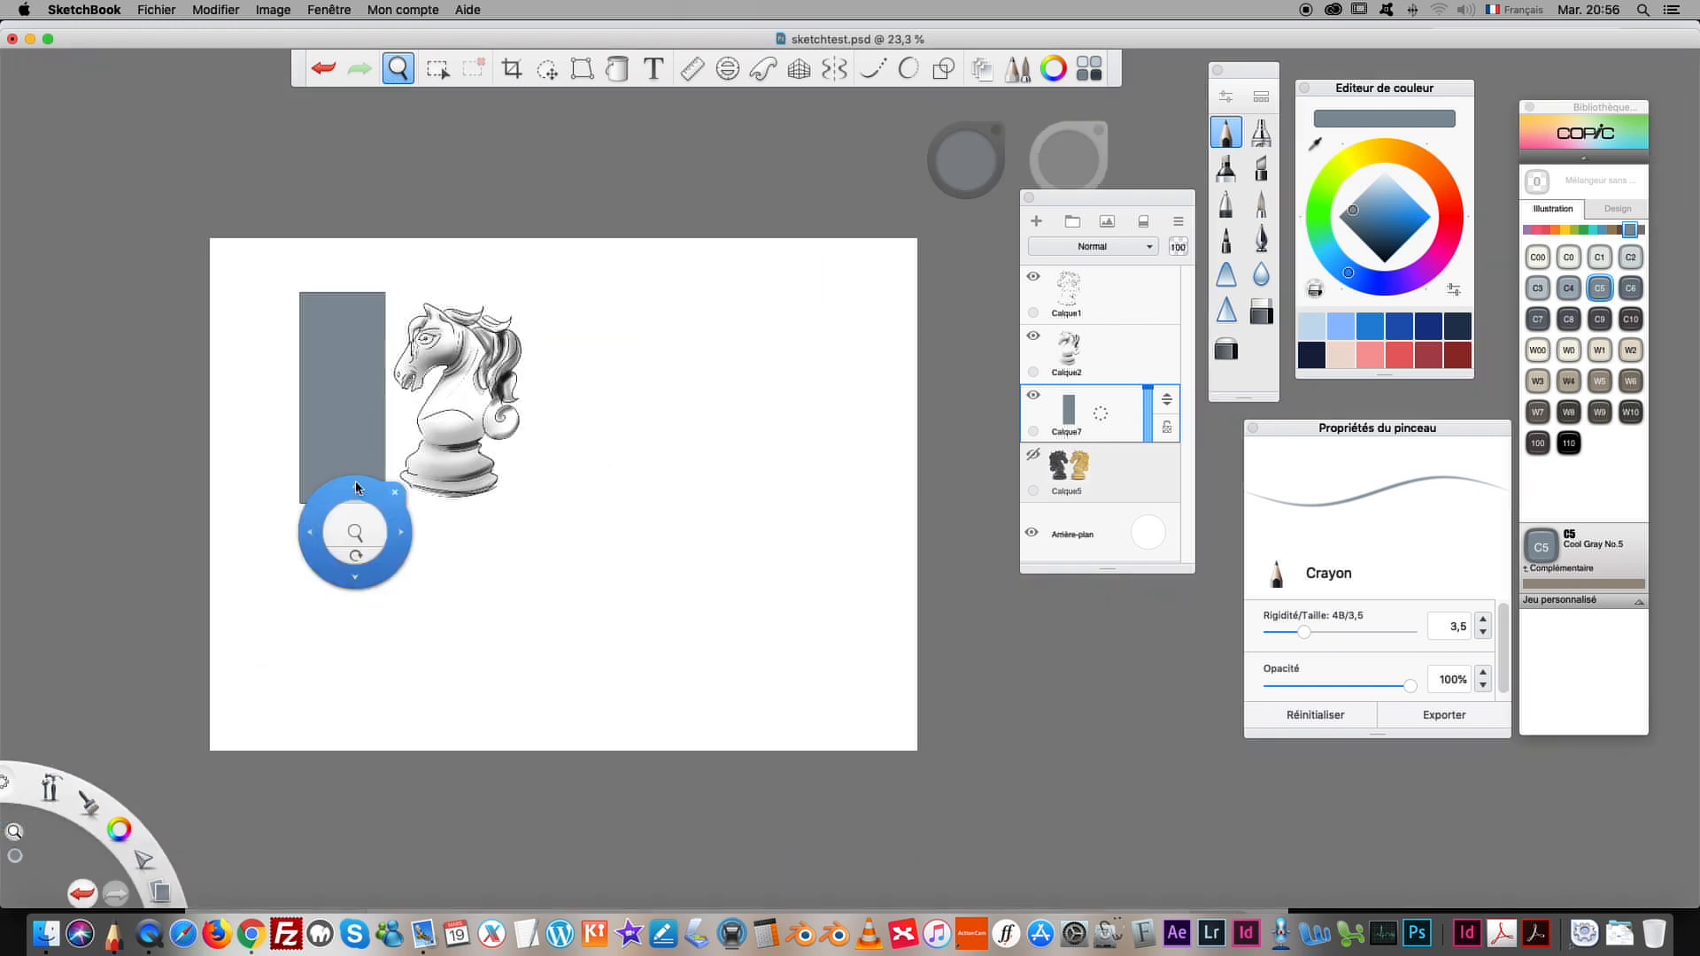
{"action": "left_click", "coordinate": [394, 357]}
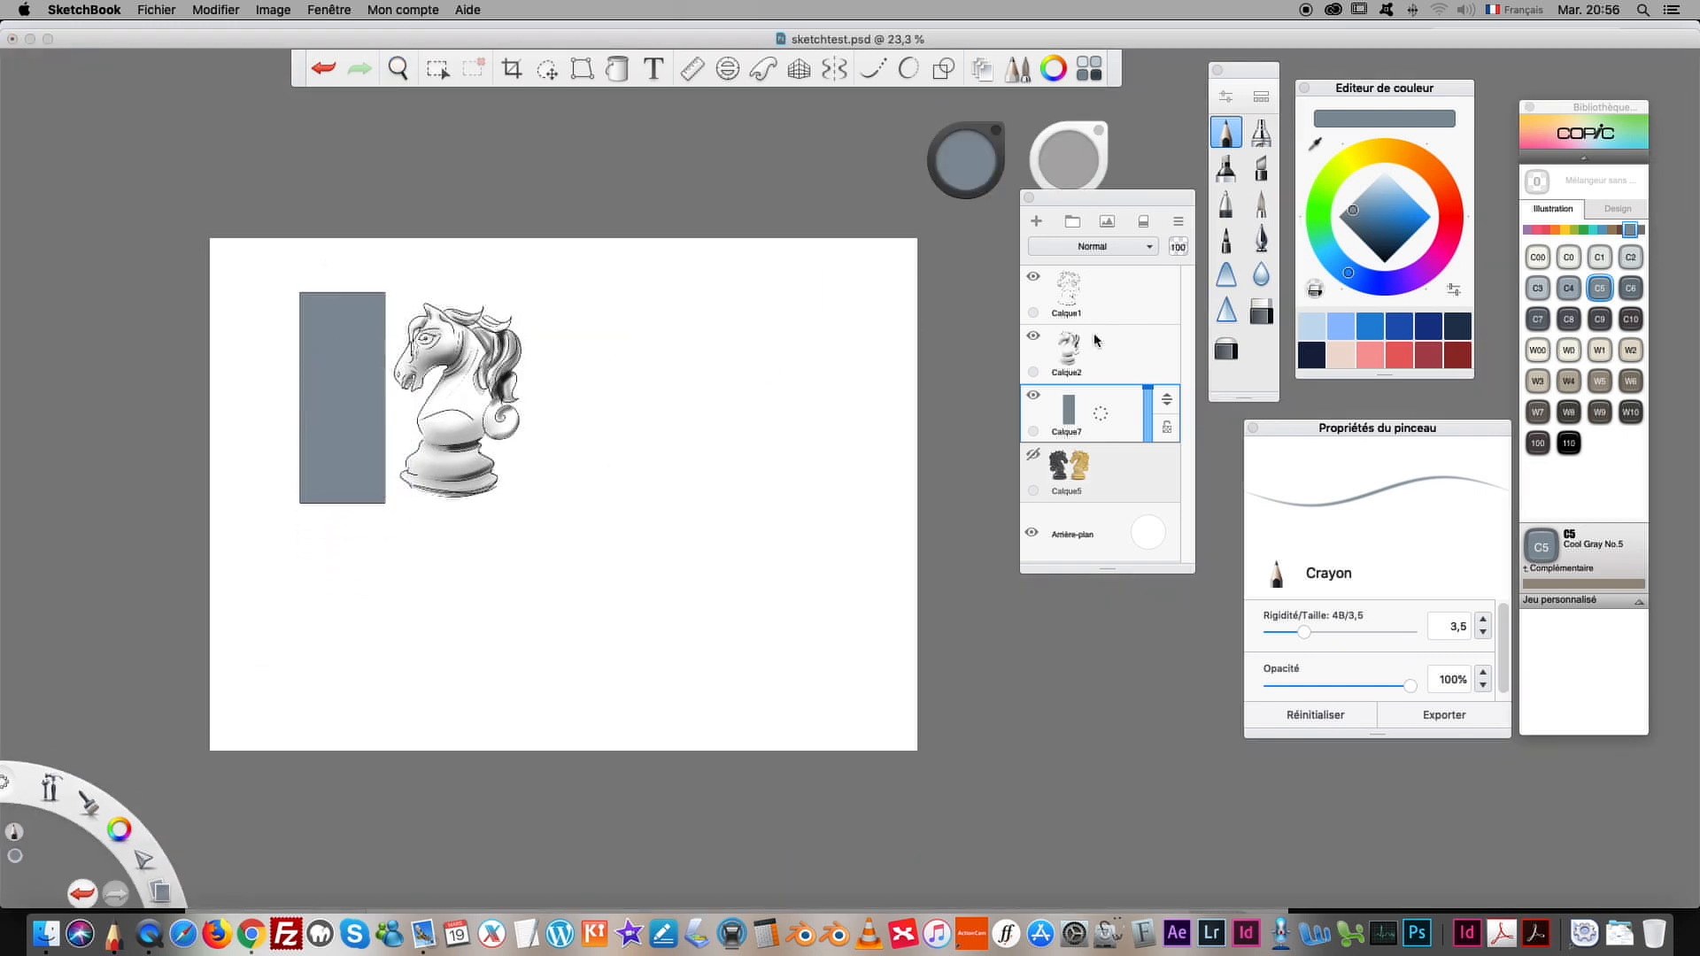
{"action": "left_click", "coordinate": [1099, 281]}
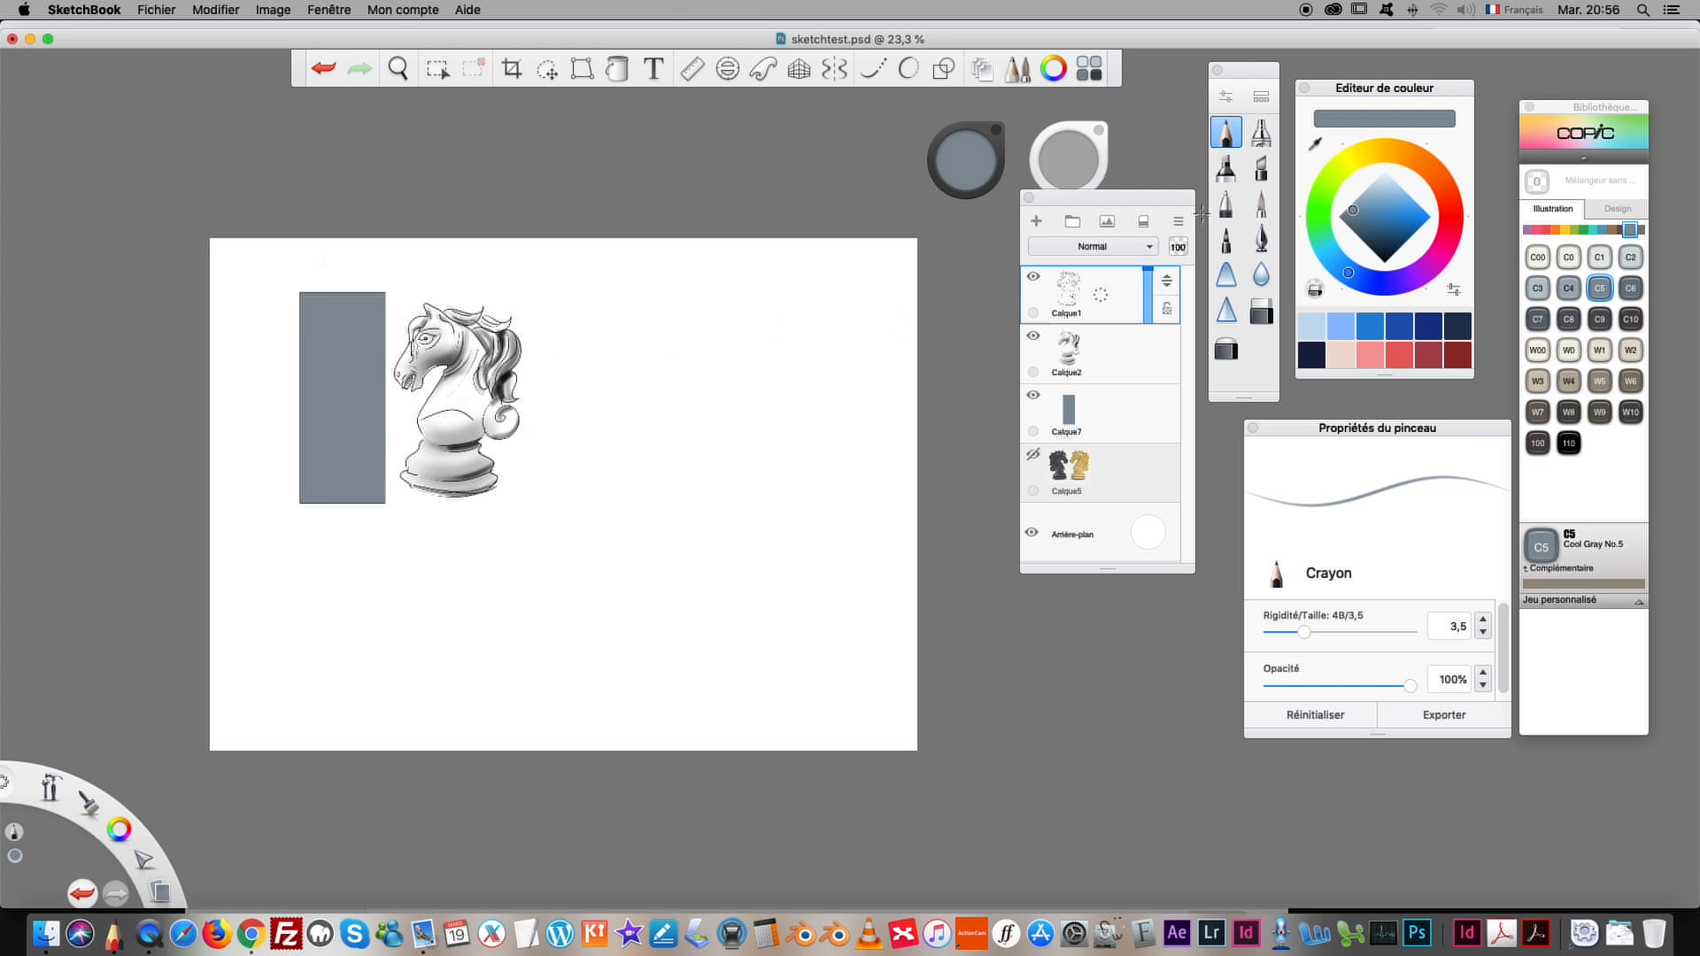
{"action": "left_click", "coordinate": [1032, 395]}
{"action": "left_click", "coordinate": [1032, 532]}
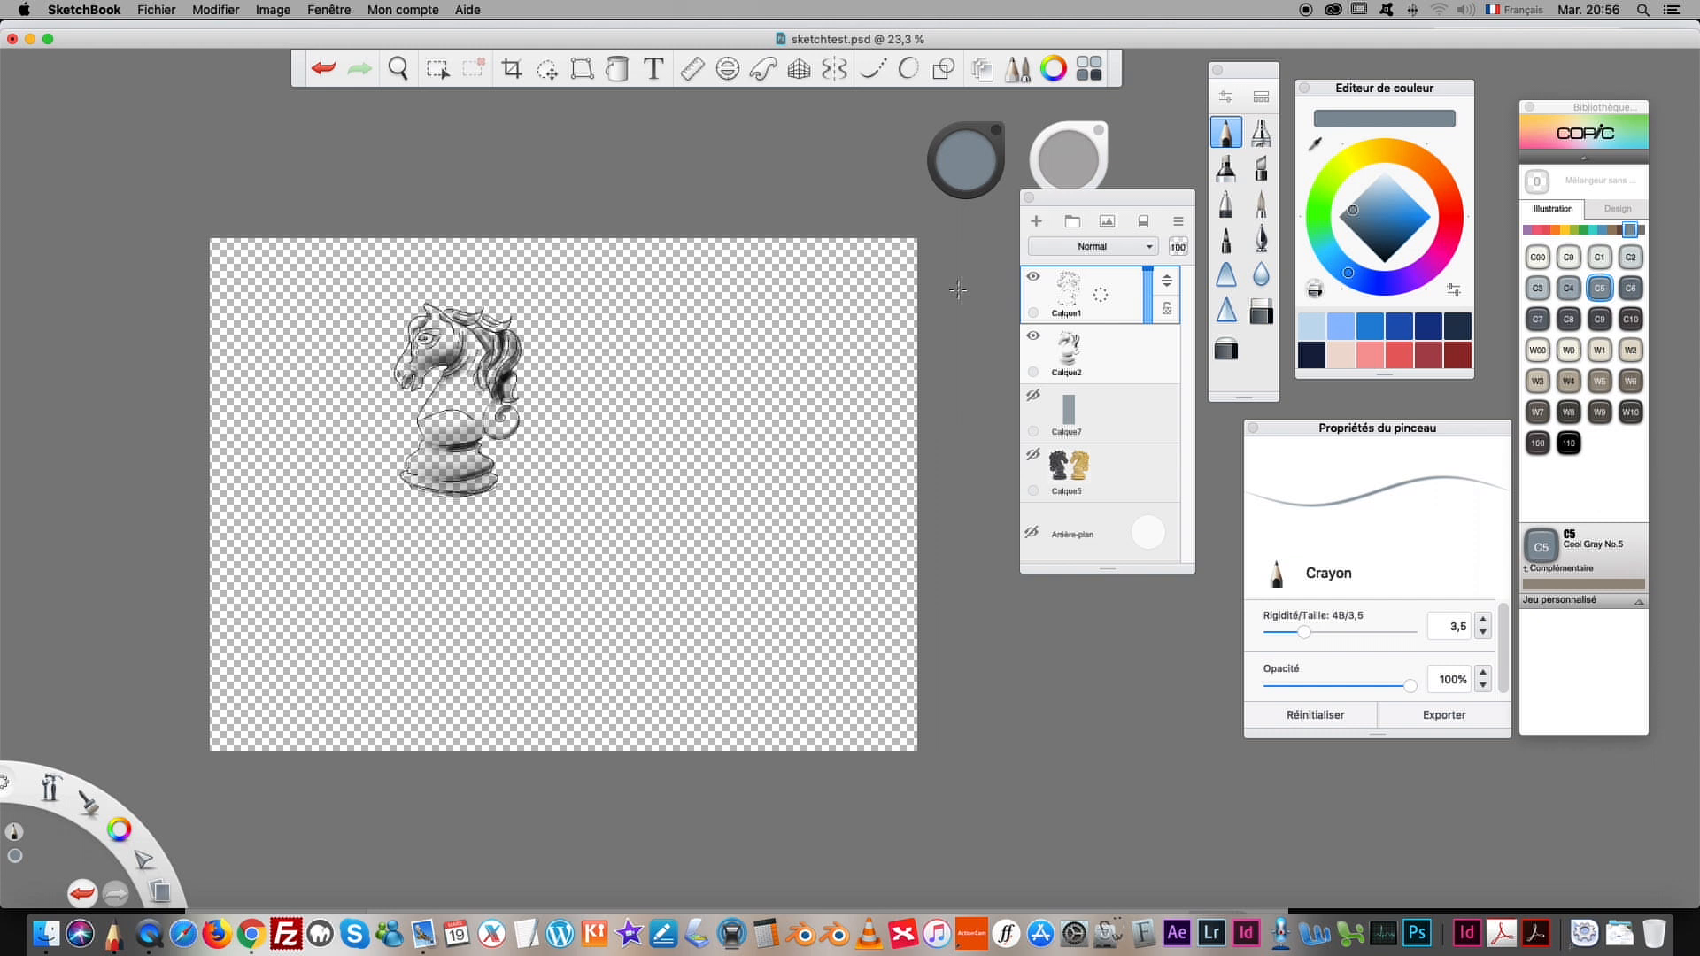
{"action": "left_click", "coordinate": [1179, 222]}
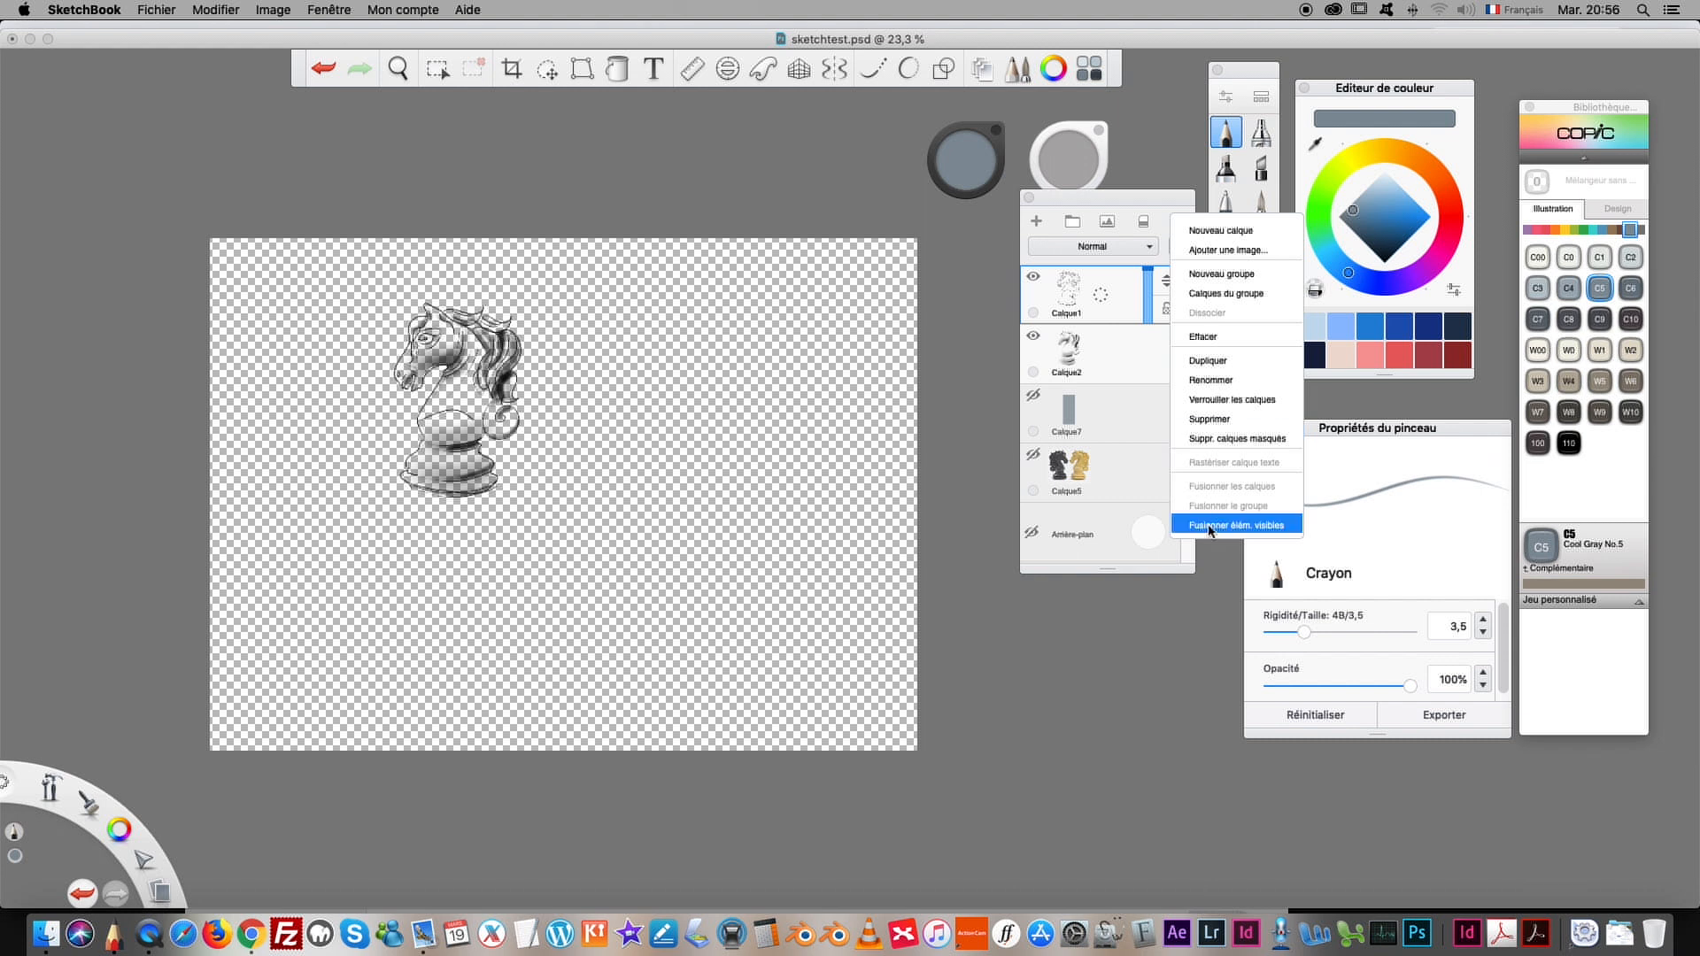
{"action": "left_click", "coordinate": [1212, 528]}
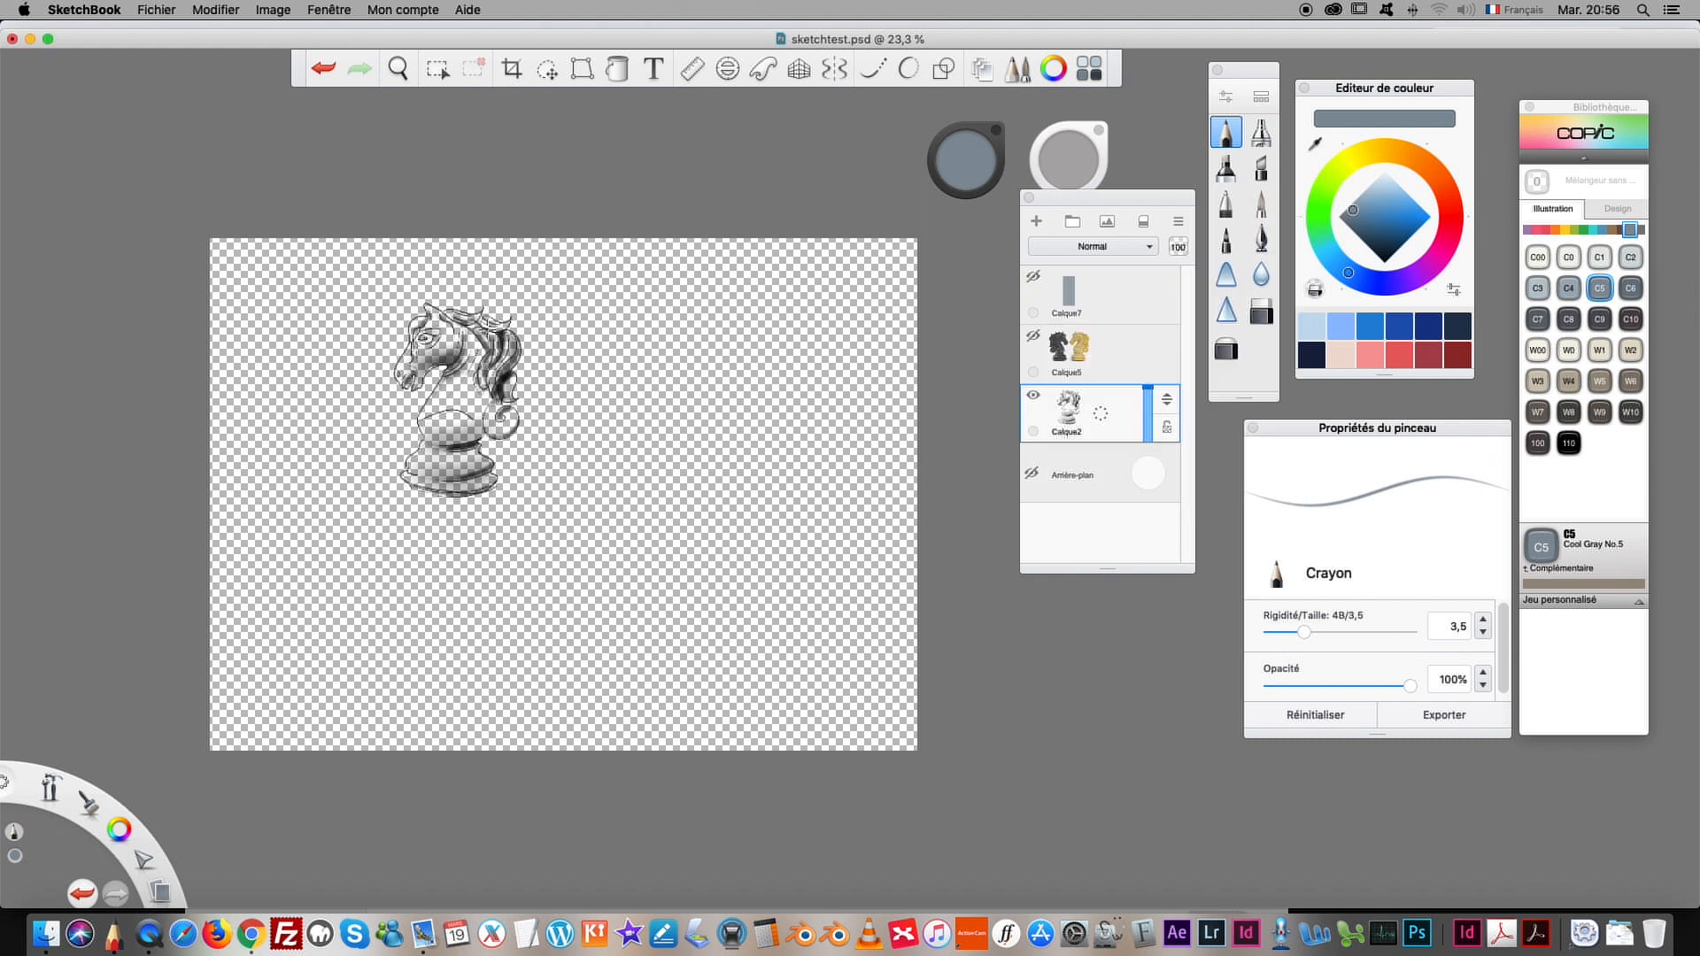
{"action": "left_click", "coordinate": [1032, 476]}
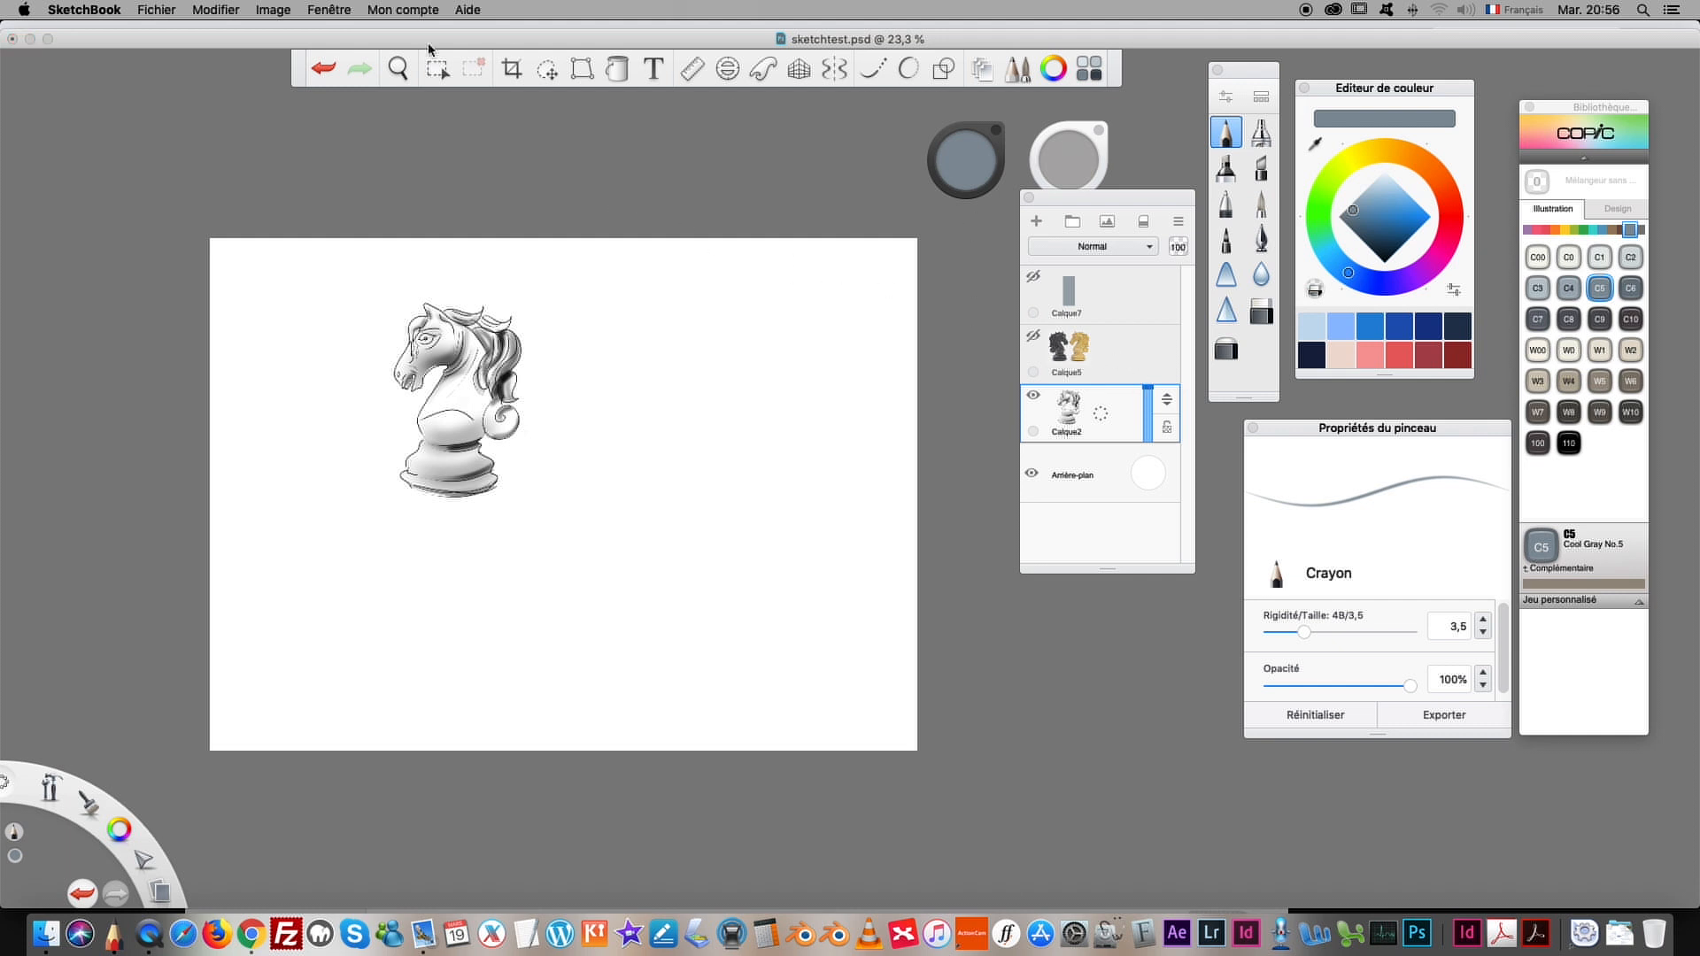
Step: Enlarge the merged knight on Calque2 to nearly the full canvas height and place it near the canvas center
{"action": "left_click", "coordinate": [548, 68]}
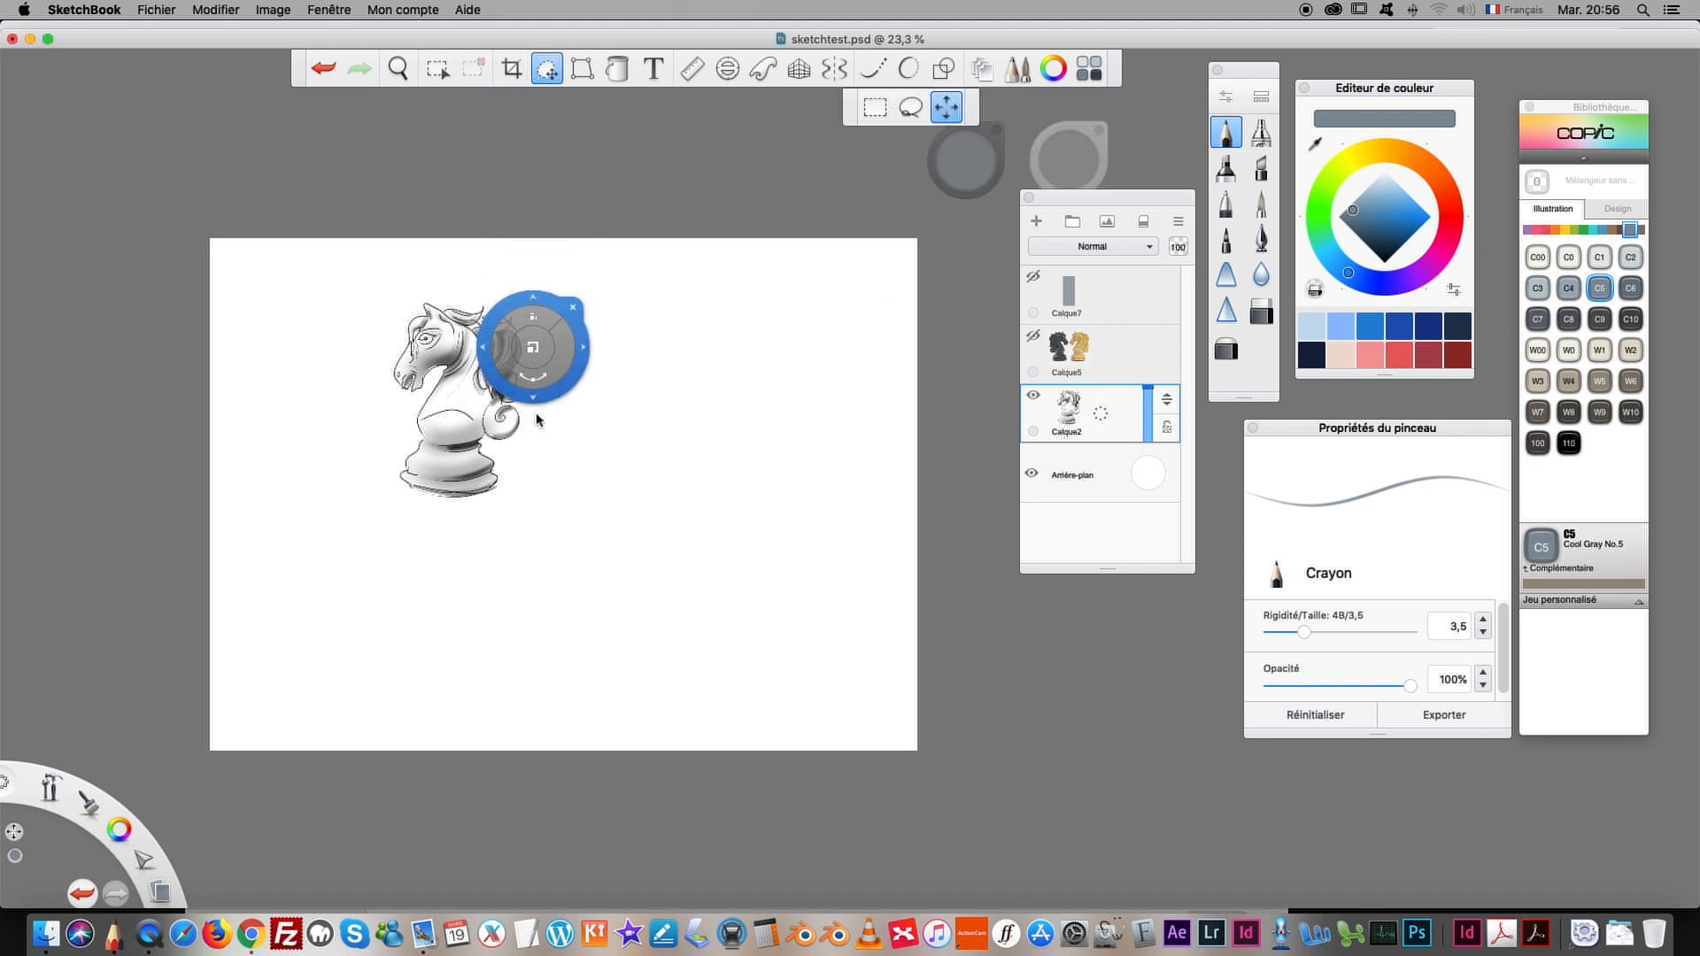
{"action": "left_click_drag", "start_coordinate": [536, 420], "coordinate": [768, 630]}
{"action": "mouse_move", "coordinate": [464, 486]}
{"action": "left_mouse_down"}
{"action": "mouse_move", "coordinate": [505, 481]}
{"action": "mouse_move", "coordinate": [486, 523]}
{"action": "mouse_move", "coordinate": [451, 494]}
{"action": "mouse_move", "coordinate": [475, 474]}
{"action": "left_mouse_up"}
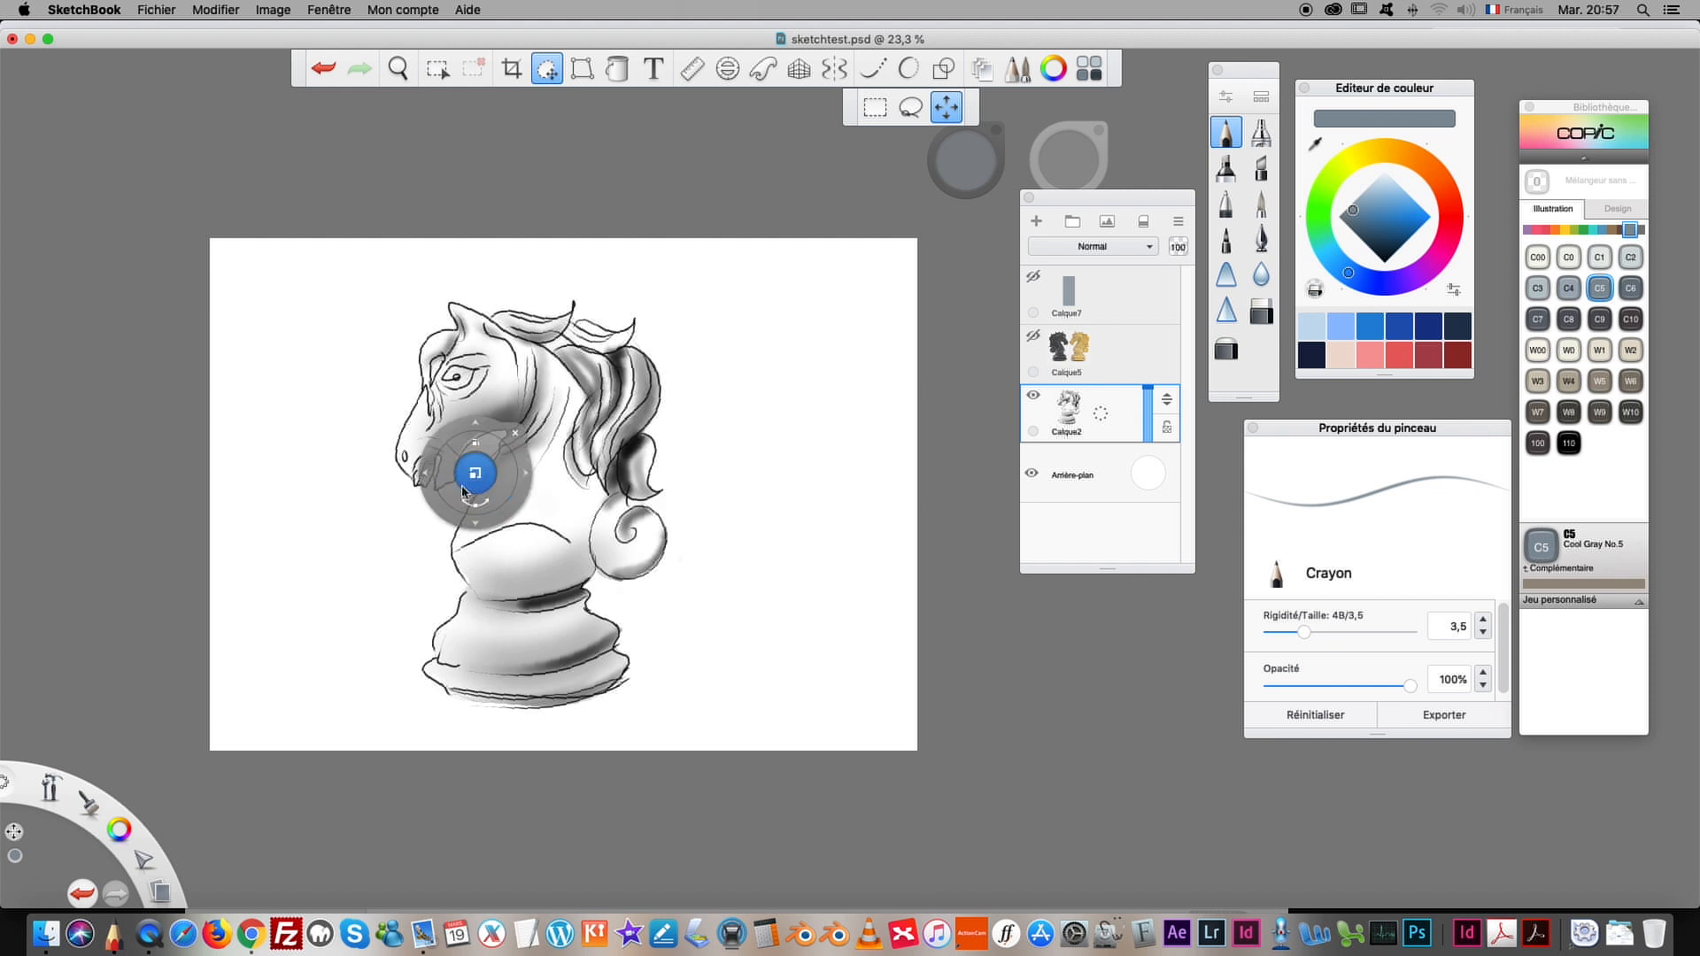
{"action": "left_click", "coordinate": [515, 436]}
Step: Show the reference photo layer Calque5 and move the two chess knights to the canvas's lower-right corner
{"action": "left_click_drag", "start_coordinate": [1071, 198], "coordinate": [1007, 264]}
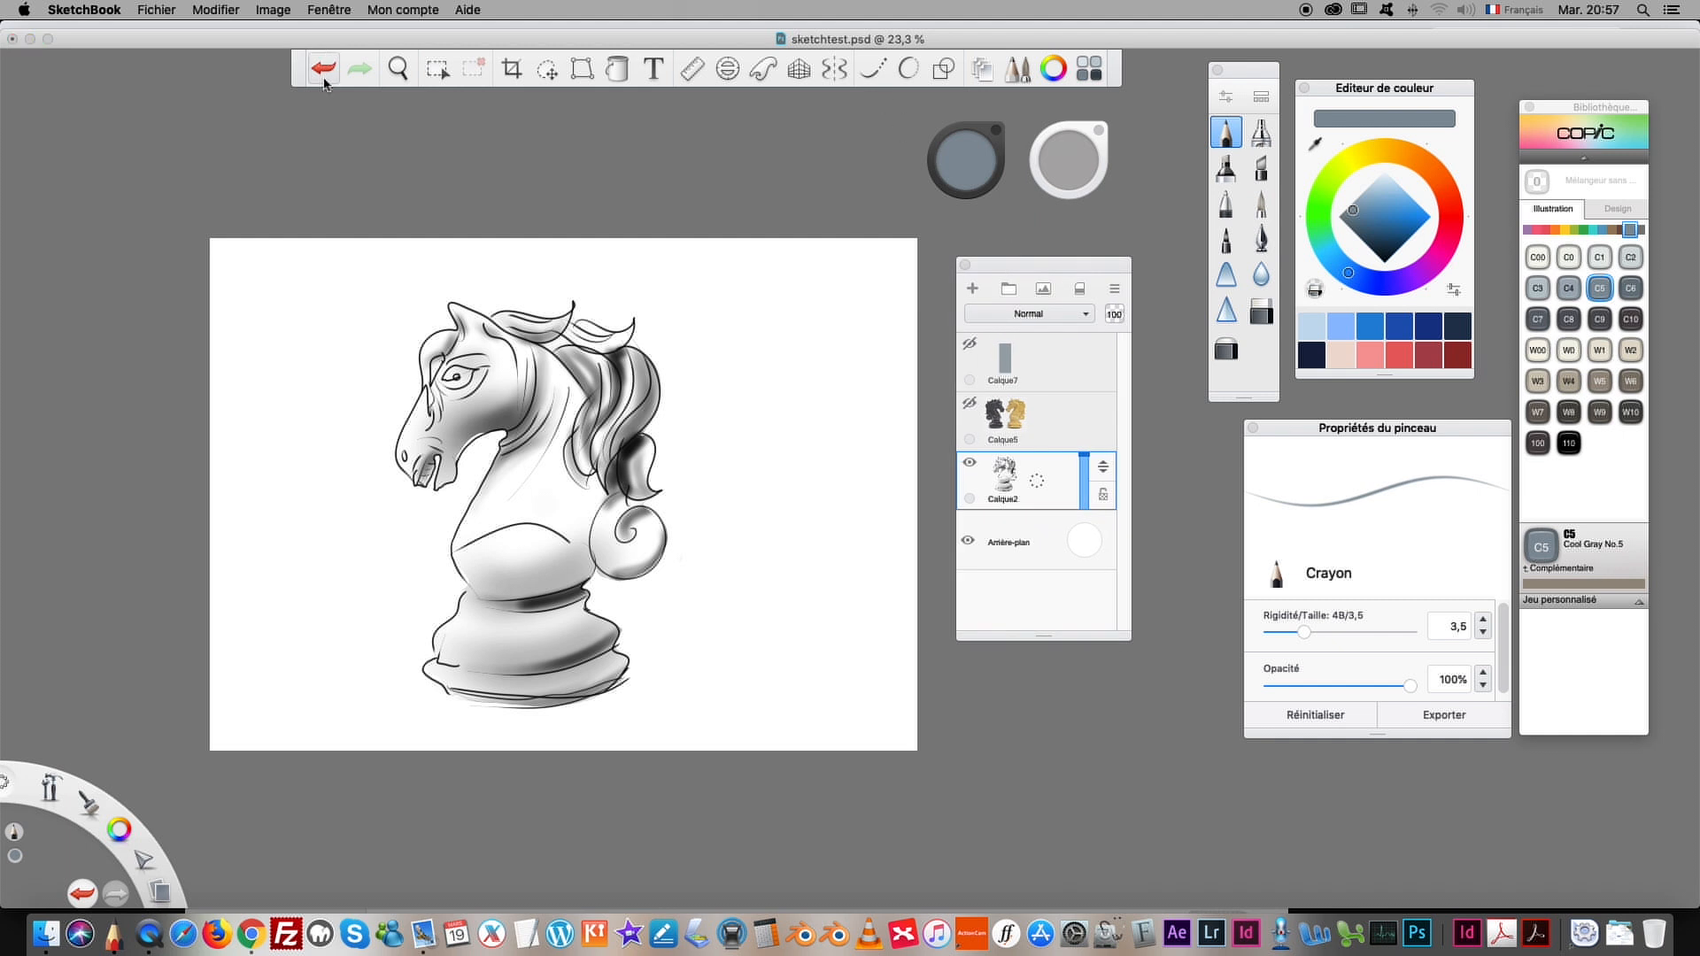
{"action": "left_click", "coordinate": [1078, 363]}
{"action": "left_click", "coordinate": [1045, 420]}
{"action": "left_click", "coordinate": [970, 403]}
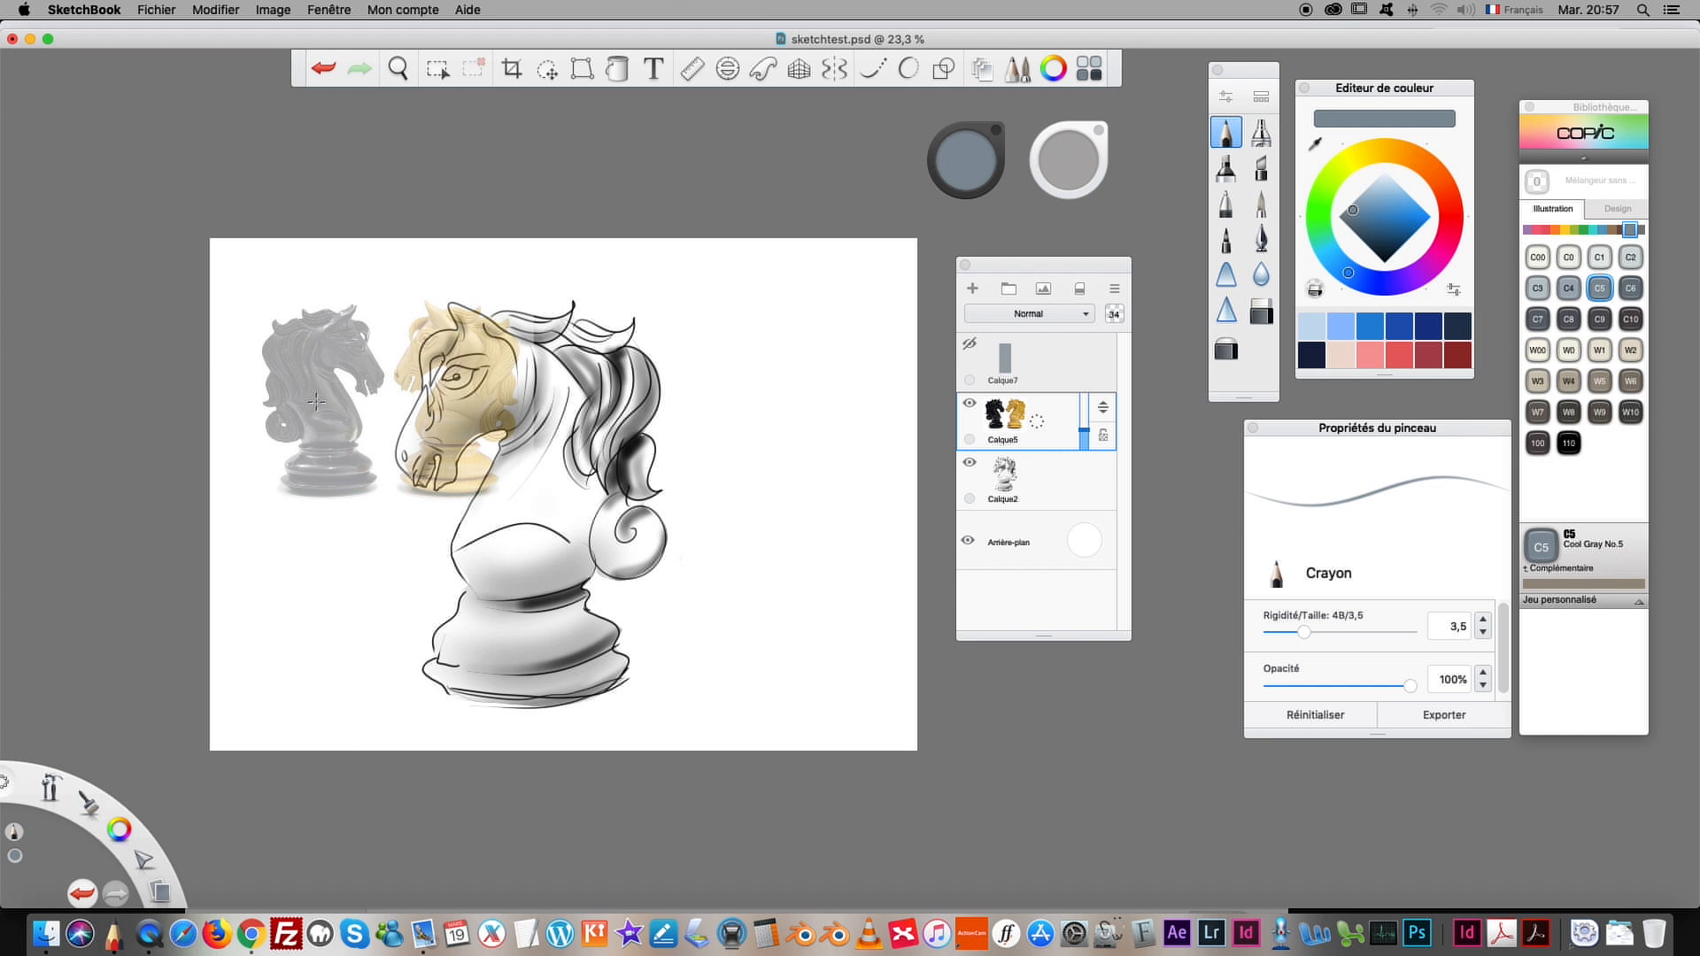
{"action": "left_click", "coordinate": [547, 68]}
{"action": "mouse_move", "coordinate": [319, 450]}
{"action": "left_mouse_down"}
{"action": "mouse_move", "coordinate": [394, 634]}
{"action": "mouse_move", "coordinate": [709, 584]}
{"action": "mouse_move", "coordinate": [695, 667]}
{"action": "mouse_move", "coordinate": [711, 681]}
{"action": "left_mouse_up"}
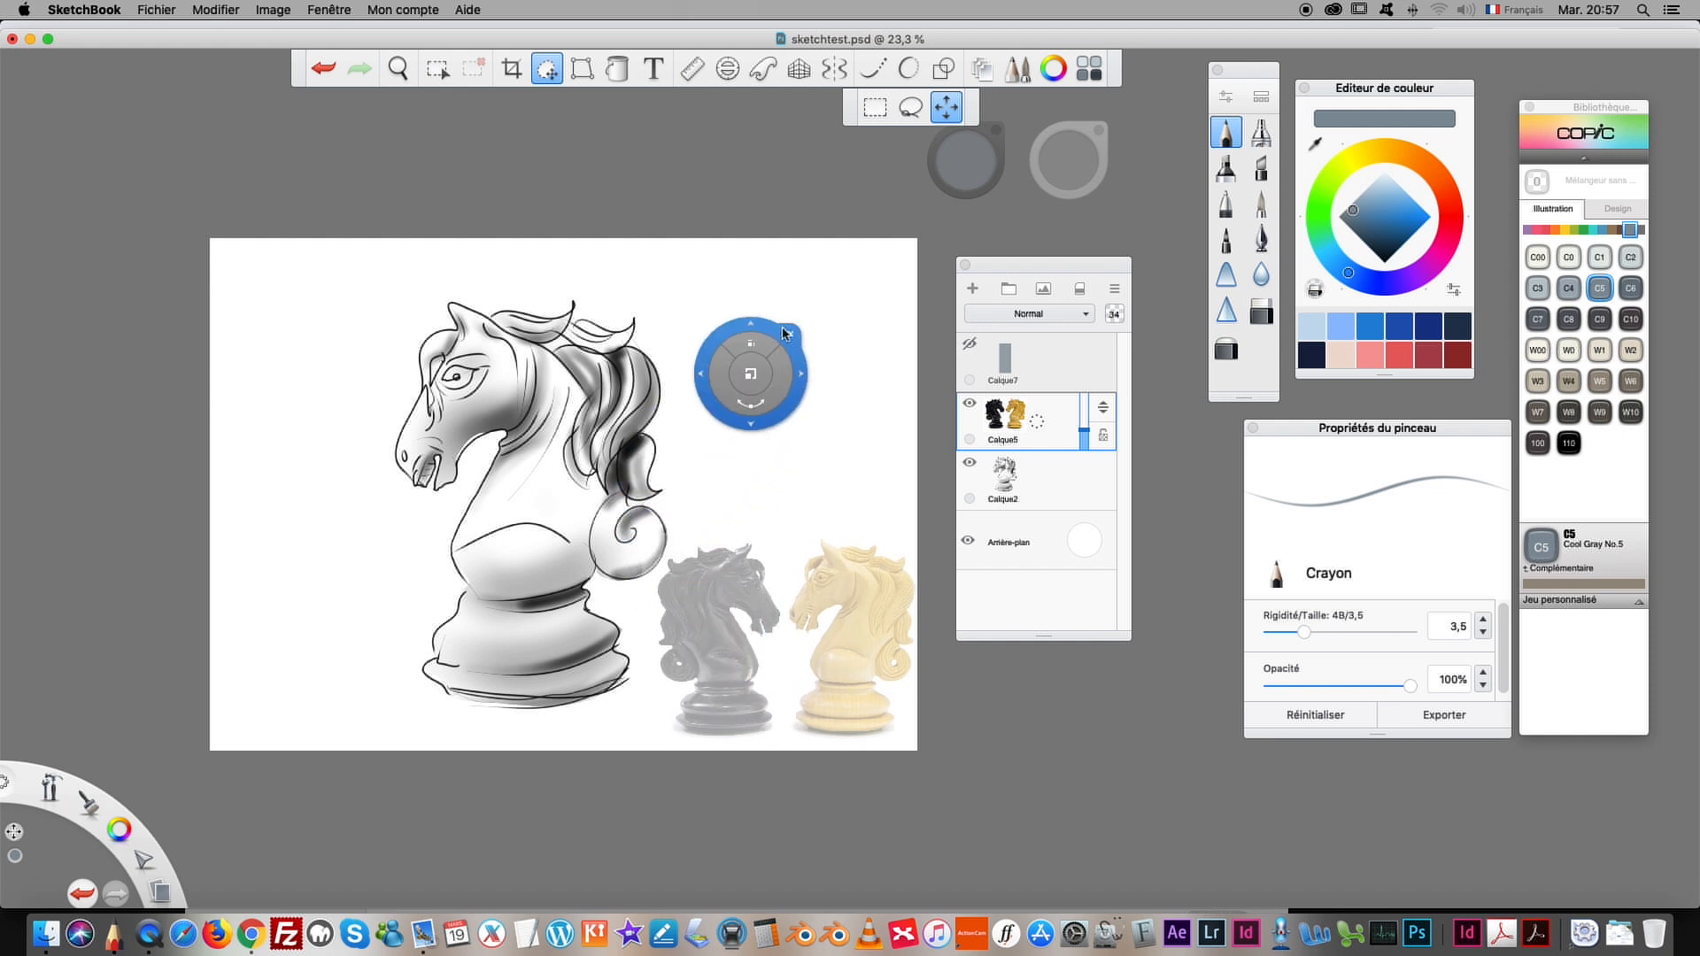
{"action": "left_click", "coordinate": [791, 336]}
Step: Start a text layer reading "Le cavalier" and open its font settings
{"action": "left_click_drag", "start_coordinate": [1027, 264], "coordinate": [1043, 240]}
{"action": "left_click", "coordinate": [652, 69]}
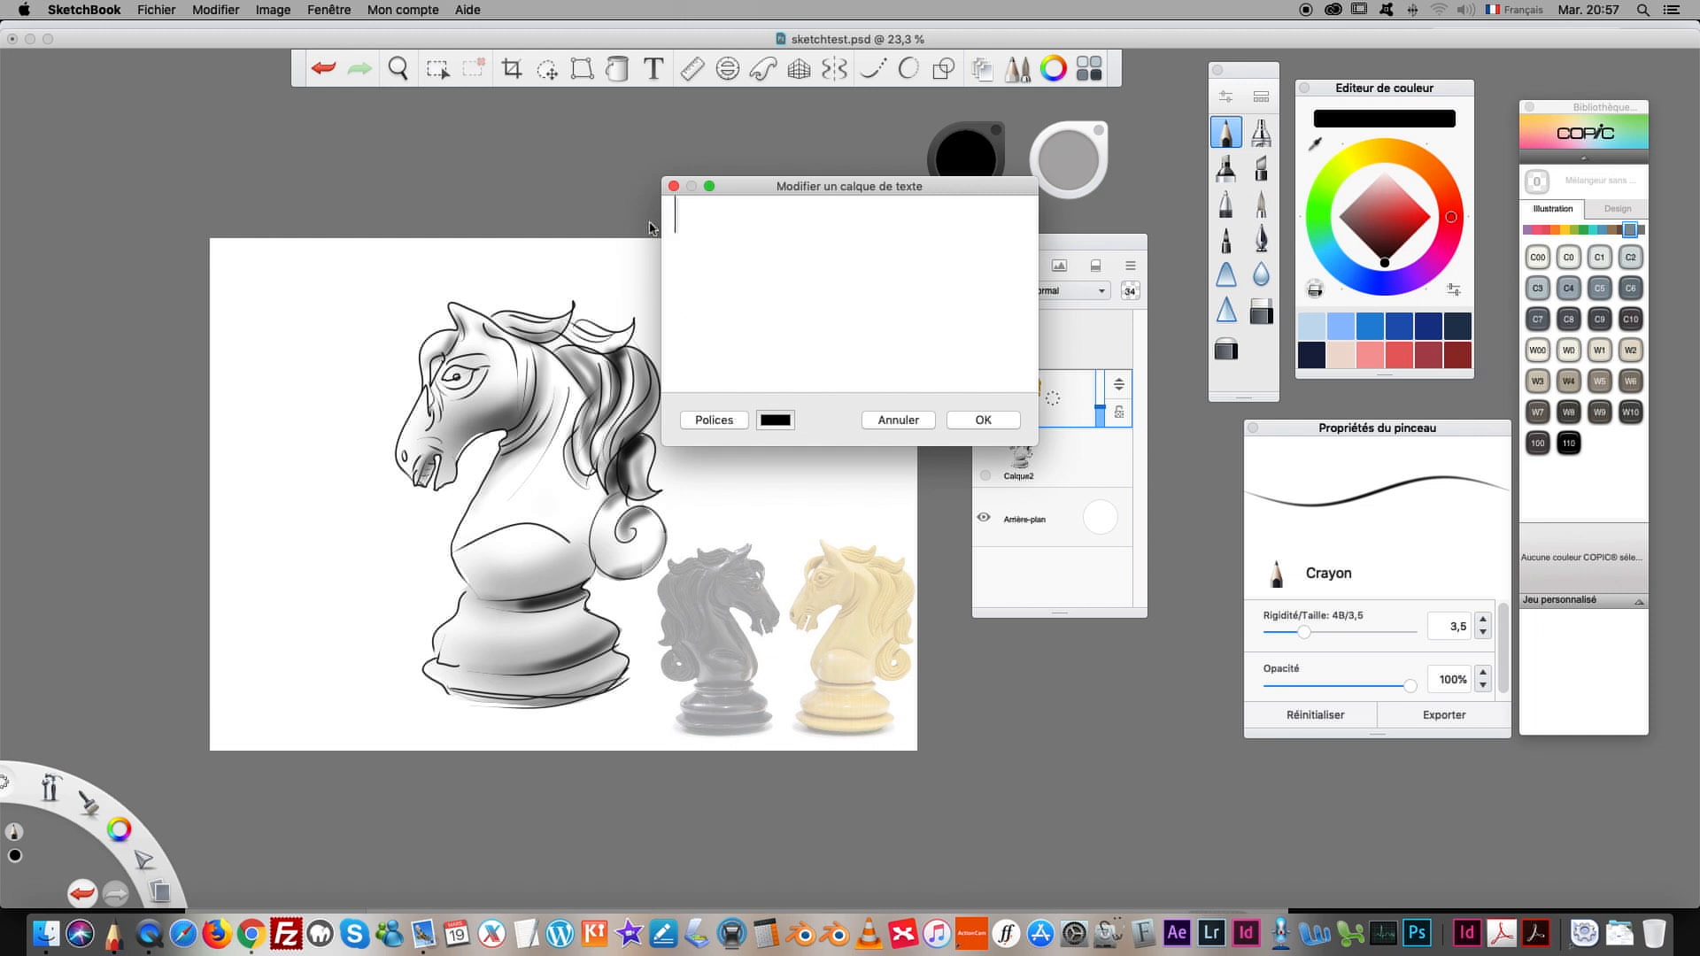
{"action": "type", "text": "Le cavalier"}
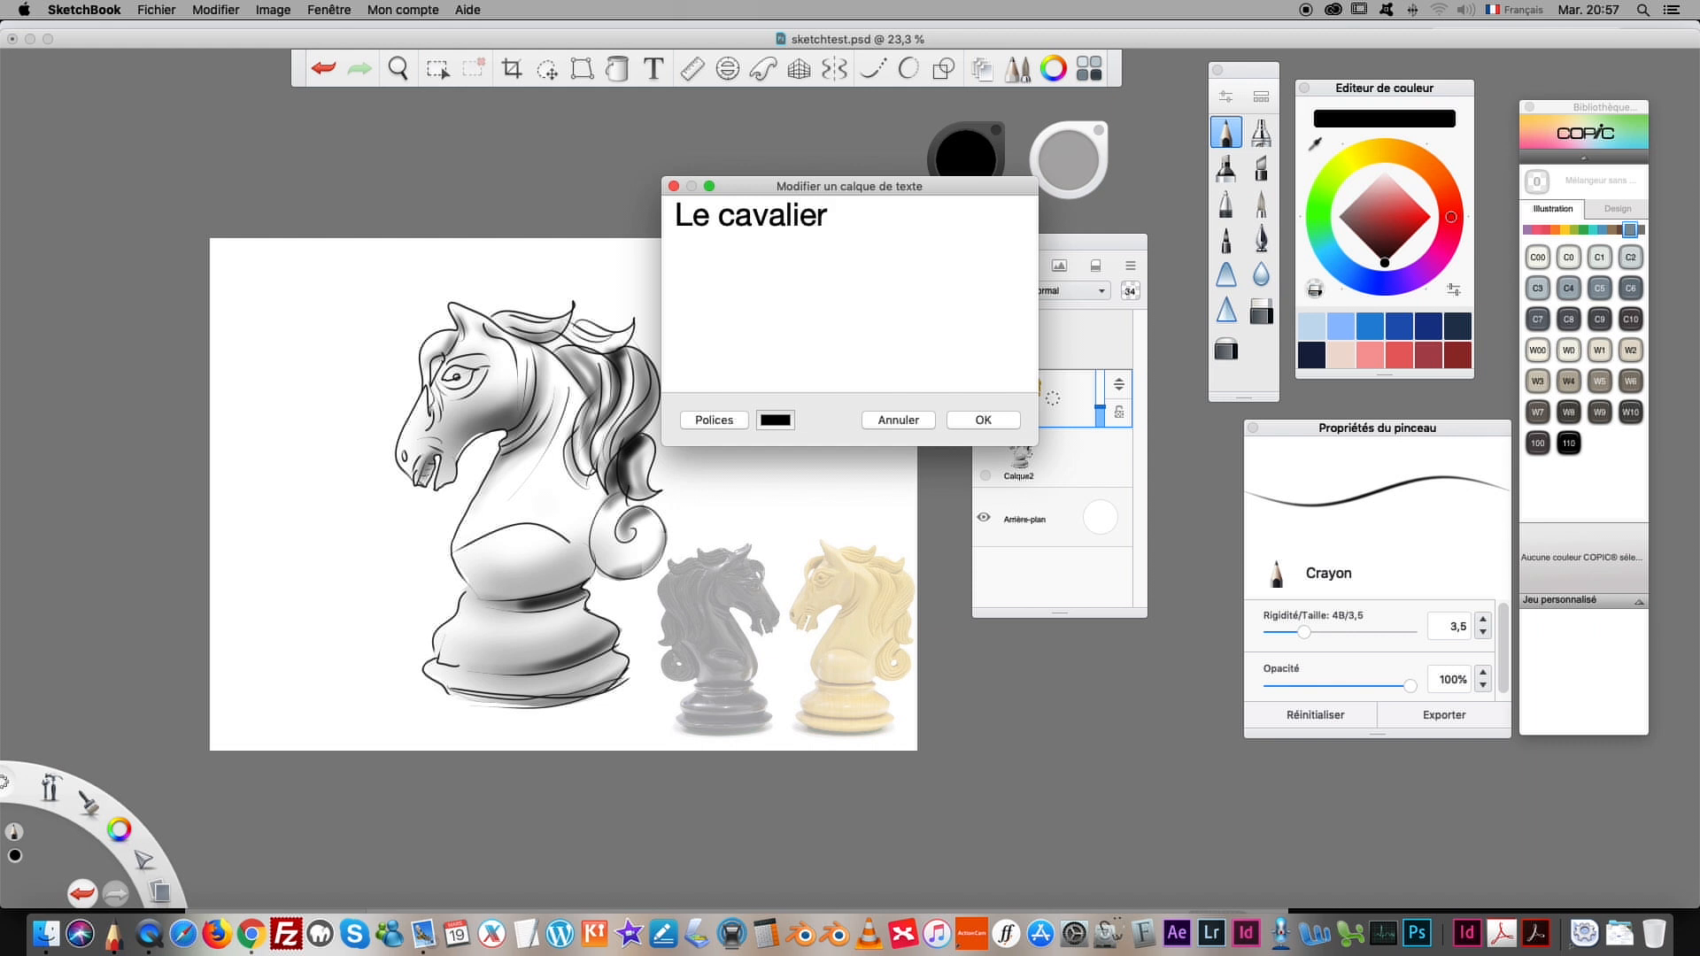
{"action": "left_click", "coordinate": [698, 420]}
{"action": "left_click", "coordinate": [704, 422]}
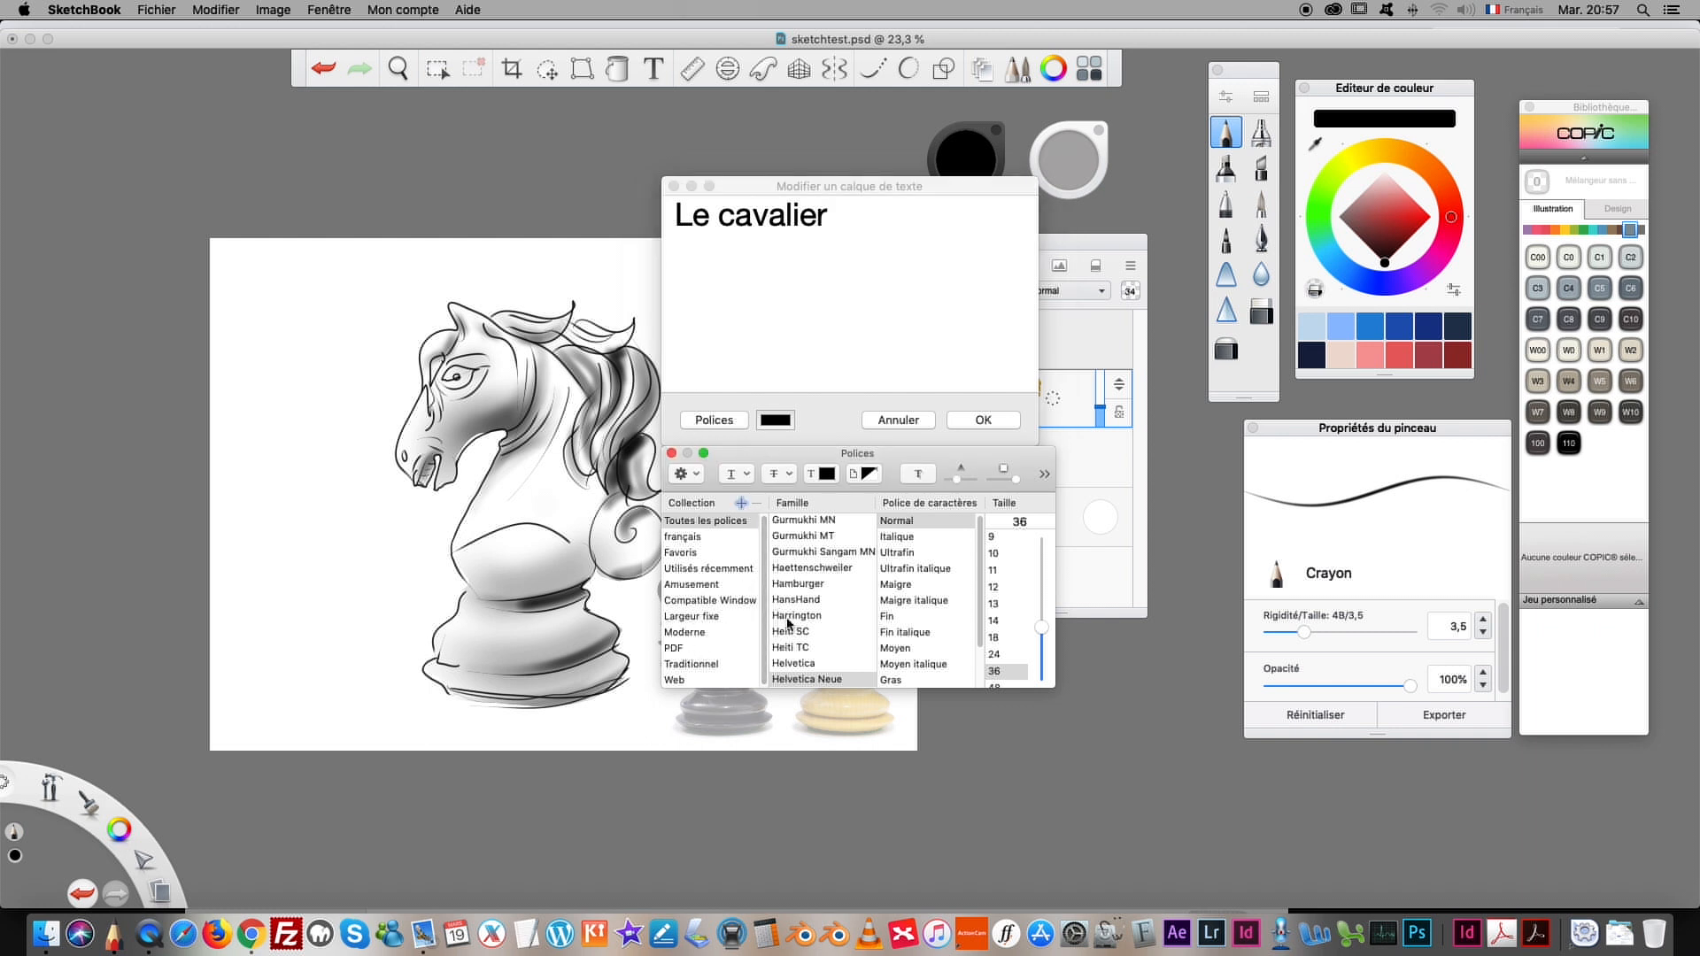
Step: Try the fonts HansHand and Gurmukhi MT and a size of 33 for the title
{"action": "left_click", "coordinate": [789, 617]}
{"action": "left_click", "coordinate": [789, 599]}
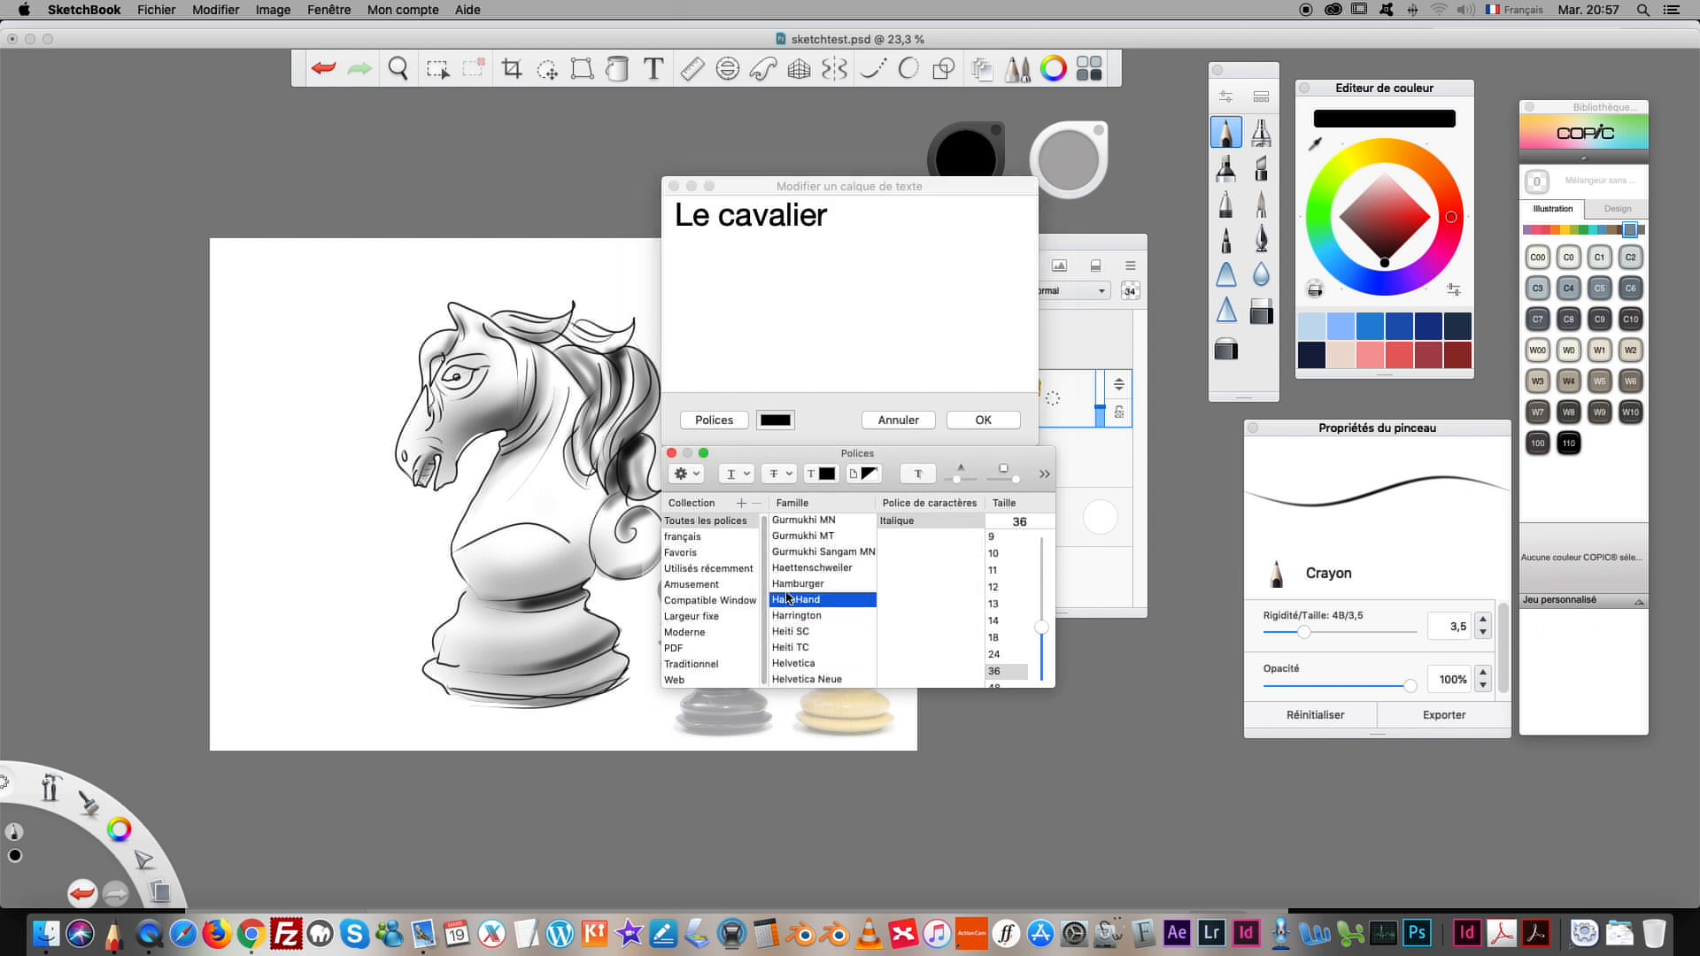
{"action": "left_click", "coordinate": [1039, 636]}
{"action": "left_click", "coordinate": [797, 520]}
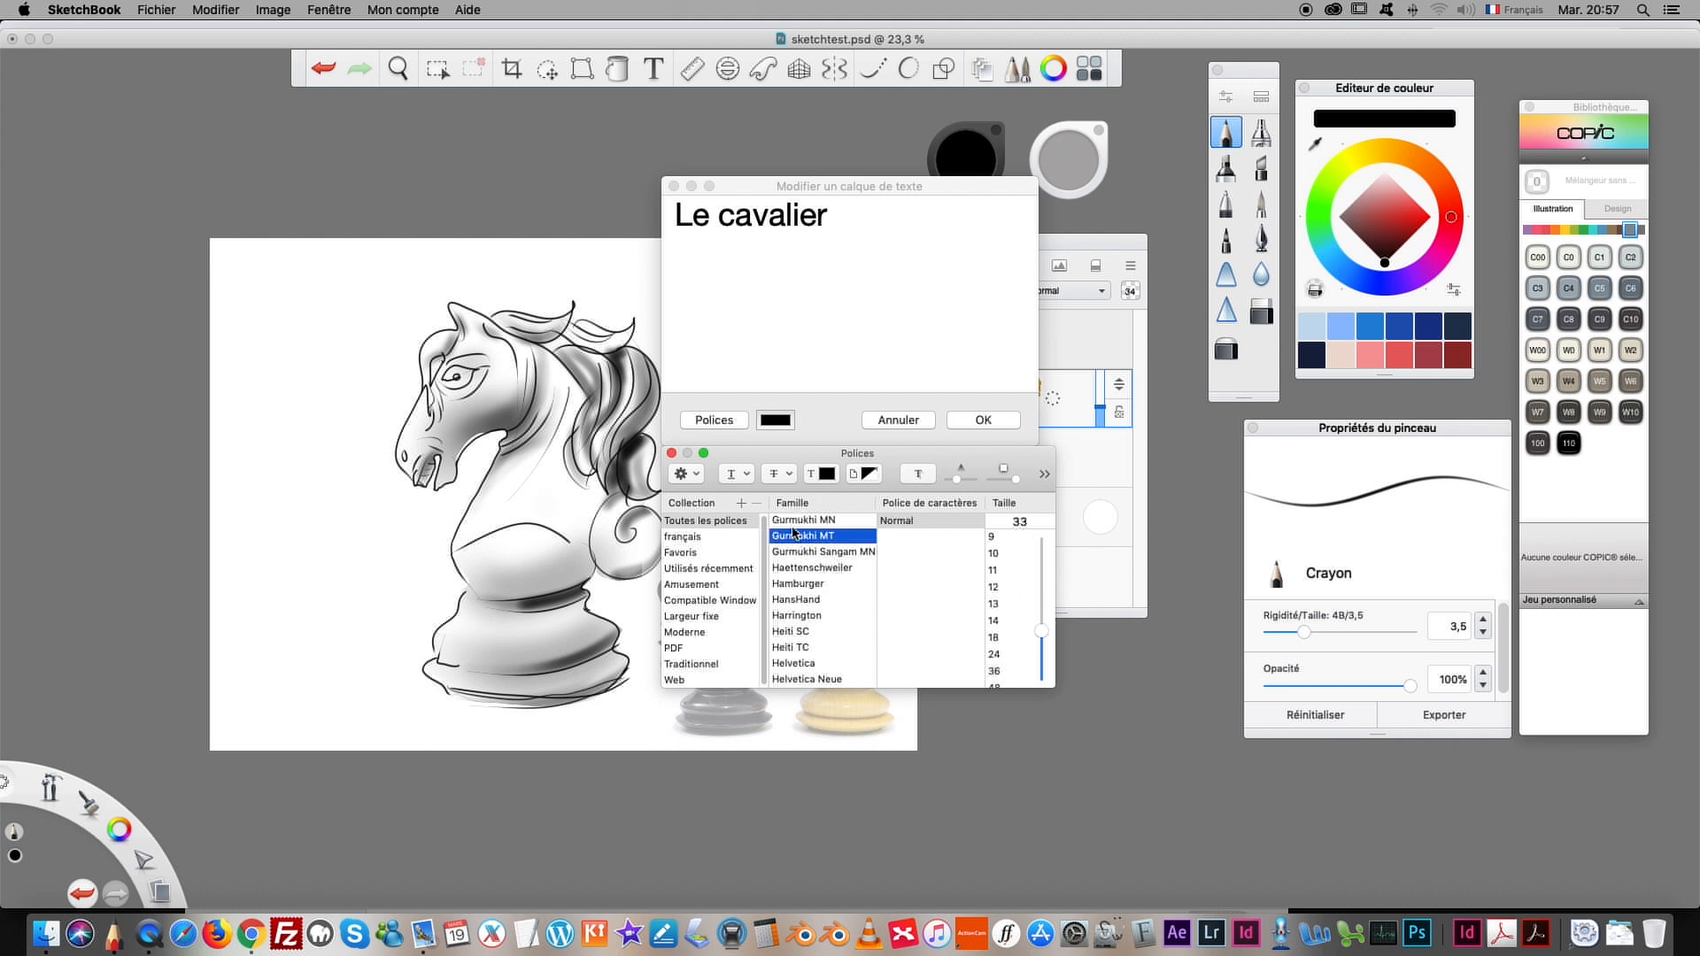
{"action": "left_click", "coordinate": [782, 441]}
Step: Select the whole title text, set its font to Harrington after trying Hamburger, and accept the text layer
{"action": "left_click_drag", "start_coordinate": [821, 212], "coordinate": [656, 214]}
{"action": "left_click", "coordinate": [795, 591]}
{"action": "left_click", "coordinate": [795, 586]}
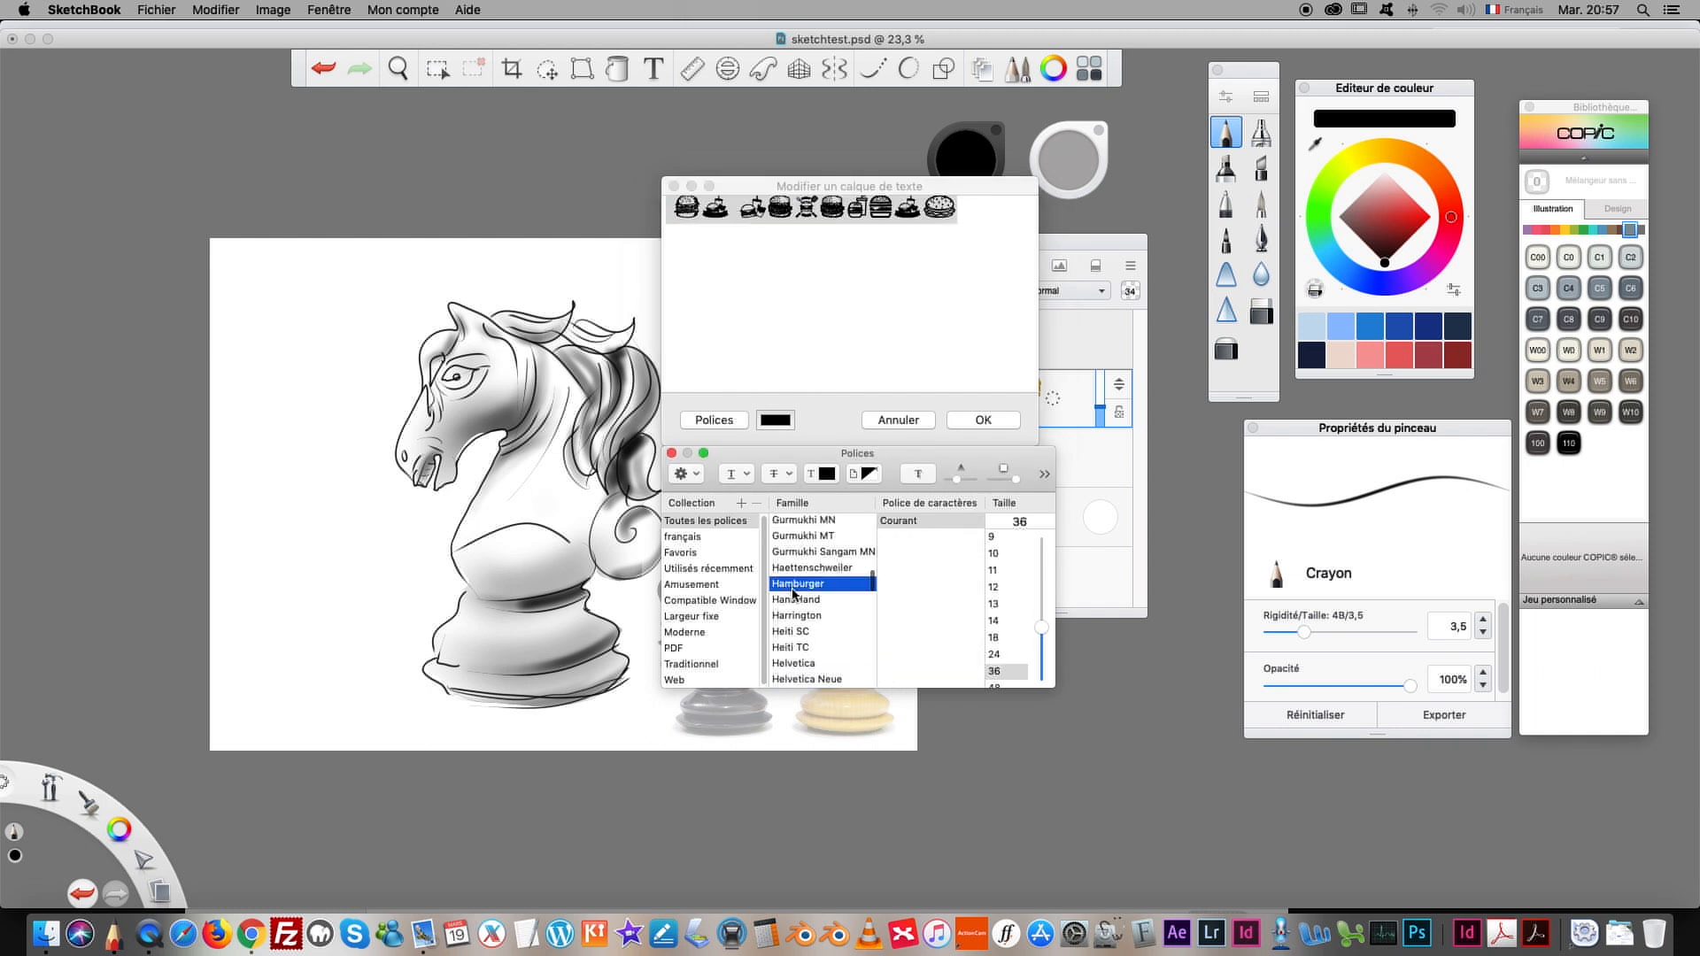
{"action": "left_click", "coordinate": [785, 615]}
{"action": "left_click", "coordinate": [983, 420]}
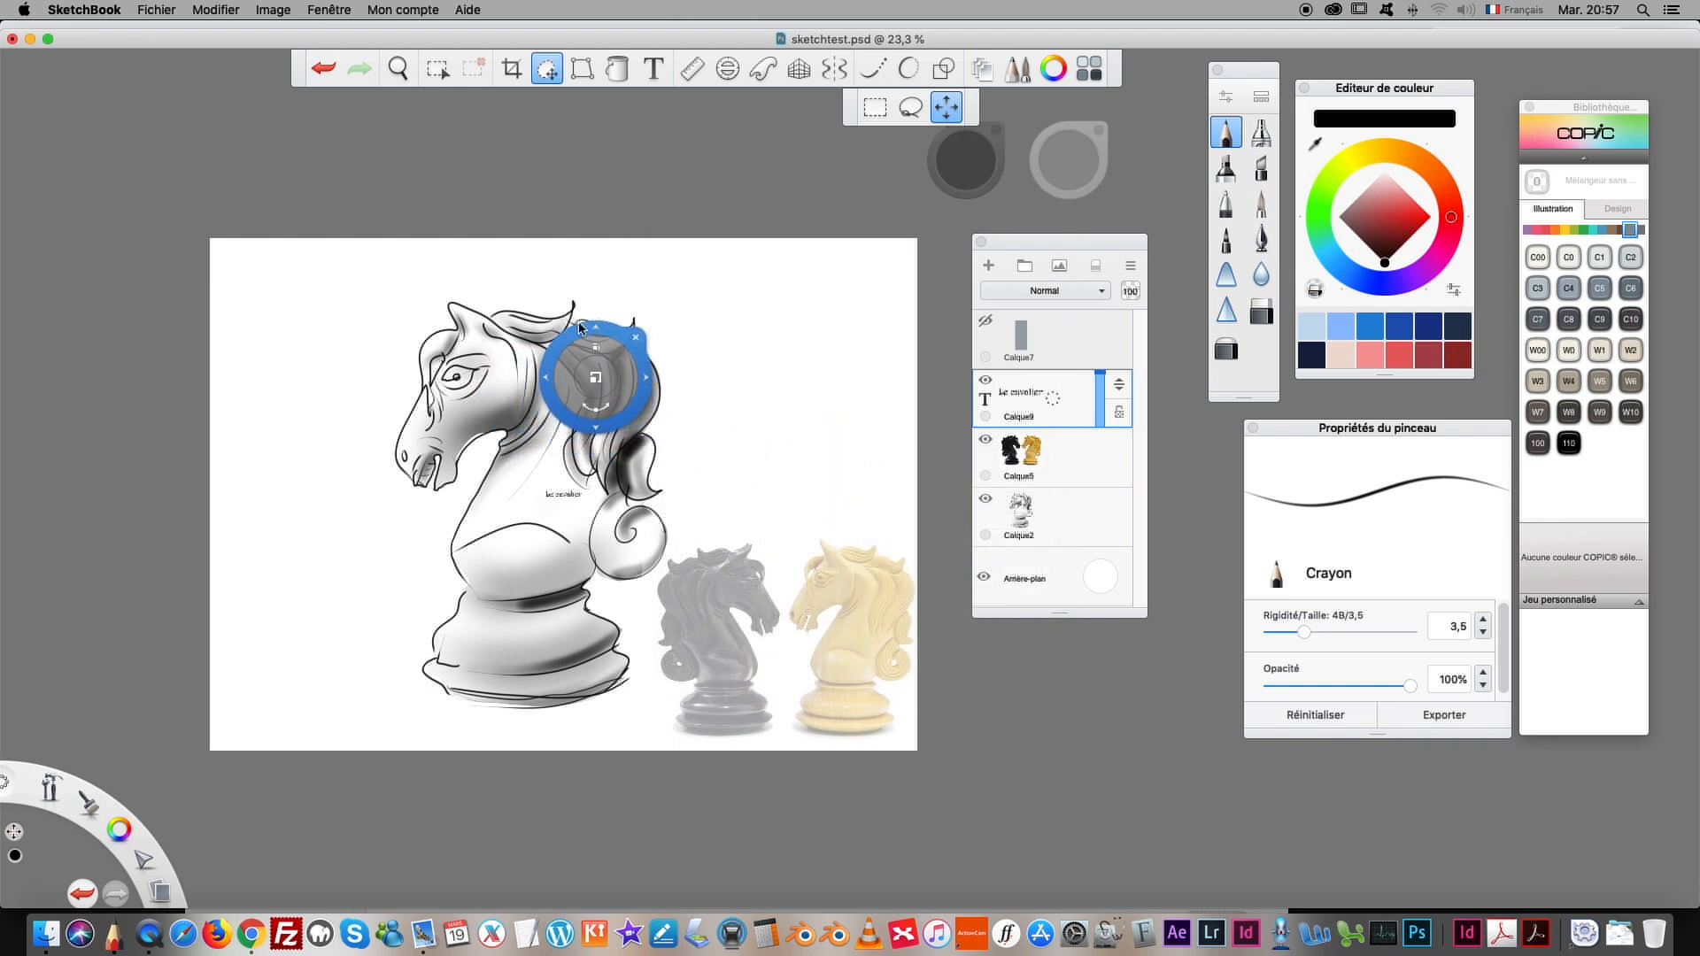
Step: Enlarge the "Le cavalier" title and place it in the canvas's upper-right corner
{"action": "left_click_drag", "start_coordinate": [526, 395], "coordinate": [879, 356]}
{"action": "left_click_drag", "start_coordinate": [452, 504], "coordinate": [737, 306]}
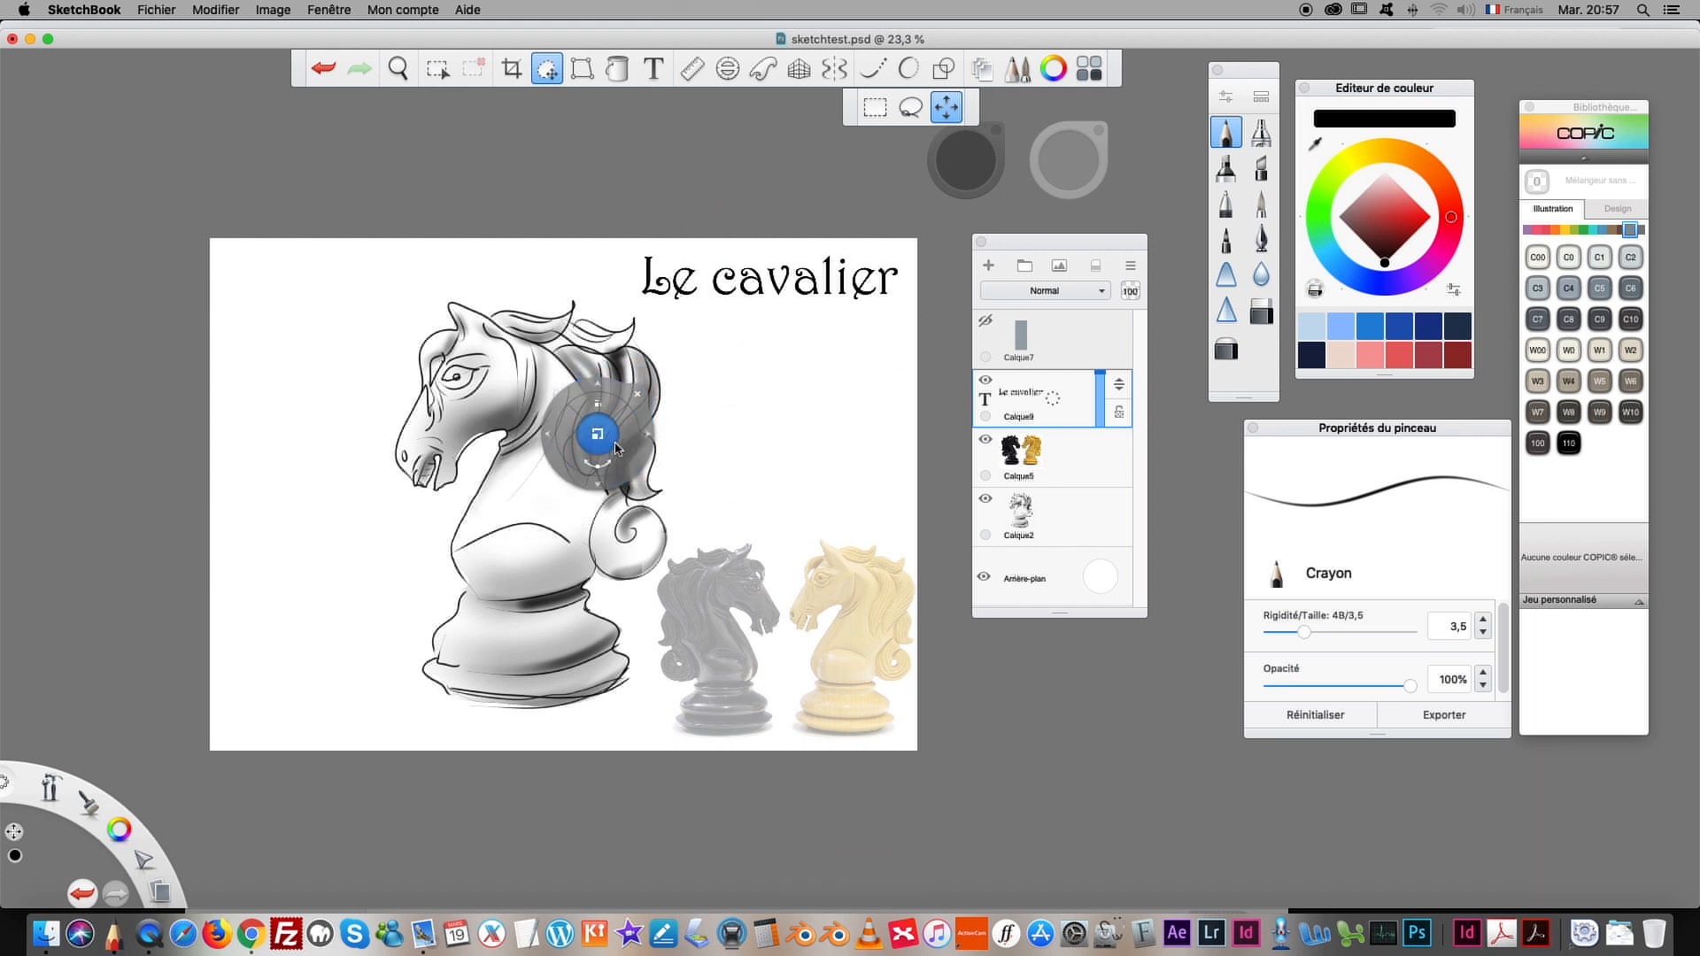
{"action": "left_click", "coordinate": [656, 397]}
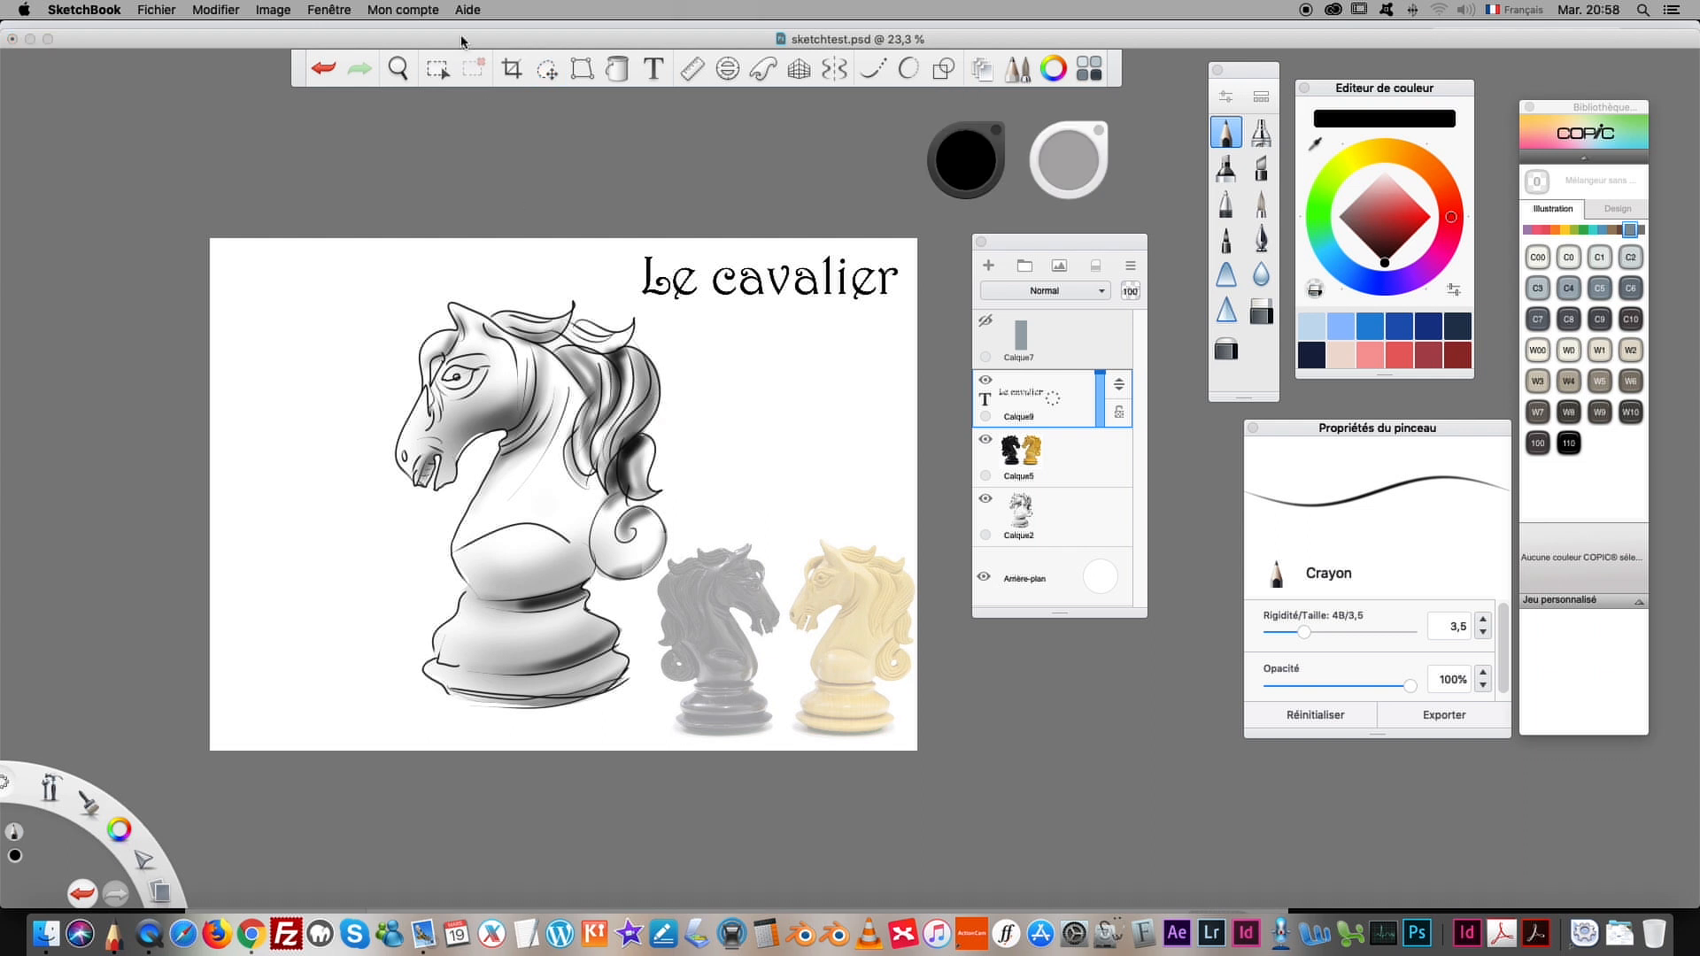
Step: Crop the empty strip beside the knight's muzzle off the canvas, leaving 2886 × 2480 px
{"action": "left_click", "coordinate": [510, 69]}
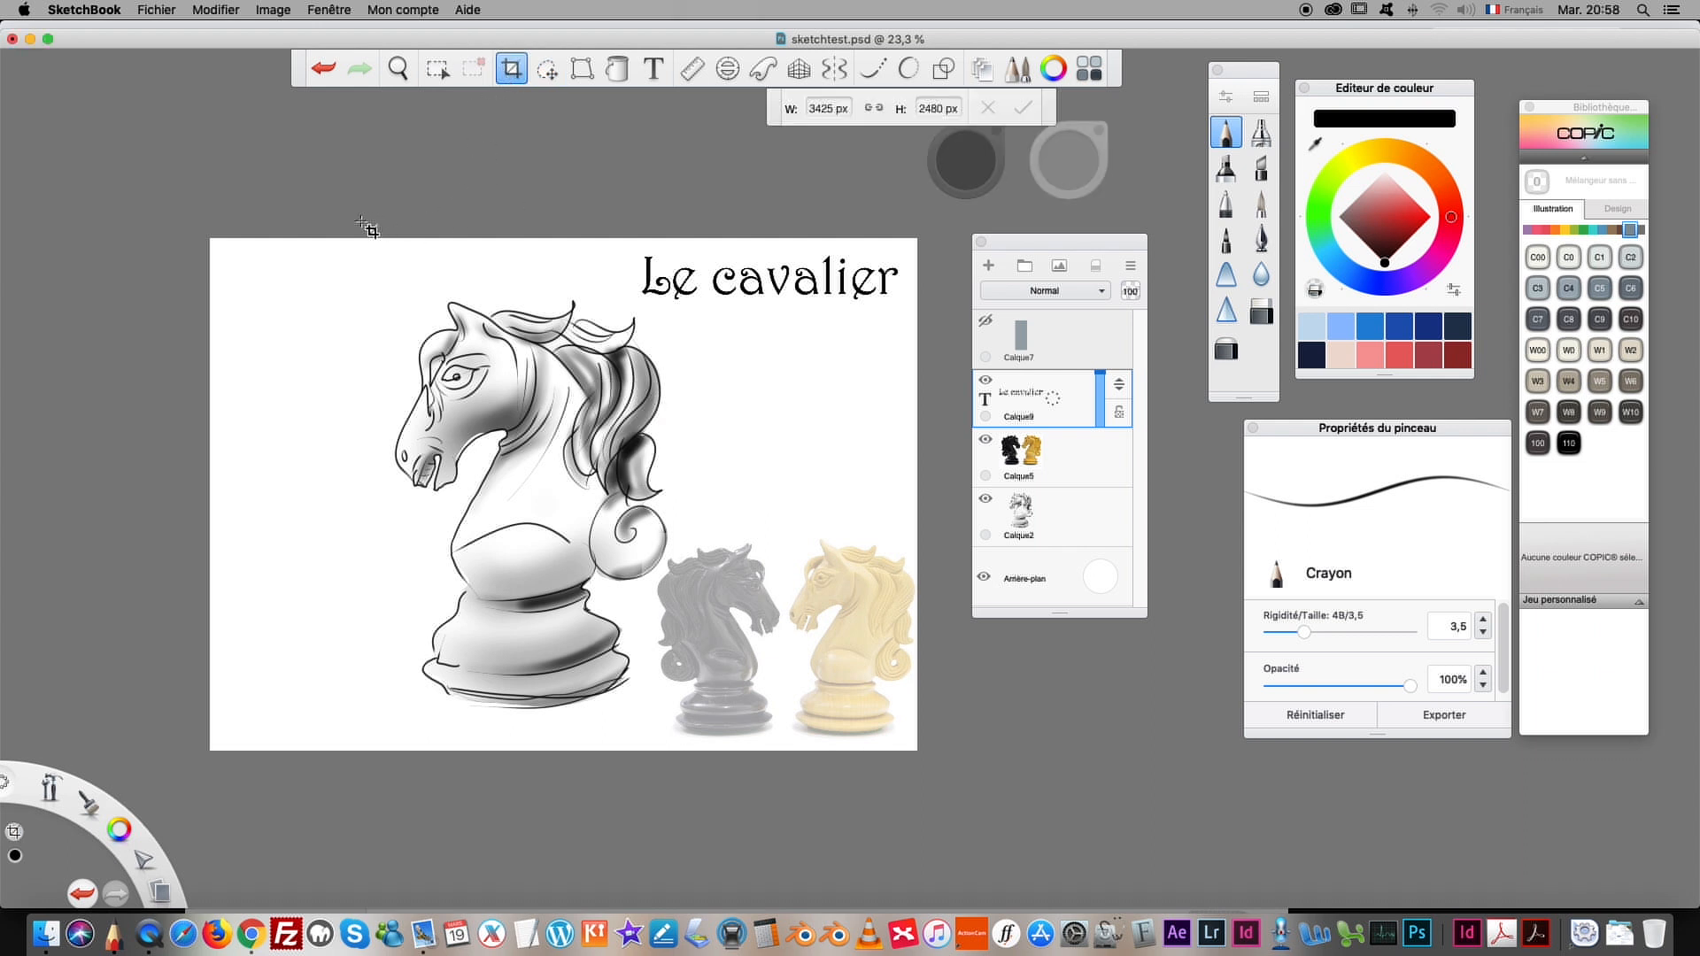
{"action": "left_click_drag", "start_coordinate": [324, 239], "coordinate": [922, 816]}
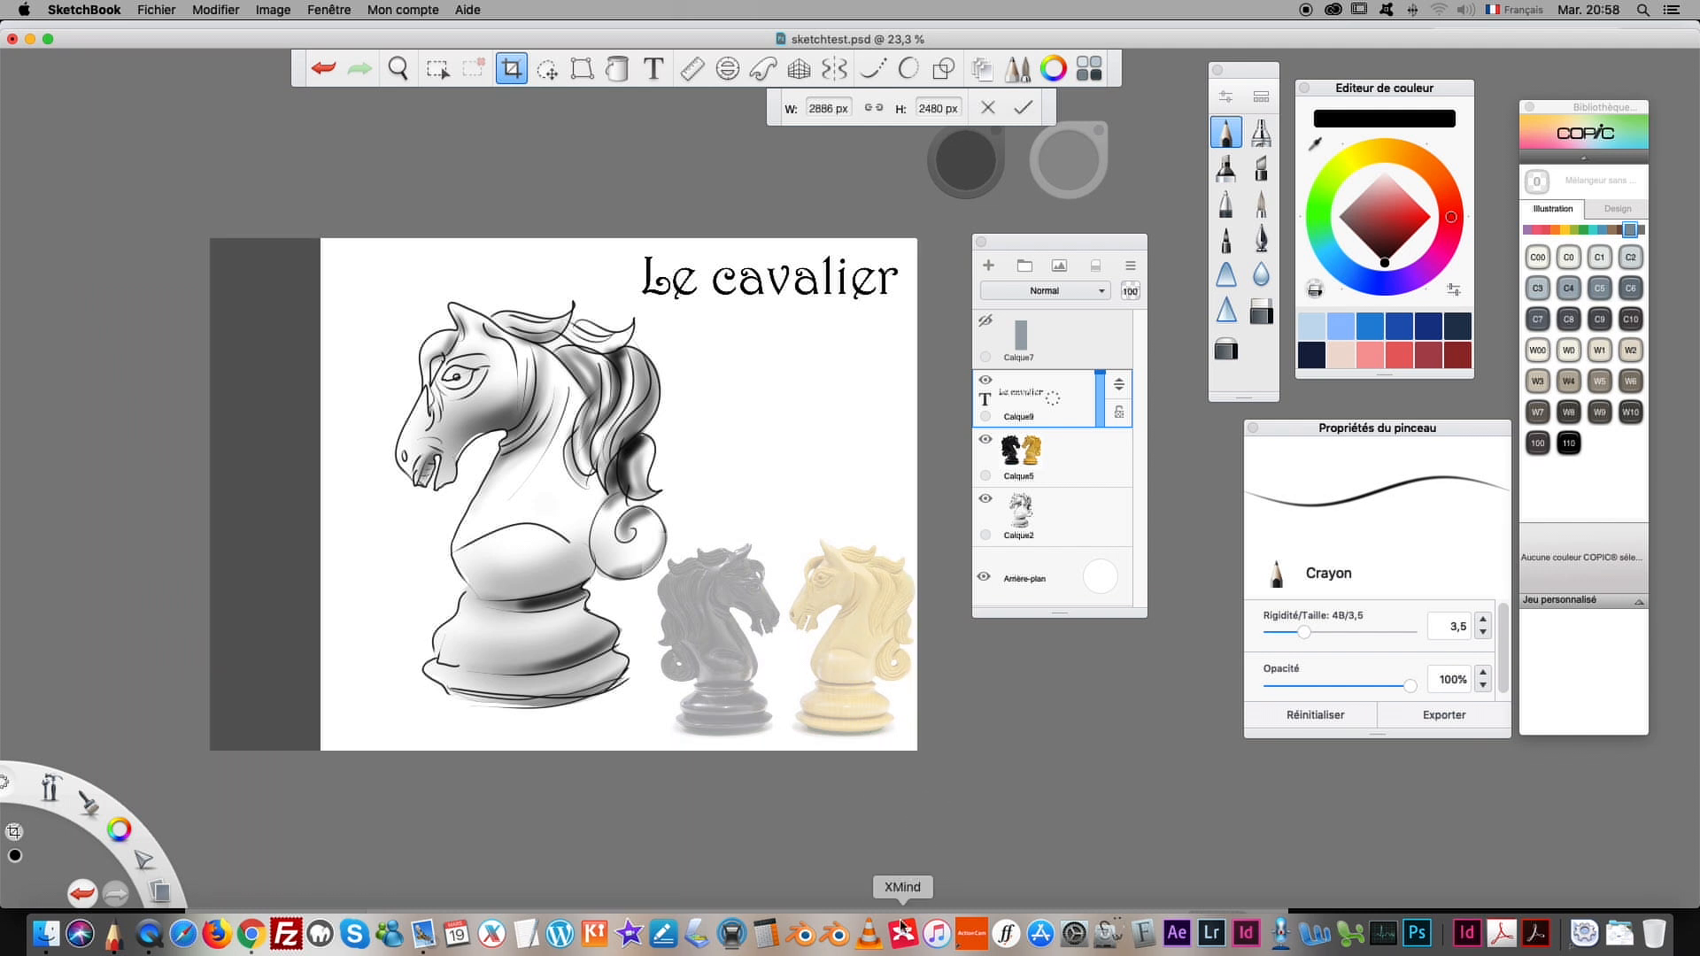
{"action": "left_click", "coordinate": [1023, 107]}
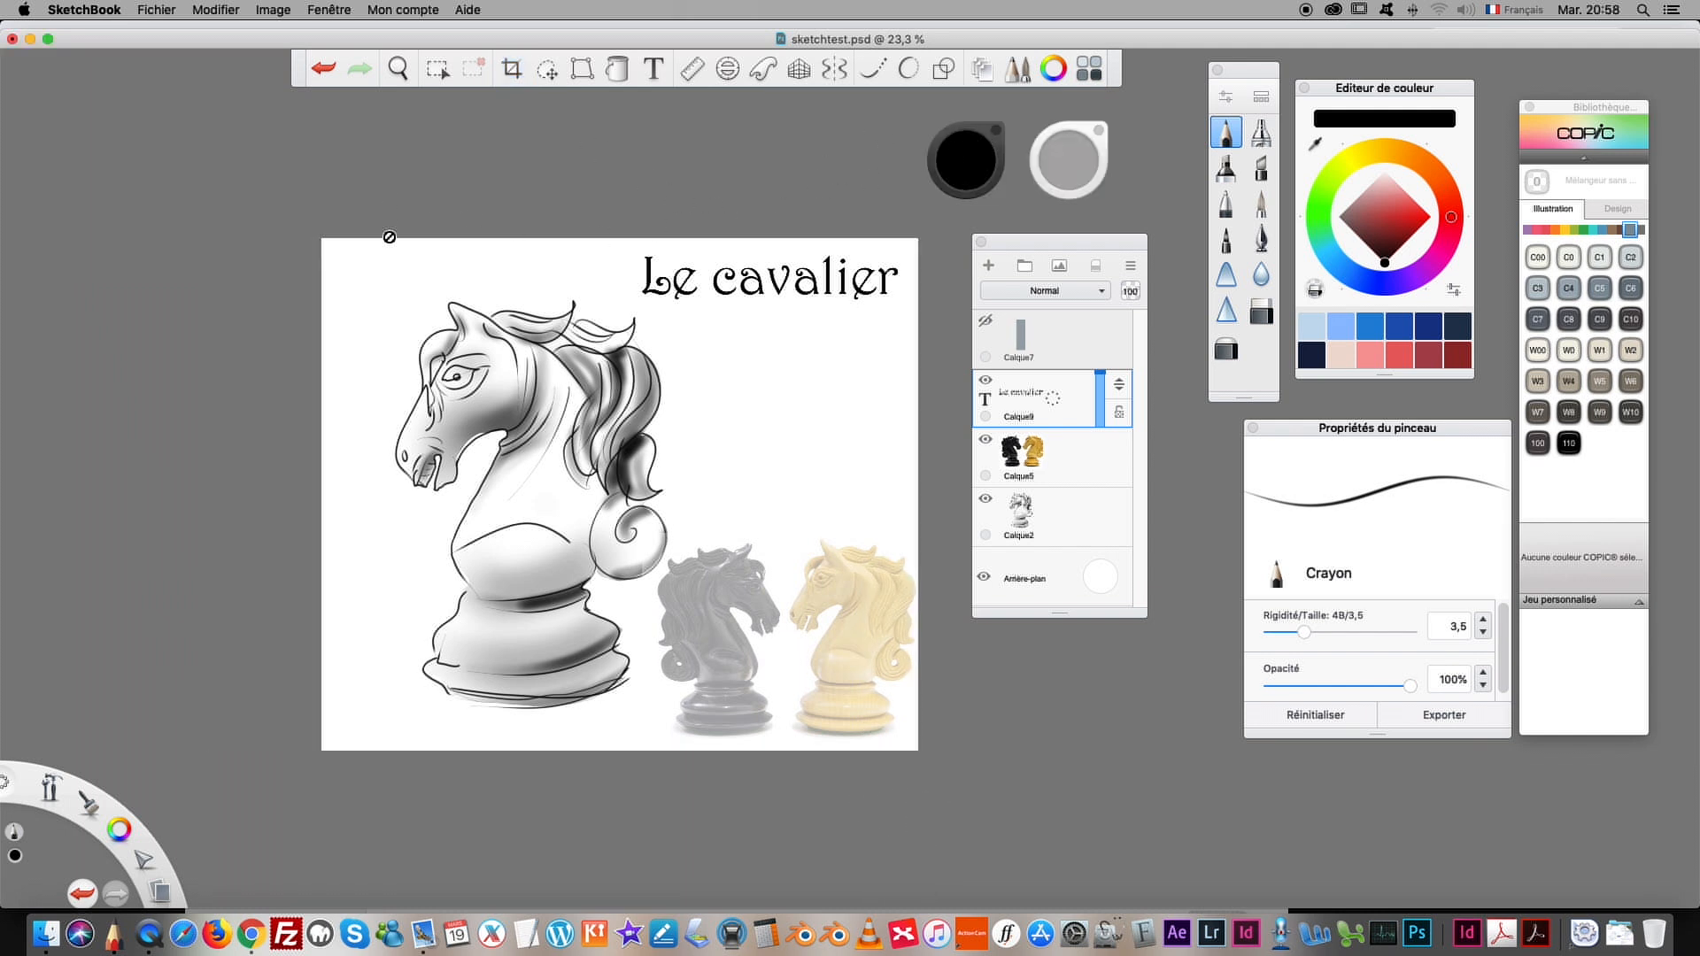
{"action": "left_click", "coordinate": [147, 15]}
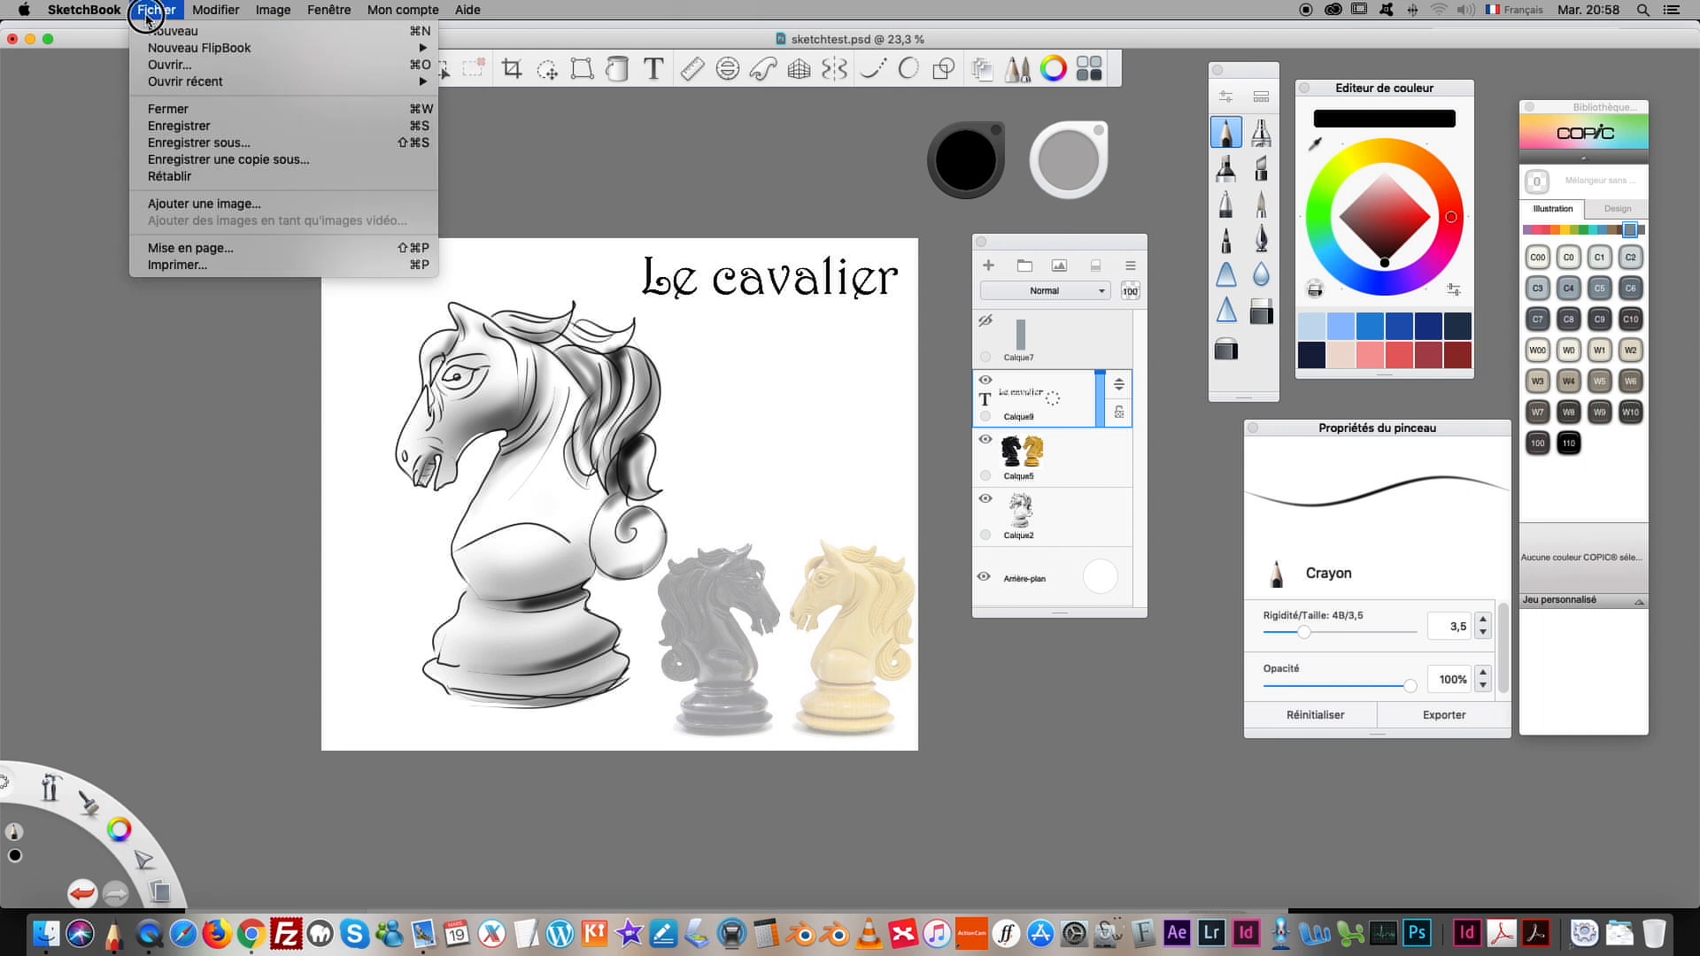
{"action": "left_click", "coordinate": [119, 121]}
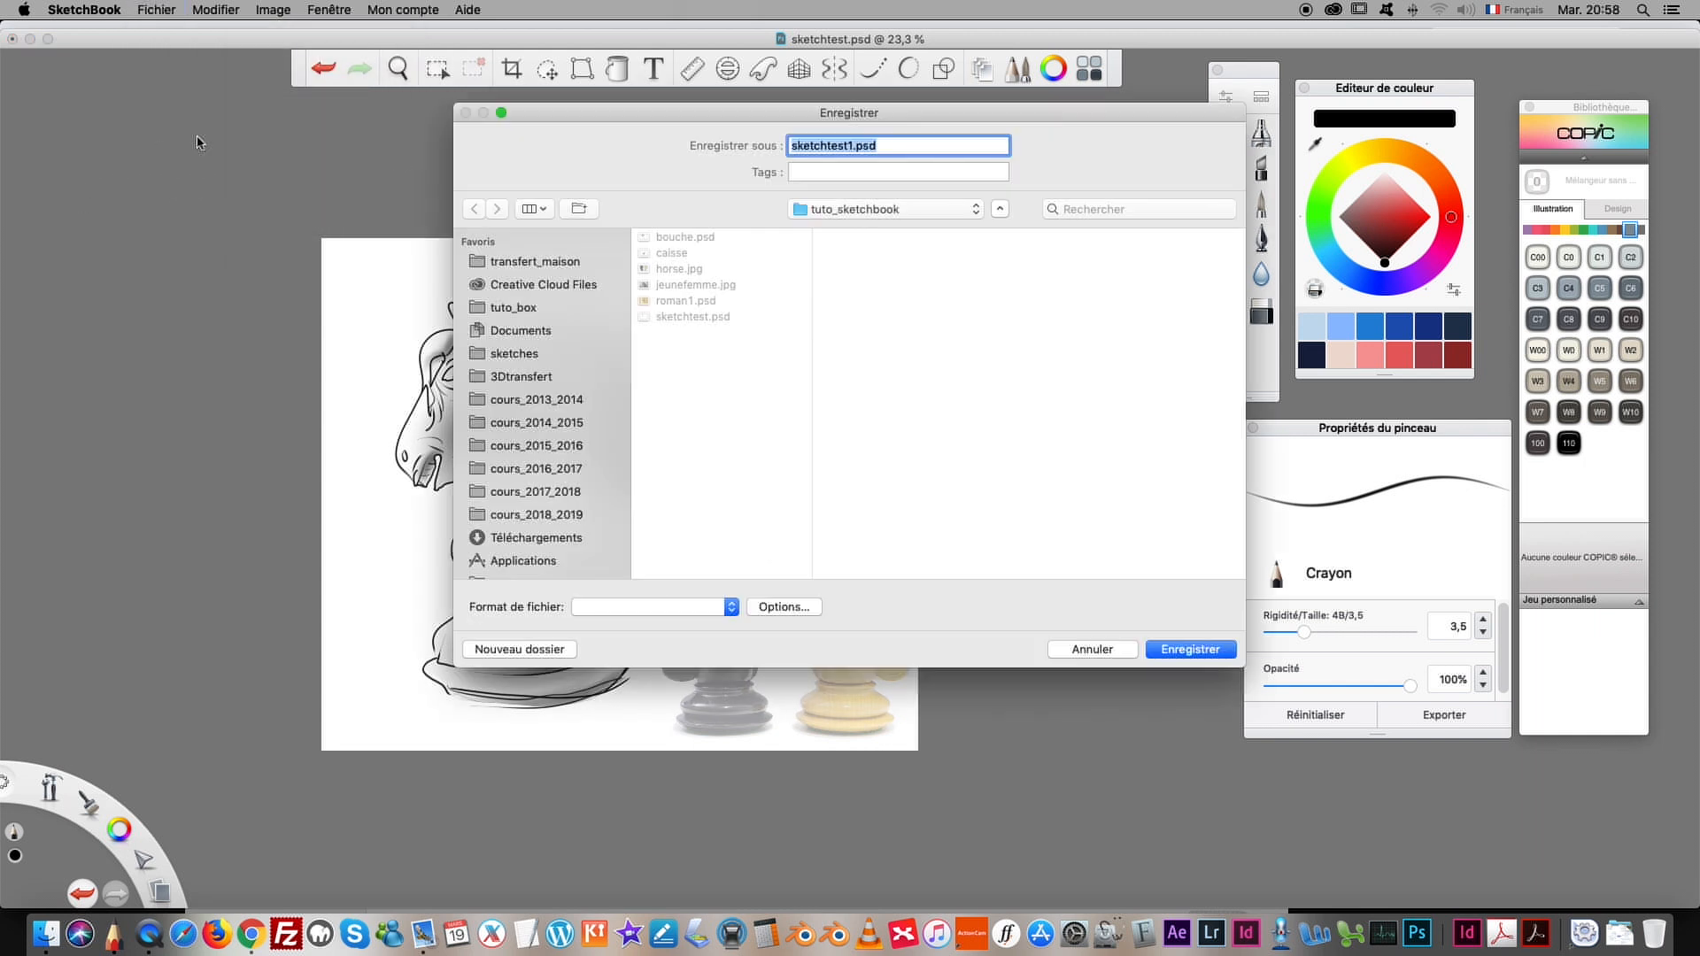
{"action": "left_click", "coordinate": [1091, 651]}
Step: Save the drawing under its existing file name sketchtest.psd
{"action": "left_click", "coordinate": [156, 10]}
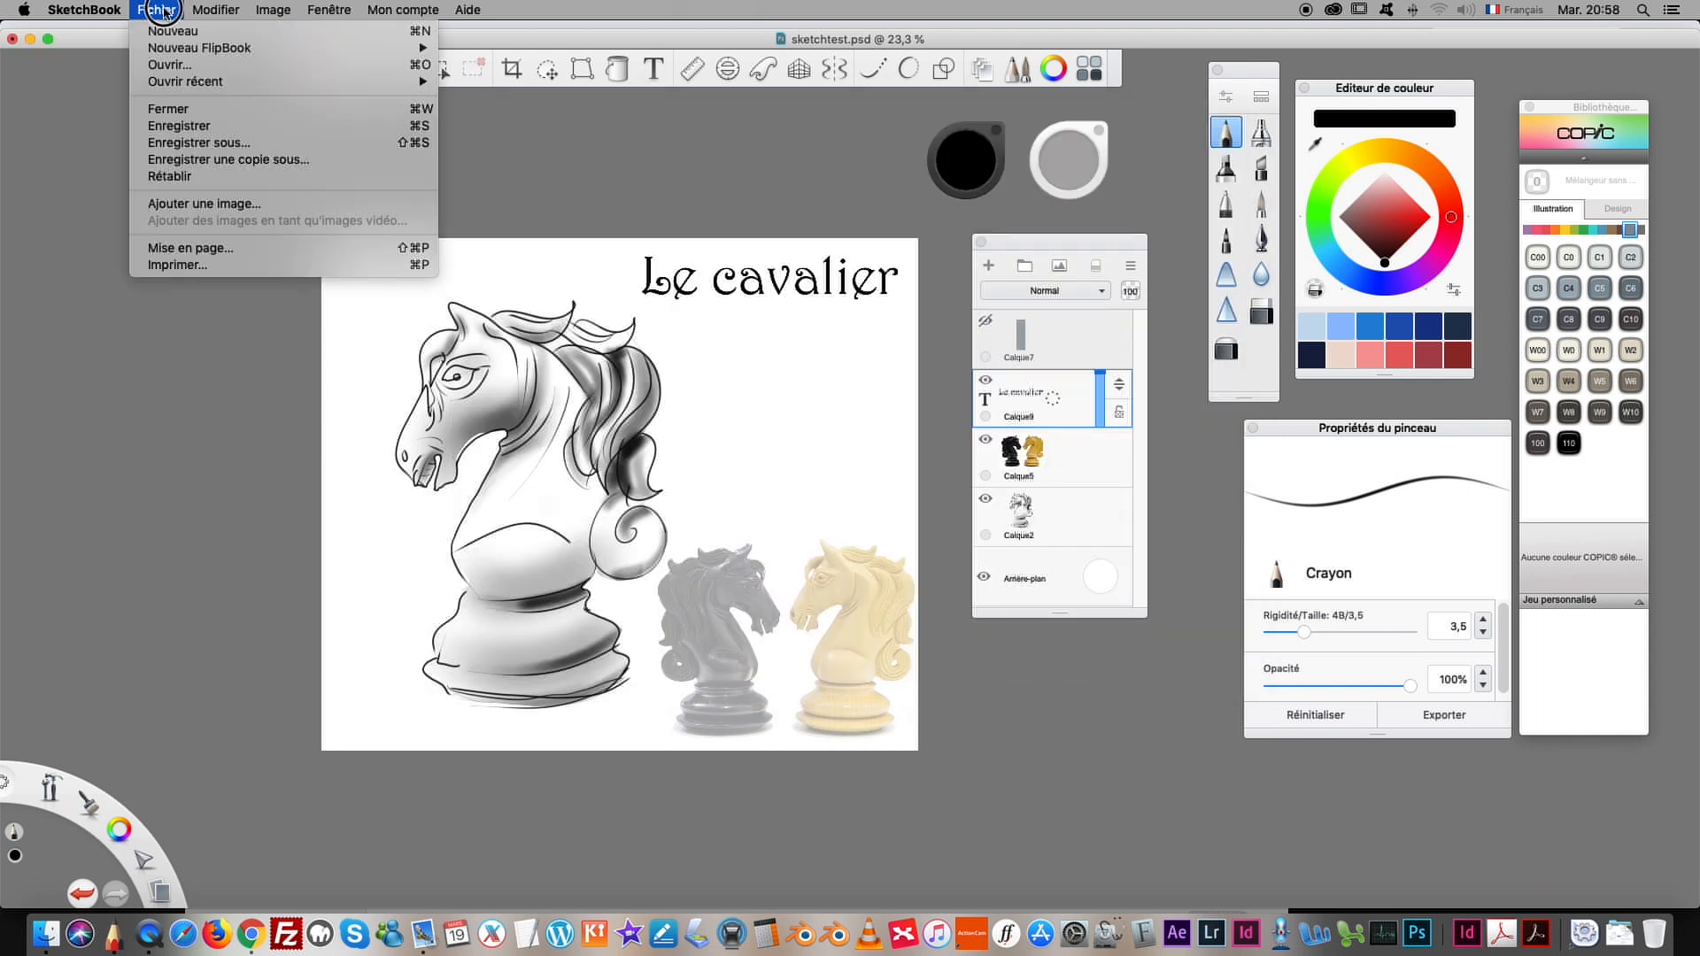
{"action": "left_click", "coordinate": [146, 121]}
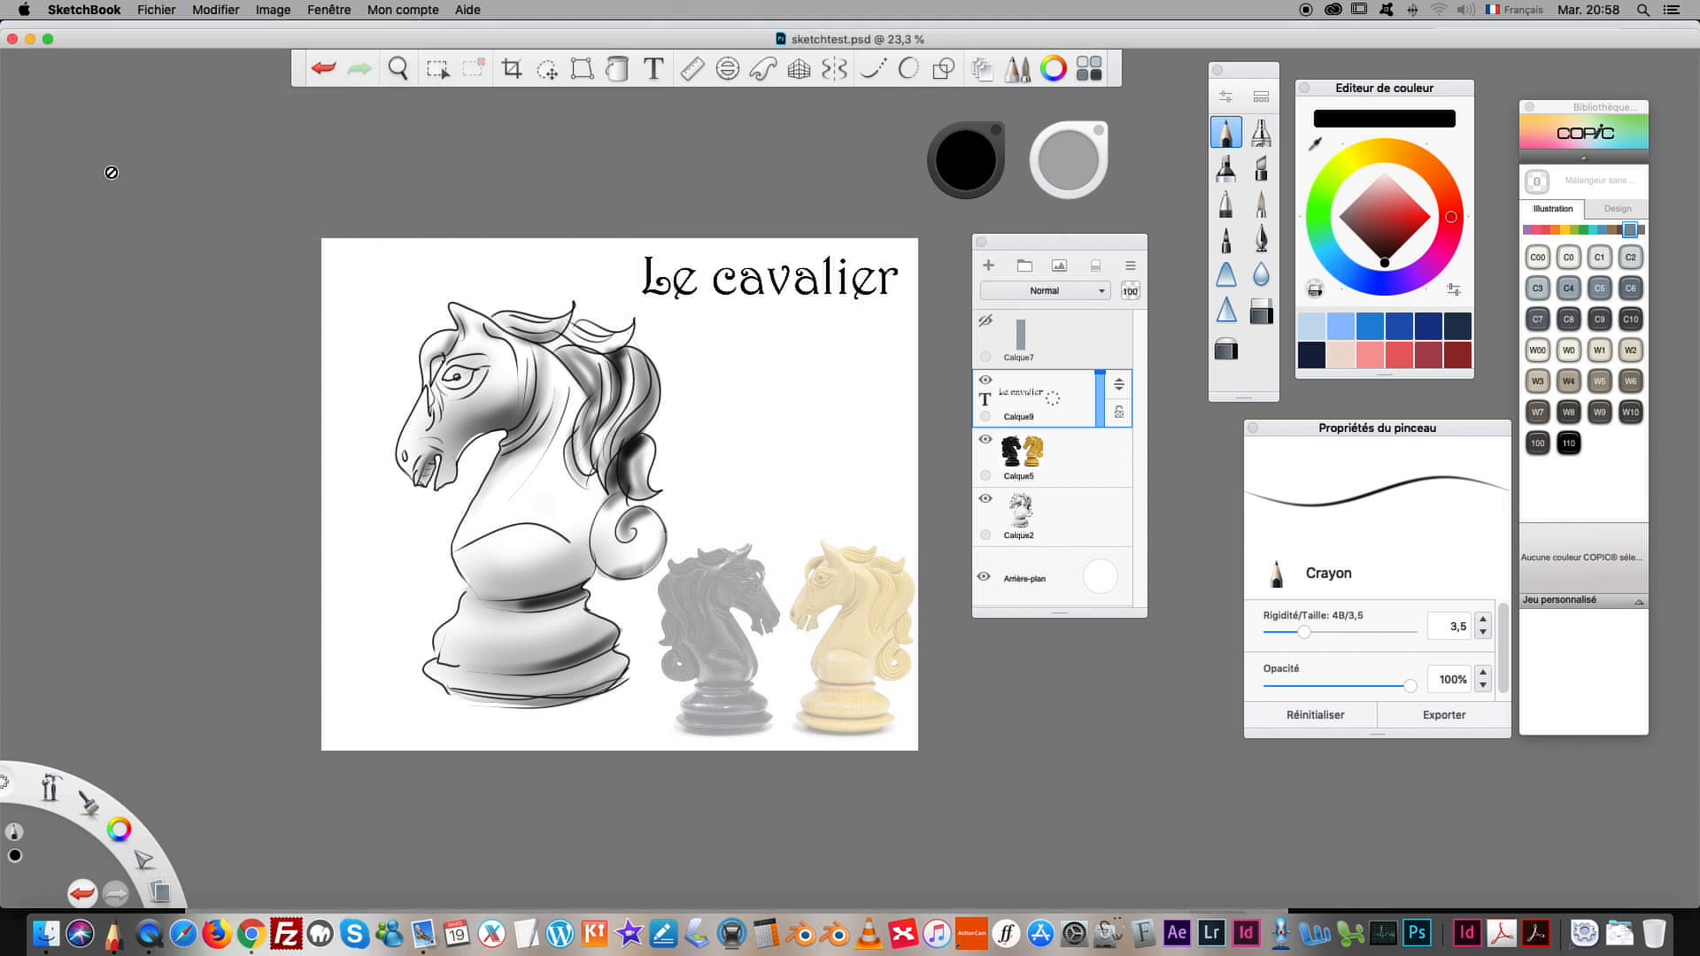
{"action": "mouse_move", "coordinate": [1021, 250]}
{"action": "left_mouse_down"}
{"action": "mouse_move", "coordinate": [1010, 266]}
{"action": "mouse_move", "coordinate": [1023, 252]}
{"action": "left_mouse_up"}
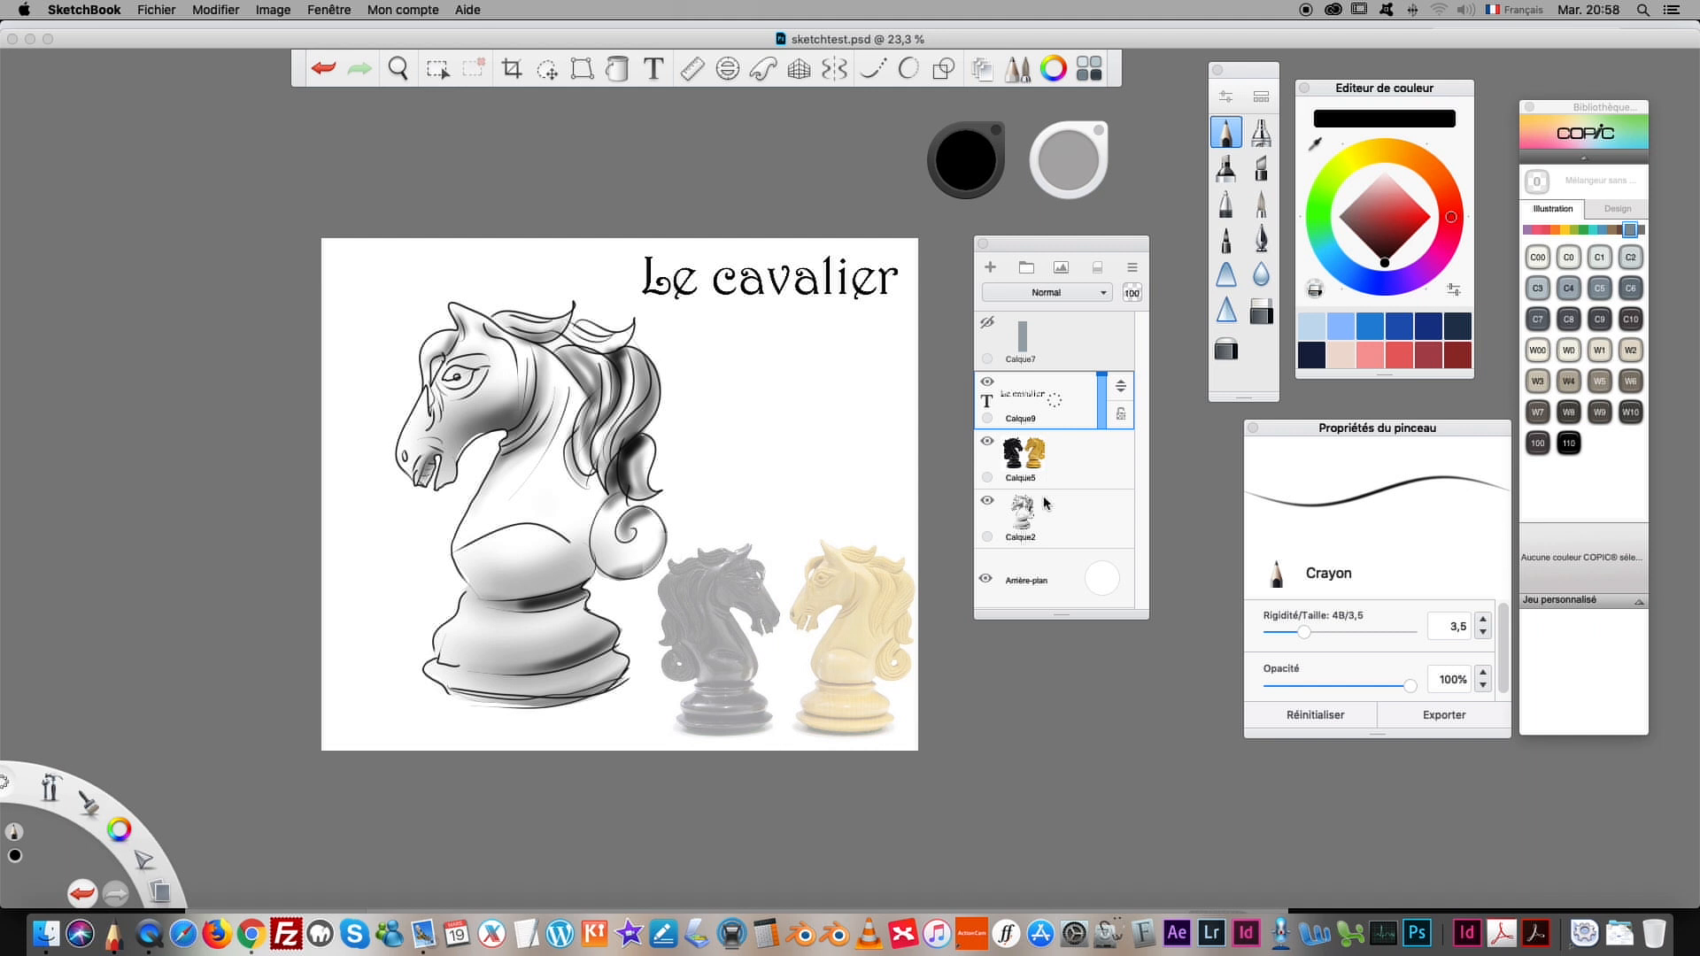
Step: Create a new blank drawing and rearrange the layer and brush-property windows over its canvas
{"action": "left_click_drag", "start_coordinate": [1026, 252], "coordinate": [1045, 238]}
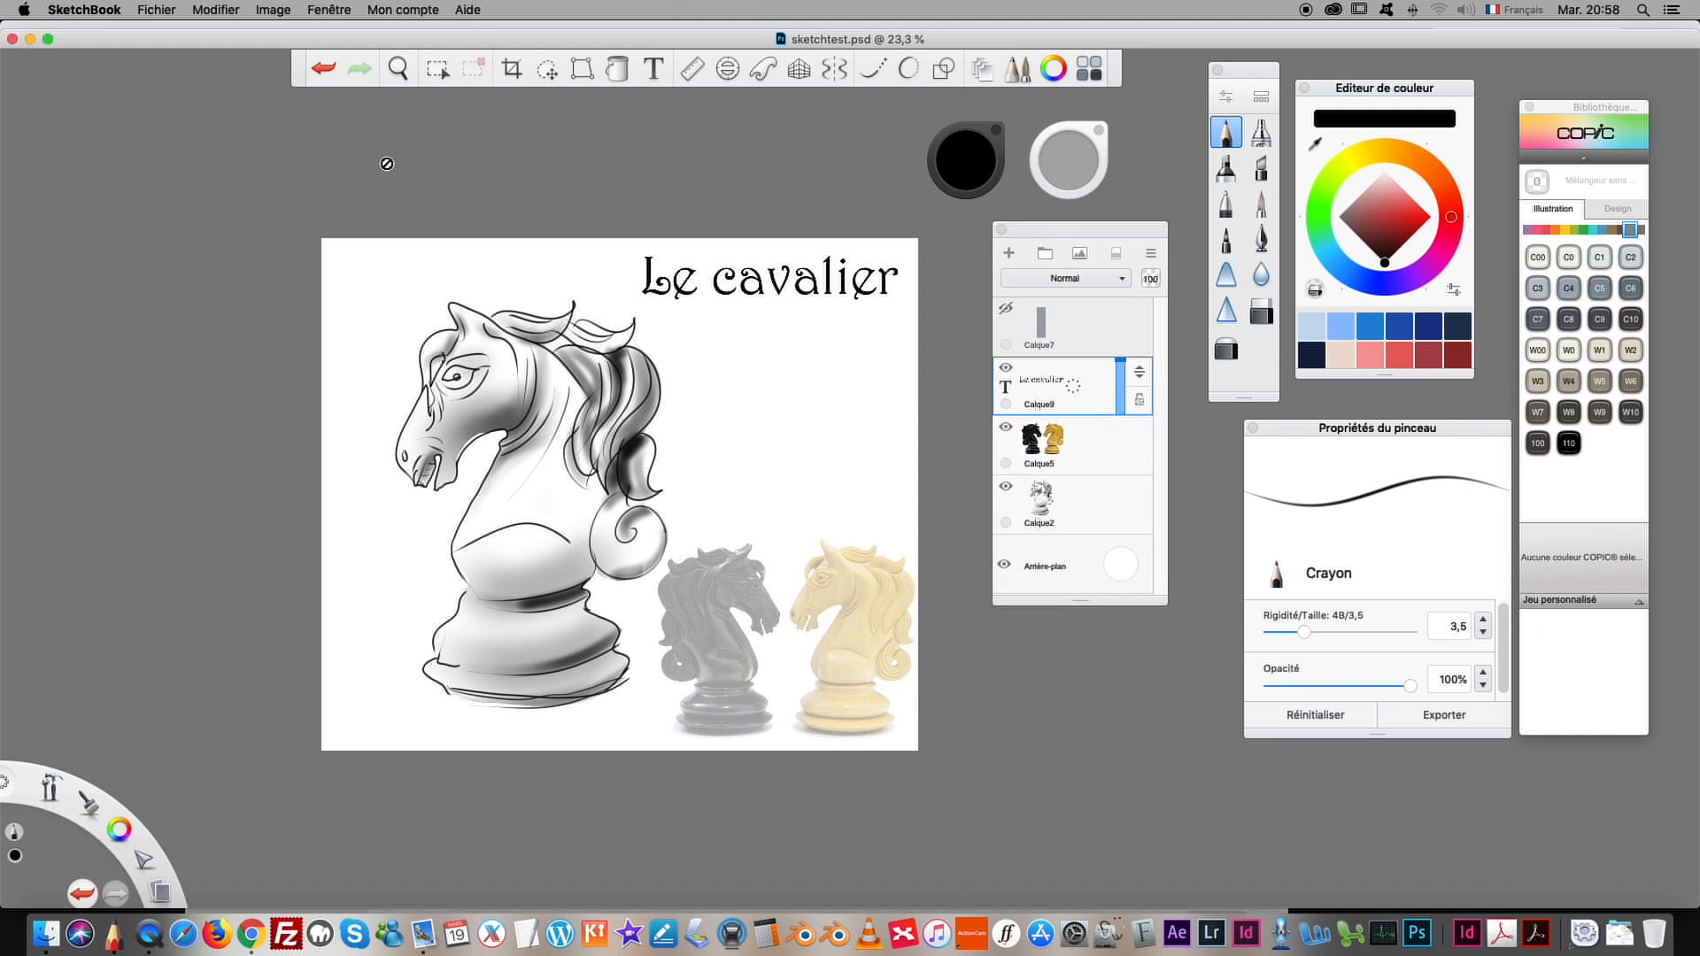
{"action": "left_click", "coordinate": [152, 10]}
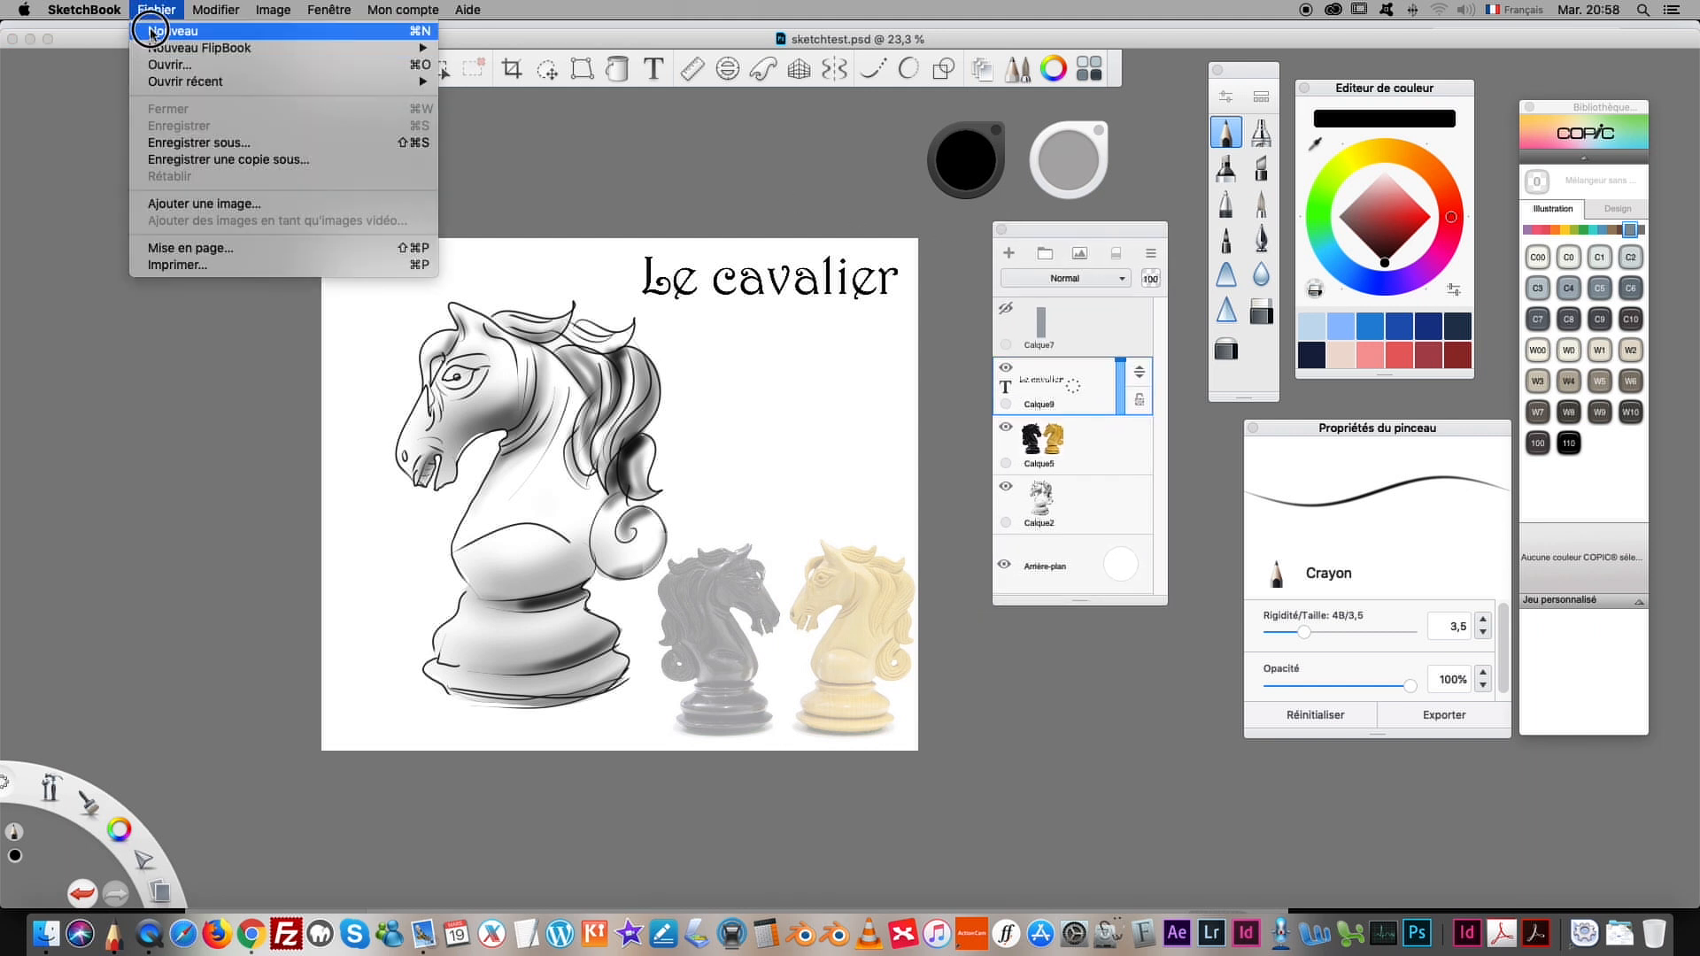
{"action": "left_click", "coordinate": [148, 45]}
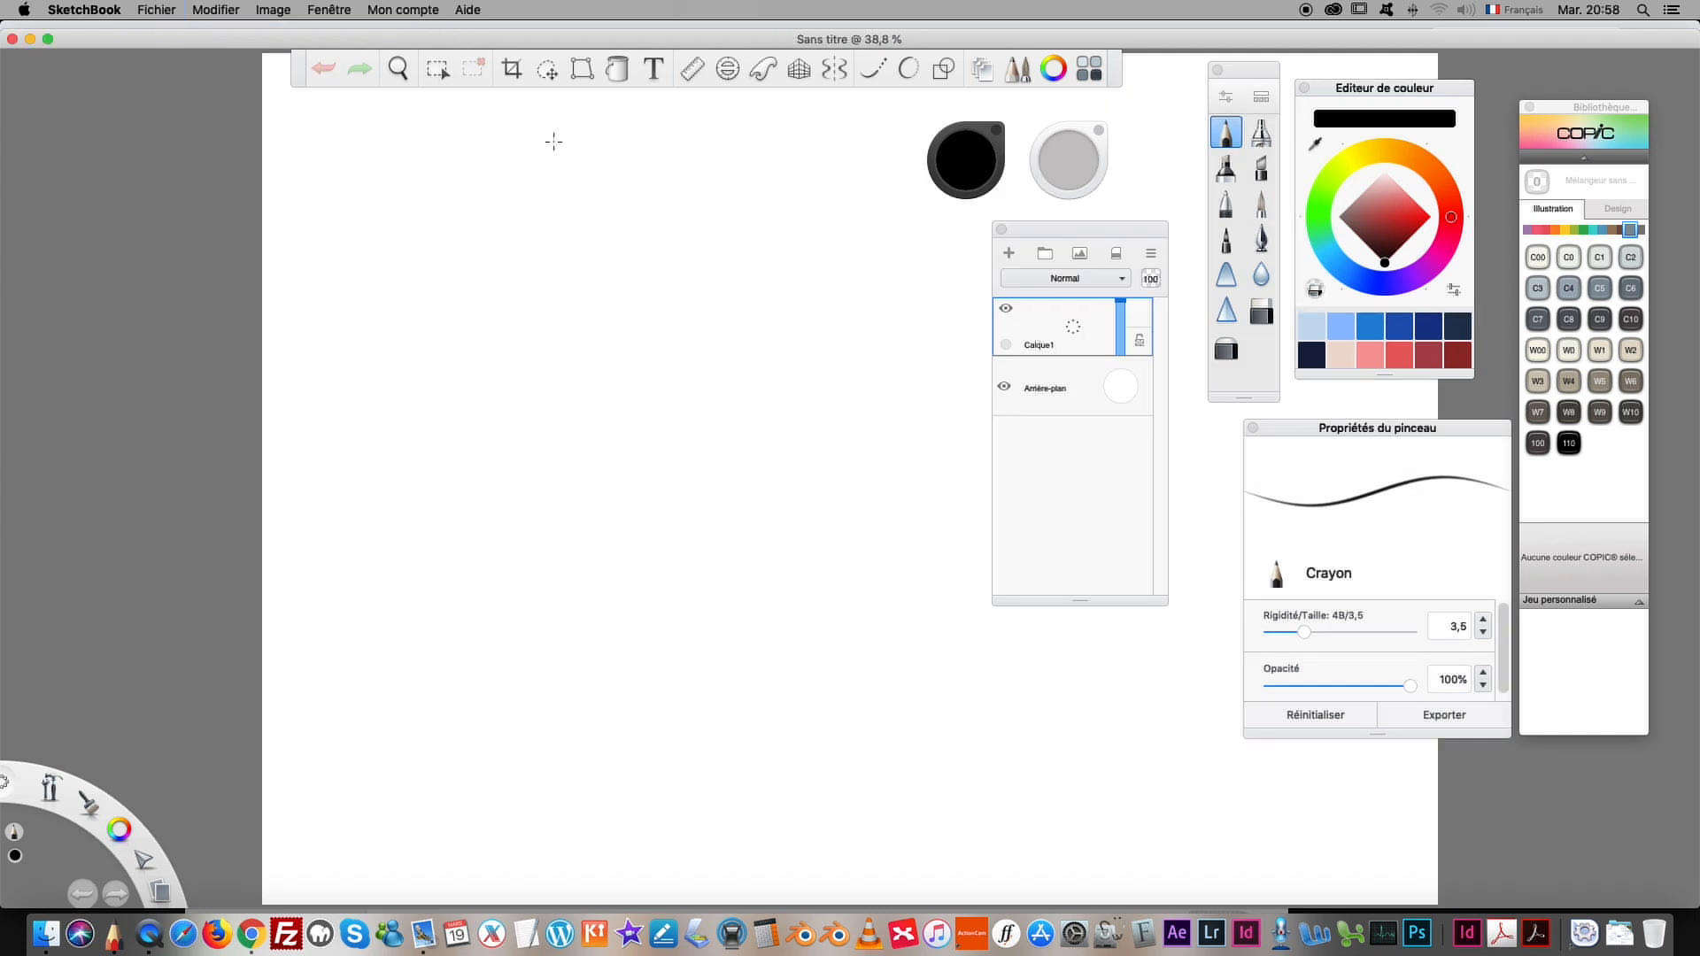
{"action": "left_click_drag", "start_coordinate": [1047, 233], "coordinate": [1083, 242]}
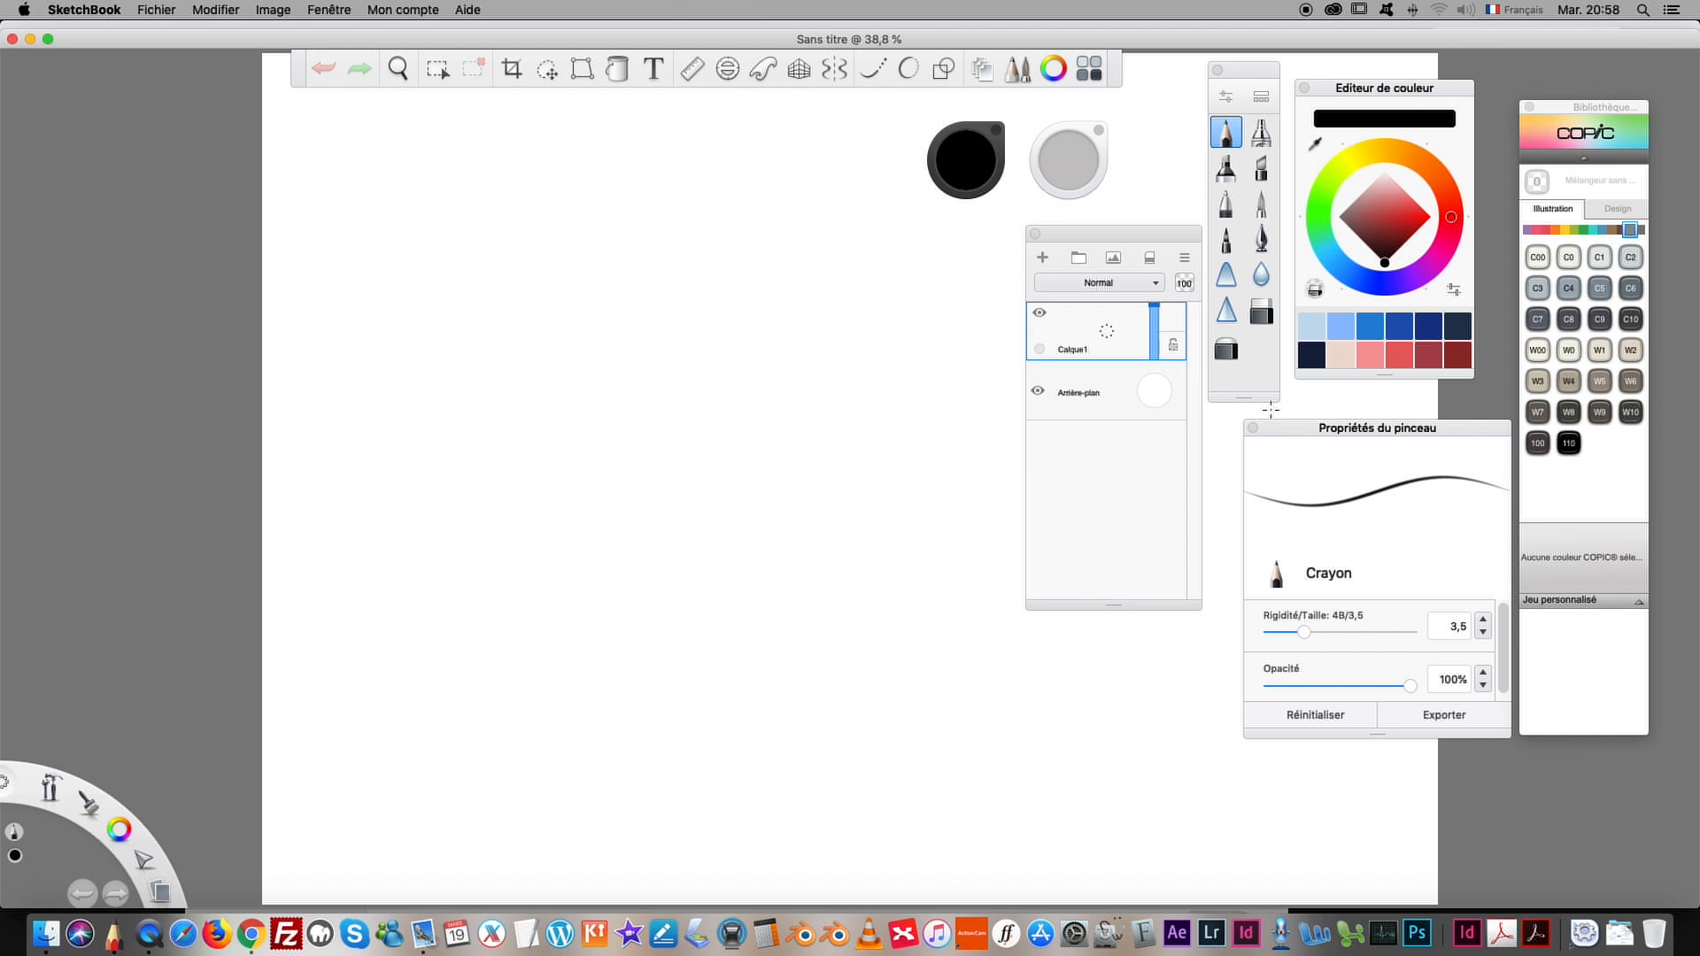
{"action": "left_click_drag", "start_coordinate": [1310, 429], "coordinate": [1281, 432]}
{"action": "left_click_drag", "start_coordinate": [1246, 431], "coordinate": [1257, 421]}
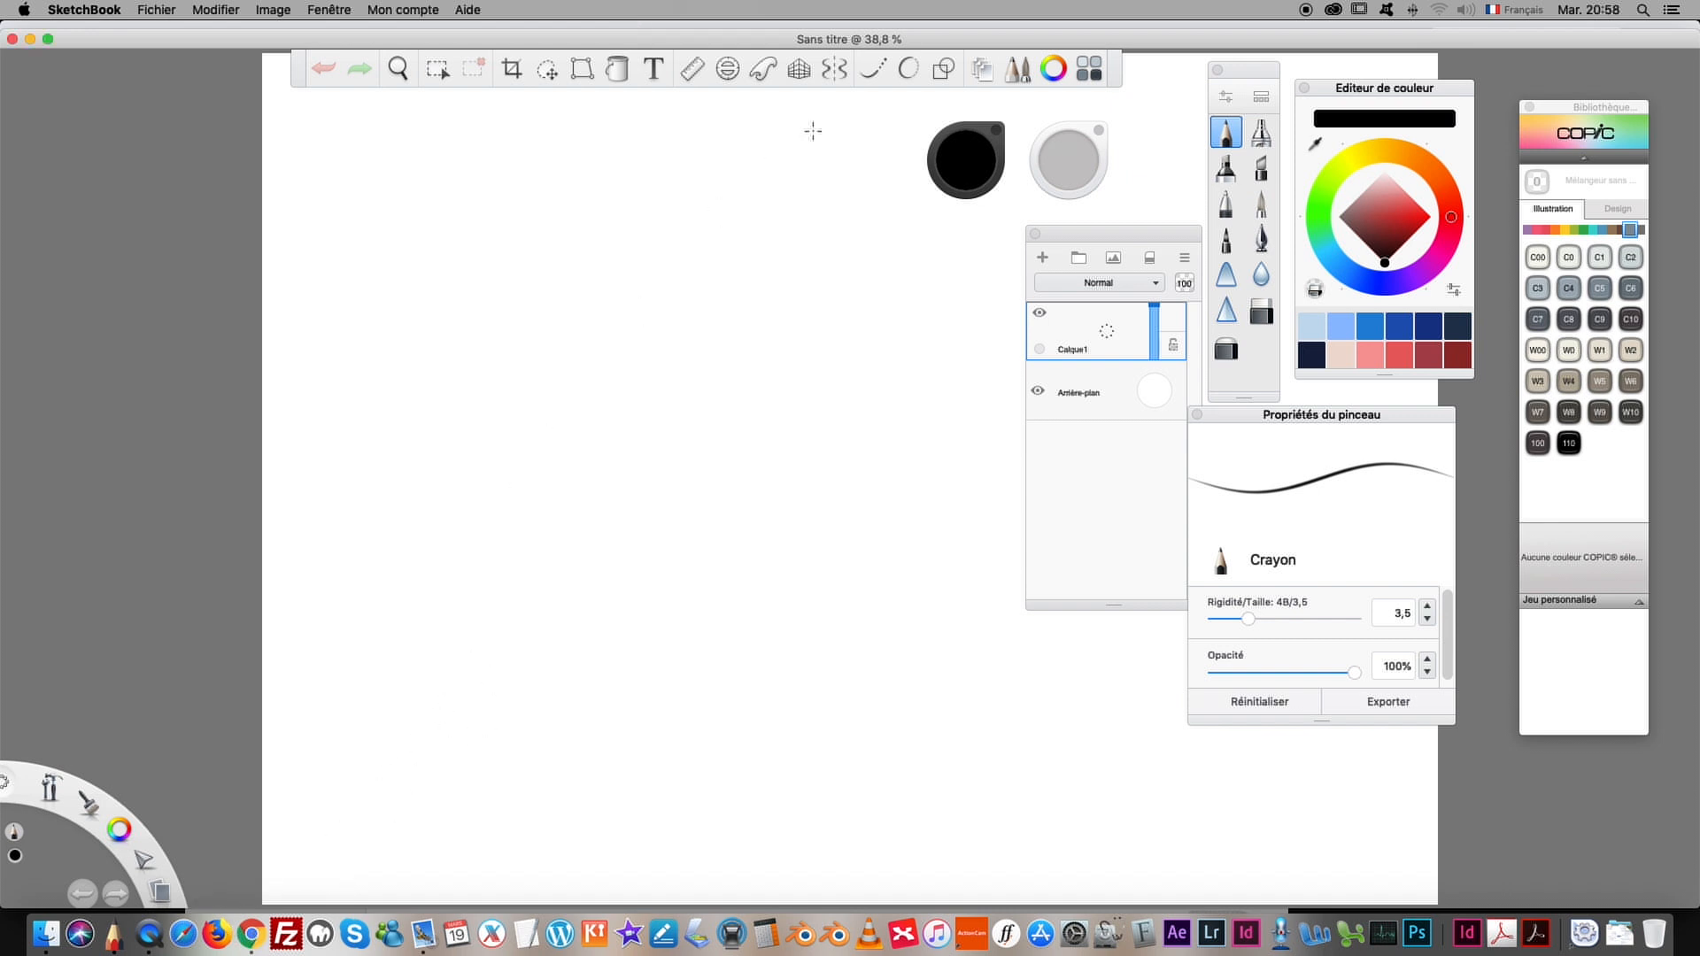
Step: Turn on symmetry, try its horizontal and radial modes, and leave only left-right mirroring about the vertical axis active
{"action": "left_click", "coordinate": [833, 69]}
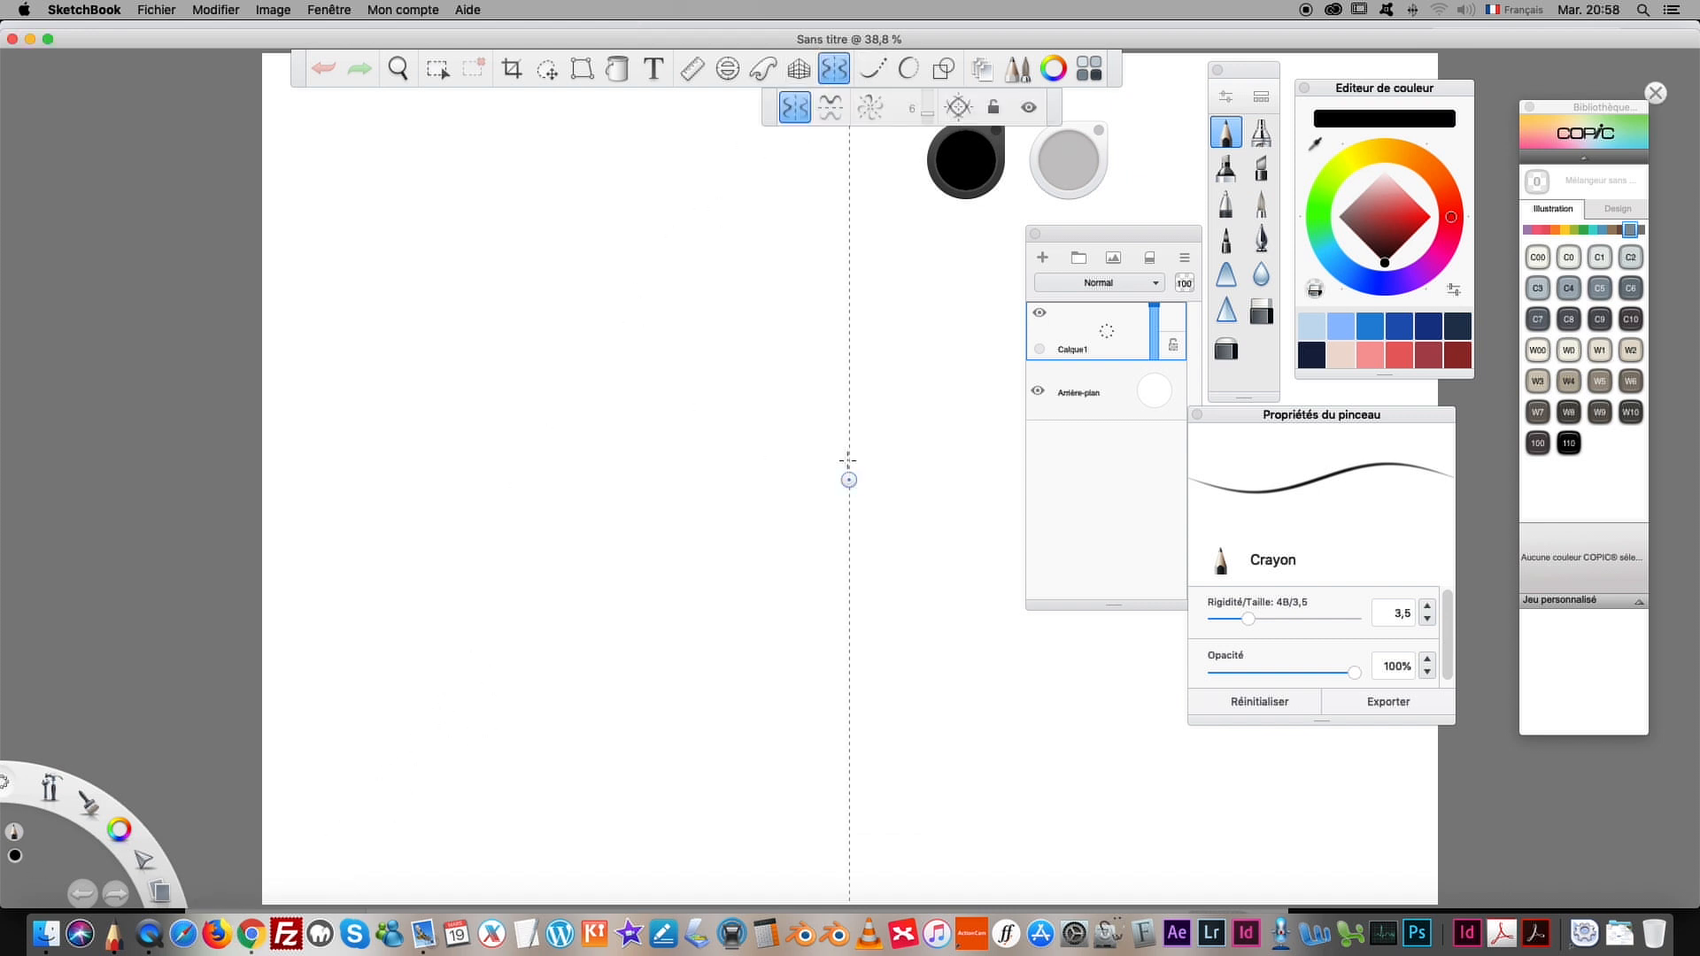
{"action": "left_click", "coordinate": [833, 71]}
{"action": "left_click", "coordinate": [833, 71]}
{"action": "left_click", "coordinate": [834, 110]}
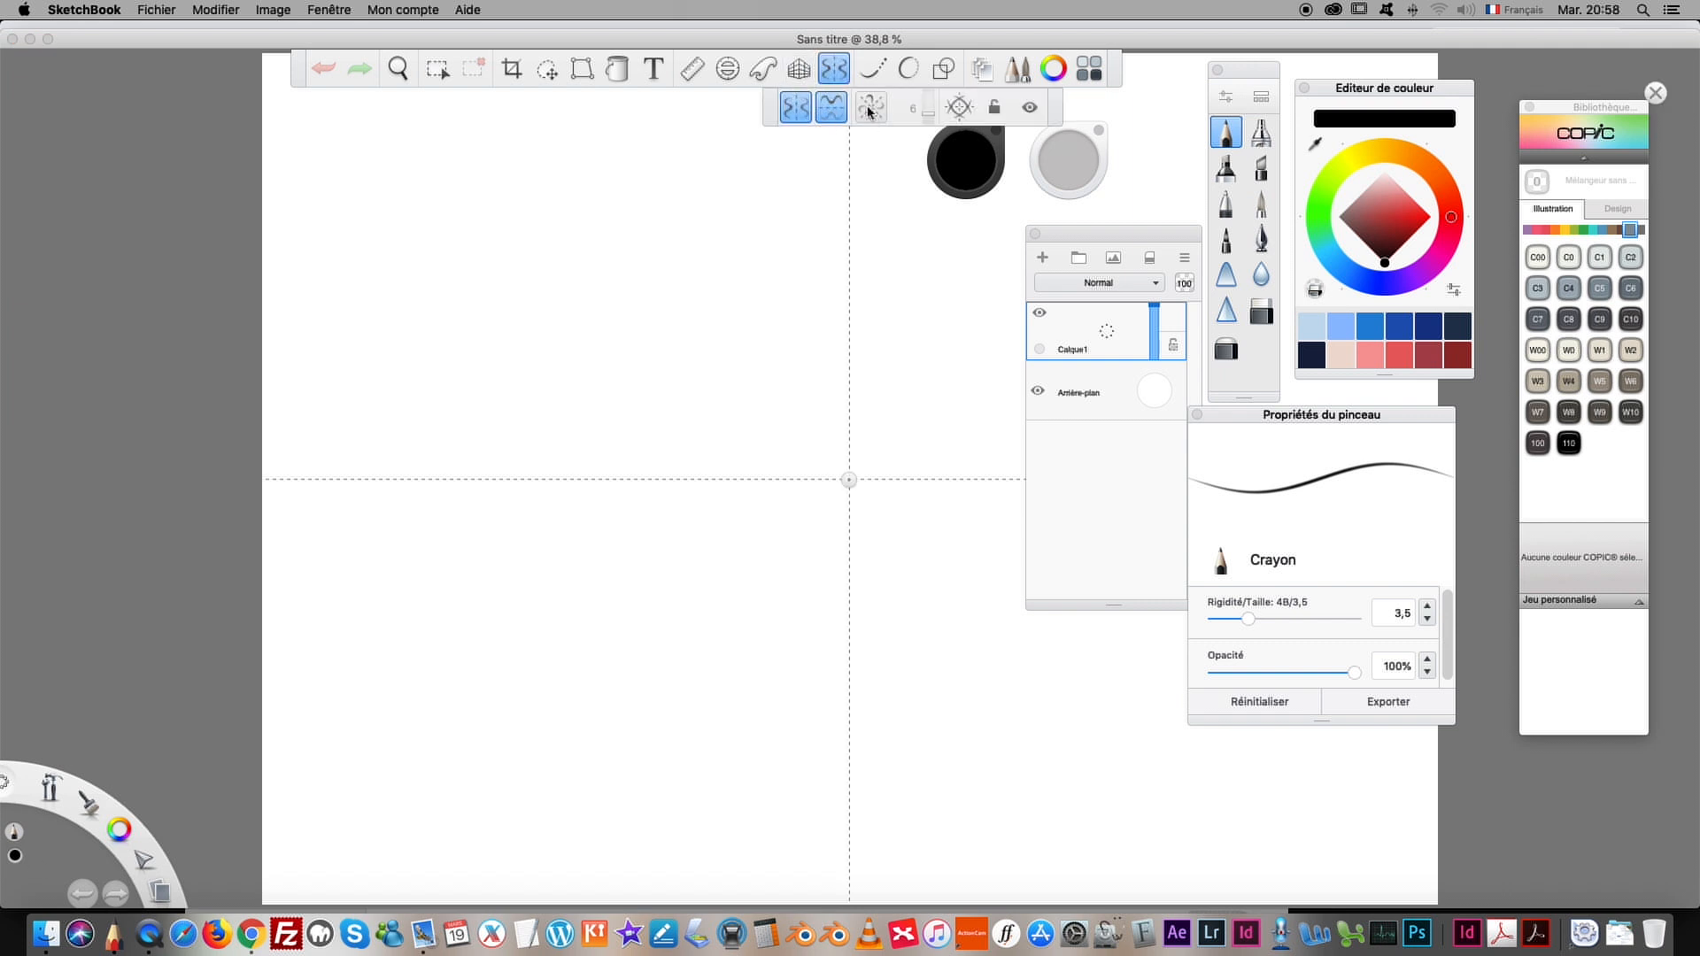
{"action": "left_click", "coordinate": [870, 108]}
{"action": "left_click", "coordinate": [875, 115]}
{"action": "left_click", "coordinate": [829, 109]}
{"action": "left_click", "coordinate": [820, 109]}
{"action": "left_click", "coordinate": [798, 113]}
{"action": "left_click", "coordinate": [825, 105]}
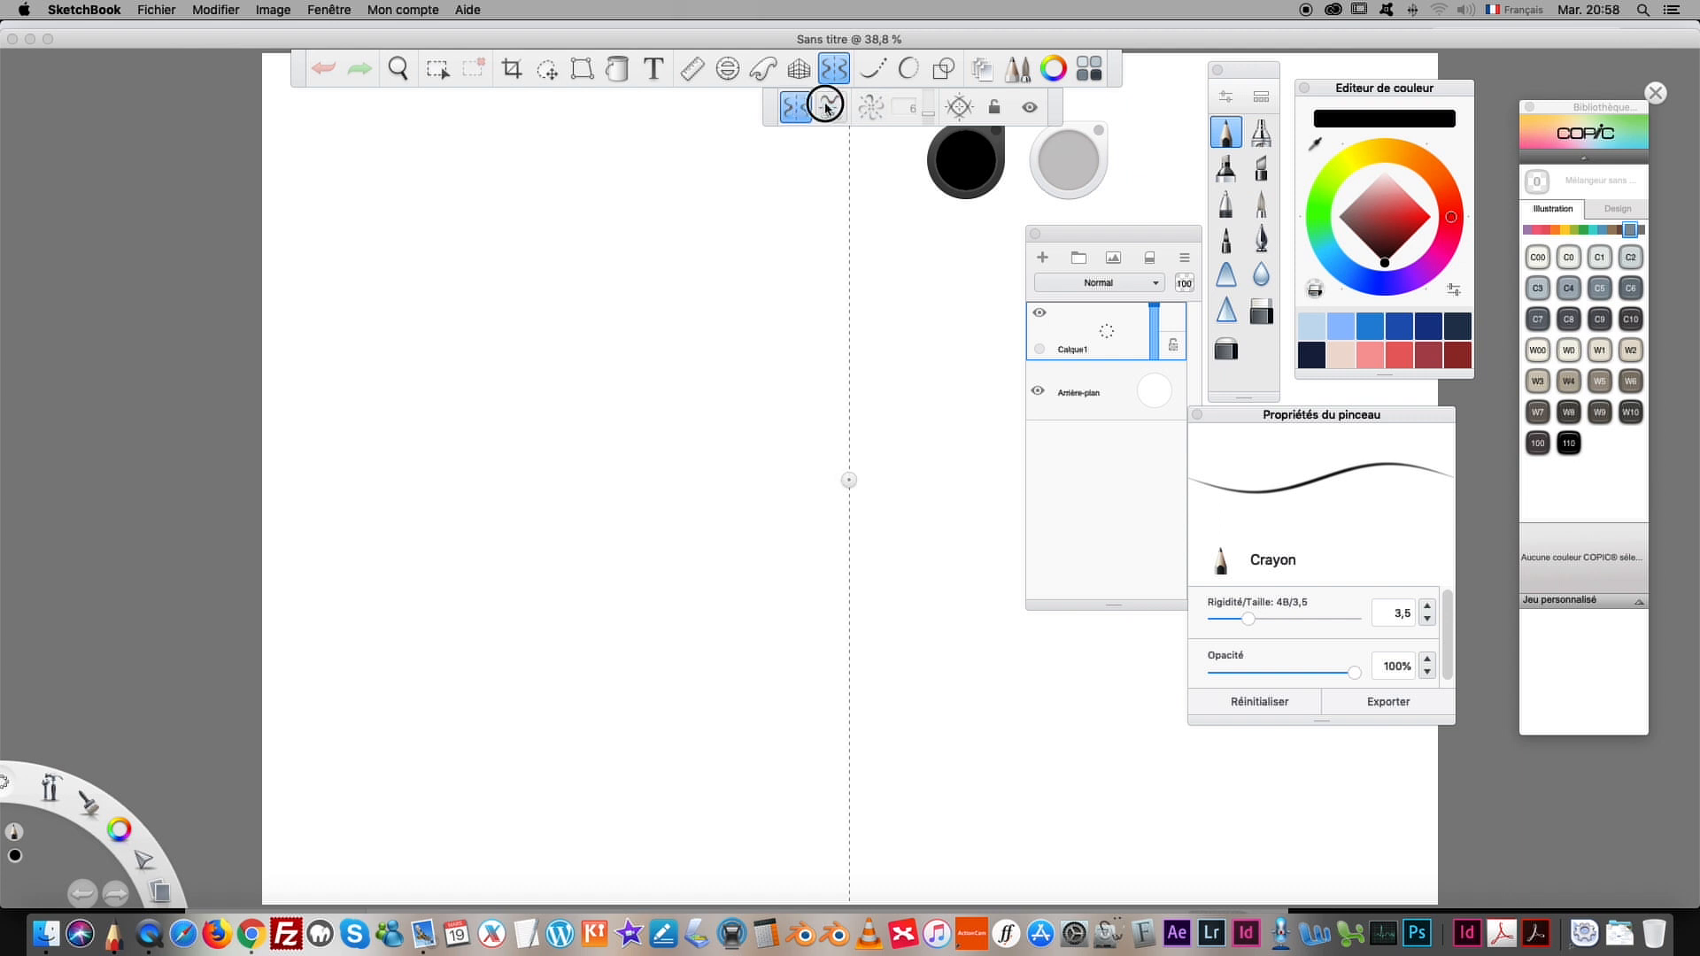
{"action": "left_click", "coordinate": [825, 113]}
{"action": "left_click", "coordinate": [794, 114]}
{"action": "left_click", "coordinate": [790, 115]}
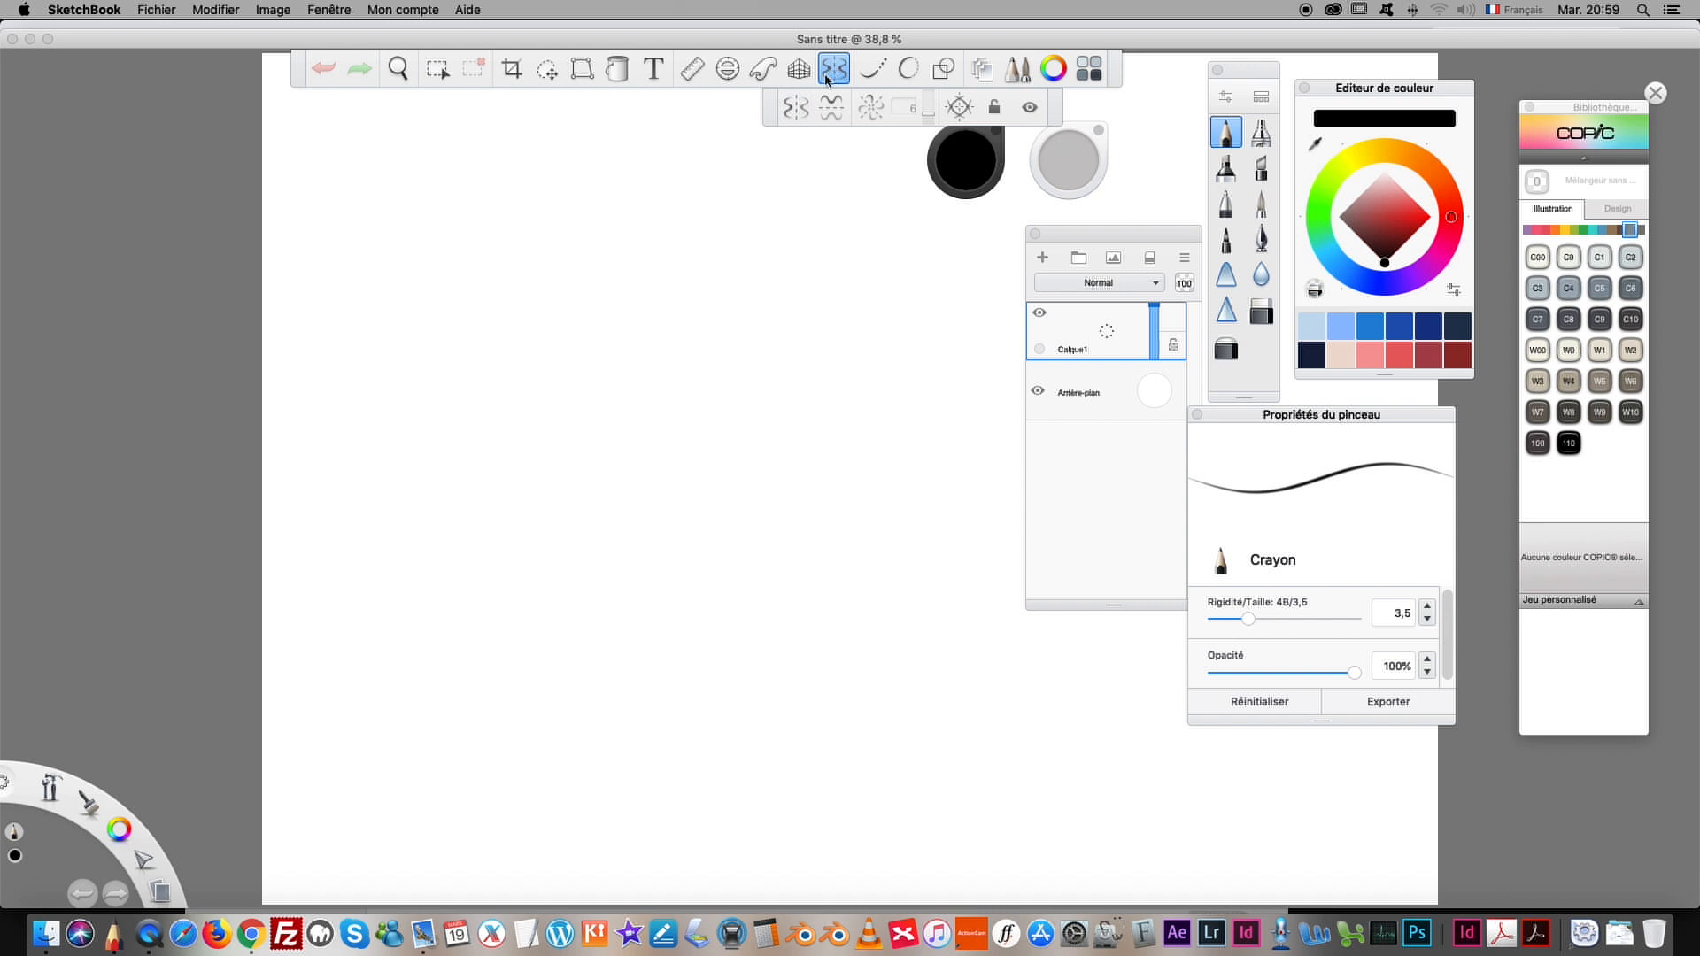
{"action": "left_click", "coordinate": [786, 118]}
Step: Shift the mirror axis slightly left of the canvas centre with its handle near the canvas top, and add a layer above Calque1
{"action": "left_click_drag", "start_coordinate": [848, 479], "coordinate": [808, 509]}
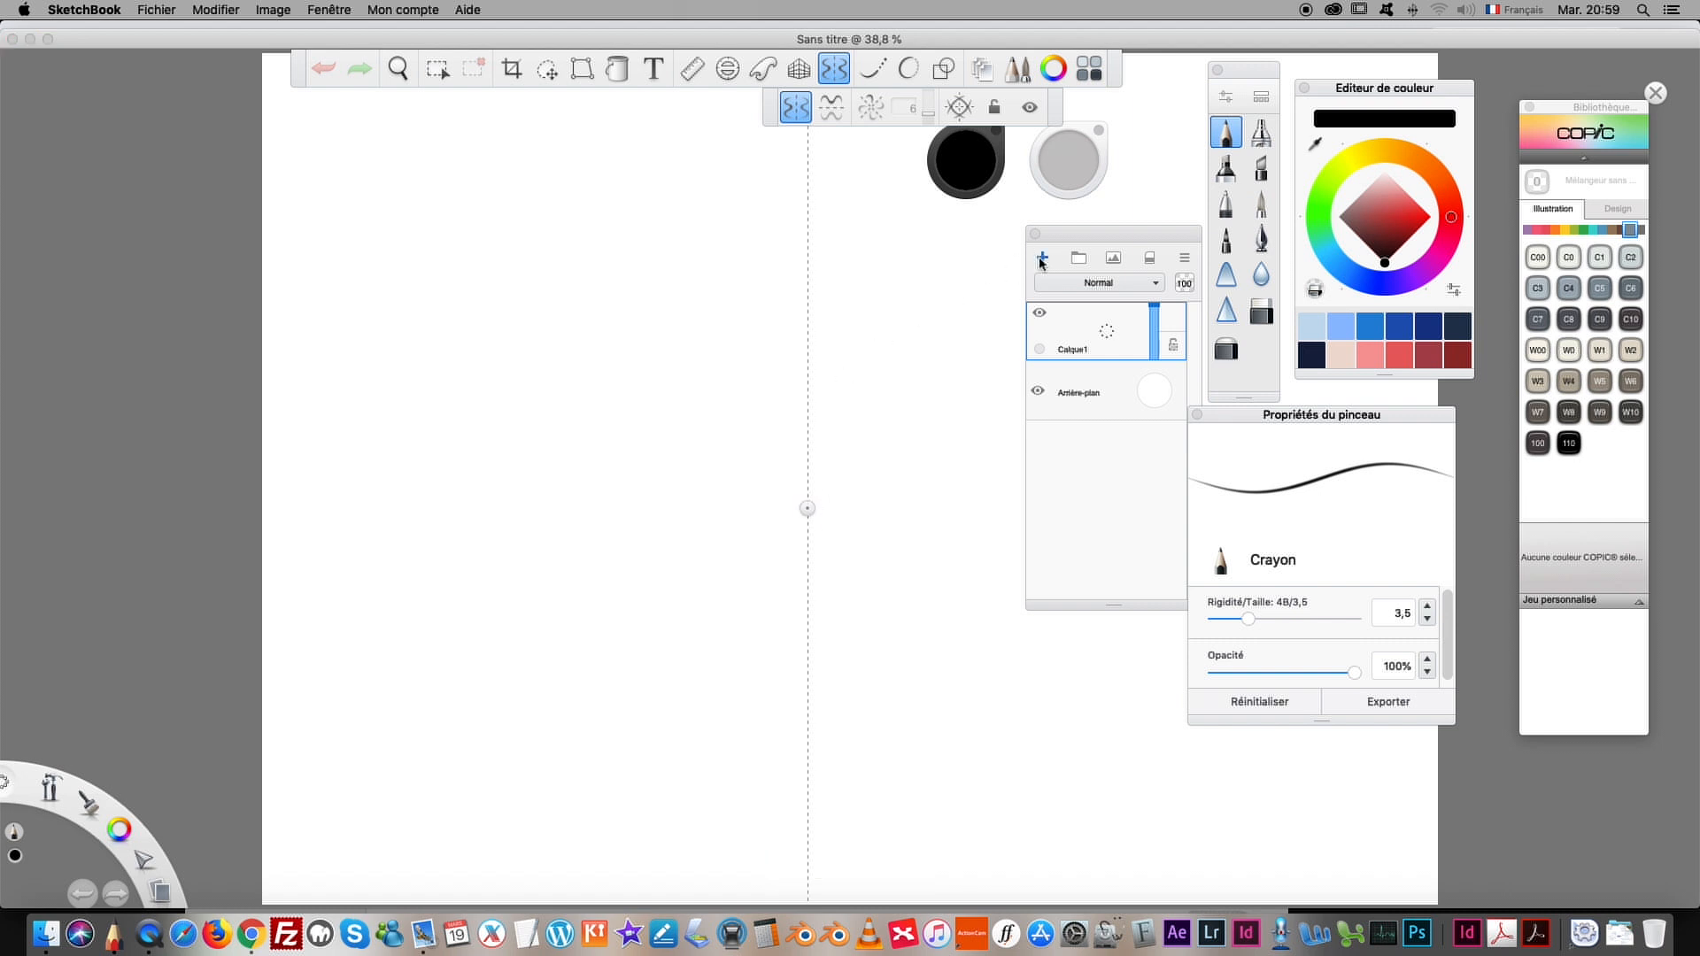
{"action": "left_click", "coordinate": [1042, 260]}
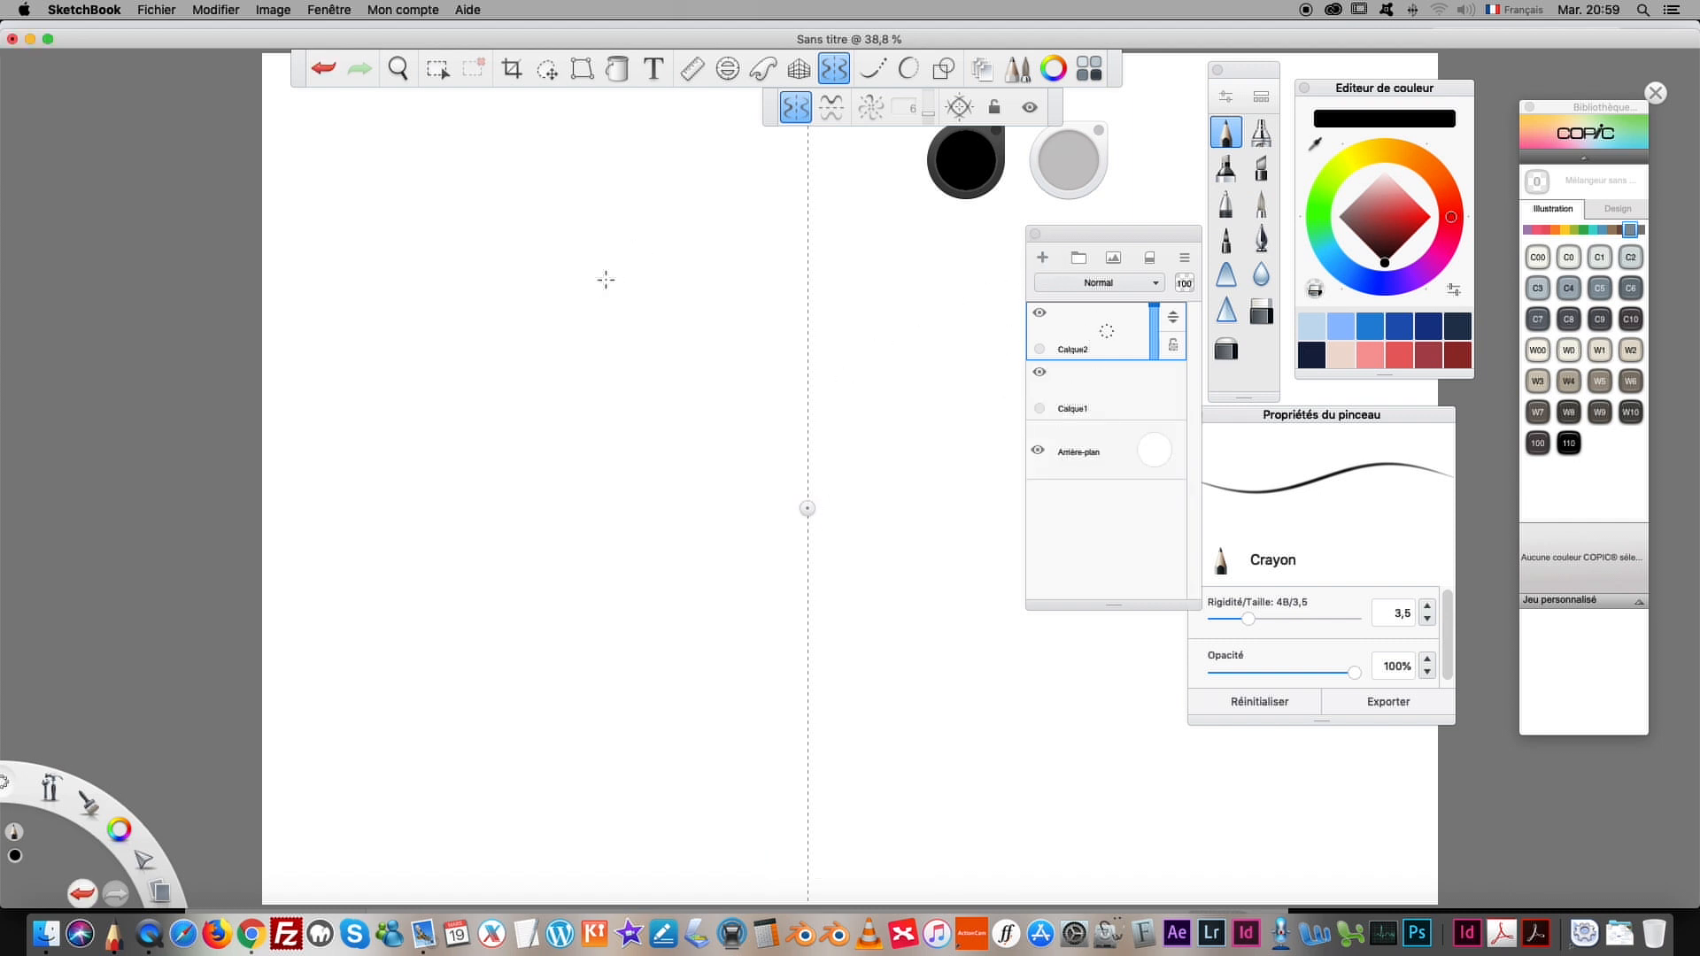
{"action": "left_click_drag", "start_coordinate": [806, 506], "coordinate": [819, 173]}
Step: Choose the Stylet encreur brush after trying others, and set its size to 6,4 and its opacity to 100%
{"action": "left_click", "coordinate": [1225, 126]}
{"action": "left_click", "coordinate": [1261, 133]}
{"action": "left_click", "coordinate": [1225, 140]}
{"action": "left_click", "coordinate": [1225, 168]}
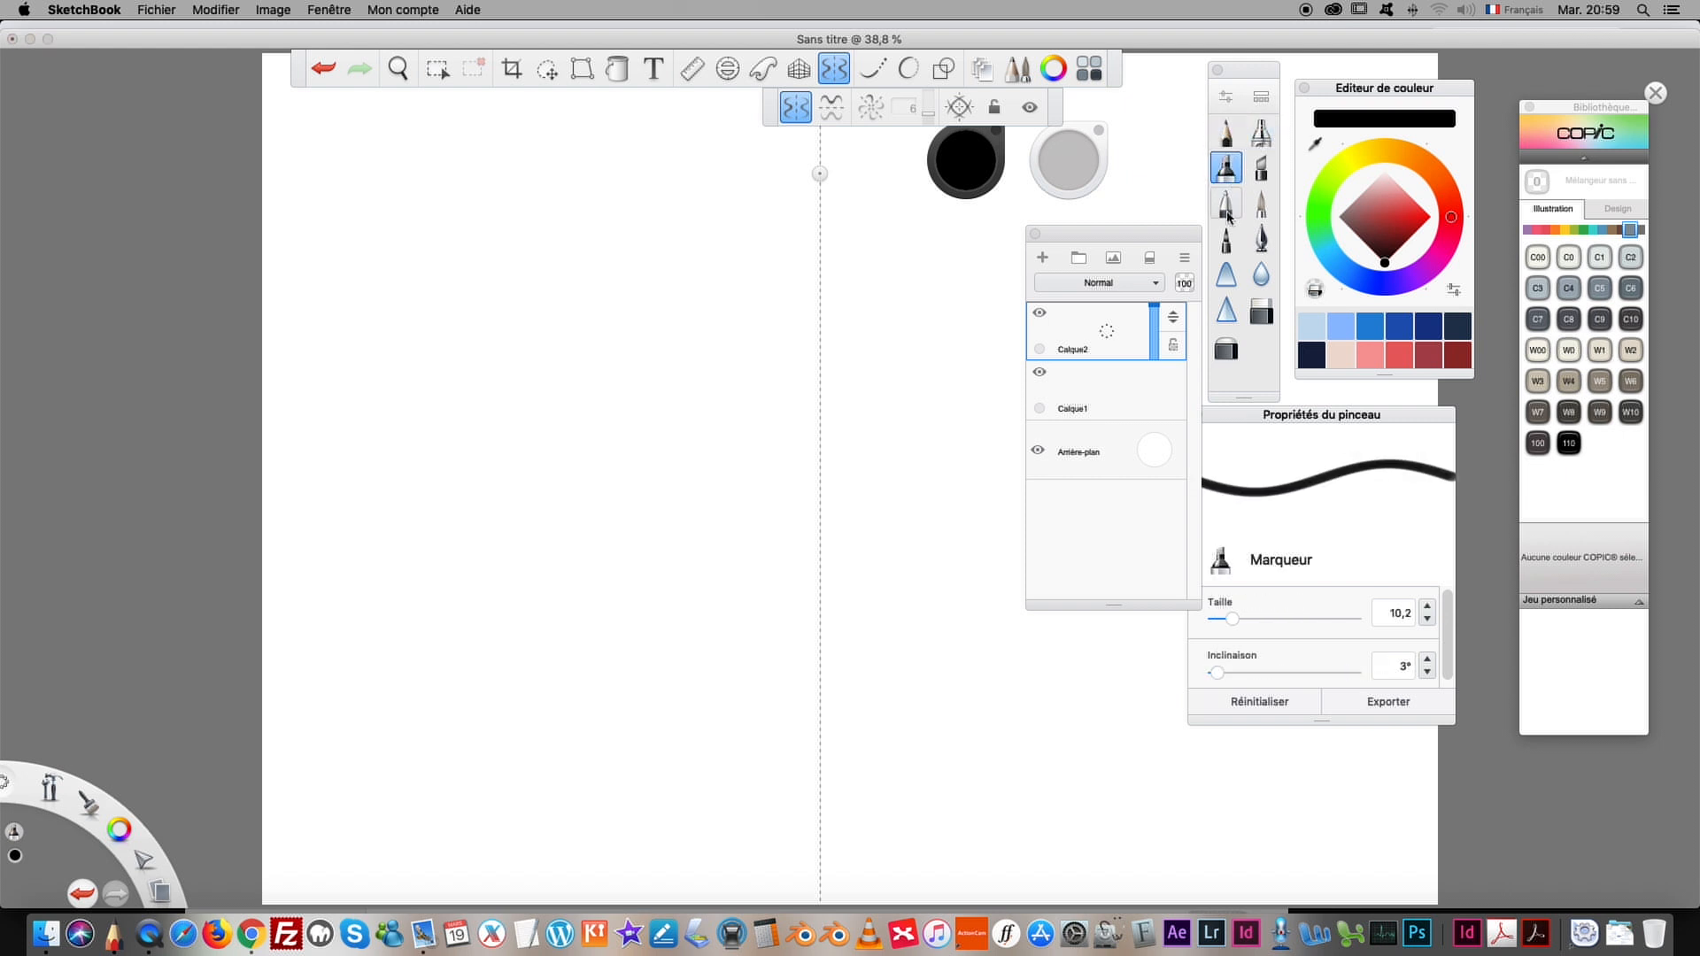
{"action": "left_click", "coordinate": [1225, 204]}
{"action": "left_click", "coordinate": [1261, 237]}
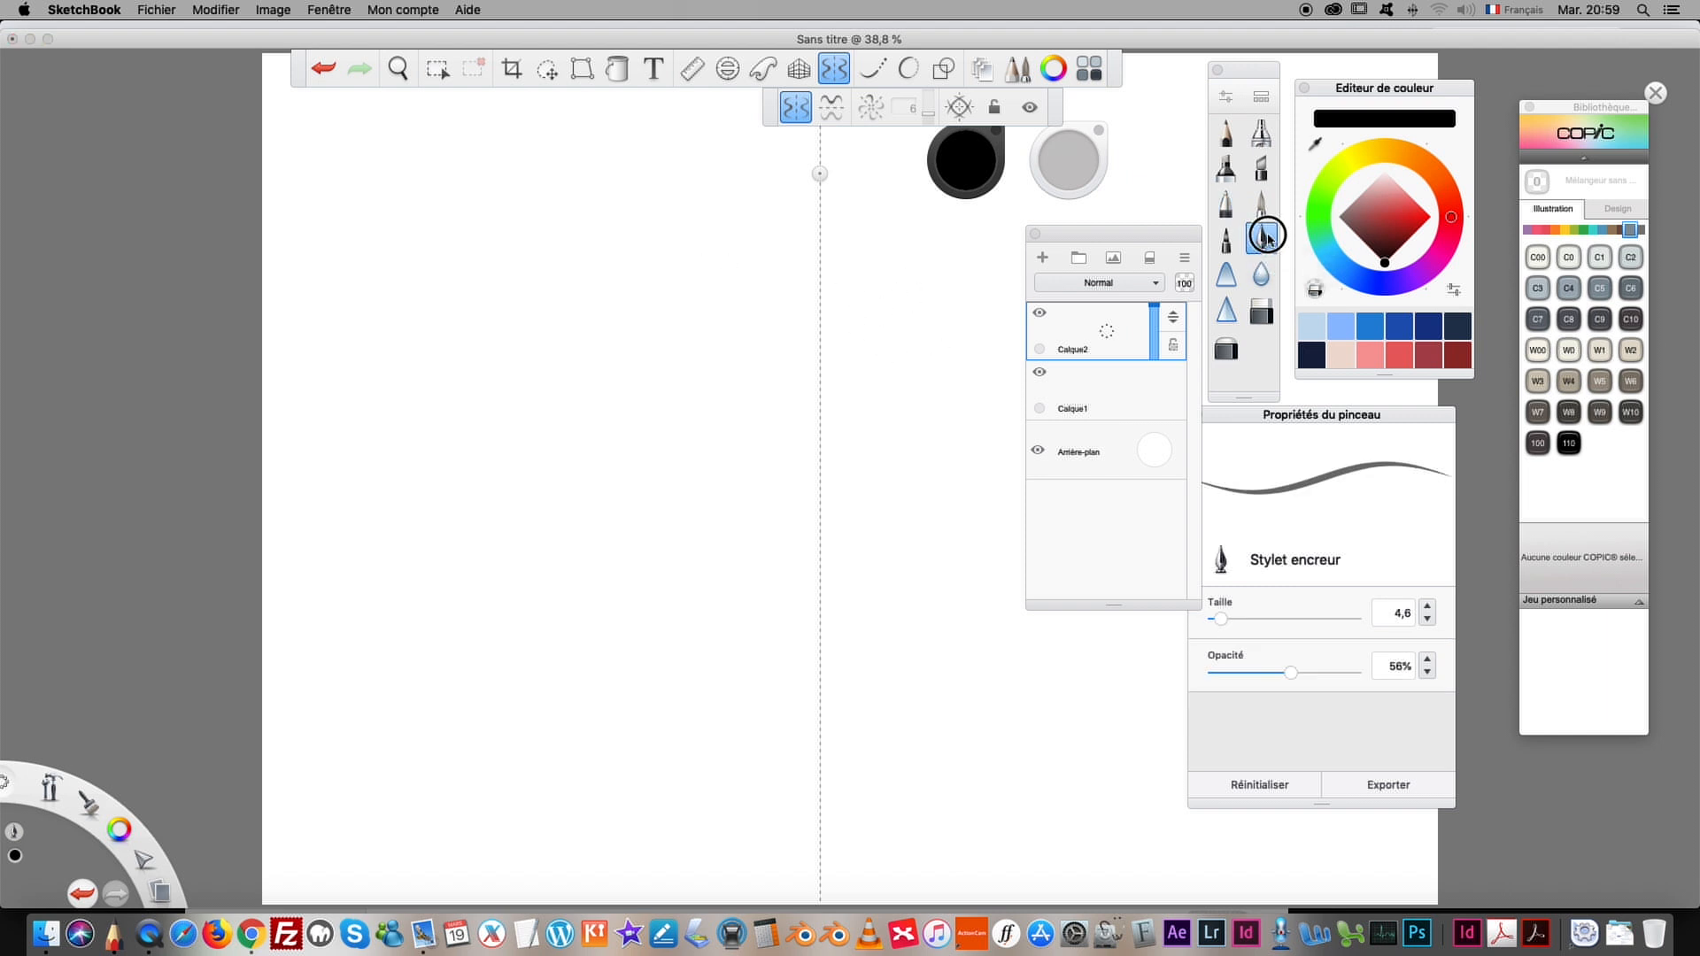
{"action": "left_click_drag", "start_coordinate": [1293, 673], "coordinate": [1357, 673]}
{"action": "left_click_drag", "start_coordinate": [1220, 618], "coordinate": [1228, 620]}
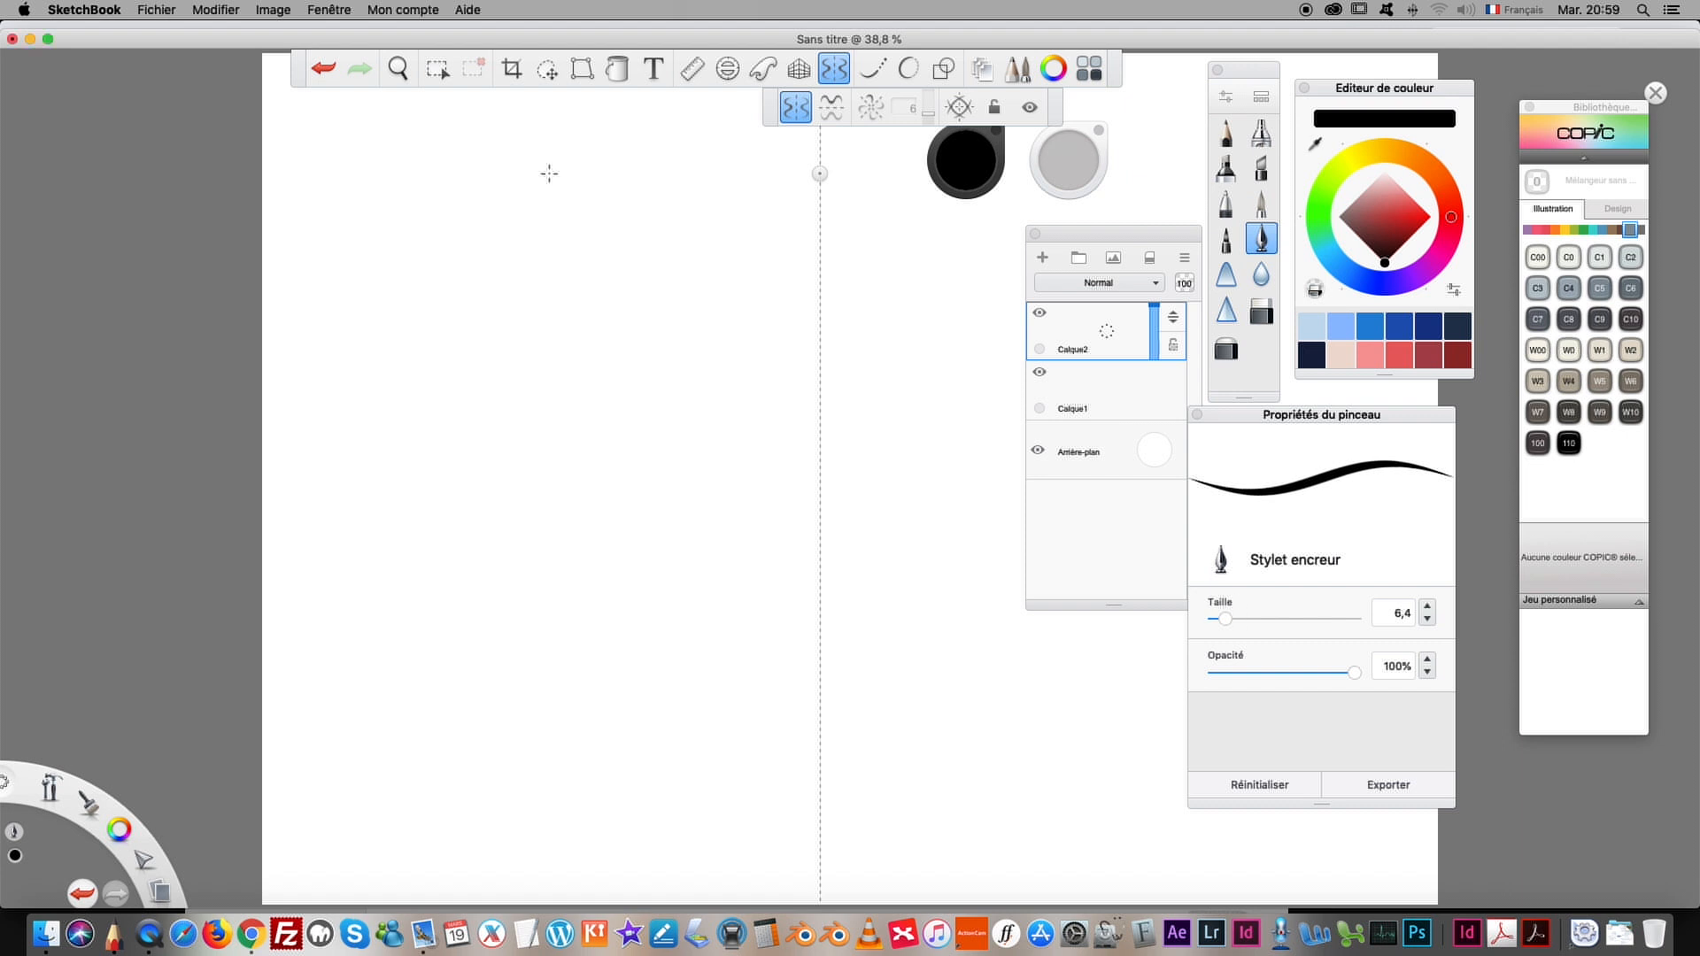
Step: Draw a cluster of mirrored, curving ink test strokes in the canvas's upper-left corner on Calque2
{"action": "left_click_drag", "start_coordinate": [381, 116], "coordinate": [310, 190]}
{"action": "left_click_drag", "start_coordinate": [307, 130], "coordinate": [274, 204]}
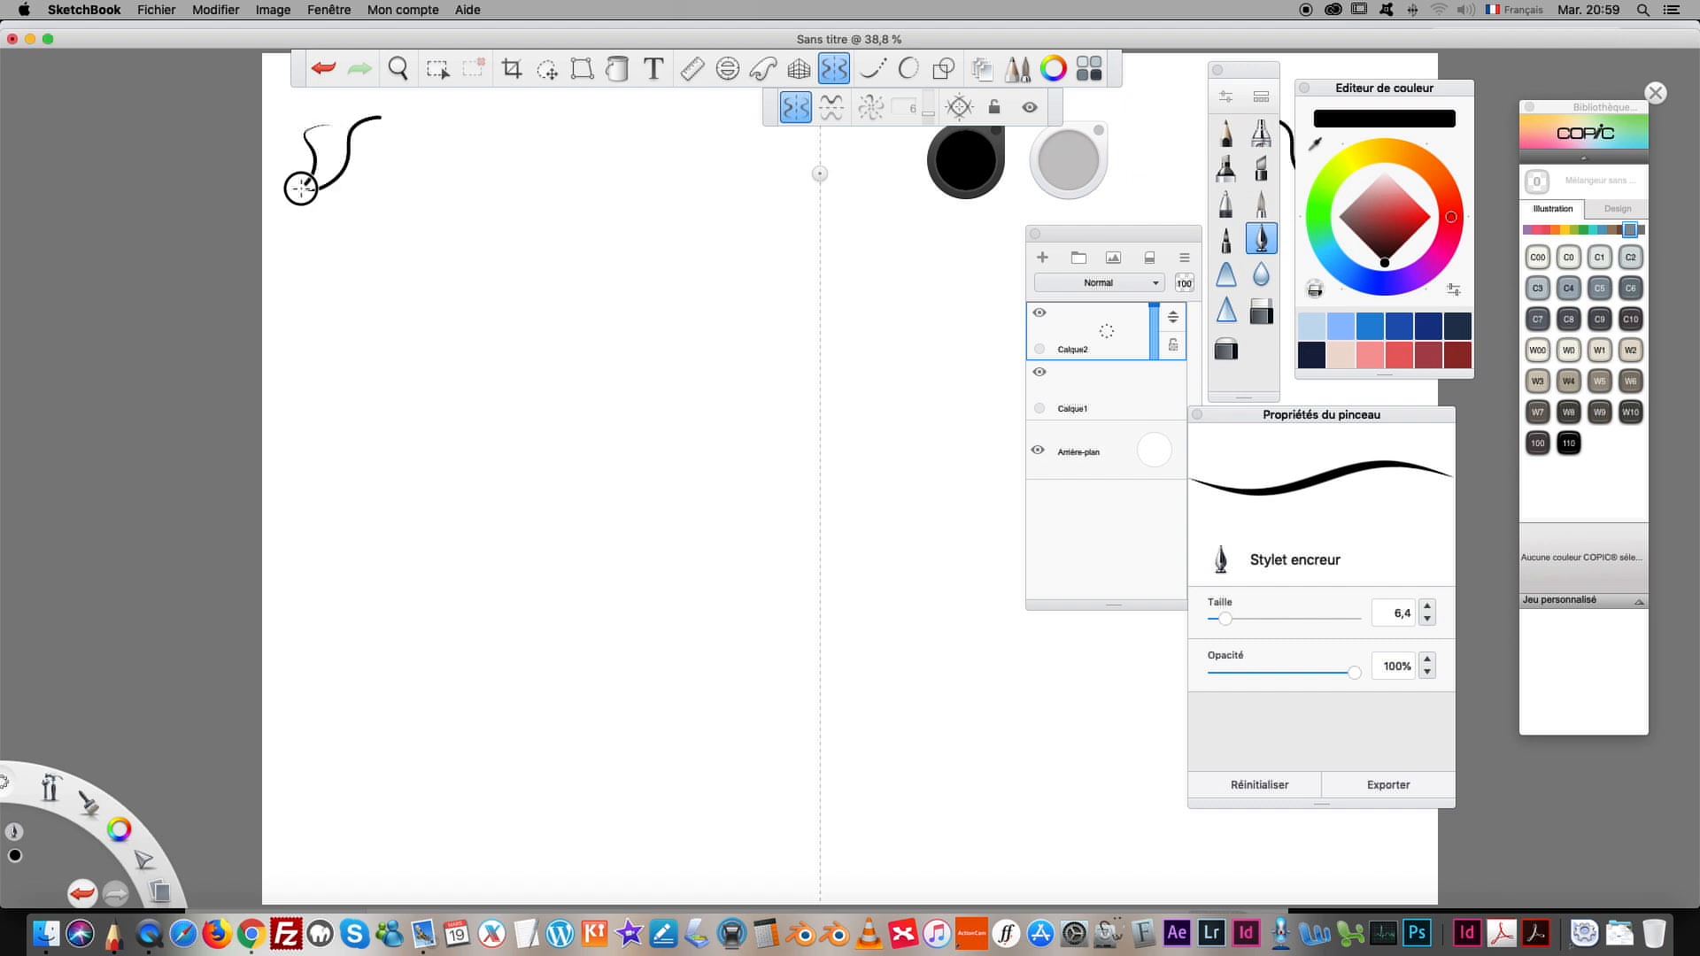
{"action": "left_click_drag", "start_coordinate": [405, 139], "coordinate": [295, 209]}
{"action": "mouse_move", "coordinate": [481, 139]}
{"action": "left_mouse_down"}
{"action": "mouse_move", "coordinate": [446, 190]}
{"action": "mouse_move", "coordinate": [407, 192]}
{"action": "mouse_move", "coordinate": [359, 128]}
{"action": "left_mouse_up"}
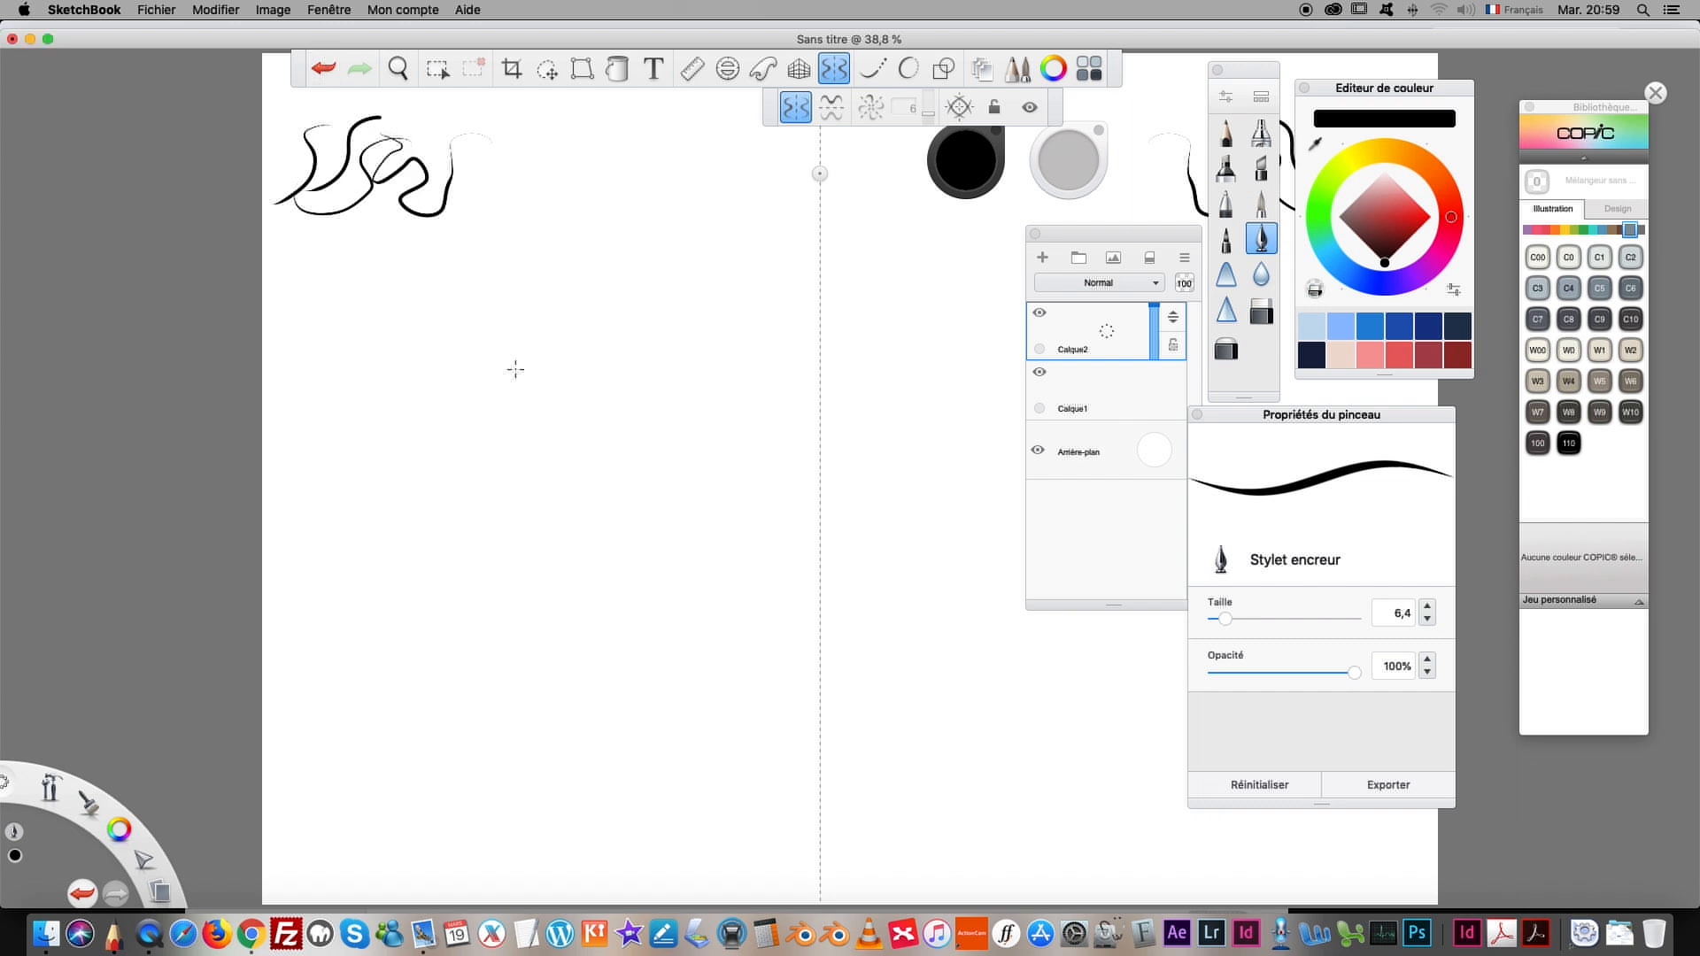
{"action": "left_click_drag", "start_coordinate": [360, 231], "coordinate": [295, 113]}
{"action": "left_click_drag", "start_coordinate": [300, 248], "coordinate": [270, 135]}
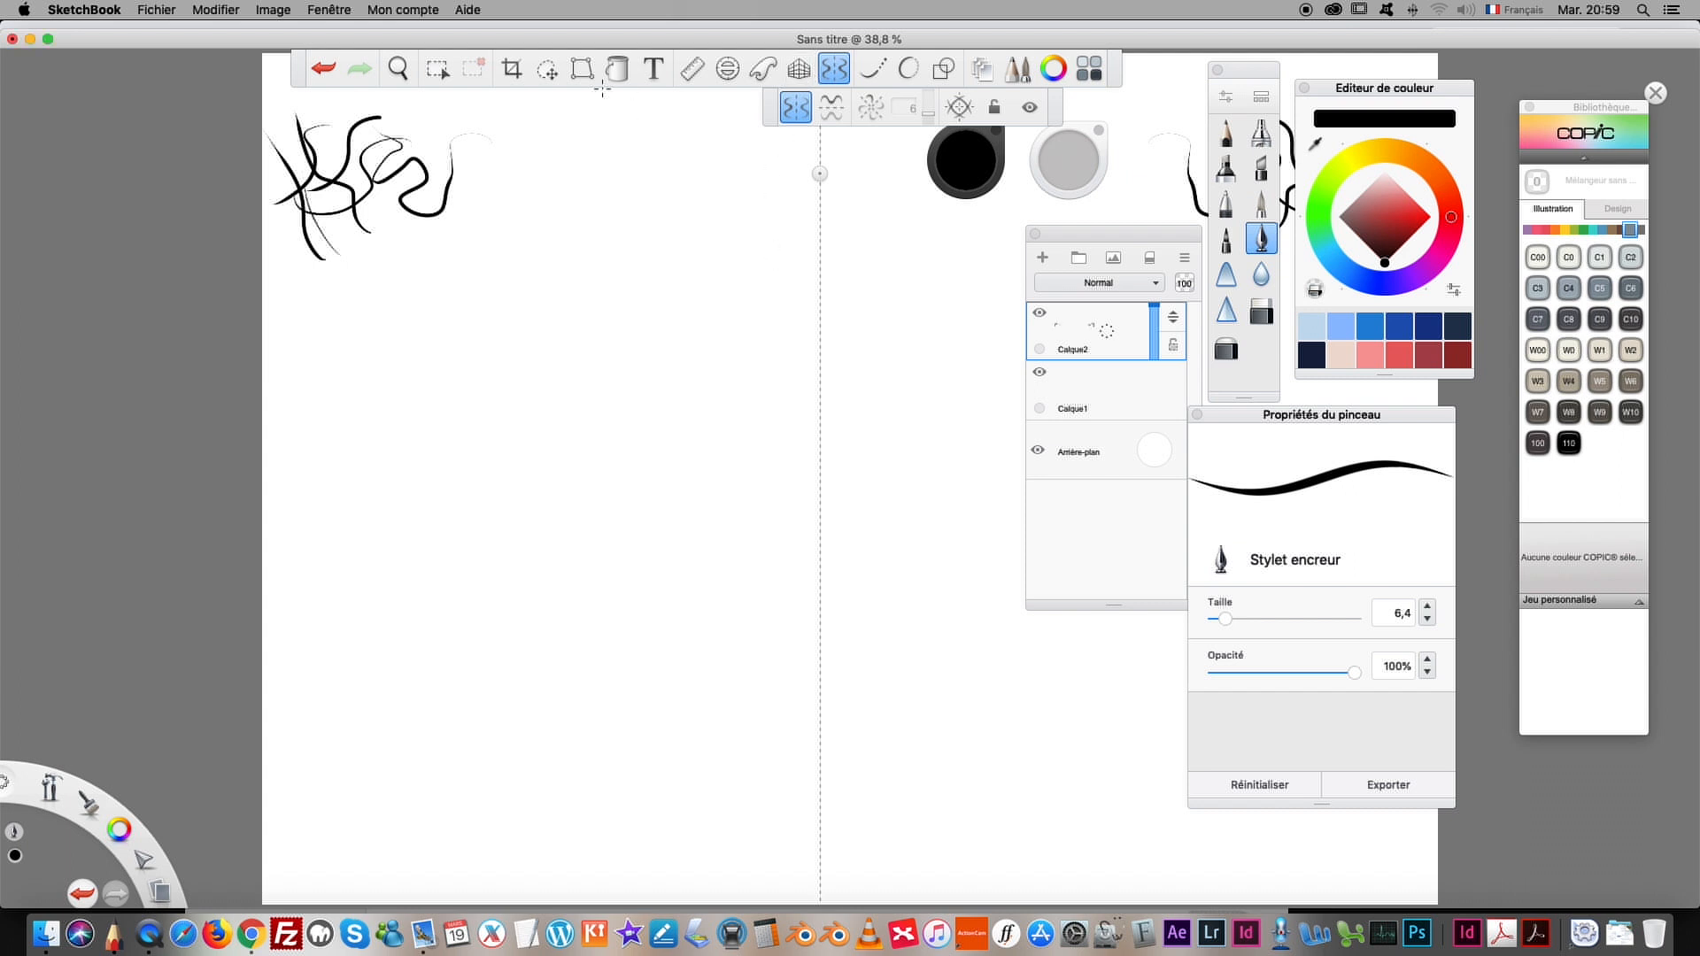
Step: Enable predictive stroke at level 2 and draw several curved test strokes beside the existing ones
{"action": "left_click", "coordinate": [904, 75]}
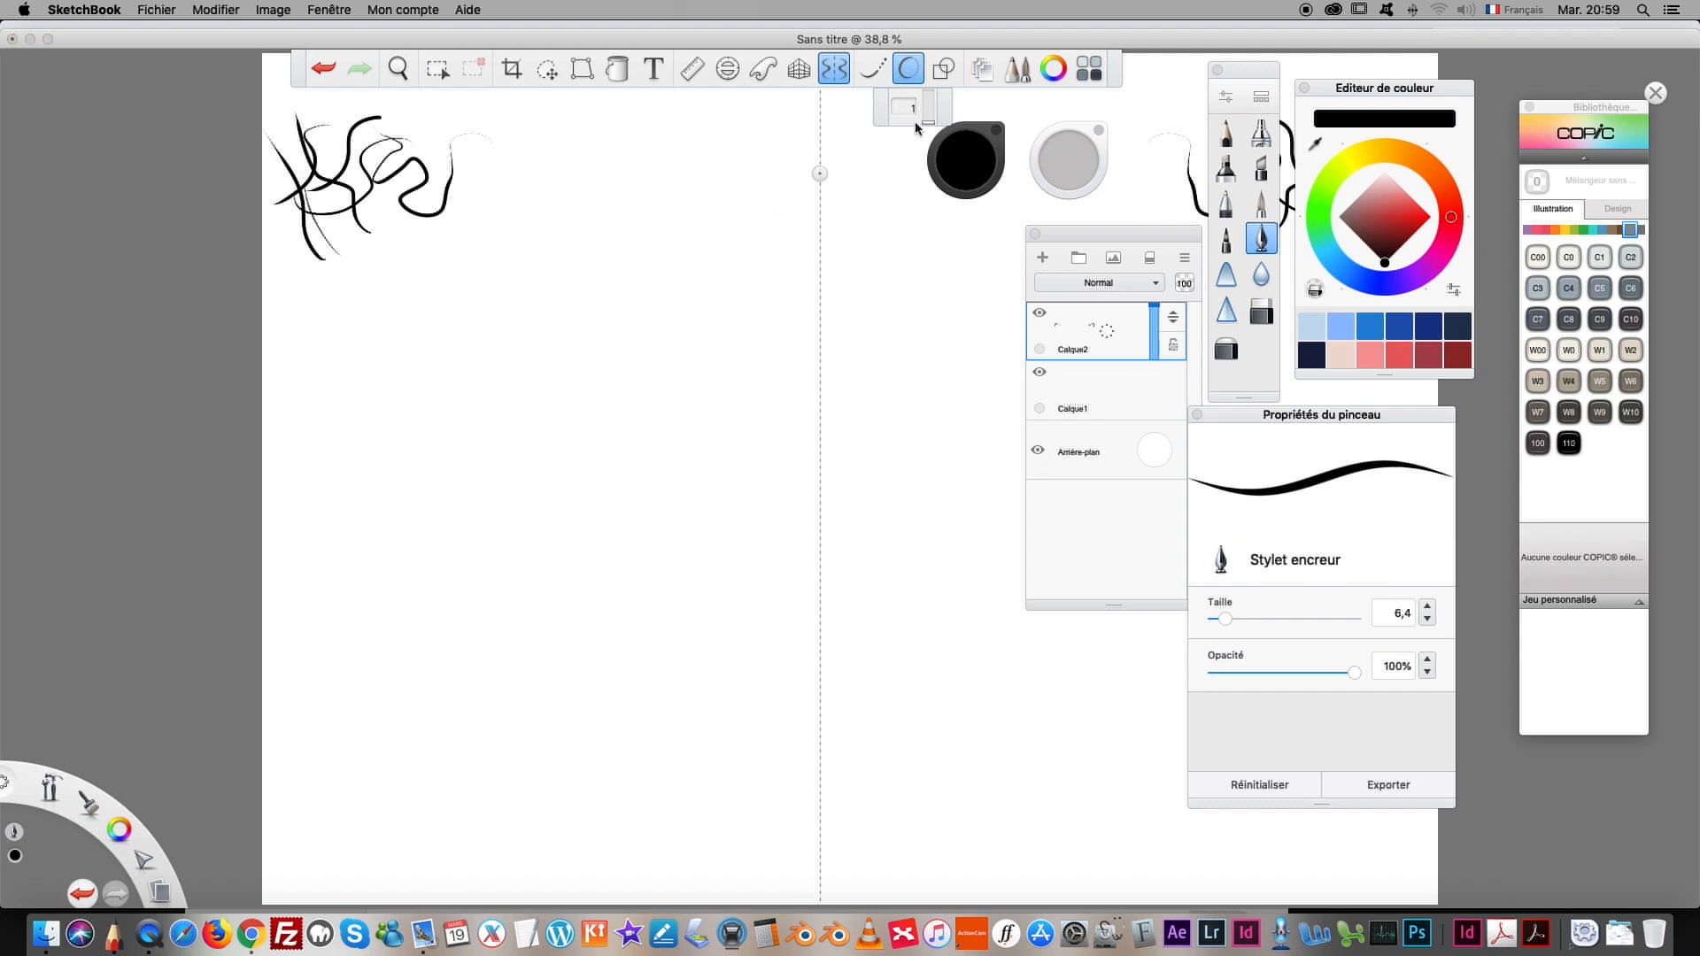
{"action": "left_click_drag", "start_coordinate": [922, 125], "coordinate": [924, 114]}
{"action": "left_click", "coordinate": [926, 123]}
{"action": "left_click", "coordinate": [927, 125]}
{"action": "left_click_drag", "start_coordinate": [930, 125], "coordinate": [928, 114]}
{"action": "mouse_move", "coordinate": [600, 117]}
{"action": "left_mouse_down"}
{"action": "mouse_move", "coordinate": [538, 167]}
{"action": "mouse_move", "coordinate": [536, 204]}
{"action": "left_mouse_up"}
{"action": "left_click_drag", "start_coordinate": [510, 118], "coordinate": [480, 199]}
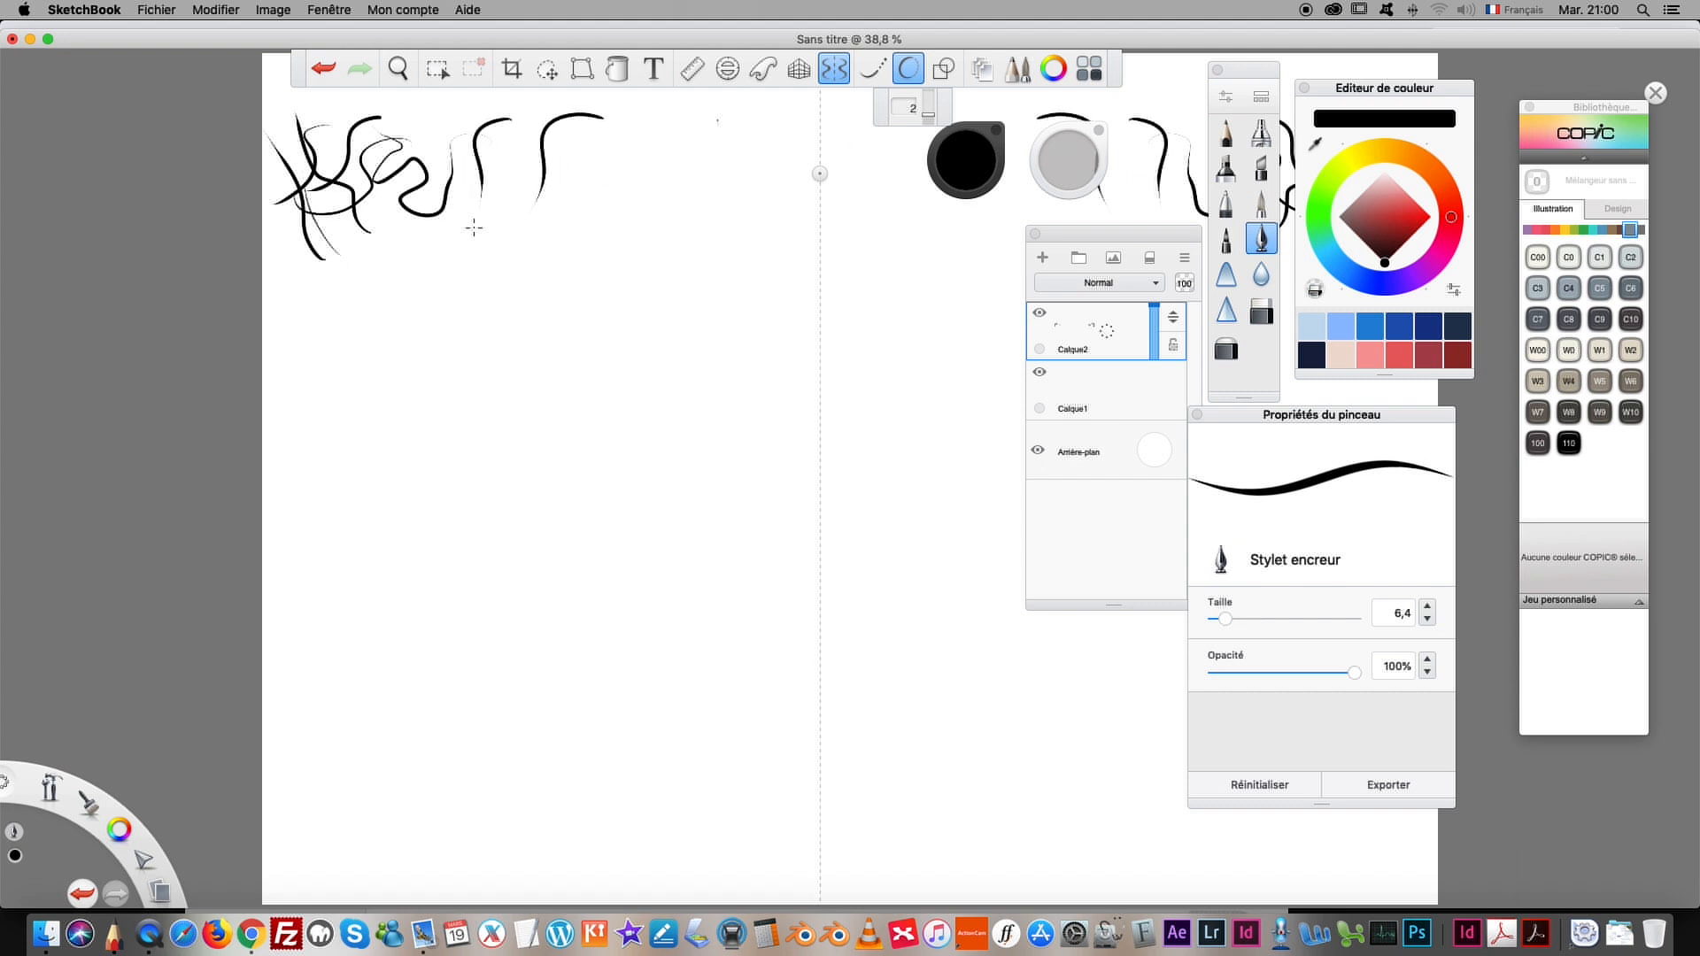
{"action": "left_click_drag", "start_coordinate": [924, 120], "coordinate": [925, 115]}
{"action": "left_click_drag", "start_coordinate": [505, 131], "coordinate": [467, 269]}
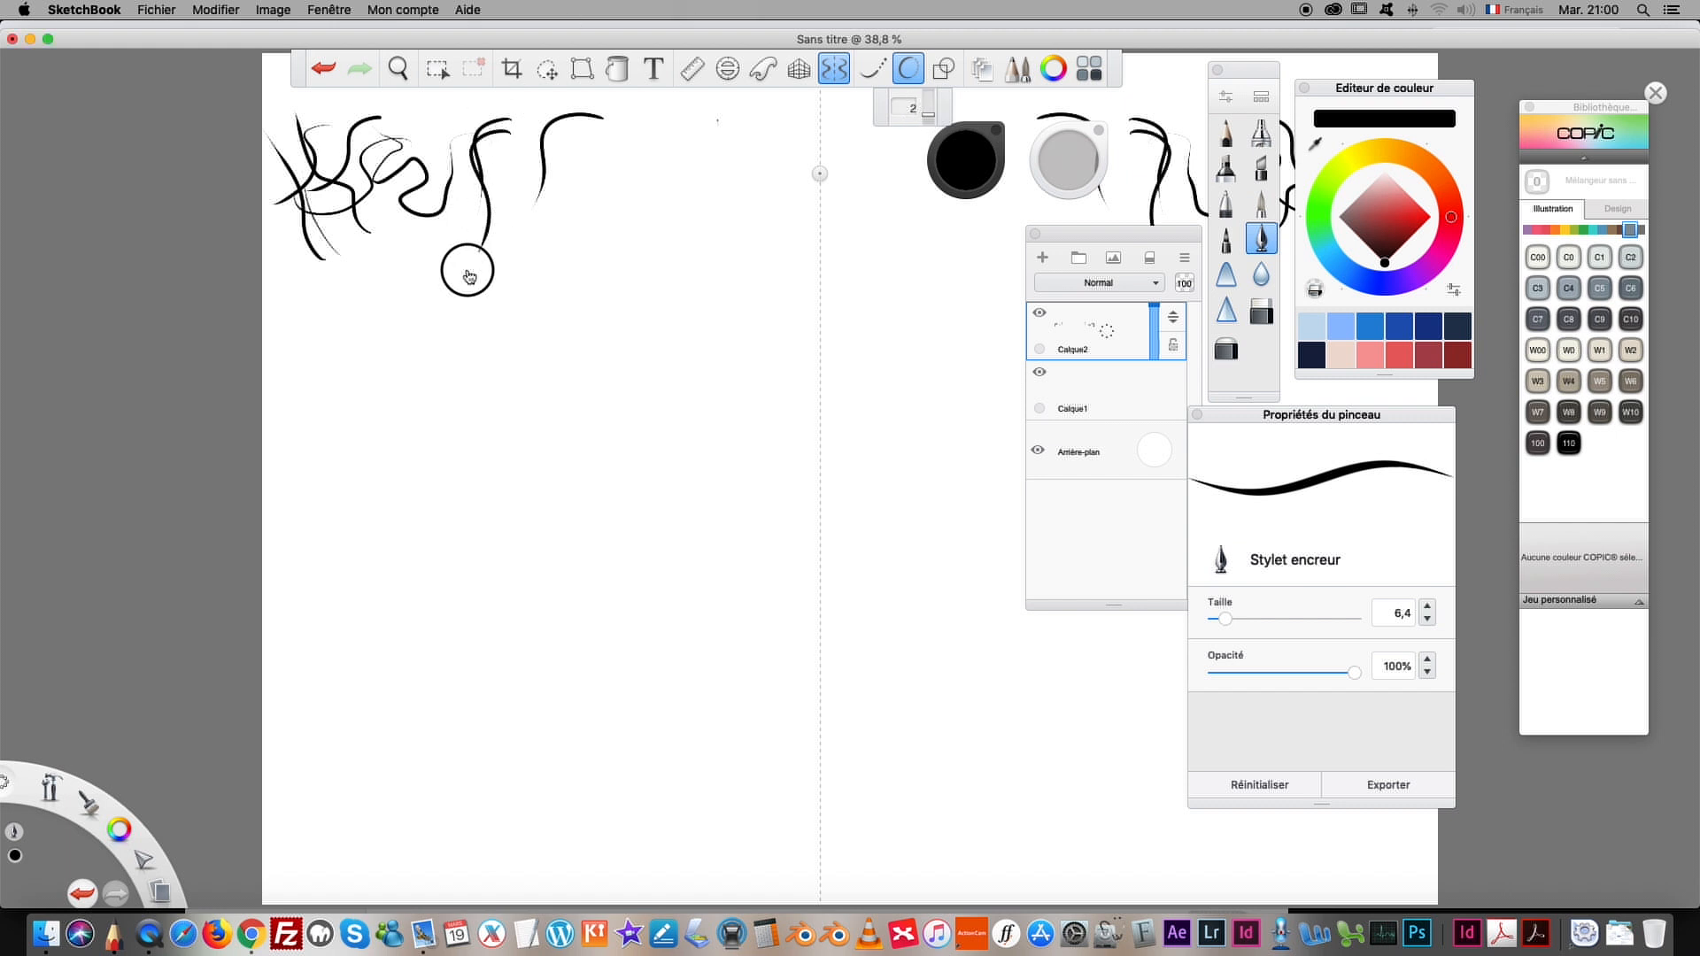
{"action": "left_click_drag", "start_coordinate": [450, 116], "coordinate": [410, 334]}
Step: Draw more curved test strokes with predictive stroke at level 3, and further ones at level 1
{"action": "left_click_drag", "start_coordinate": [923, 115], "coordinate": [929, 111]}
{"action": "left_click_drag", "start_coordinate": [542, 151], "coordinate": [504, 271]}
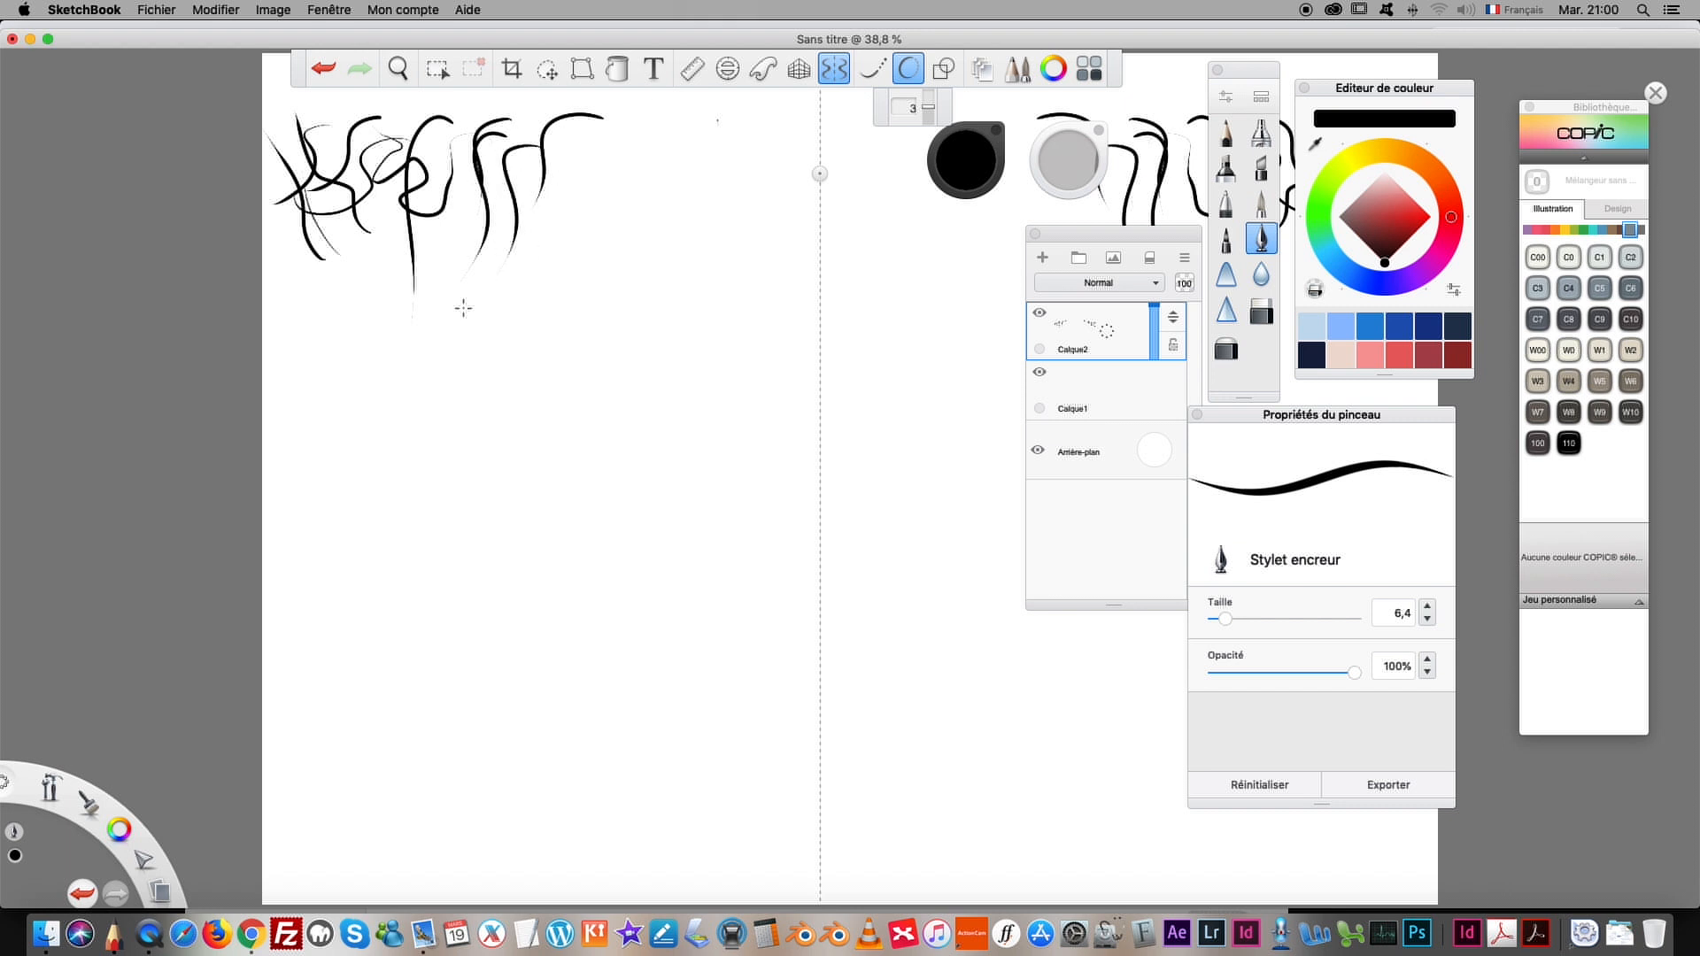
{"action": "left_click_drag", "start_coordinate": [455, 138], "coordinate": [405, 271]}
{"action": "left_click_drag", "start_coordinate": [928, 111], "coordinate": [926, 127]}
{"action": "mouse_move", "coordinate": [605, 135]}
{"action": "left_mouse_down"}
{"action": "mouse_move", "coordinate": [542, 156]}
{"action": "mouse_move", "coordinate": [503, 263]}
{"action": "left_mouse_up"}
{"action": "mouse_move", "coordinate": [475, 171]}
{"action": "left_mouse_down"}
{"action": "mouse_move", "coordinate": [456, 254]}
{"action": "mouse_move", "coordinate": [368, 301]}
{"action": "left_mouse_up"}
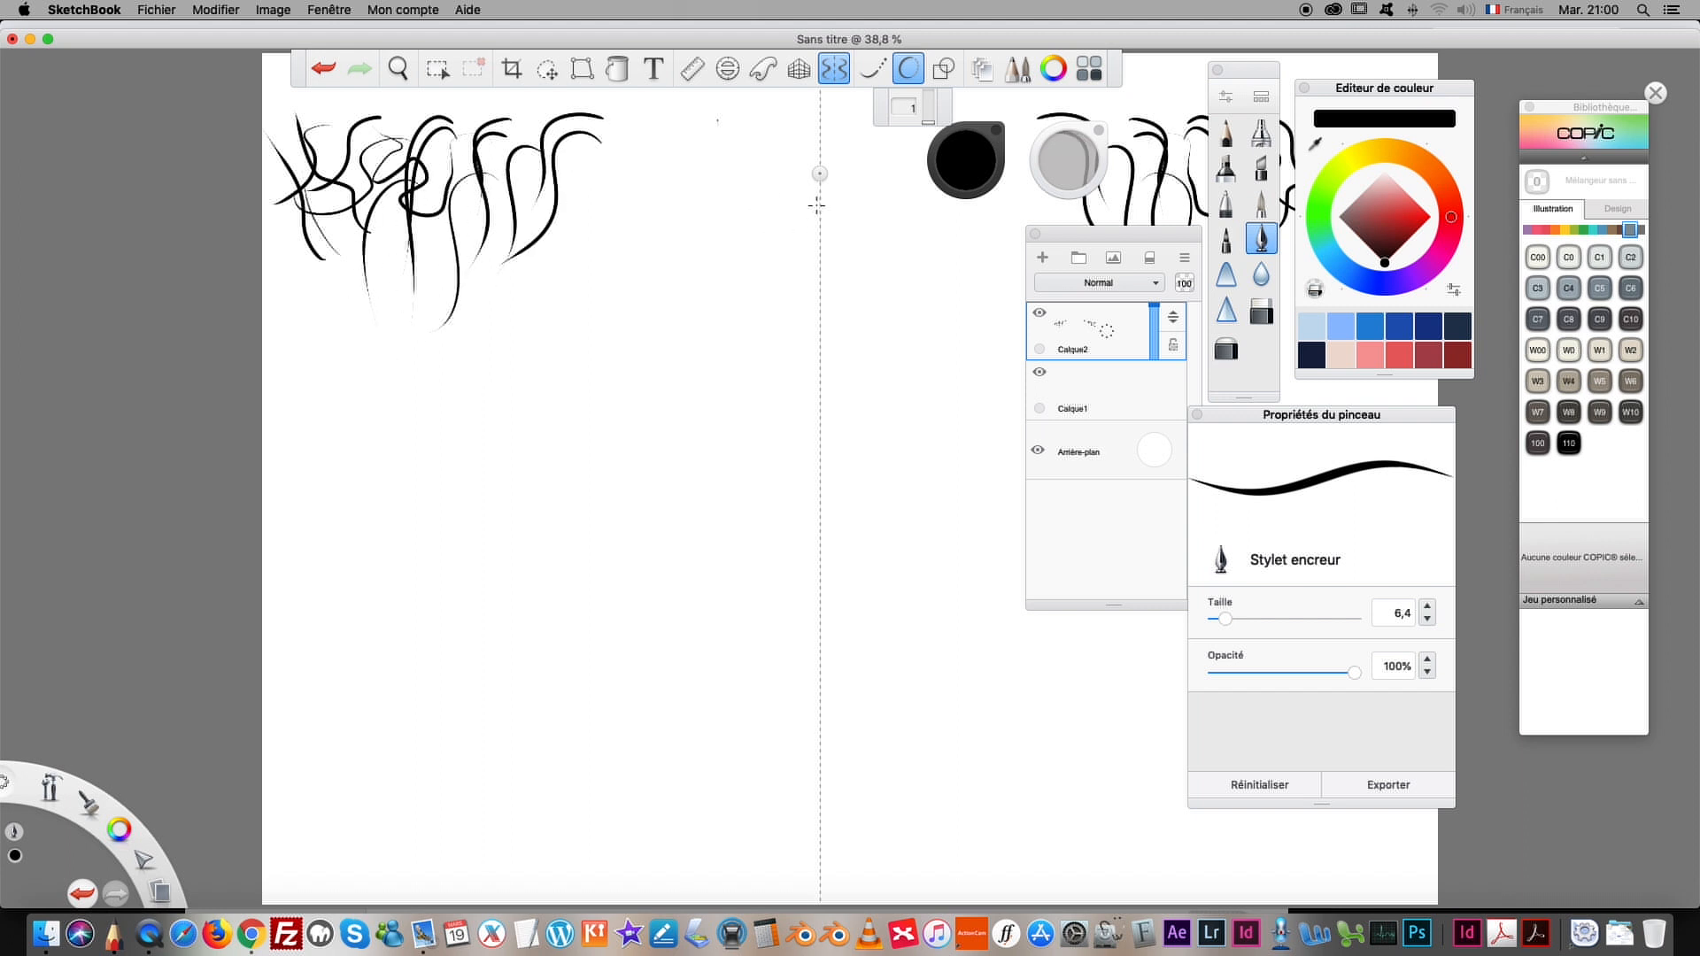
Step: Draw a chess king's mirrored outline from cross to base with a line under its collar, turning off predictive stroke below the head
{"action": "mouse_move", "coordinate": [820, 206]}
{"action": "left_mouse_down"}
{"action": "mouse_move", "coordinate": [793, 204]}
{"action": "mouse_move", "coordinate": [794, 257]}
{"action": "mouse_move", "coordinate": [763, 257]}
{"action": "mouse_move", "coordinate": [760, 277]}
{"action": "mouse_move", "coordinate": [789, 289]}
{"action": "mouse_move", "coordinate": [799, 335]}
{"action": "mouse_move", "coordinate": [740, 359]}
{"action": "mouse_move", "coordinate": [766, 391]}
{"action": "mouse_move", "coordinate": [811, 392]}
{"action": "left_mouse_up"}
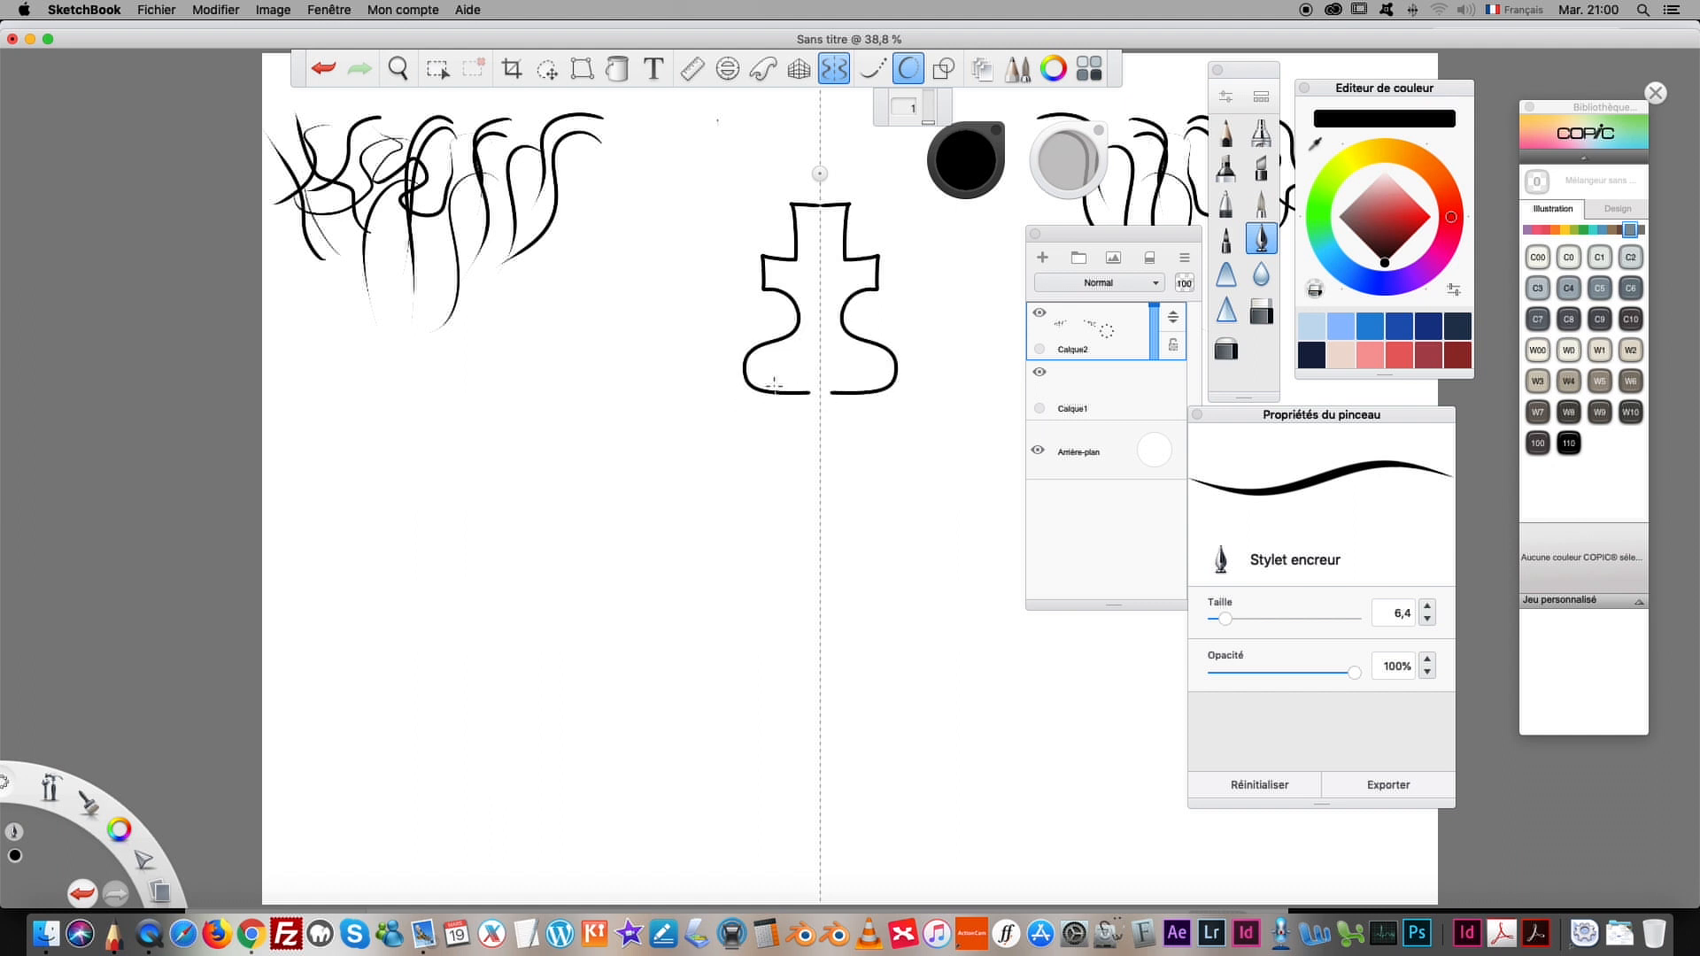
{"action": "left_click", "coordinate": [905, 76]}
{"action": "mouse_move", "coordinate": [767, 392]}
{"action": "left_mouse_down"}
{"action": "mouse_move", "coordinate": [784, 516]}
{"action": "mouse_move", "coordinate": [732, 652]}
{"action": "mouse_move", "coordinate": [753, 687]}
{"action": "mouse_move", "coordinate": [703, 738]}
{"action": "mouse_move", "coordinate": [820, 755]}
{"action": "left_mouse_up"}
{"action": "left_click_drag", "start_coordinate": [767, 413], "coordinate": [820, 413]}
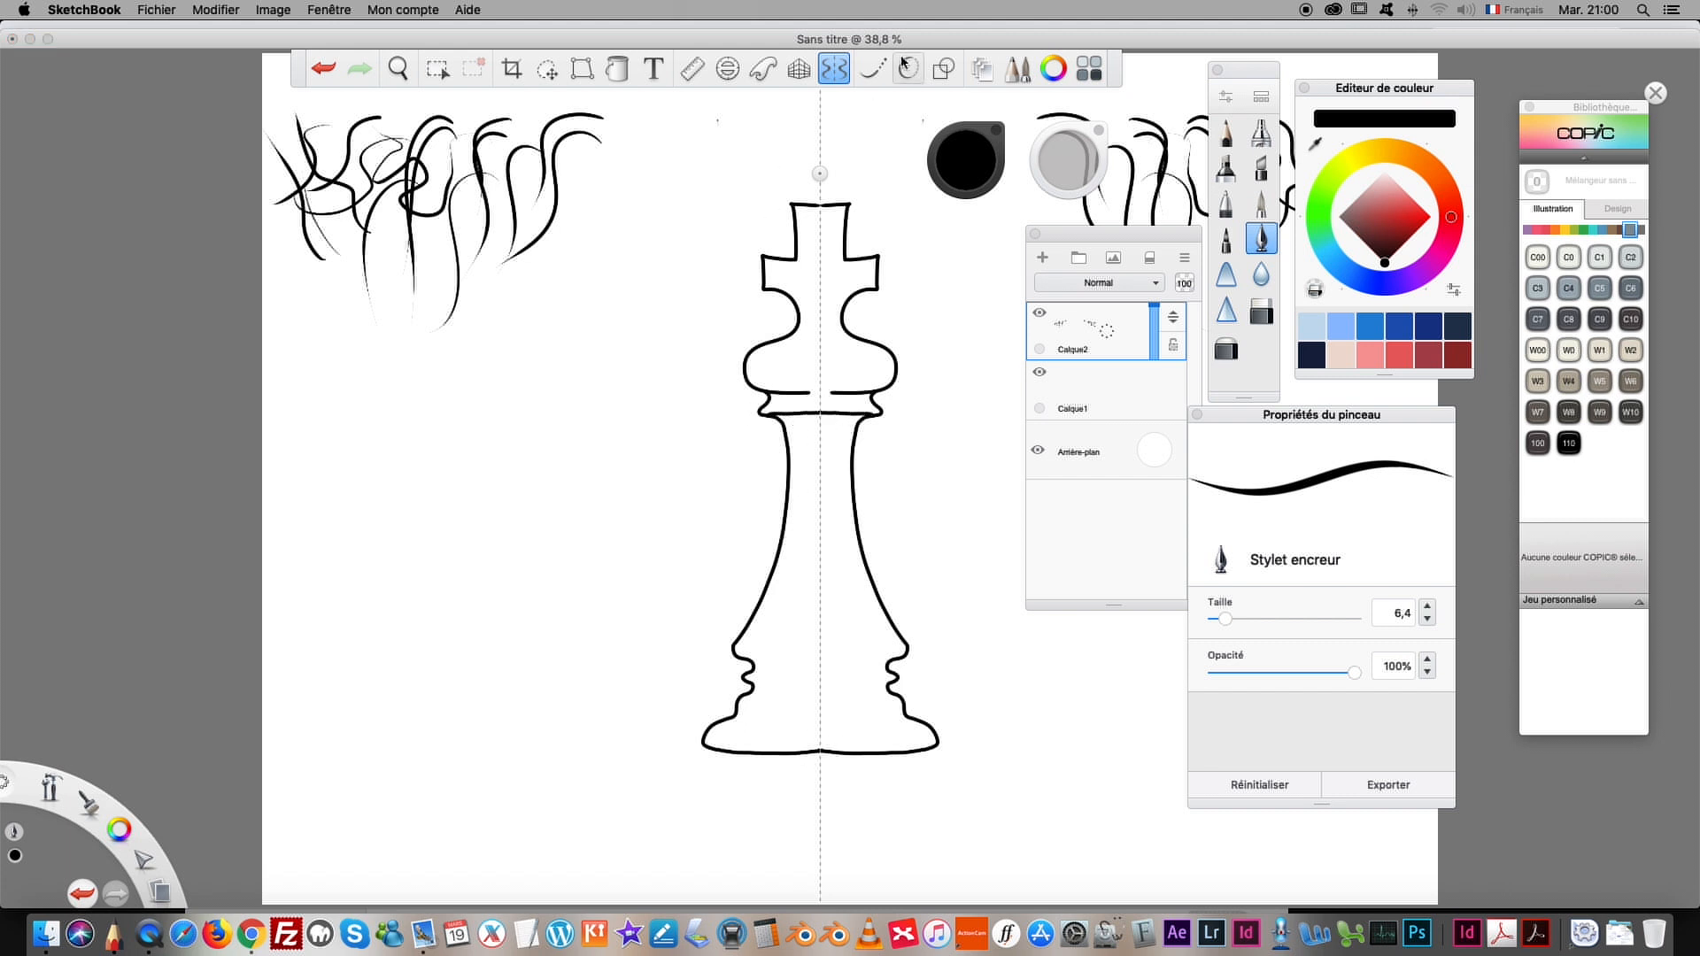
Step: Draw straight horizontal band lines across the king's base with the Line shape, undo the one on its head, and leave the shape tool
{"action": "left_click", "coordinate": [940, 70]}
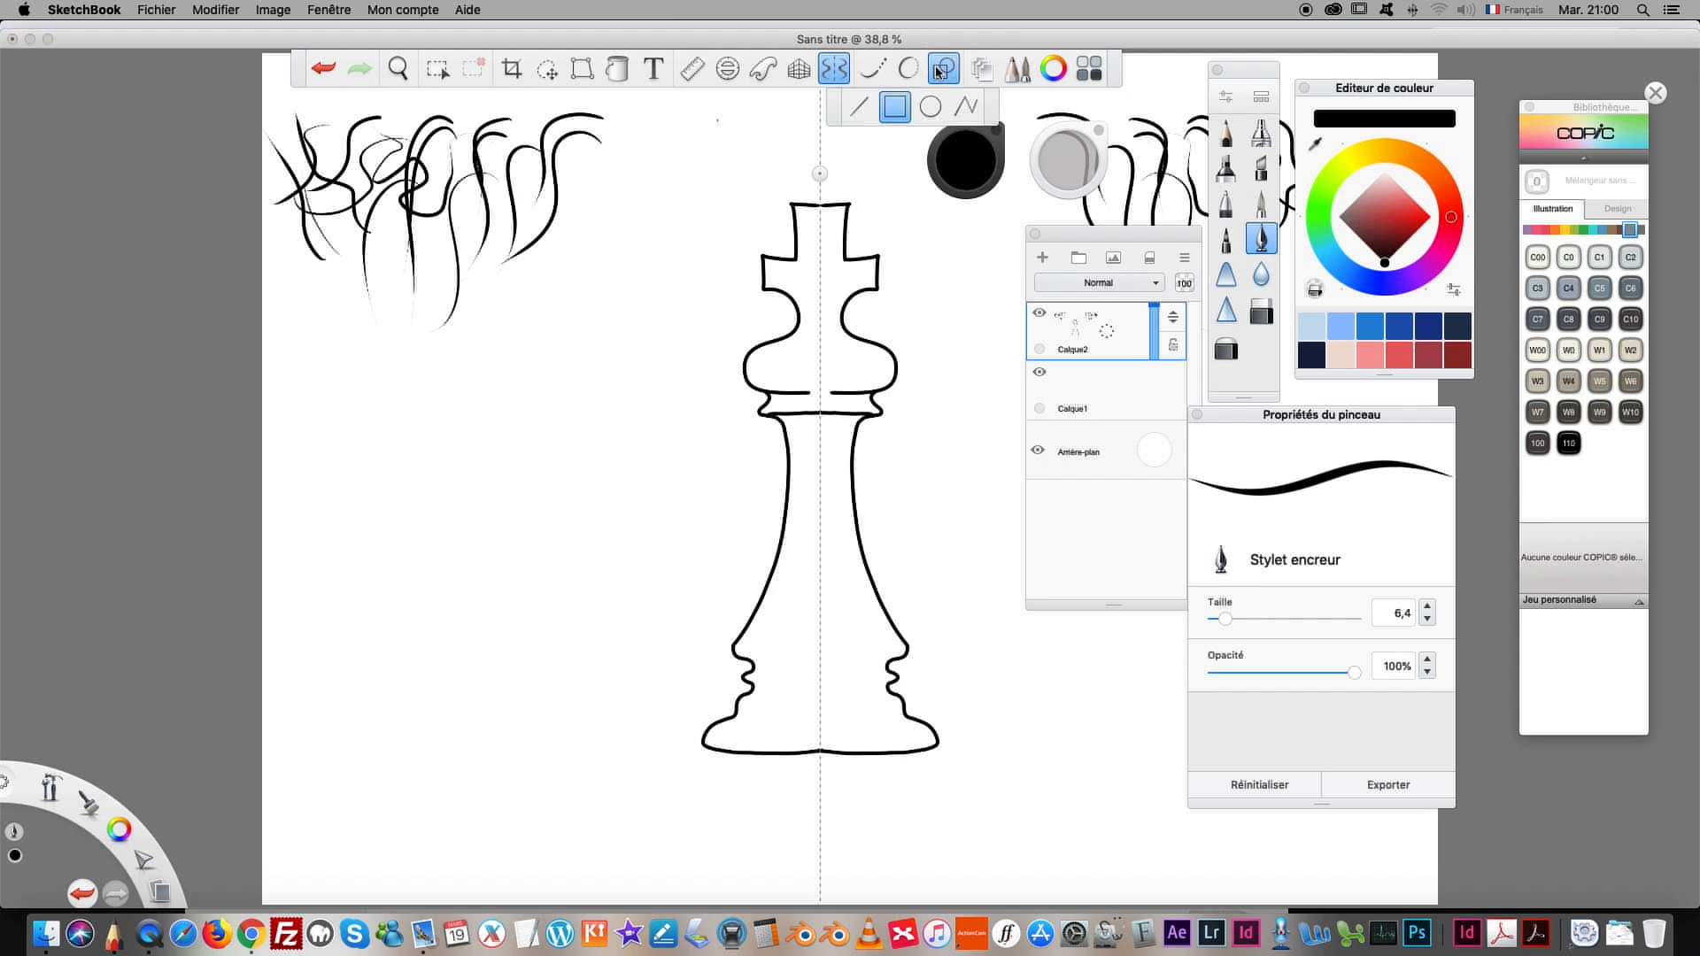
{"action": "left_click", "coordinate": [859, 109]}
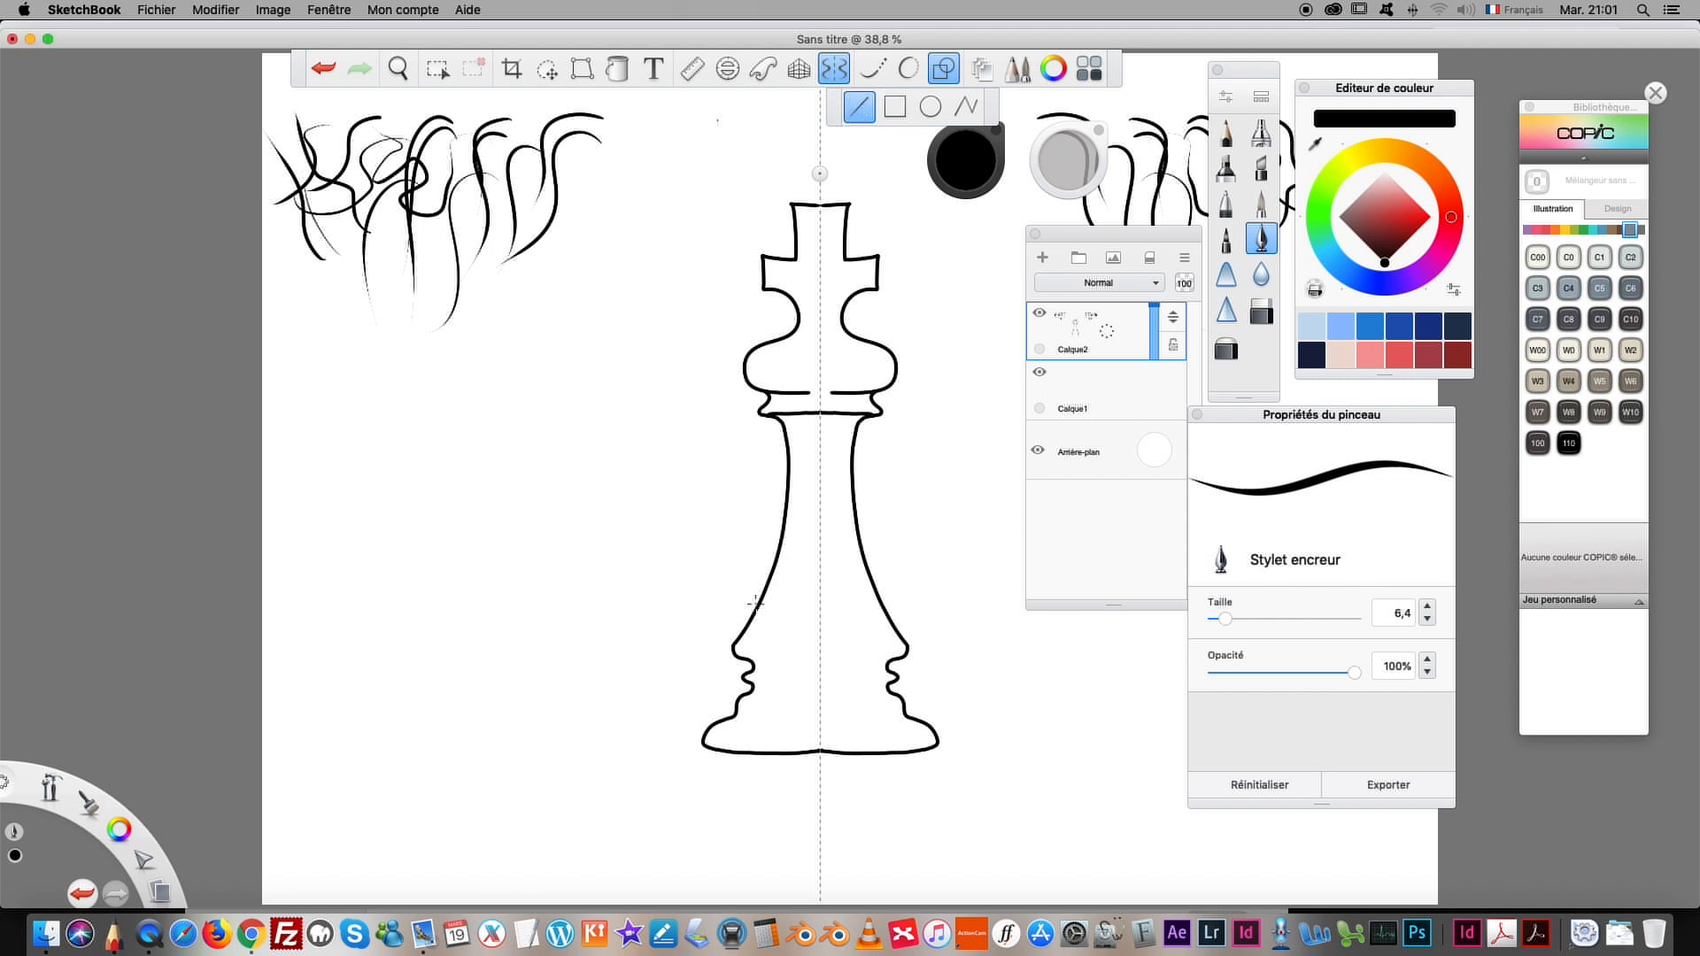
{"action": "mouse_move", "coordinate": [734, 647]}
{"action": "left_mouse_down"}
{"action": "mouse_move", "coordinate": [828, 641]}
{"action": "mouse_move", "coordinate": [760, 677]}
{"action": "mouse_move", "coordinate": [822, 676]}
{"action": "mouse_move", "coordinate": [762, 696]}
{"action": "mouse_move", "coordinate": [817, 697]}
{"action": "left_mouse_up"}
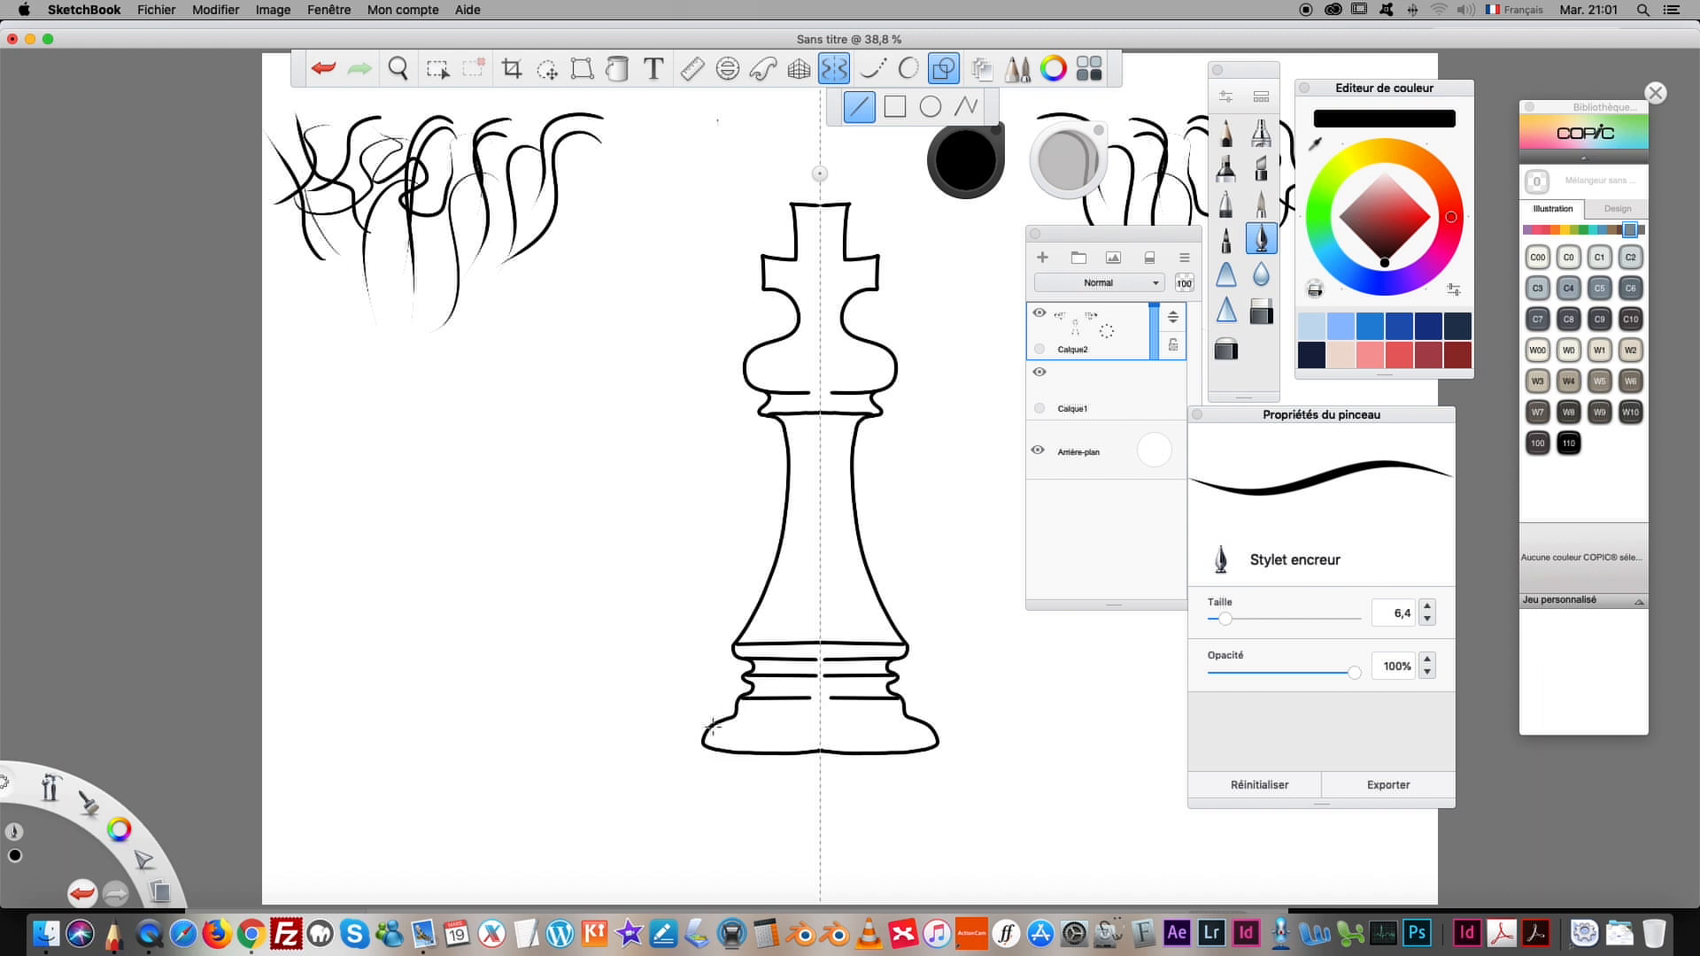
{"action": "left_click_drag", "start_coordinate": [717, 724], "coordinate": [785, 724]}
{"action": "left_click_drag", "start_coordinate": [762, 349], "coordinate": [820, 339]}
{"action": "left_click", "coordinate": [323, 68]}
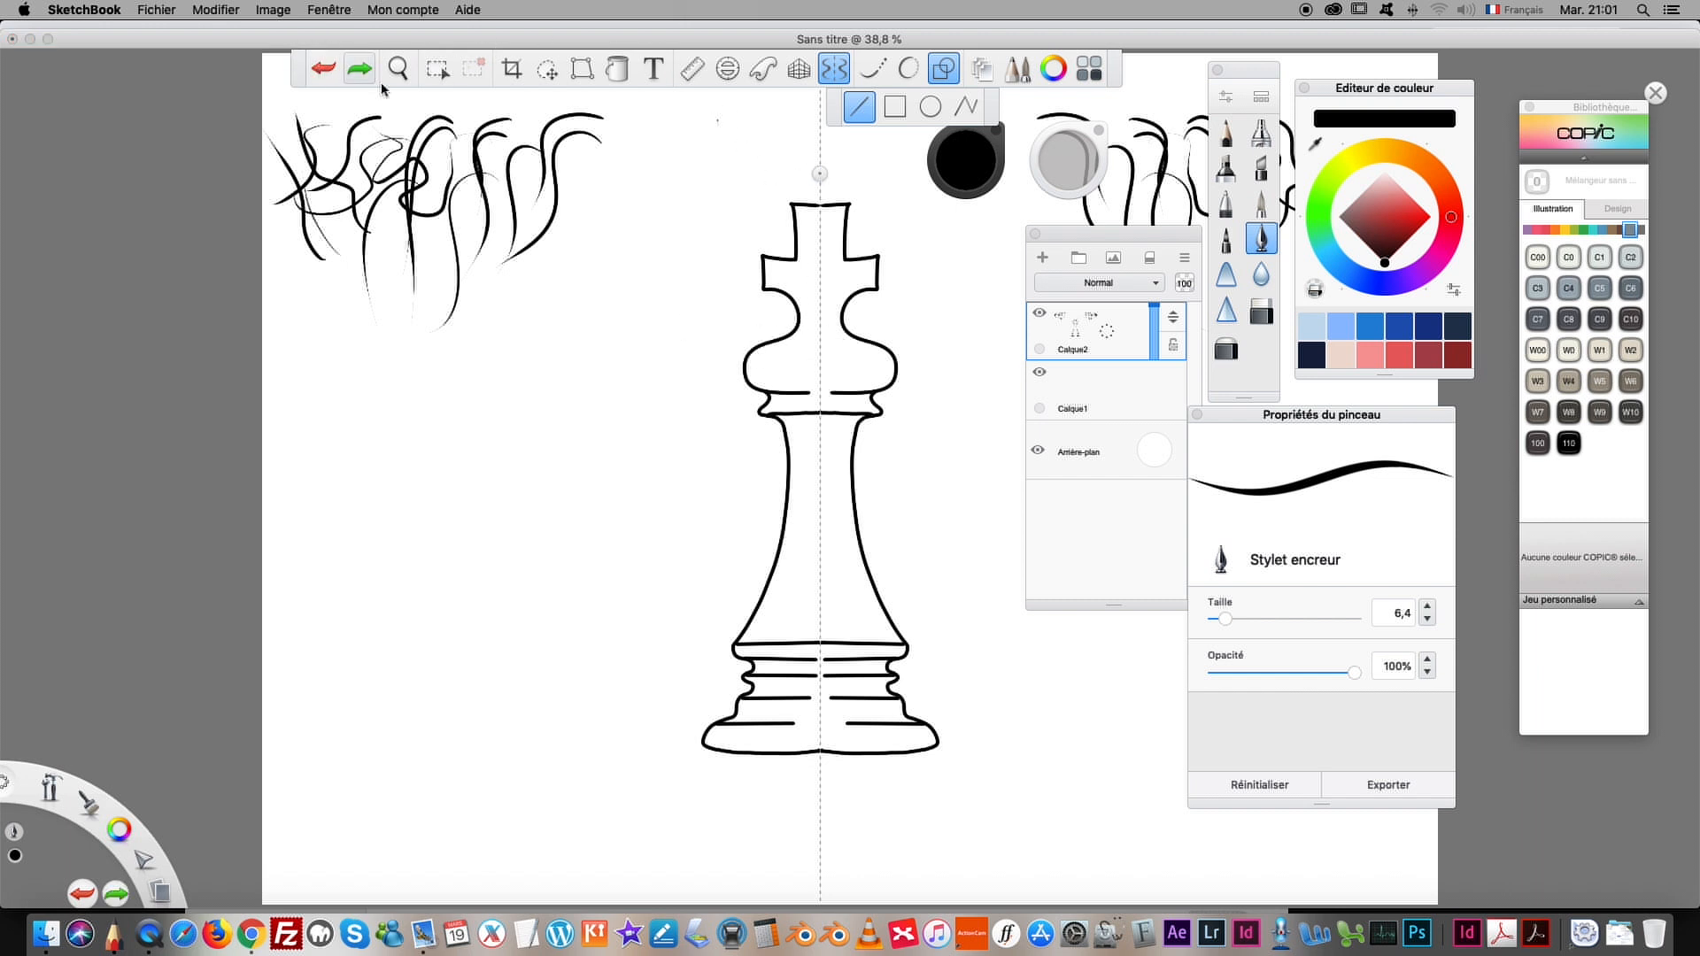
{"action": "left_click", "coordinate": [932, 71]}
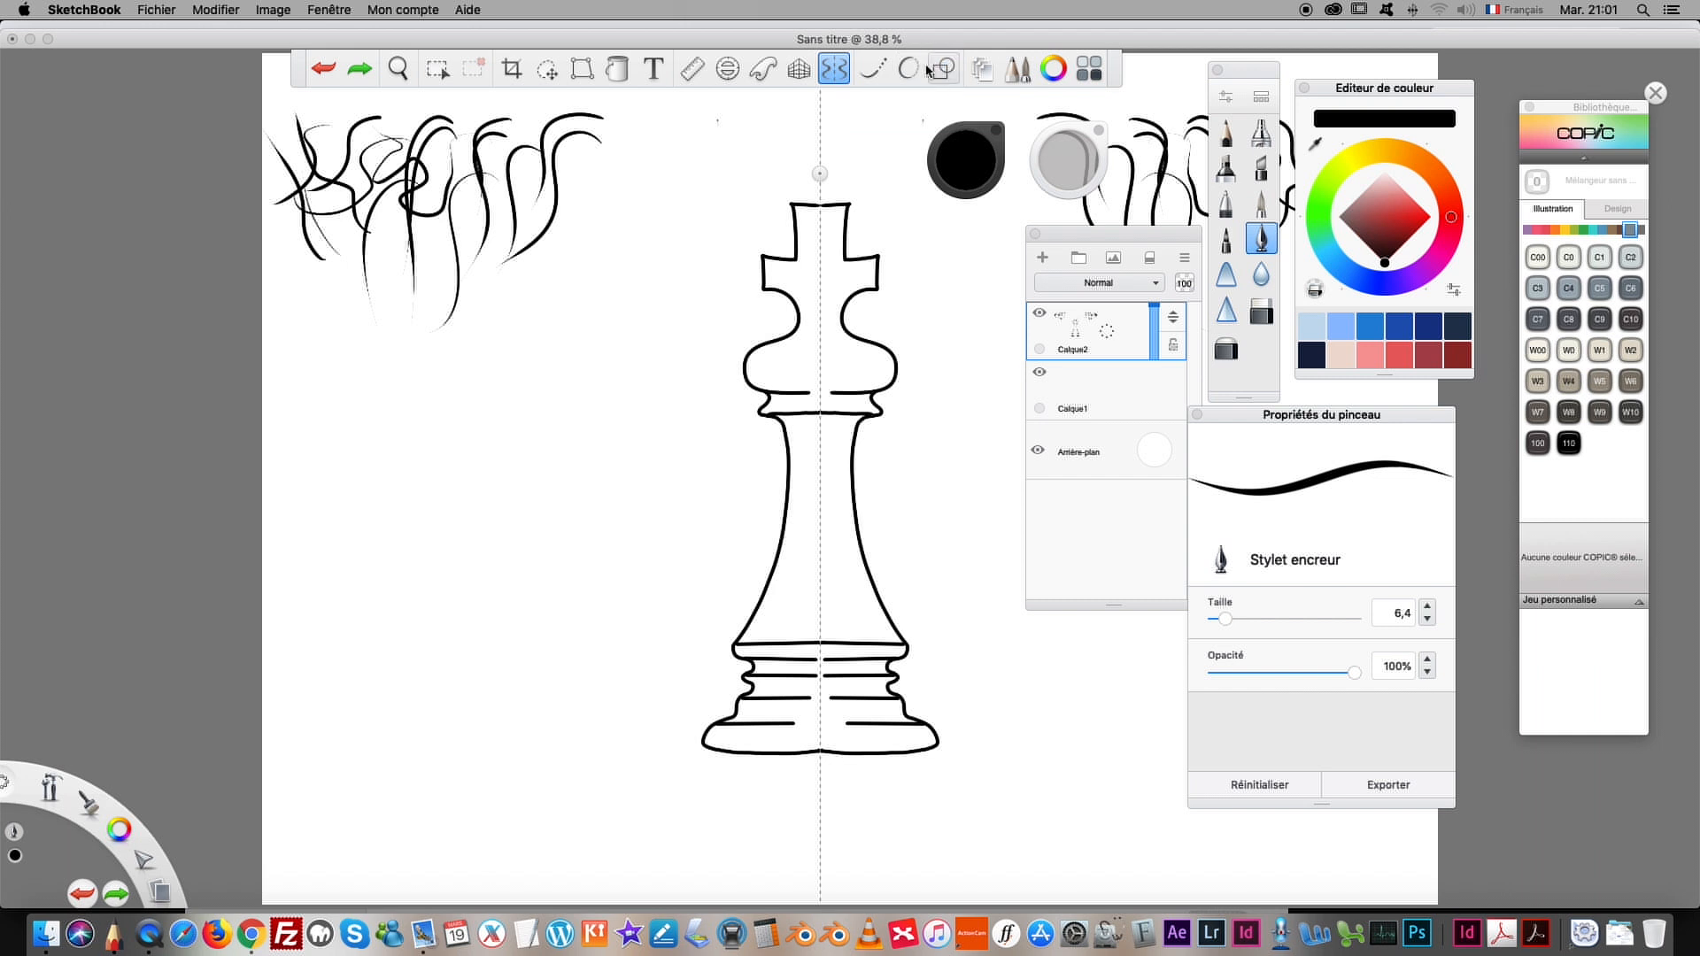
Step: Draw the cross's inner contour and the head's upper line freehand with mirroring, then touch up the cross's top edge with mirroring off
{"action": "left_click", "coordinate": [833, 68]}
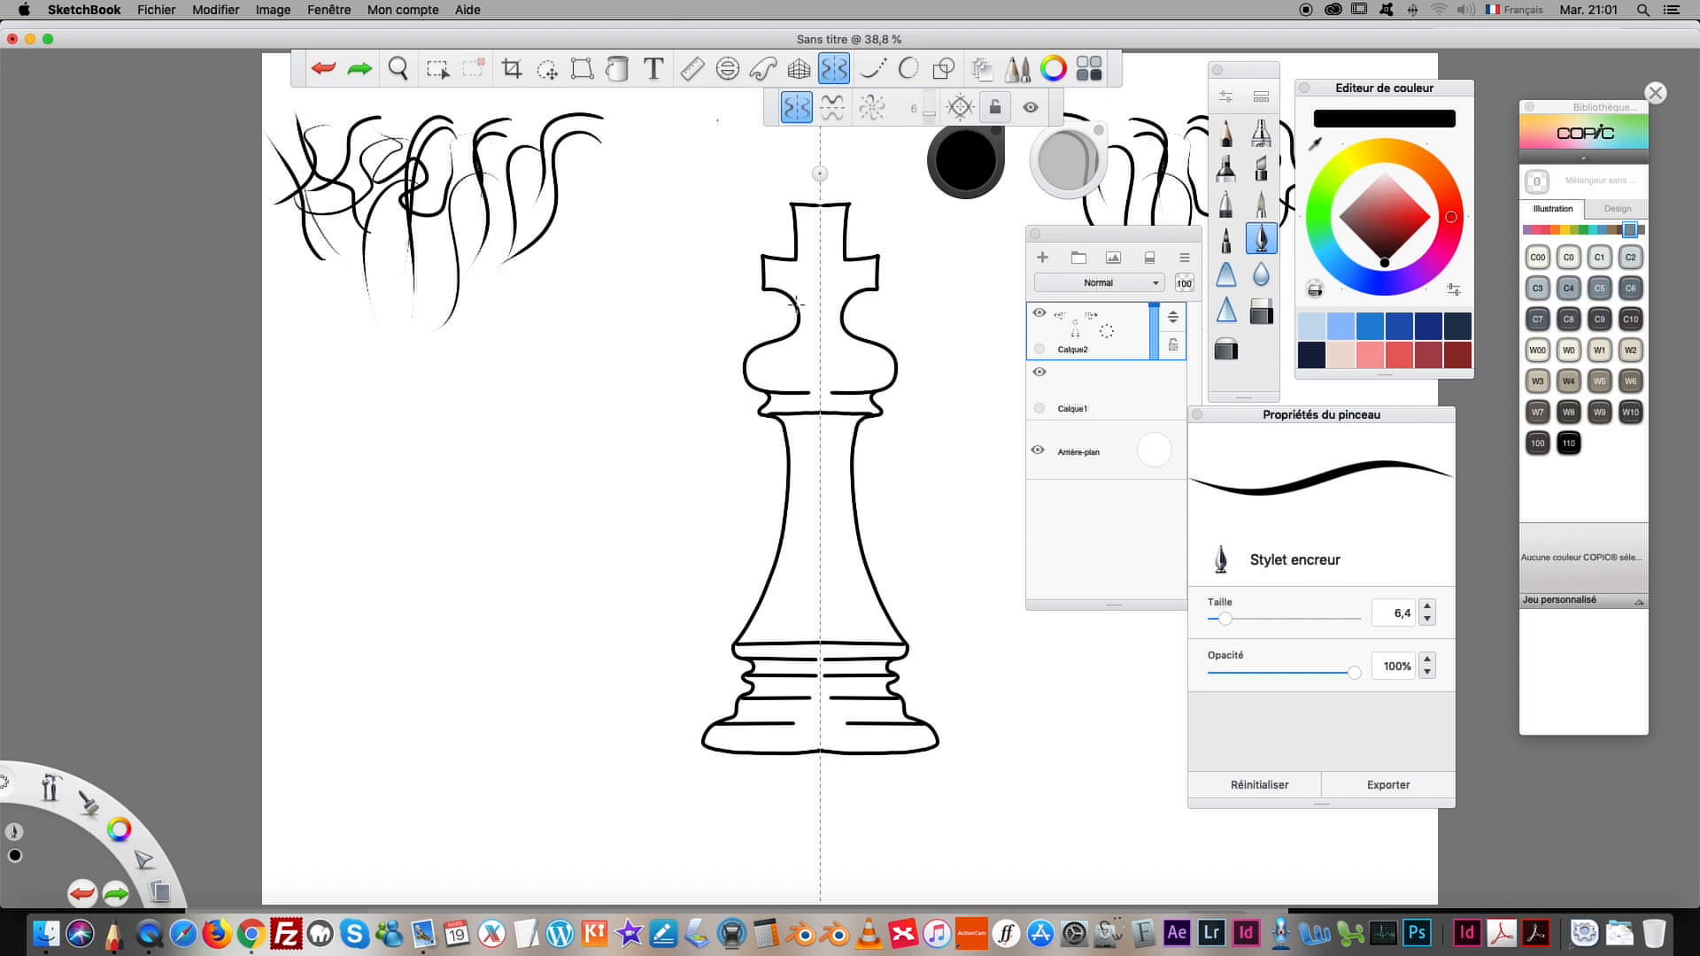
{"action": "left_click_drag", "start_coordinate": [789, 339], "coordinate": [810, 339]}
{"action": "mouse_move", "coordinate": [816, 212]}
{"action": "left_mouse_down"}
{"action": "mouse_move", "coordinate": [798, 217]}
{"action": "mouse_move", "coordinate": [800, 263]}
{"action": "mouse_move", "coordinate": [767, 258]}
{"action": "mouse_move", "coordinate": [816, 333]}
{"action": "mouse_move", "coordinate": [779, 372]}
{"action": "left_mouse_up"}
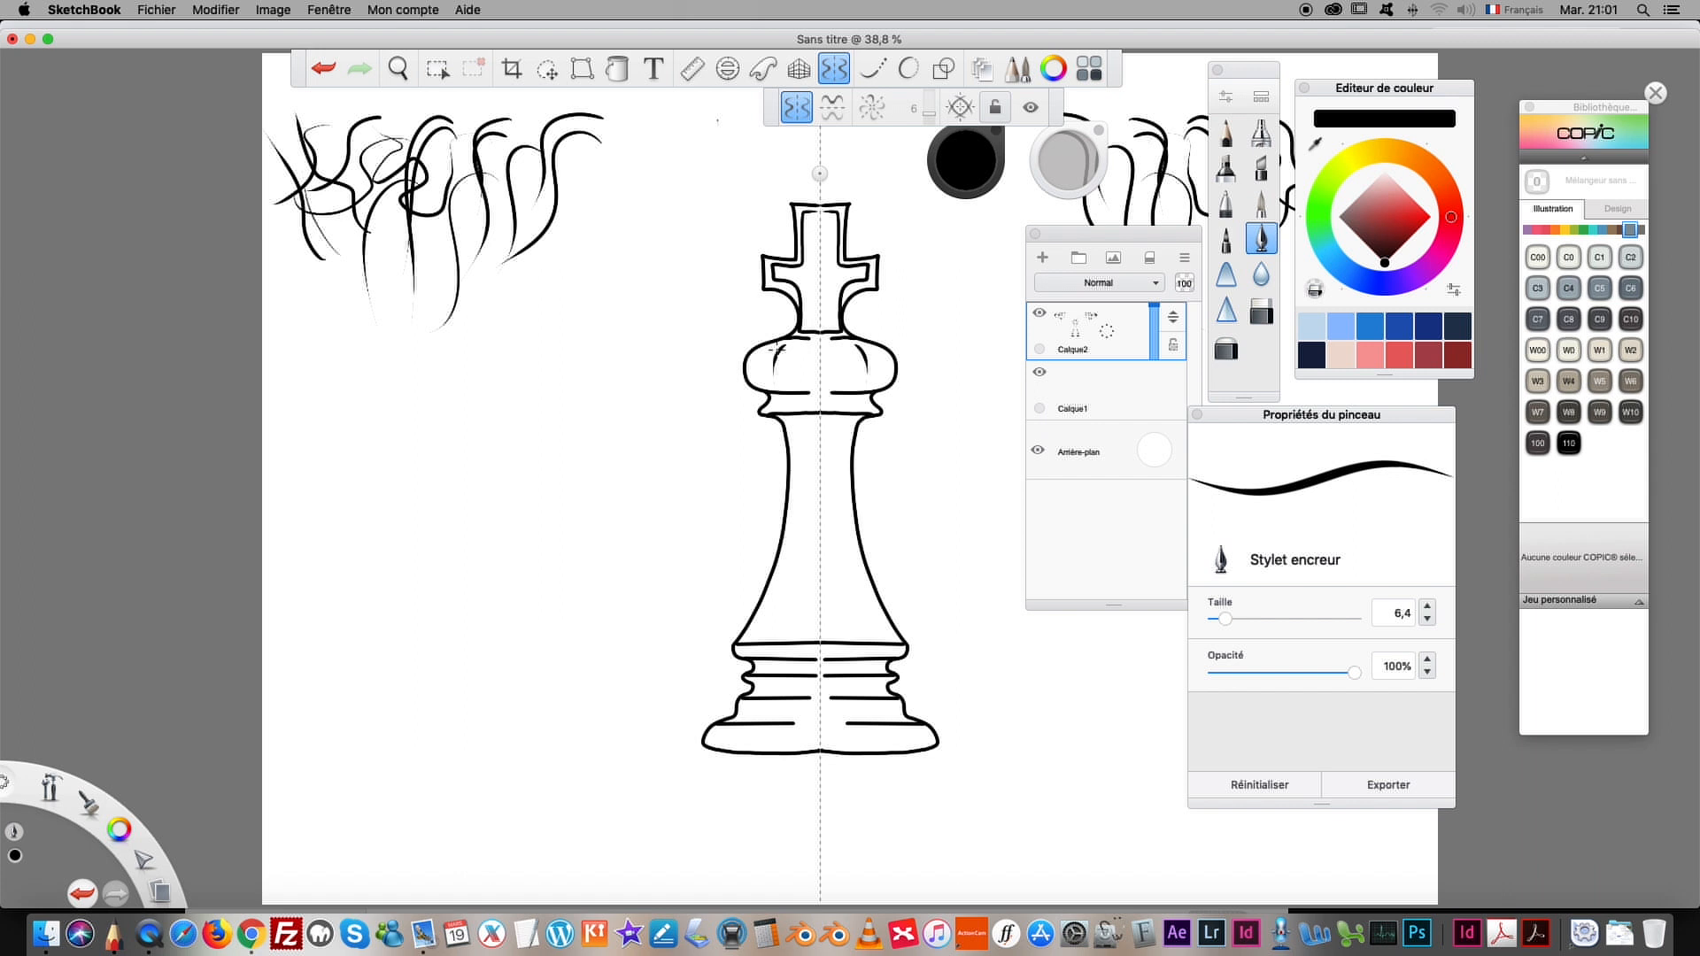
{"action": "left_click", "coordinate": [323, 68]}
{"action": "left_click", "coordinate": [791, 114]}
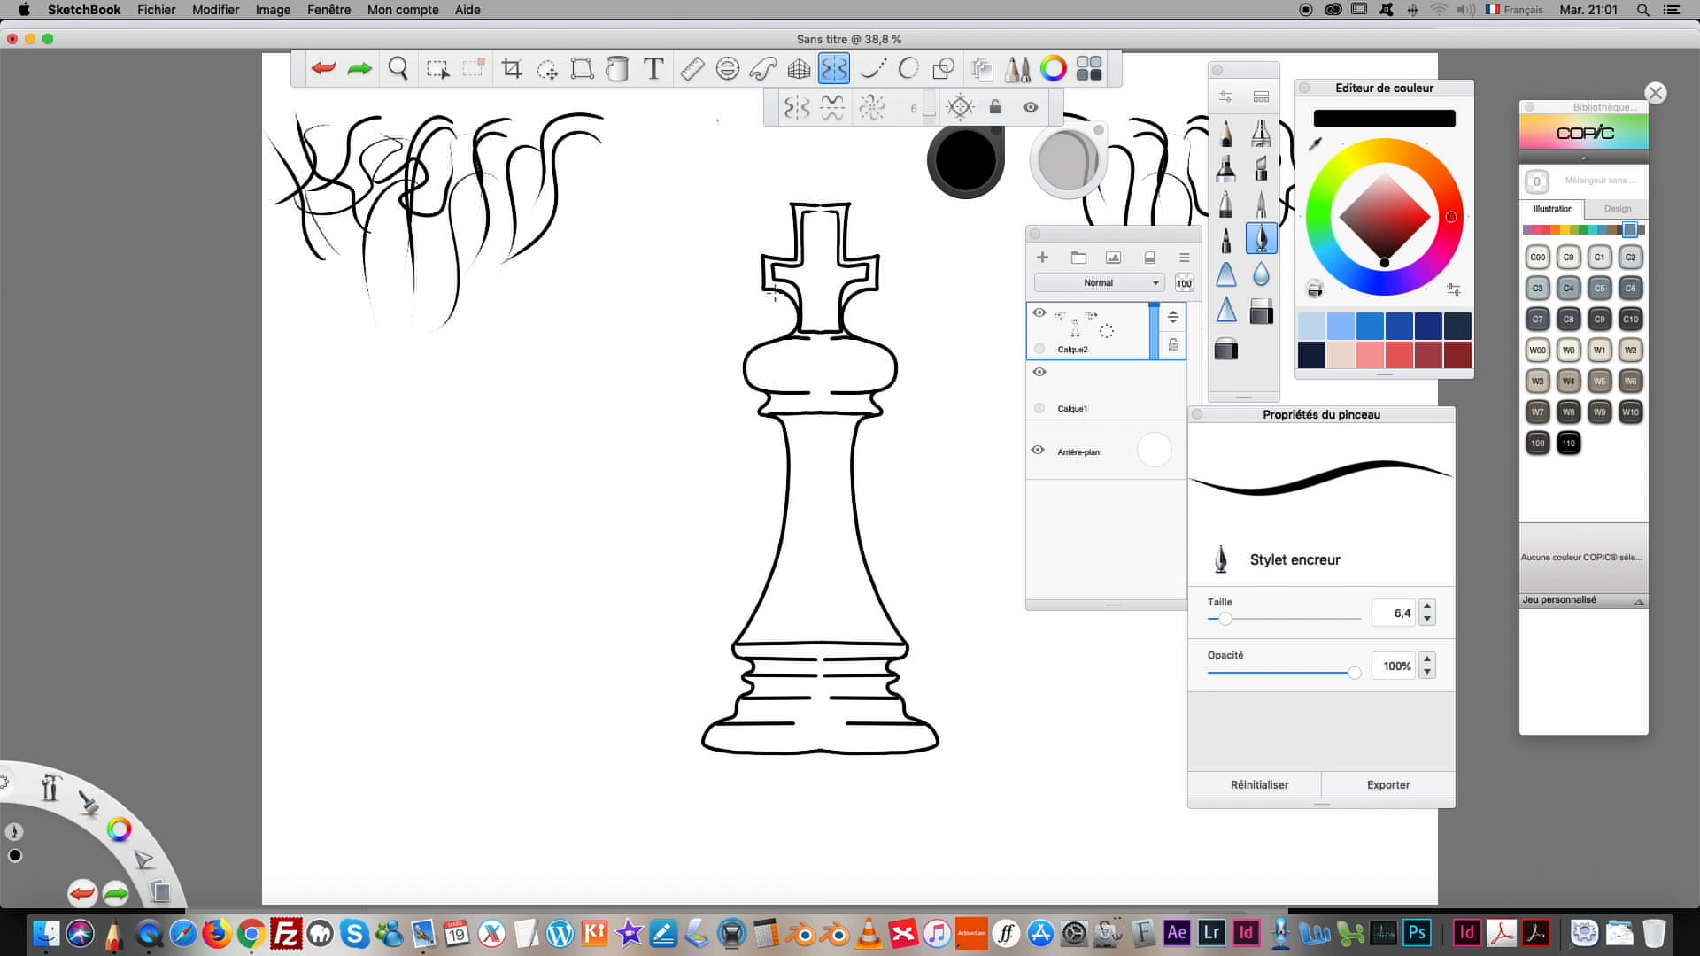
{"action": "left_click", "coordinate": [823, 206]}
Step: Select layer Calque1, set the Airbrush to golden brown, and undo the light test strokes on the king's body
{"action": "left_click", "coordinate": [1088, 382]}
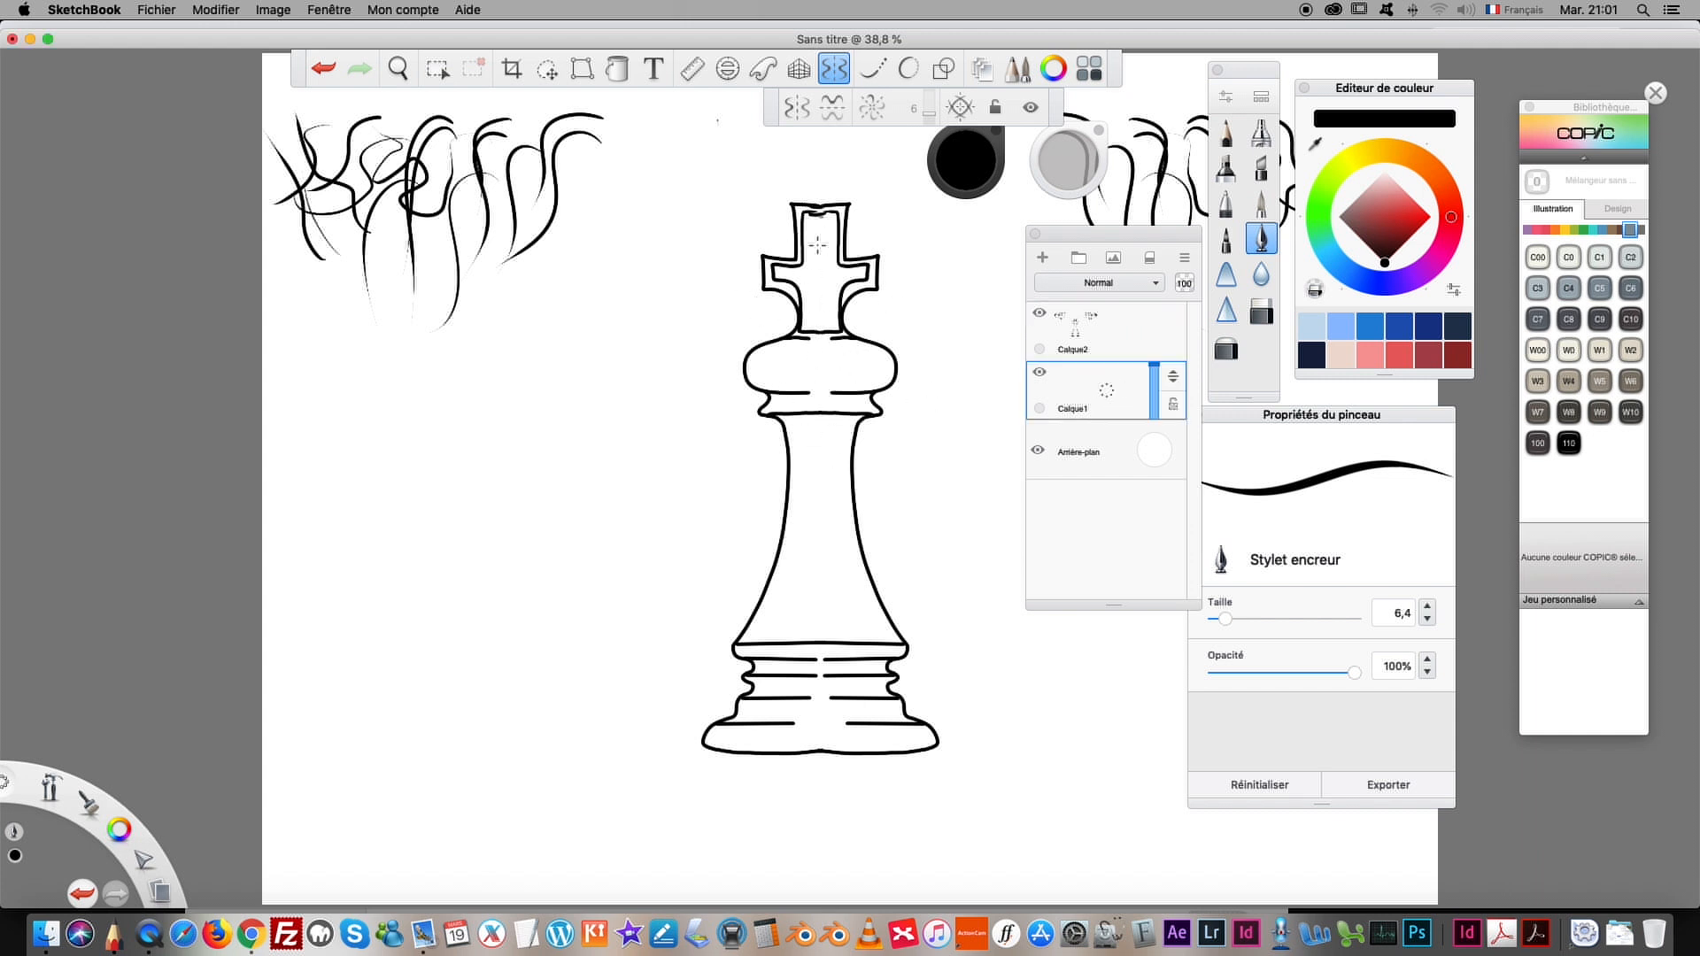
{"action": "left_click", "coordinate": [1261, 133]}
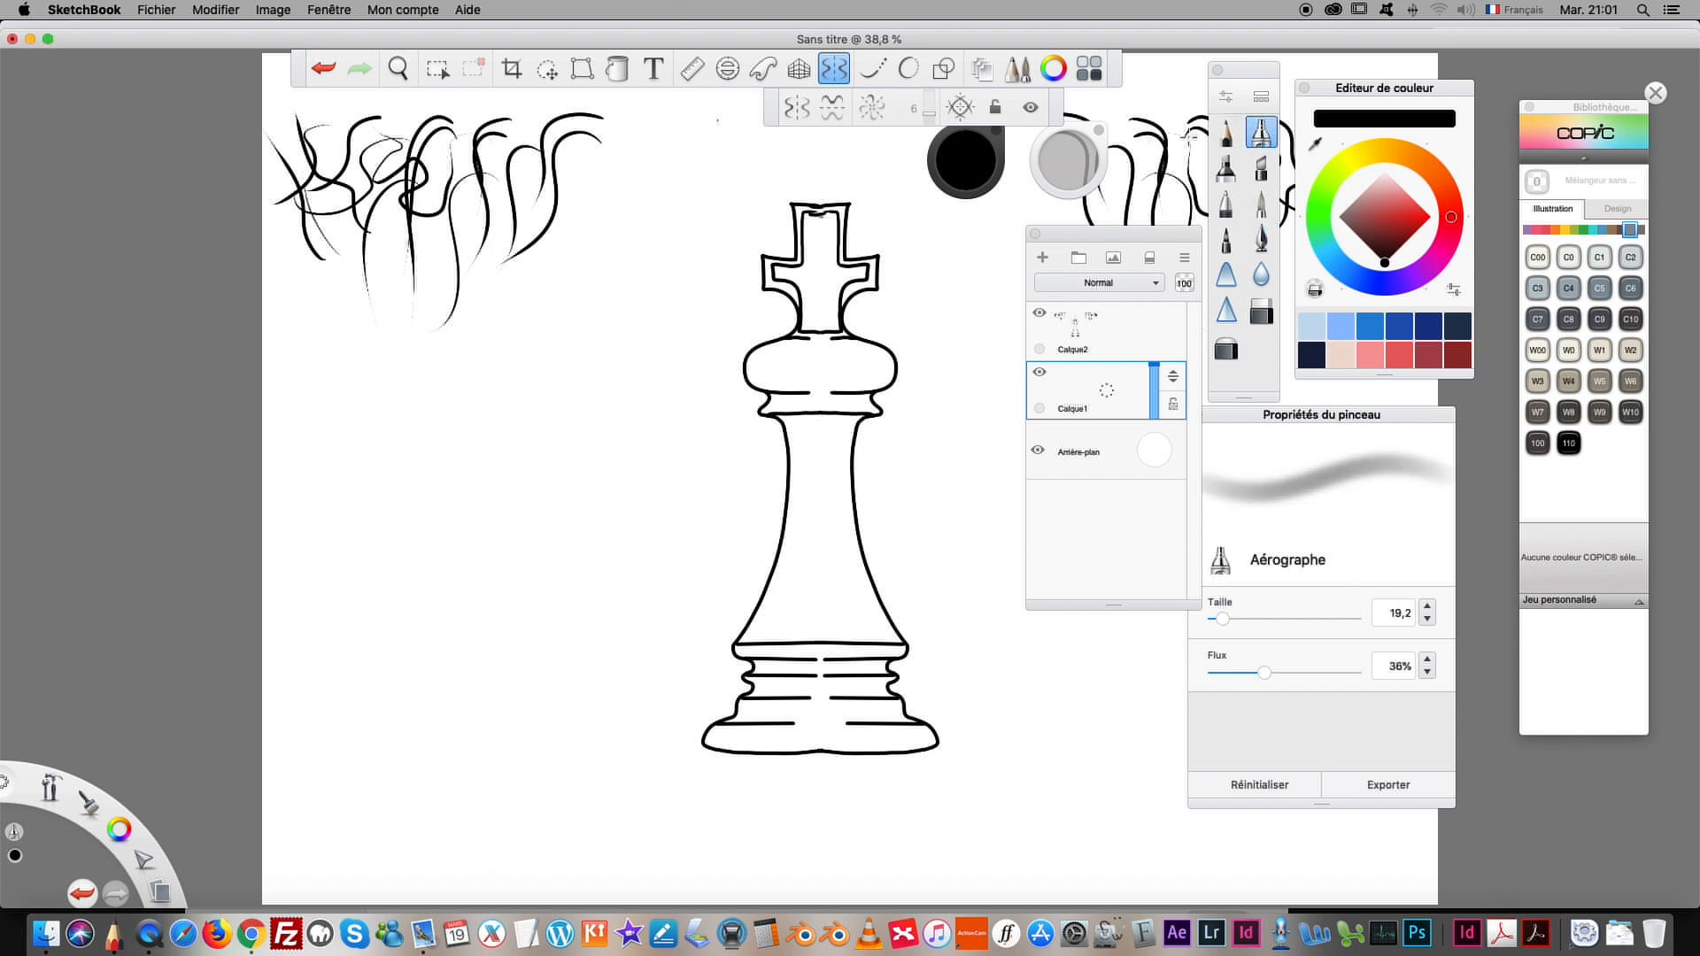
{"action": "left_click", "coordinate": [974, 174]}
{"action": "left_click", "coordinate": [1002, 166]}
{"action": "mouse_move", "coordinate": [967, 170]}
{"action": "left_mouse_down"}
{"action": "mouse_move", "coordinate": [974, 153]}
{"action": "mouse_move", "coordinate": [967, 167]}
{"action": "left_mouse_up"}
{"action": "left_click", "coordinate": [976, 122]}
{"action": "left_click", "coordinate": [1231, 712]}
{"action": "mouse_move", "coordinate": [835, 551]}
{"action": "left_mouse_down"}
{"action": "mouse_move", "coordinate": [858, 607]}
{"action": "mouse_move", "coordinate": [816, 452]}
{"action": "left_mouse_up"}
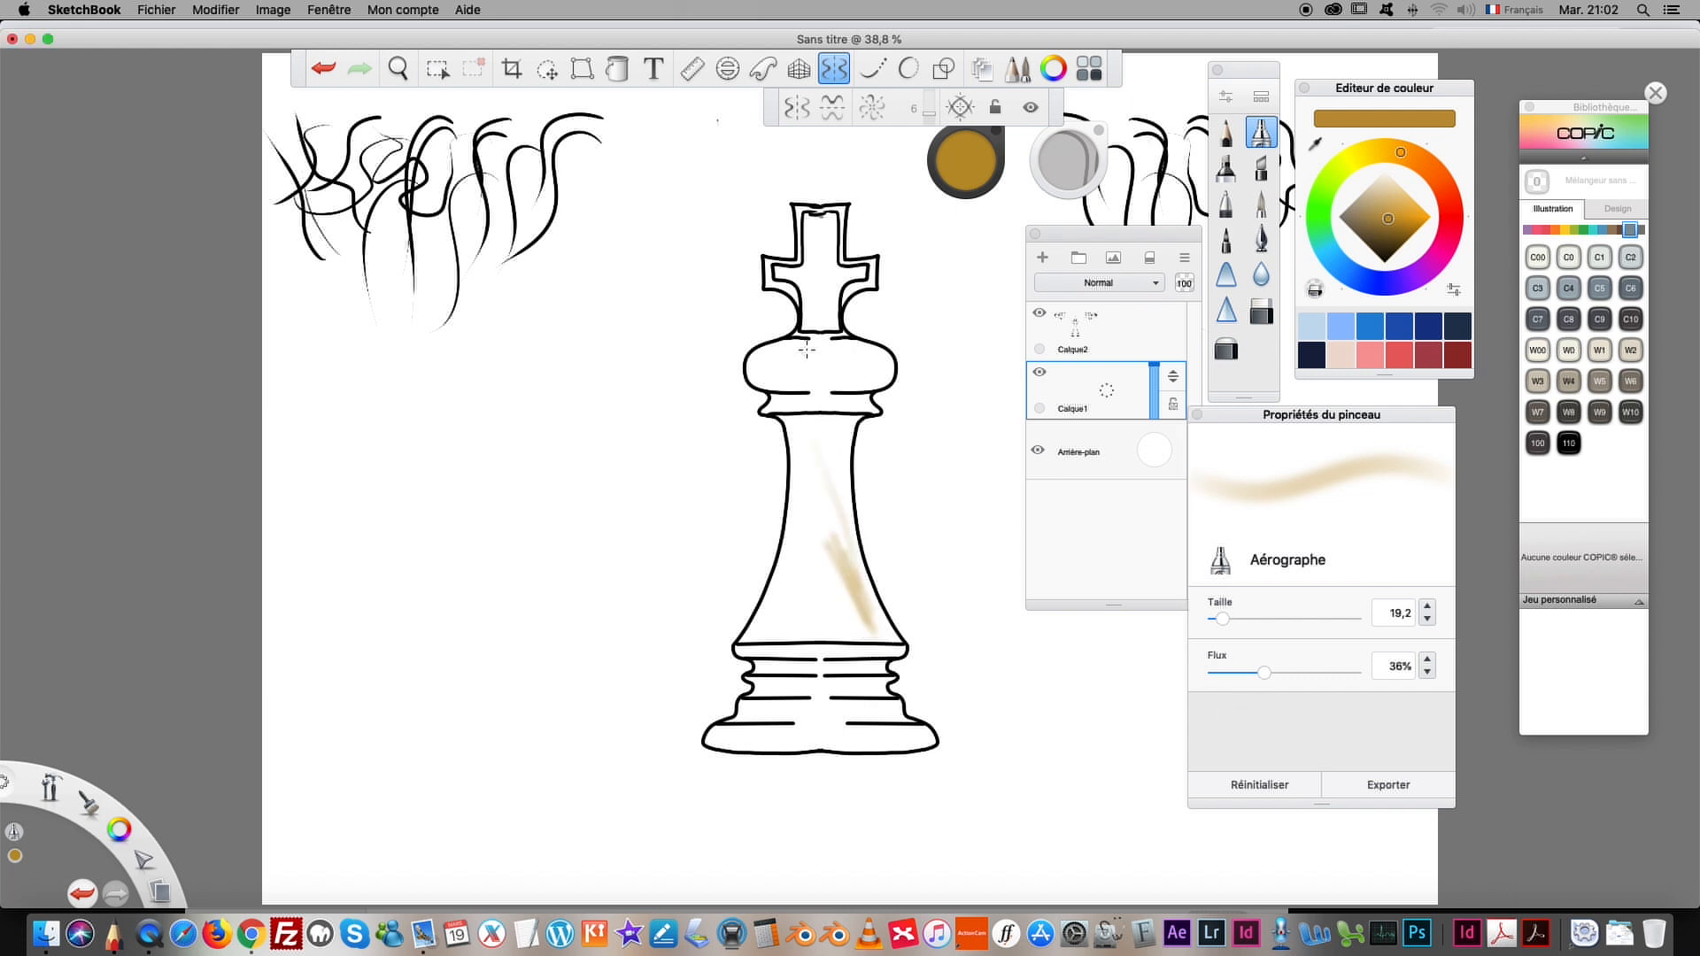
{"action": "left_click", "coordinate": [323, 68]}
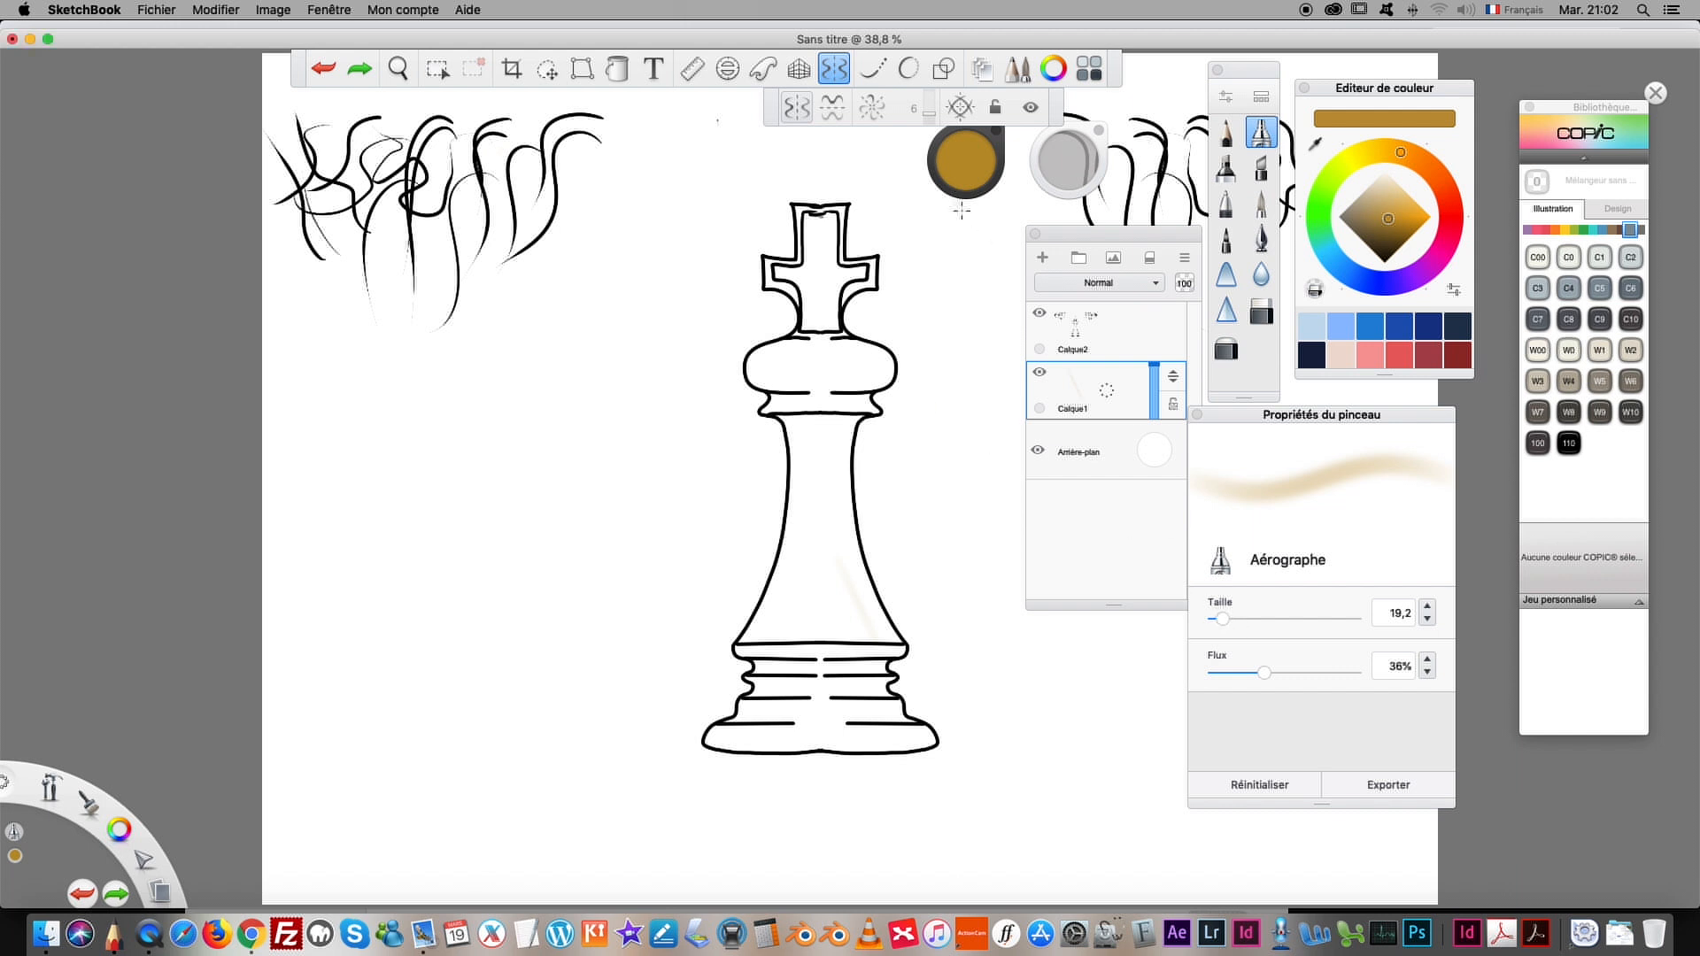
Step: Set the Airbrush to size 38.2 and flow 26%, and shade the right side of the king's head, body, base and cross
{"action": "left_click_drag", "start_coordinate": [1223, 618], "coordinate": [1232, 618]}
{"action": "left_click_drag", "start_coordinate": [1265, 673], "coordinate": [1251, 678]}
{"action": "mouse_move", "coordinate": [869, 631]}
{"action": "left_mouse_down"}
{"action": "mouse_move", "coordinate": [858, 570]}
{"action": "mouse_move", "coordinate": [869, 632]}
{"action": "mouse_move", "coordinate": [834, 572]}
{"action": "mouse_move", "coordinate": [848, 578]}
{"action": "left_mouse_up"}
{"action": "mouse_move", "coordinate": [871, 343]}
{"action": "left_mouse_down"}
{"action": "mouse_move", "coordinate": [882, 374]}
{"action": "mouse_move", "coordinate": [876, 354]}
{"action": "mouse_move", "coordinate": [884, 370]}
{"action": "mouse_move", "coordinate": [845, 362]}
{"action": "mouse_move", "coordinate": [885, 372]}
{"action": "mouse_move", "coordinate": [802, 403]}
{"action": "left_mouse_up"}
{"action": "mouse_move", "coordinate": [869, 651]}
{"action": "left_mouse_down"}
{"action": "mouse_move", "coordinate": [836, 657]}
{"action": "mouse_move", "coordinate": [876, 663]}
{"action": "mouse_move", "coordinate": [788, 666]}
{"action": "mouse_move", "coordinate": [890, 704]}
{"action": "mouse_move", "coordinate": [810, 704]}
{"action": "mouse_move", "coordinate": [921, 751]}
{"action": "mouse_move", "coordinate": [841, 746]}
{"action": "left_mouse_up"}
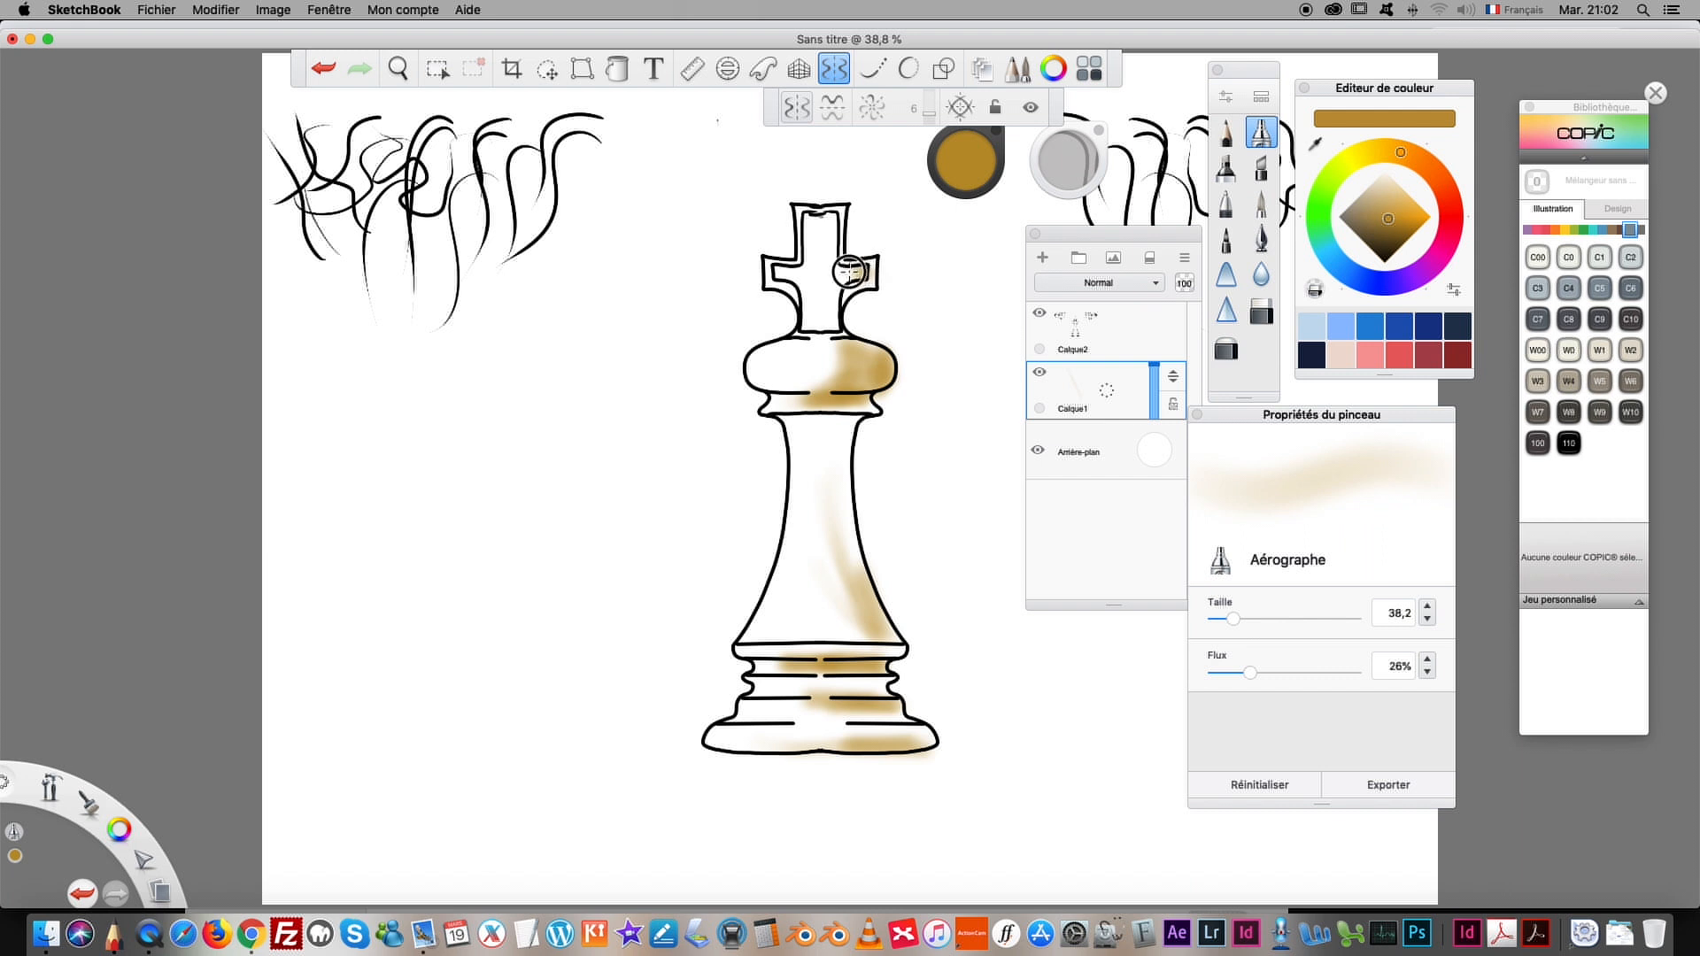
{"action": "left_click_drag", "start_coordinate": [840, 270], "coordinate": [841, 282]}
{"action": "mouse_move", "coordinate": [831, 214]}
{"action": "left_mouse_down"}
{"action": "mouse_move", "coordinate": [837, 329]}
{"action": "mouse_move", "coordinate": [724, 417]}
{"action": "mouse_move", "coordinate": [853, 421]}
{"action": "mouse_move", "coordinate": [852, 616]}
{"action": "left_mouse_up"}
Step: Raise the Airbrush to size 69.9 and flow 46%, and deepen the shading on the king's body, base and head
{"action": "mouse_move", "coordinate": [1232, 619]}
{"action": "left_mouse_down"}
{"action": "mouse_move", "coordinate": [1252, 671]}
{"action": "mouse_move", "coordinate": [1278, 673]}
{"action": "left_mouse_up"}
{"action": "mouse_move", "coordinate": [833, 416]}
{"action": "left_mouse_down"}
{"action": "mouse_move", "coordinate": [859, 660]}
{"action": "mouse_move", "coordinate": [891, 643]}
{"action": "mouse_move", "coordinate": [842, 655]}
{"action": "mouse_move", "coordinate": [879, 709]}
{"action": "mouse_move", "coordinate": [888, 682]}
{"action": "mouse_move", "coordinate": [880, 717]}
{"action": "mouse_move", "coordinate": [752, 711]}
{"action": "left_mouse_up"}
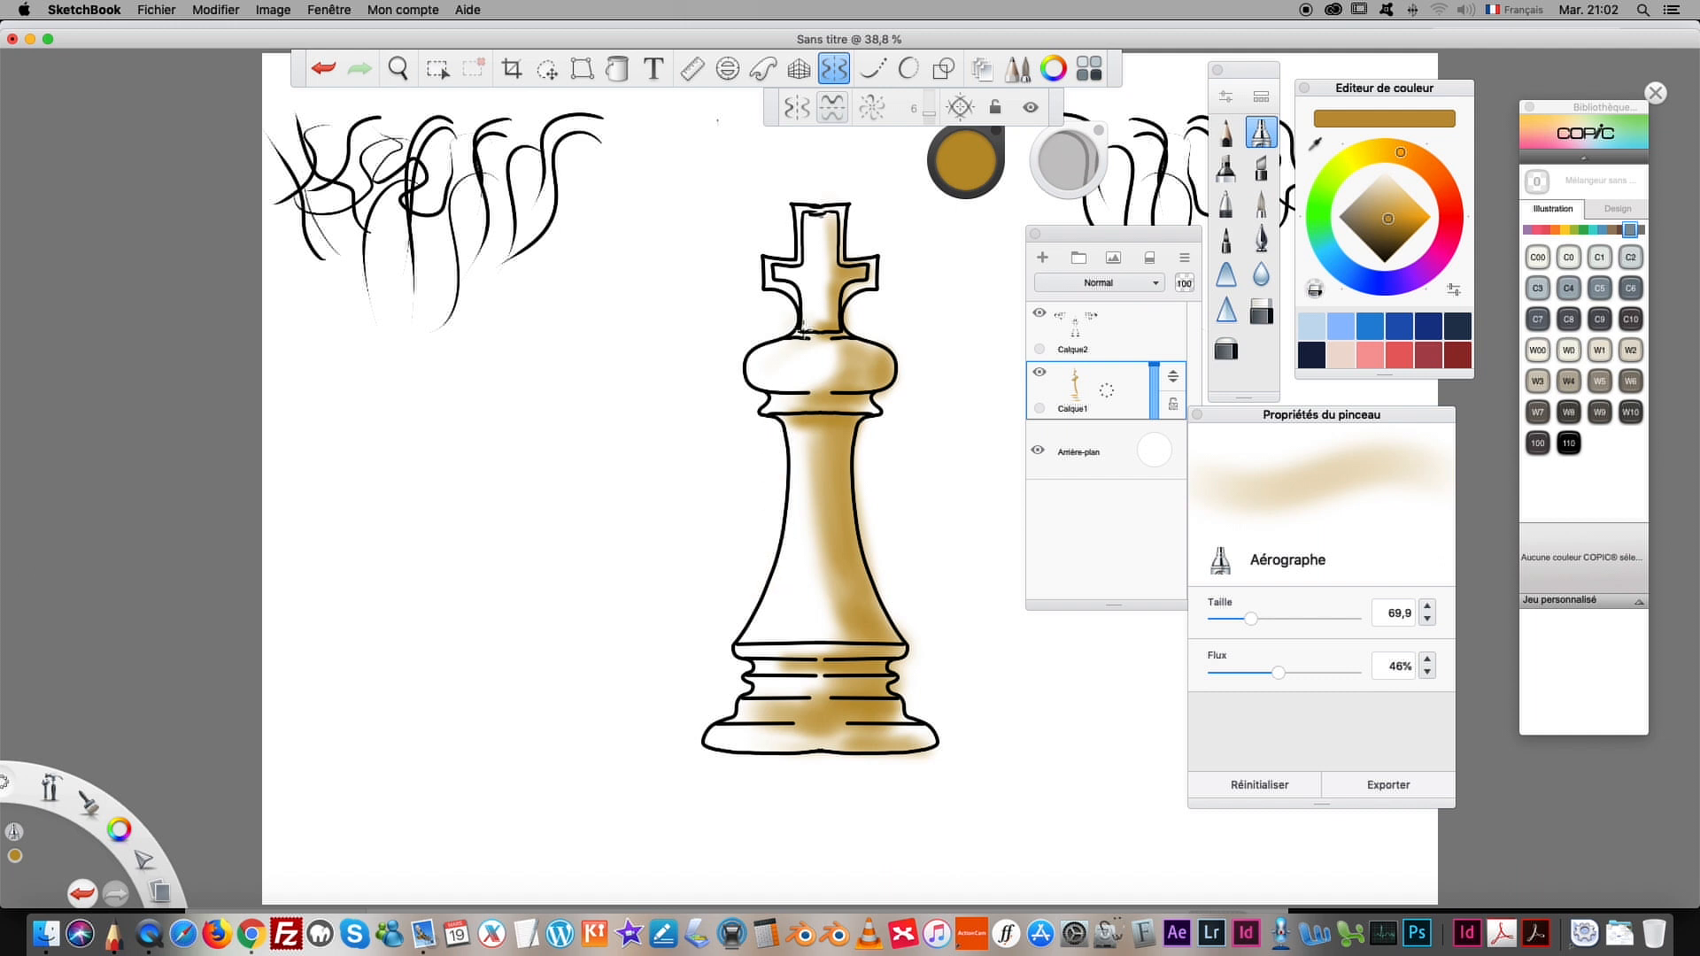
{"action": "mouse_move", "coordinate": [804, 386]}
{"action": "left_mouse_down"}
{"action": "mouse_move", "coordinate": [781, 388]}
{"action": "mouse_move", "coordinate": [789, 405]}
{"action": "mouse_move", "coordinate": [874, 412]}
{"action": "left_mouse_up"}
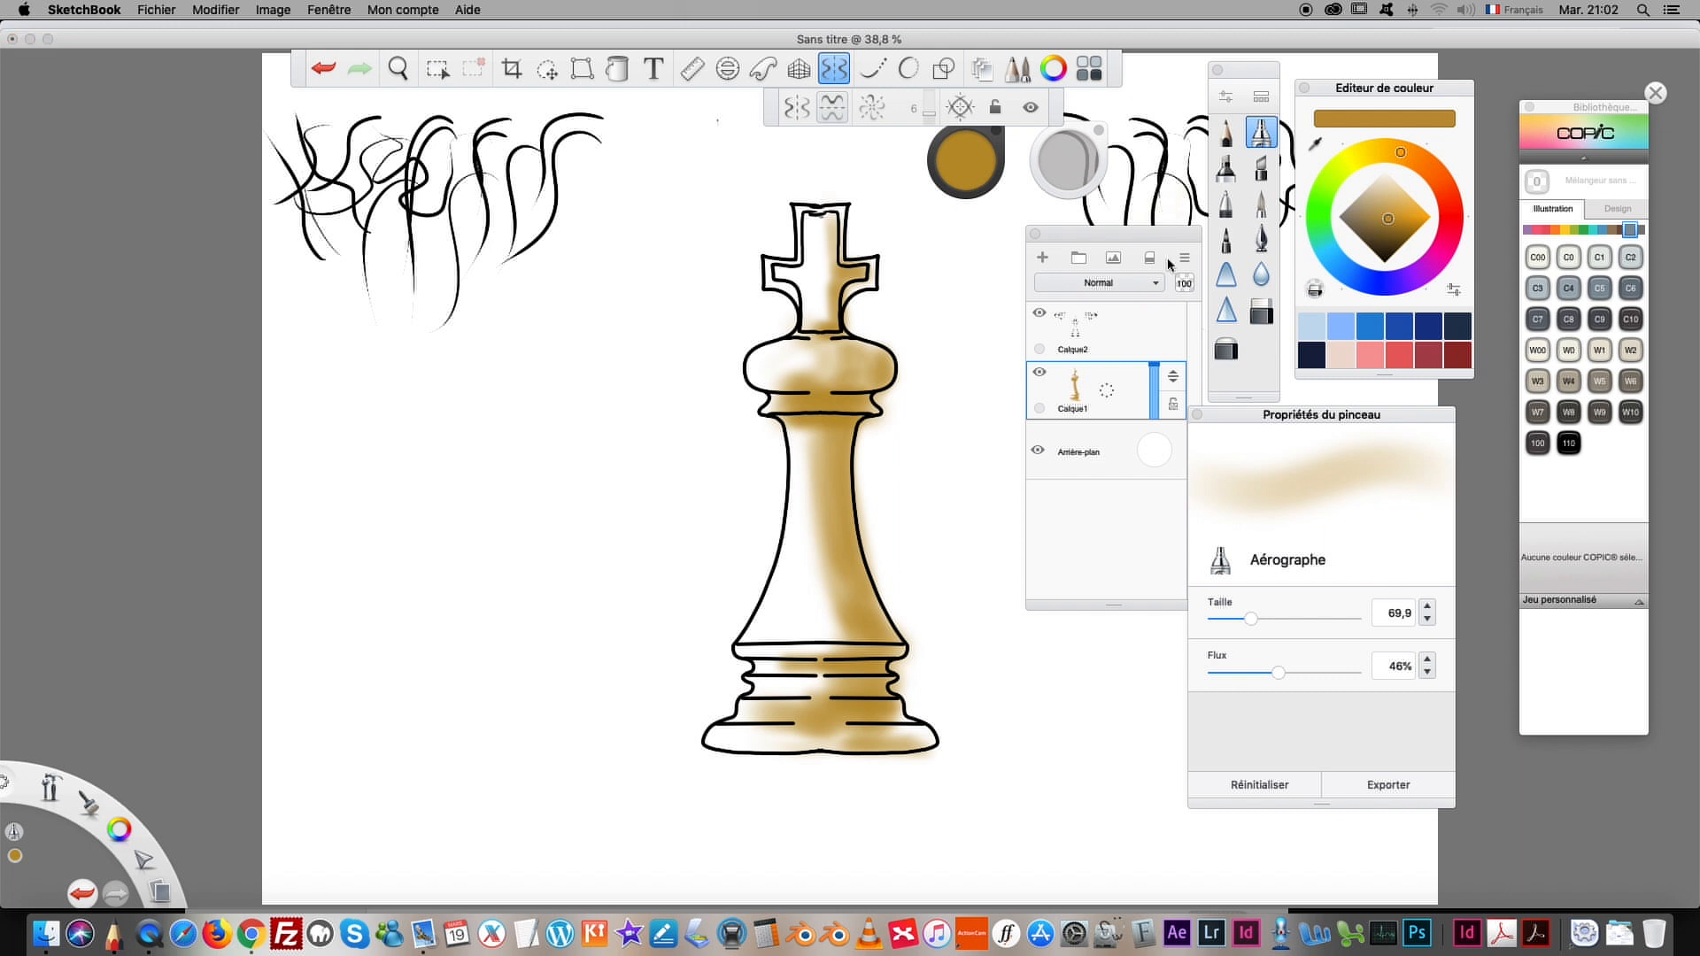
Step: Erase colour spilling past the king's outline and soft highlights on its head and body with the Soft Eraser, undoing the last change
{"action": "left_click", "coordinate": [1225, 347]}
{"action": "mouse_move", "coordinate": [873, 445]}
{"action": "left_mouse_down"}
{"action": "mouse_move", "coordinate": [872, 427]}
{"action": "mouse_move", "coordinate": [866, 497]}
{"action": "left_mouse_up"}
{"action": "mouse_move", "coordinate": [877, 387]}
{"action": "left_mouse_down"}
{"action": "mouse_move", "coordinate": [836, 425]}
{"action": "mouse_move", "coordinate": [875, 395]}
{"action": "left_mouse_up"}
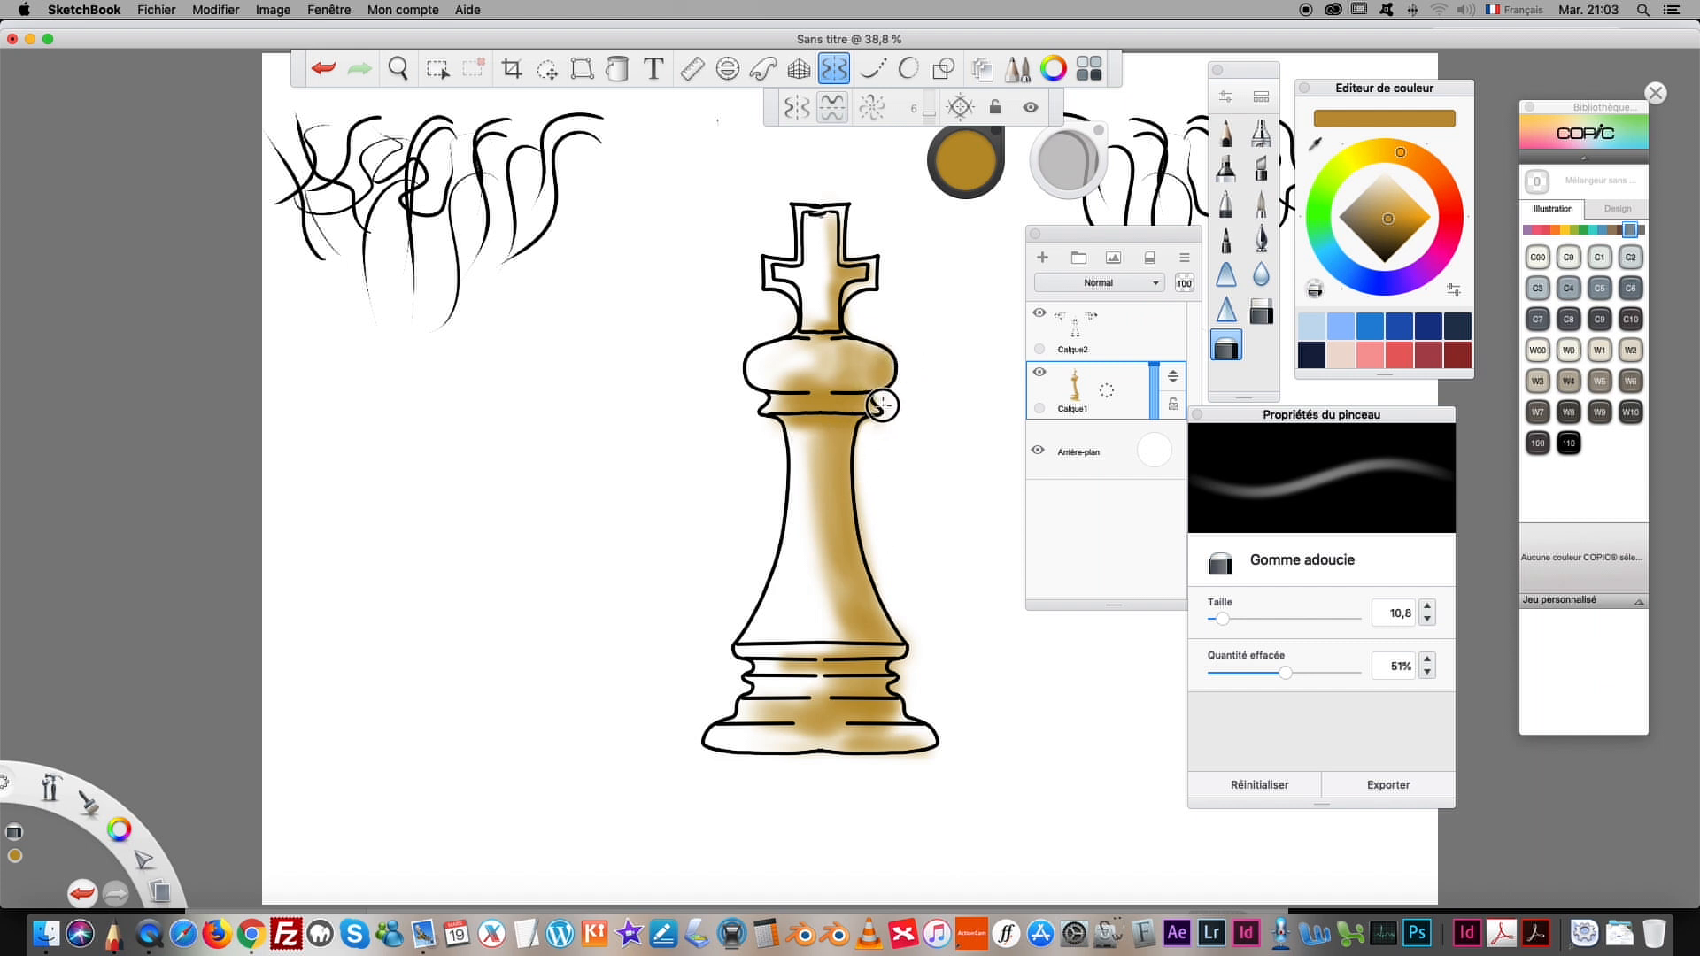
{"action": "mouse_move", "coordinate": [810, 354]}
{"action": "left_mouse_down"}
{"action": "mouse_move", "coordinate": [841, 345]}
{"action": "mouse_move", "coordinate": [815, 376]}
{"action": "mouse_move", "coordinate": [802, 531]}
{"action": "left_mouse_up"}
{"action": "left_click_drag", "start_coordinate": [819, 438], "coordinate": [841, 594]}
{"action": "left_click", "coordinate": [340, 74]}
{"action": "left_click", "coordinate": [1228, 348]}
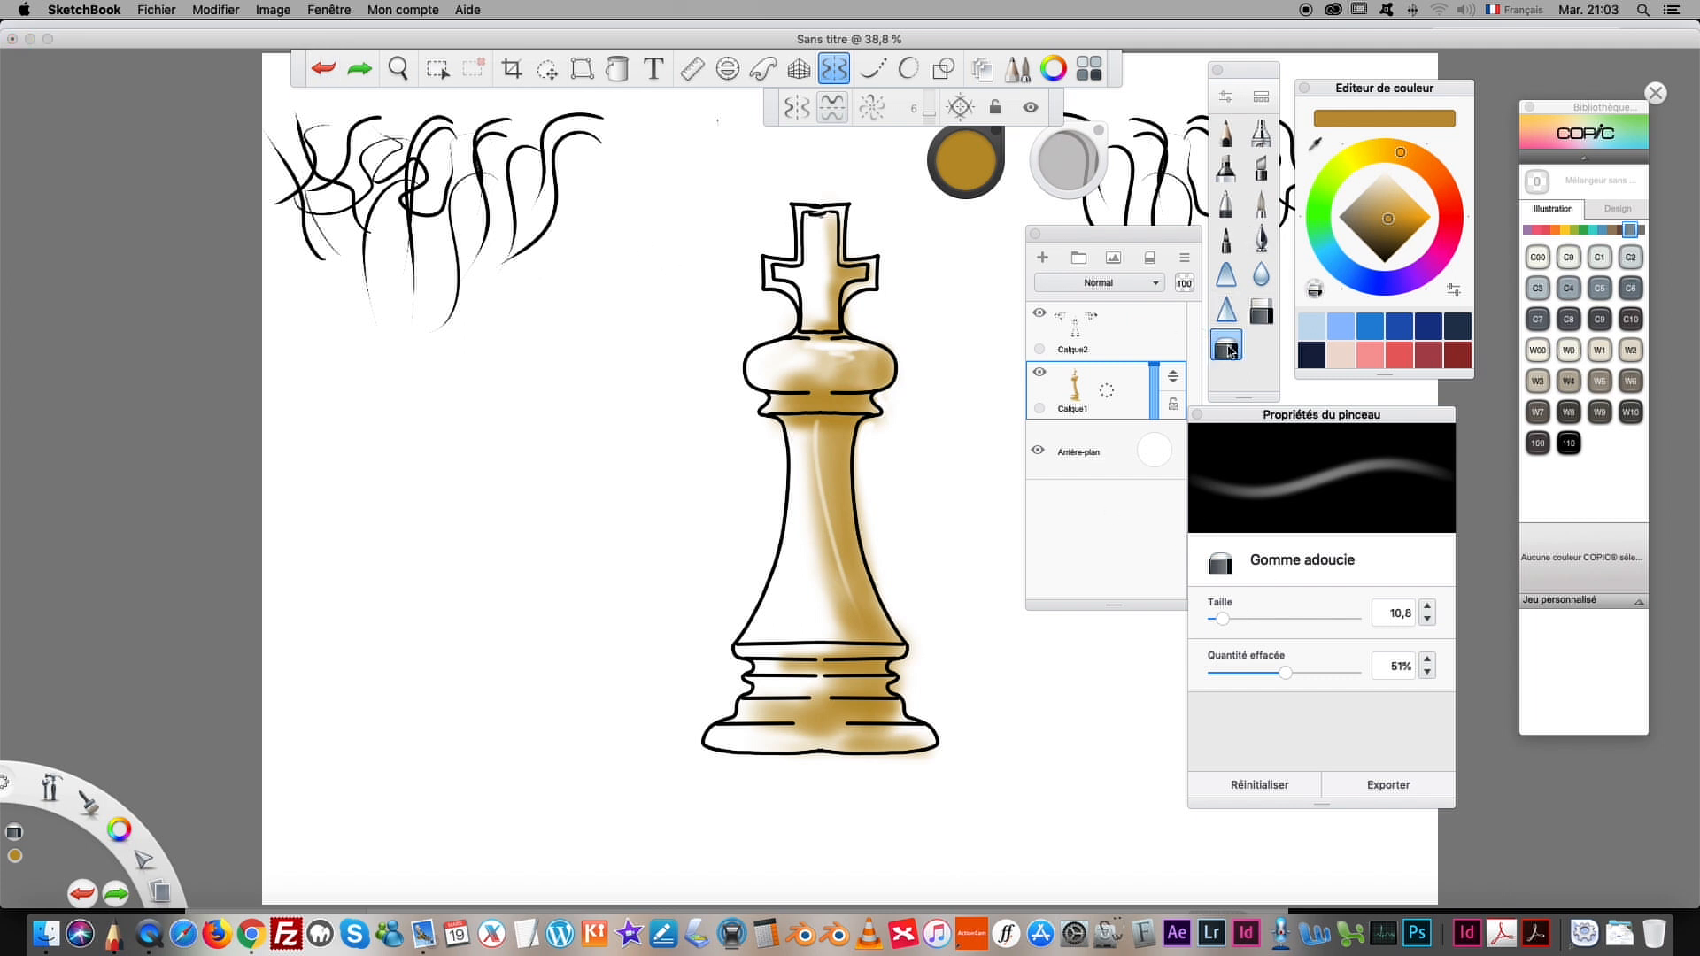
Step: With the Soft Eraser at size 17.8 and 34%, mirroring off, erase straight Line-shape highlights on head and base, and raise it to 44%
{"action": "left_click_drag", "start_coordinate": [1283, 669], "coordinate": [1261, 673]}
{"action": "left_click_drag", "start_coordinate": [1222, 618], "coordinate": [1232, 618]}
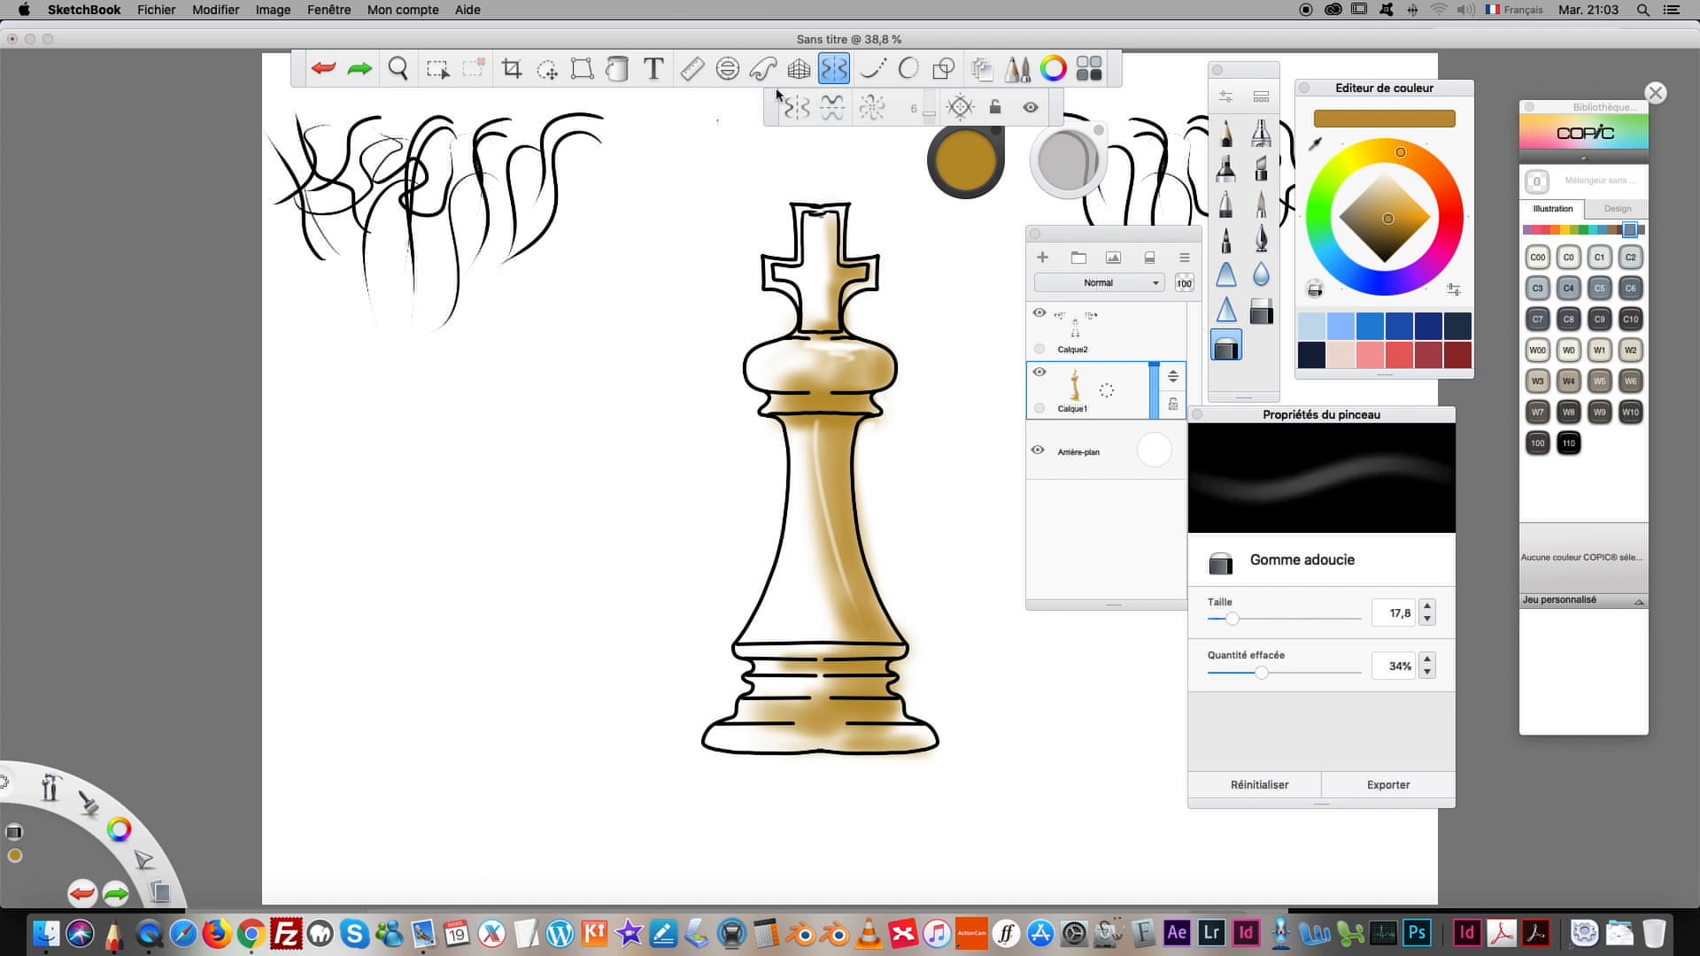
{"action": "left_click", "coordinate": [826, 76]}
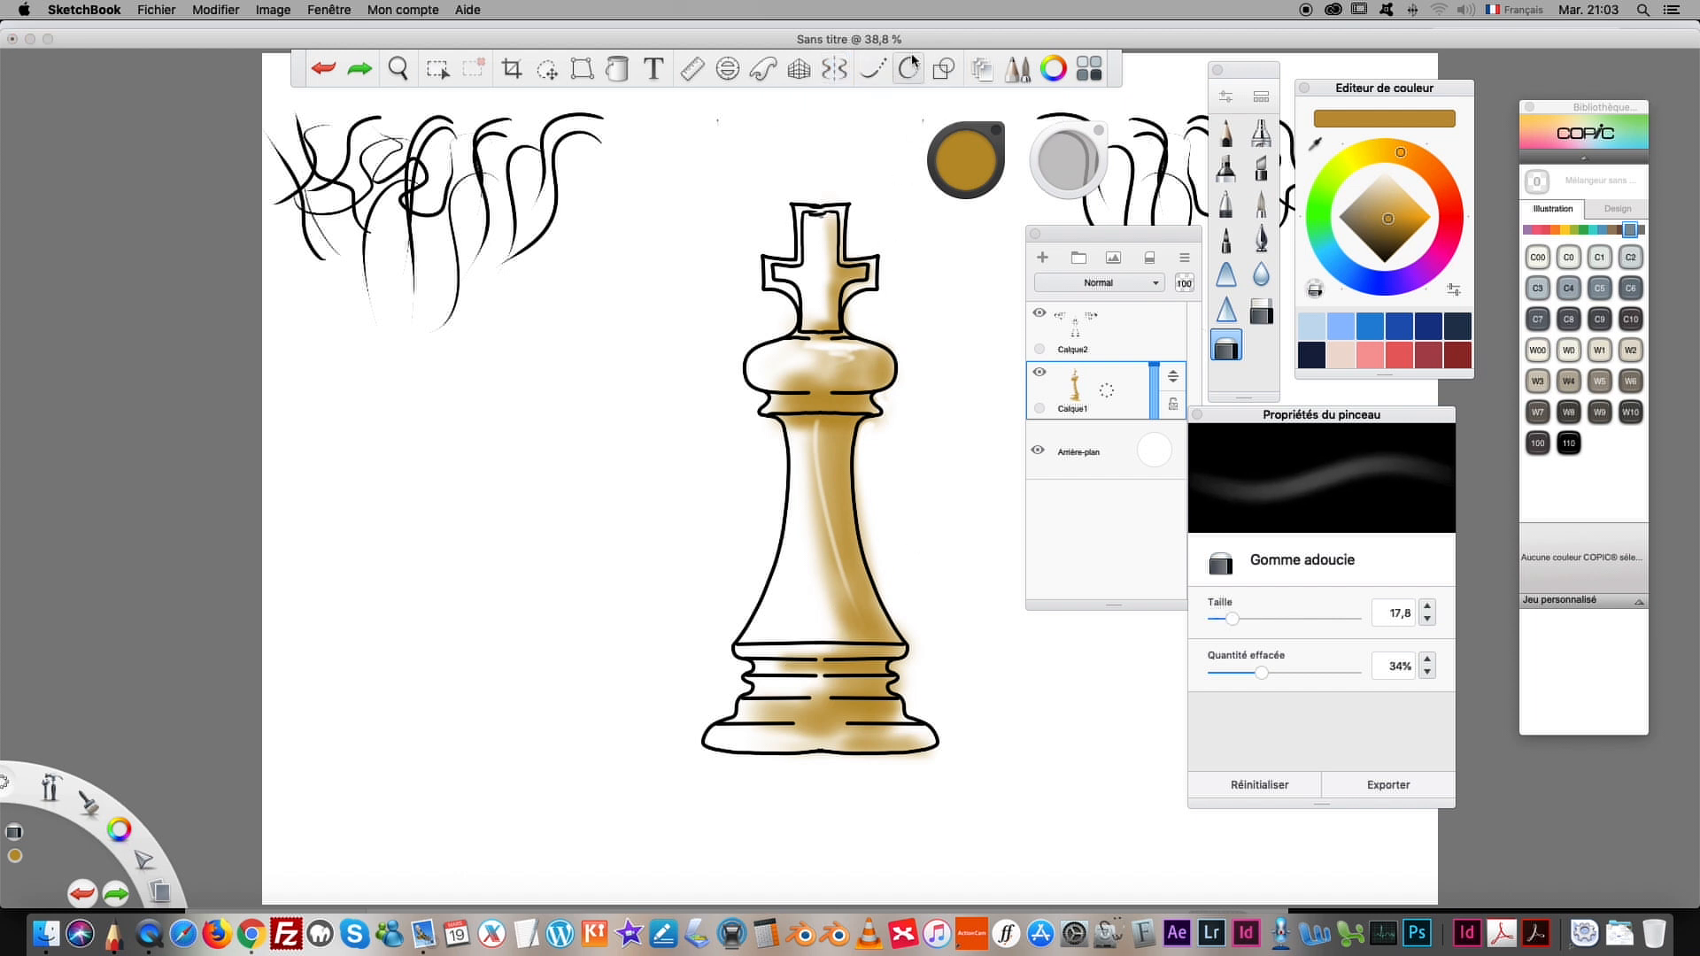
{"action": "left_click", "coordinate": [944, 68]}
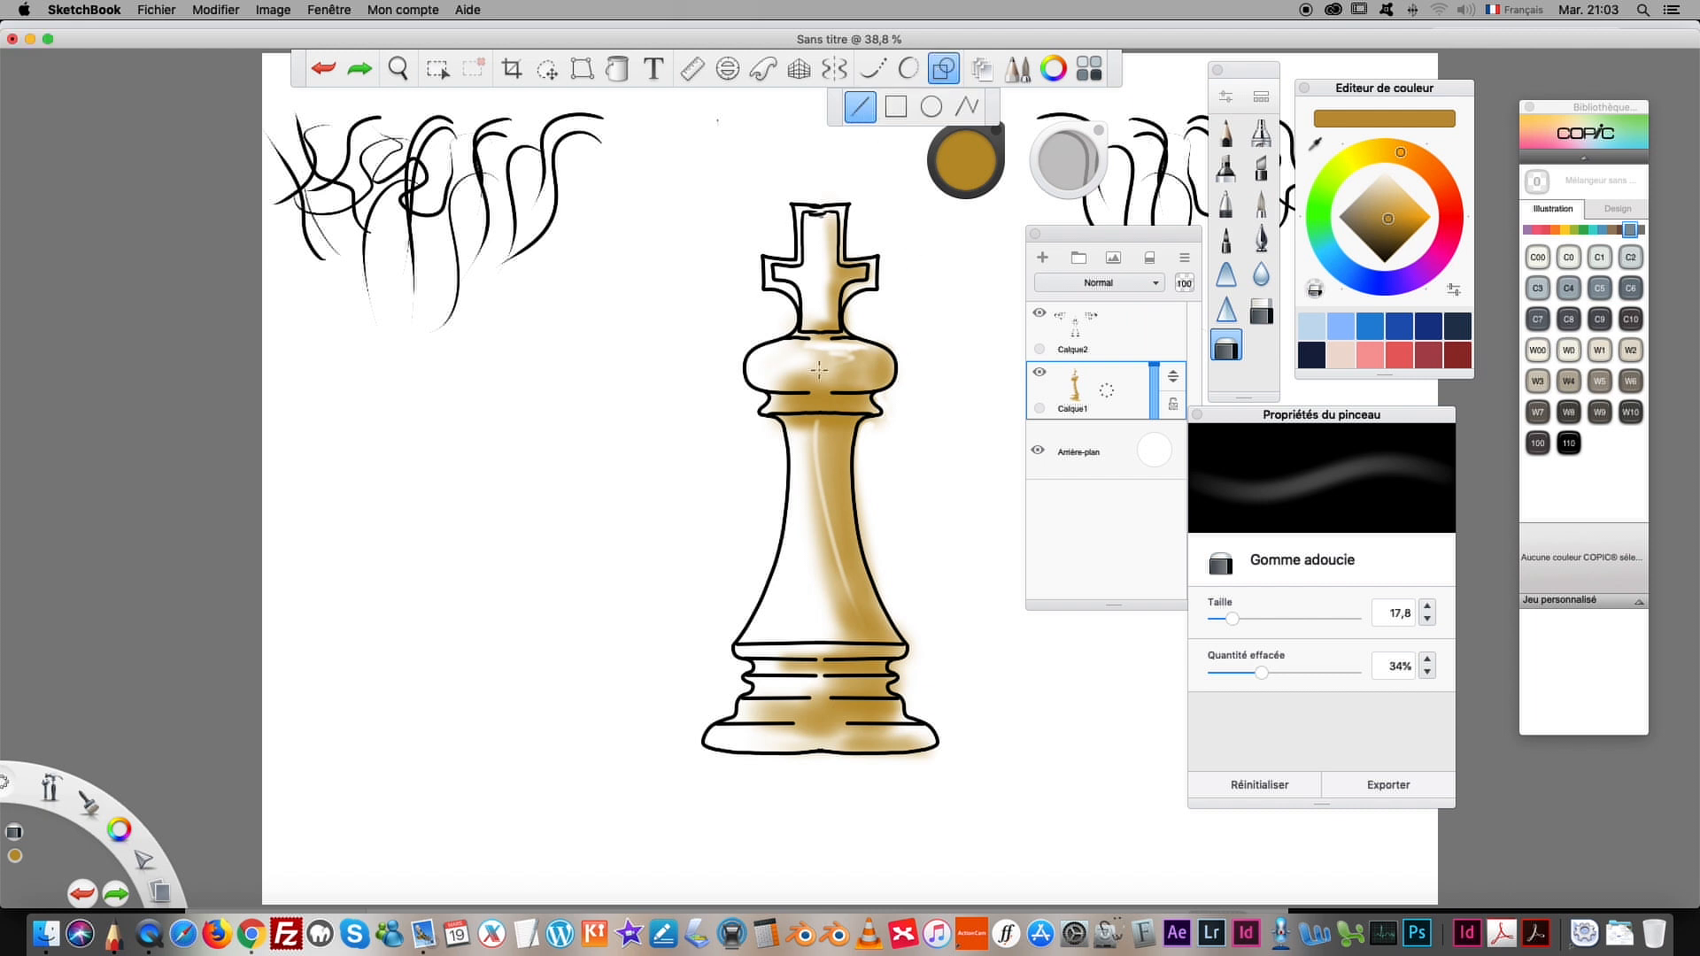
{"action": "mouse_move", "coordinate": [807, 352]}
{"action": "left_mouse_down"}
{"action": "mouse_move", "coordinate": [876, 352]}
{"action": "mouse_move", "coordinate": [834, 356]}
{"action": "left_mouse_up"}
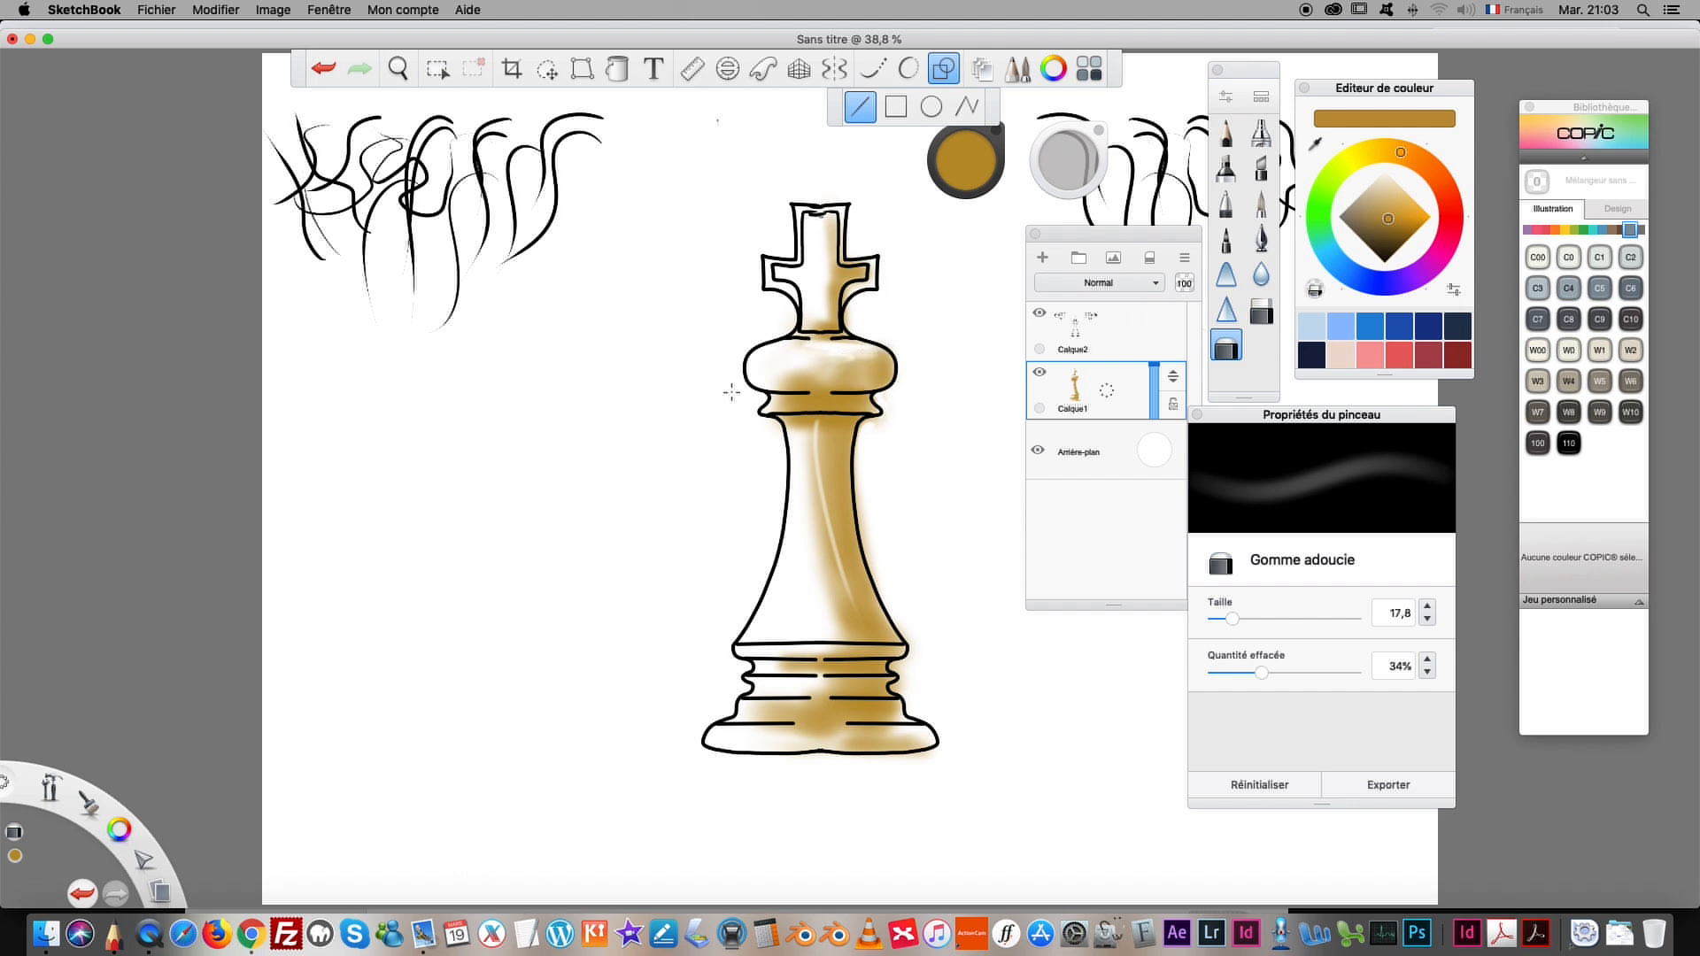
{"action": "left_click_drag", "start_coordinate": [840, 653], "coordinate": [885, 649]}
{"action": "left_click_drag", "start_coordinate": [805, 649], "coordinate": [865, 649]}
{"action": "mouse_move", "coordinate": [876, 734]}
{"action": "left_mouse_down"}
{"action": "mouse_move", "coordinate": [902, 727]}
{"action": "mouse_move", "coordinate": [801, 726]}
{"action": "mouse_move", "coordinate": [893, 679]}
{"action": "left_mouse_up"}
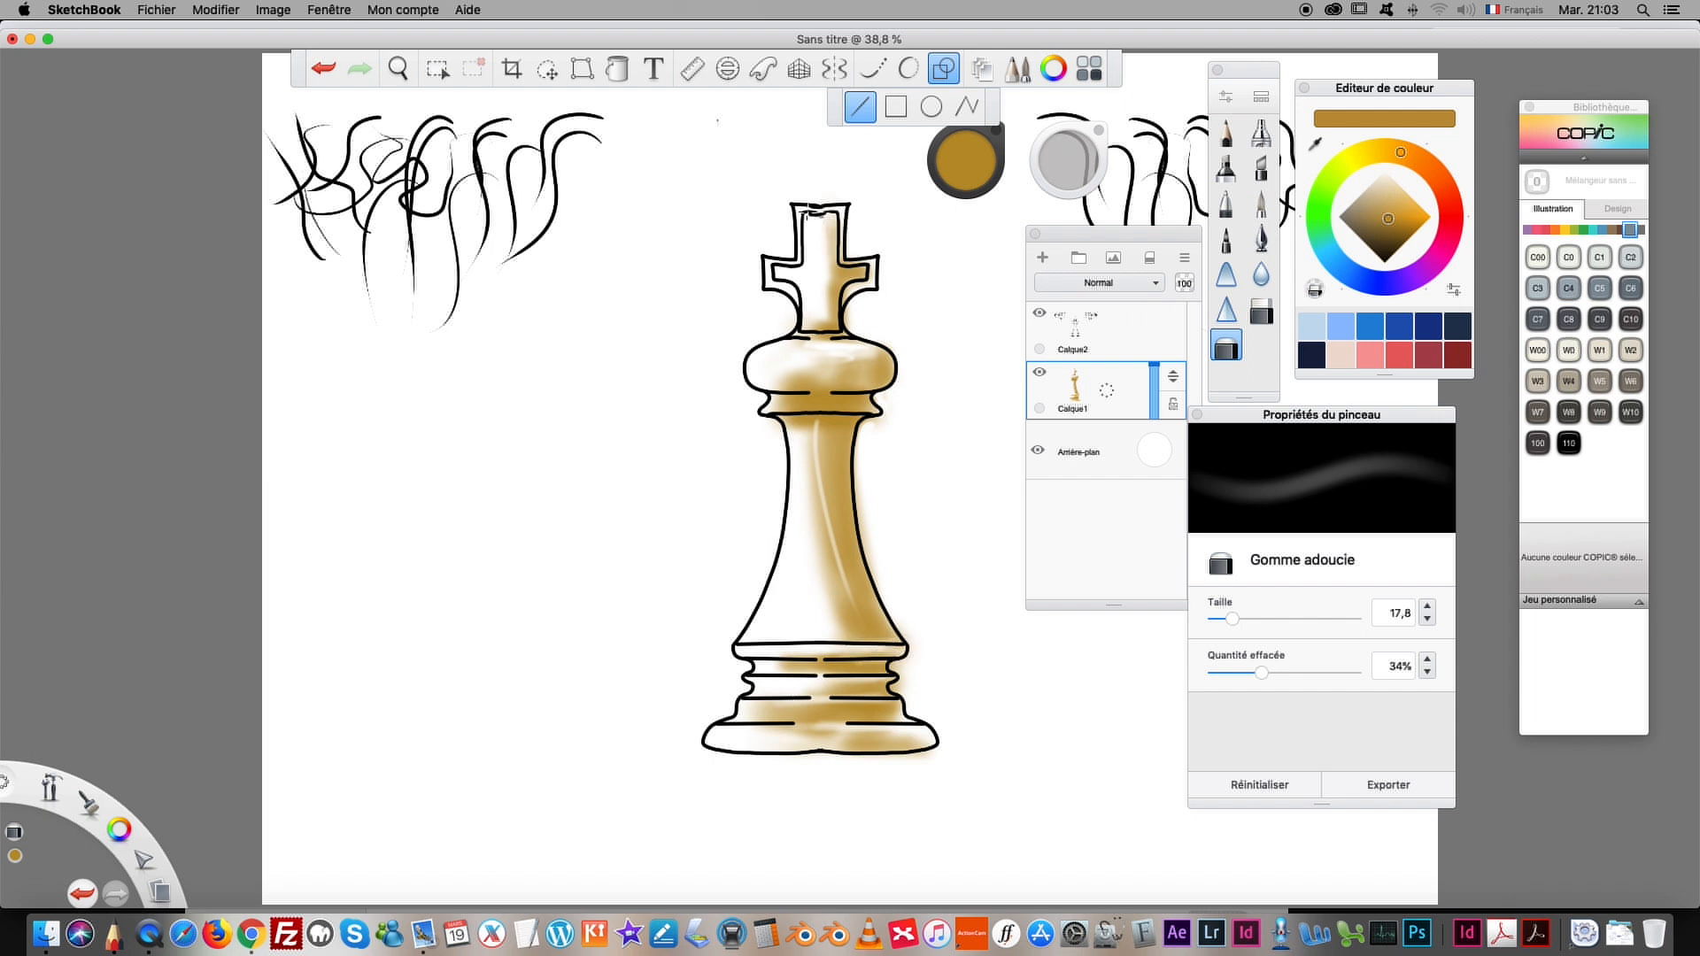
{"action": "left_click_drag", "start_coordinate": [1231, 618], "coordinate": [1276, 672]}
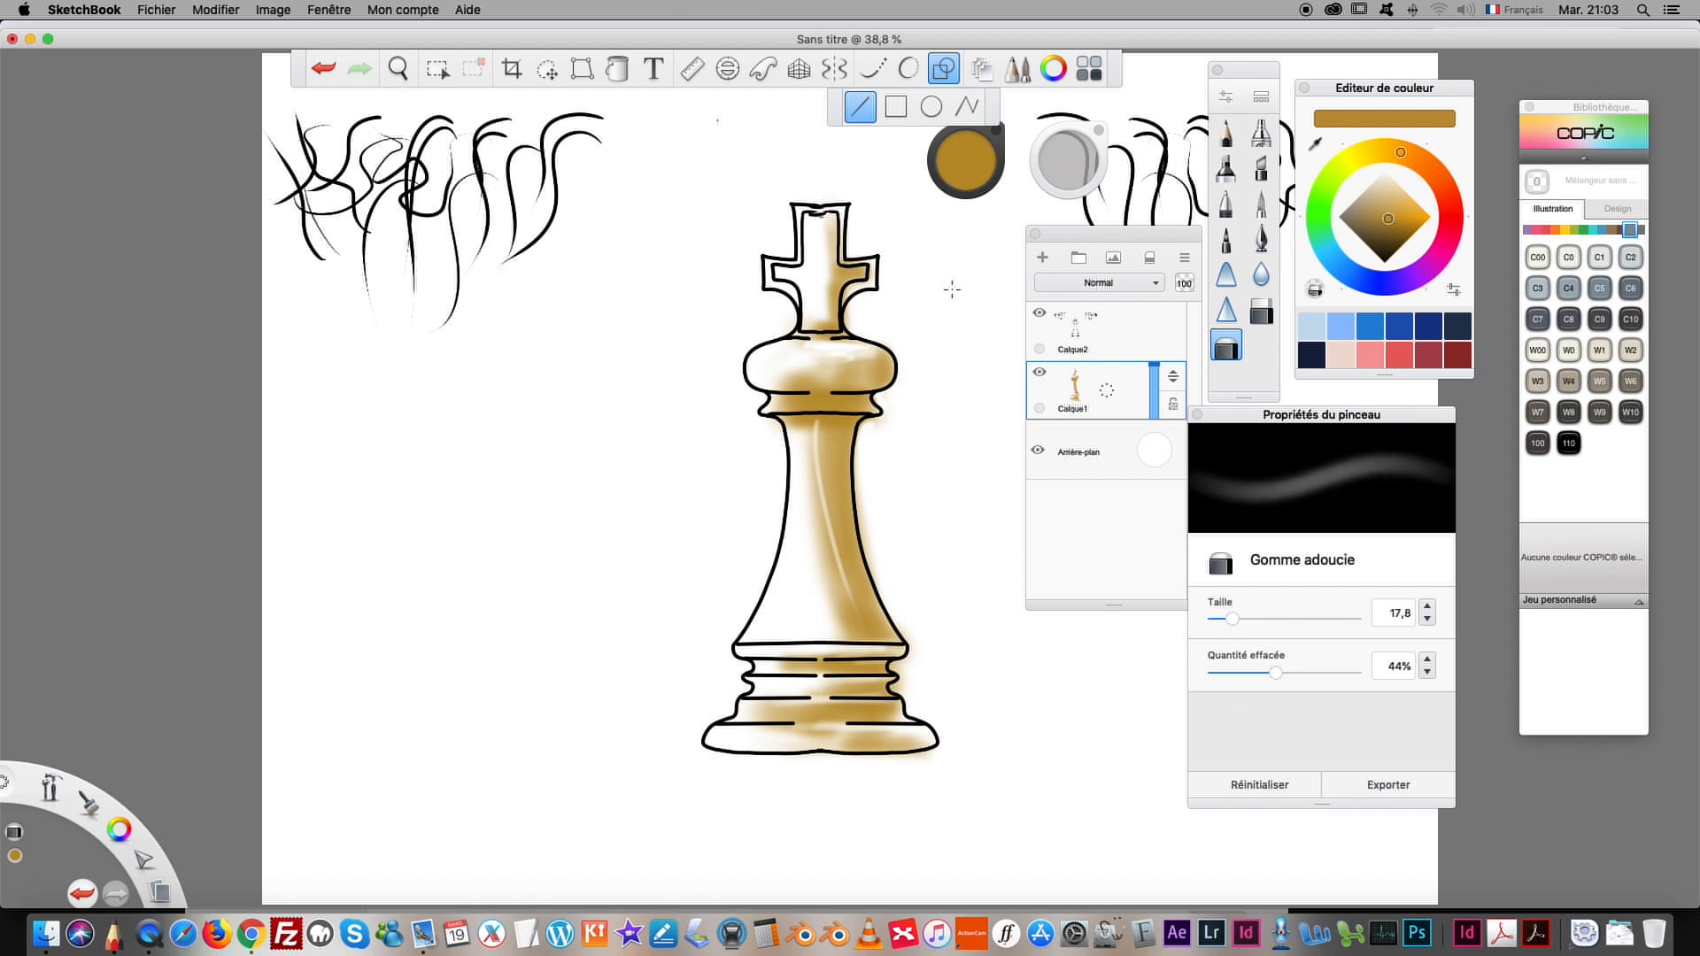
Step: Select layer Calque2 and switch to the black inking pen, moving the layer and brush palettes beside the king
{"action": "left_click_drag", "start_coordinate": [1070, 241], "coordinate": [972, 279]}
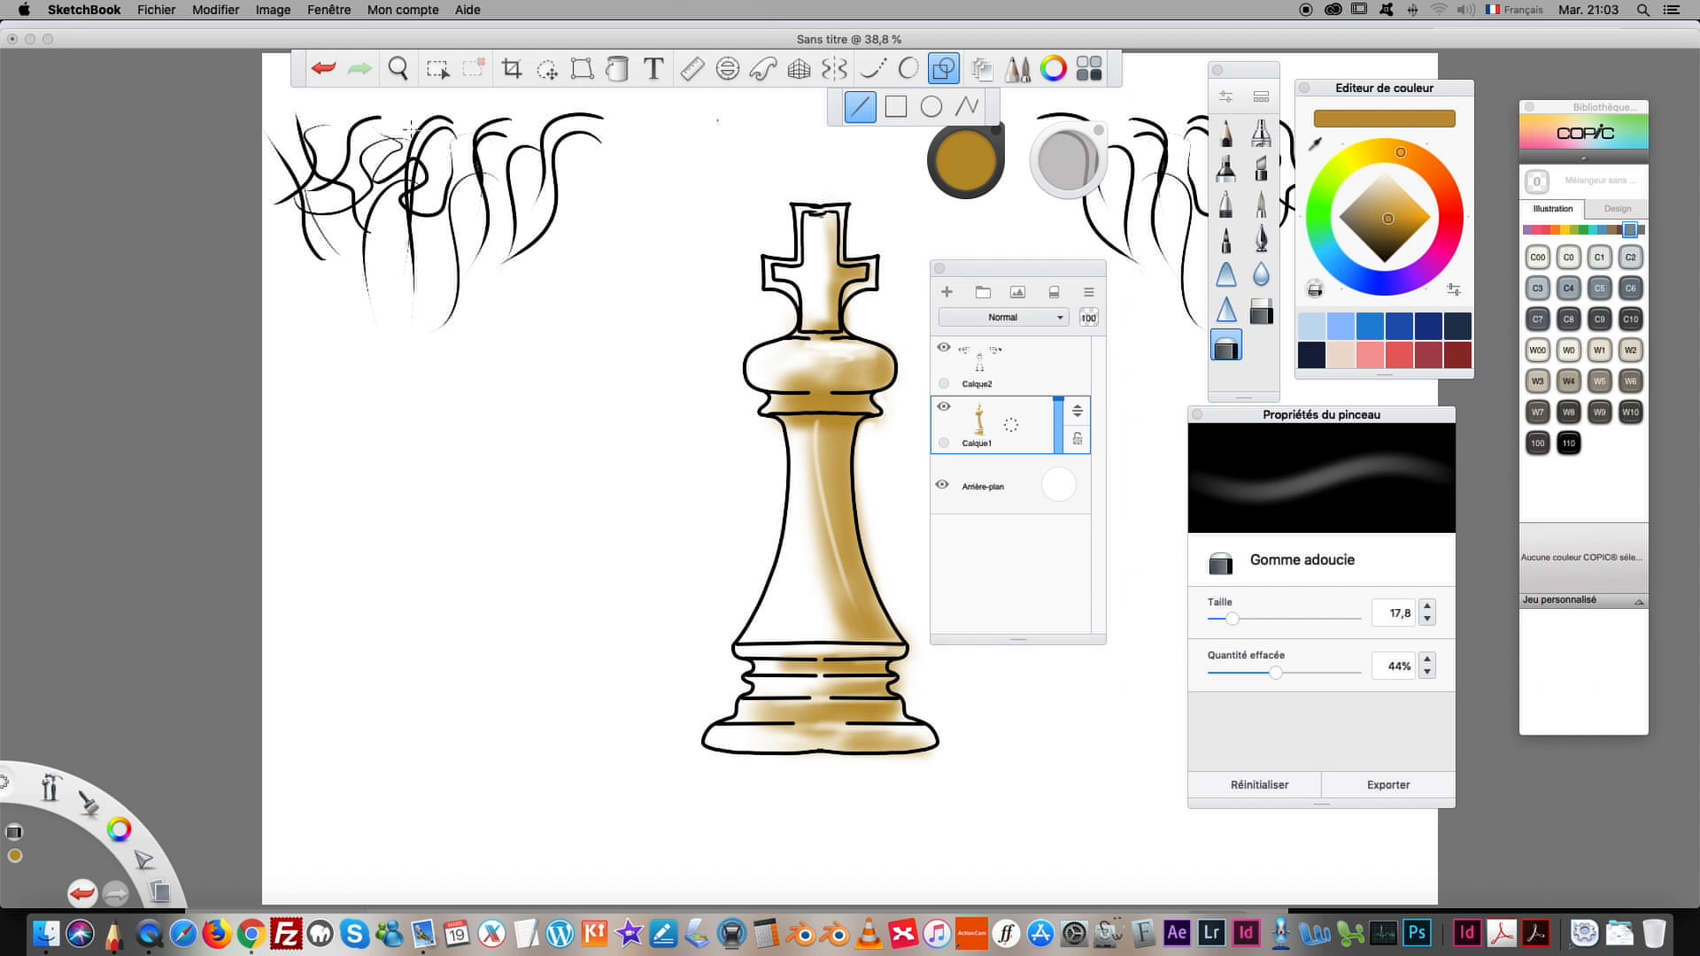
{"action": "left_click", "coordinate": [1030, 386]}
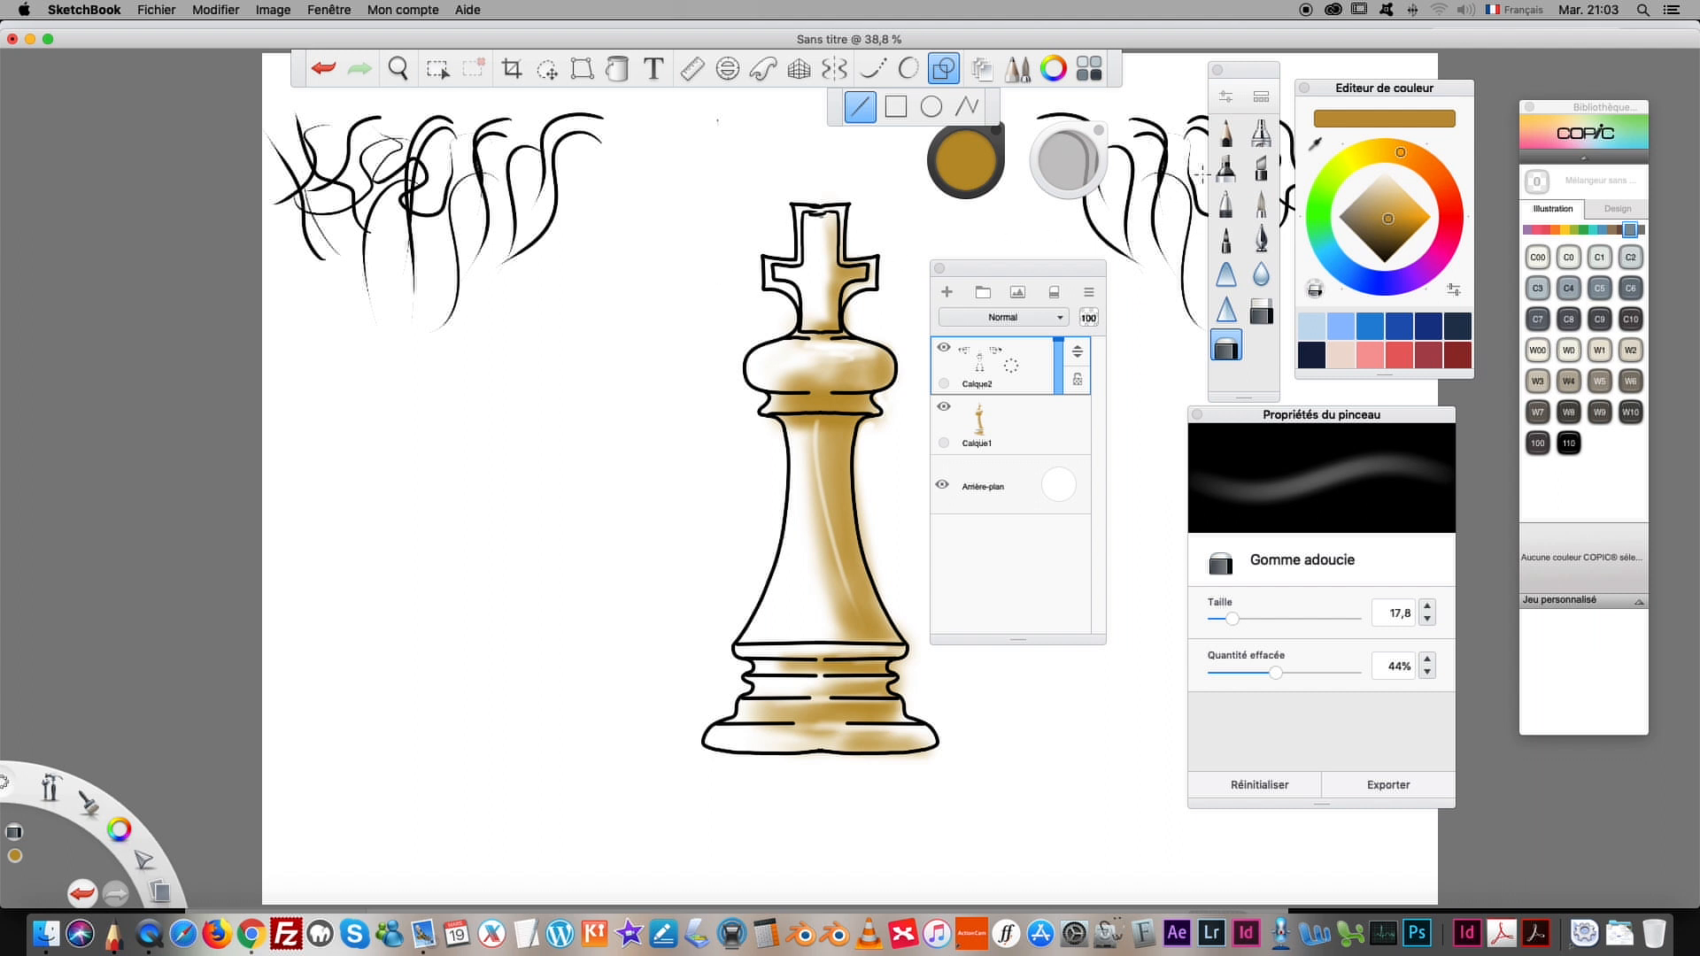
{"action": "mouse_move", "coordinate": [1227, 86]}
{"action": "left_mouse_down"}
{"action": "mouse_move", "coordinate": [986, 143]}
{"action": "mouse_move", "coordinate": [864, 107]}
{"action": "left_mouse_up"}
{"action": "left_click", "coordinate": [1237, 79]}
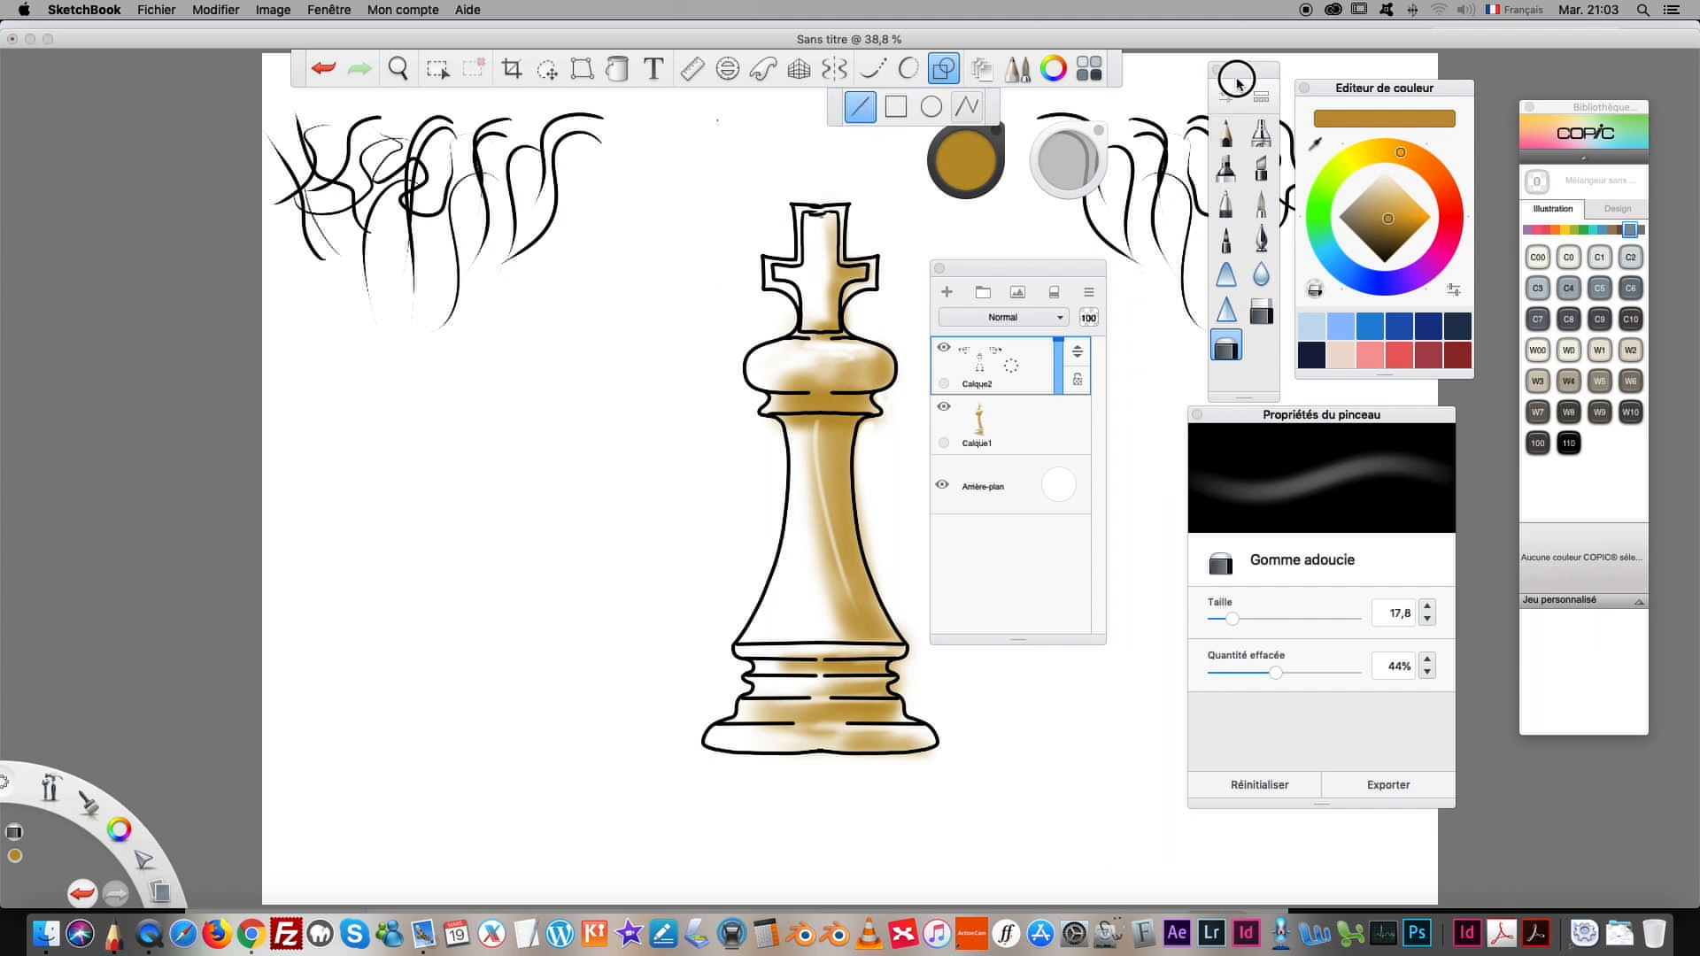
{"action": "mouse_move", "coordinate": [1249, 69]}
{"action": "left_mouse_down"}
{"action": "mouse_move", "coordinate": [1147, 277]}
{"action": "mouse_move", "coordinate": [1161, 263]}
{"action": "left_mouse_up"}
{"action": "left_click", "coordinate": [1169, 420]}
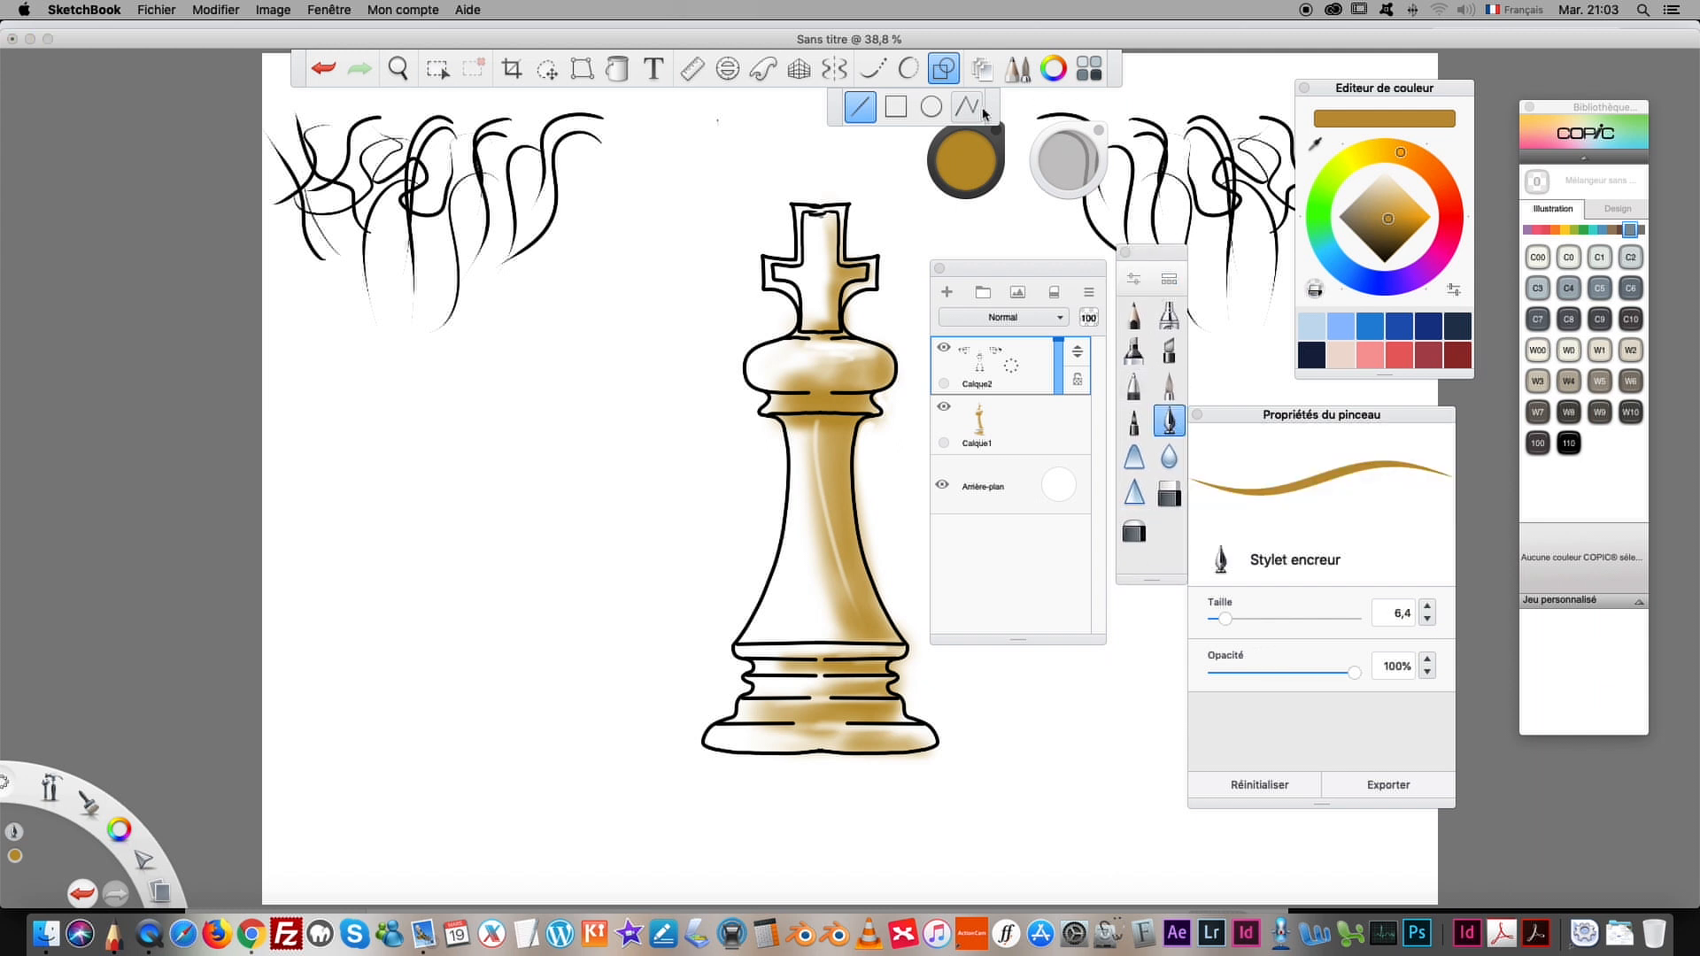
{"action": "left_click", "coordinate": [959, 170]}
{"action": "left_click_drag", "start_coordinate": [967, 172], "coordinate": [964, 199]}
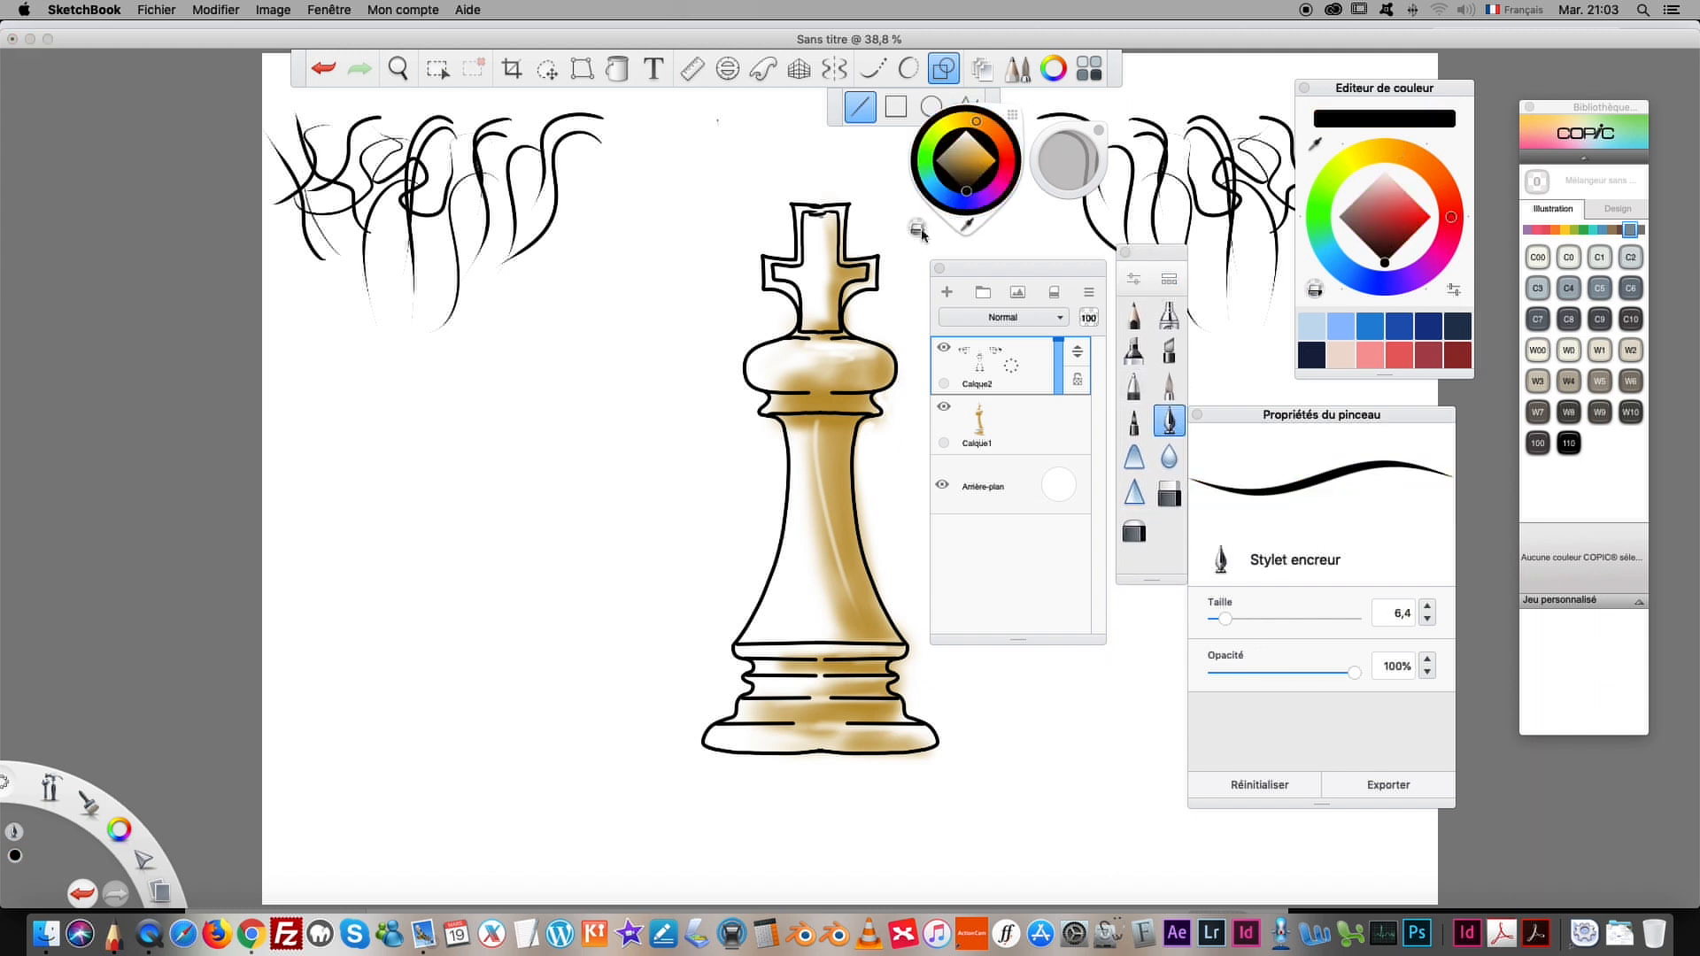
{"action": "left_click", "coordinate": [1167, 422]}
Step: Draw a short straight test line with the Line shape, leave the shape tool, and add freehand test strokes left of the king
{"action": "left_click_drag", "start_coordinate": [660, 202], "coordinate": [636, 175]}
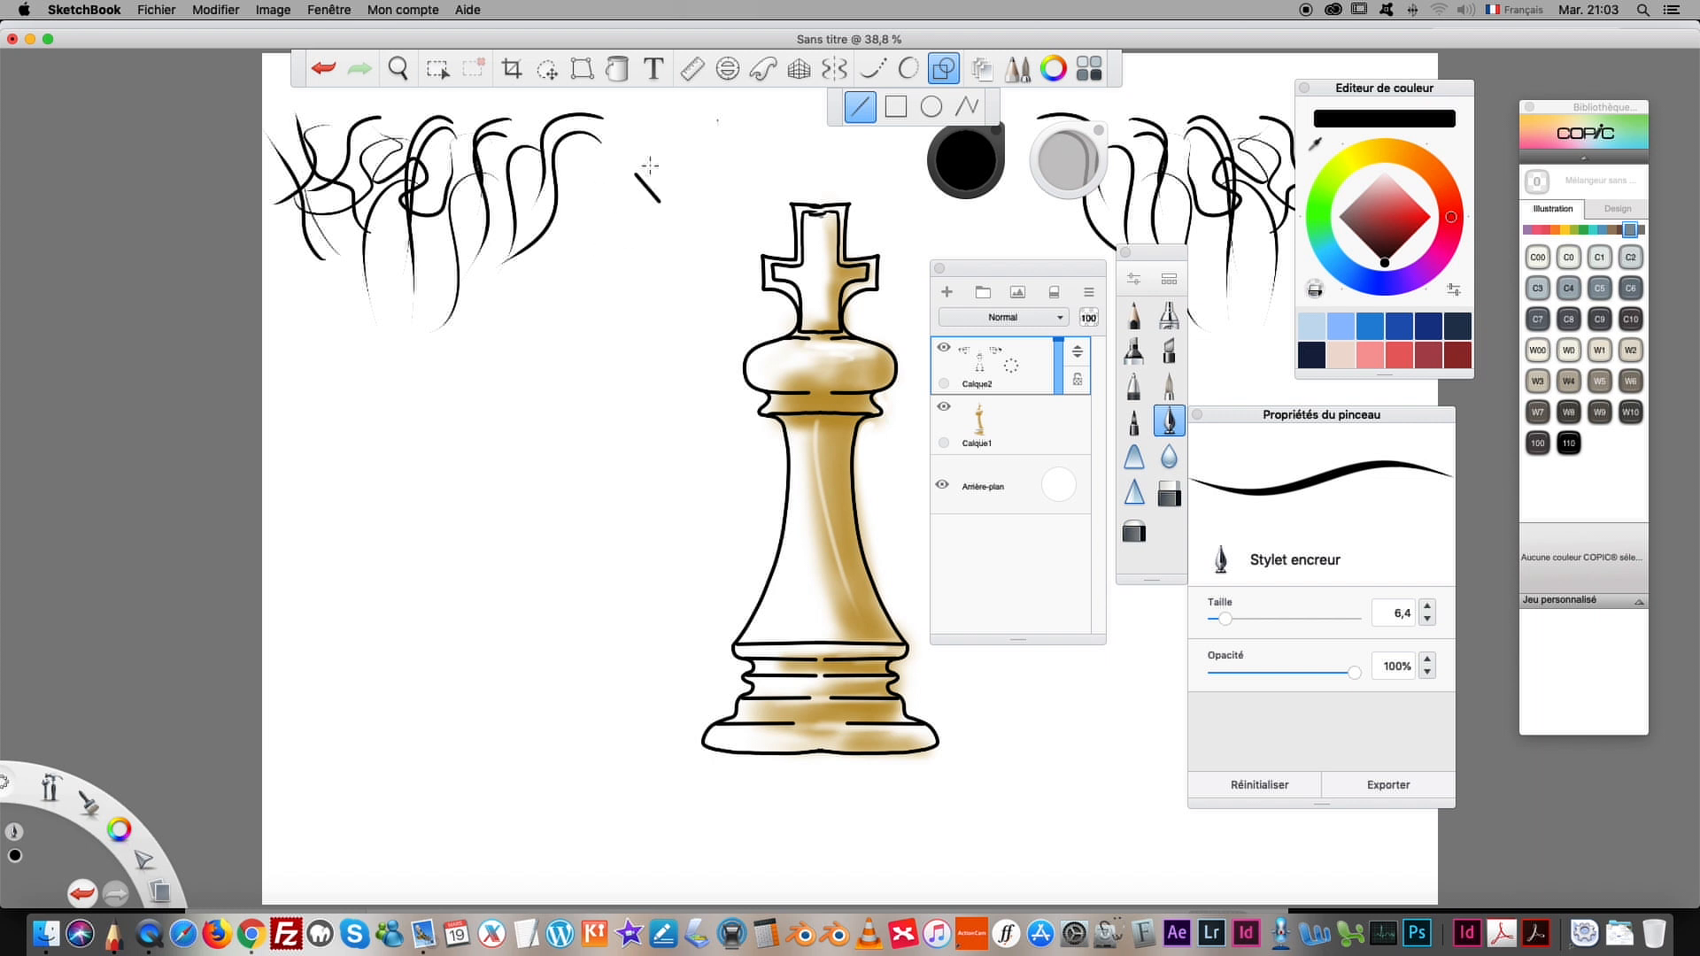
{"action": "left_click", "coordinate": [872, 70]}
{"action": "left_click", "coordinate": [872, 70]}
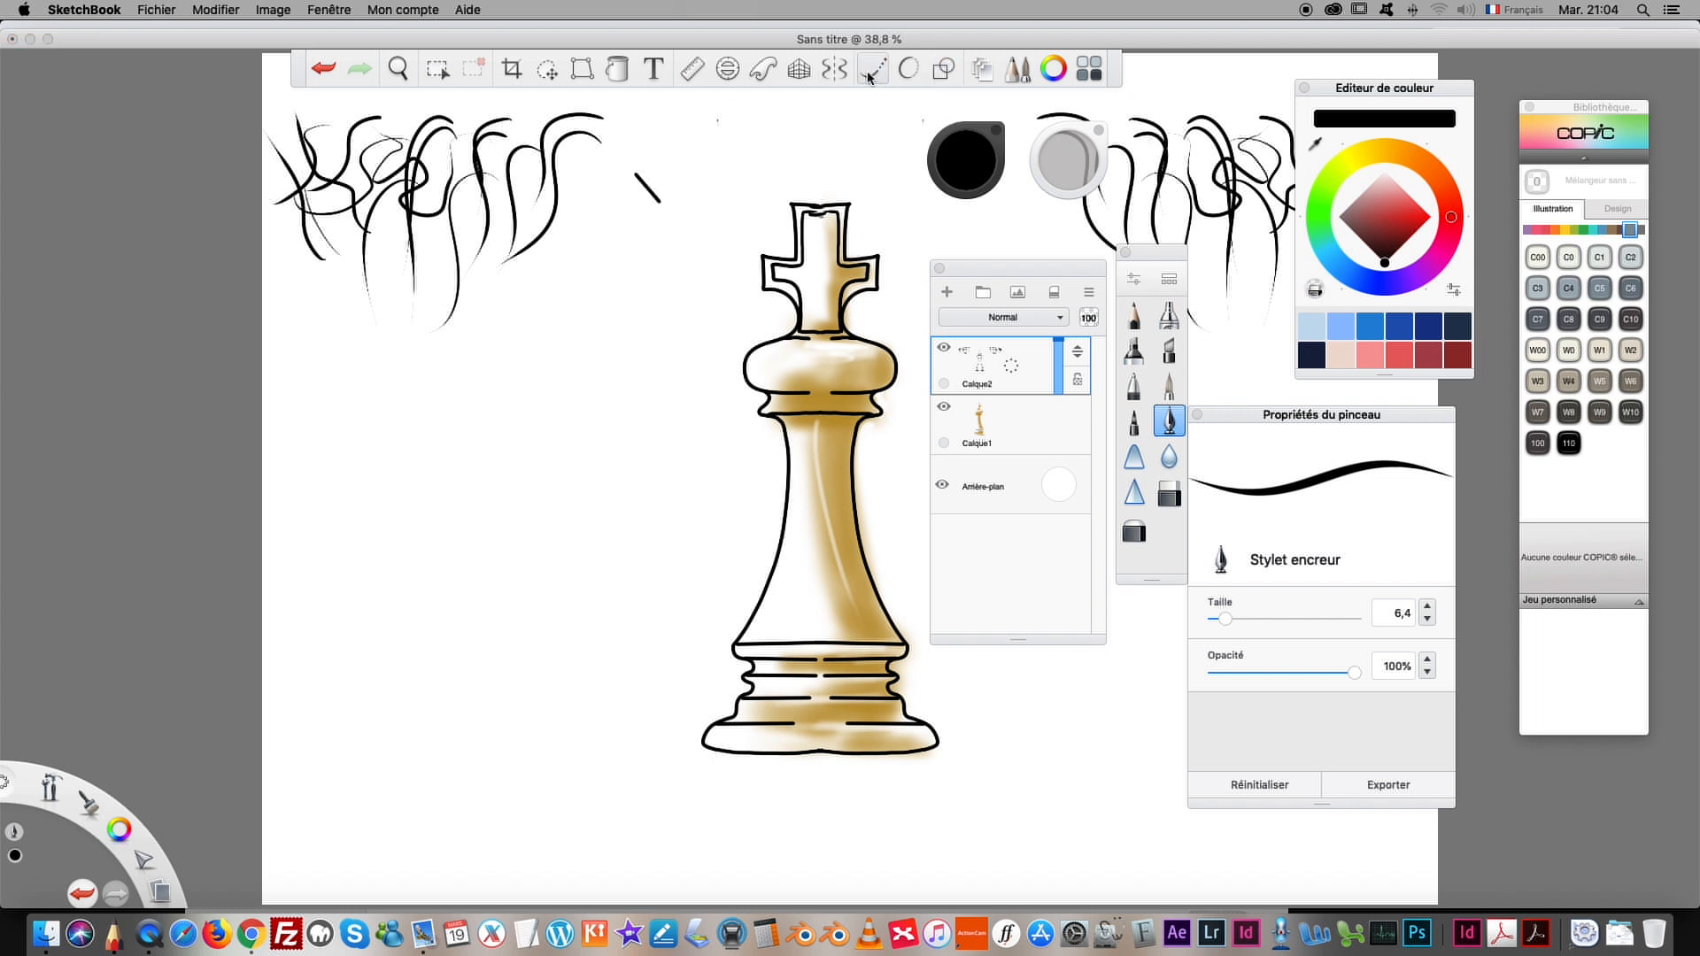
{"action": "mouse_move", "coordinate": [706, 125]}
{"action": "left_mouse_down"}
{"action": "mouse_move", "coordinate": [655, 216]}
{"action": "mouse_move", "coordinate": [523, 277]}
{"action": "left_mouse_up"}
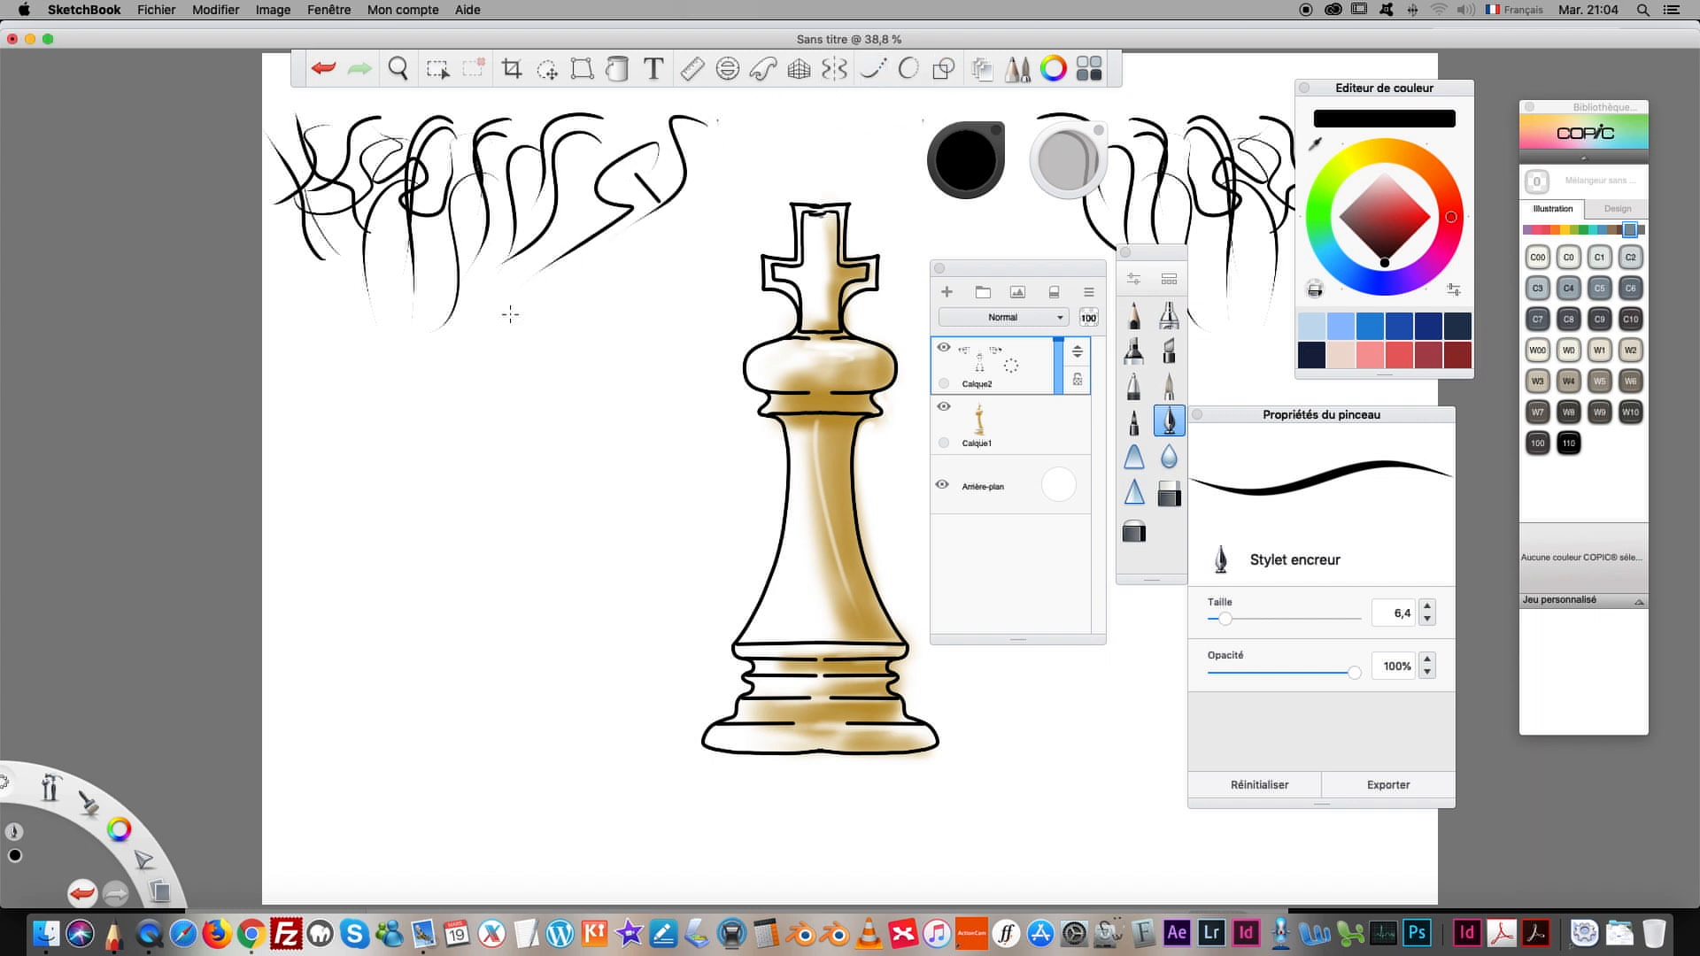
{"action": "mouse_move", "coordinate": [622, 309]}
{"action": "left_mouse_down"}
{"action": "mouse_move", "coordinate": [651, 436]}
{"action": "mouse_move", "coordinate": [620, 450]}
{"action": "left_mouse_up"}
{"action": "mouse_move", "coordinate": [592, 284]}
{"action": "left_mouse_down"}
{"action": "mouse_move", "coordinate": [602, 439]}
{"action": "mouse_move", "coordinate": [588, 438]}
{"action": "left_mouse_up"}
{"action": "left_click_drag", "start_coordinate": [584, 420], "coordinate": [570, 469]}
{"action": "left_click_drag", "start_coordinate": [583, 378], "coordinate": [565, 308]}
{"action": "left_click_drag", "start_coordinate": [569, 463], "coordinate": [556, 290]}
{"action": "left_click_drag", "start_coordinate": [586, 449], "coordinate": [561, 298]}
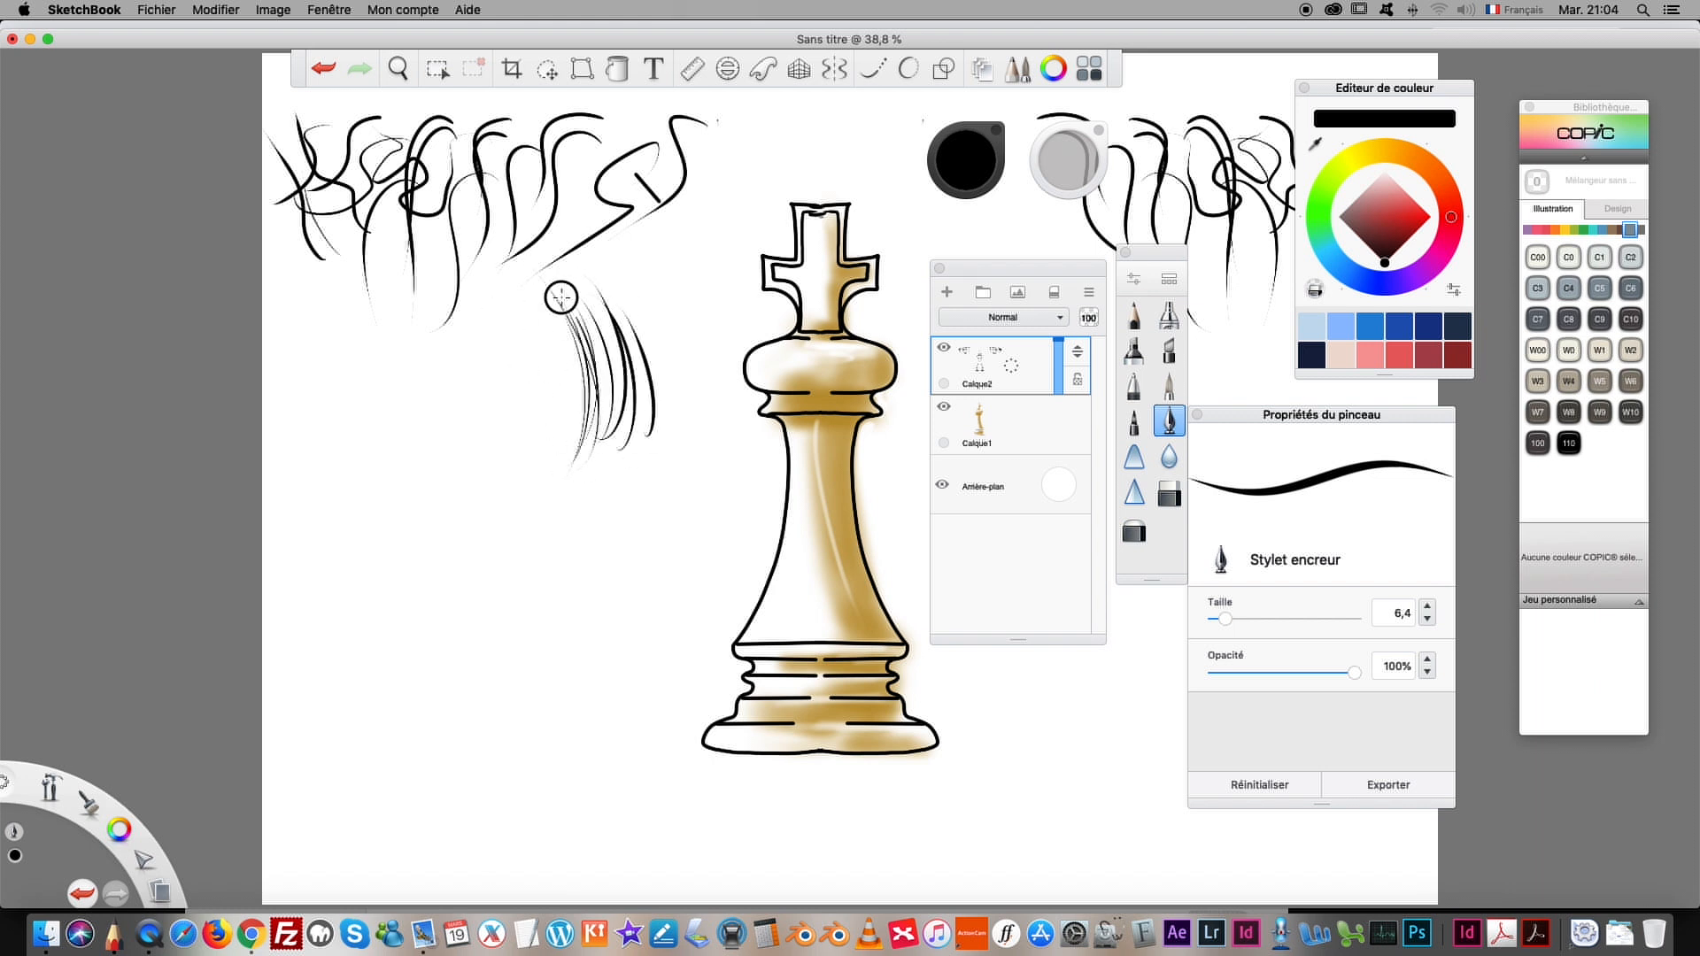
{"action": "mouse_move", "coordinate": [550, 447]}
{"action": "left_mouse_down"}
{"action": "mouse_move", "coordinate": [492, 376]}
{"action": "mouse_move", "coordinate": [343, 487]}
{"action": "left_mouse_up"}
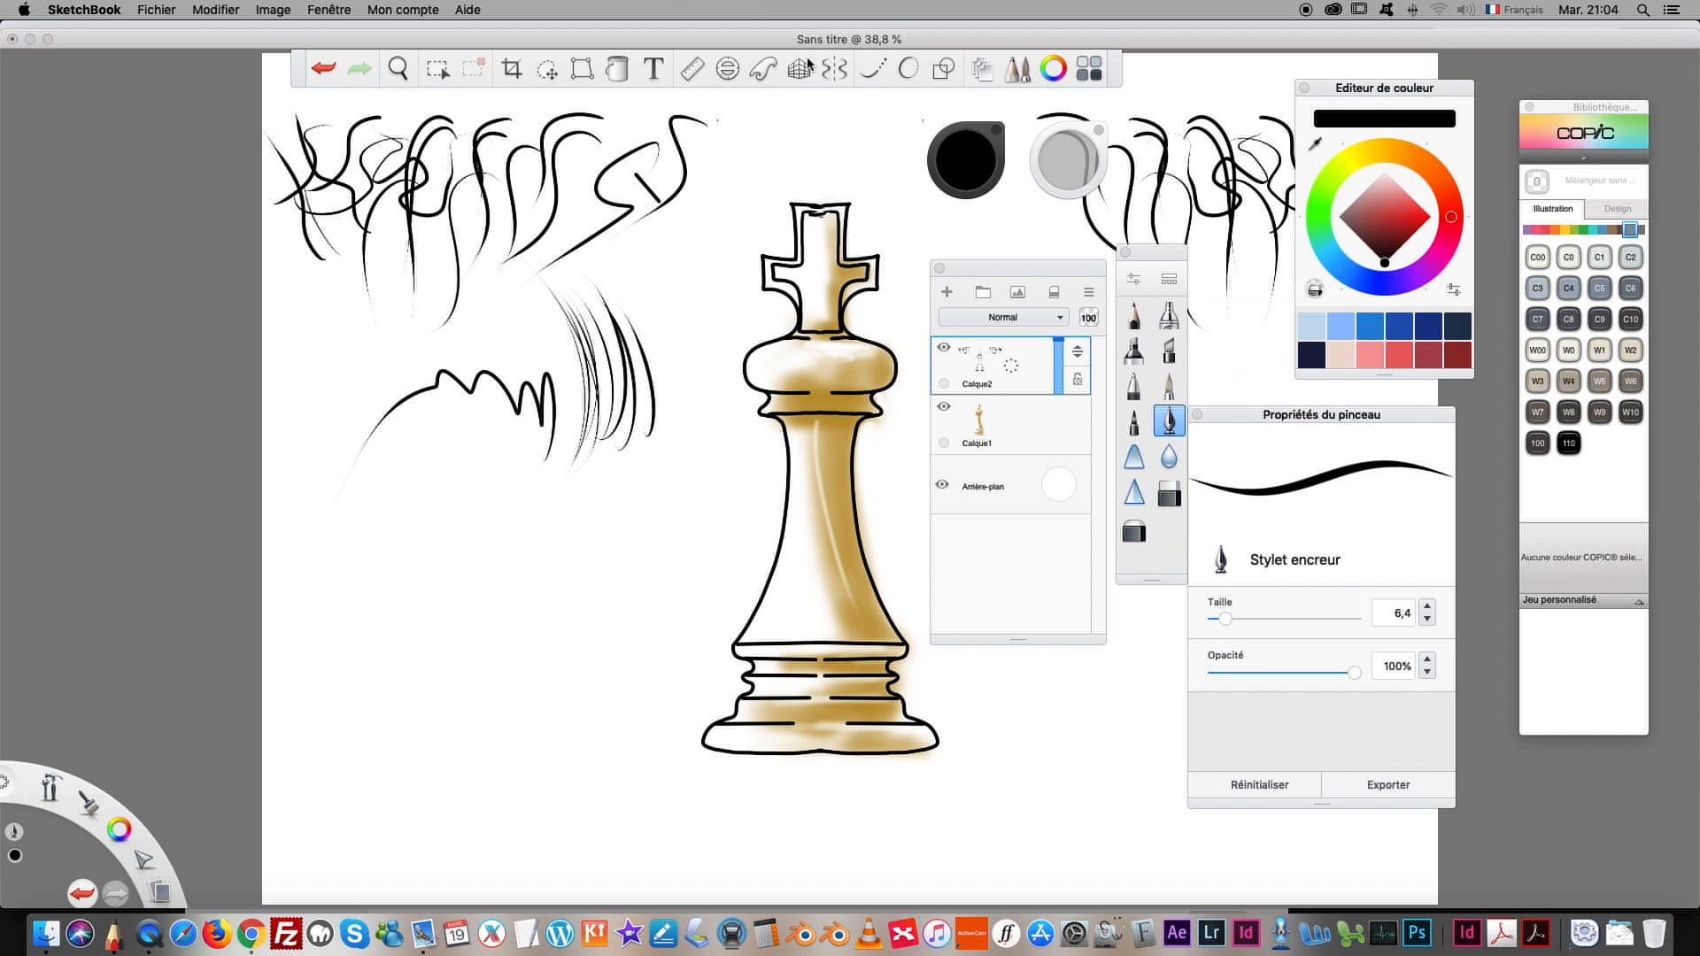
Step: Draw curved test strokes with steady stroke, and several test ovals with predictive stroke at level 1, left of the king
{"action": "left_click", "coordinate": [873, 68]}
{"action": "left_click_drag", "start_coordinate": [508, 526], "coordinate": [534, 389]}
{"action": "mouse_move", "coordinate": [448, 522]}
{"action": "left_mouse_down"}
{"action": "mouse_move", "coordinate": [439, 399]}
{"action": "mouse_move", "coordinate": [426, 406]}
{"action": "left_mouse_up"}
{"action": "mouse_move", "coordinate": [416, 522]}
{"action": "left_mouse_down"}
{"action": "mouse_move", "coordinate": [460, 490]}
{"action": "mouse_move", "coordinate": [385, 426]}
{"action": "left_mouse_up"}
{"action": "left_click", "coordinate": [909, 69]}
{"action": "mouse_move", "coordinate": [600, 517]}
{"action": "left_mouse_down"}
{"action": "mouse_move", "coordinate": [657, 492]}
{"action": "mouse_move", "coordinate": [648, 457]}
{"action": "mouse_move", "coordinate": [612, 464]}
{"action": "left_mouse_up"}
{"action": "mouse_move", "coordinate": [658, 313]}
{"action": "left_mouse_down"}
{"action": "mouse_move", "coordinate": [686, 239]}
{"action": "mouse_move", "coordinate": [711, 277]}
{"action": "left_mouse_up"}
{"action": "left_click_drag", "start_coordinate": [662, 392], "coordinate": [694, 321]}
{"action": "mouse_move", "coordinate": [563, 306]}
{"action": "left_mouse_down"}
{"action": "mouse_move", "coordinate": [584, 324]}
{"action": "mouse_move", "coordinate": [619, 285]}
{"action": "left_mouse_up"}
{"action": "mouse_move", "coordinate": [473, 326]}
{"action": "left_mouse_down"}
{"action": "mouse_move", "coordinate": [484, 335]}
{"action": "mouse_move", "coordinate": [534, 273]}
{"action": "mouse_move", "coordinate": [376, 321]}
{"action": "left_mouse_up"}
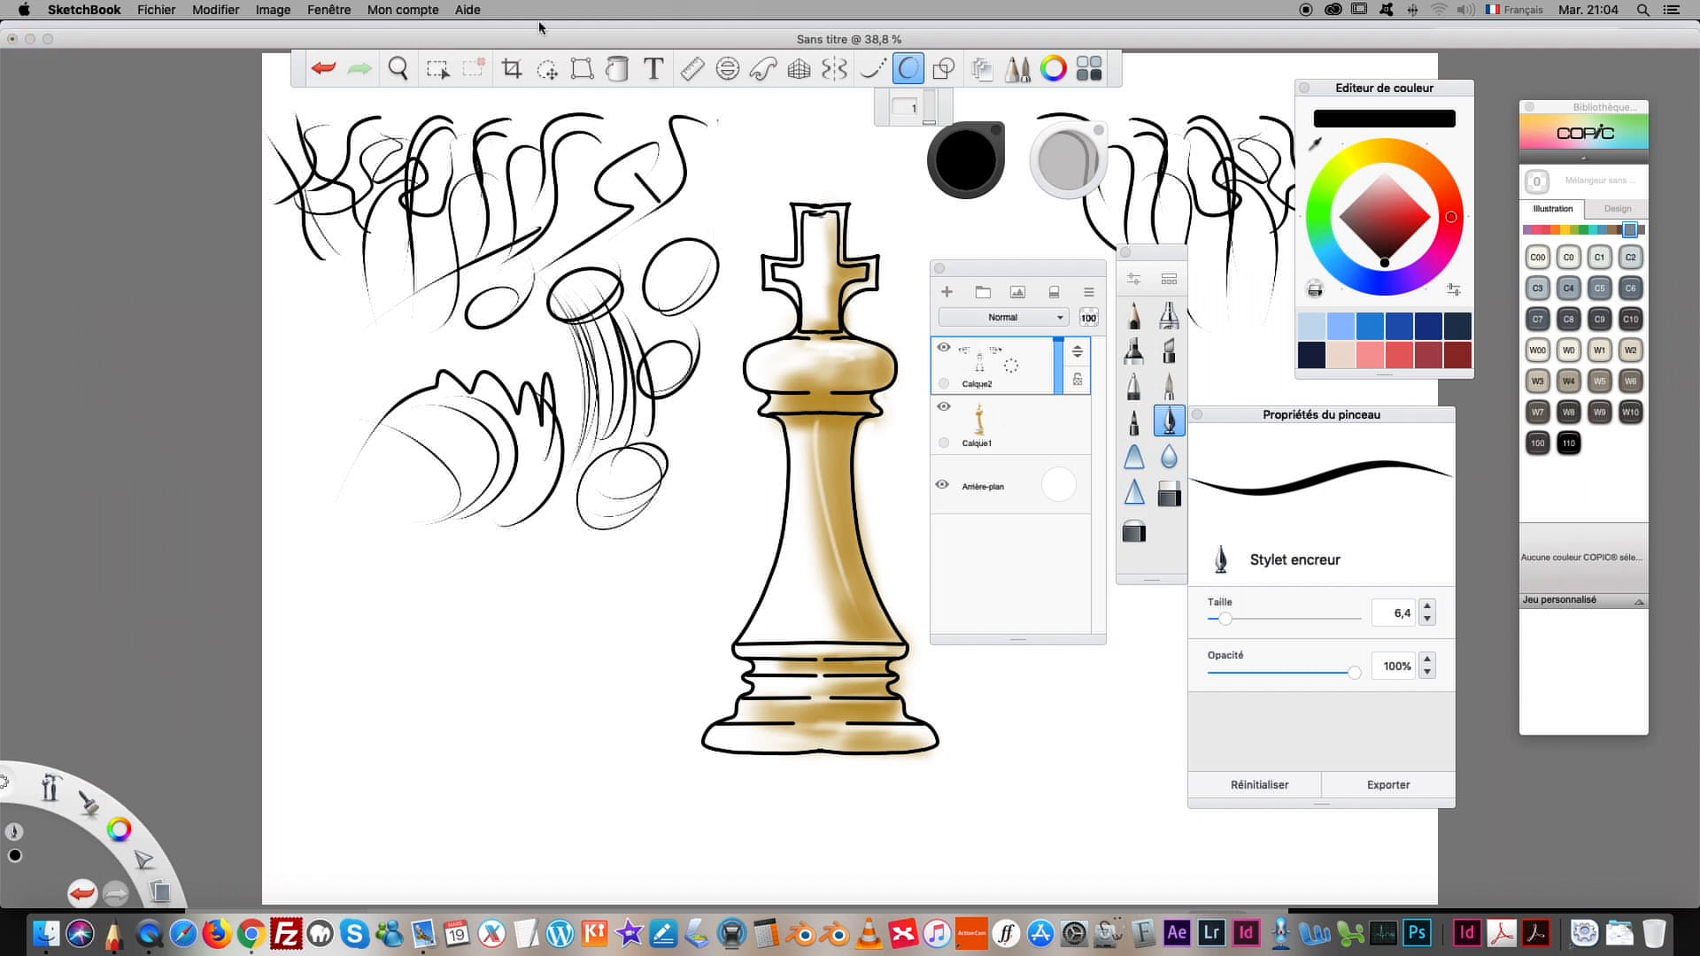
Step: Delete all the test strokes left of the king with a rectangular selection, and deselect
{"action": "left_click", "coordinate": [433, 69]}
{"action": "left_click_drag", "start_coordinate": [264, 93], "coordinate": [719, 609]}
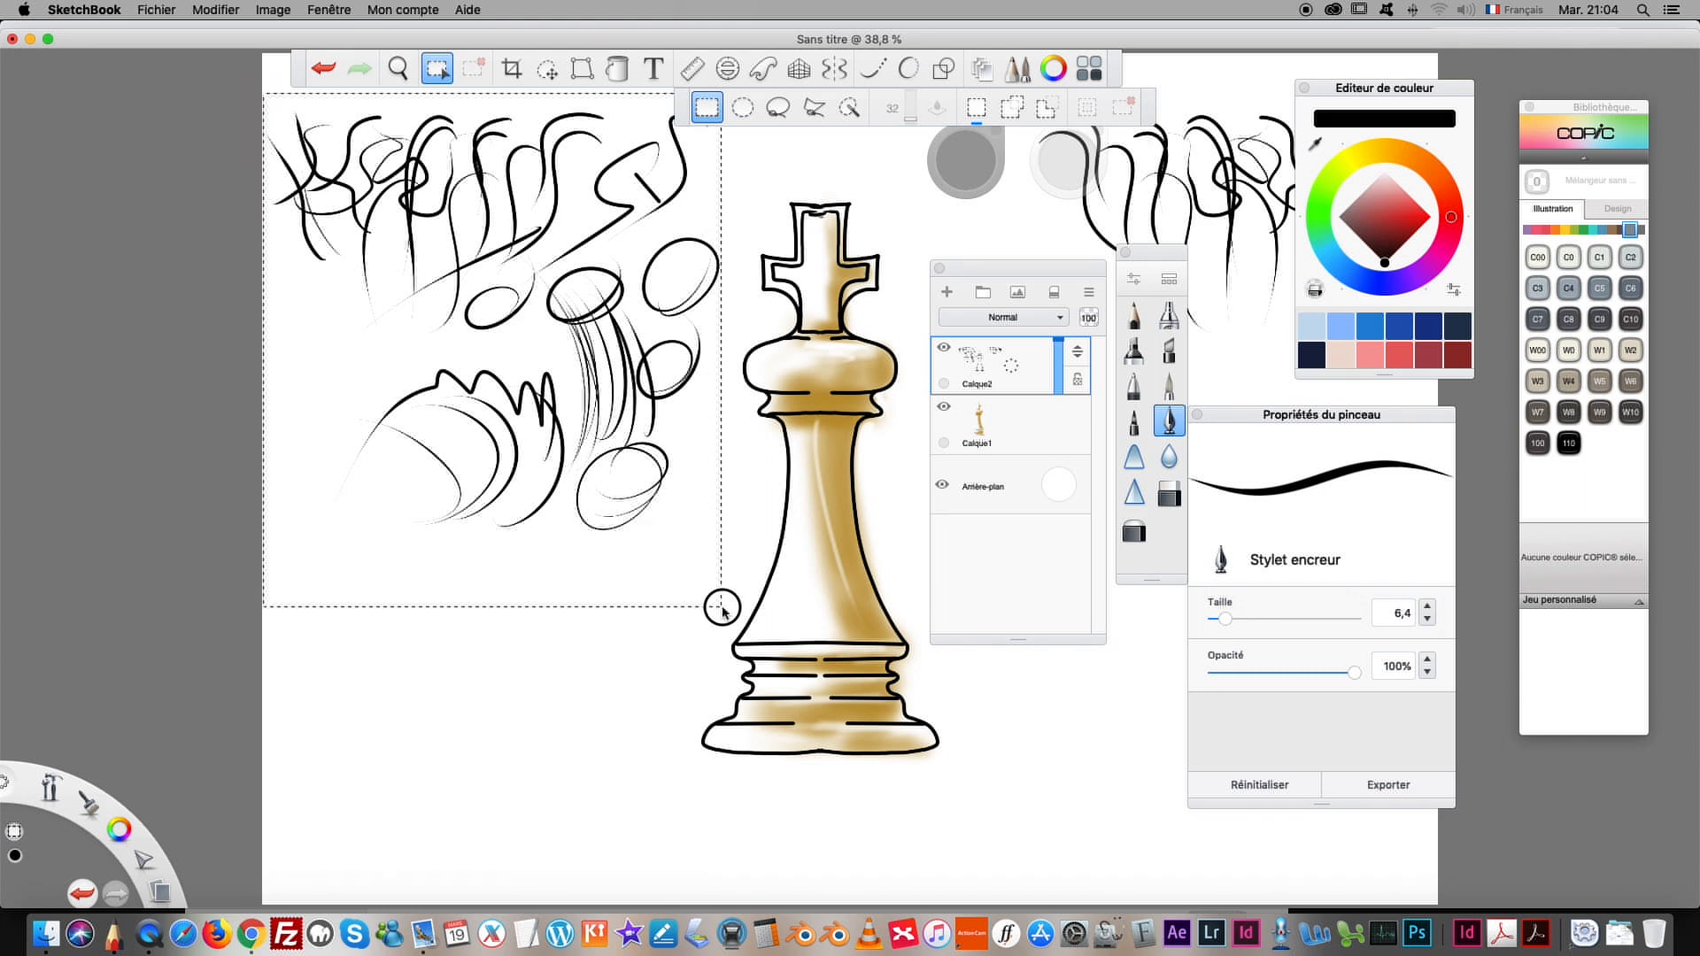
{"action": "key", "text": "Delete"}
{"action": "left_click", "coordinate": [583, 695]}
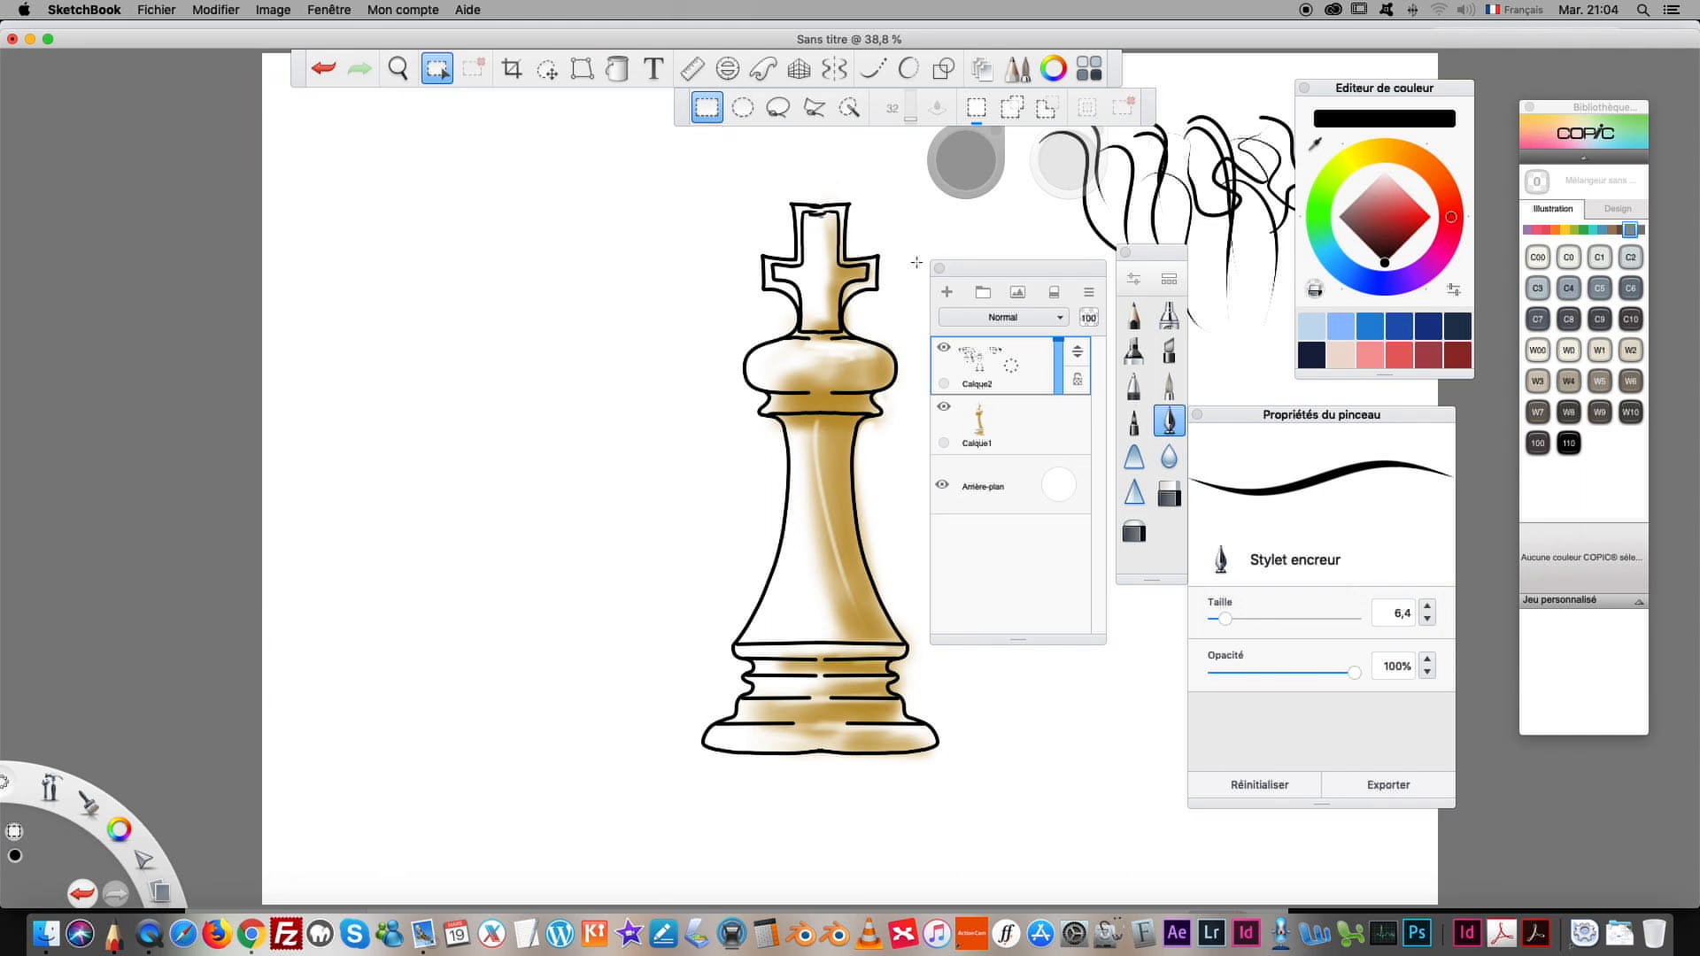
Step: Delete the mirrored test strokes right of the king with a rectangular selection, after moving the layer palette out of the way
{"action": "left_click_drag", "start_coordinate": [975, 268], "coordinate": [387, 80]}
{"action": "left_click", "coordinate": [398, 73]}
{"action": "left_click_drag", "start_coordinate": [569, 251], "coordinate": [575, 482]}
{"action": "left_click", "coordinate": [432, 74]}
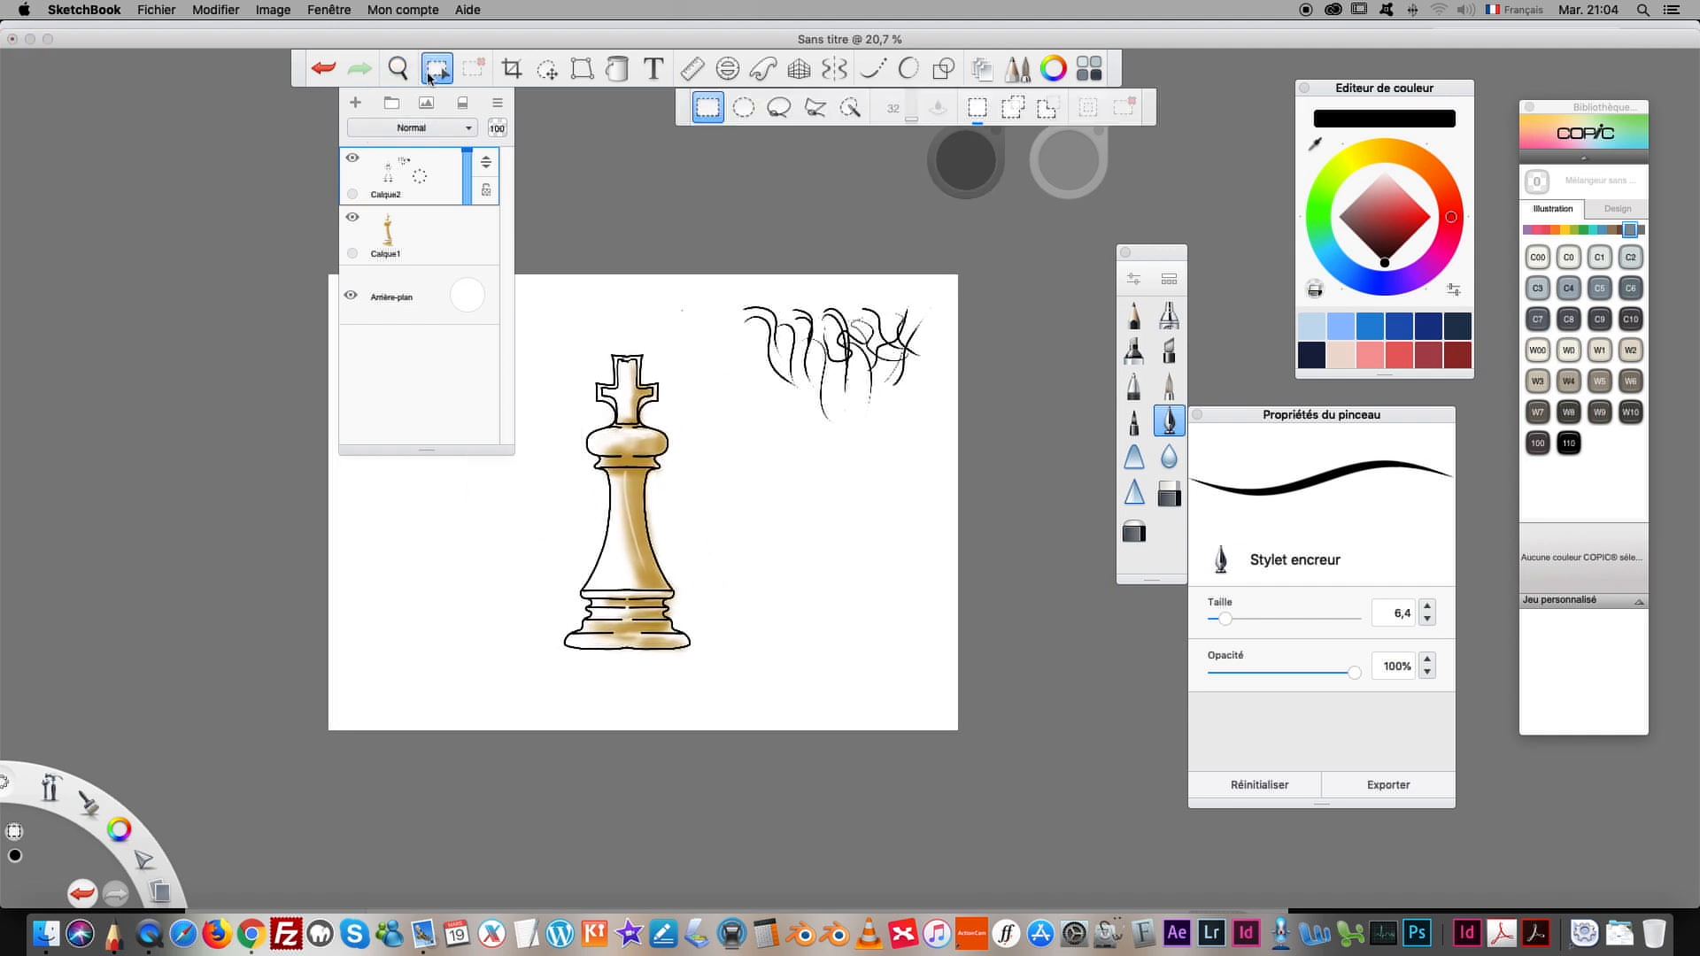
{"action": "left_click_drag", "start_coordinate": [712, 278], "coordinate": [928, 465]}
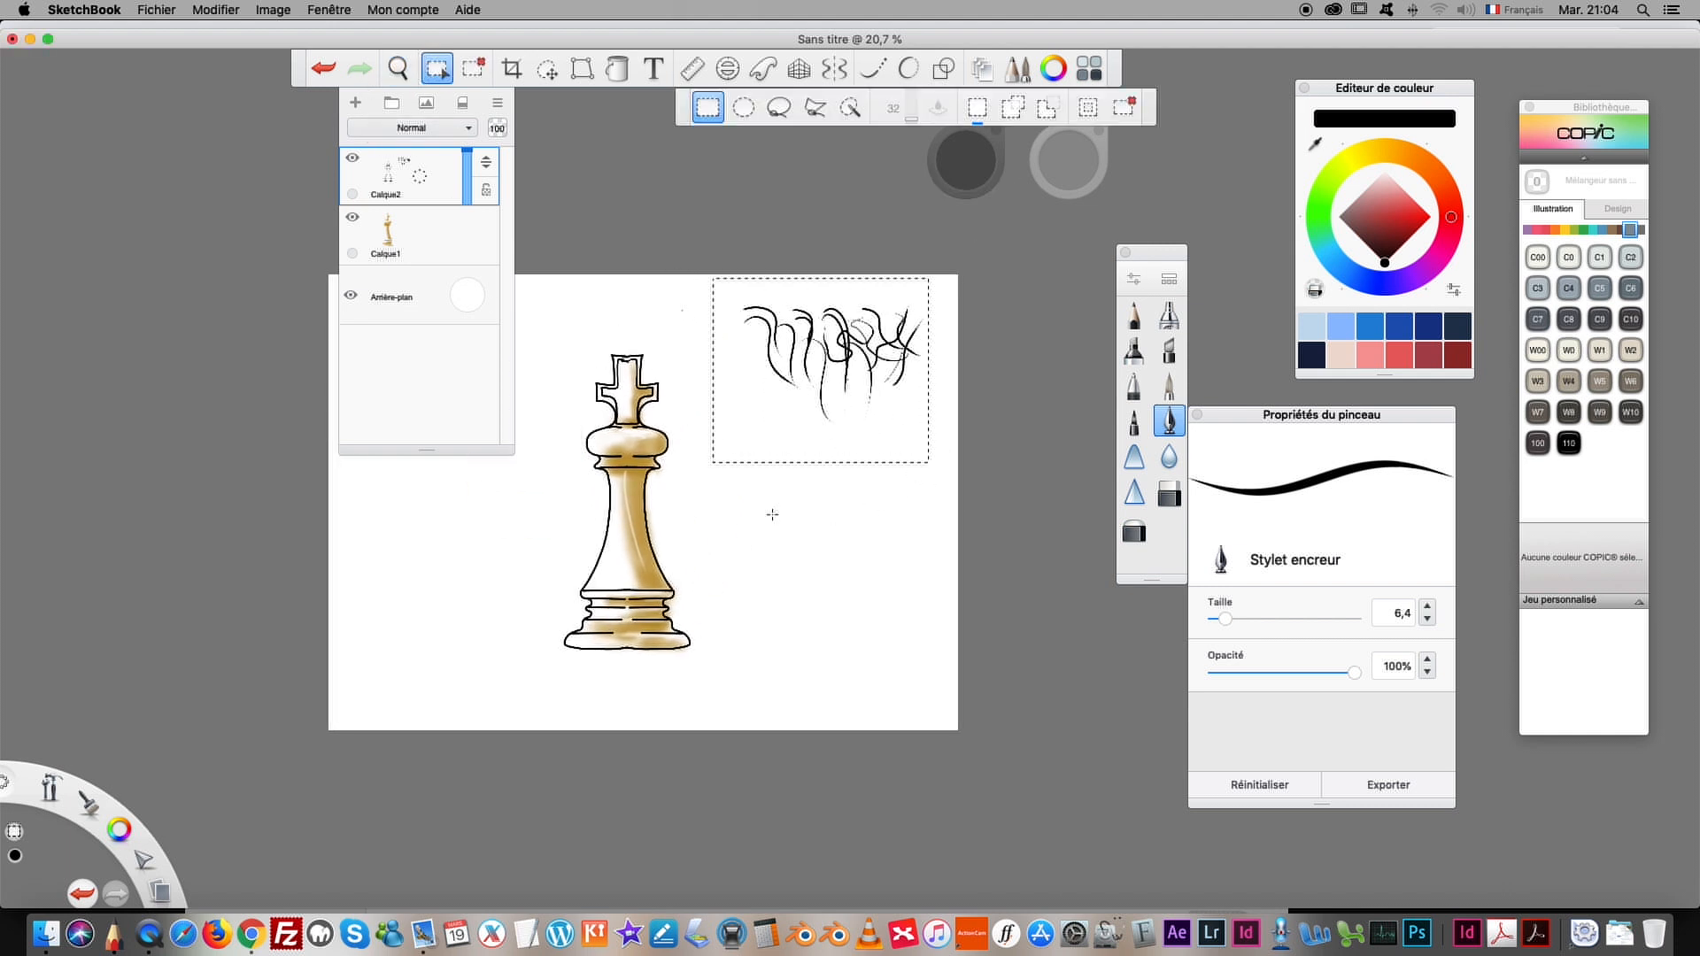
{"action": "key", "text": "Delete"}
{"action": "left_click", "coordinate": [587, 350]}
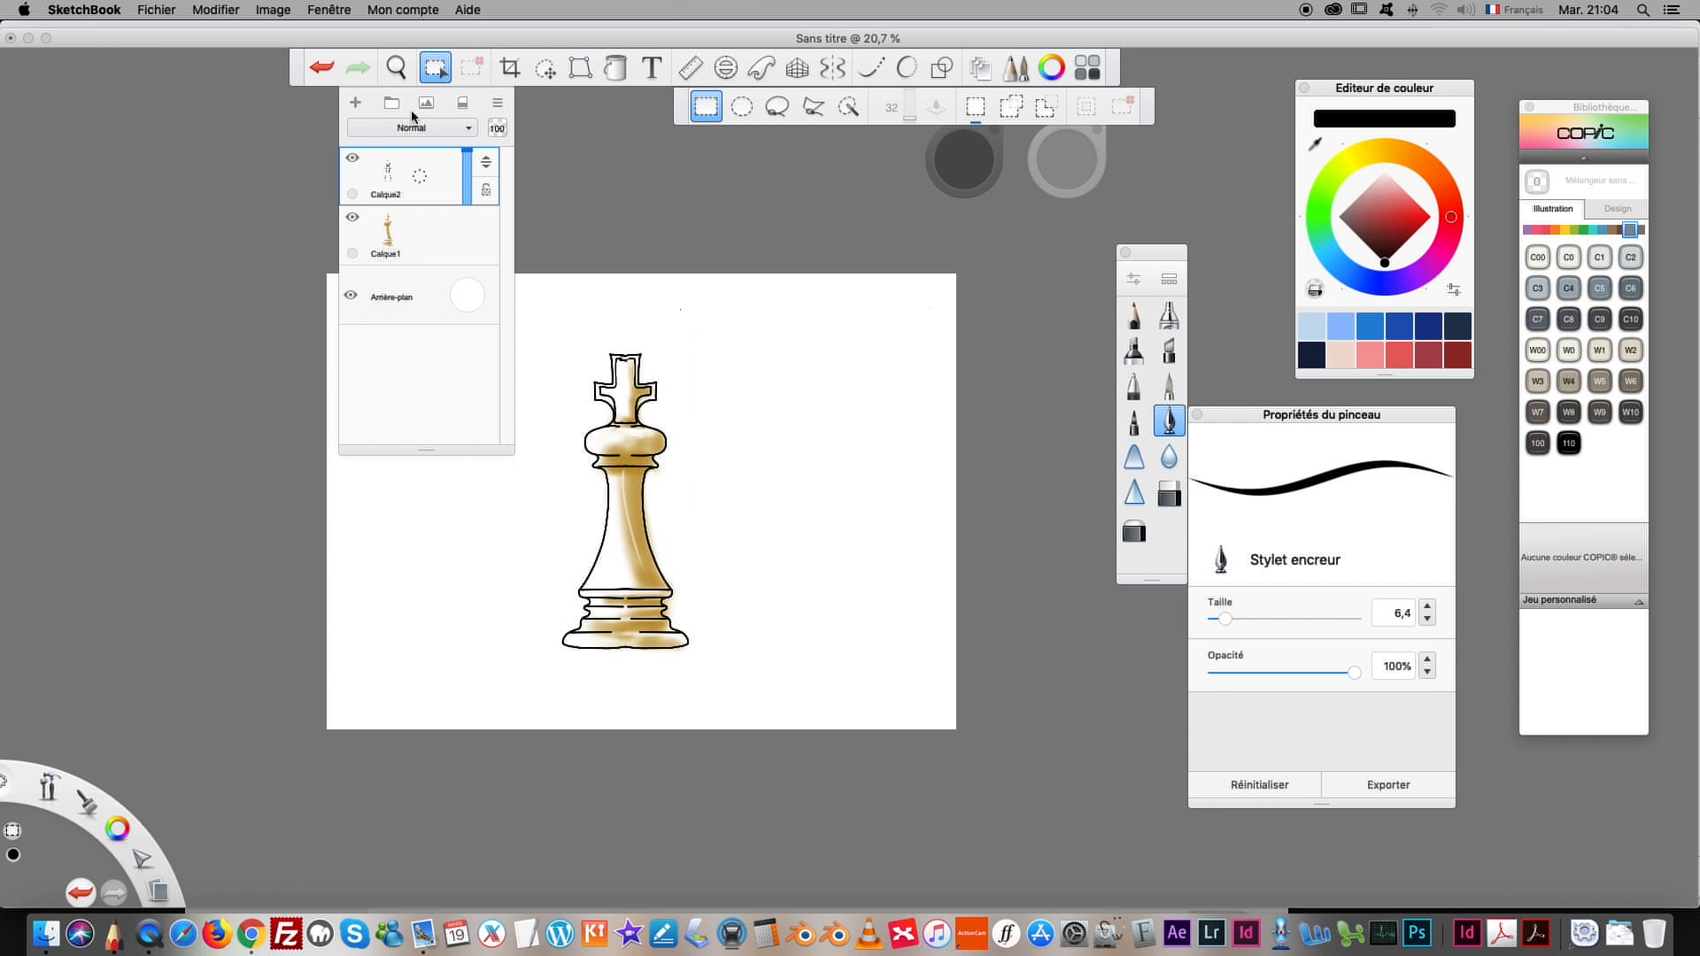
Step: Try nudging the Calque2 line art with the Distort transform, and undo it
{"action": "left_click", "coordinate": [580, 68]}
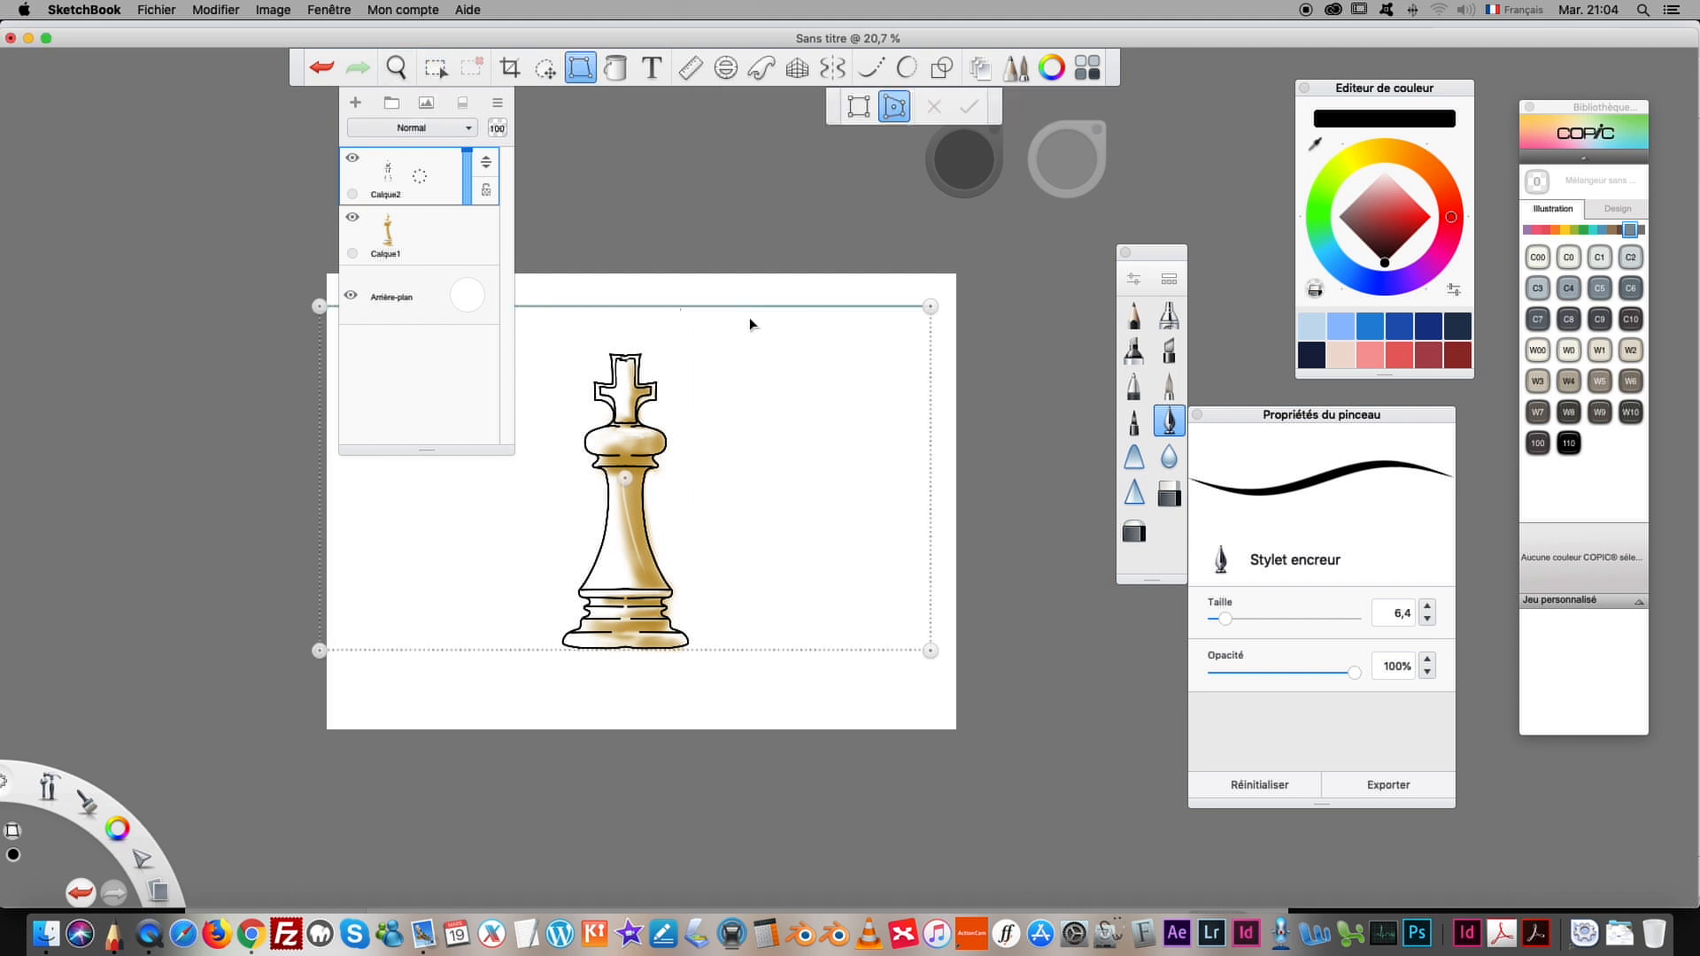
{"action": "left_click_drag", "start_coordinate": [828, 295], "coordinate": [828, 293]}
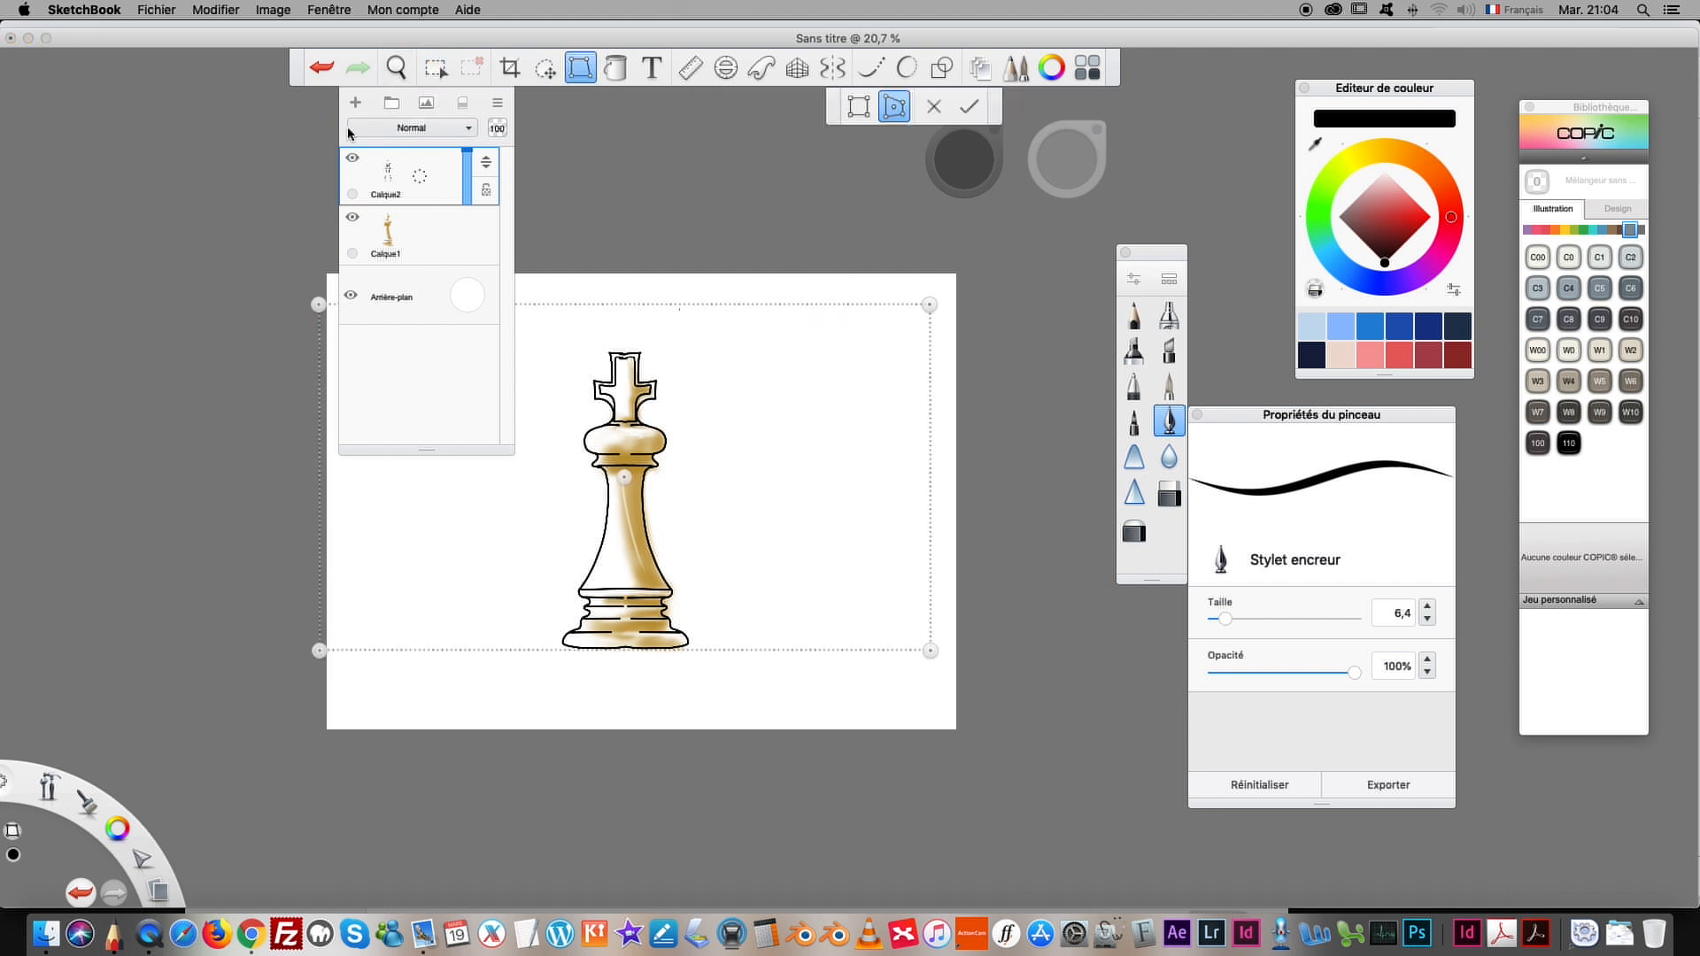
{"action": "left_click", "coordinate": [317, 73]}
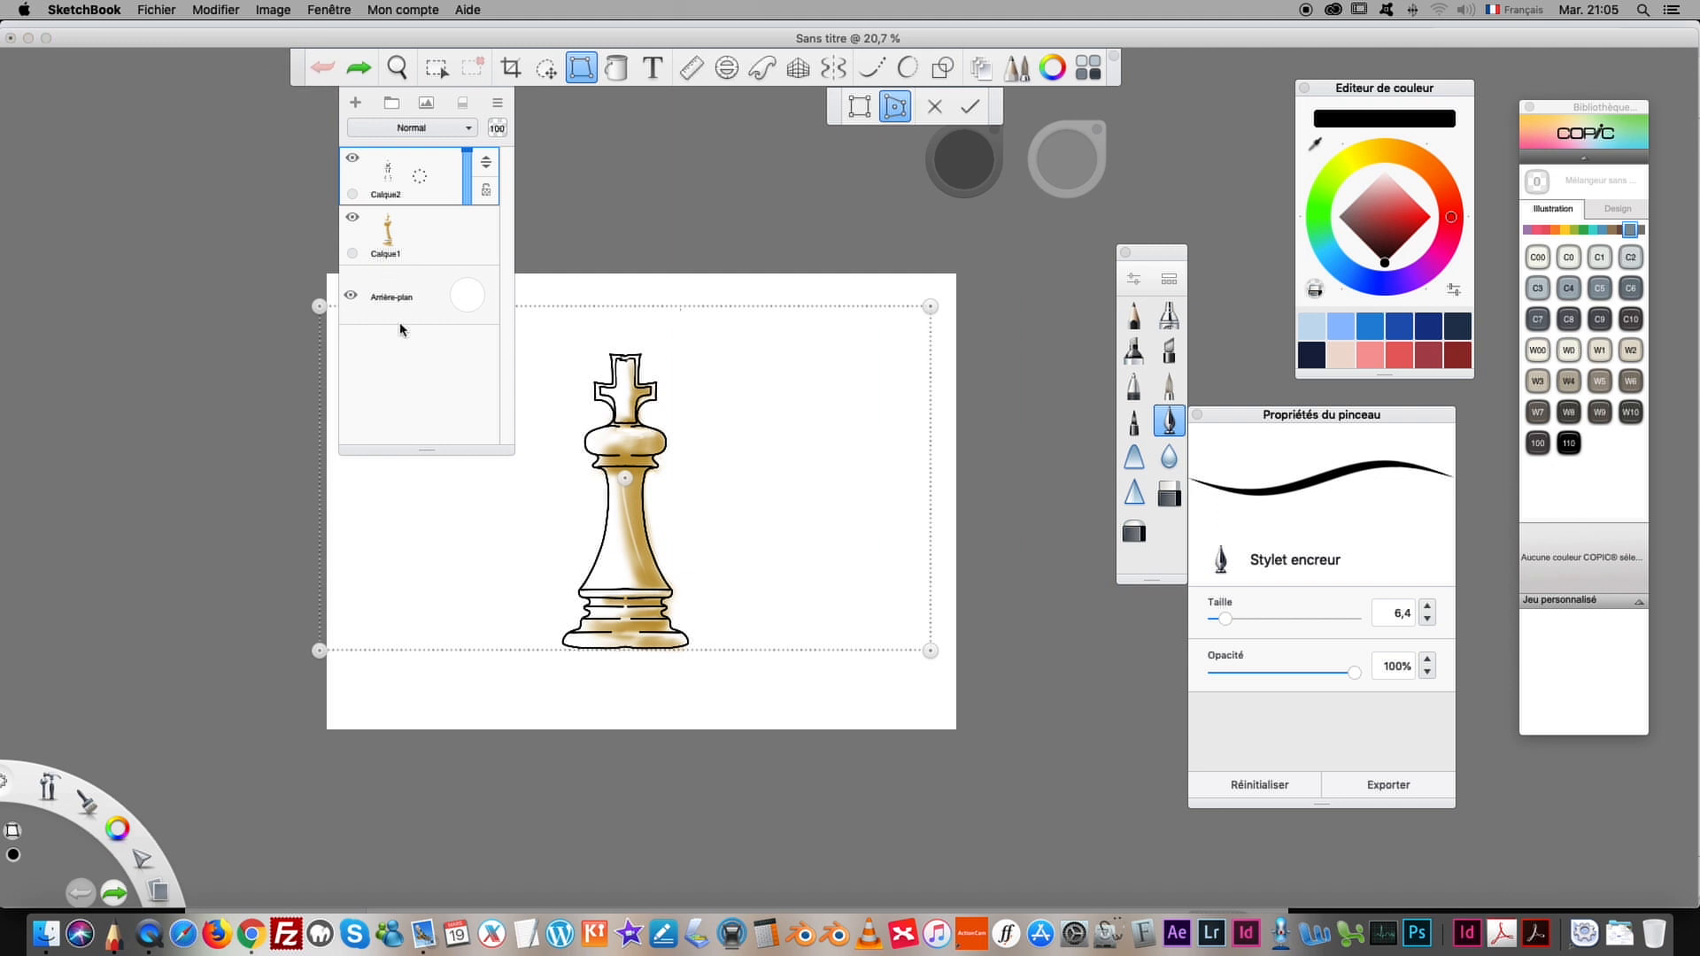
Step: Add an empty layer above Calque2, make Calque2 active again, and move the layer palette to the other side of the king
{"action": "left_click", "coordinate": [355, 103]}
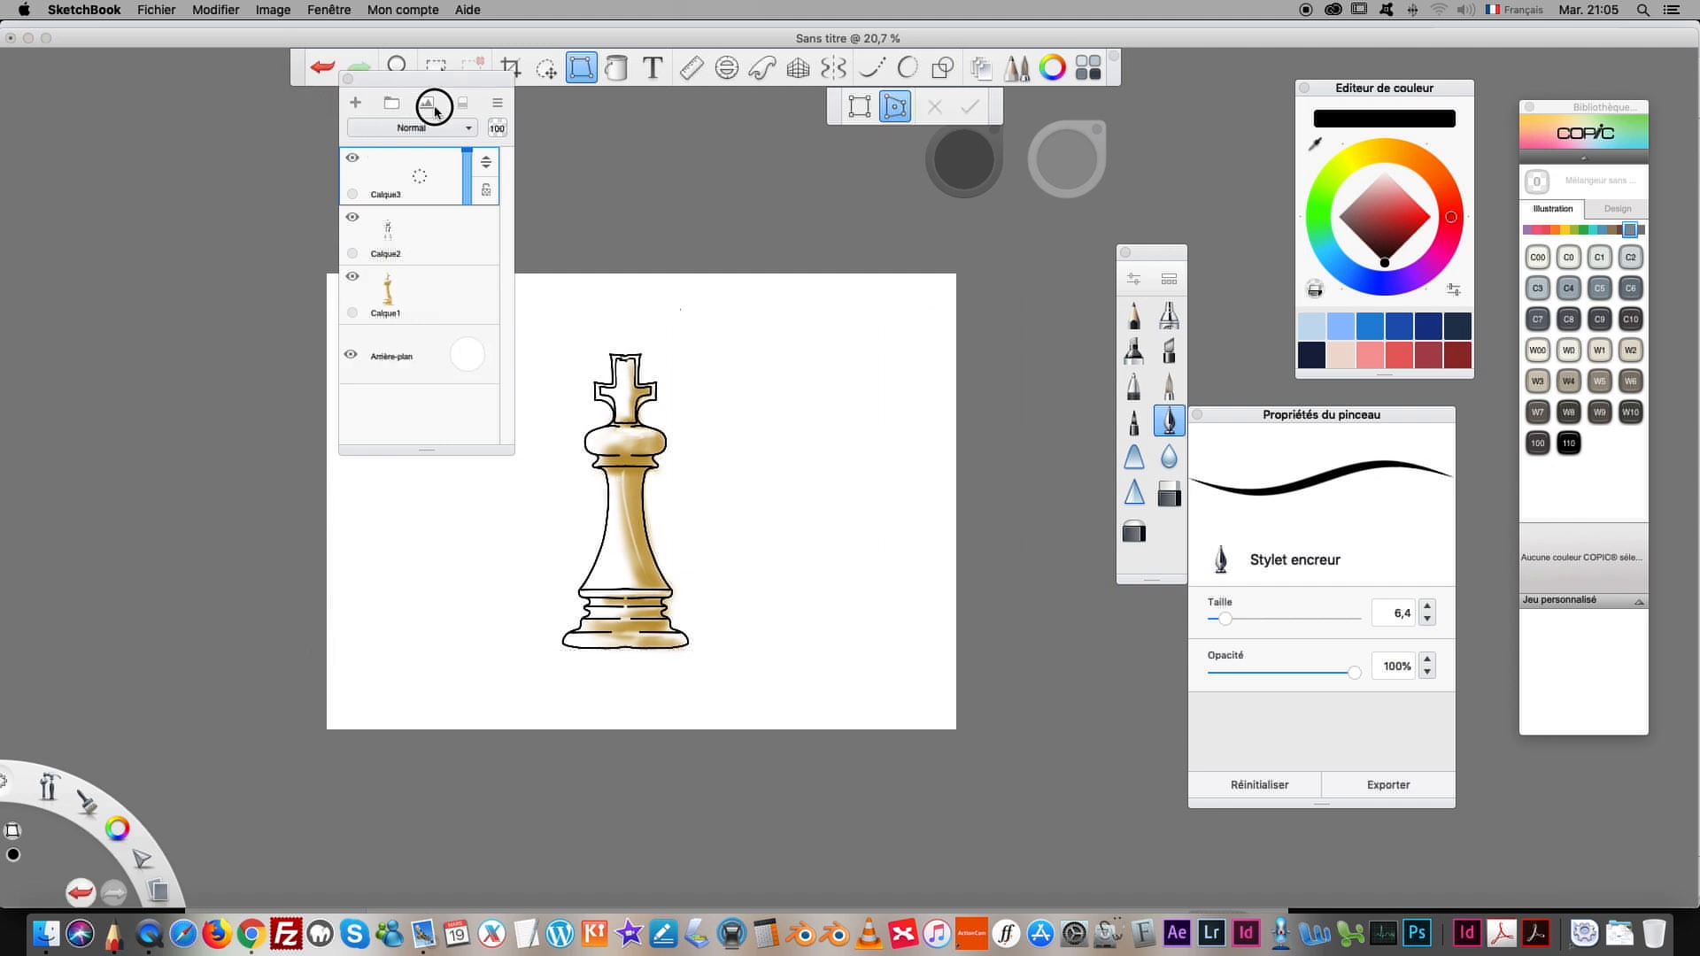
{"action": "left_click", "coordinate": [581, 68]}
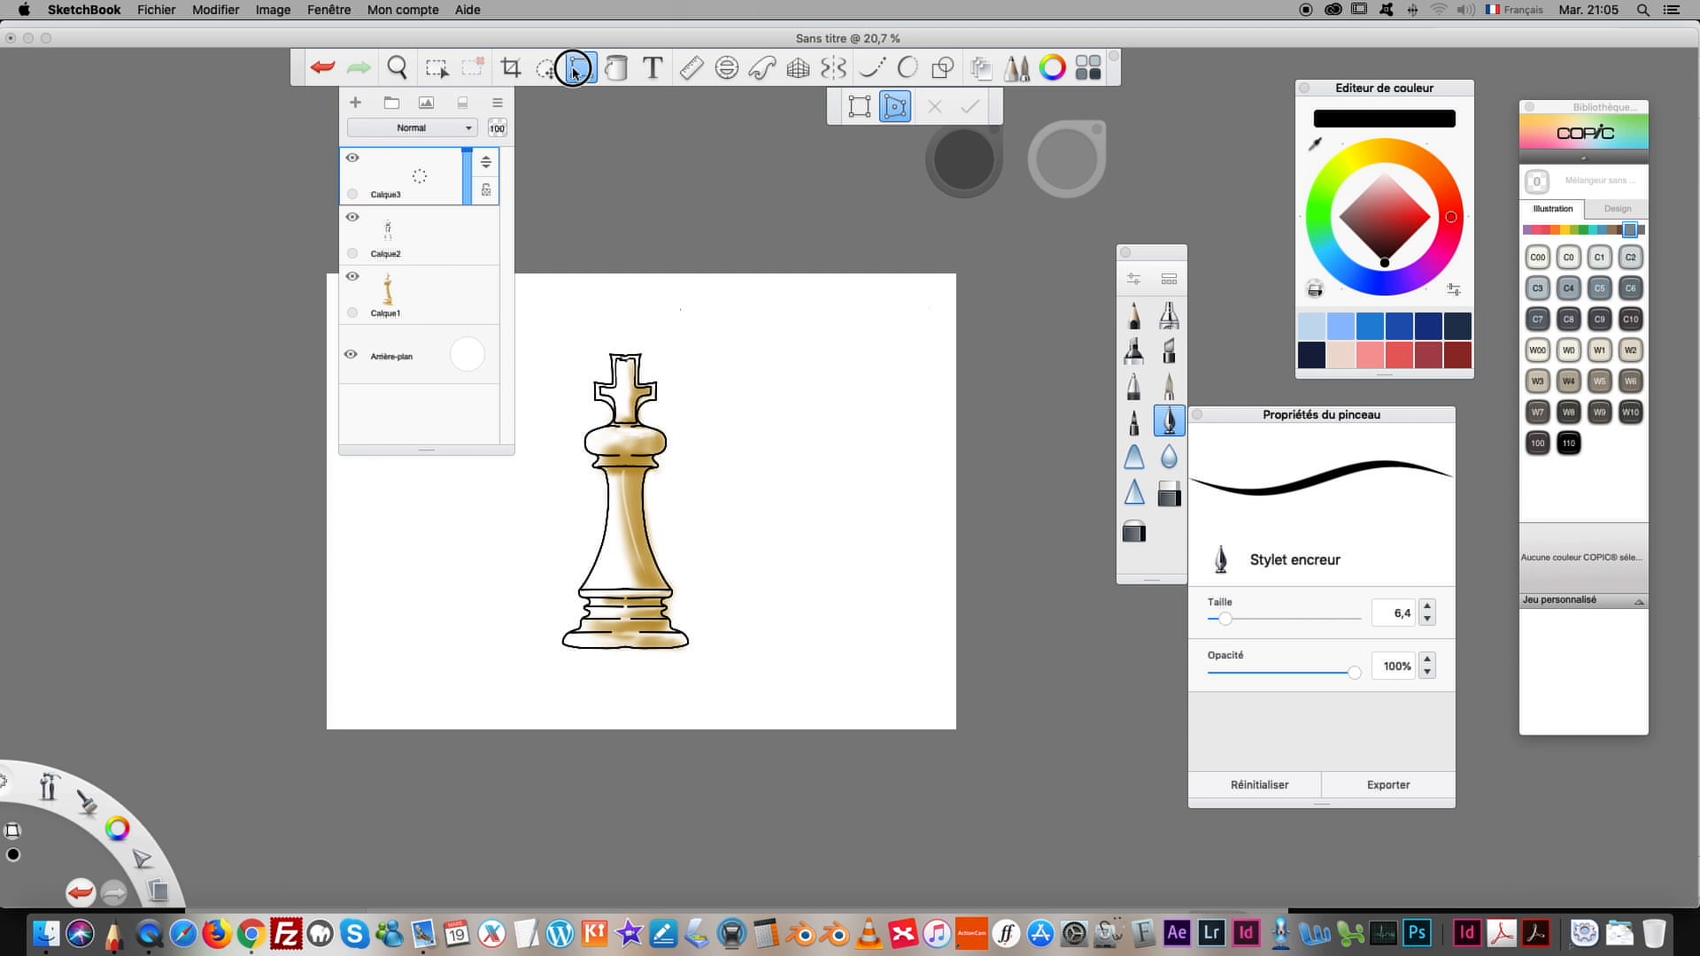
{"action": "left_click", "coordinate": [466, 243]}
{"action": "left_click_drag", "start_coordinate": [415, 89], "coordinate": [970, 265]}
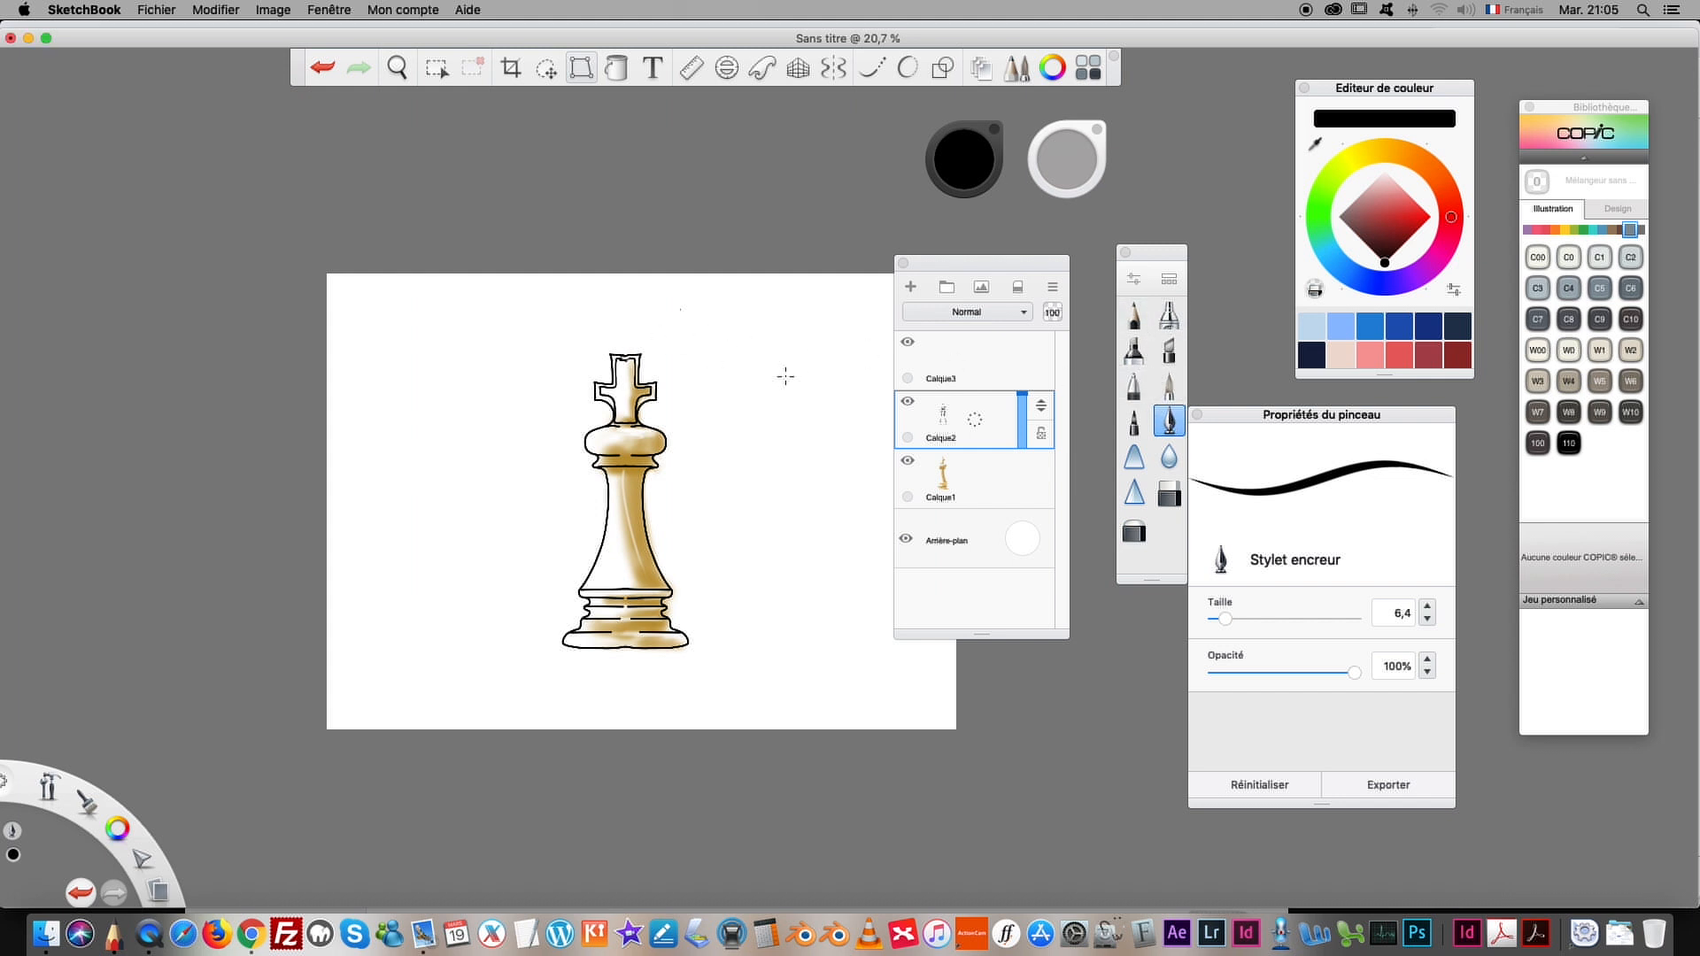
Step: Draw a small test oval on Calque2 beside the king's cross and a larger one on Calque3 beside its body
{"action": "left_click_drag", "start_coordinate": [727, 343], "coordinate": [807, 327]}
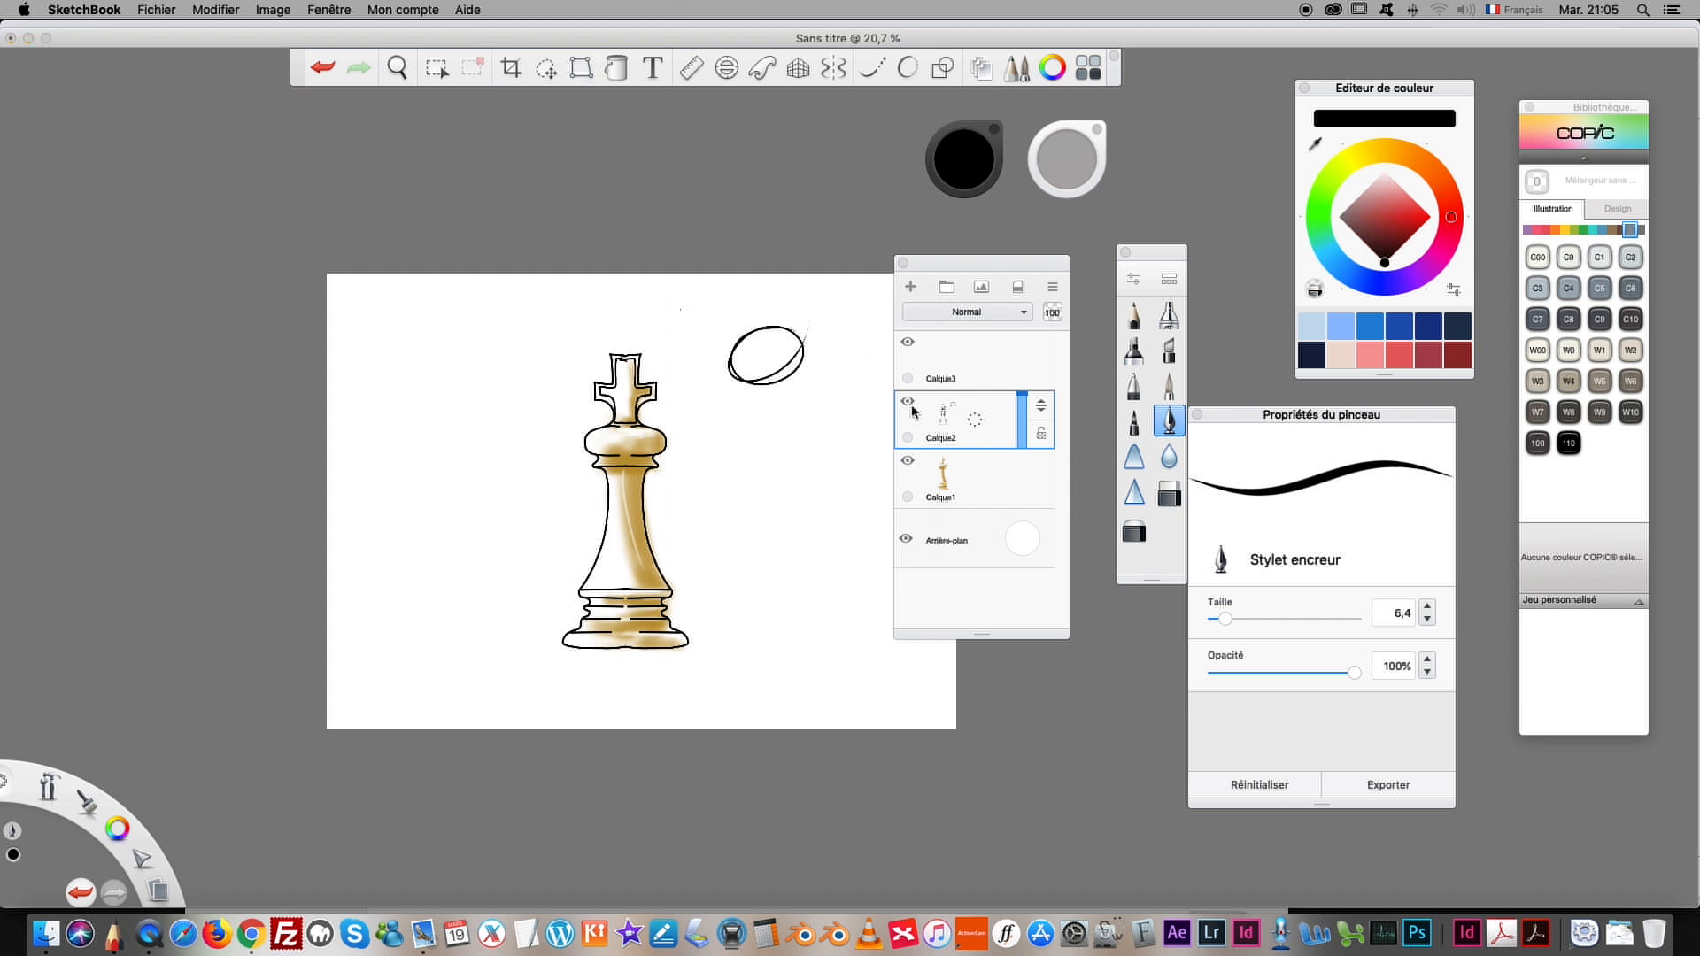
{"action": "left_click", "coordinate": [966, 355]}
{"action": "mouse_move", "coordinate": [852, 509]}
{"action": "left_mouse_down"}
{"action": "mouse_move", "coordinate": [808, 486]}
{"action": "mouse_move", "coordinate": [779, 531]}
{"action": "left_mouse_up"}
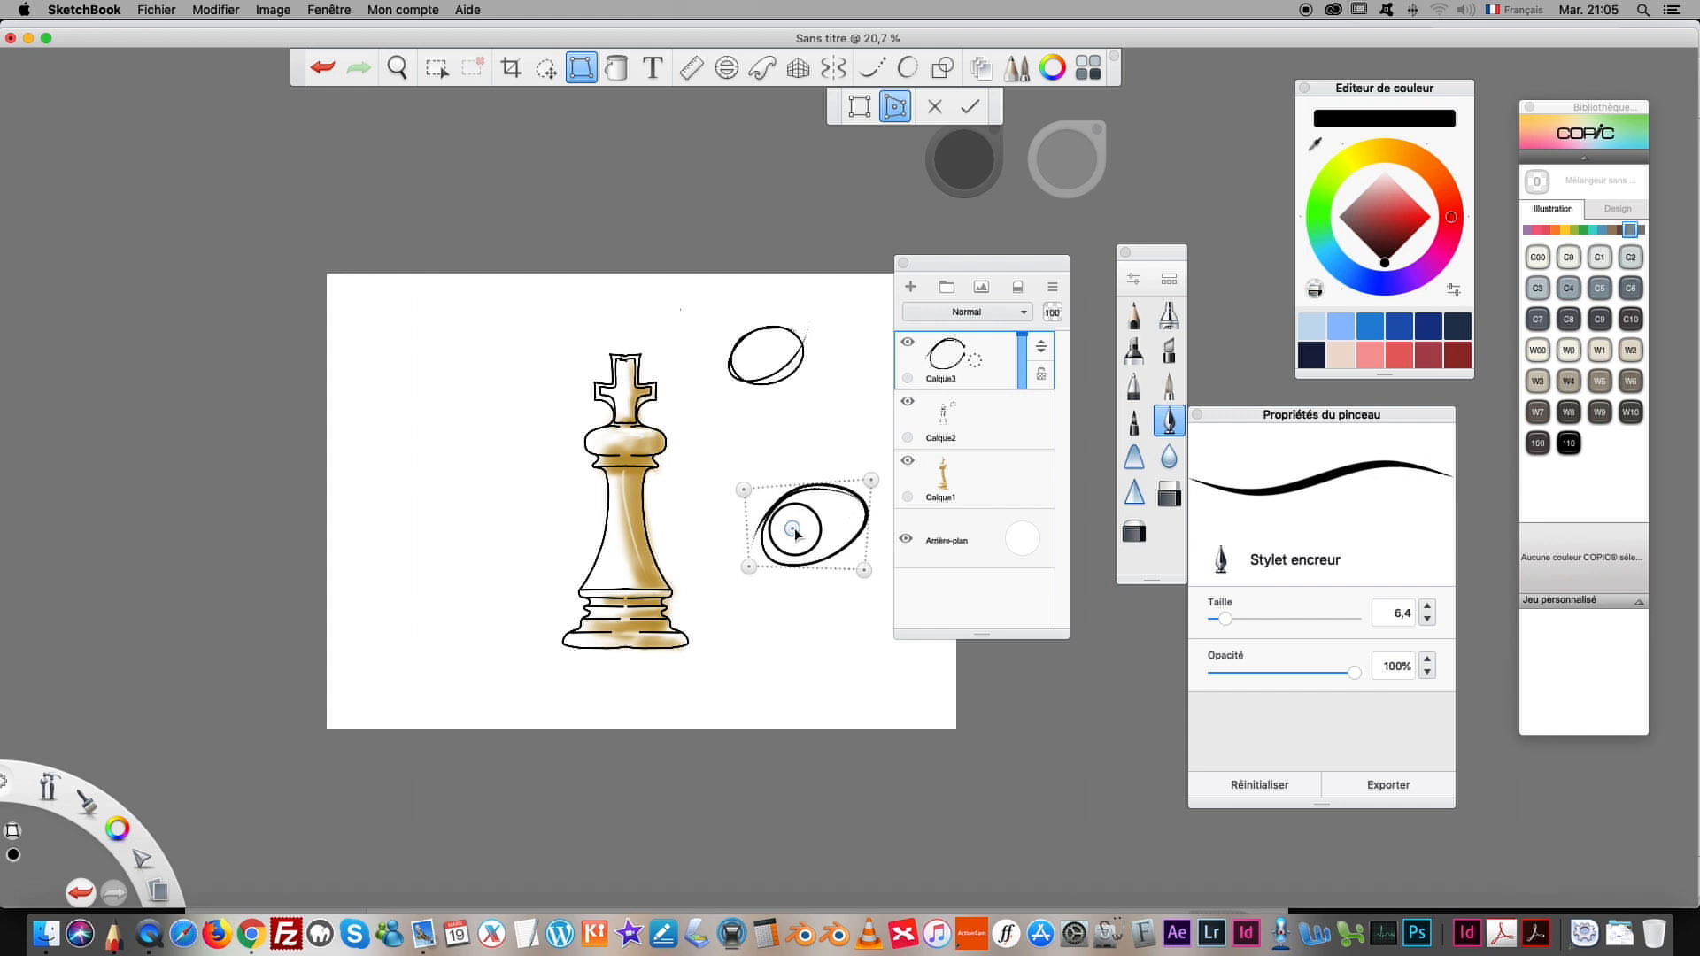
Step: Distort the Calque3 oval by shifting its corner handles slightly outward, and leave the transform
{"action": "left_click_drag", "start_coordinate": [808, 519], "coordinate": [741, 476]}
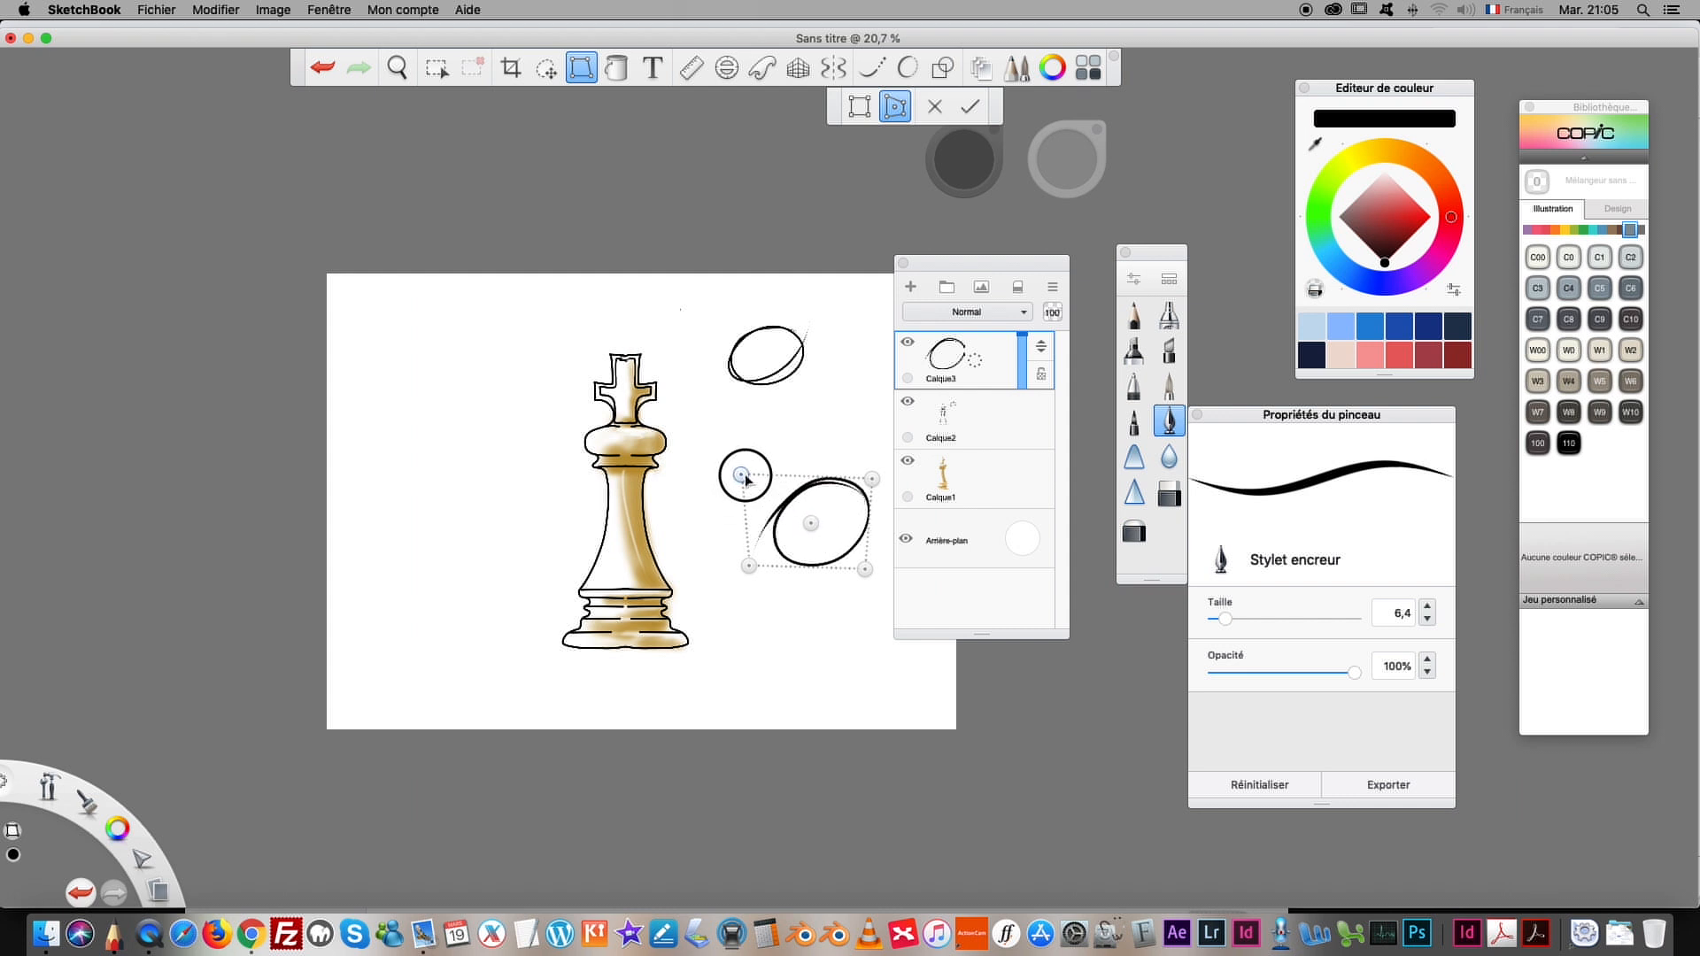
{"action": "left_click_drag", "start_coordinate": [749, 565], "coordinate": [730, 574]}
{"action": "left_click_drag", "start_coordinate": [863, 482], "coordinate": [861, 473]}
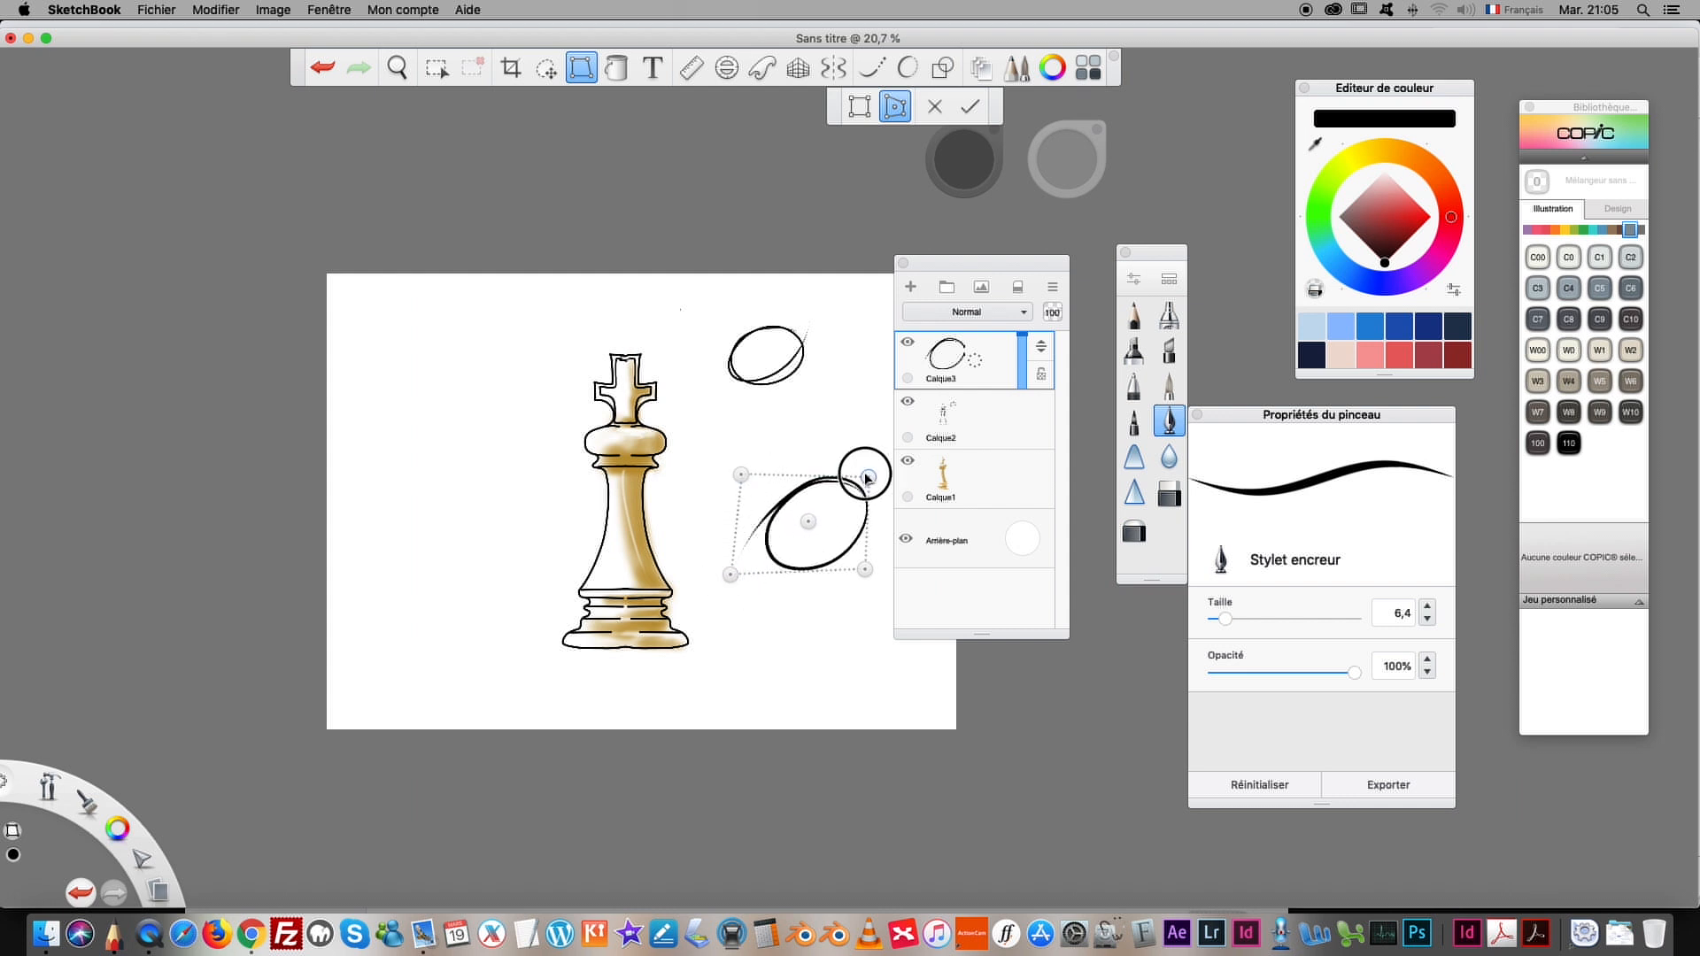
{"action": "left_click_drag", "start_coordinate": [865, 570], "coordinate": [853, 576]}
{"action": "left_click", "coordinate": [574, 71]}
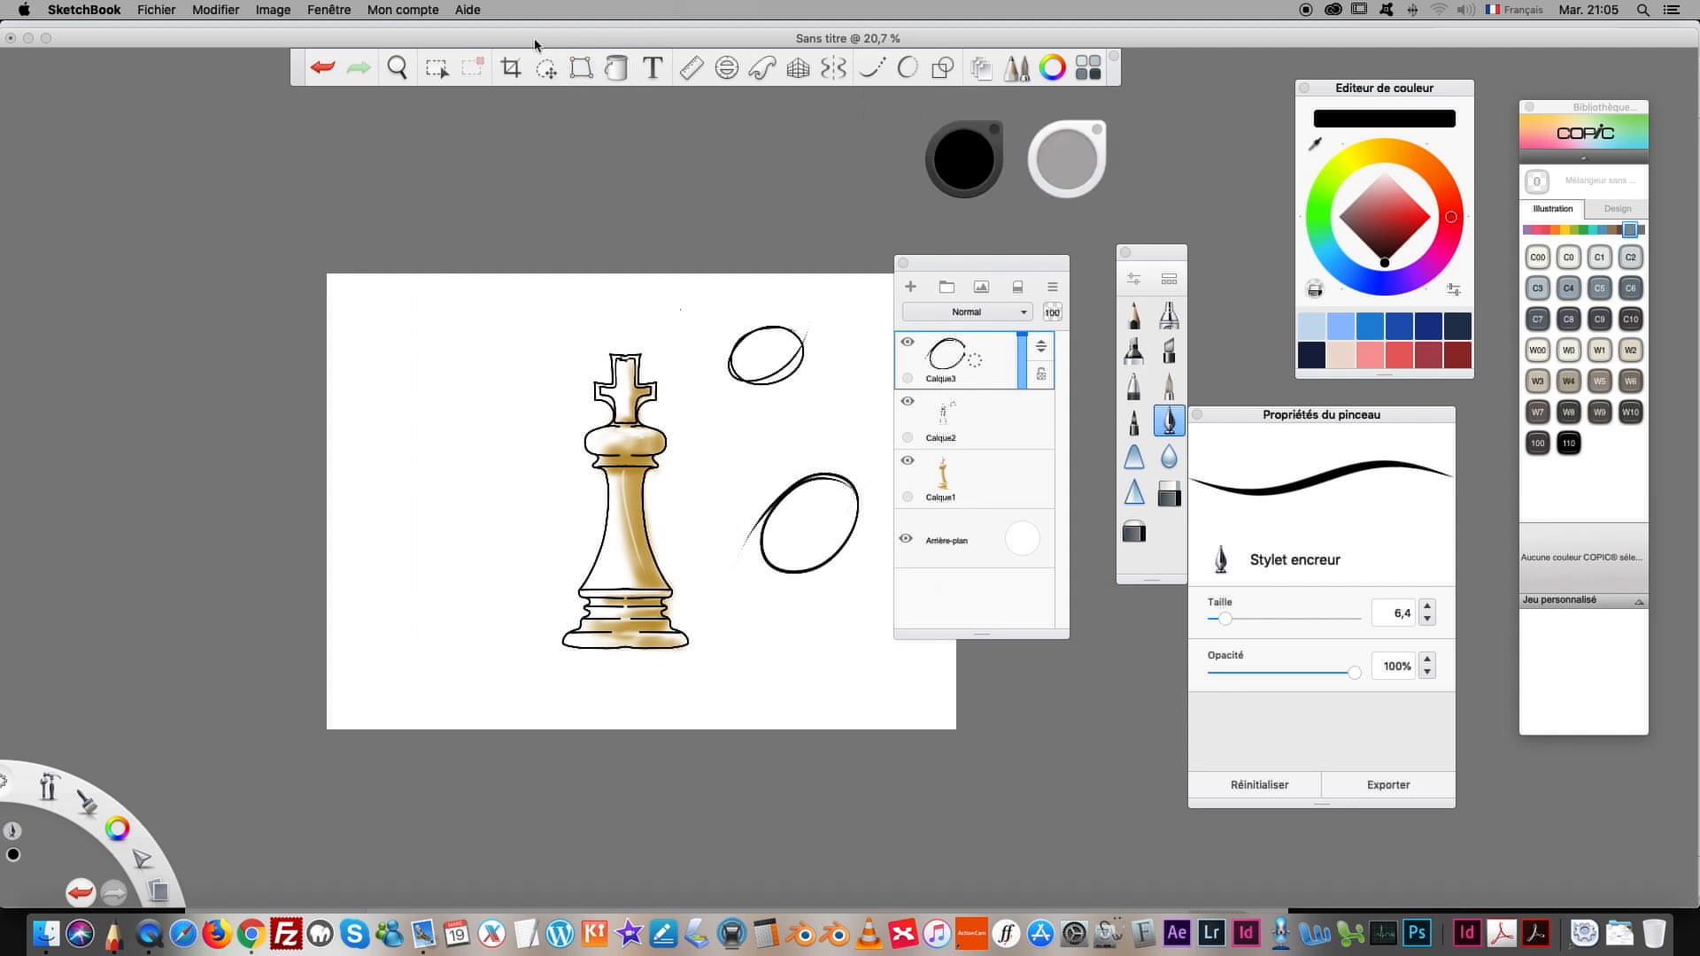
Step: Adjust the document window and move the layer palette farther away from the test ovals
{"action": "double_click", "coordinate": [536, 41]}
{"action": "double_click", "coordinate": [409, 41]}
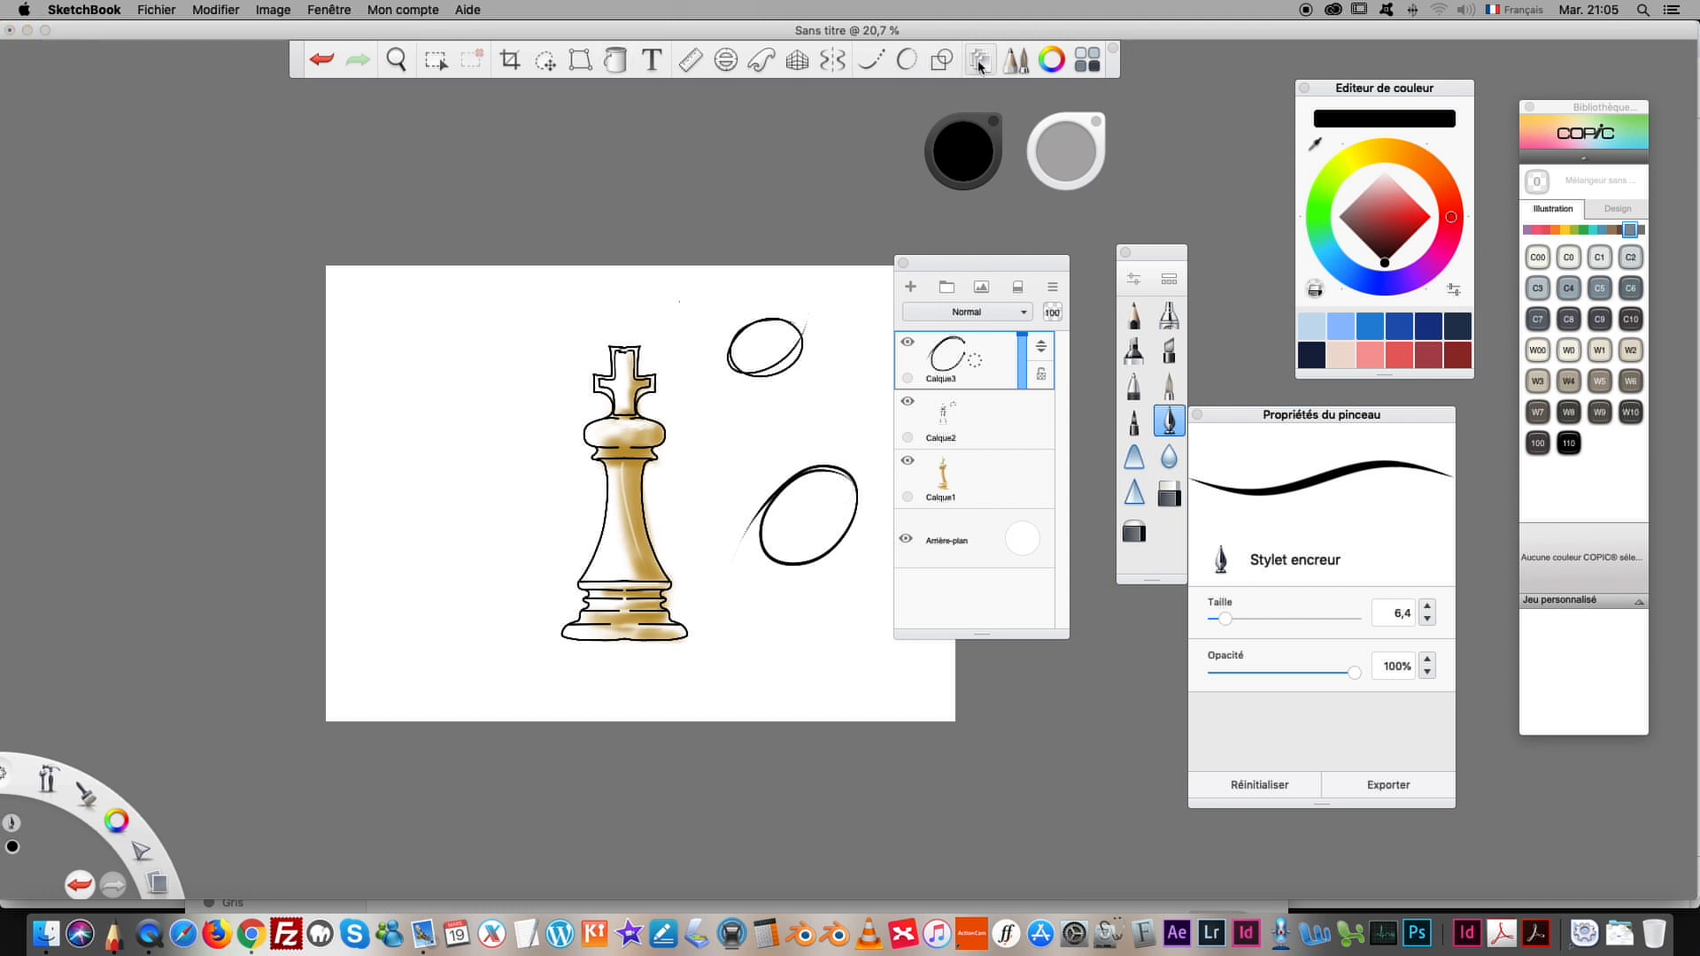
{"action": "left_click_drag", "start_coordinate": [962, 265], "coordinate": [998, 244]}
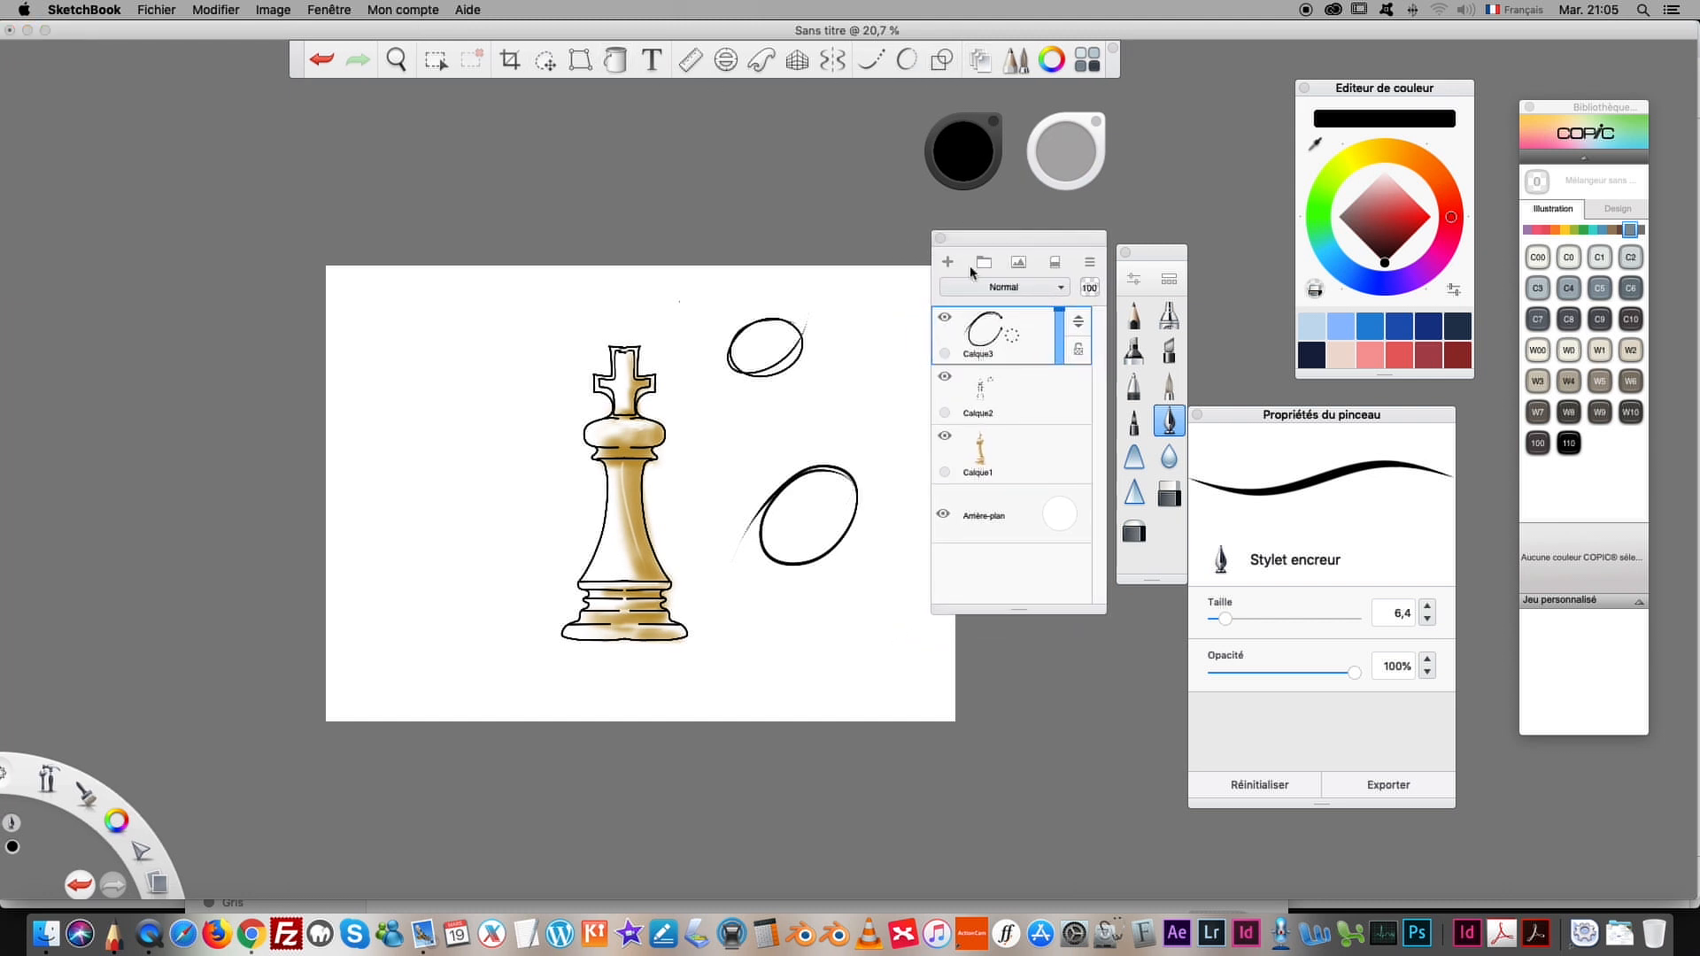
Step: Open the recent file sketchtest.psd, discarding the unsaved changes to the king drawing
{"action": "left_click", "coordinate": [156, 10]}
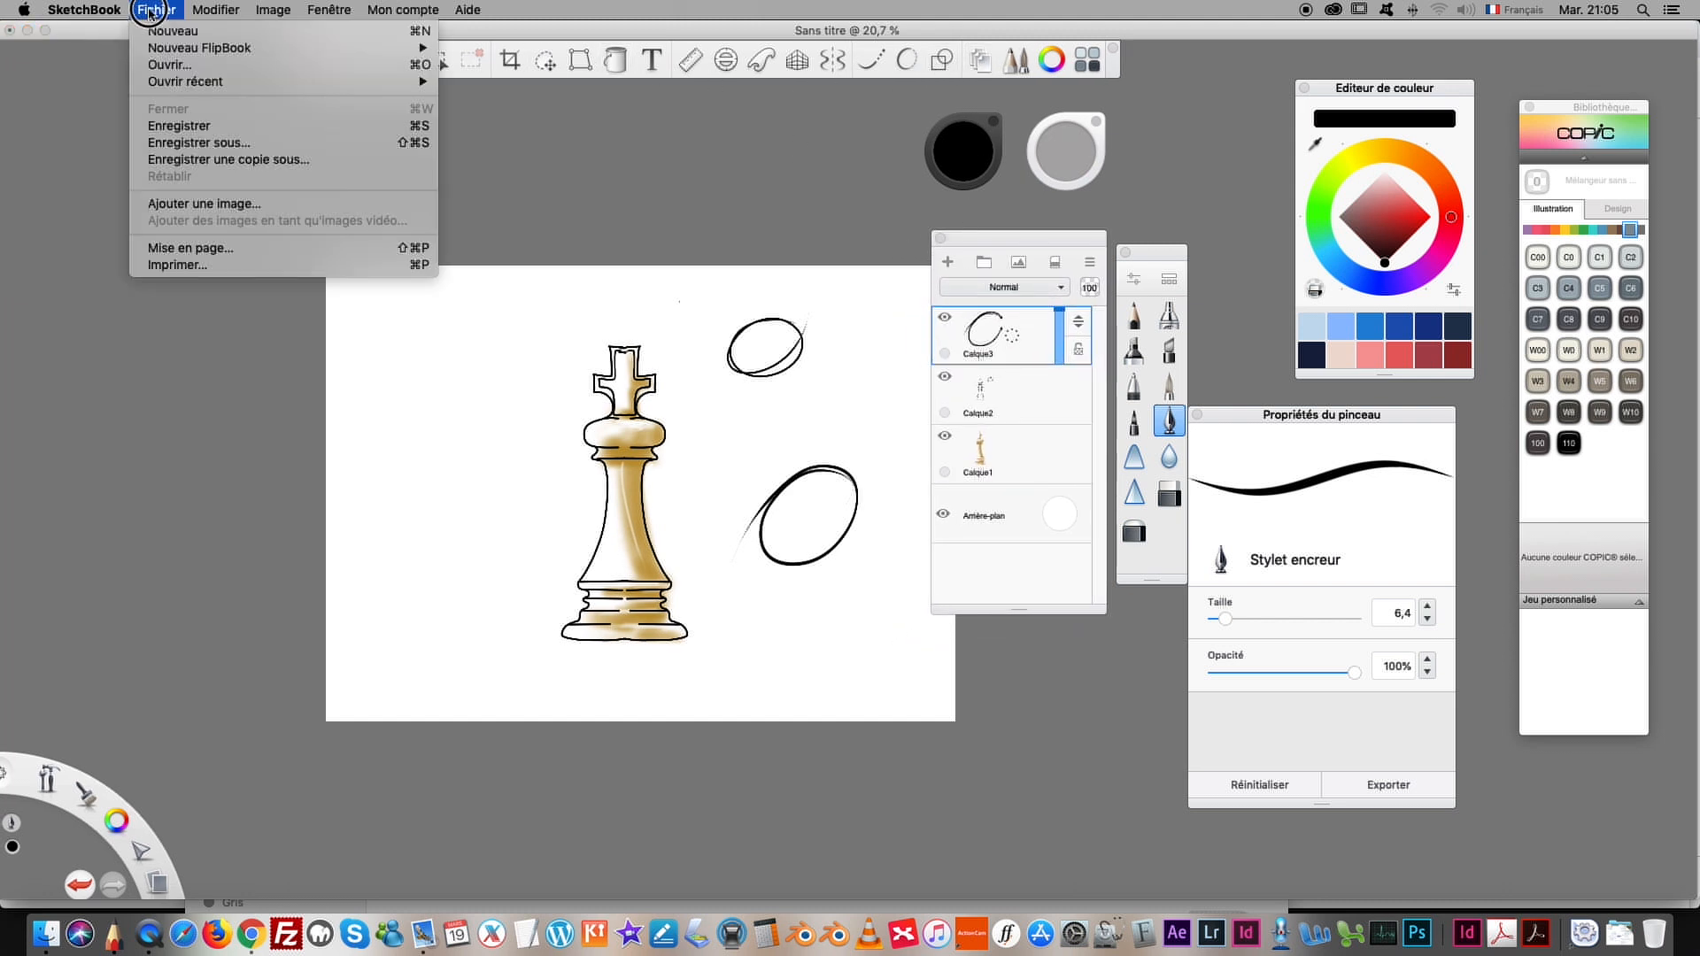
{"action": "left_click", "coordinate": [160, 82]}
{"action": "mouse_move", "coordinate": [203, 49]}
{"action": "mouse_move", "coordinate": [201, 80]}
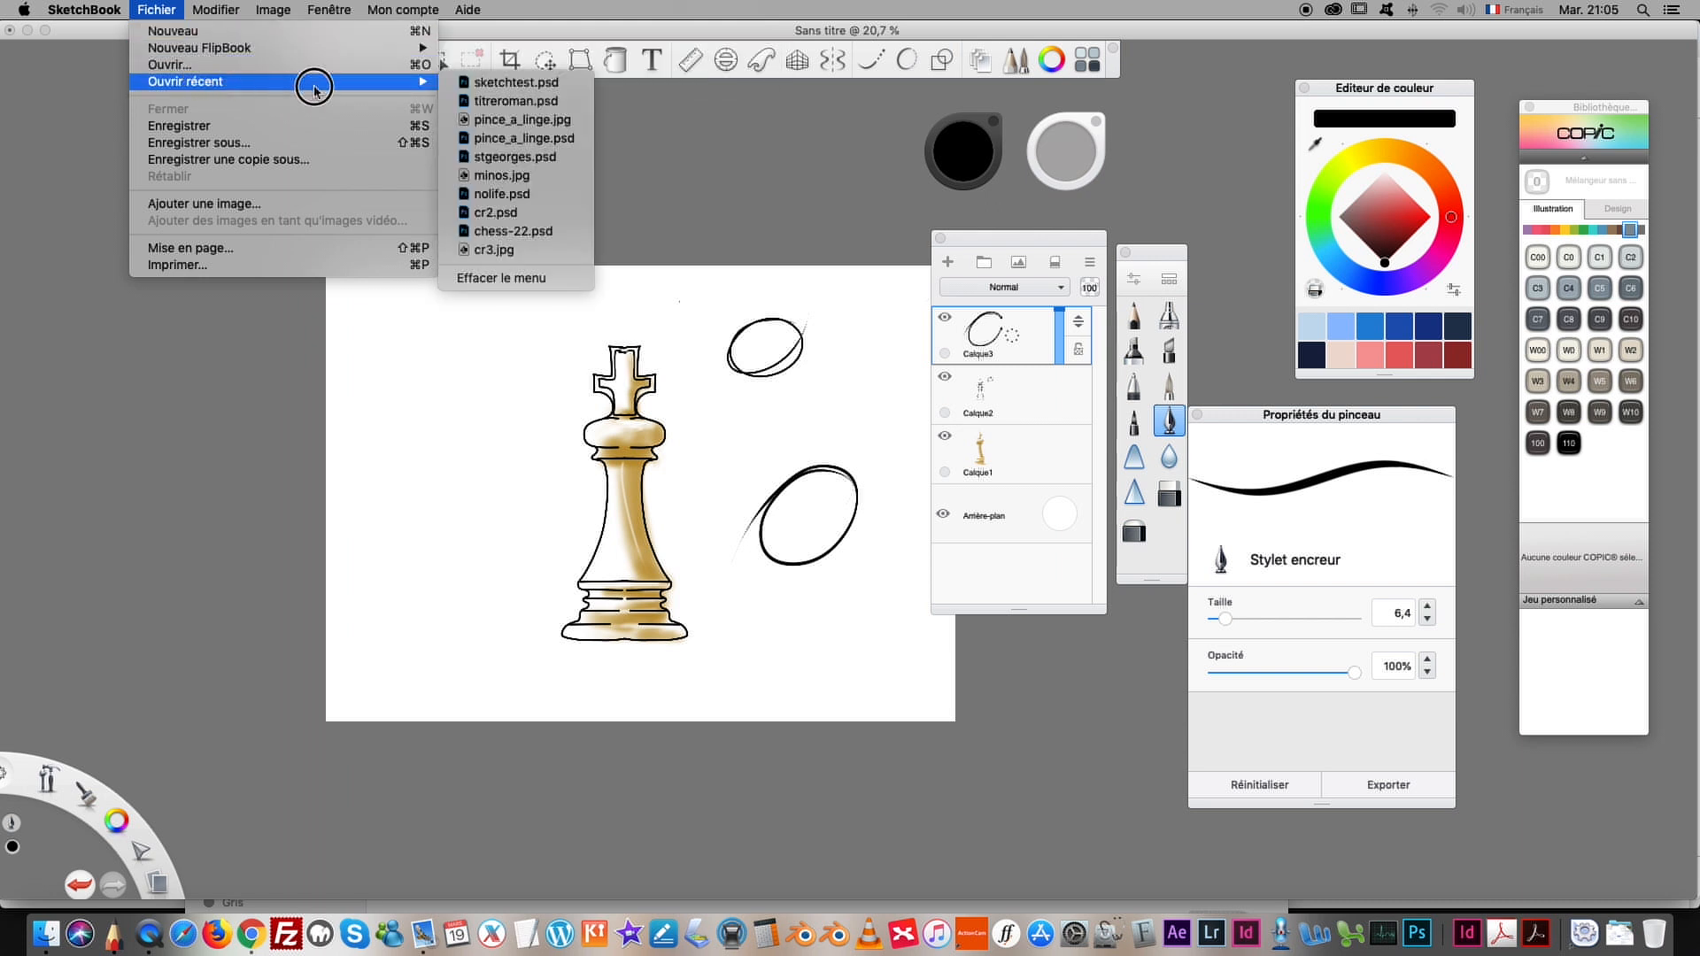
{"action": "left_click", "coordinate": [486, 85]}
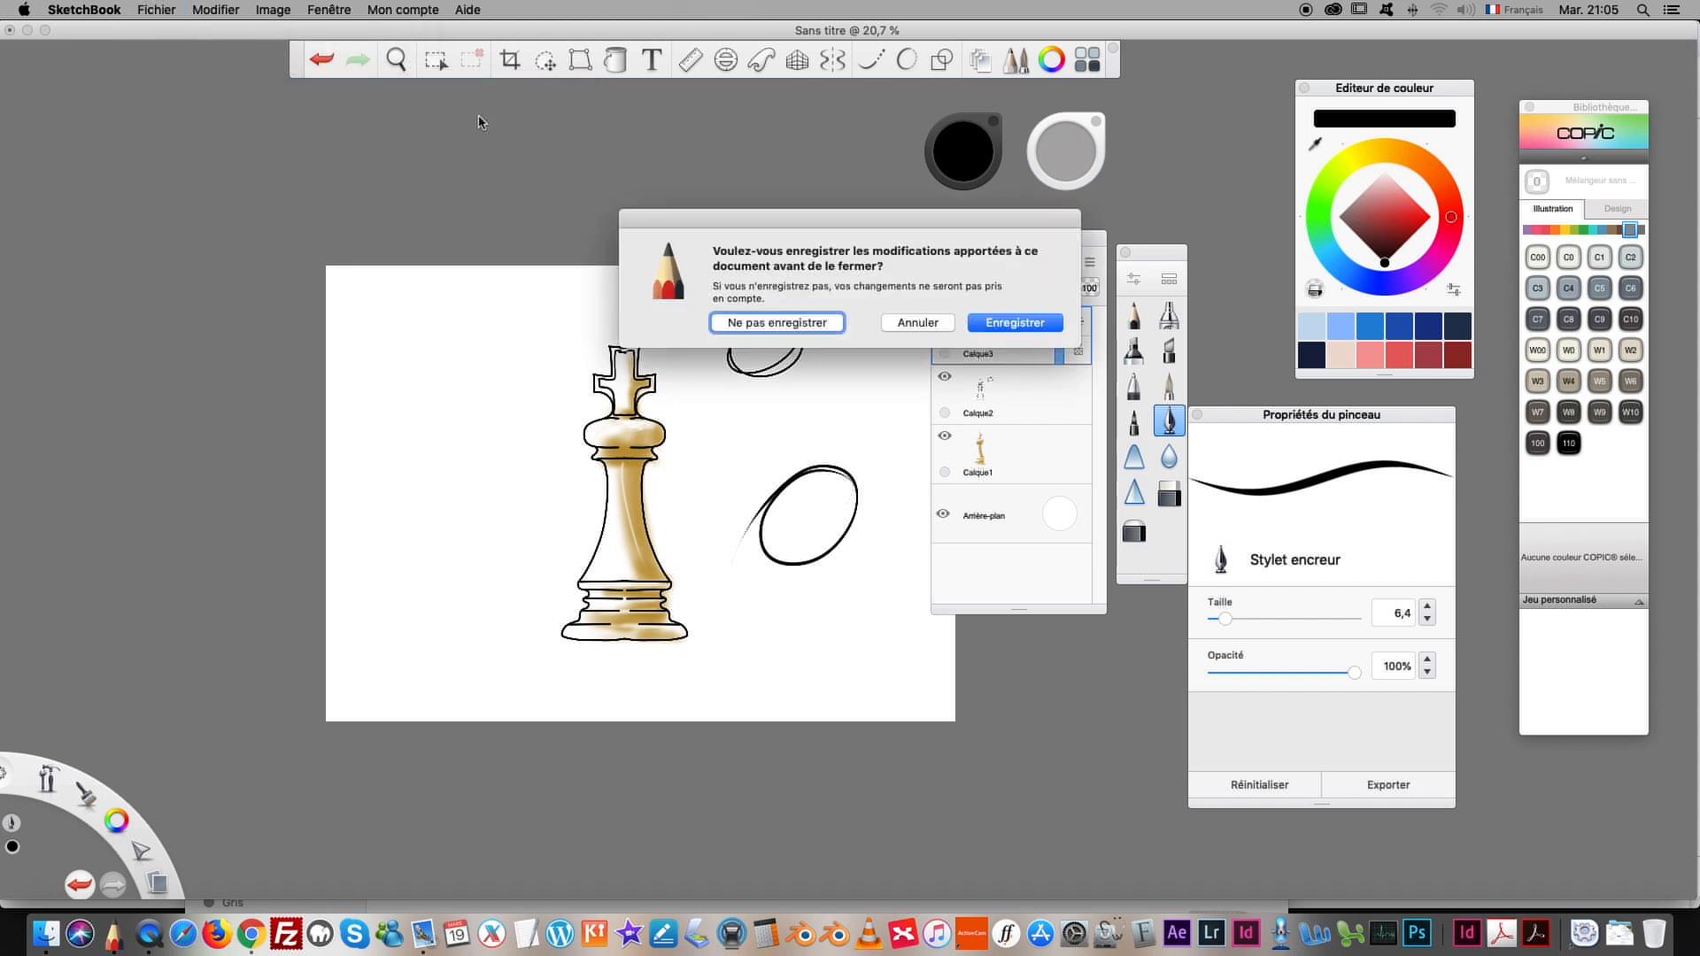
{"action": "left_click", "coordinate": [790, 324]}
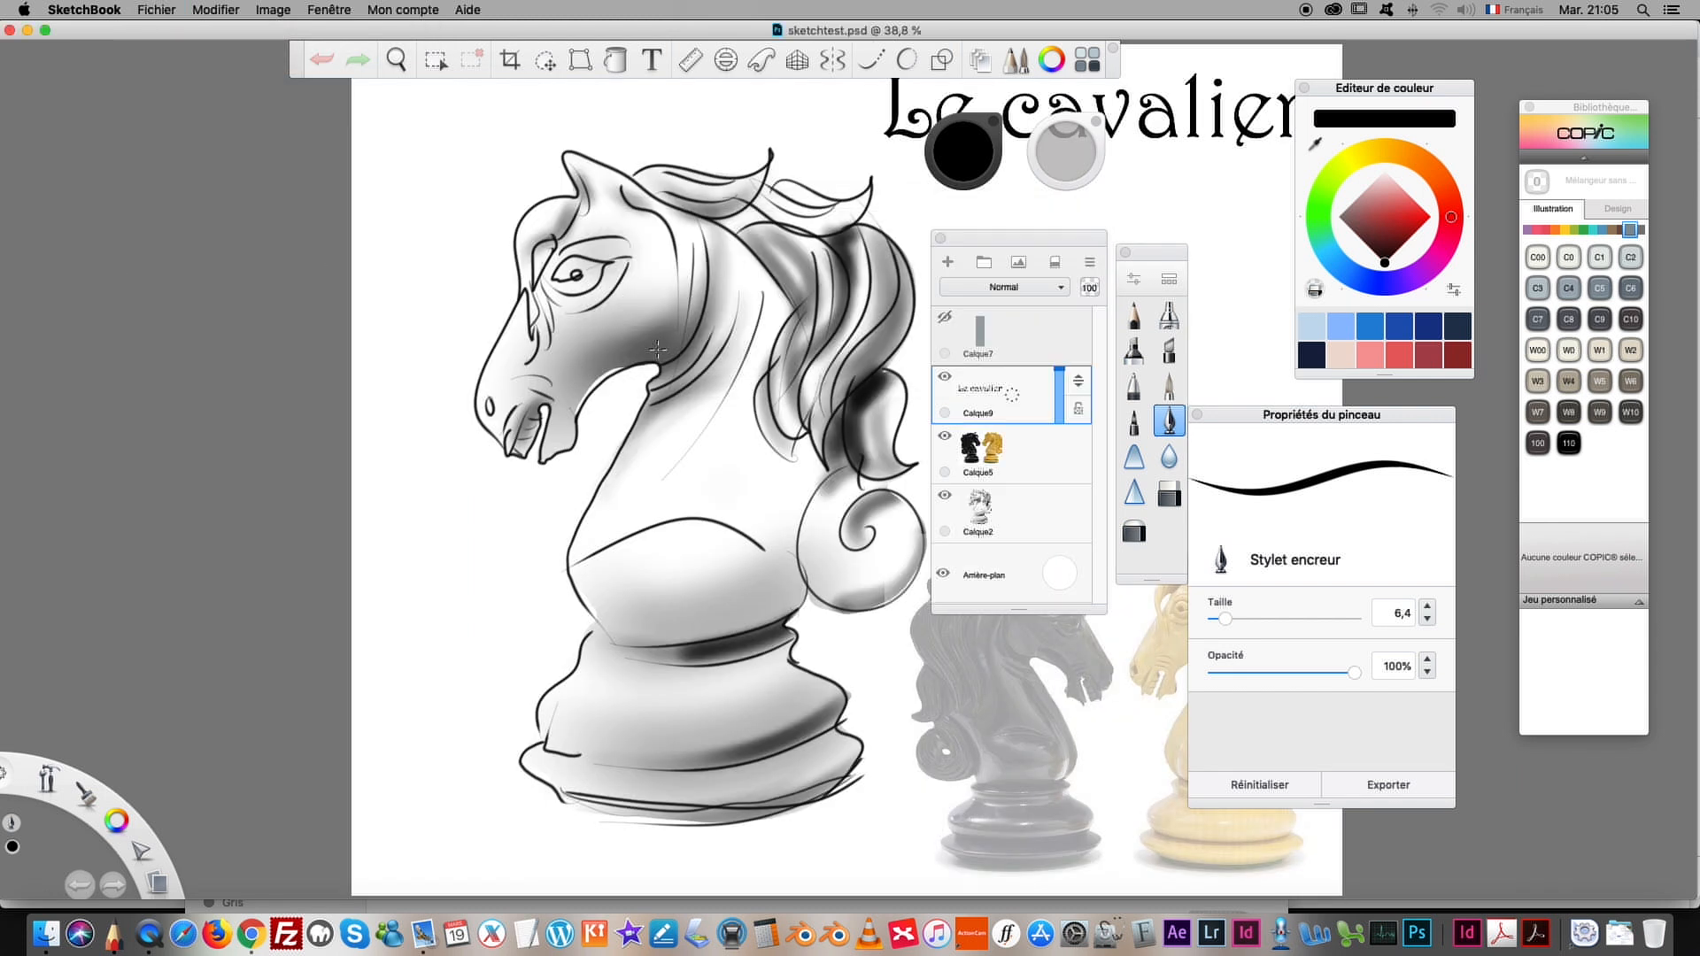
Step: Move the "Le cavalier" title on its layer leftward so it sits centred along the upper edge of the page
{"action": "left_click", "coordinate": [396, 62]}
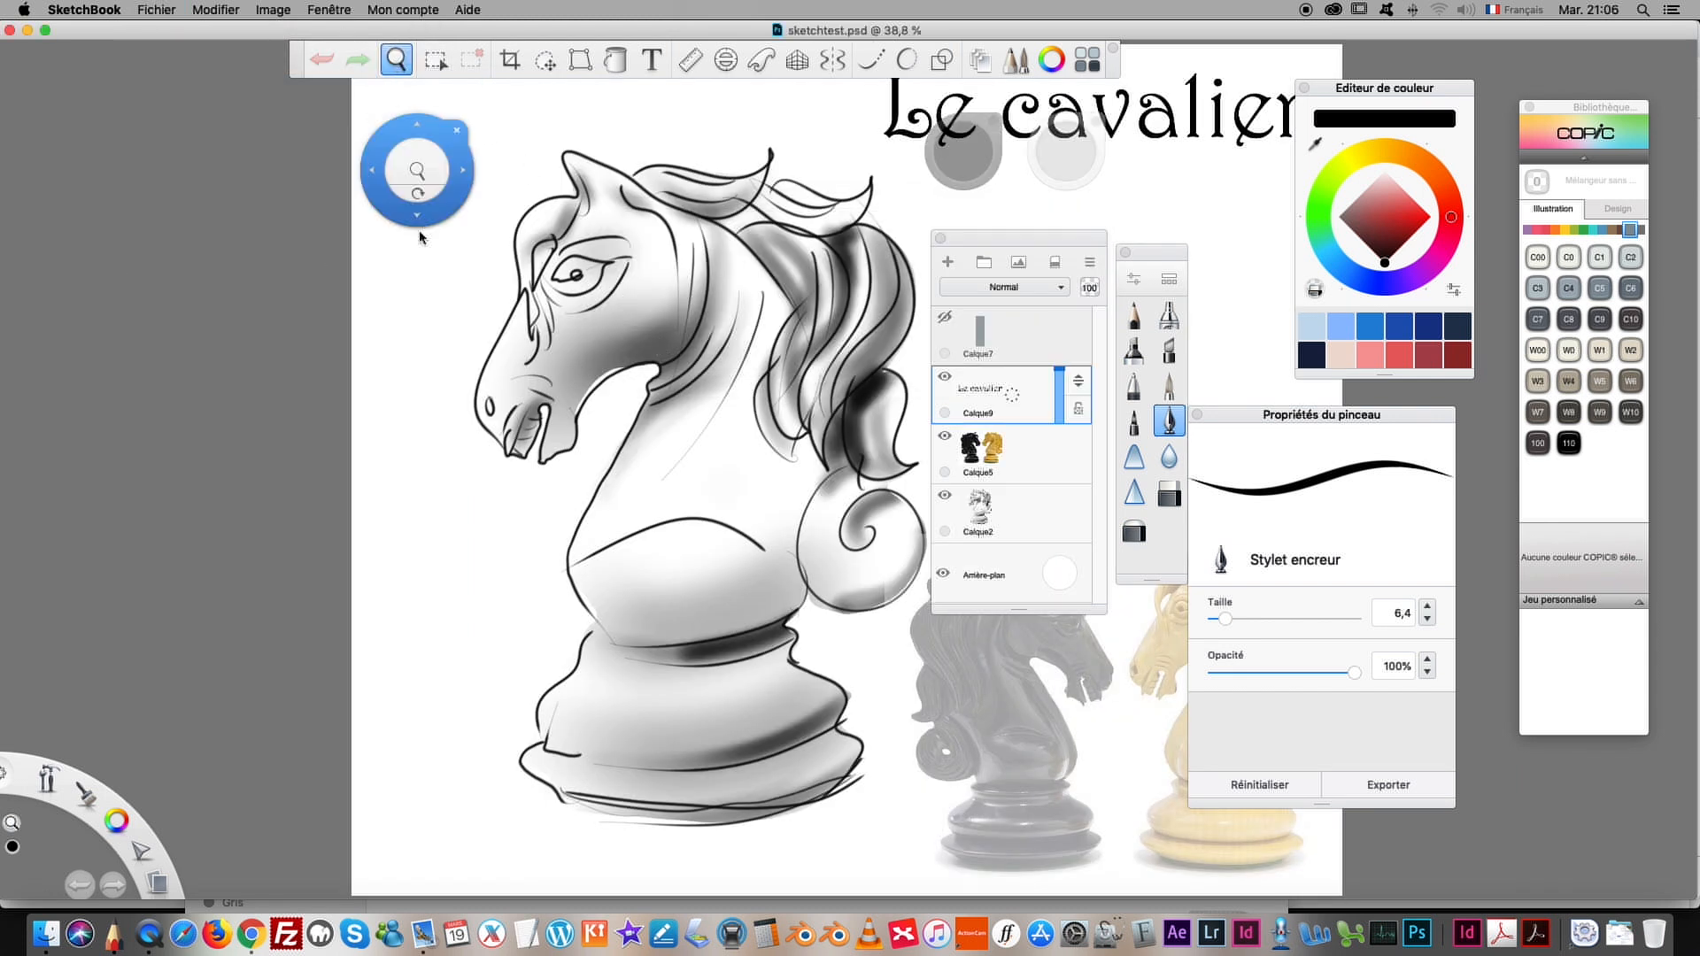
{"action": "left_click_drag", "start_coordinate": [425, 372], "coordinate": [214, 434]}
{"action": "left_click", "coordinate": [251, 396]}
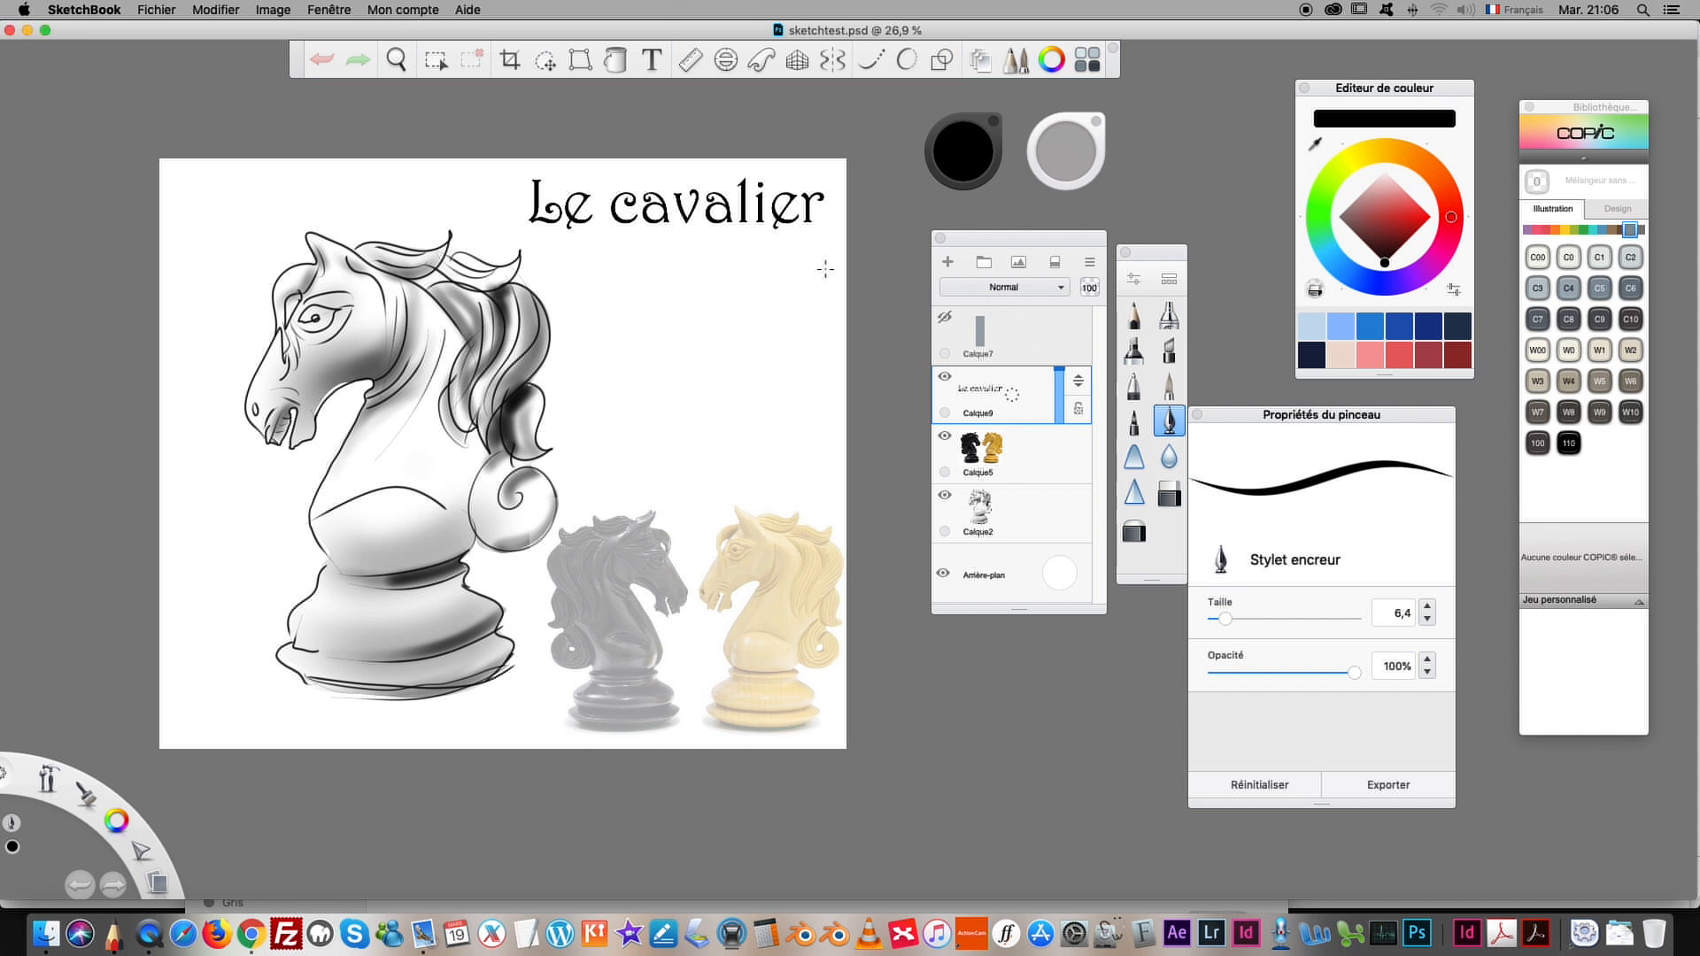
{"action": "left_click", "coordinate": [545, 60]}
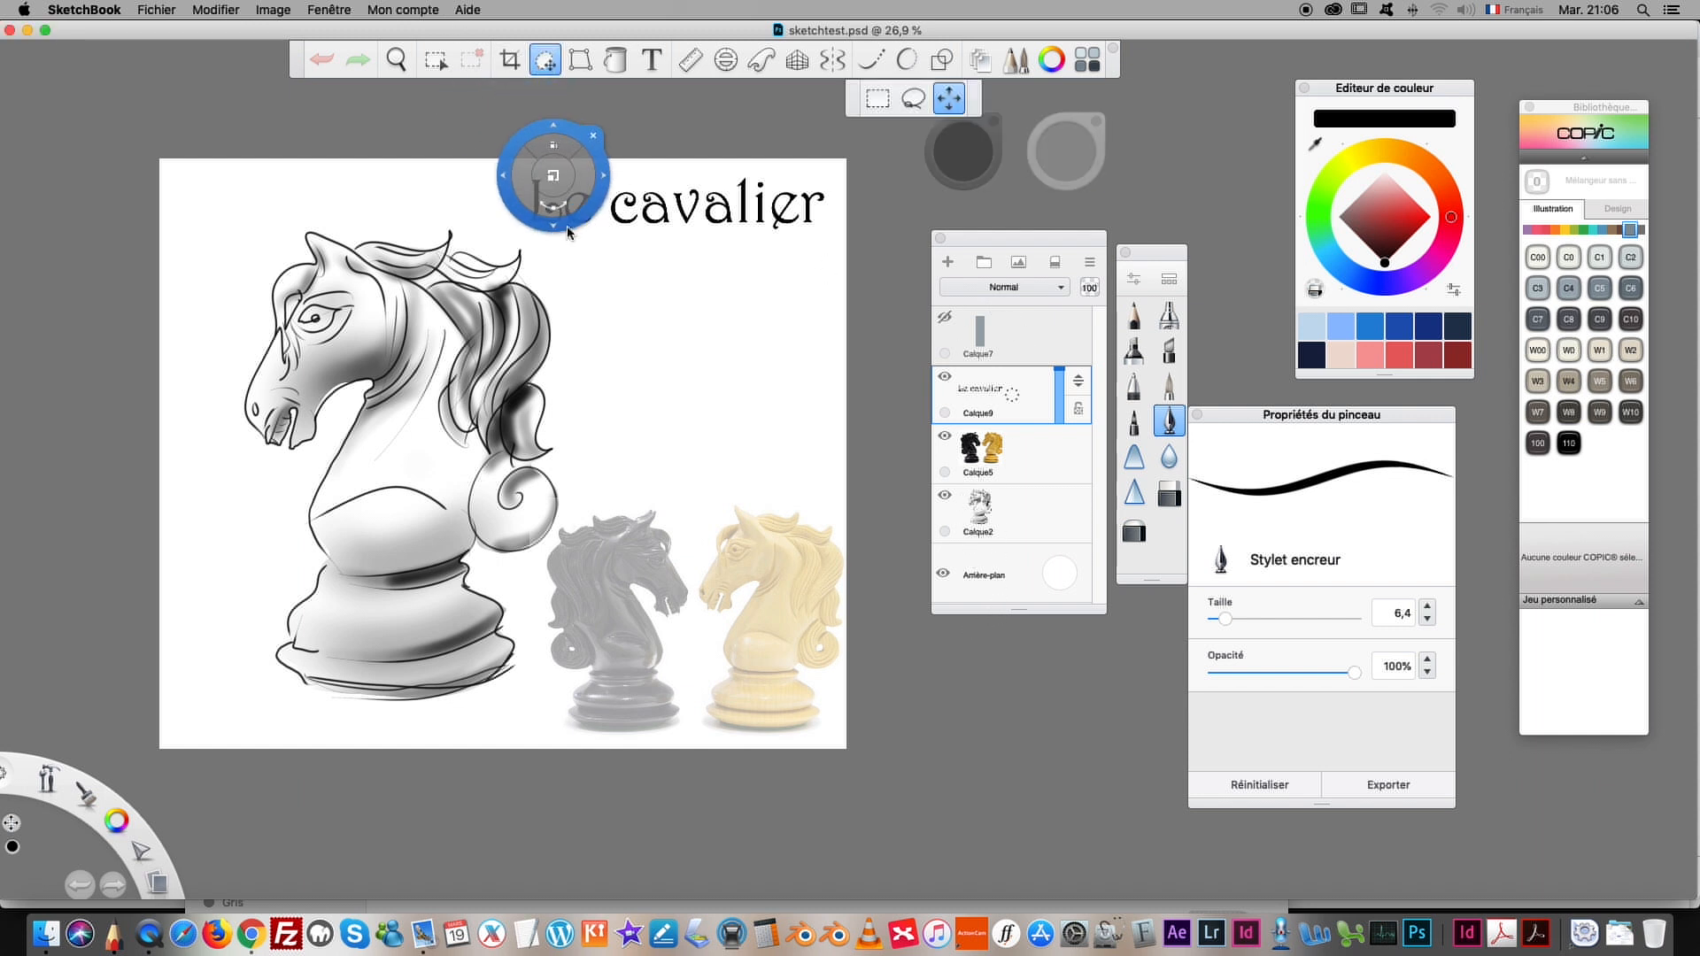
{"action": "left_click_drag", "start_coordinate": [536, 230], "coordinate": [332, 227]}
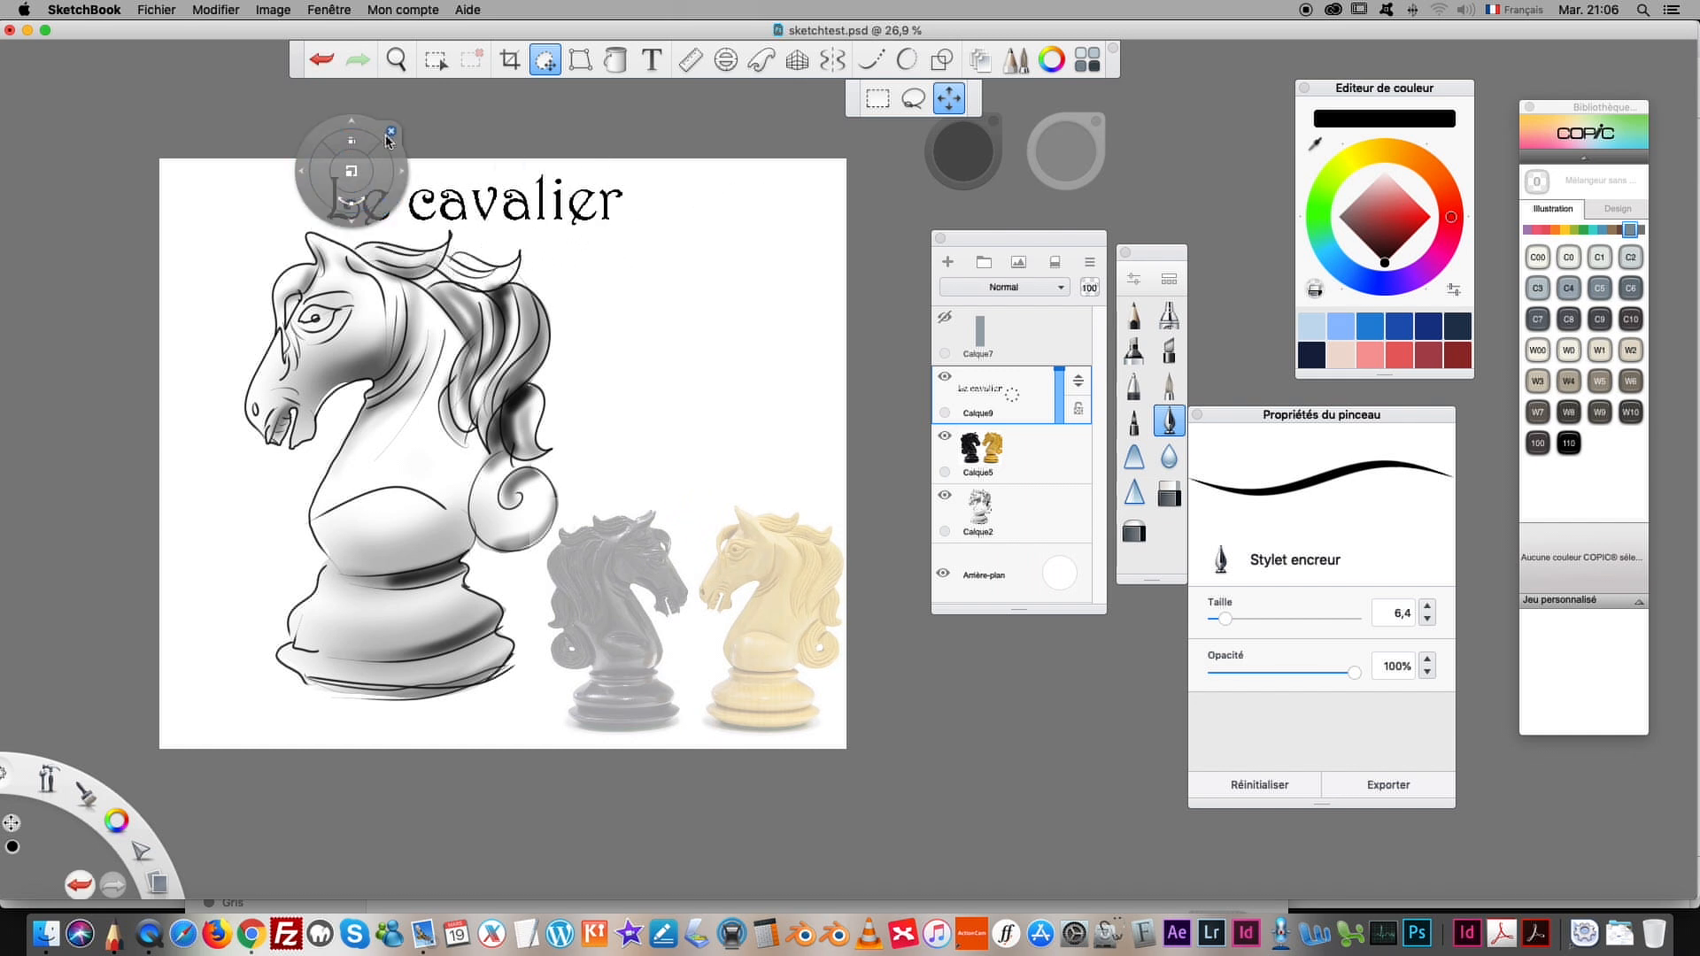
Step: Shift the knight drawing on Calque2 slightly down and left, and raise the two reference knights on Calque5 to mid-page
{"action": "left_click", "coordinate": [1040, 513]}
{"action": "left_click_drag", "start_coordinate": [328, 454], "coordinate": [288, 477]}
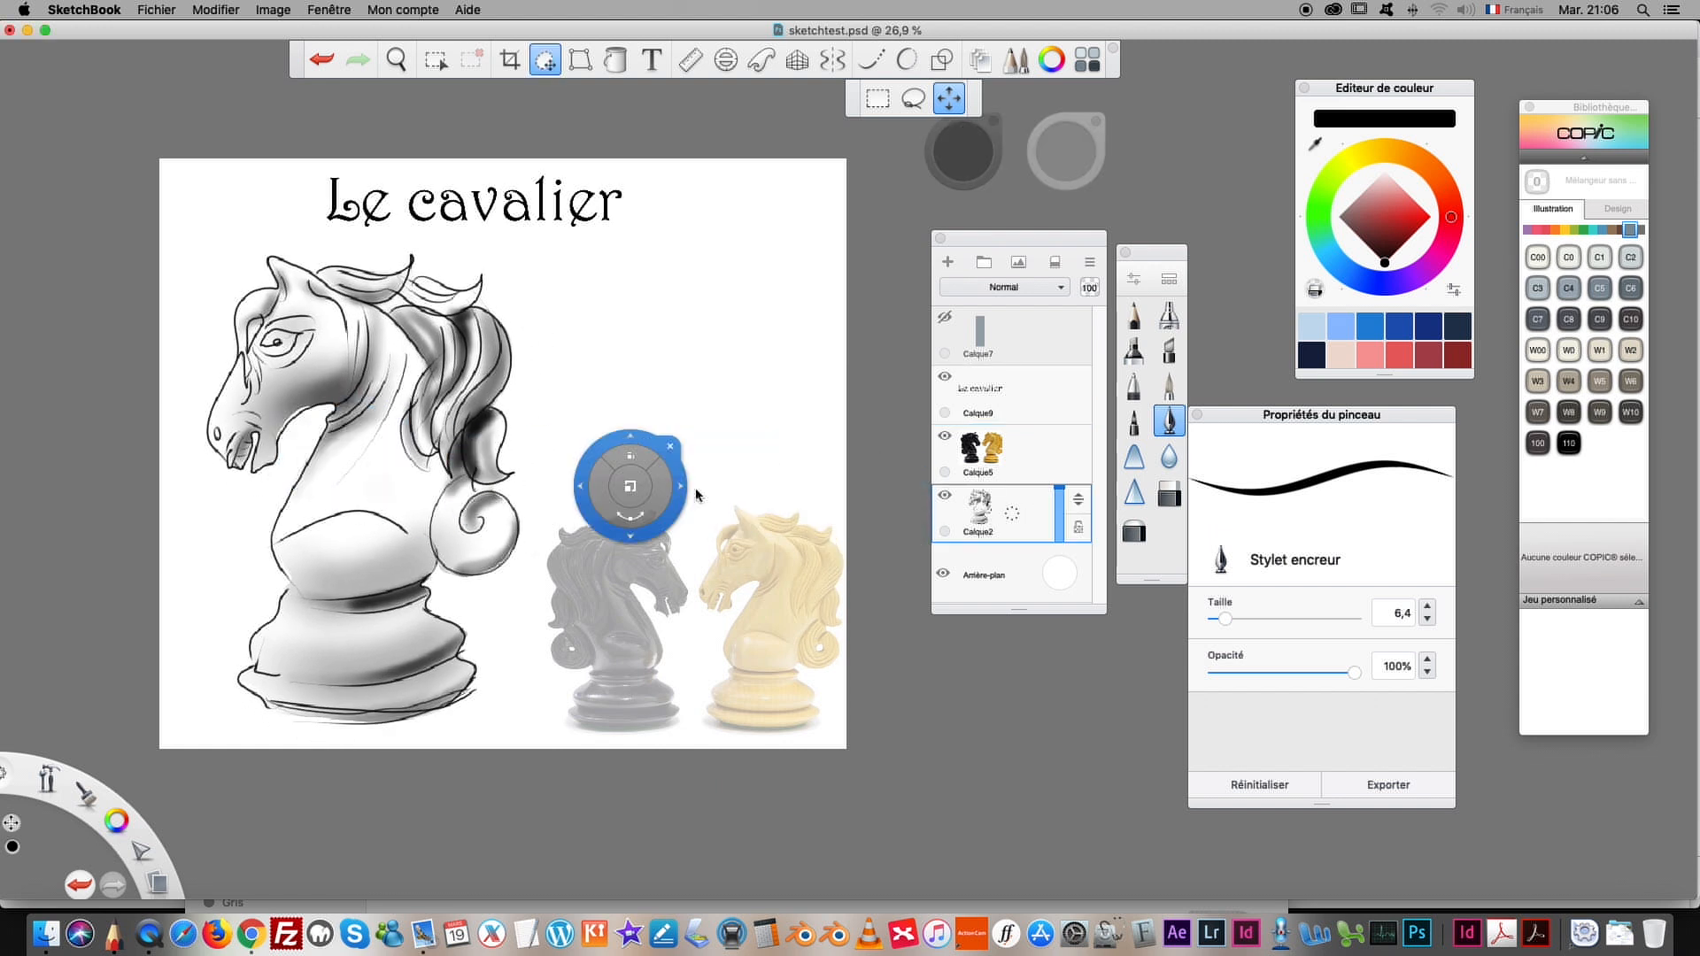
{"action": "left_click", "coordinate": [970, 470]}
{"action": "left_click_drag", "start_coordinate": [608, 455], "coordinate": [558, 322]}
{"action": "left_click", "coordinate": [399, 259]}
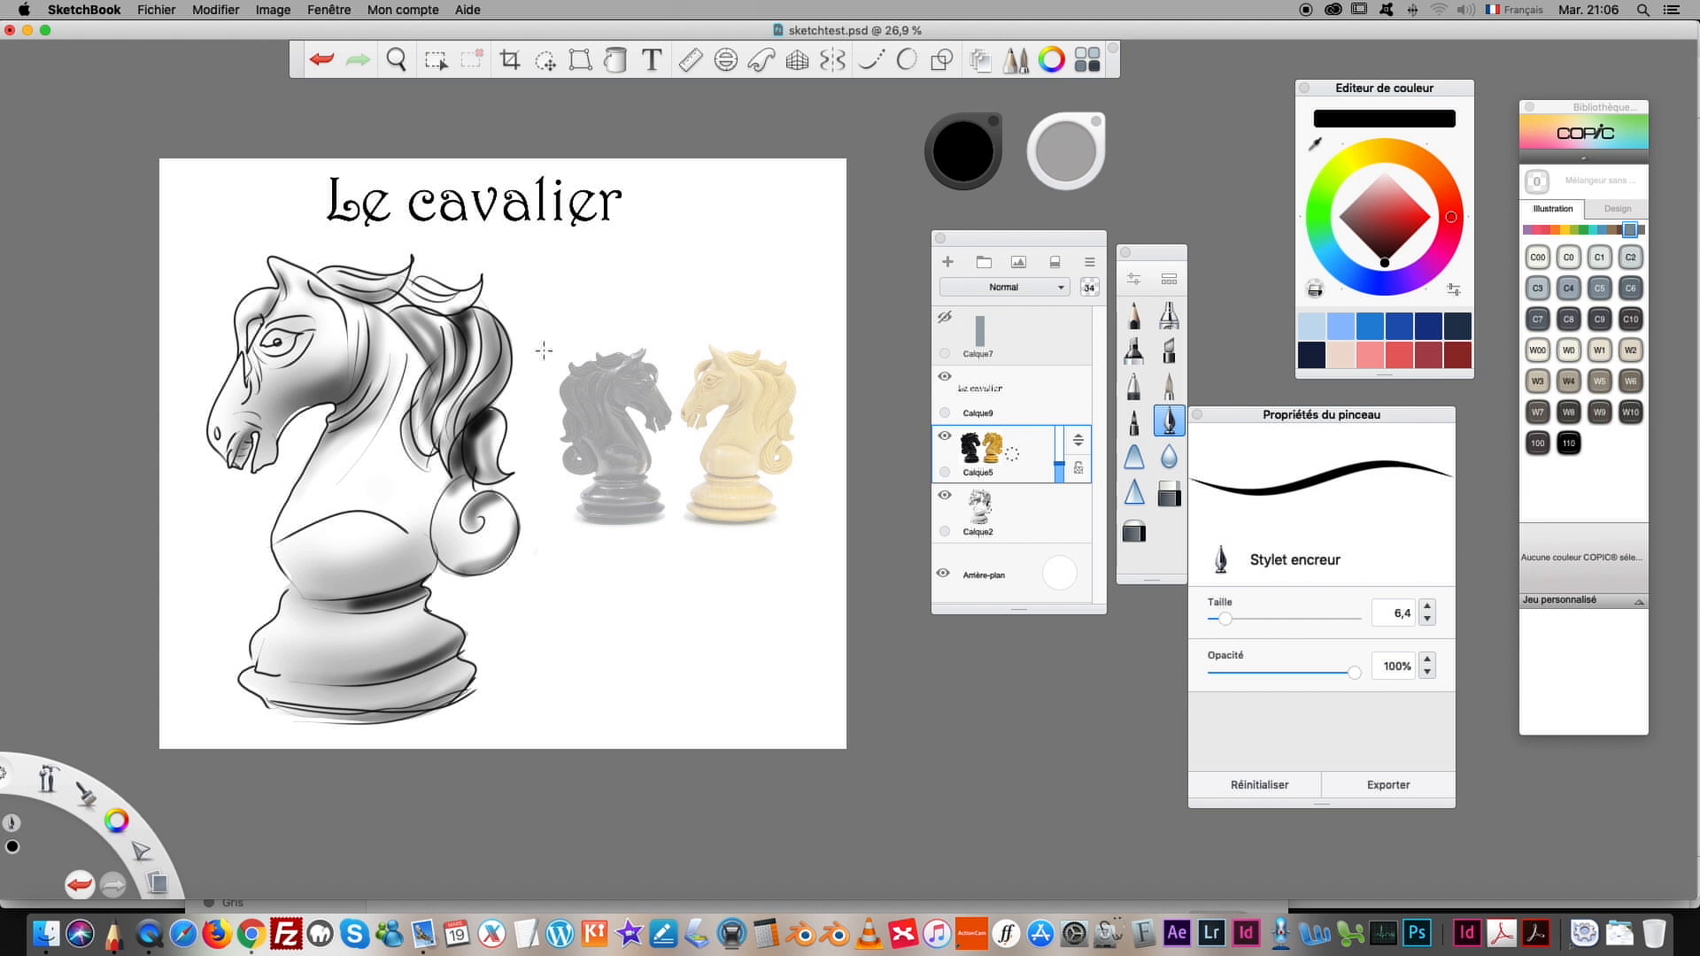
Step: Add a new layer above Calque5 and sign it by hand with the inking pen below the reference knights
{"action": "left_click", "coordinate": [947, 262]}
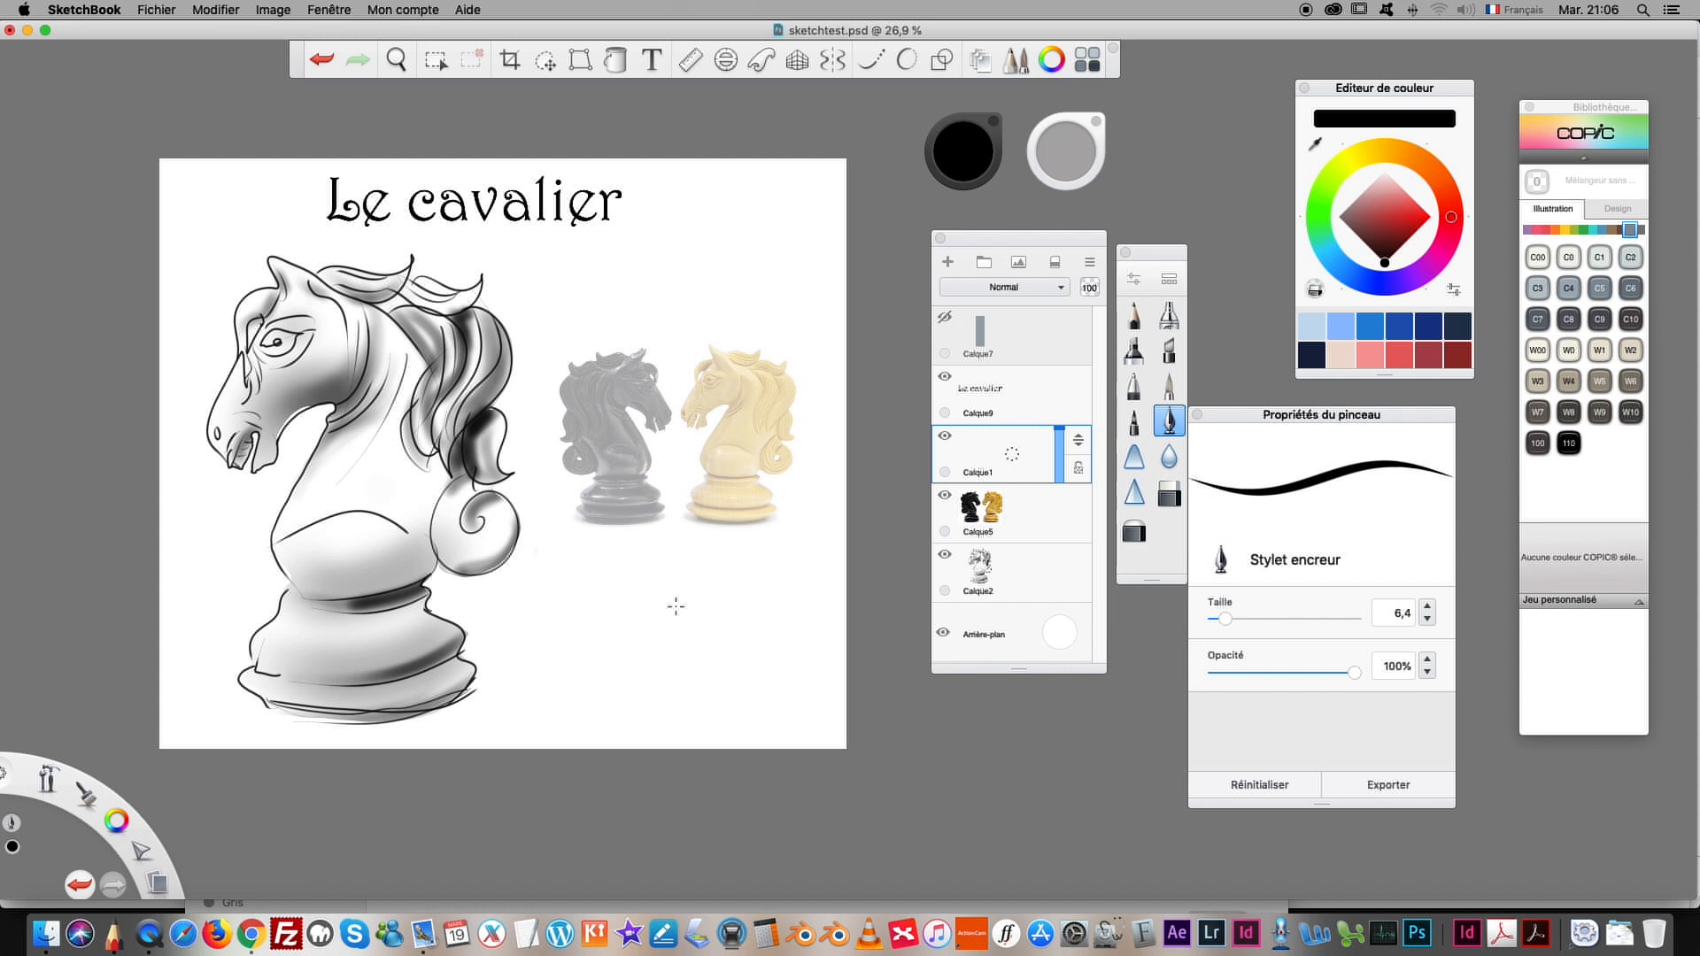
{"action": "mouse_move", "coordinate": [643, 595]}
{"action": "left_mouse_down"}
{"action": "mouse_move", "coordinate": [630, 656]}
{"action": "mouse_move", "coordinate": [704, 657]}
{"action": "mouse_move", "coordinate": [758, 629]}
{"action": "left_mouse_up"}
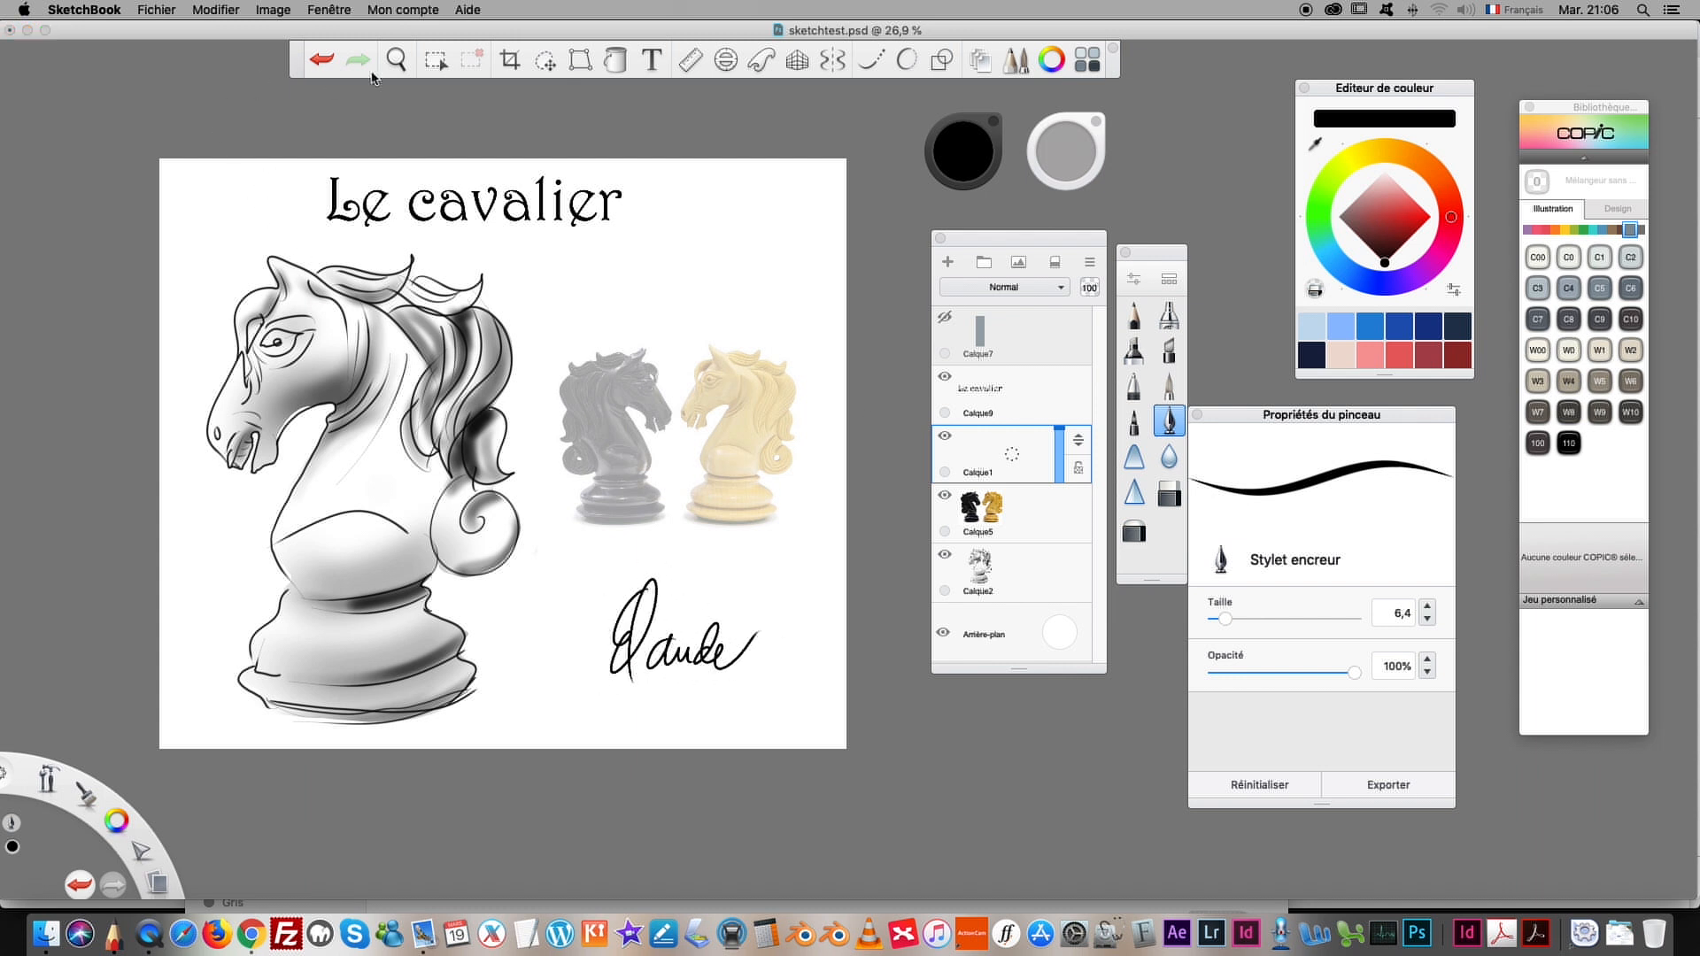
{"action": "left_click", "coordinate": [396, 62]}
{"action": "left_click", "coordinate": [343, 190]}
Step: Close the layer, brush, brush properties, color editor and Copic palettes, and centre the knight drawing in the cleared workspace
{"action": "left_click", "coordinate": [941, 238]}
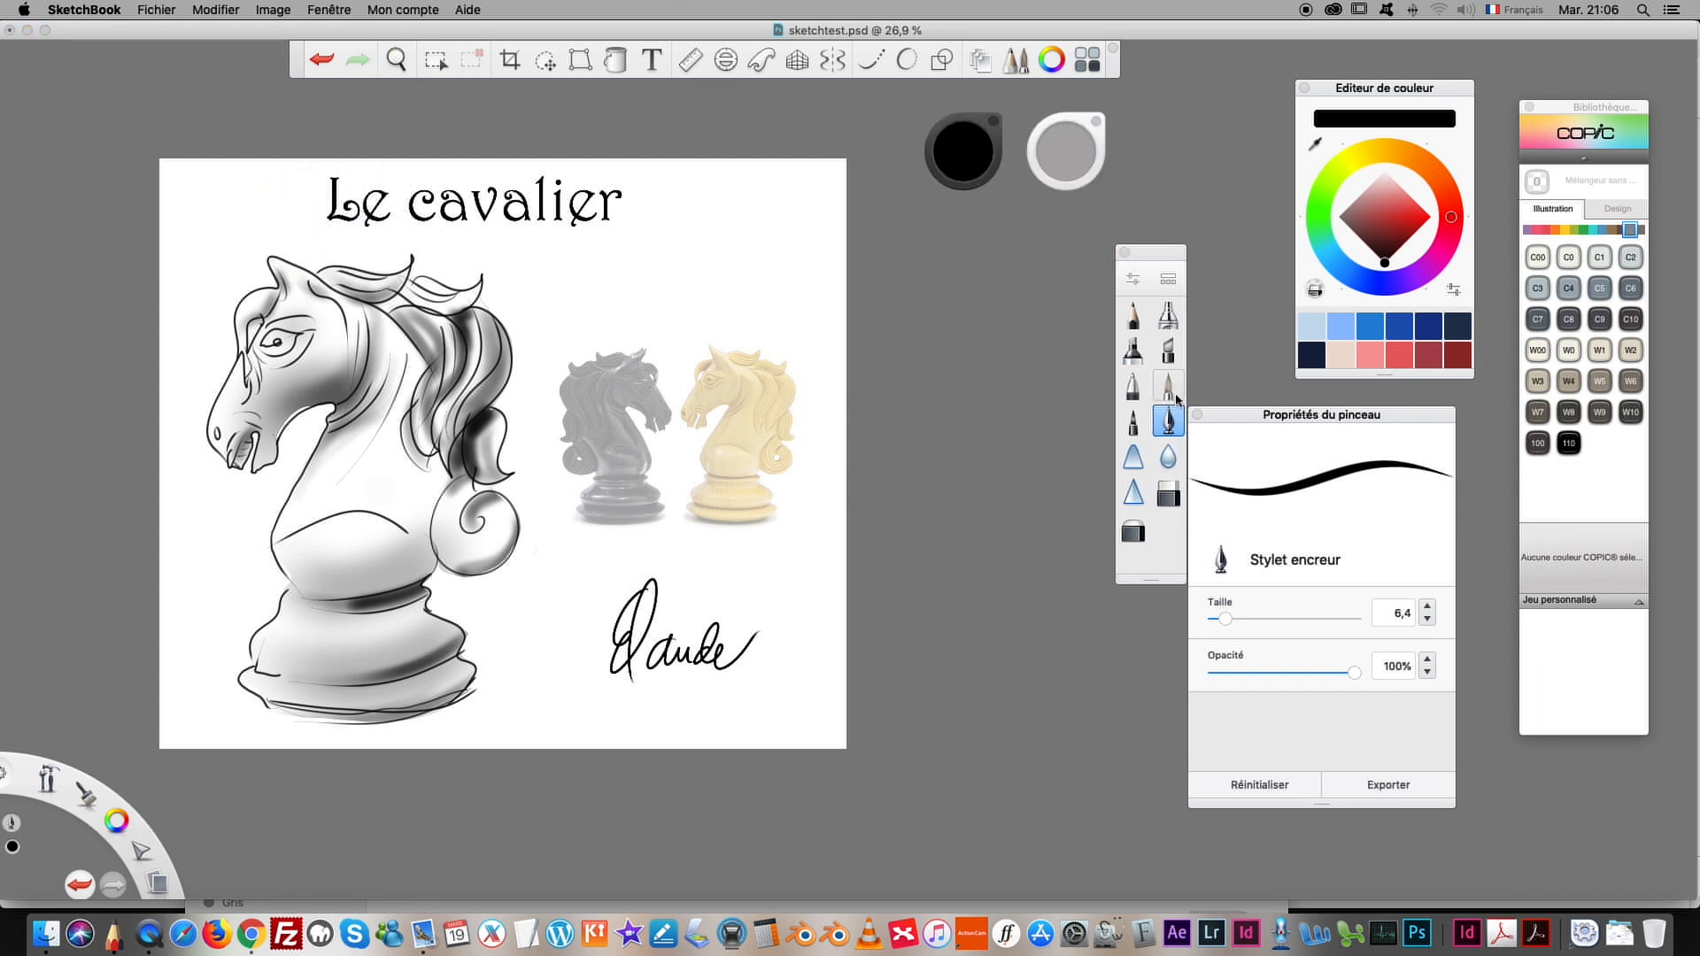
{"action": "left_click", "coordinate": [1123, 253]}
{"action": "left_click", "coordinate": [1196, 414]}
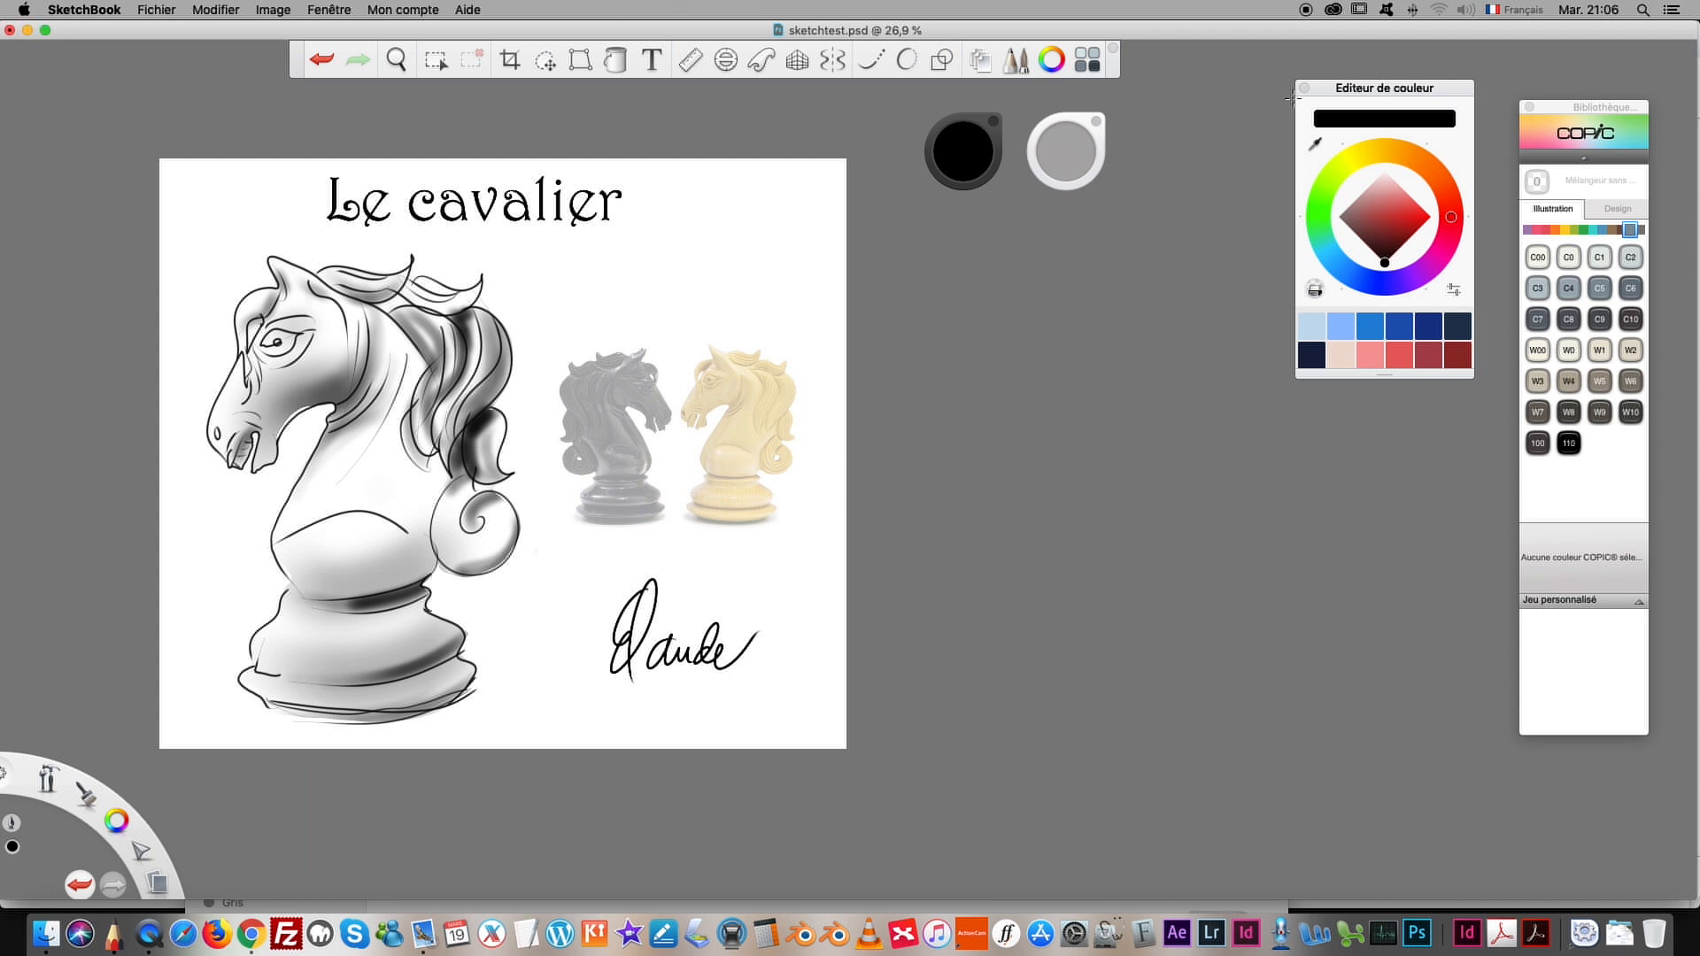
{"action": "left_click", "coordinate": [1305, 87]}
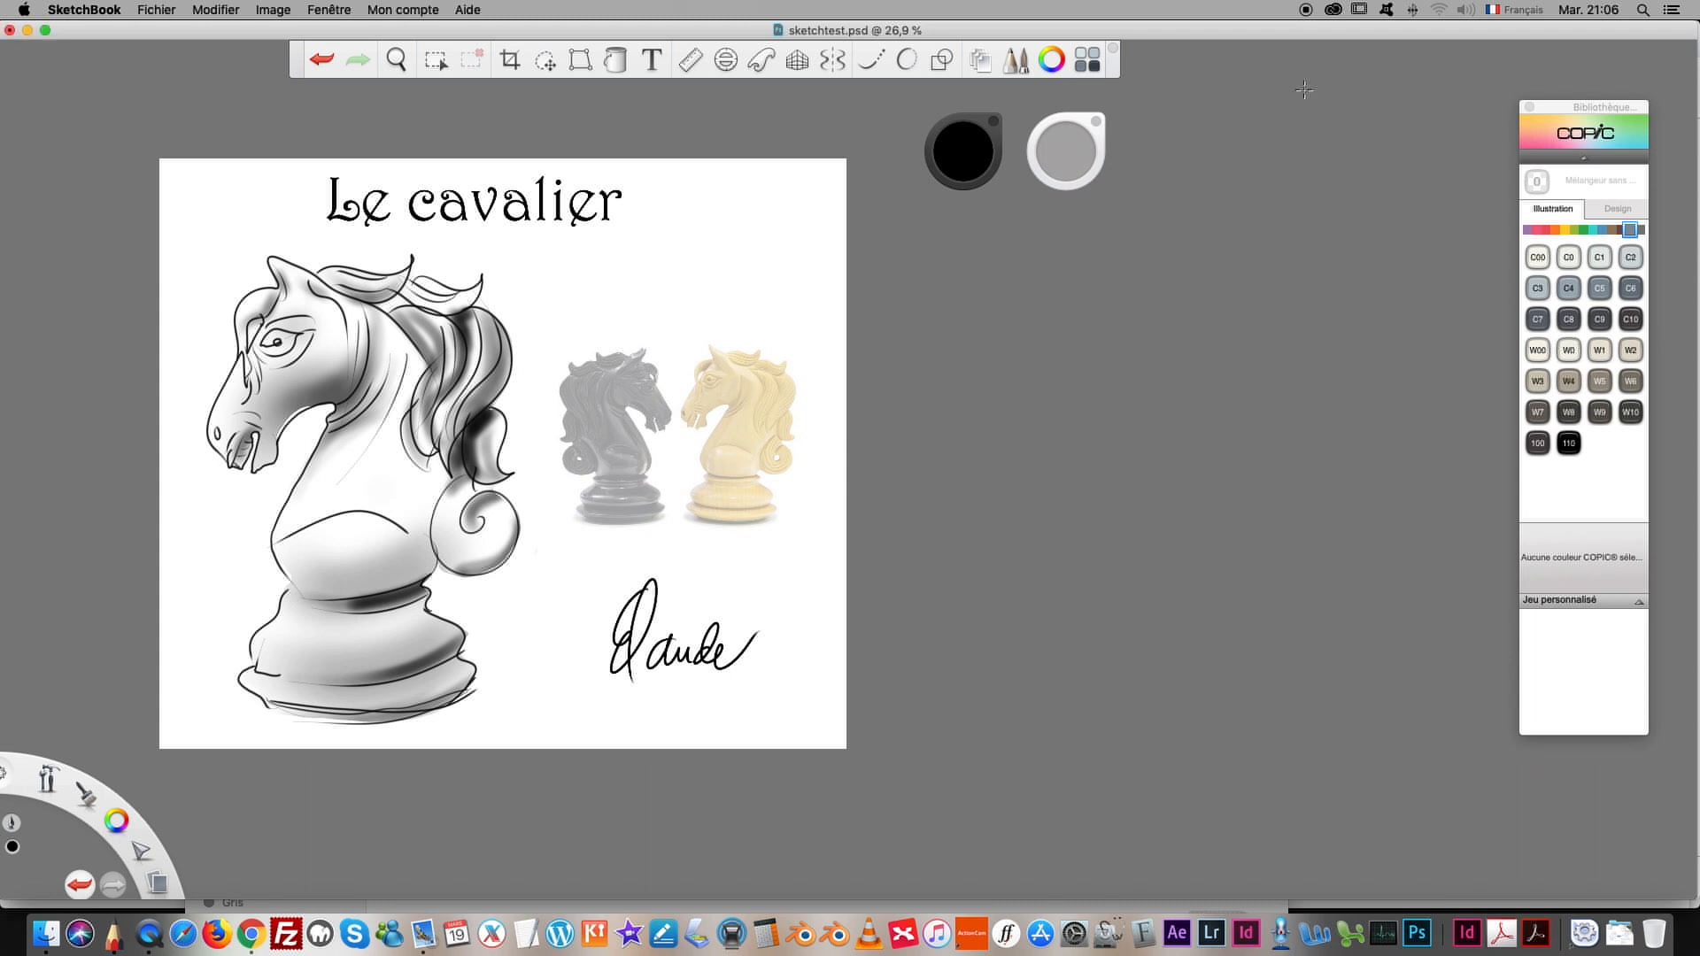
{"action": "left_click", "coordinate": [1529, 108]}
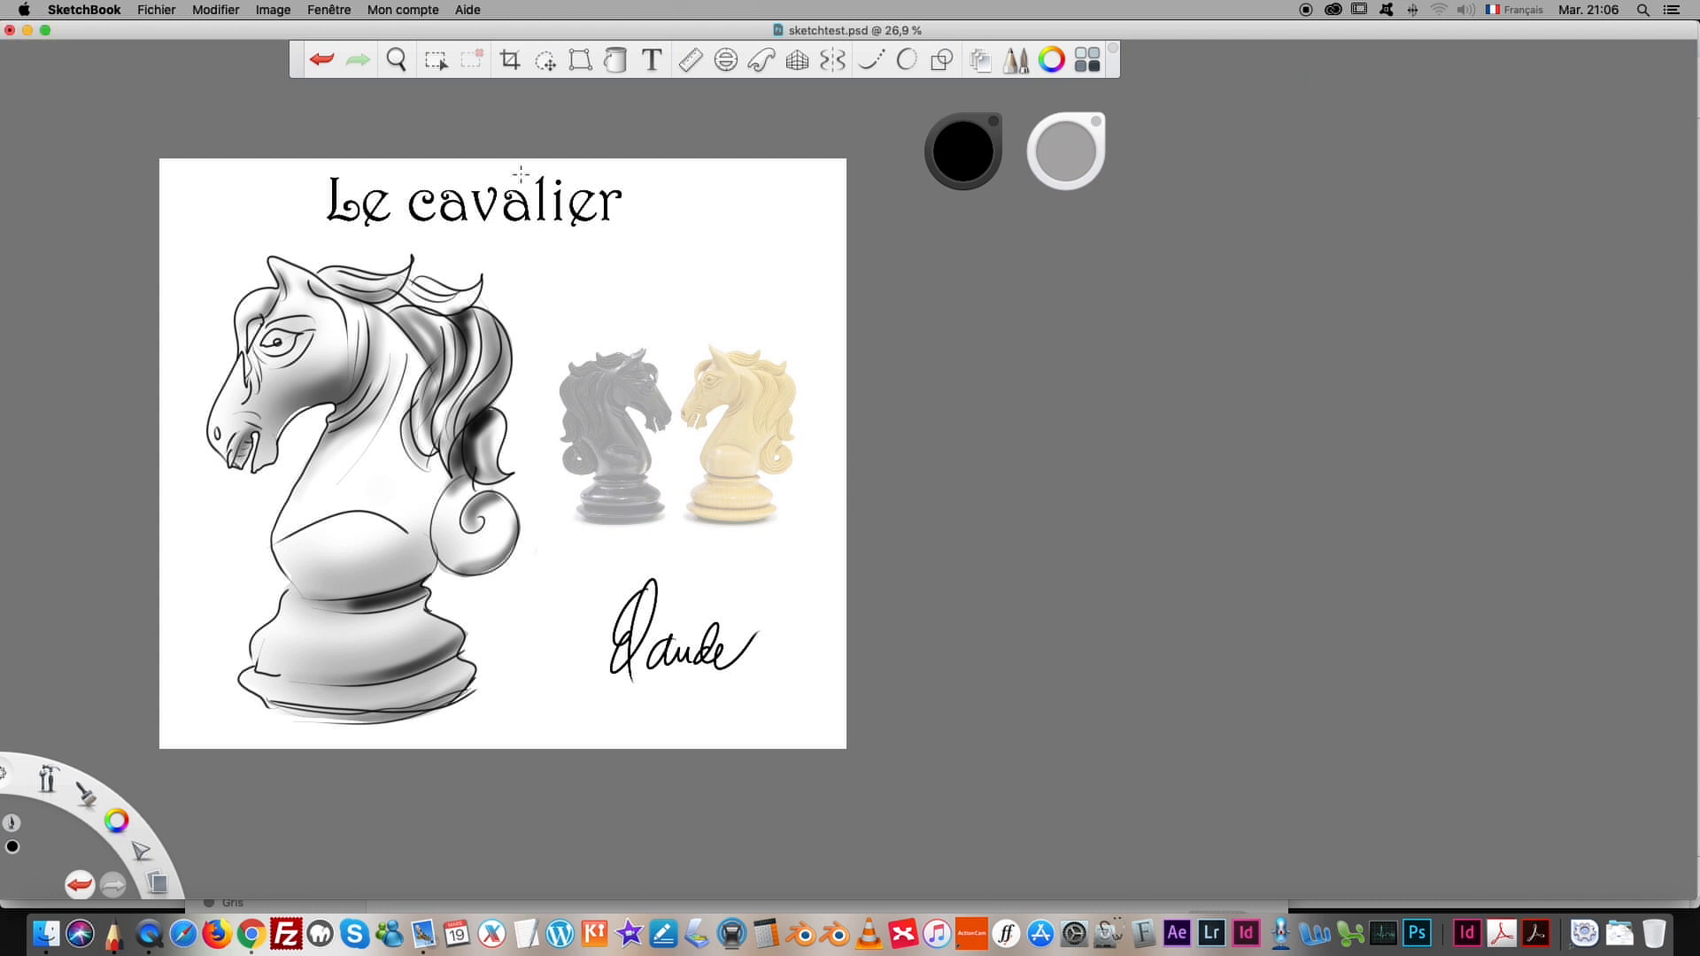
{"action": "left_click", "coordinate": [396, 61]}
{"action": "left_click_drag", "start_coordinate": [310, 476], "coordinate": [566, 523]}
{"action": "left_click", "coordinate": [607, 480]}
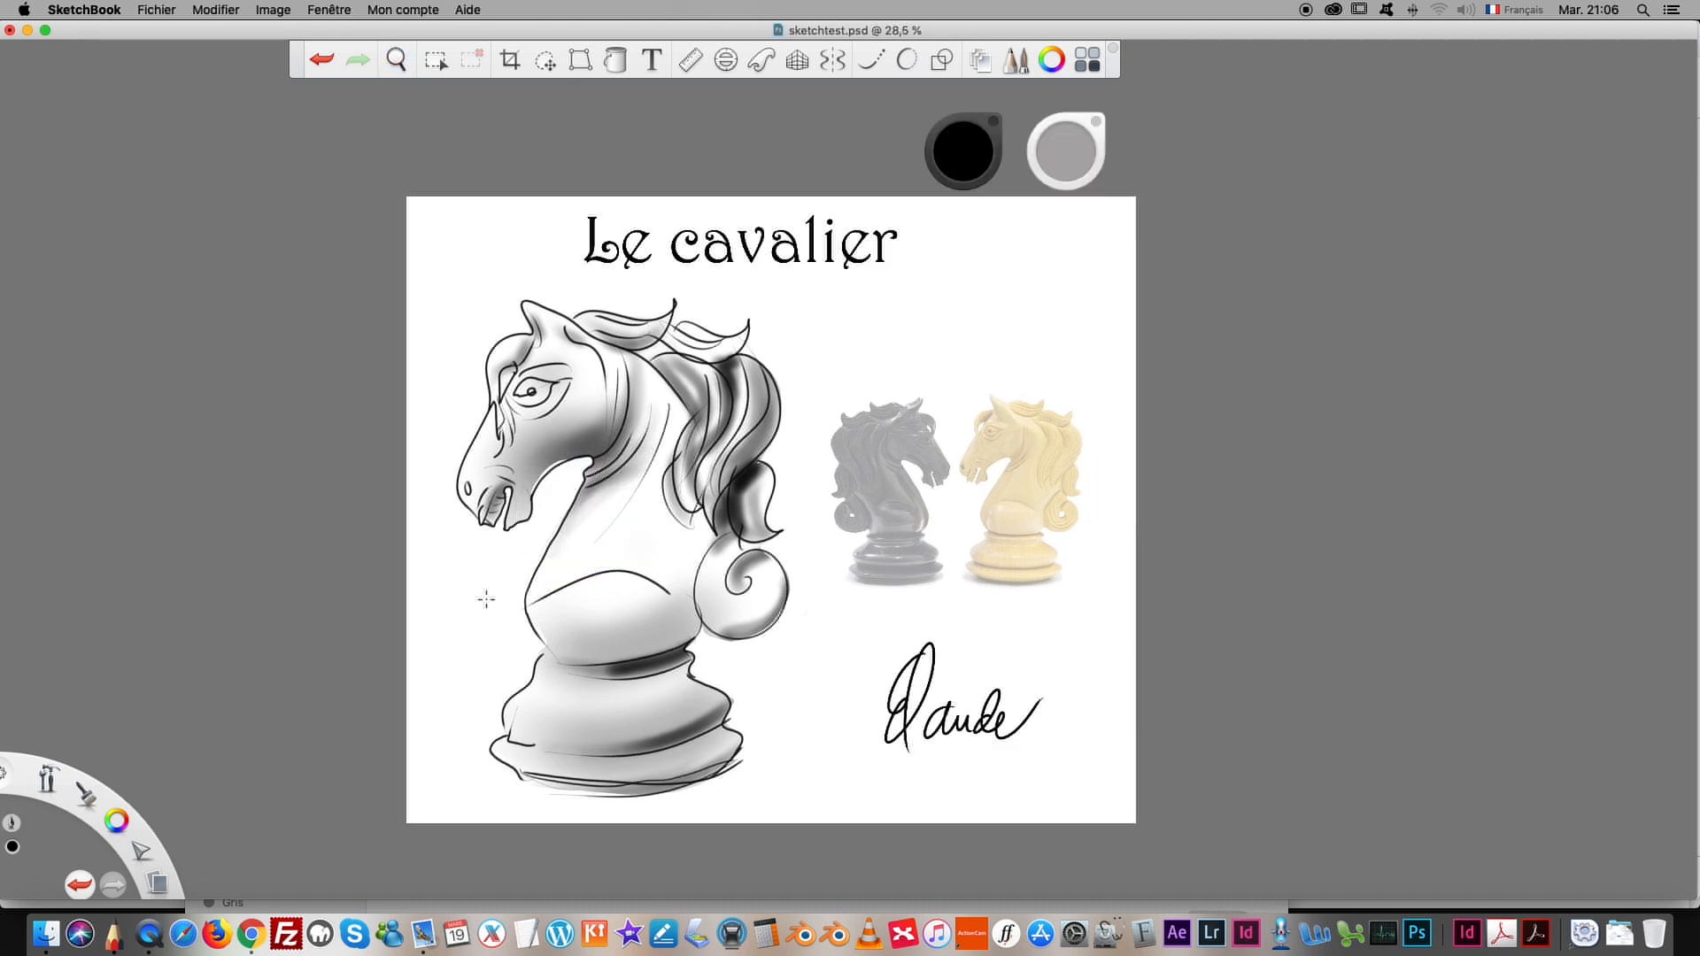